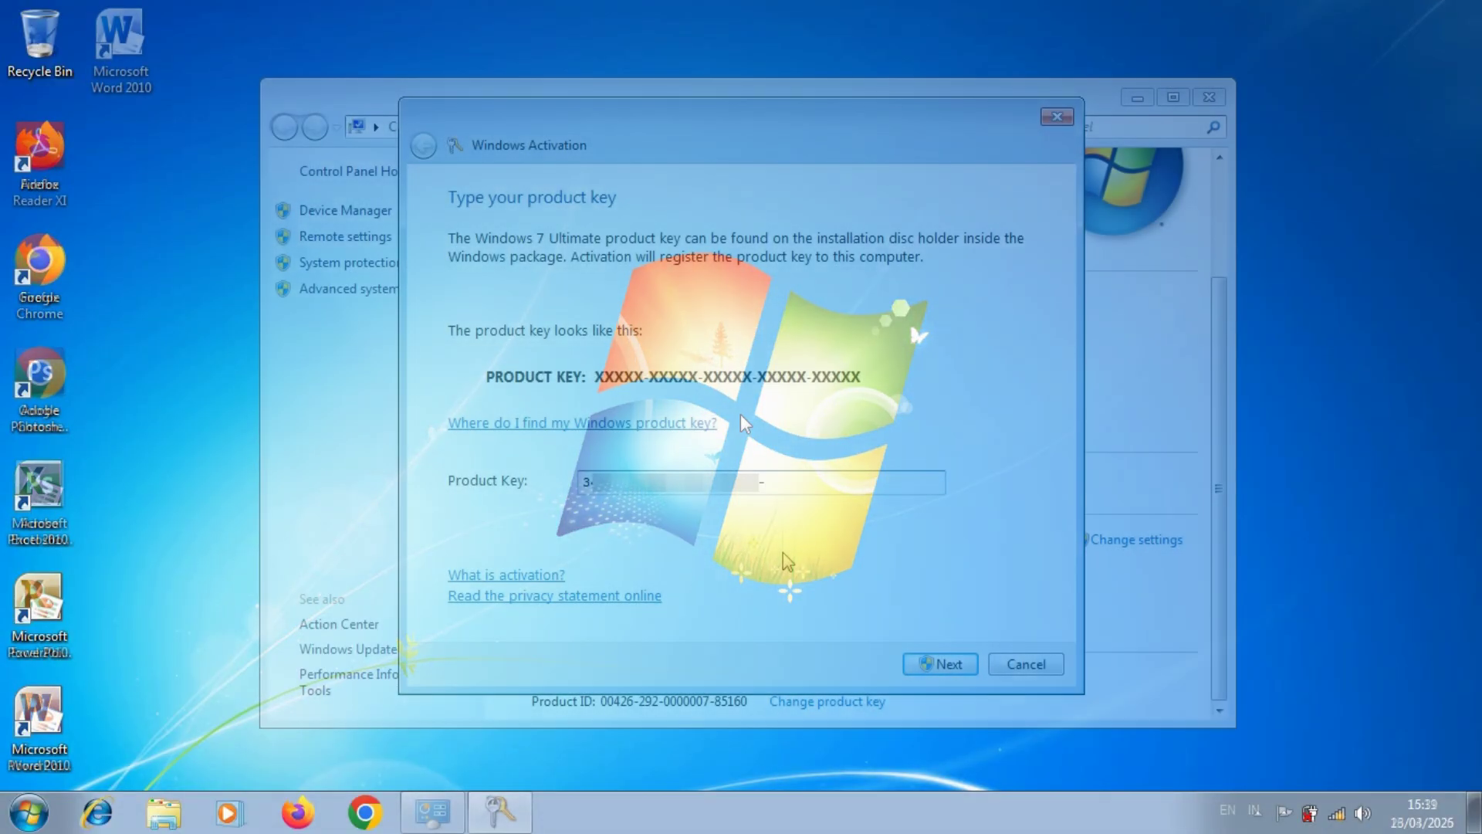
Enter the Windows product key in the activation dialog and submit it
type("P4R")
type("27")
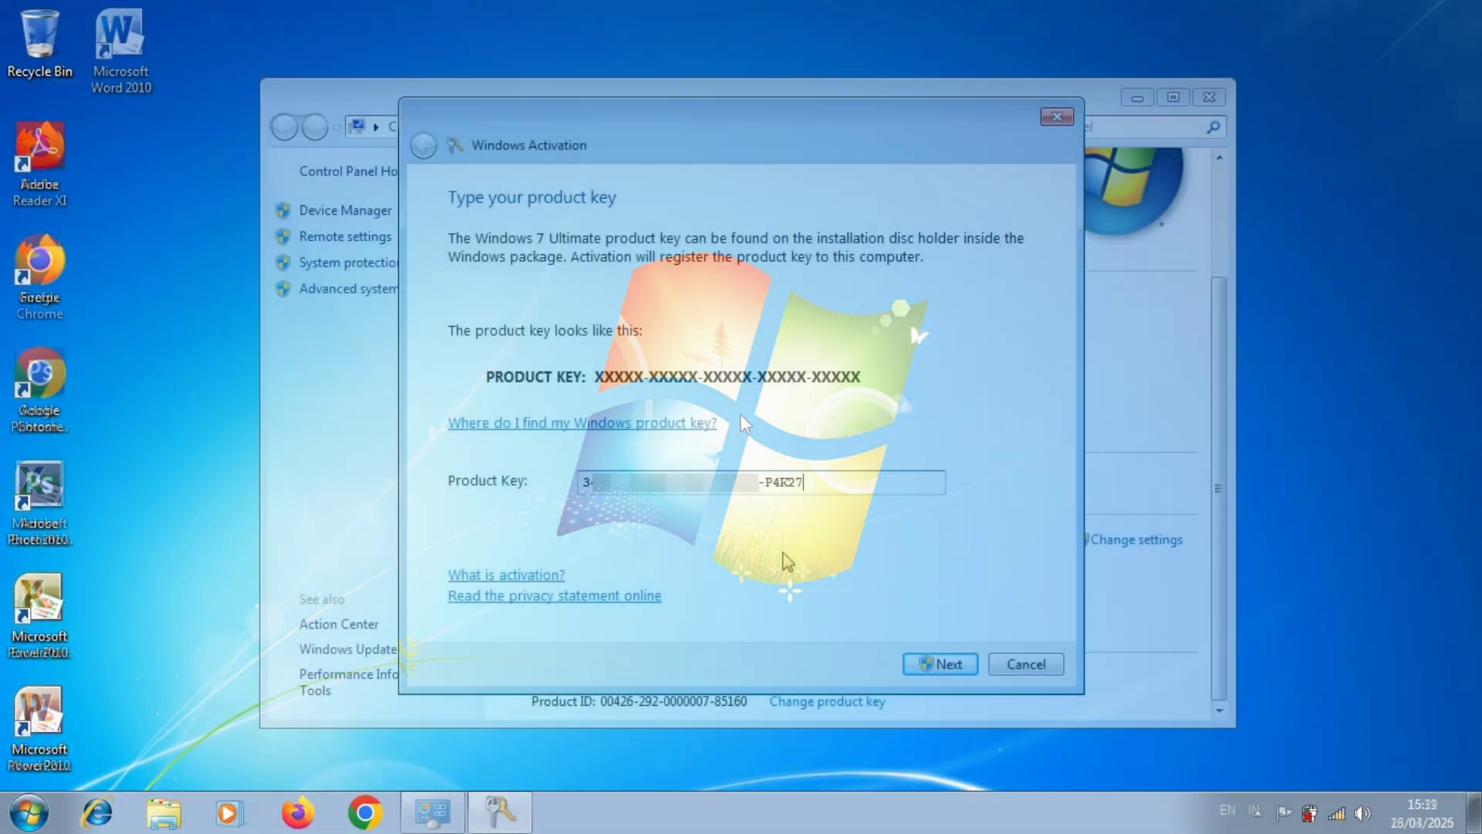
left_click(940, 664)
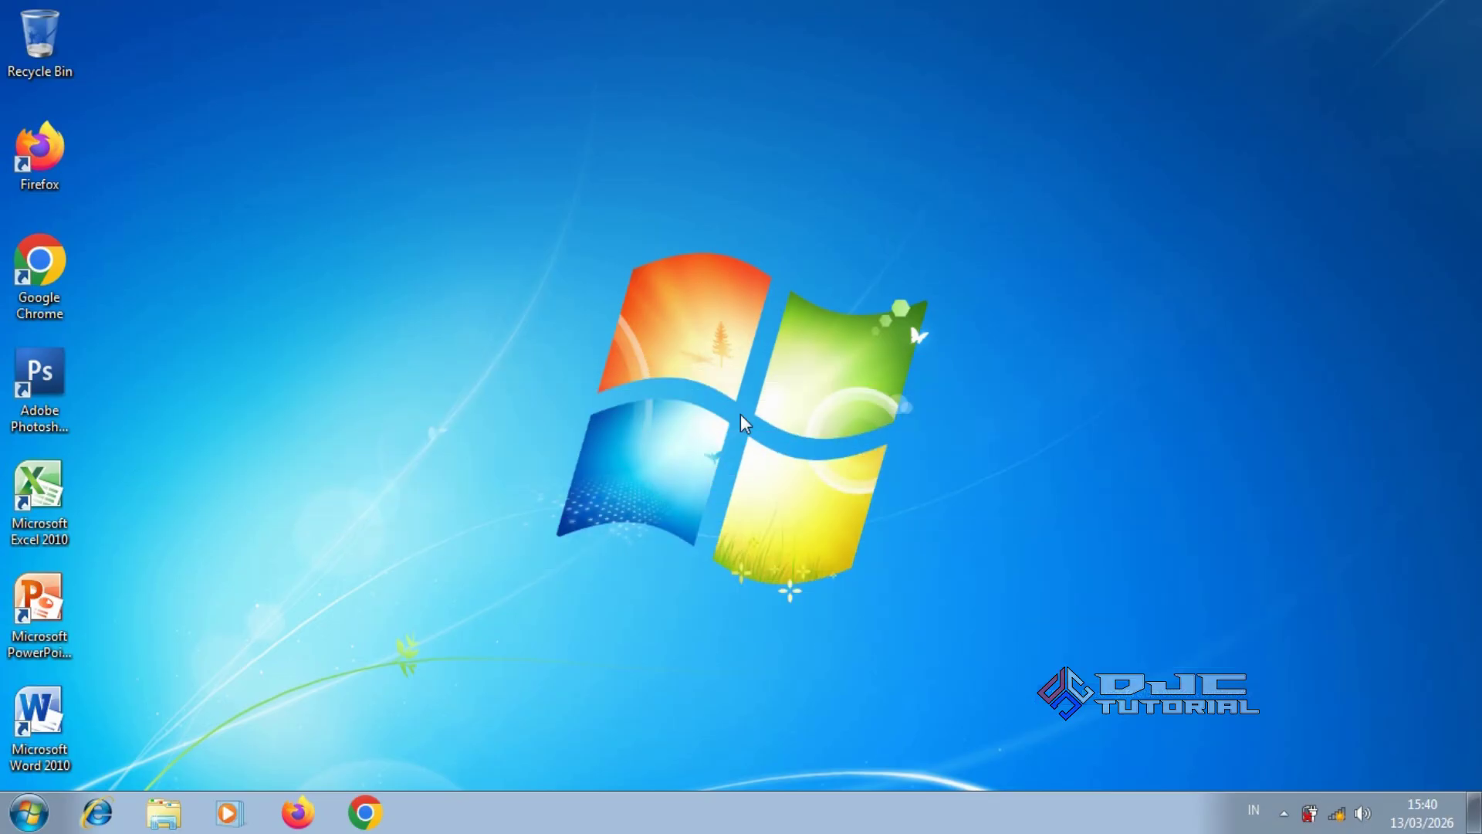
In Explorer, open the profile folder under C:\Users and copy all eleven of its folders
left_click(171, 810)
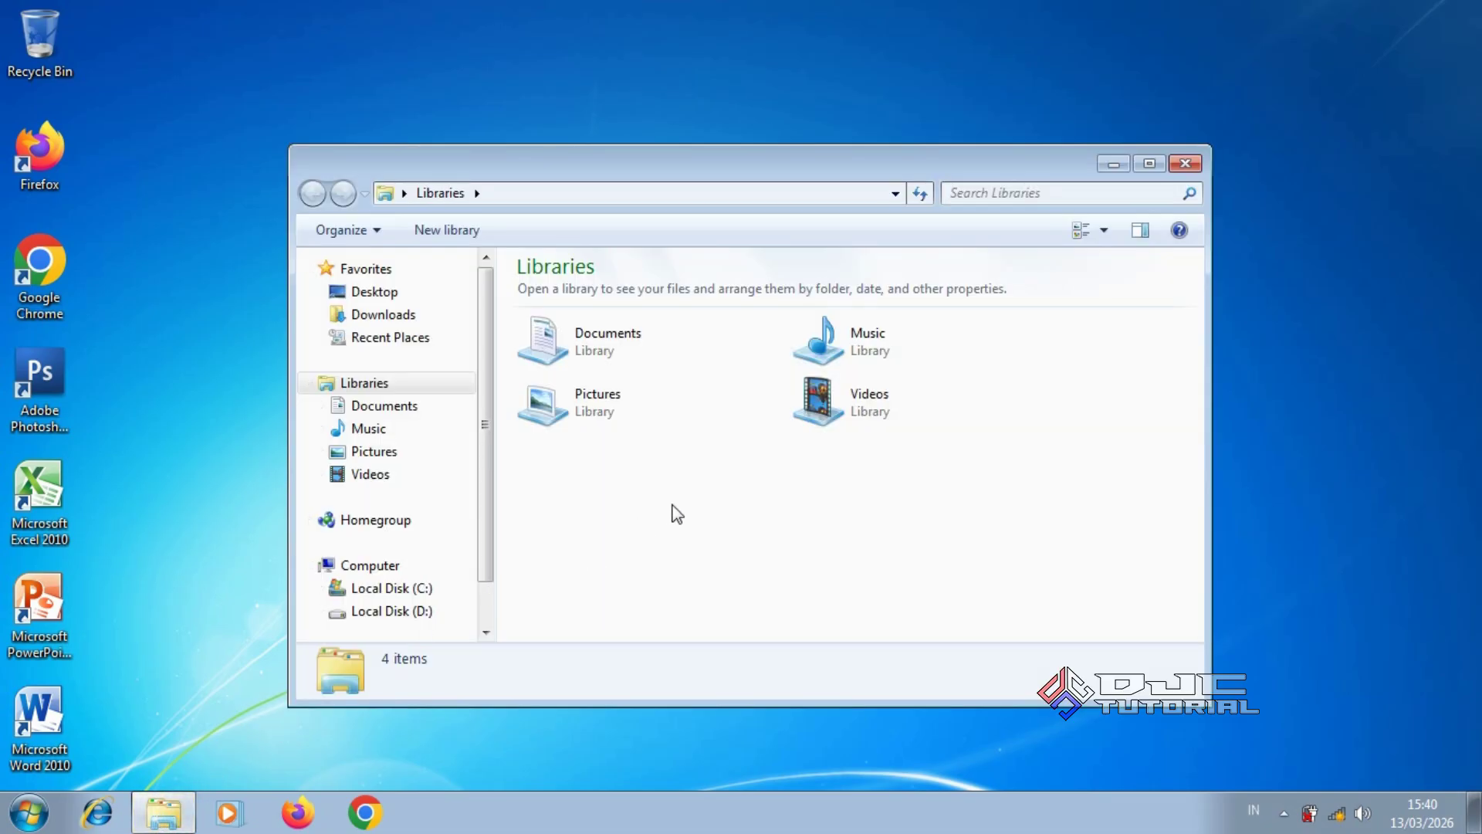
left_click(441, 589)
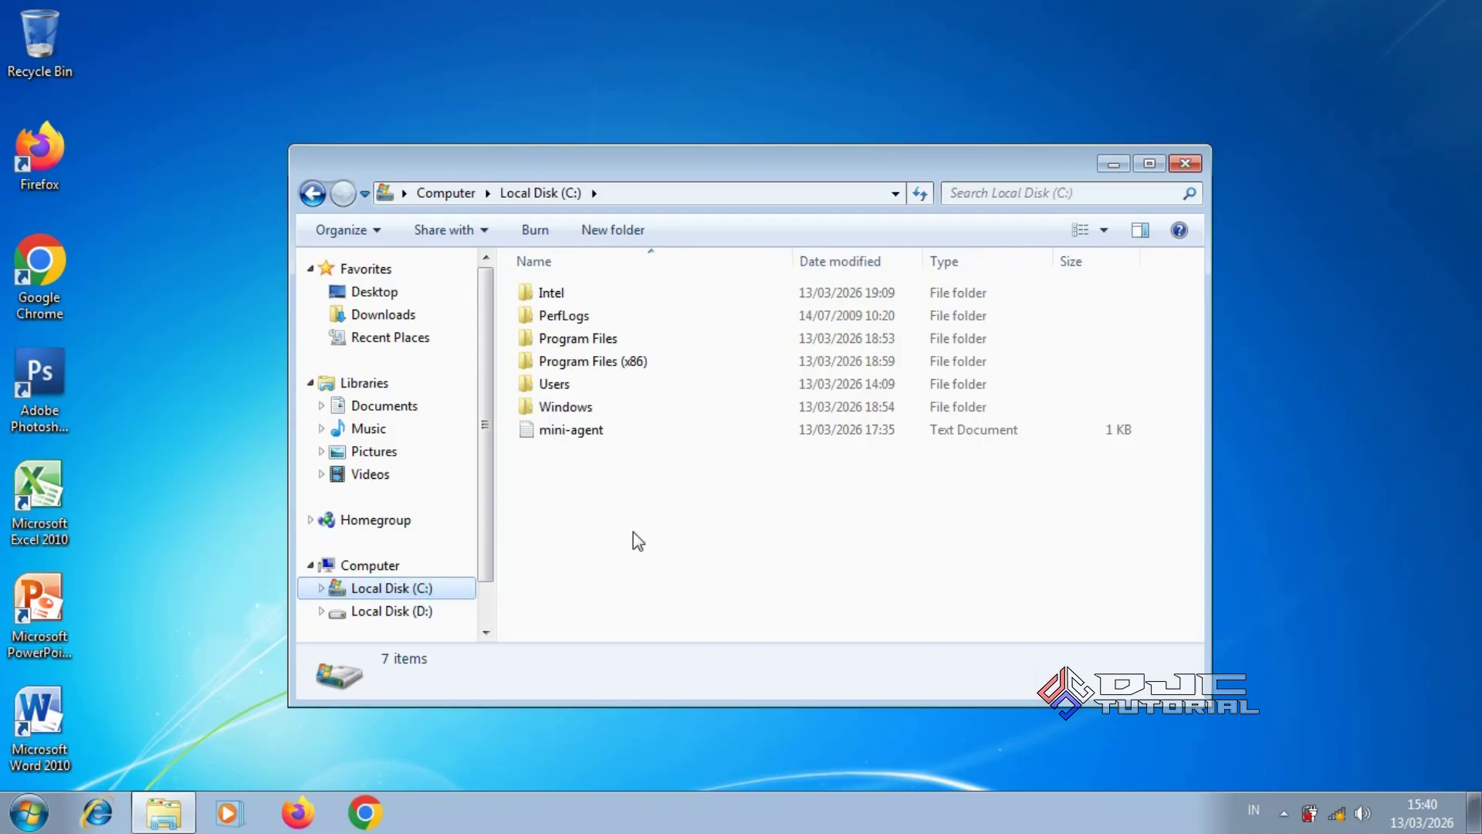
left_click(626, 388)
double_click(626, 388)
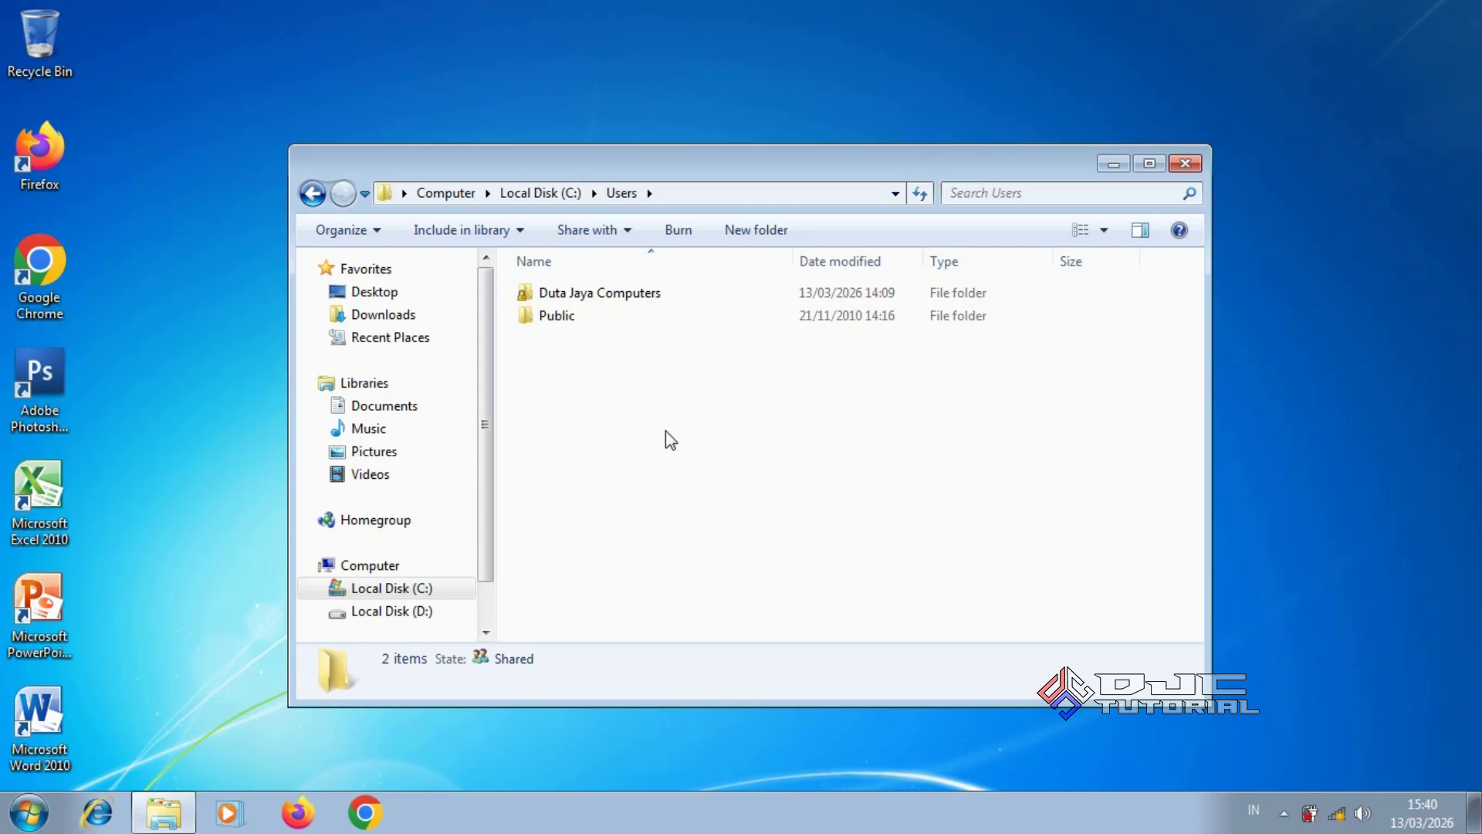
double_click(660, 297)
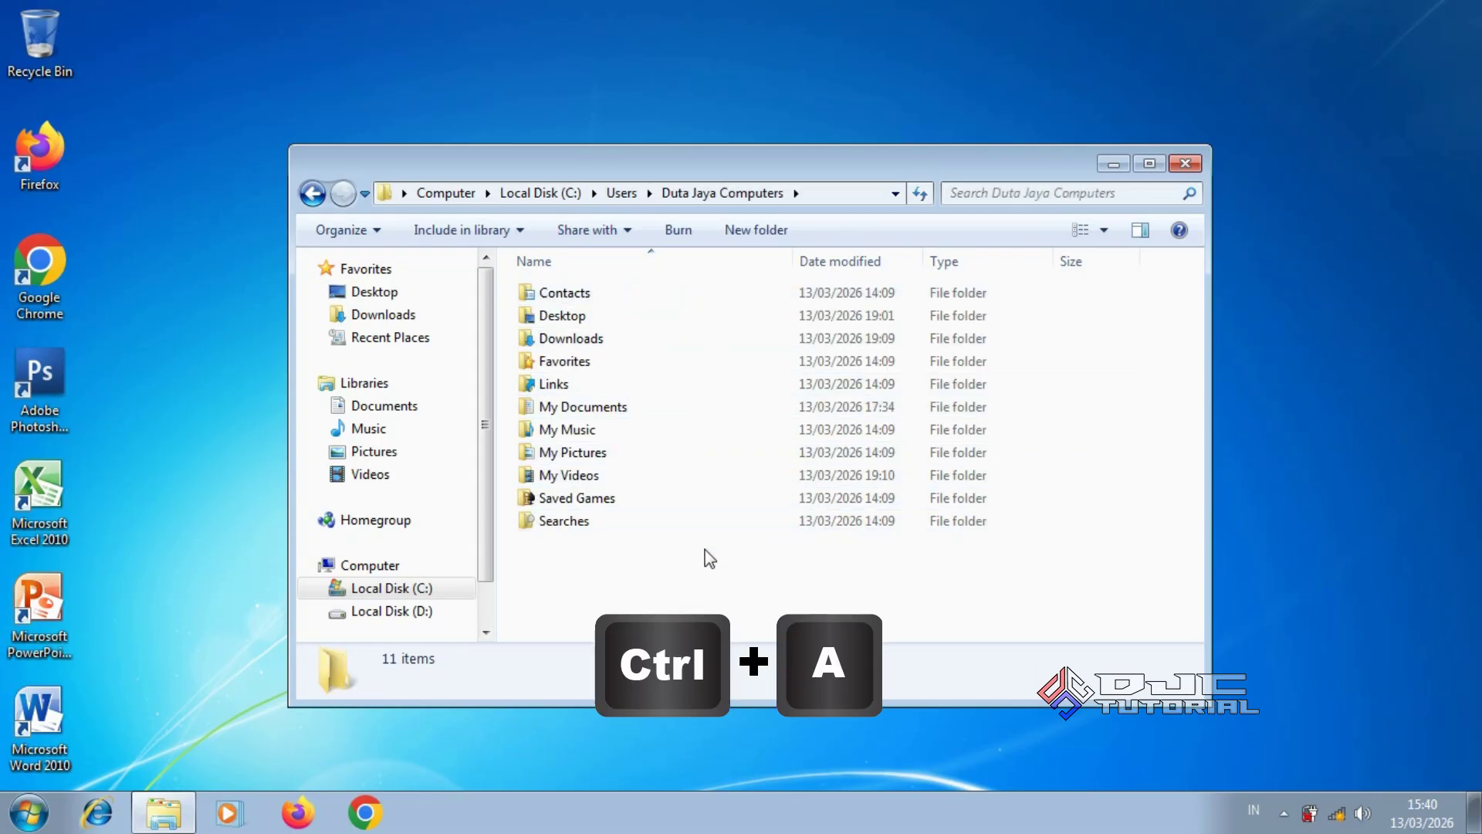
key("ctrl+a")
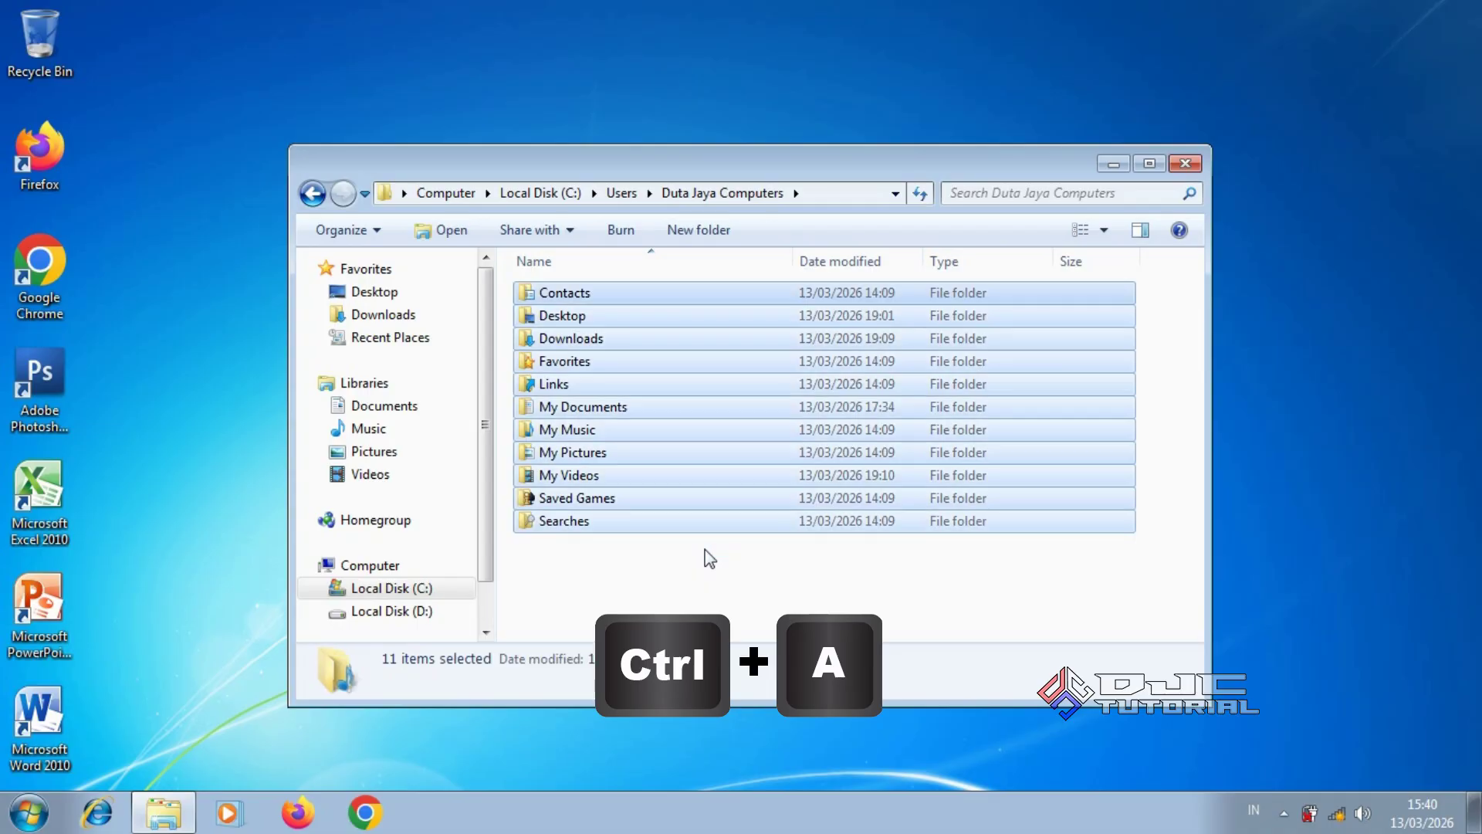
right_click(731, 521)
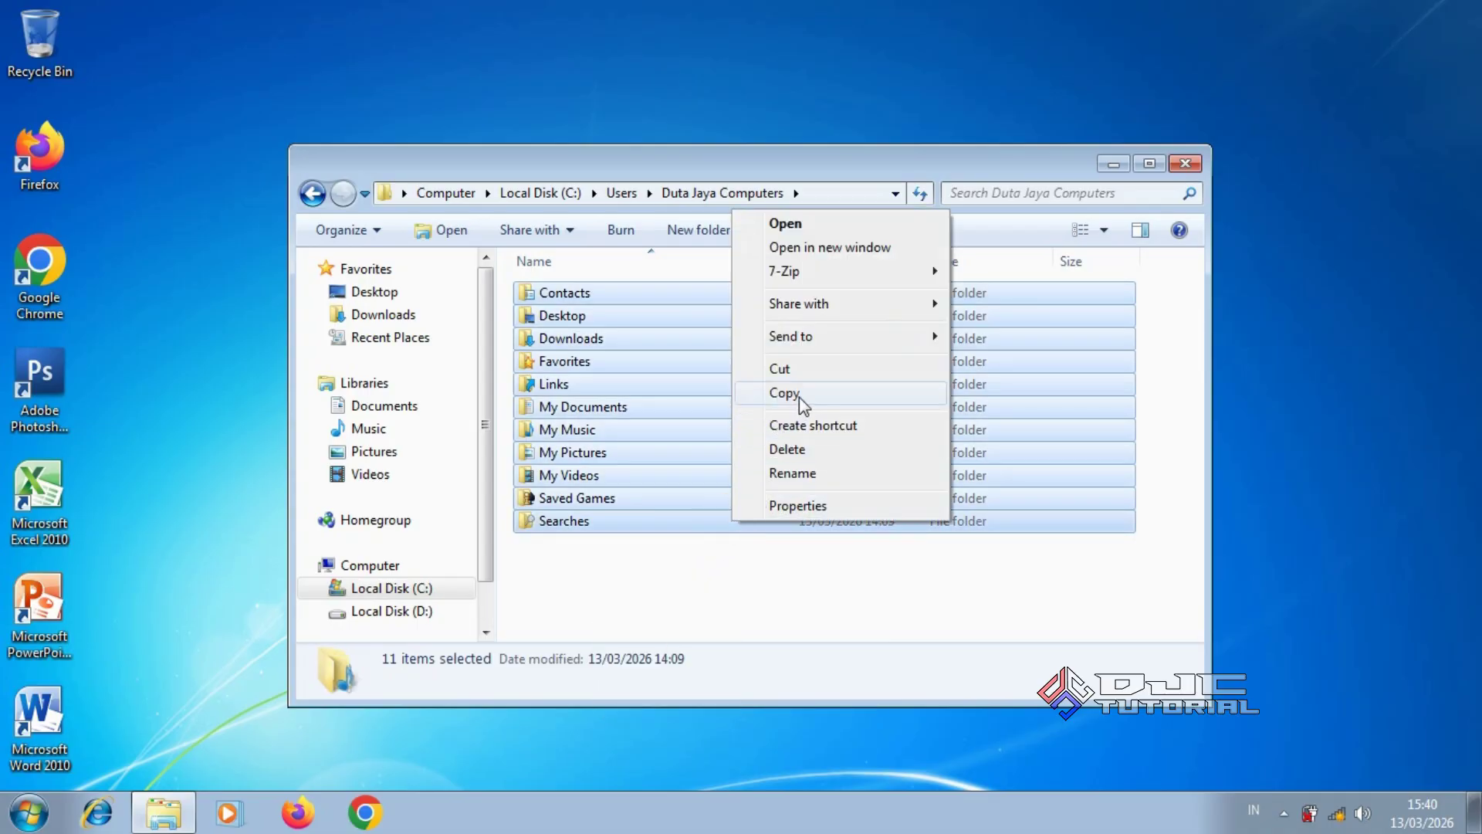
left_click(797, 394)
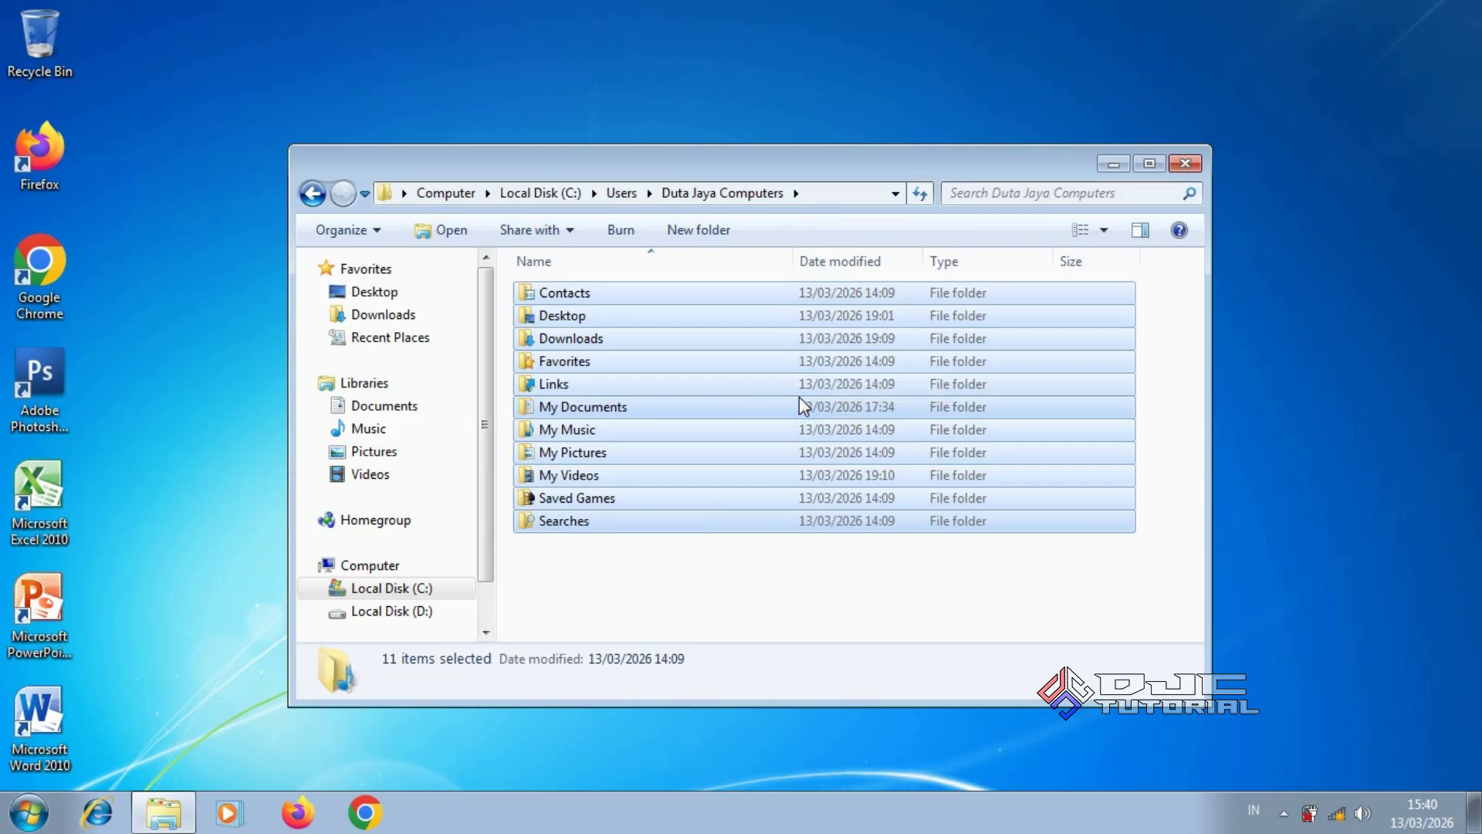
On Local Disk D, create a folder named 'BACKUP DATA C' and open it
left_click(443, 613)
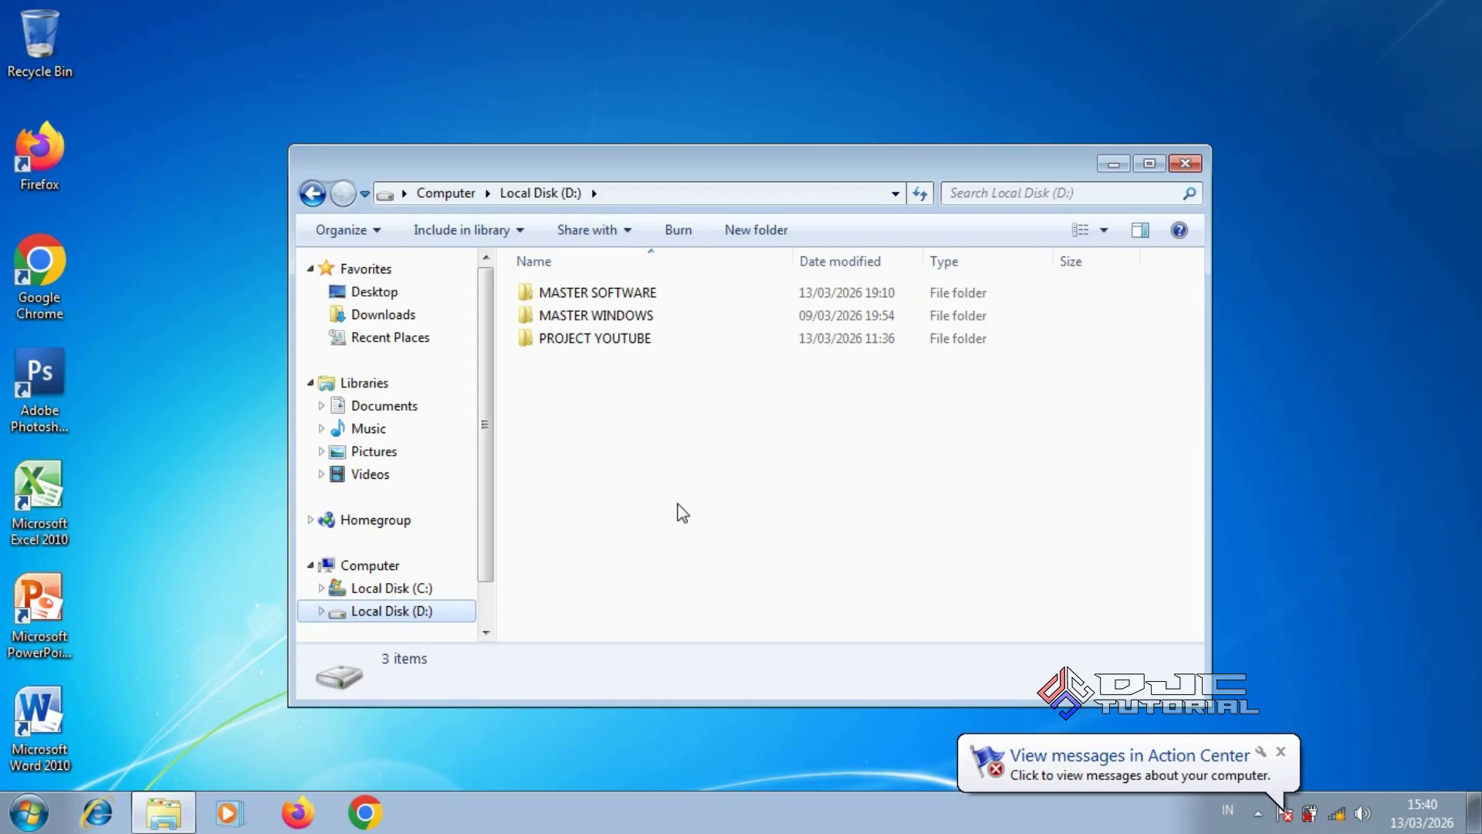
right_click(709, 475)
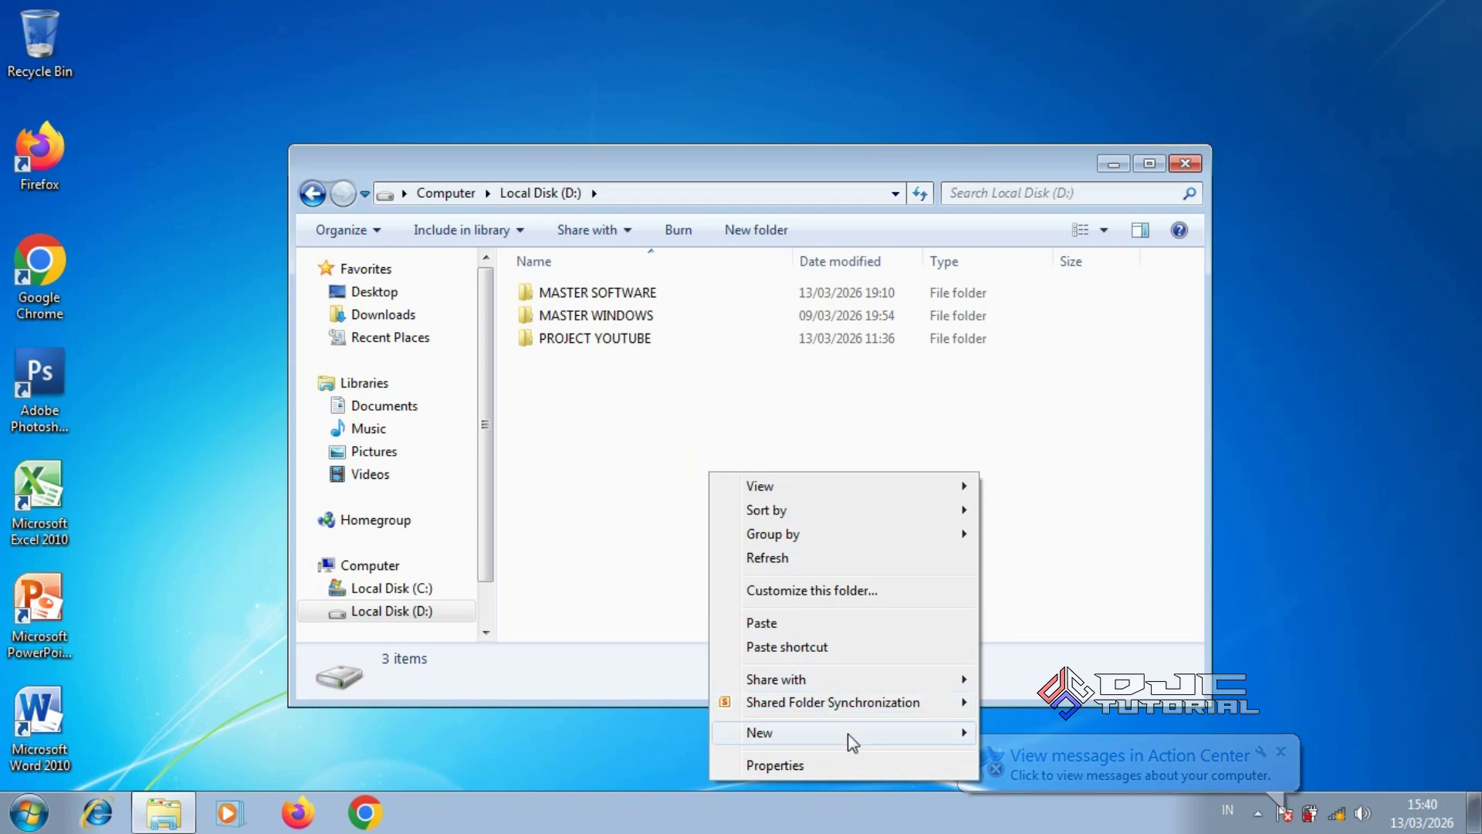
mouse_move(887, 730)
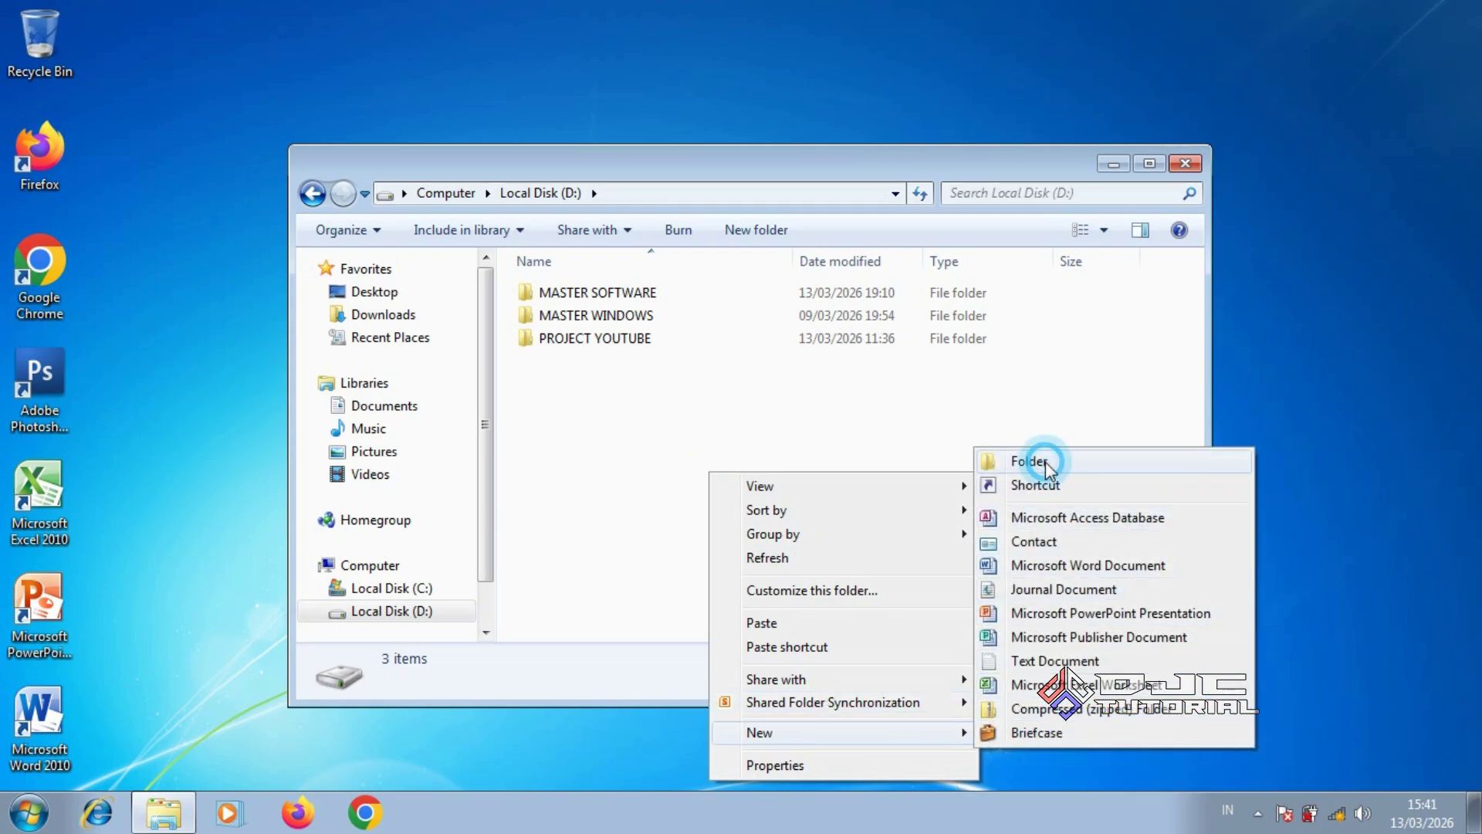
left_click(1045, 461)
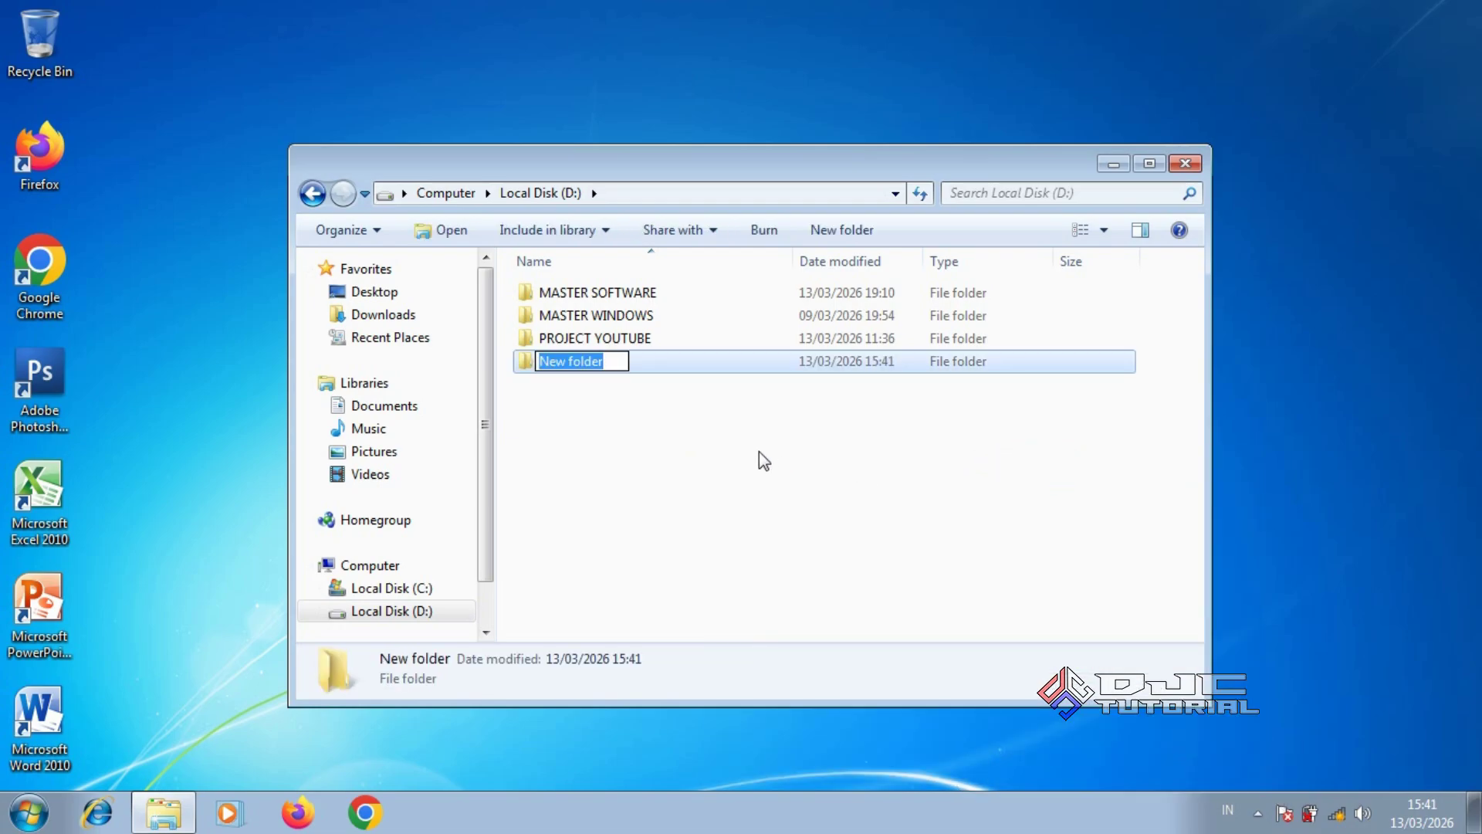
type("BACK")
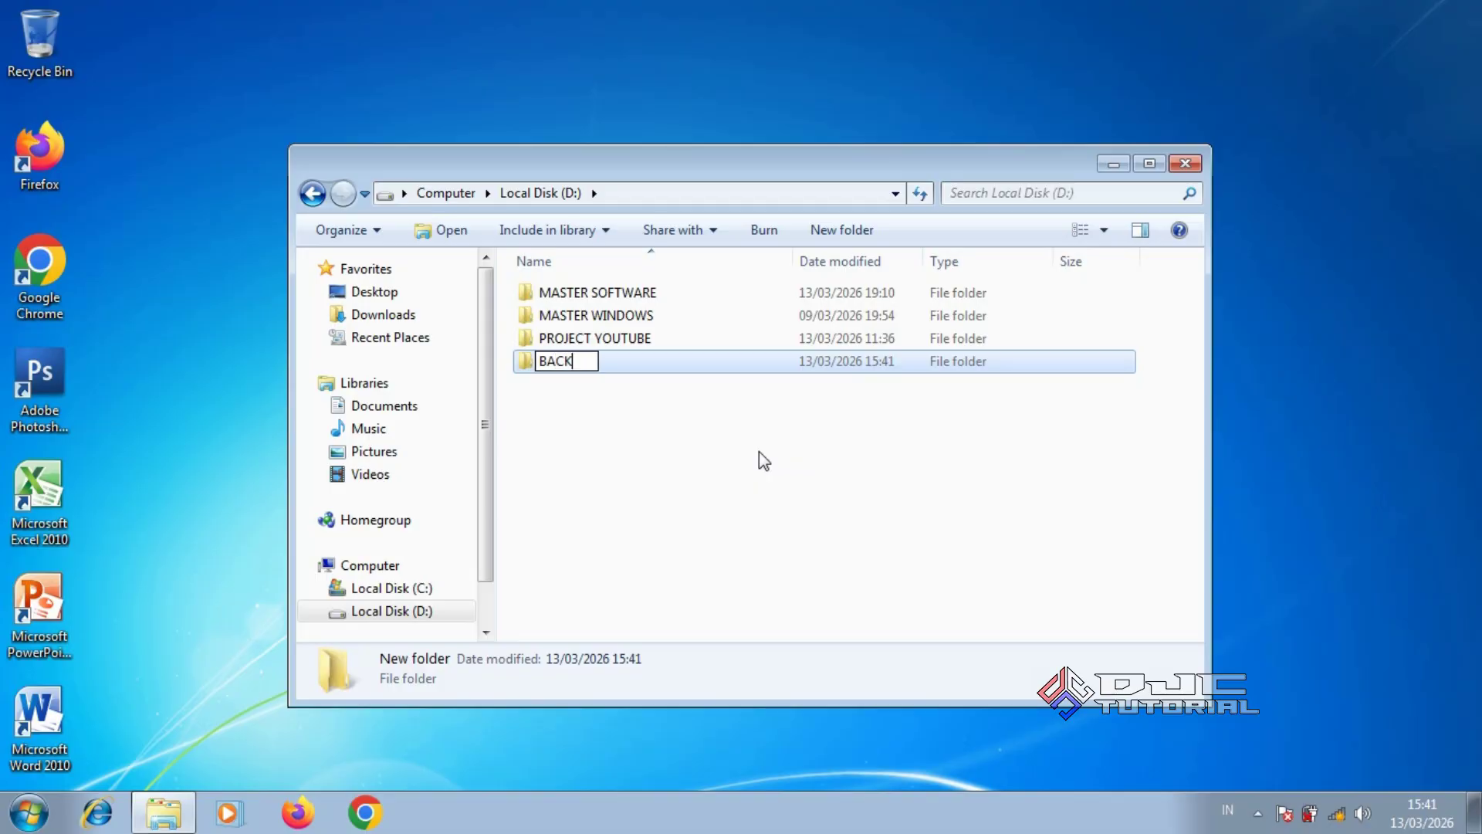
type("UP DAT")
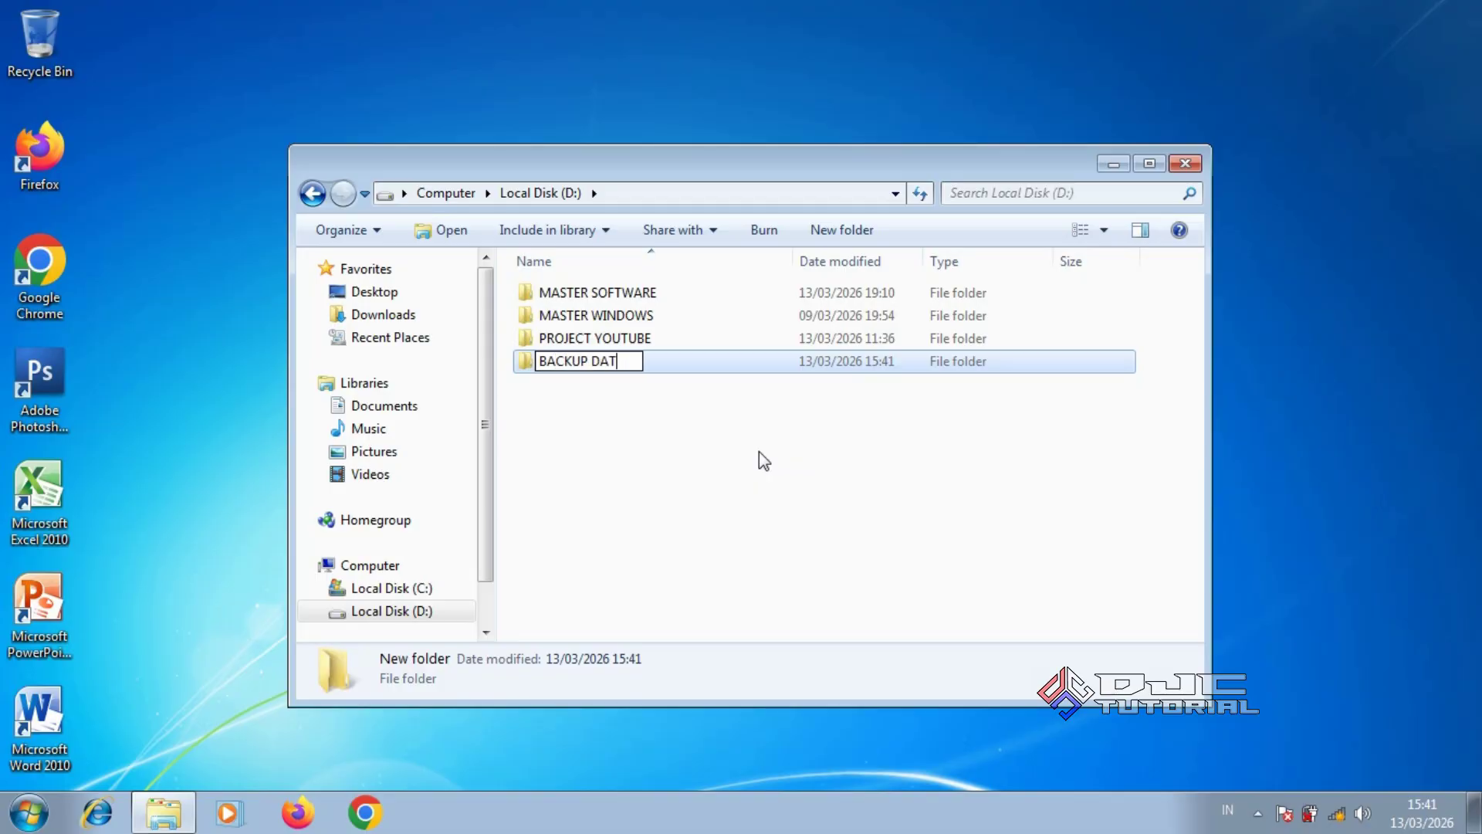
type("A C")
key("Return")
left_click(721, 443)
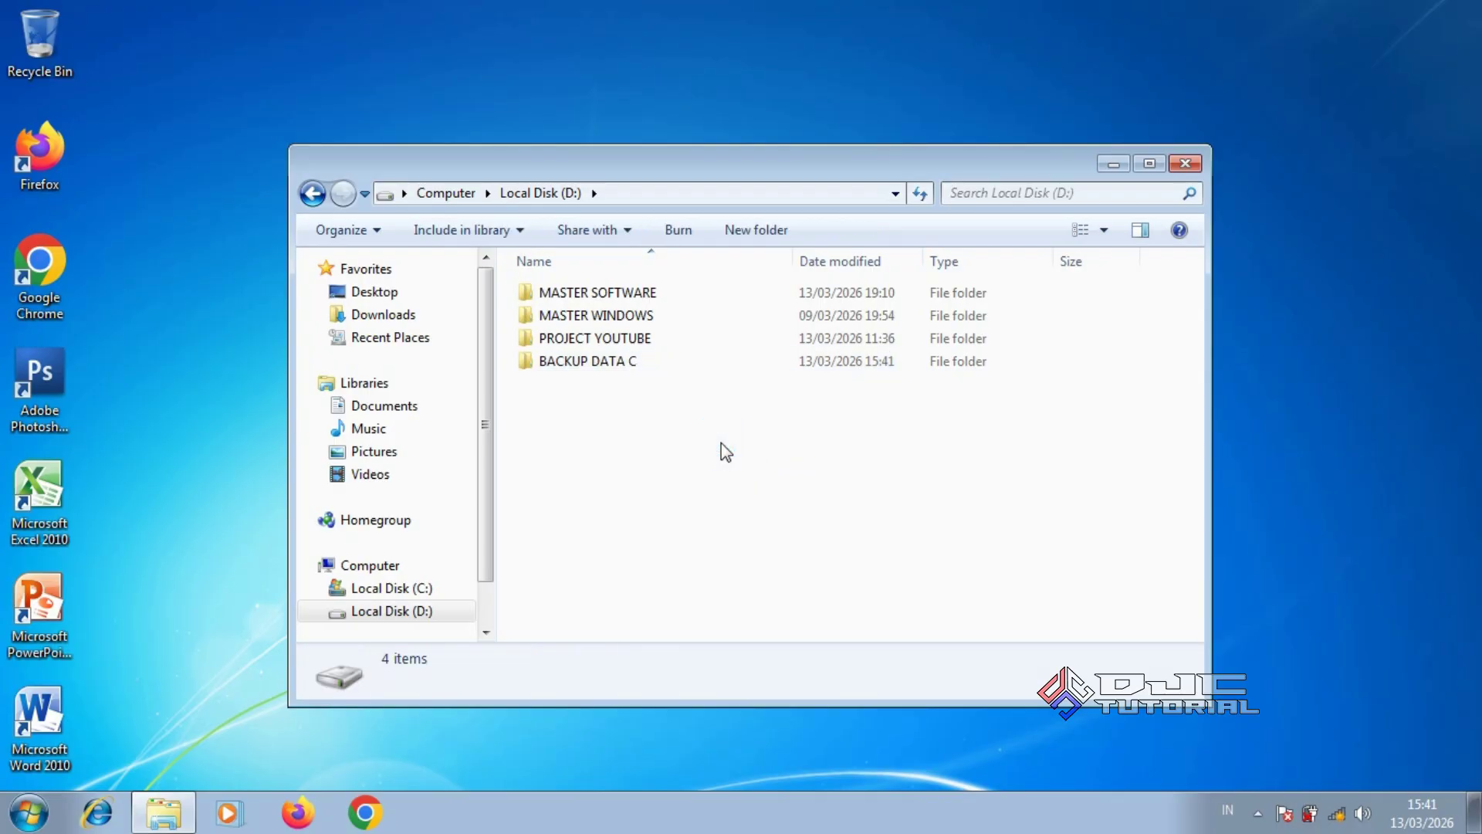
left_click(649, 366)
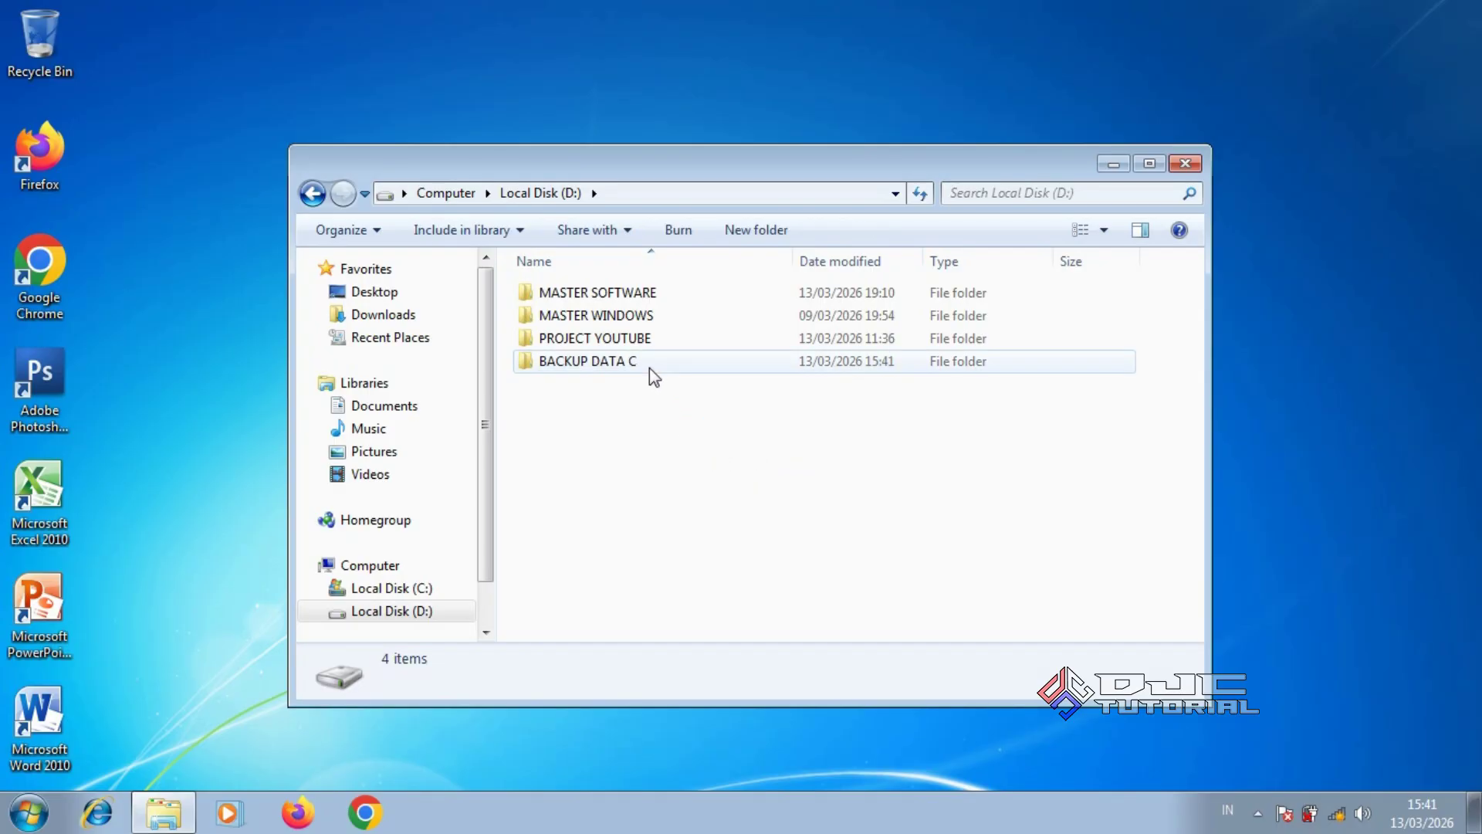
double_click(650, 367)
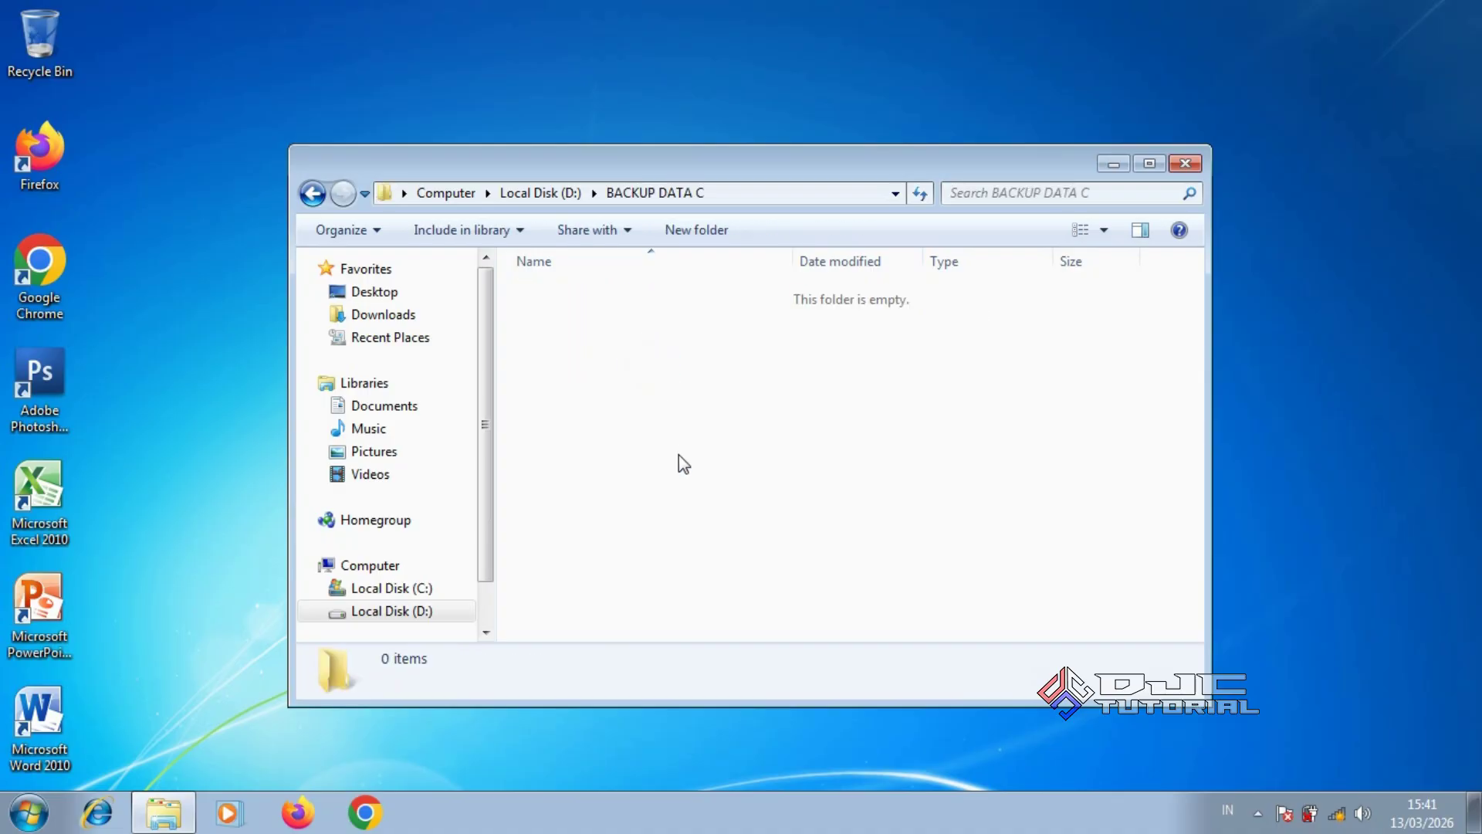
Paste the eleven profile folders into BACKUP DATA C, then switch to Local Disk C
right_click(733, 446)
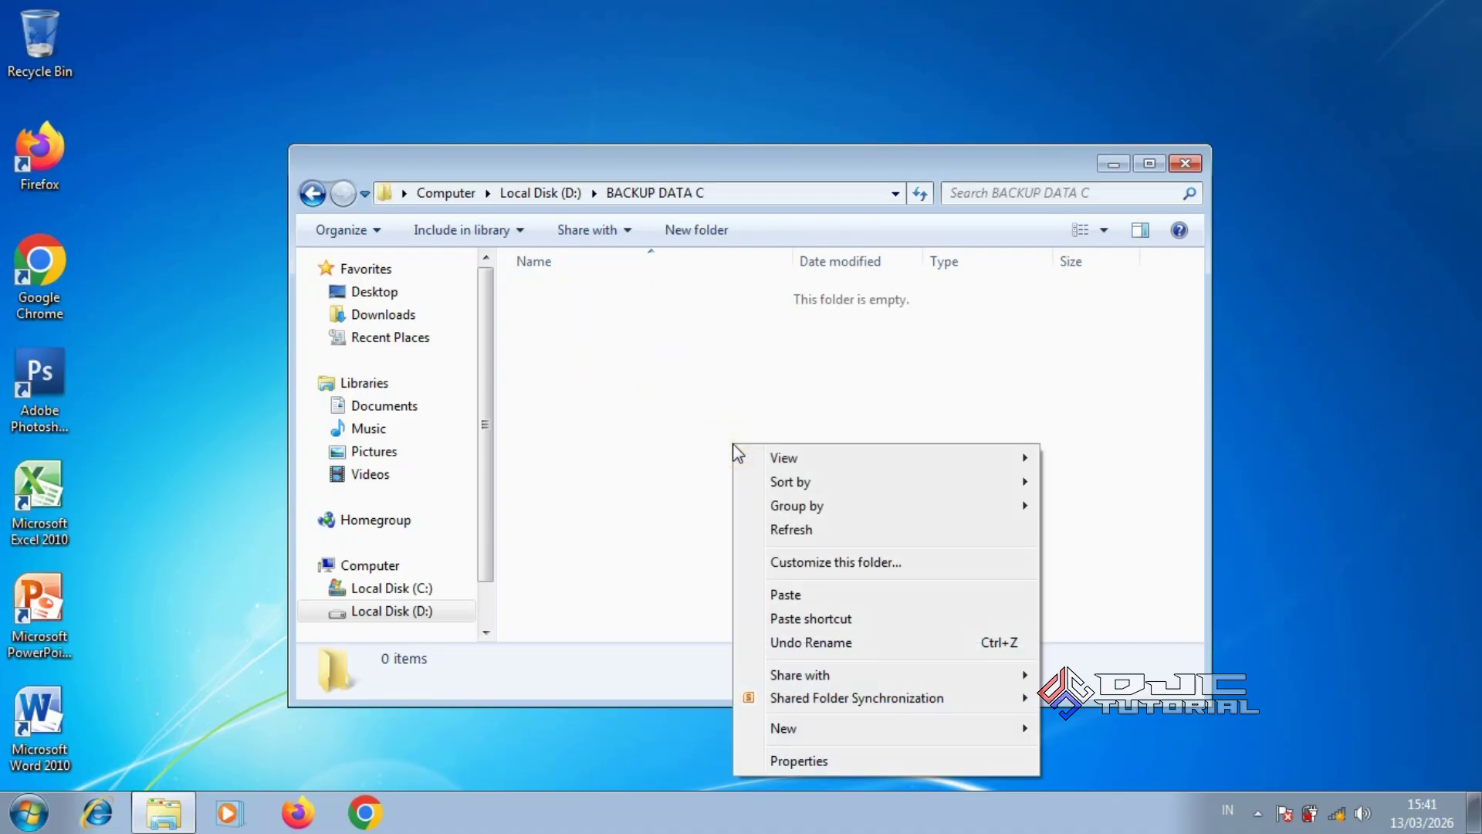
left_click(793, 594)
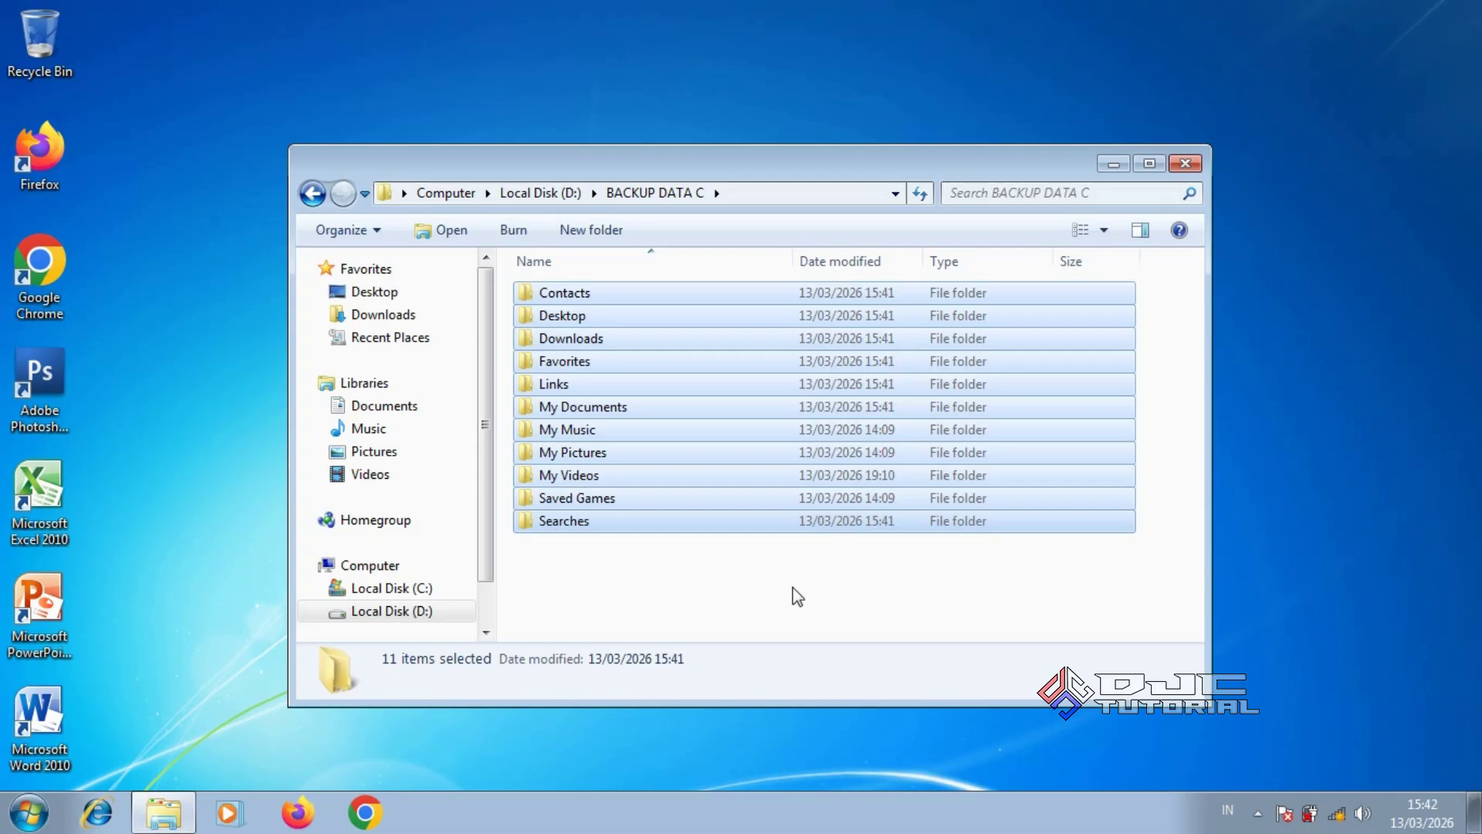
left_click(448, 591)
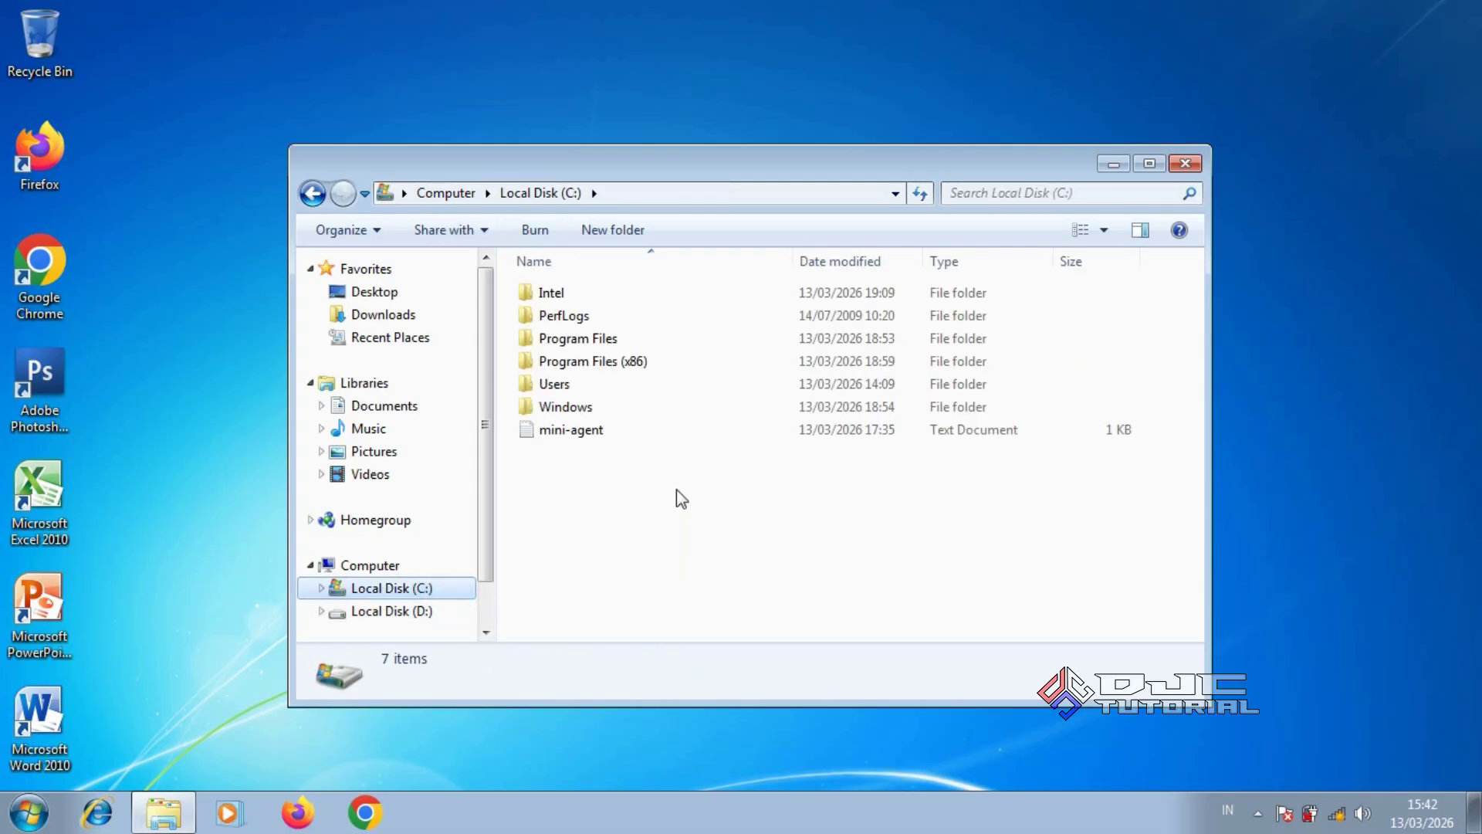
Copy the inf folder from C:\Windows and return to Local Disk D
double_click(685, 406)
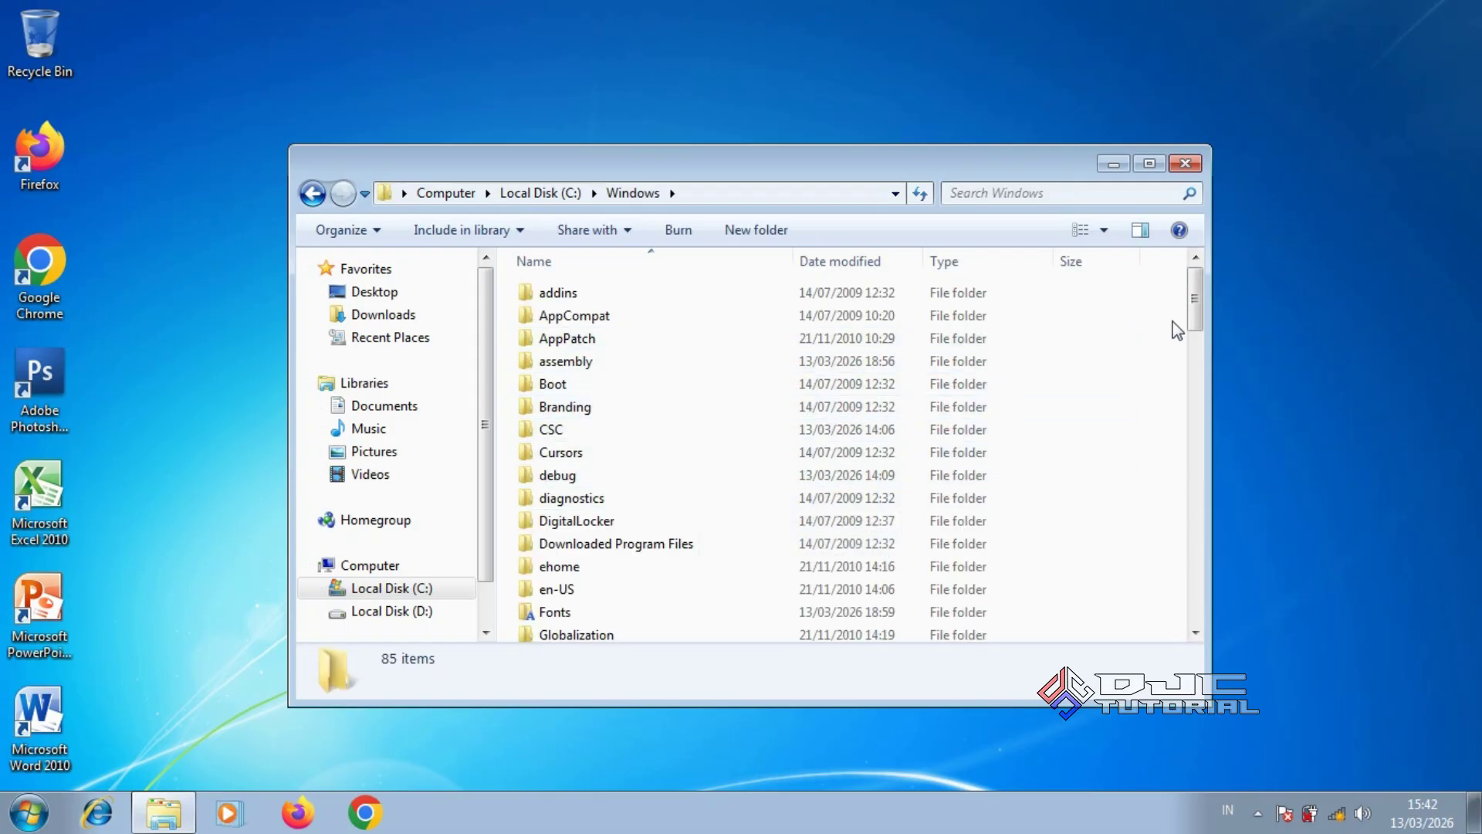
left_click_drag(1191, 315, 1192, 351)
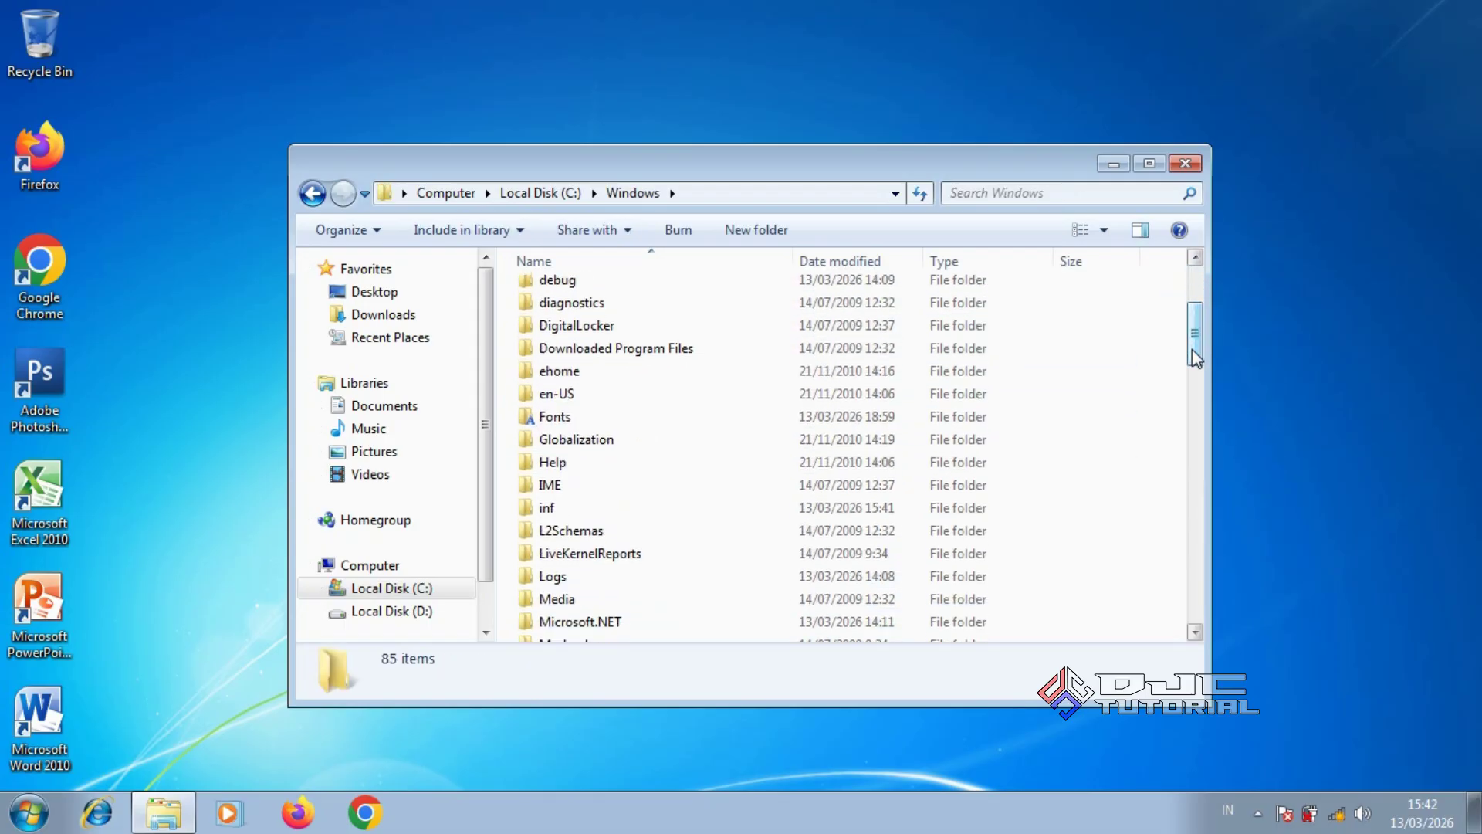
left_click(697, 511)
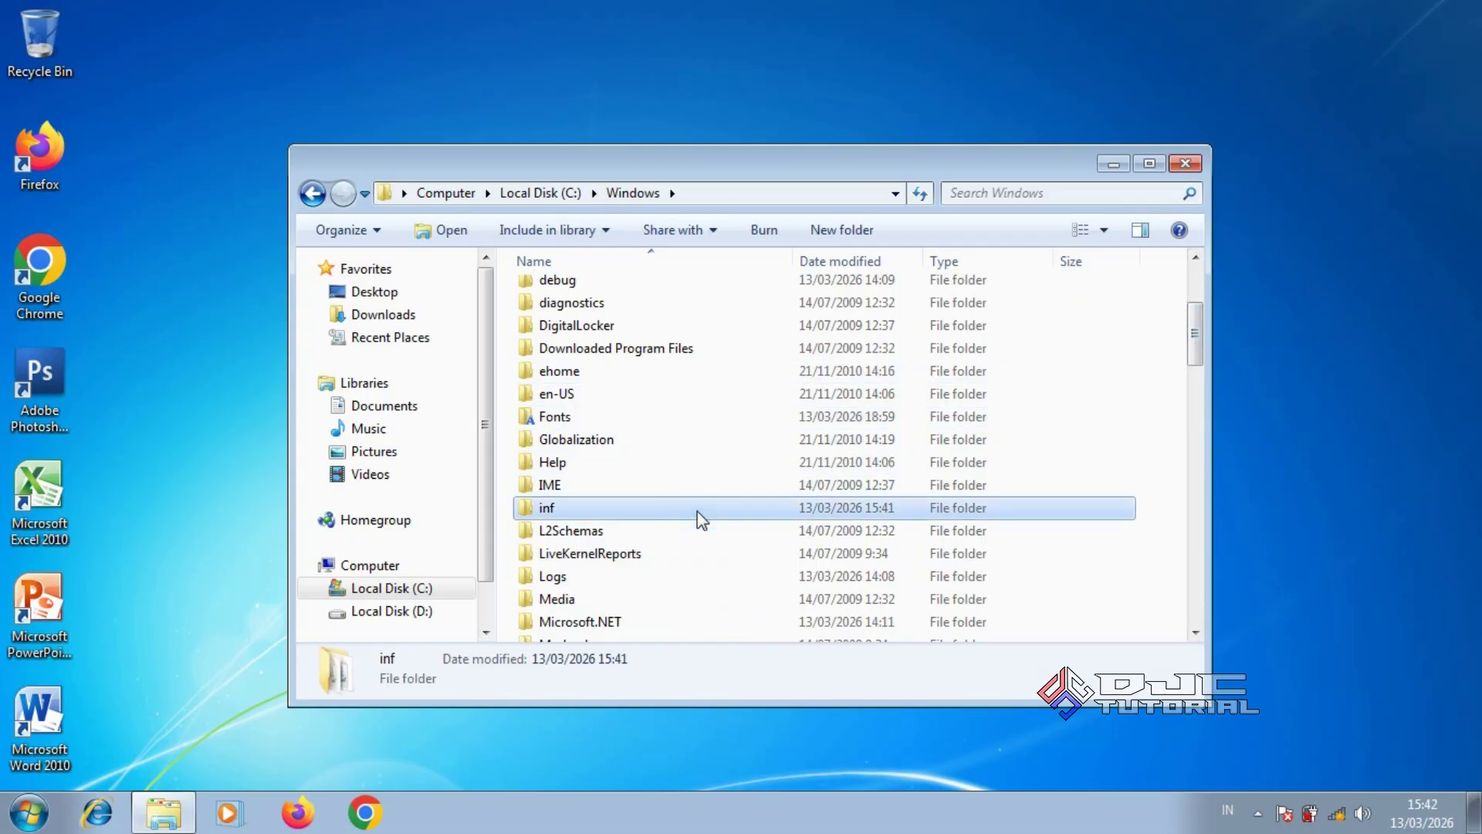
right_click(696, 511)
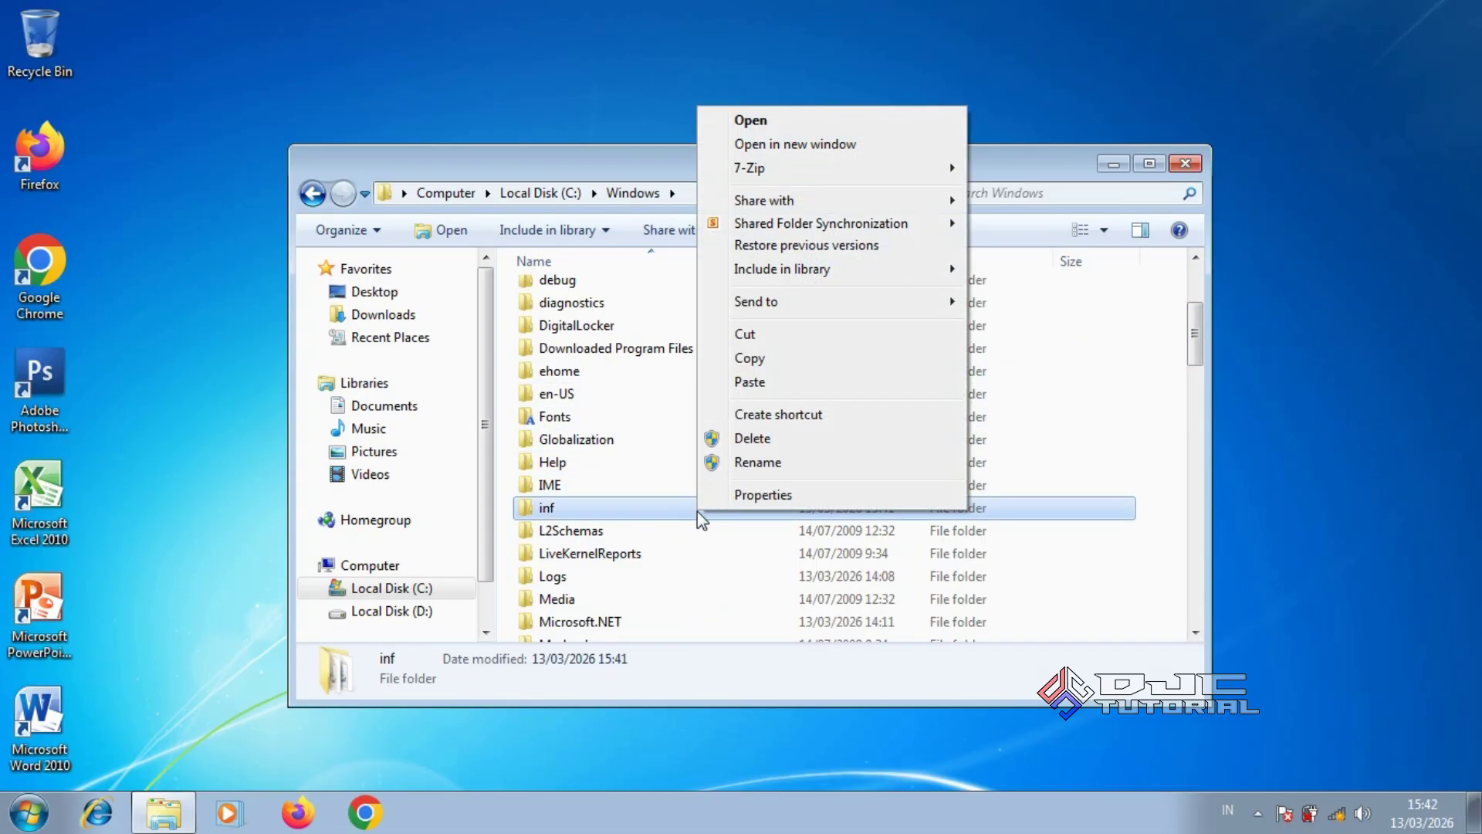
left_click(800, 359)
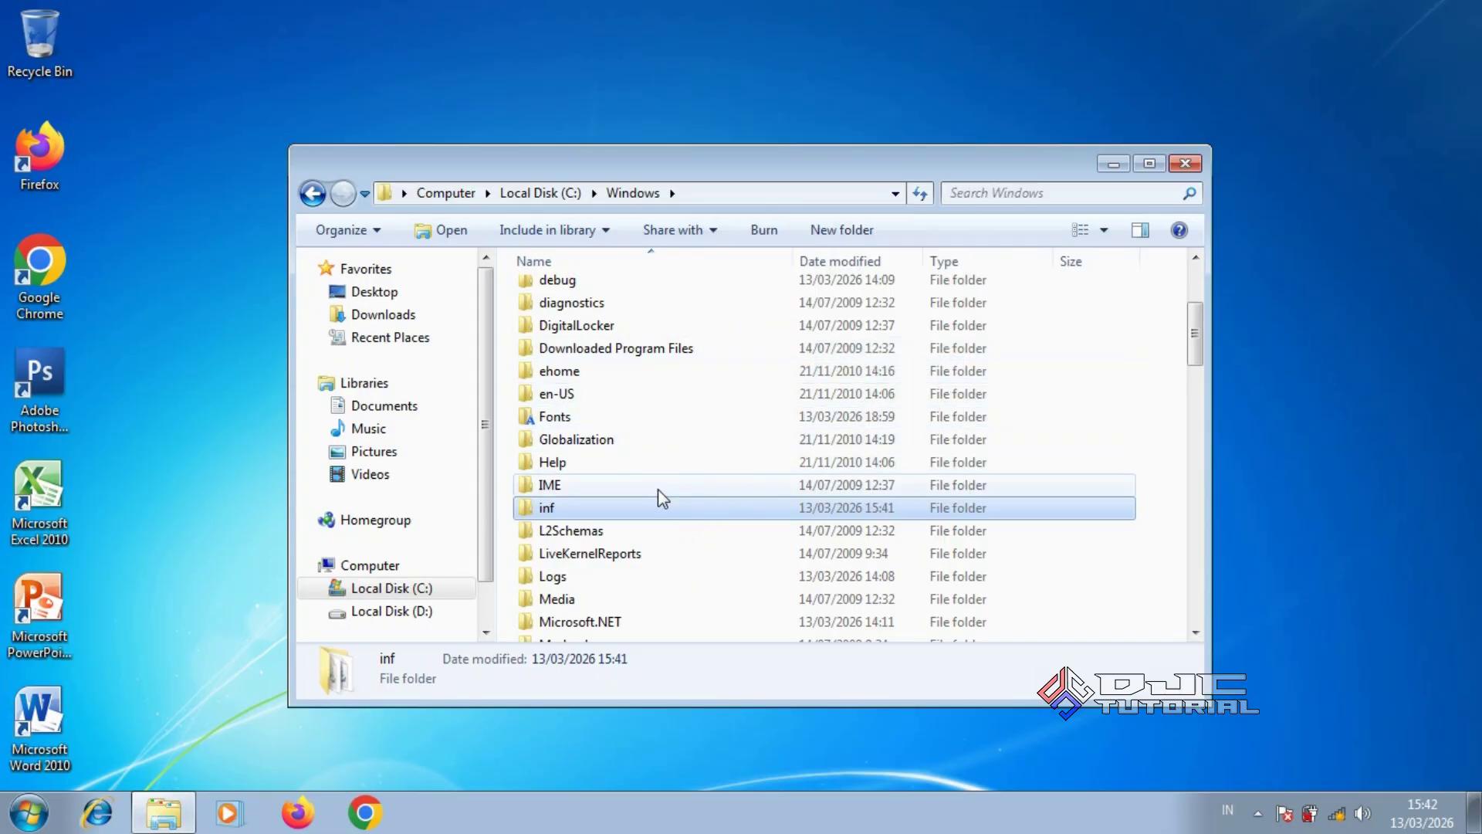
left_click(433, 614)
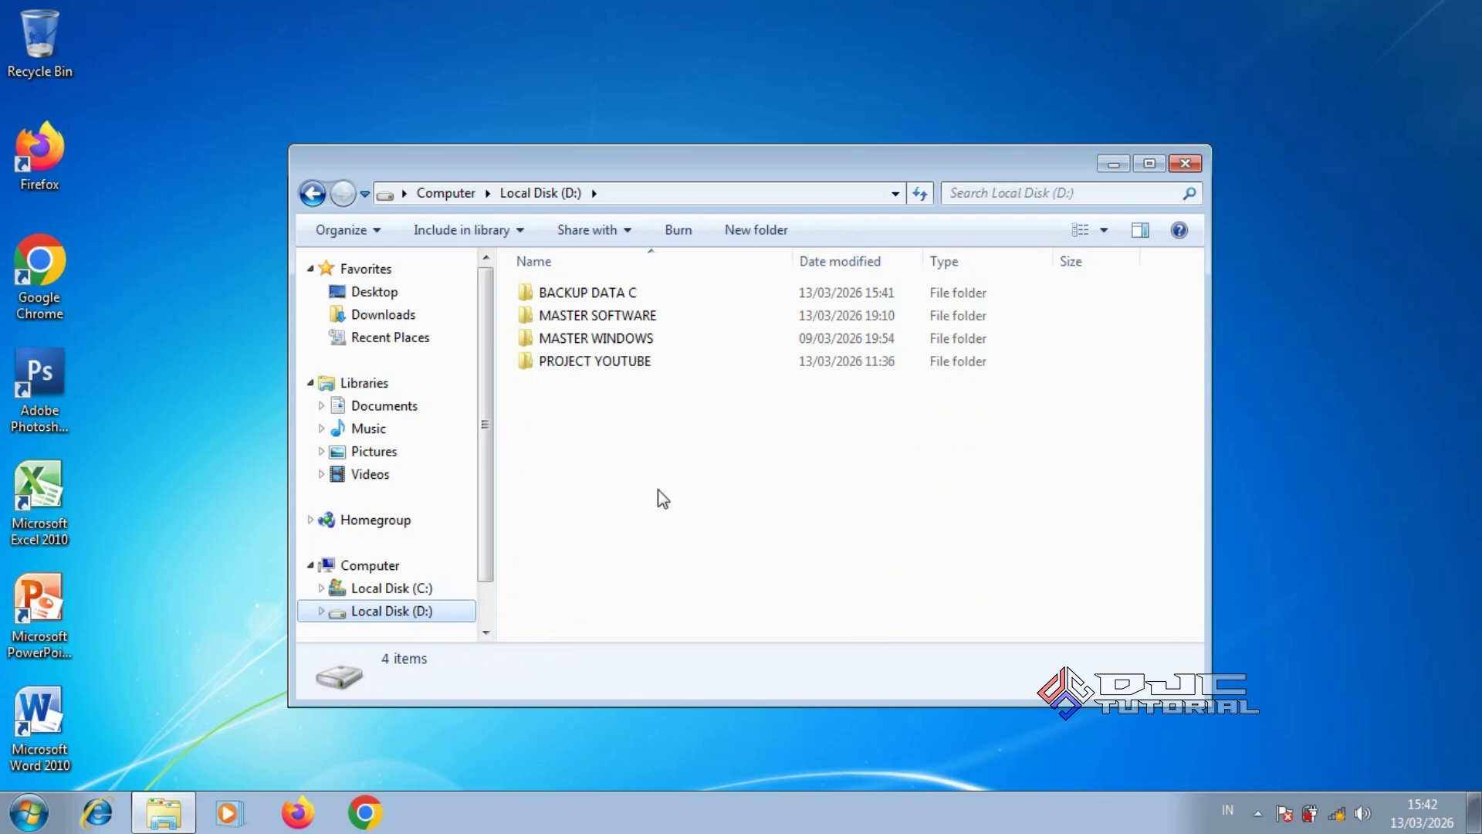
Create a new folder on Local Disk D named 'BACKUP DRIVER'
right_click(675, 480)
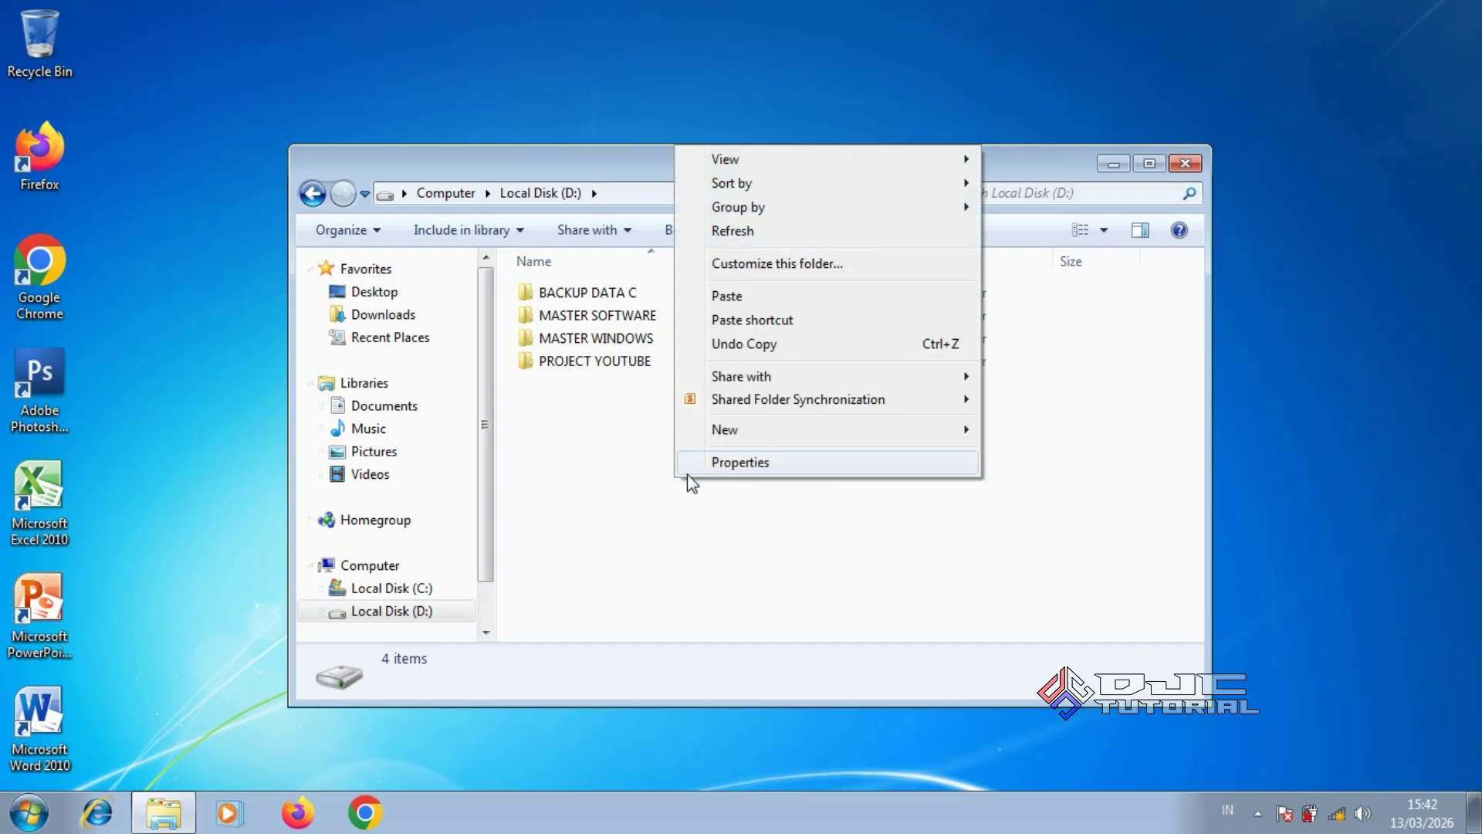
mouse_move(799, 432)
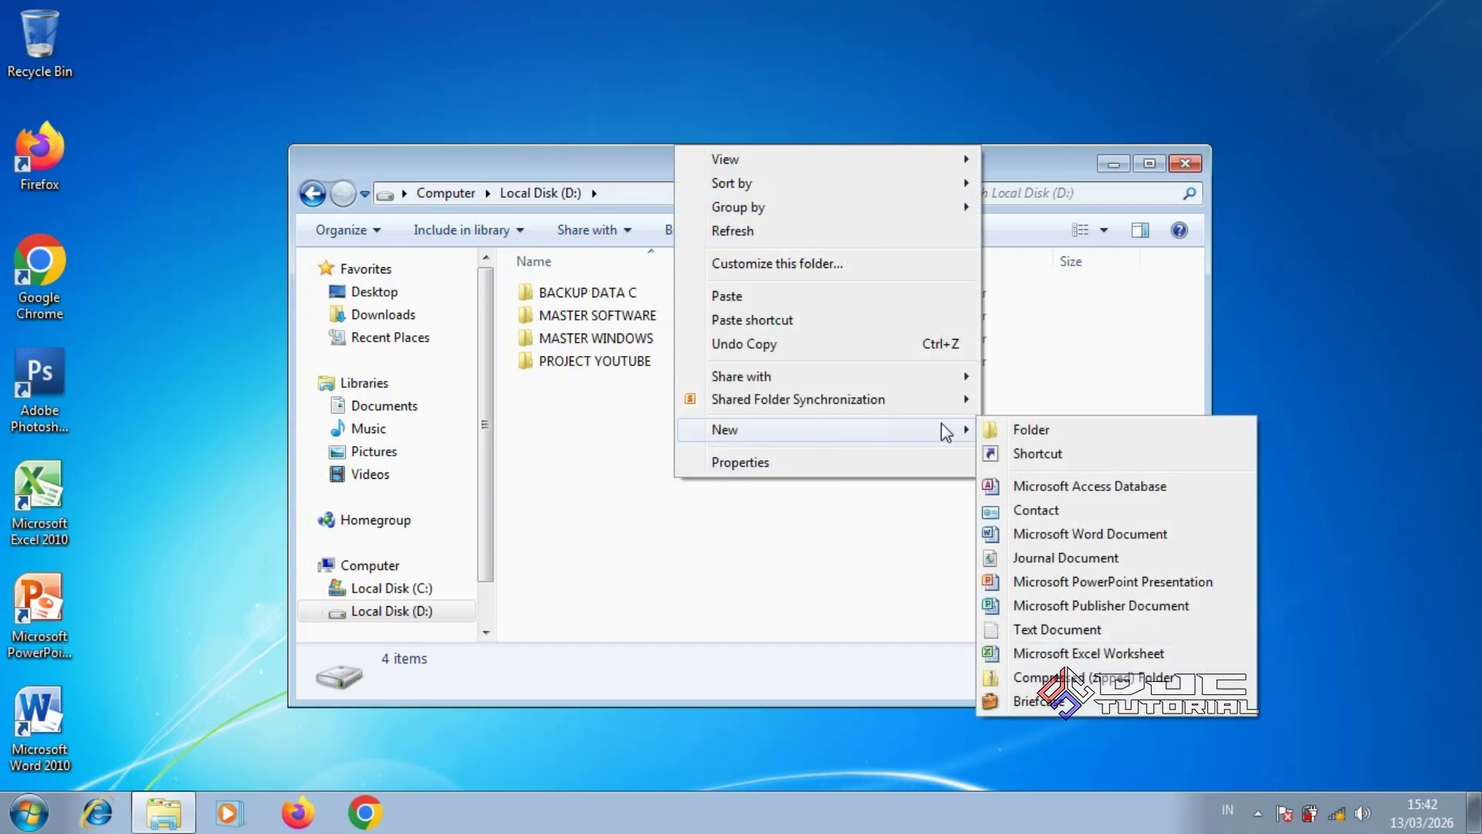
left_click(1008, 427)
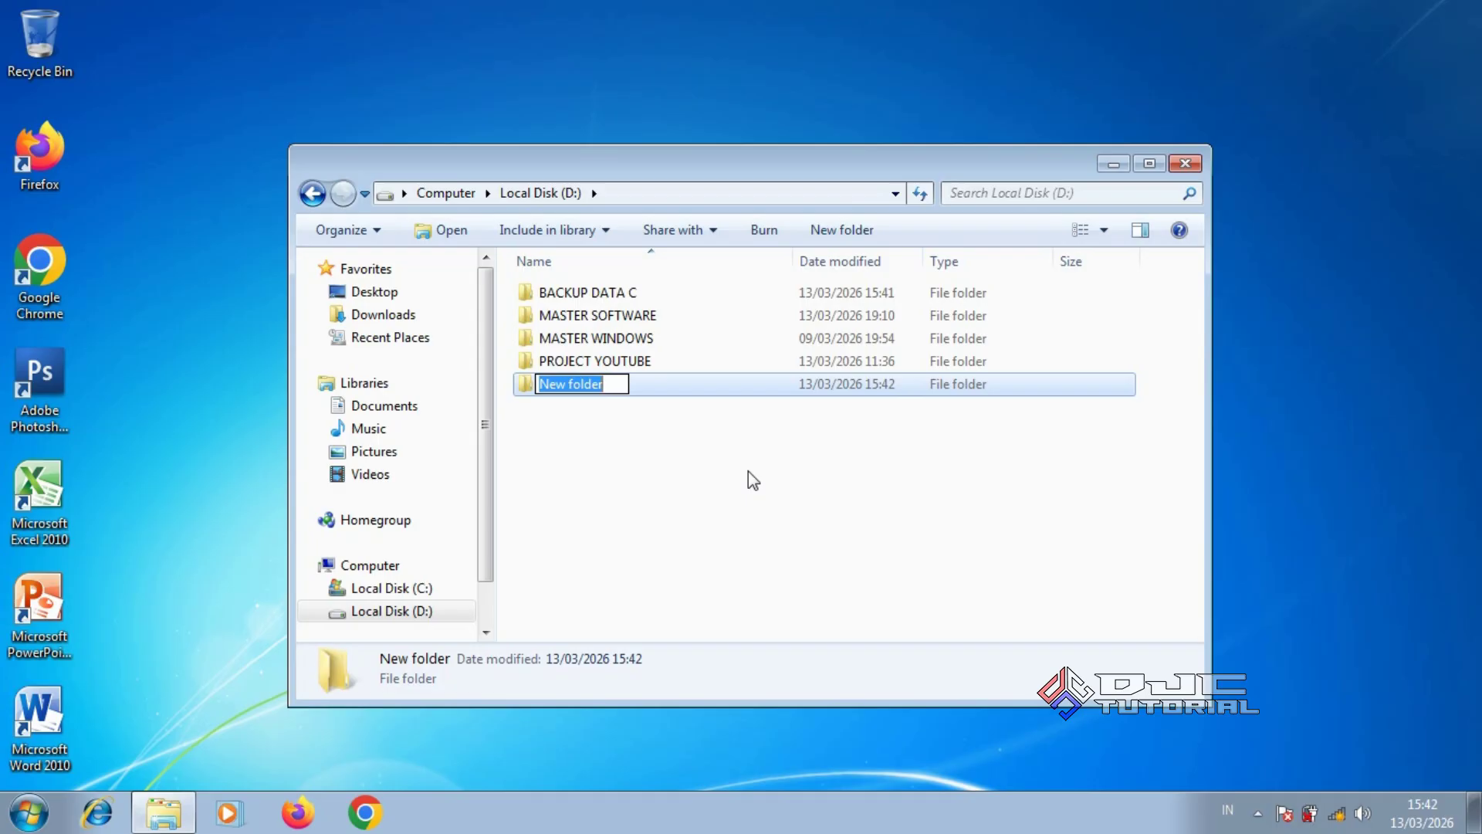
type("BACKUP")
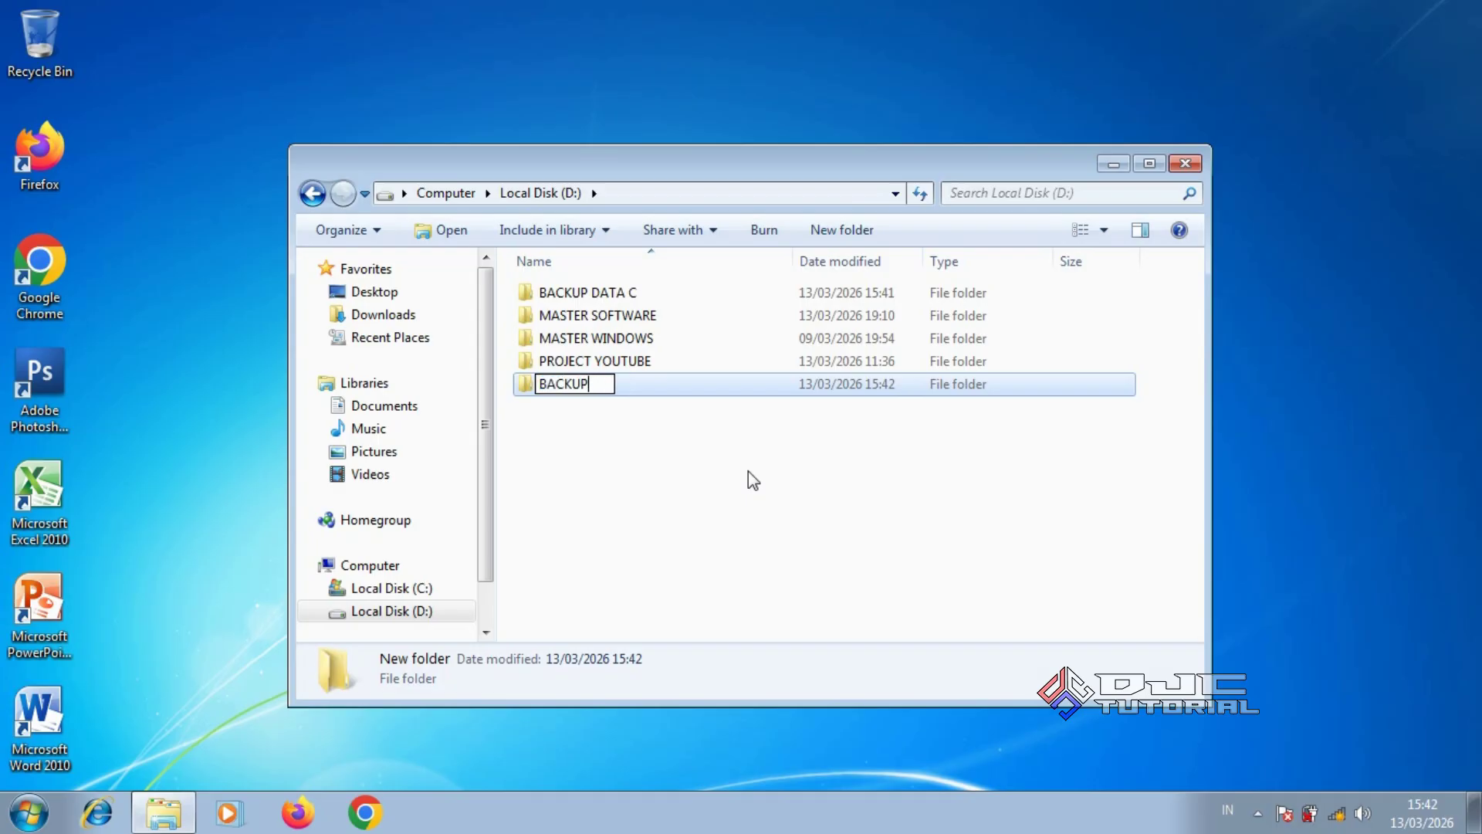
type(" DRIVER")
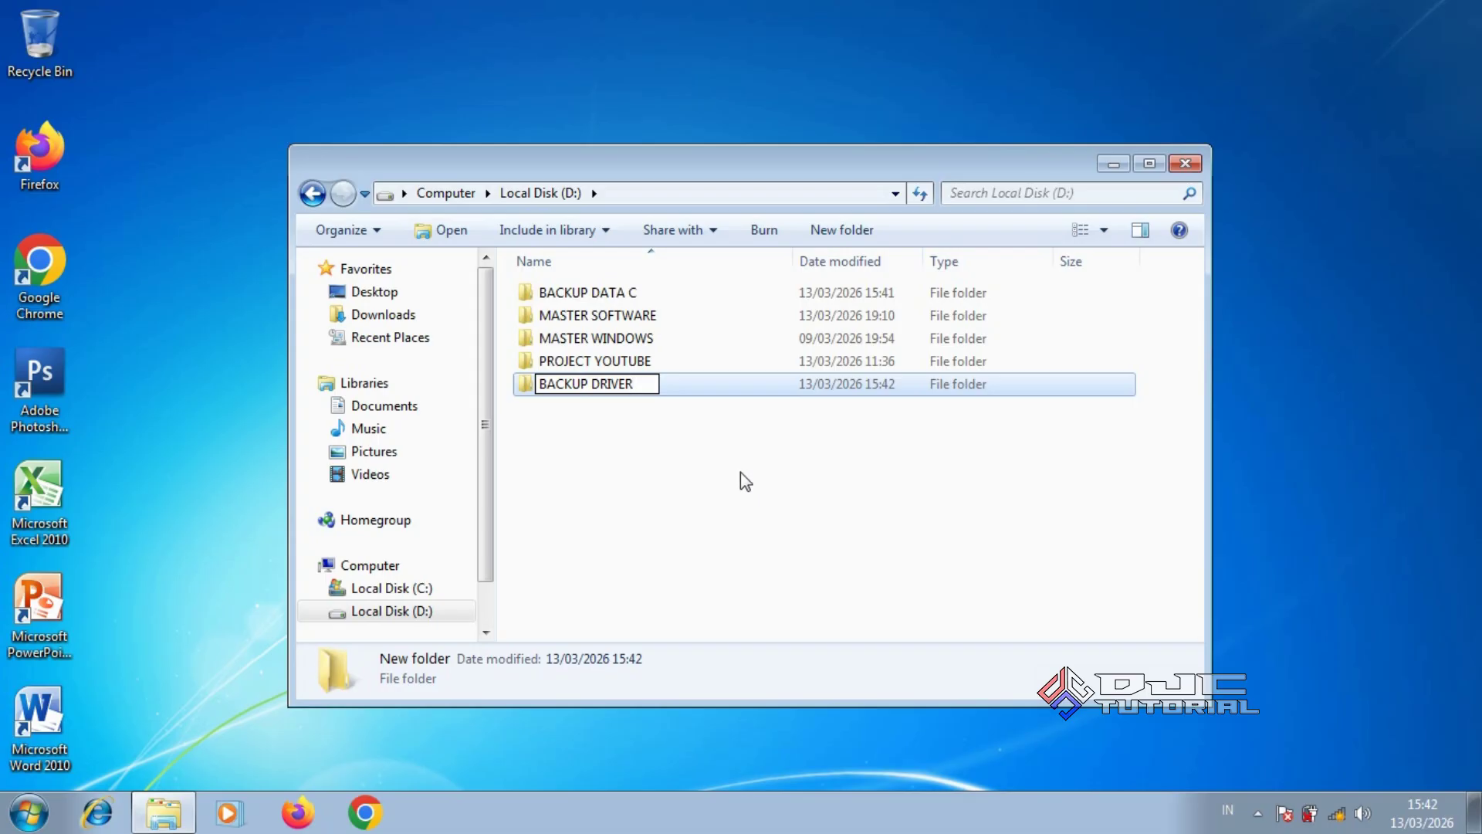
left_click(727, 479)
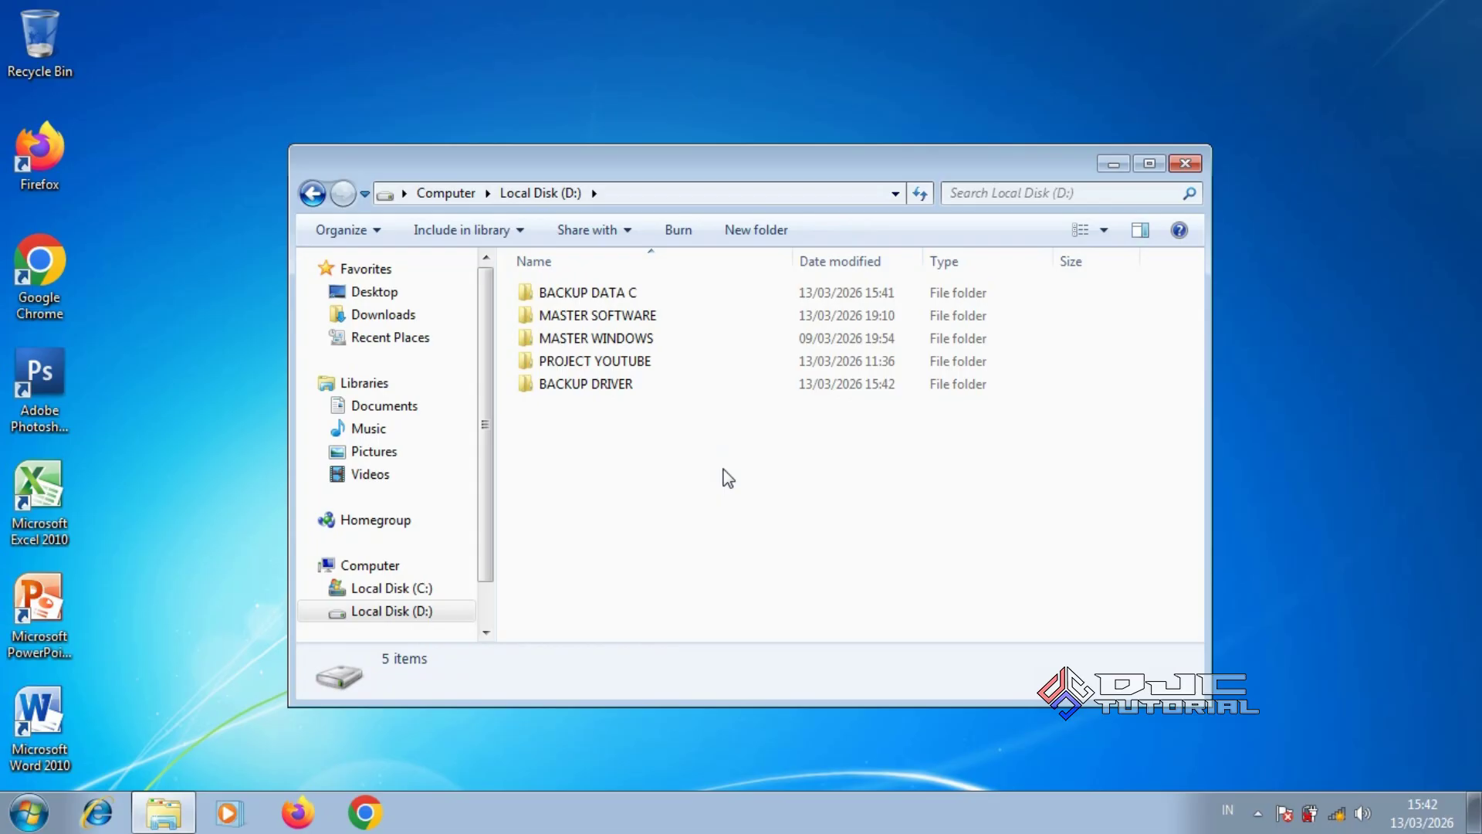
Paste the inf folder into BACKUP DRIVER, then go back to Local Disk C
double_click(656, 384)
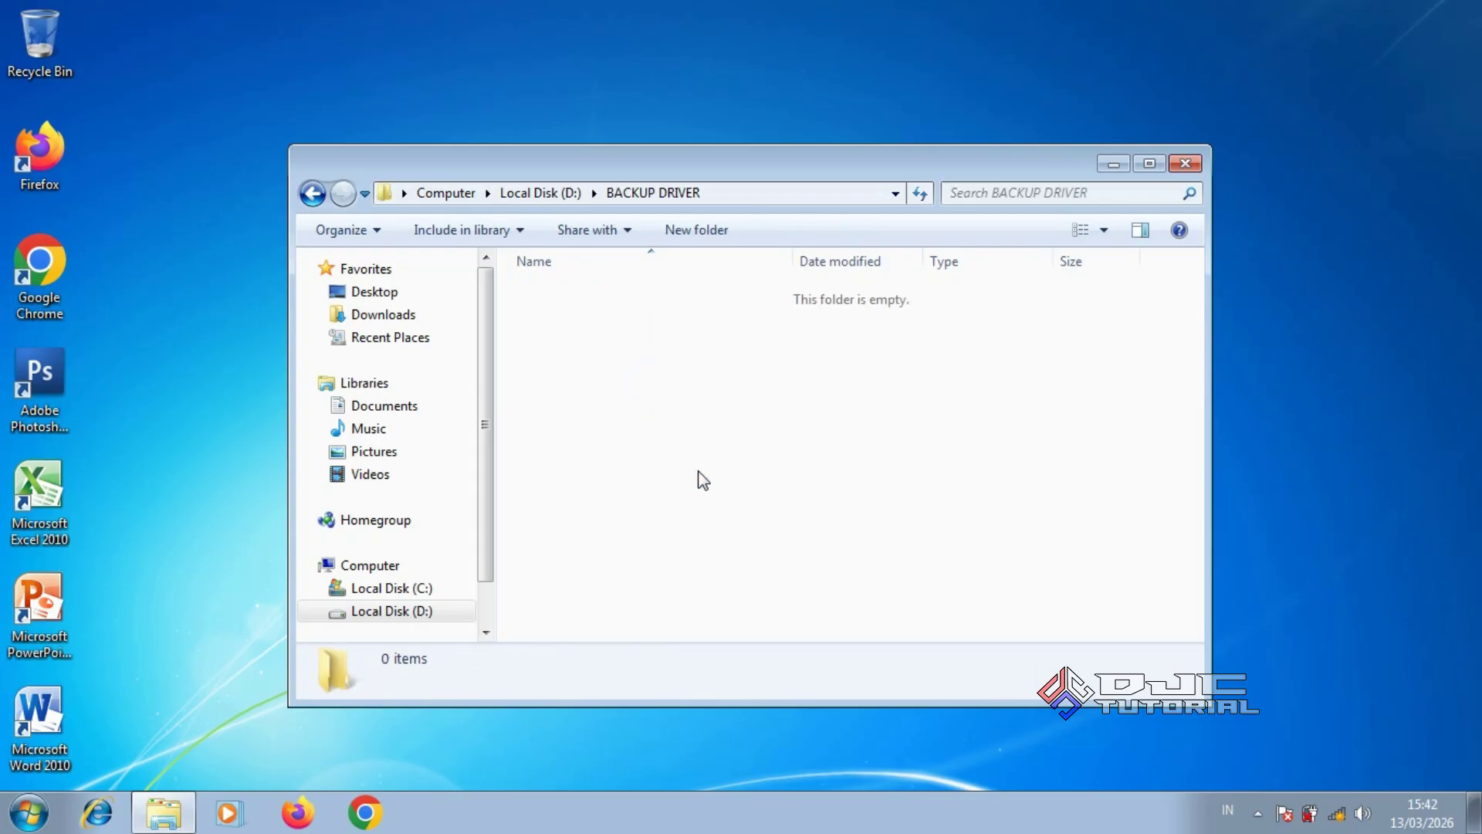
right_click(740, 445)
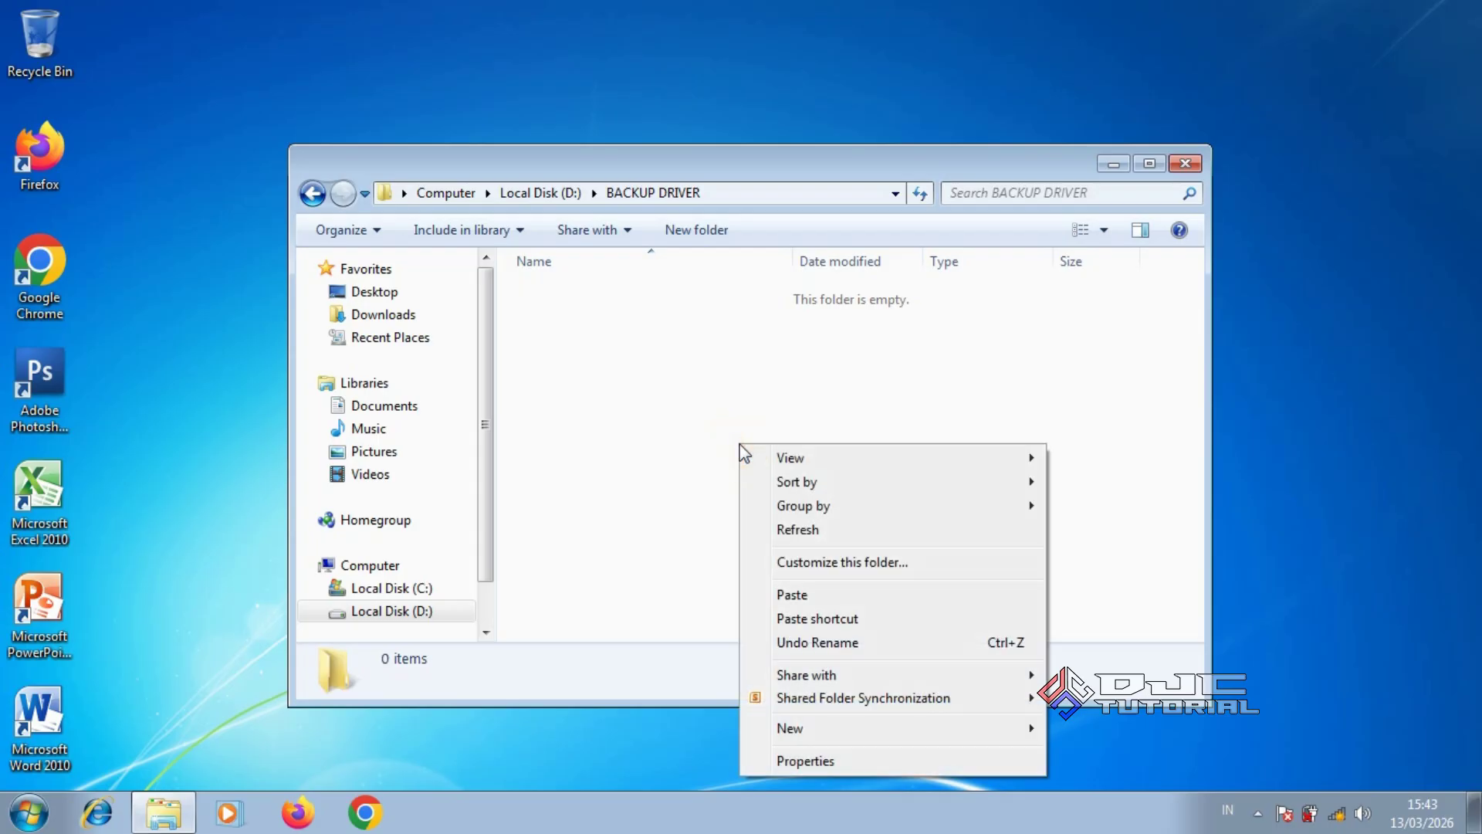
left_click(781, 595)
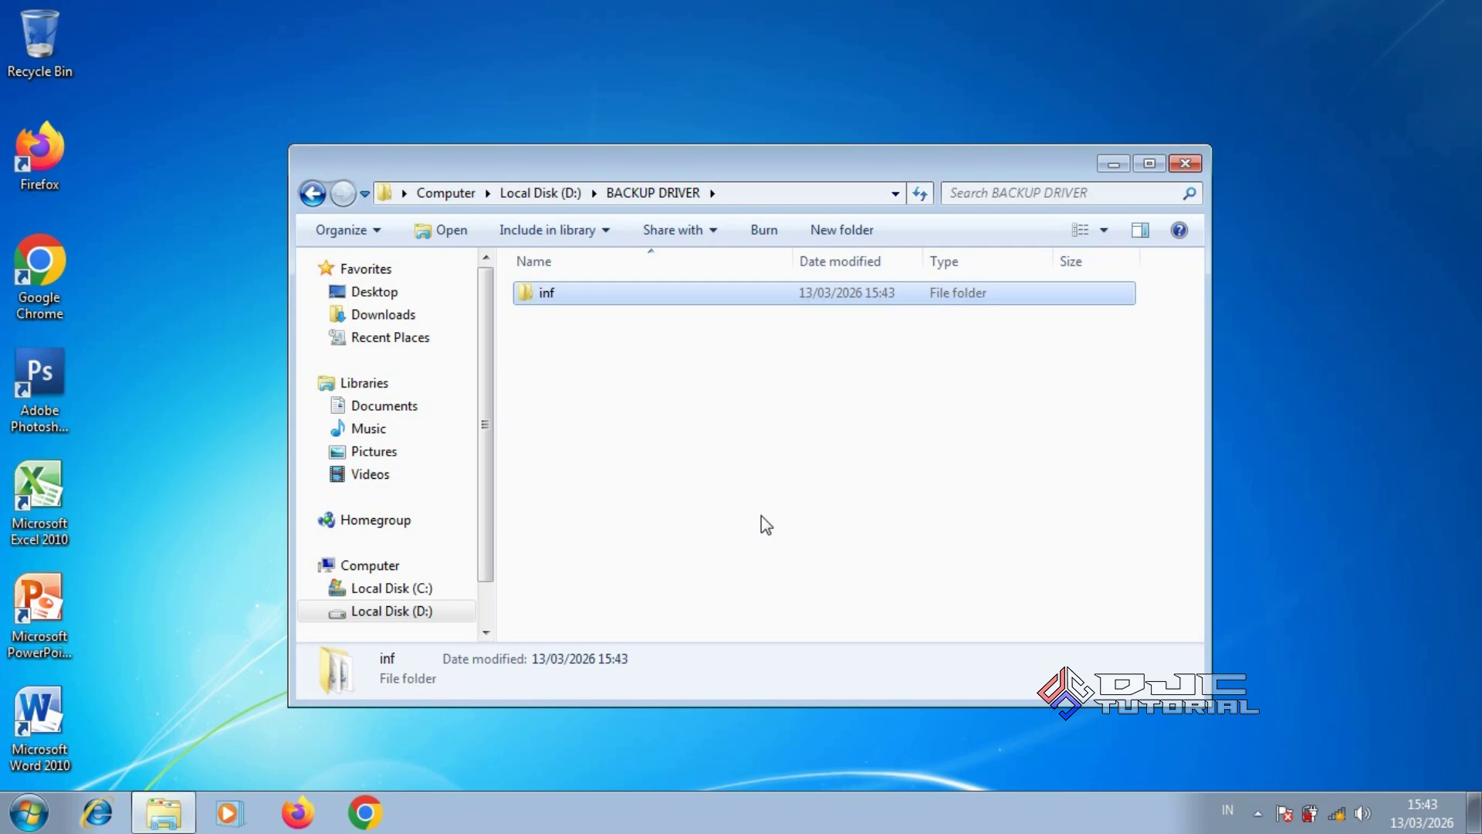
left_click(438, 588)
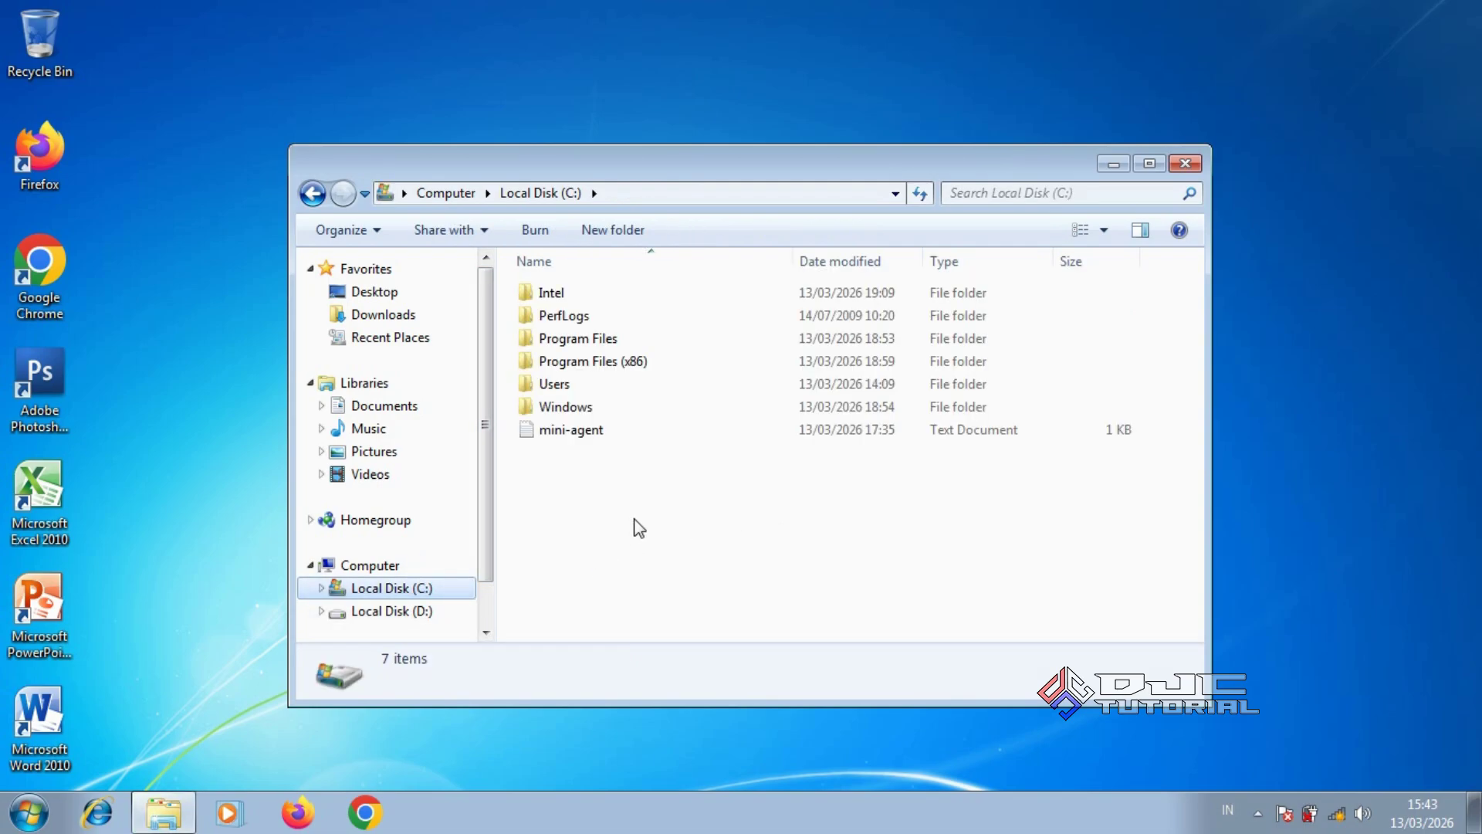
In C:\Windows\System32, select the drivers and DriverStore folders together and copy them
double_click(651, 409)
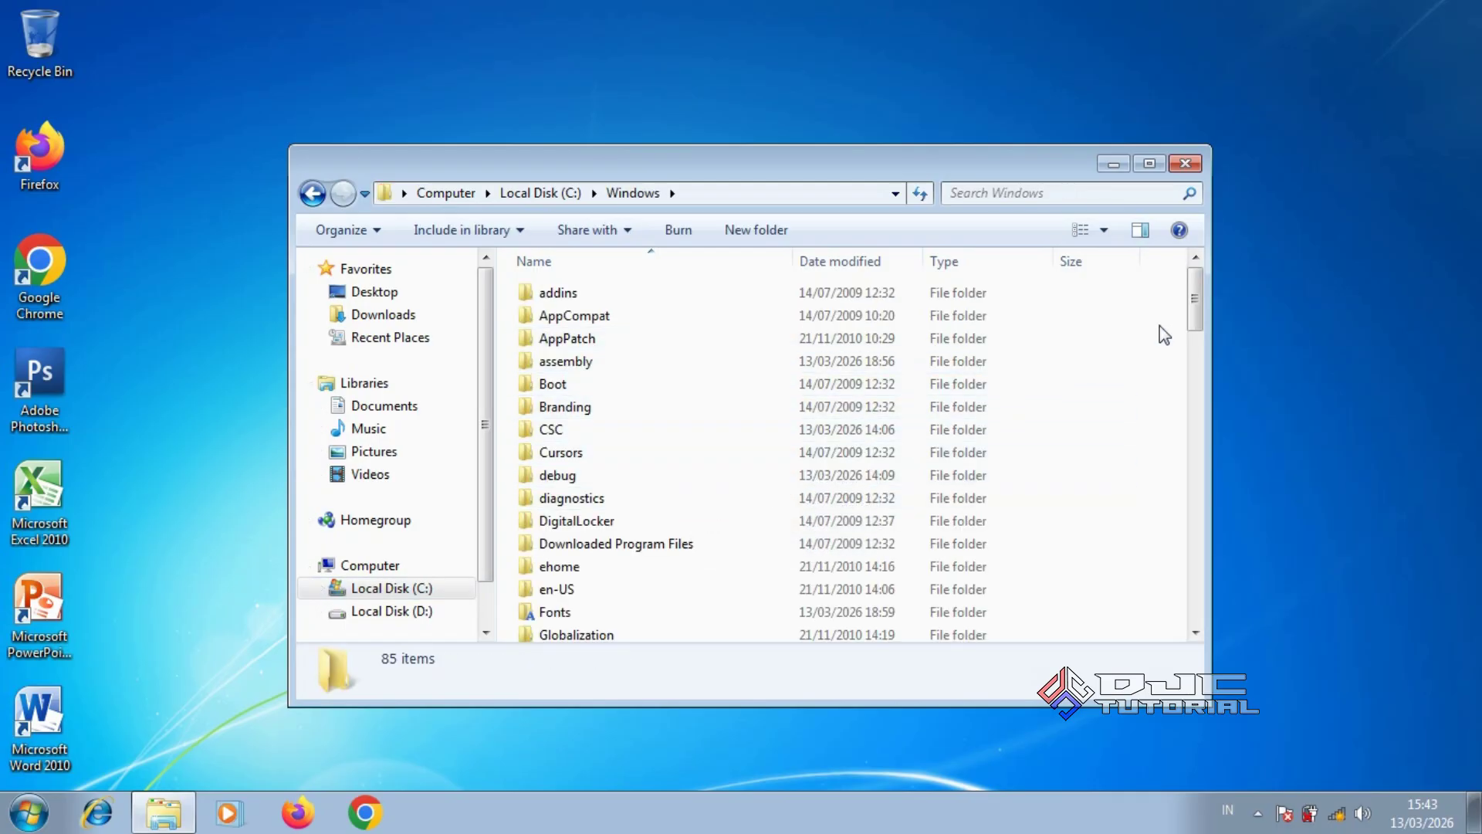
left_click_drag(1194, 320, 1193, 481)
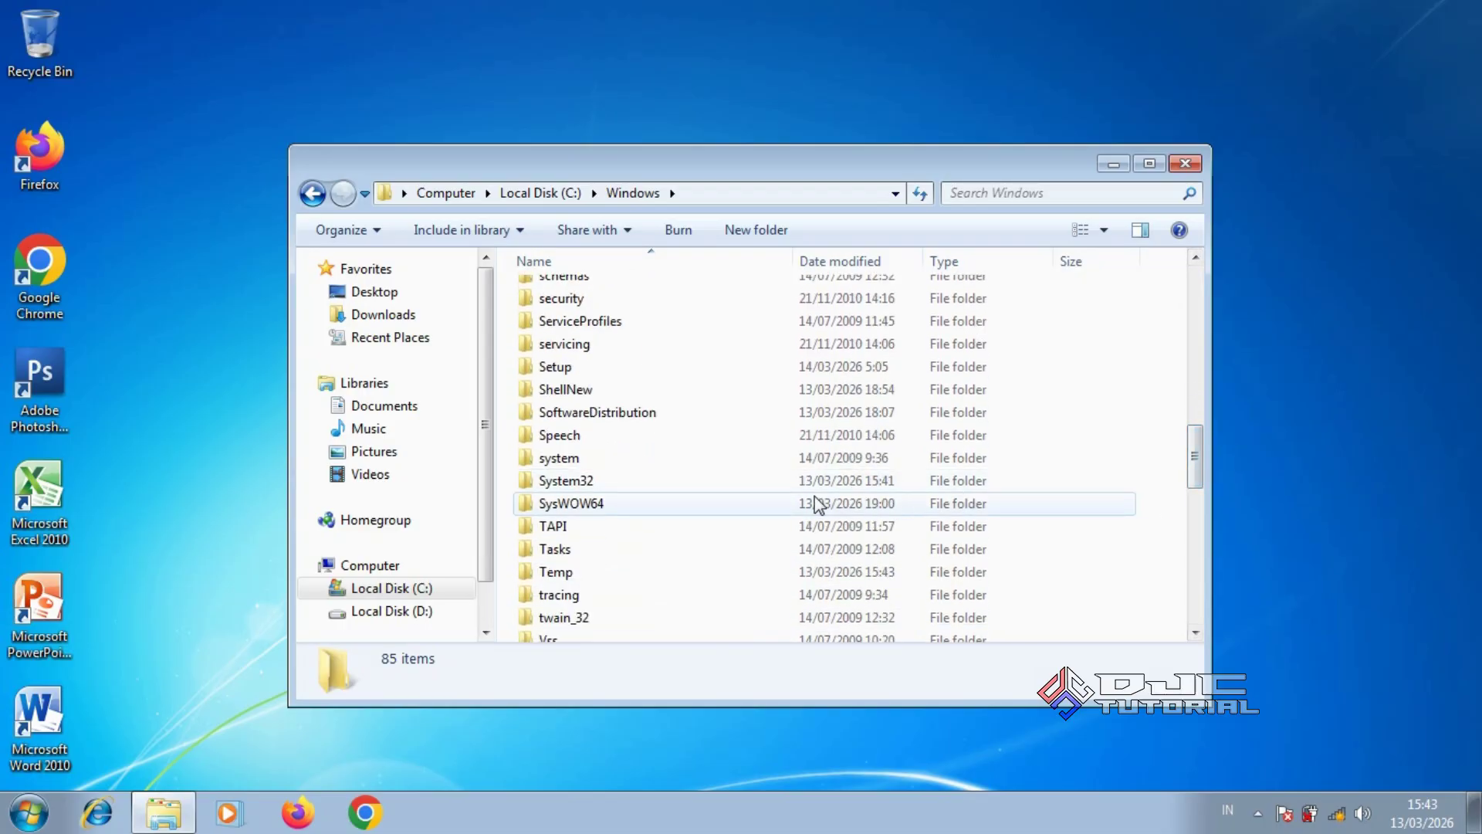
double_click(697, 480)
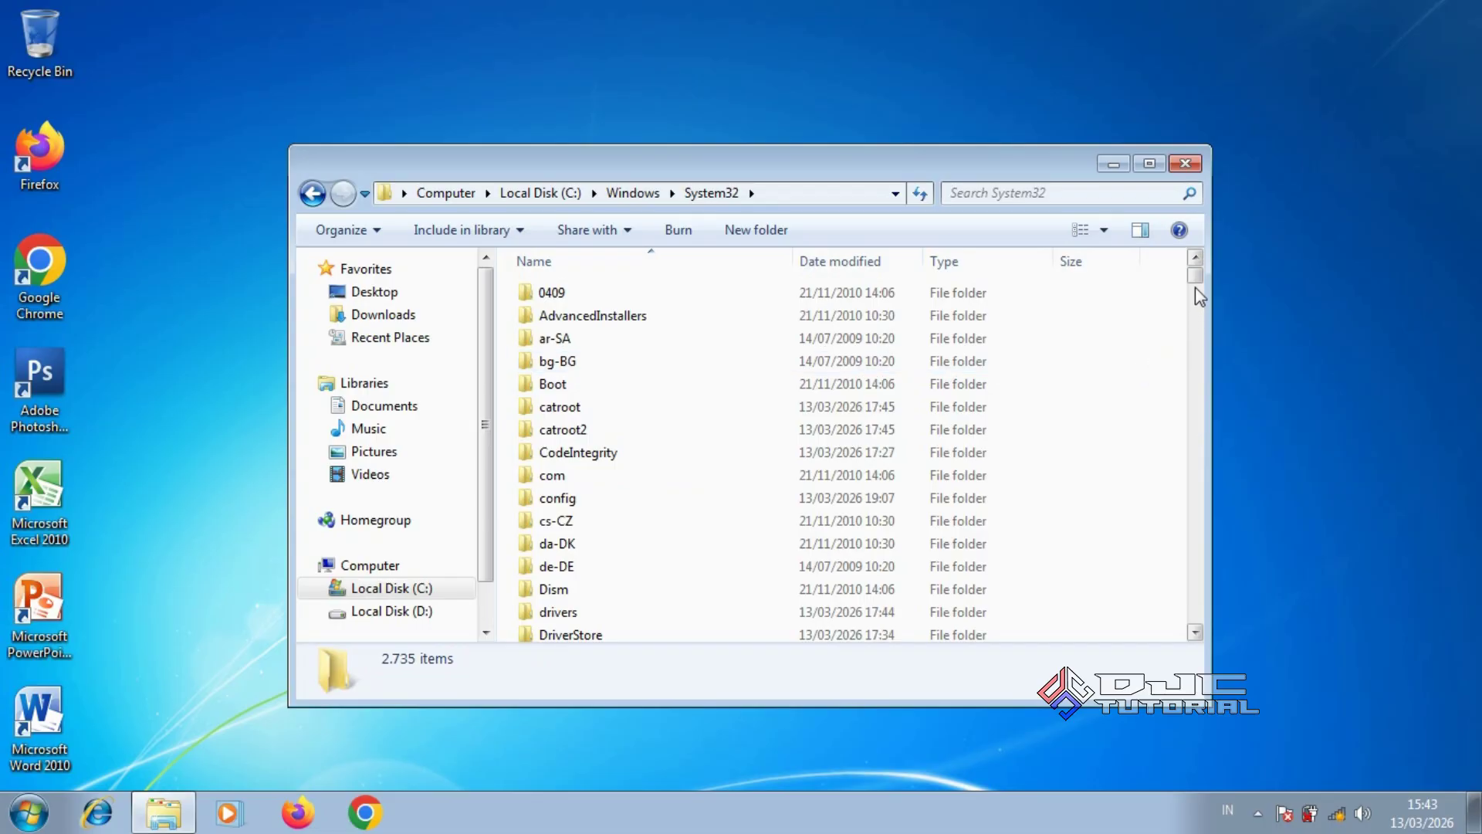
left_click_drag(1195, 278, 1196, 282)
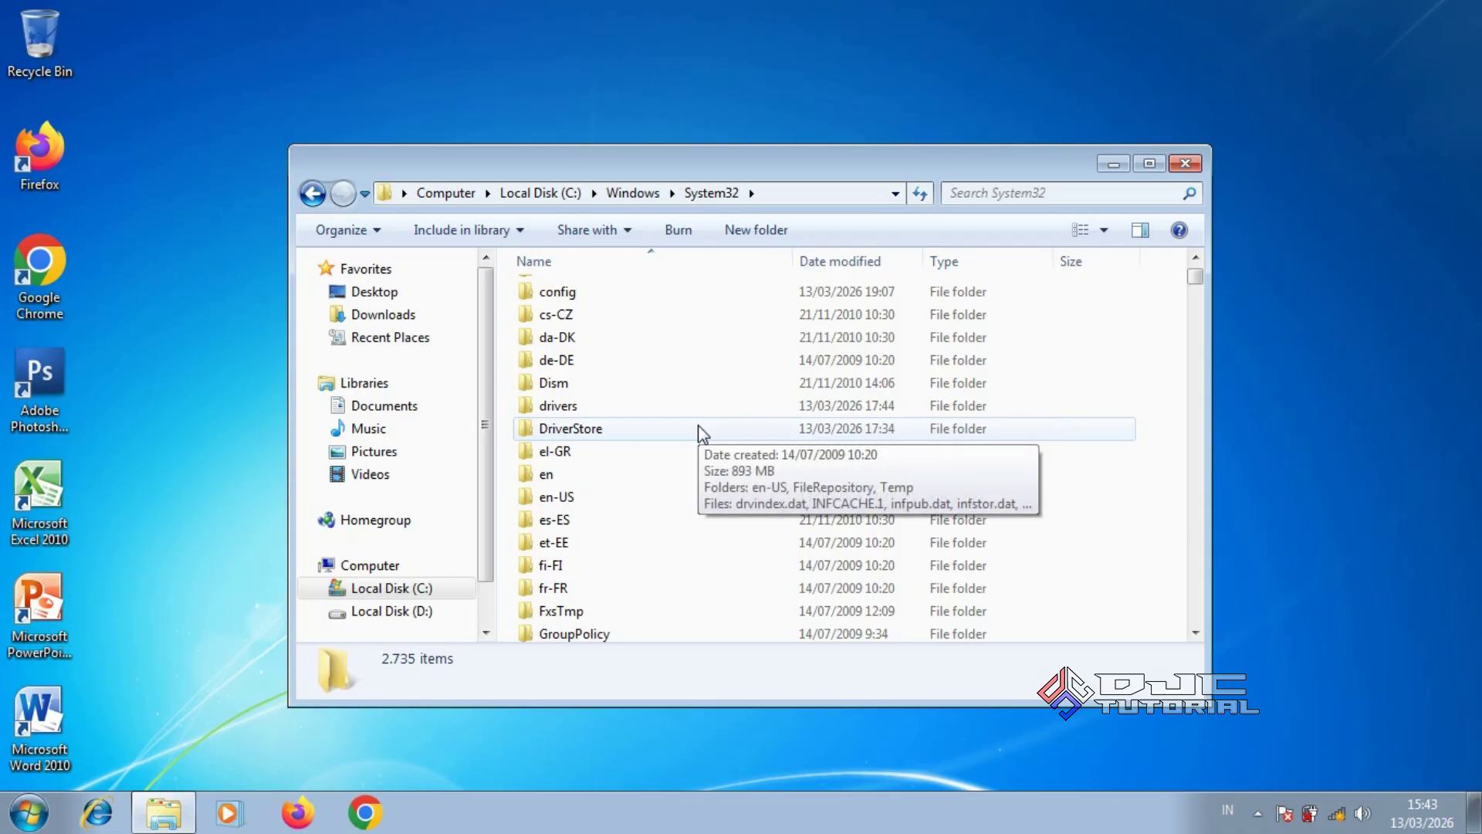
key("ctrl")
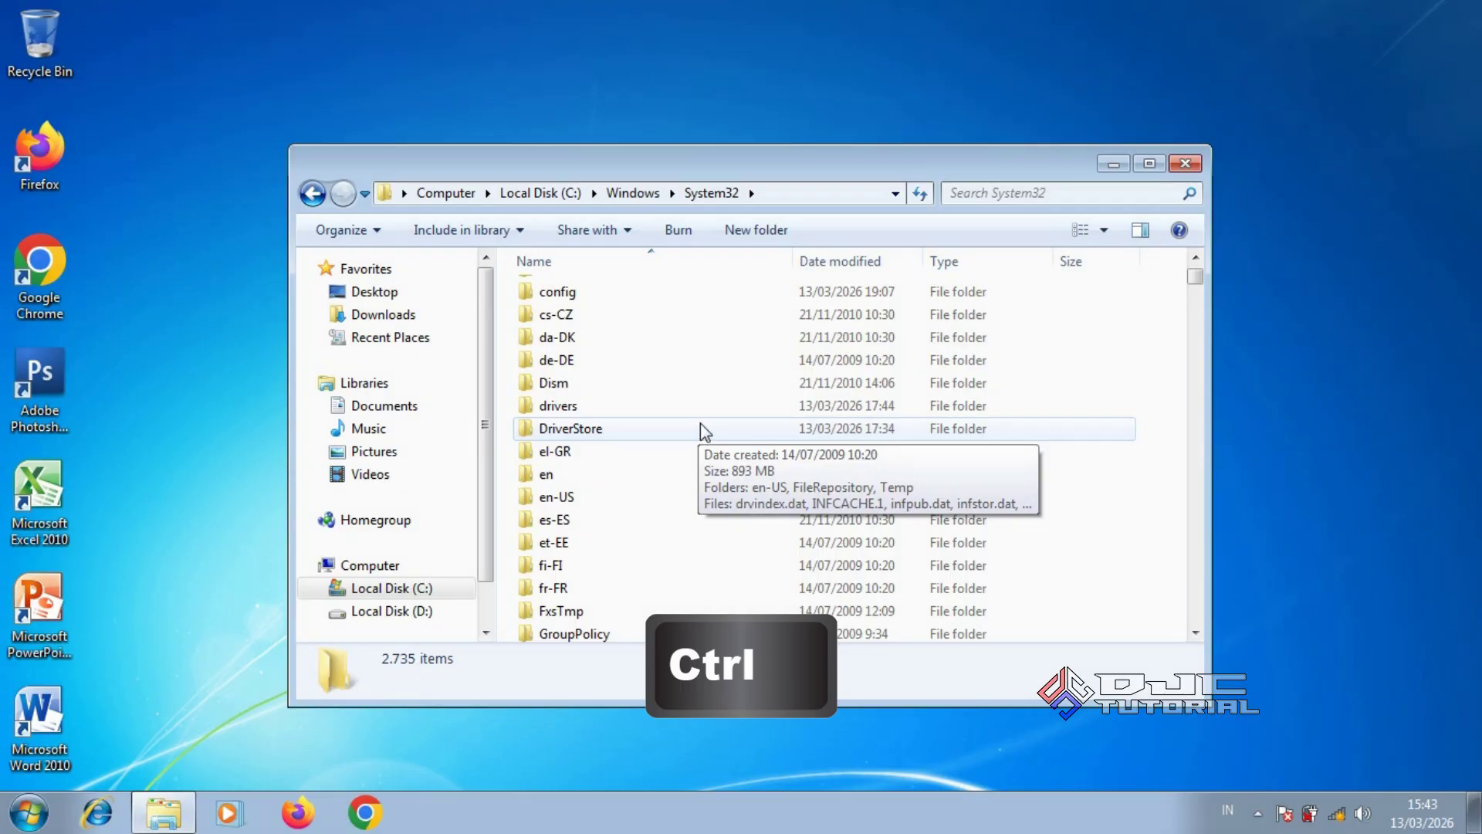
left_click(705, 407, "ctrl")
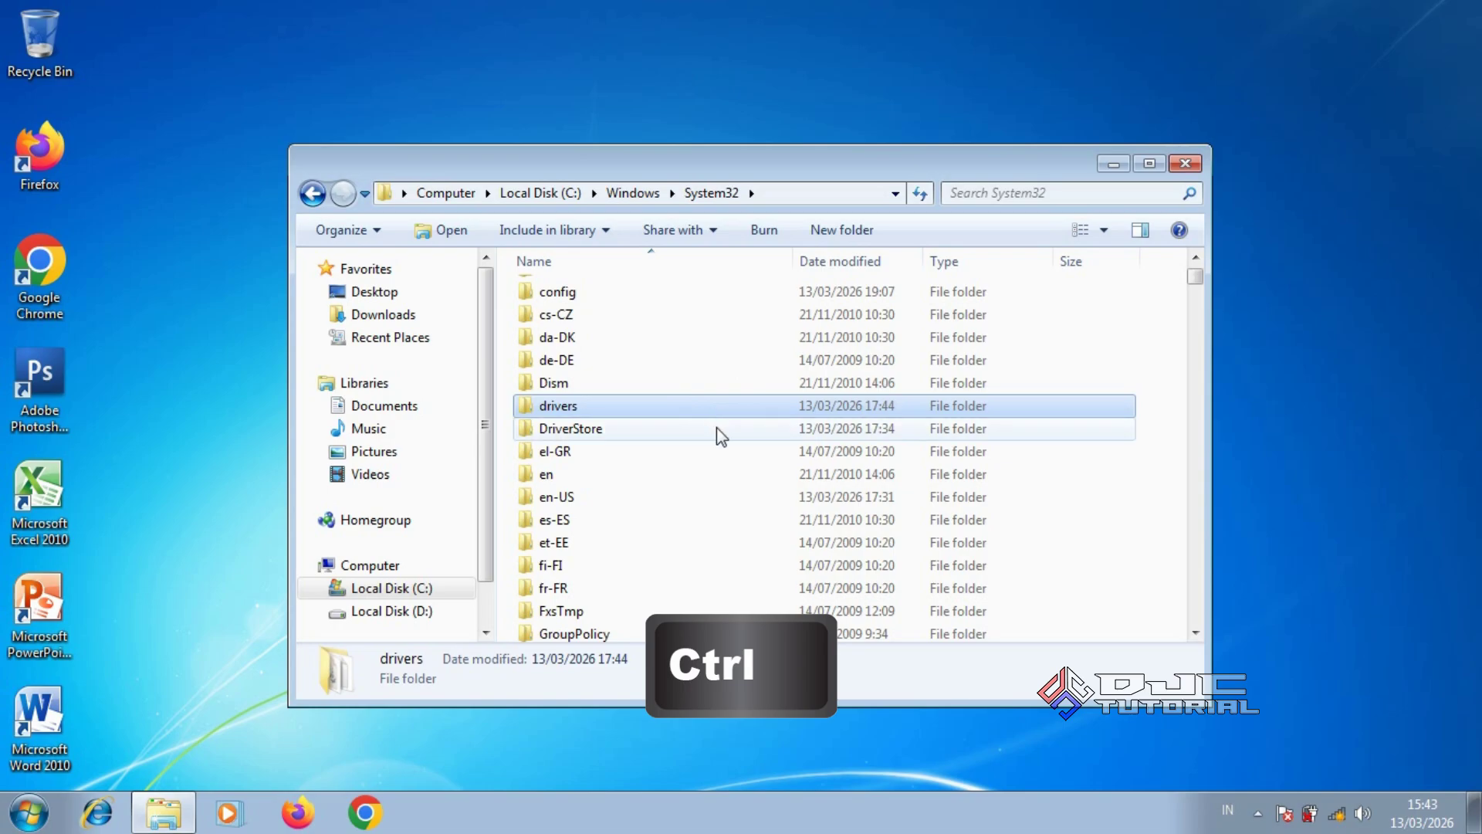
left_click(716, 427, "ctrl")
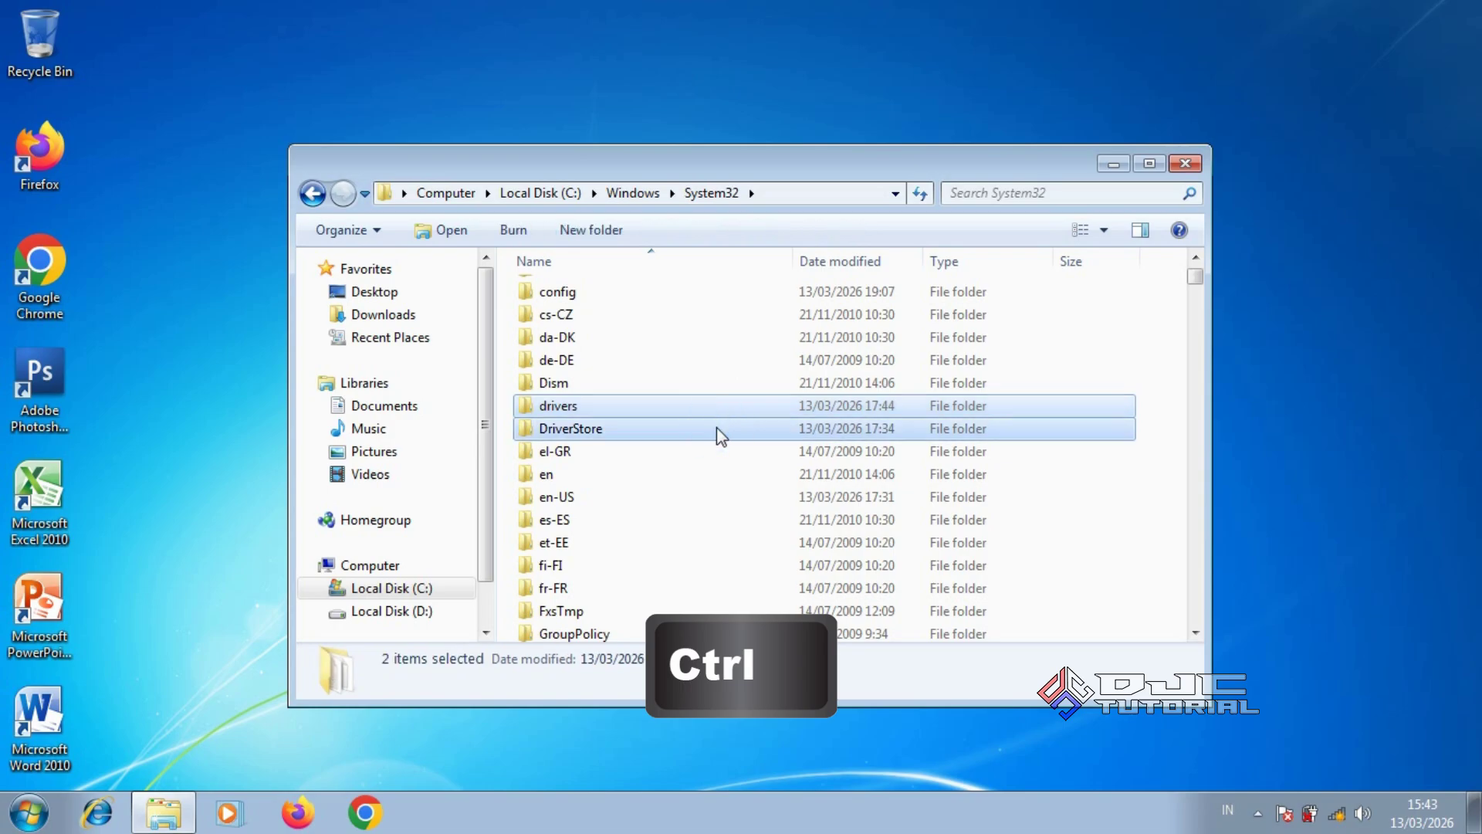
right_click(743, 433)
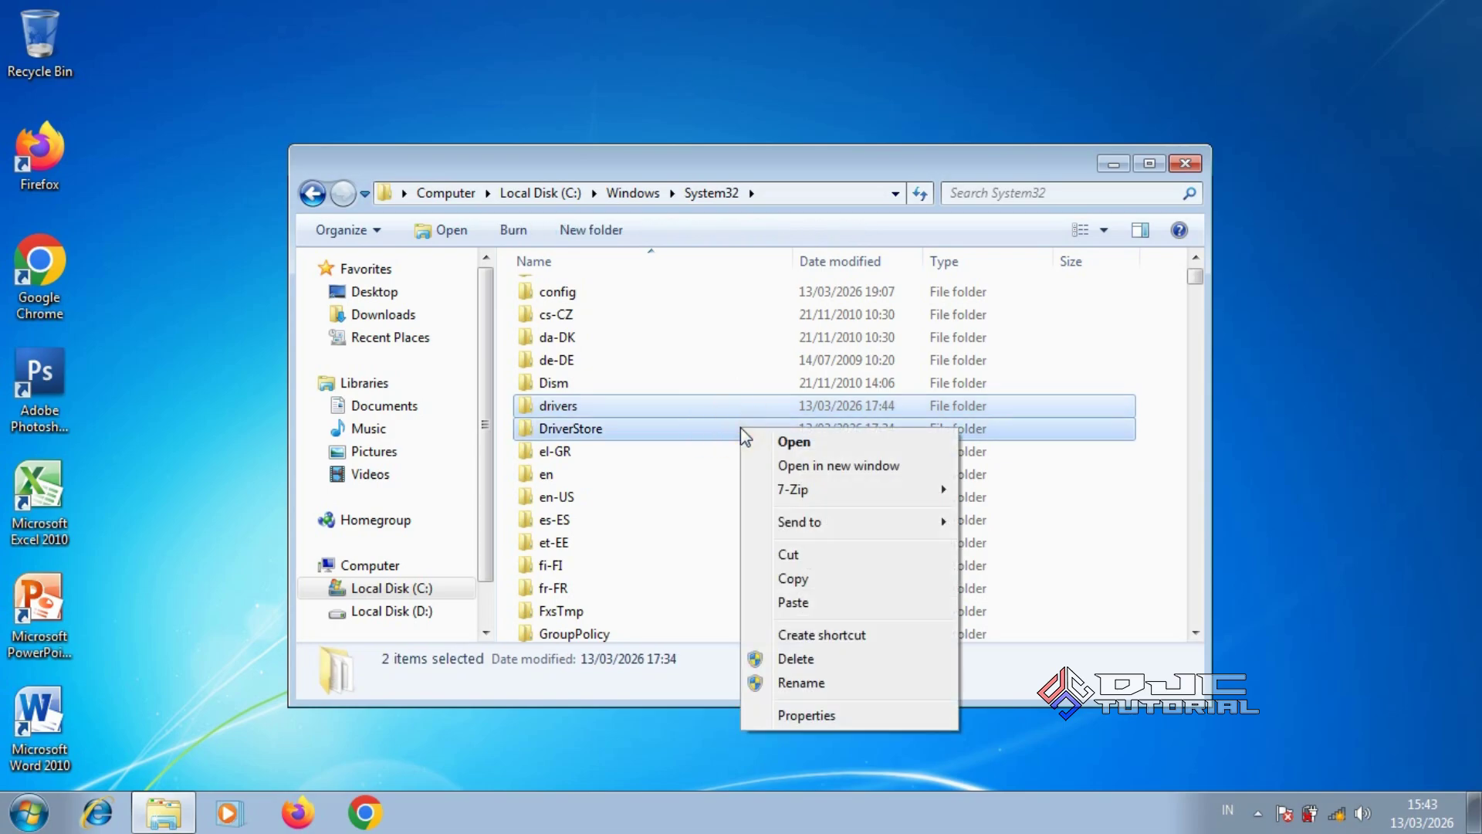
left_click(799, 579)
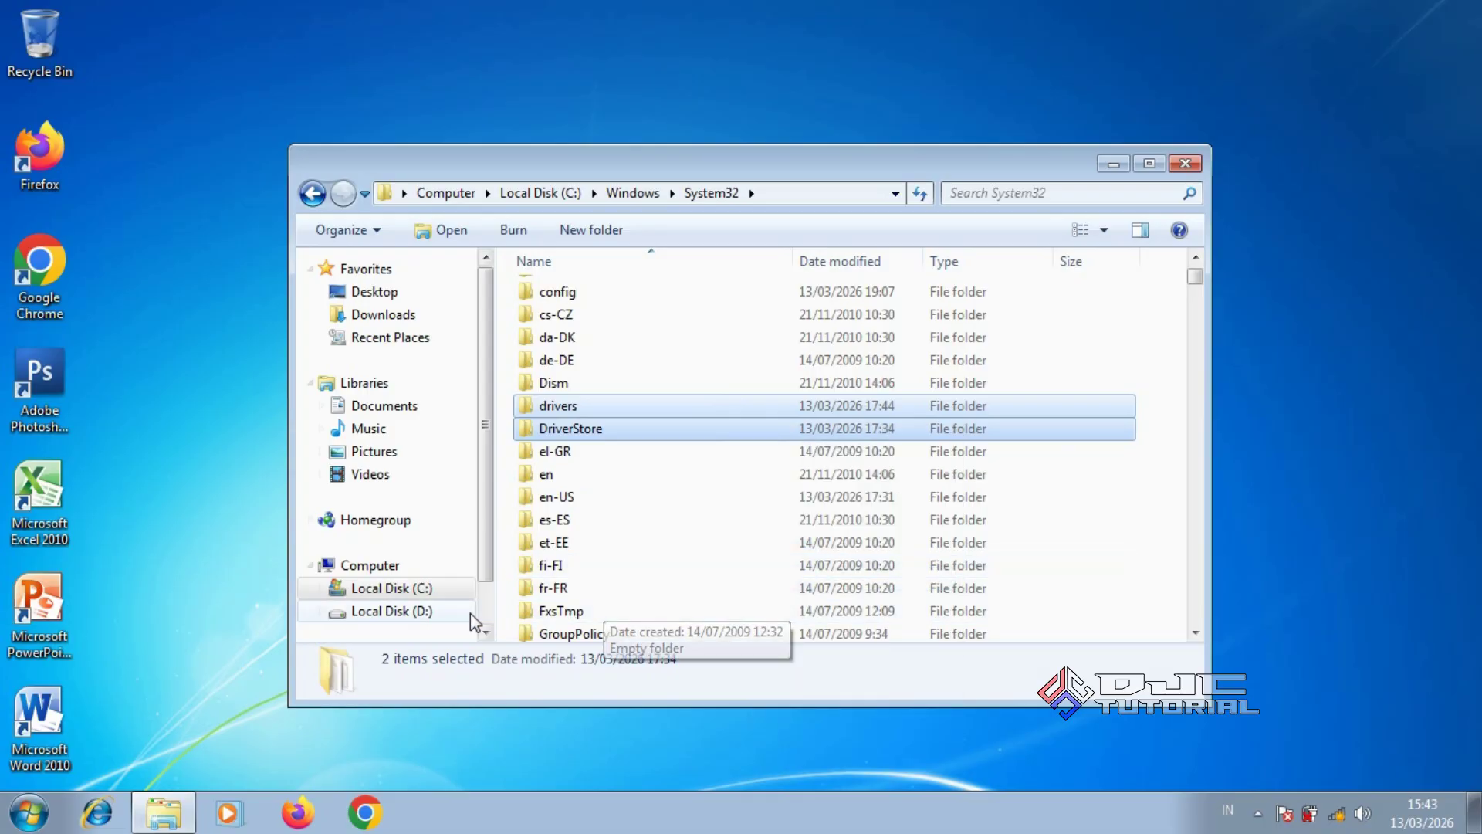
Paste drivers and DriverStore into D:\BACKUP DRIVER, then close Explorer
left_click(446, 615)
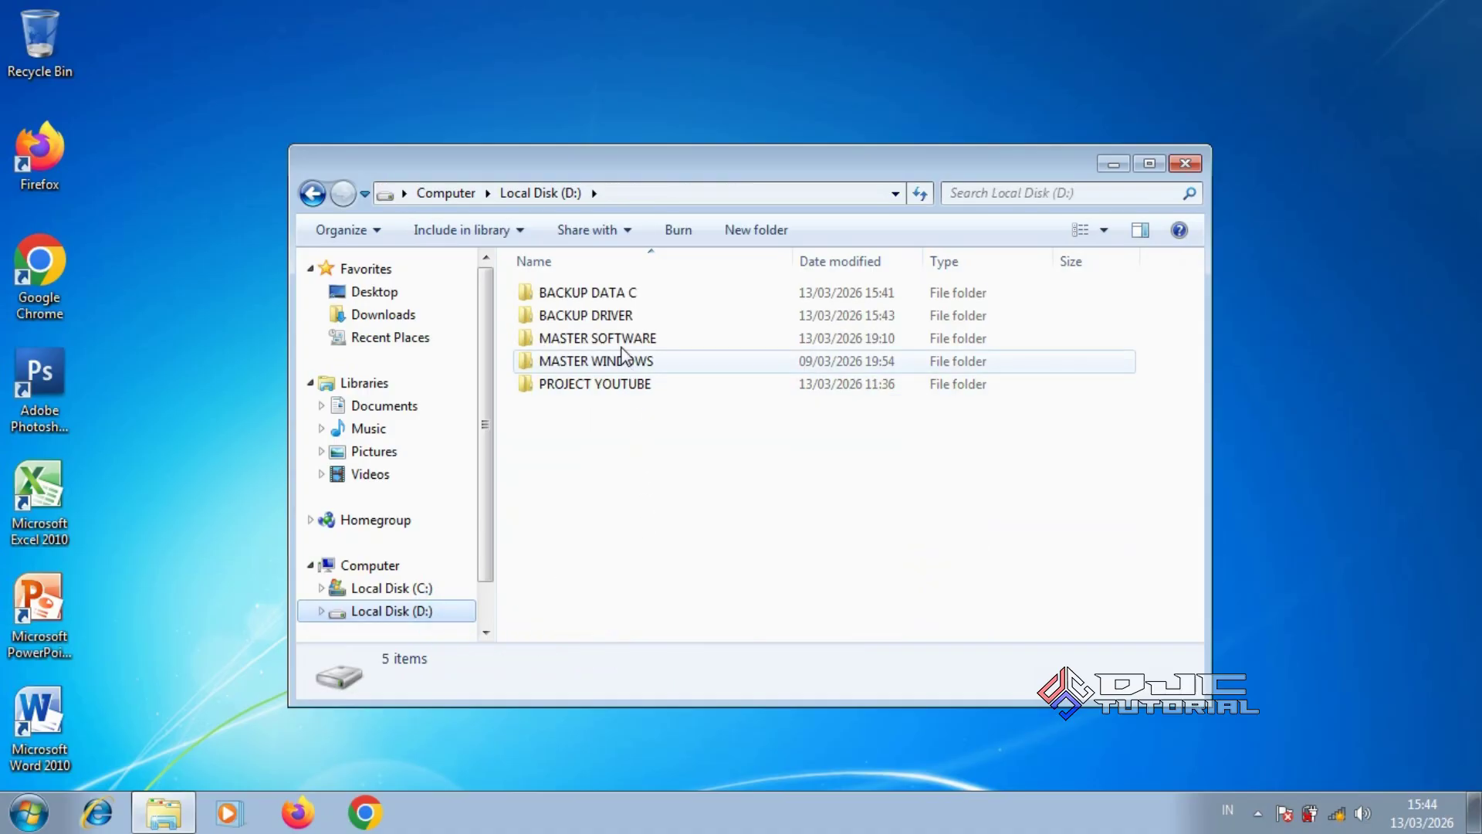
double_click(620, 317)
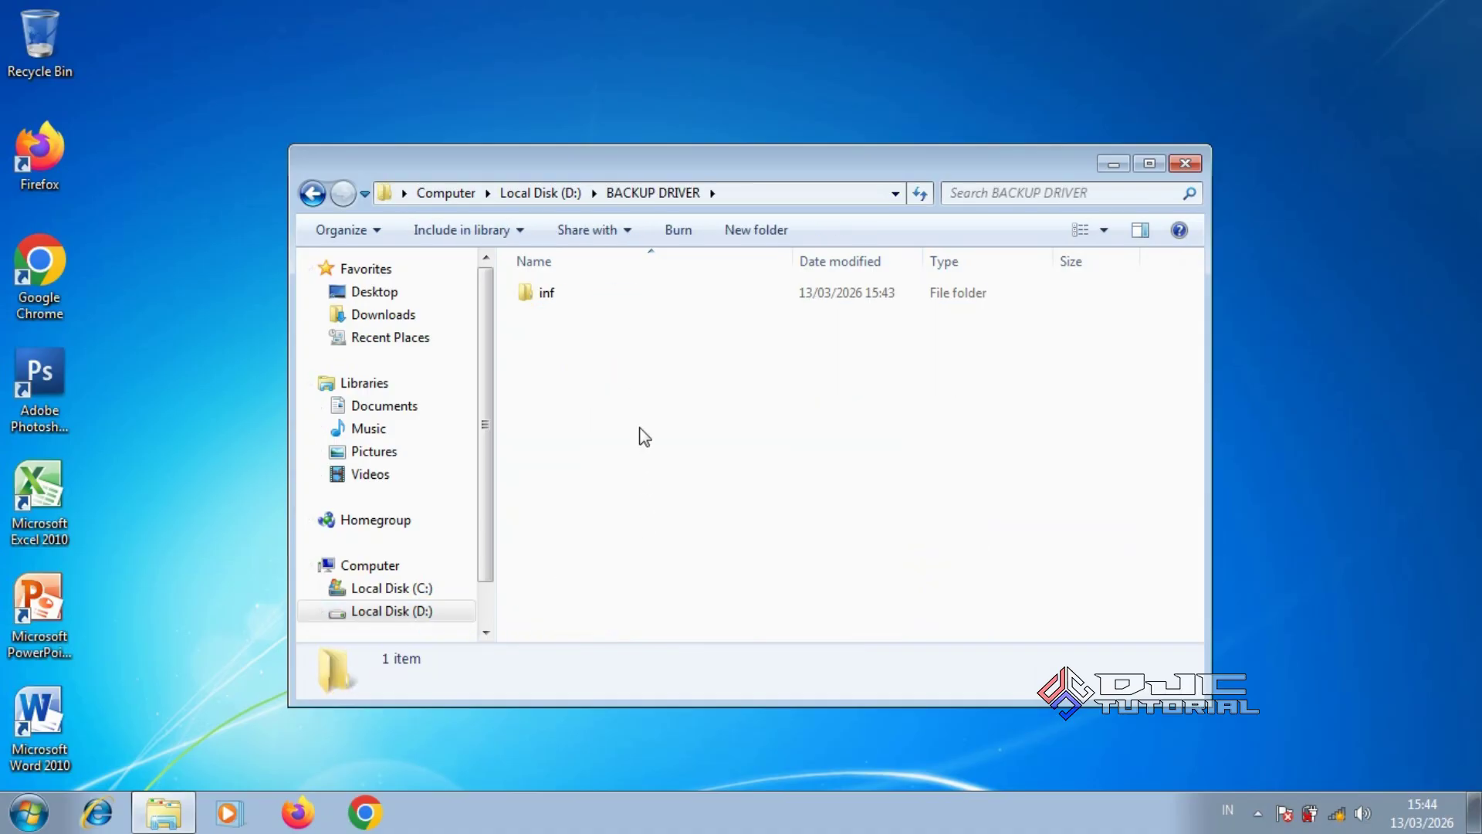
right_click(678, 397)
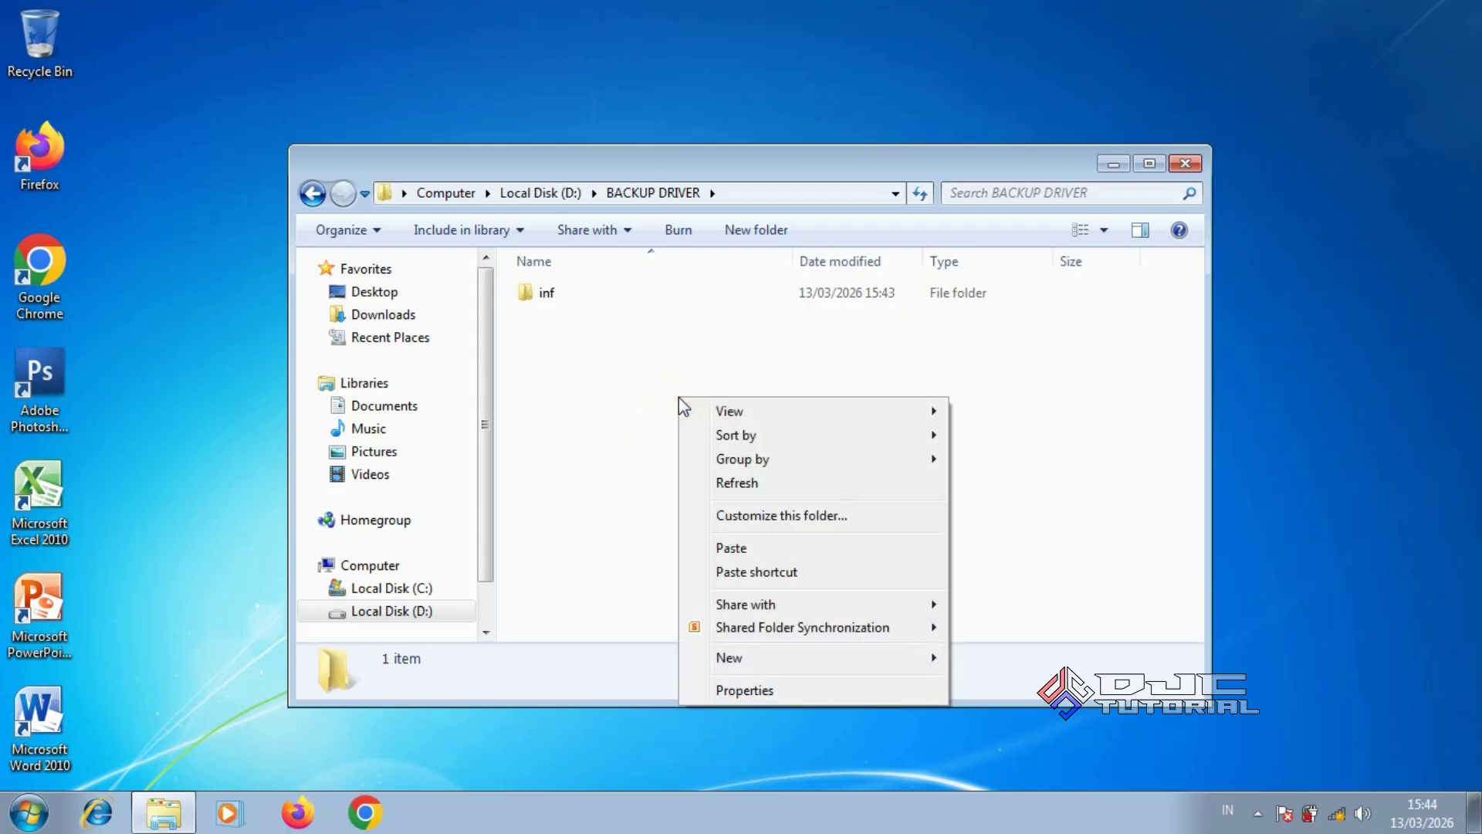
left_click(729, 547)
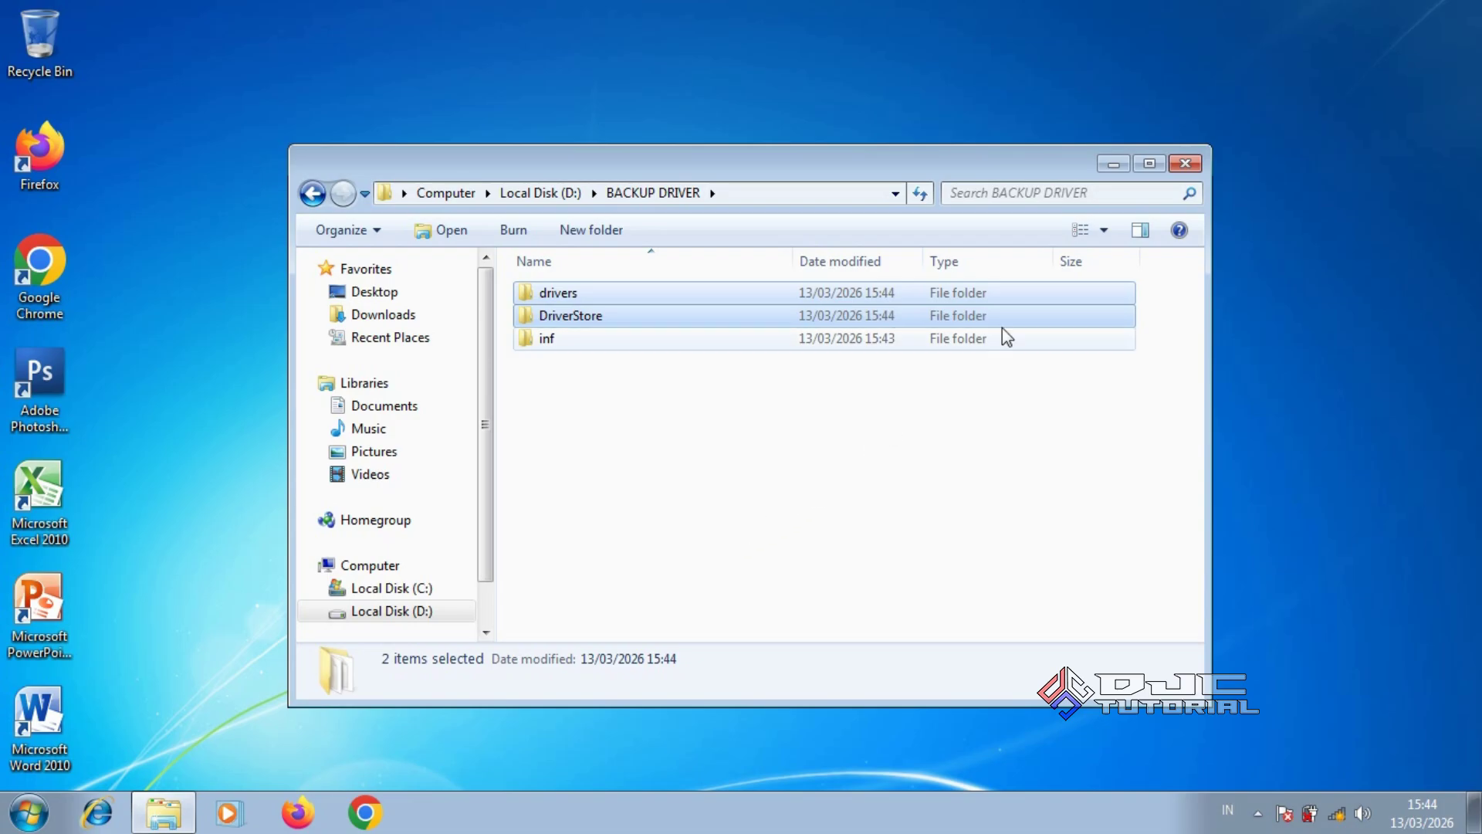
left_click(1185, 163)
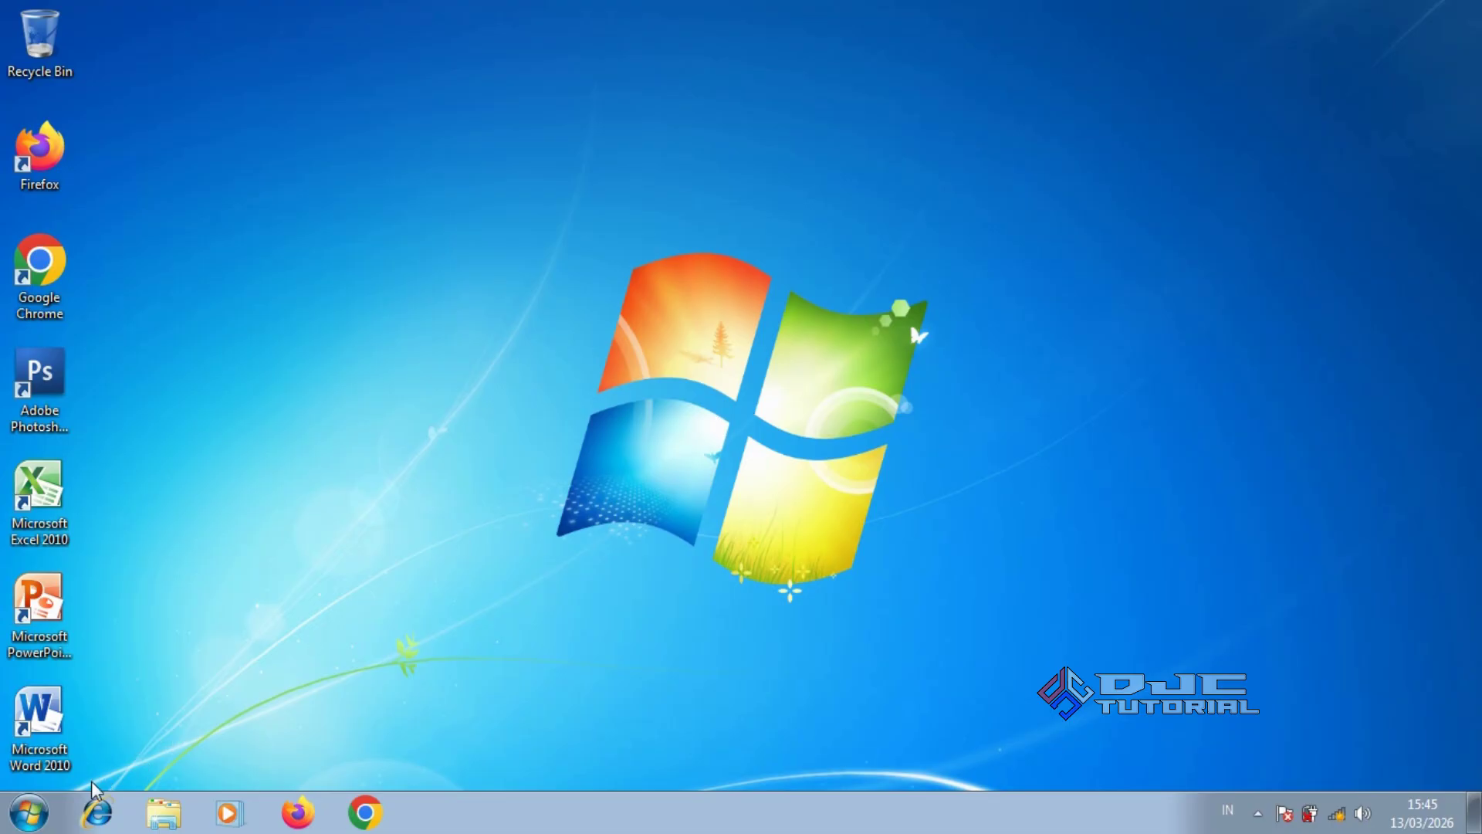
Launch Command Prompt as administrator and run systeminfo to list the computer's details
left_click(29, 814)
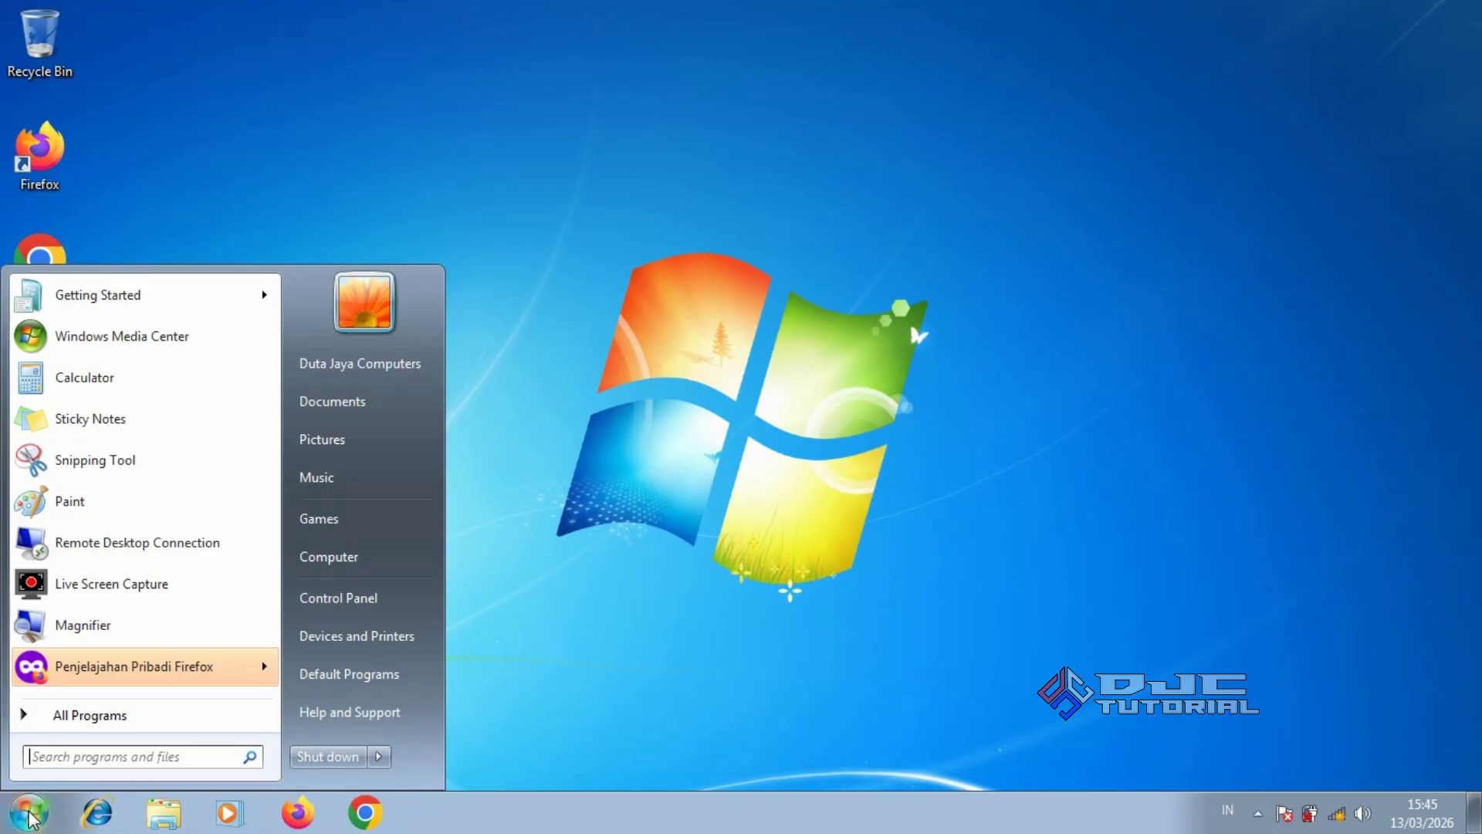
type("cmd")
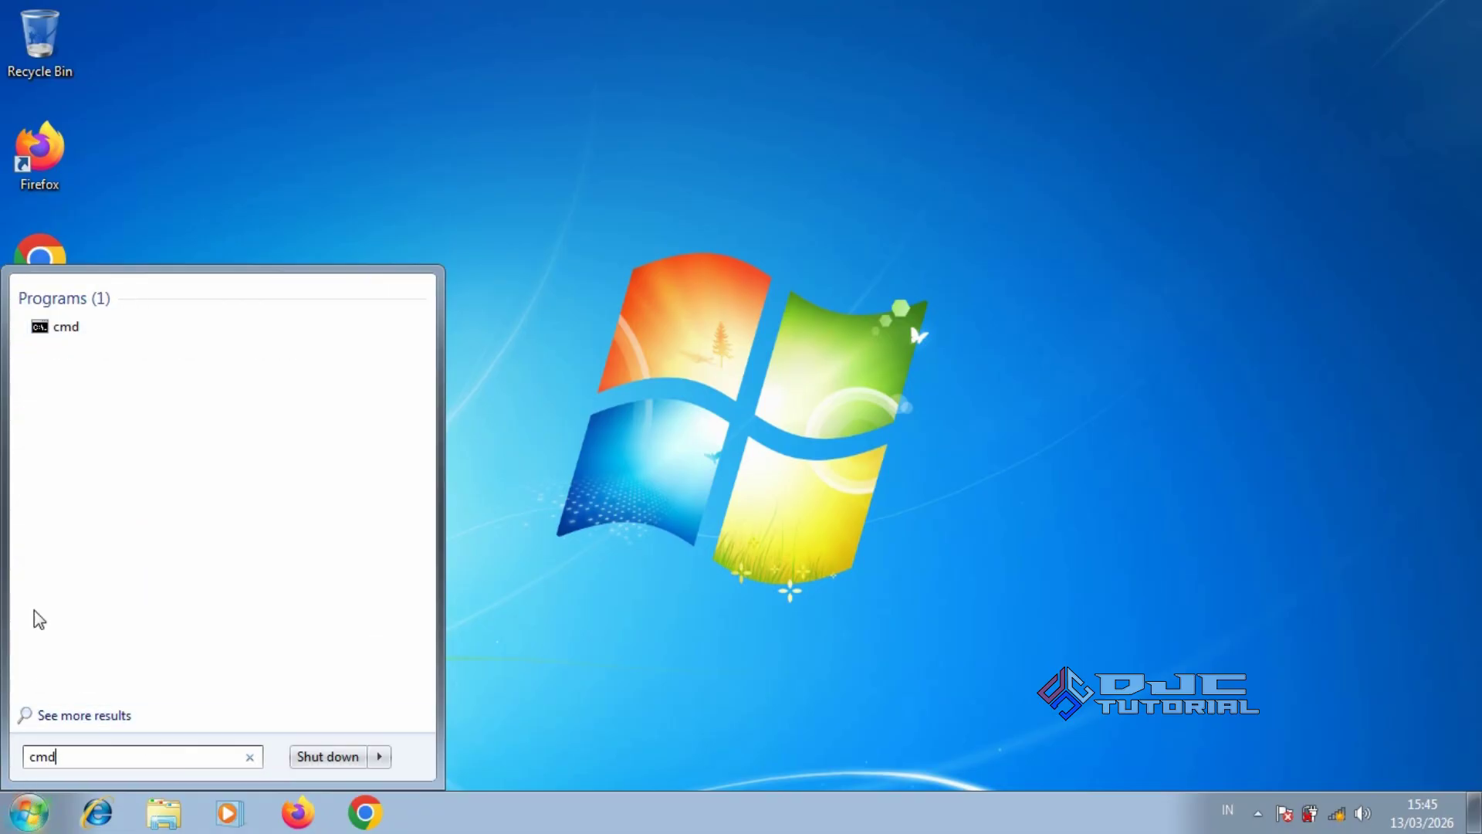
right_click(74, 328)
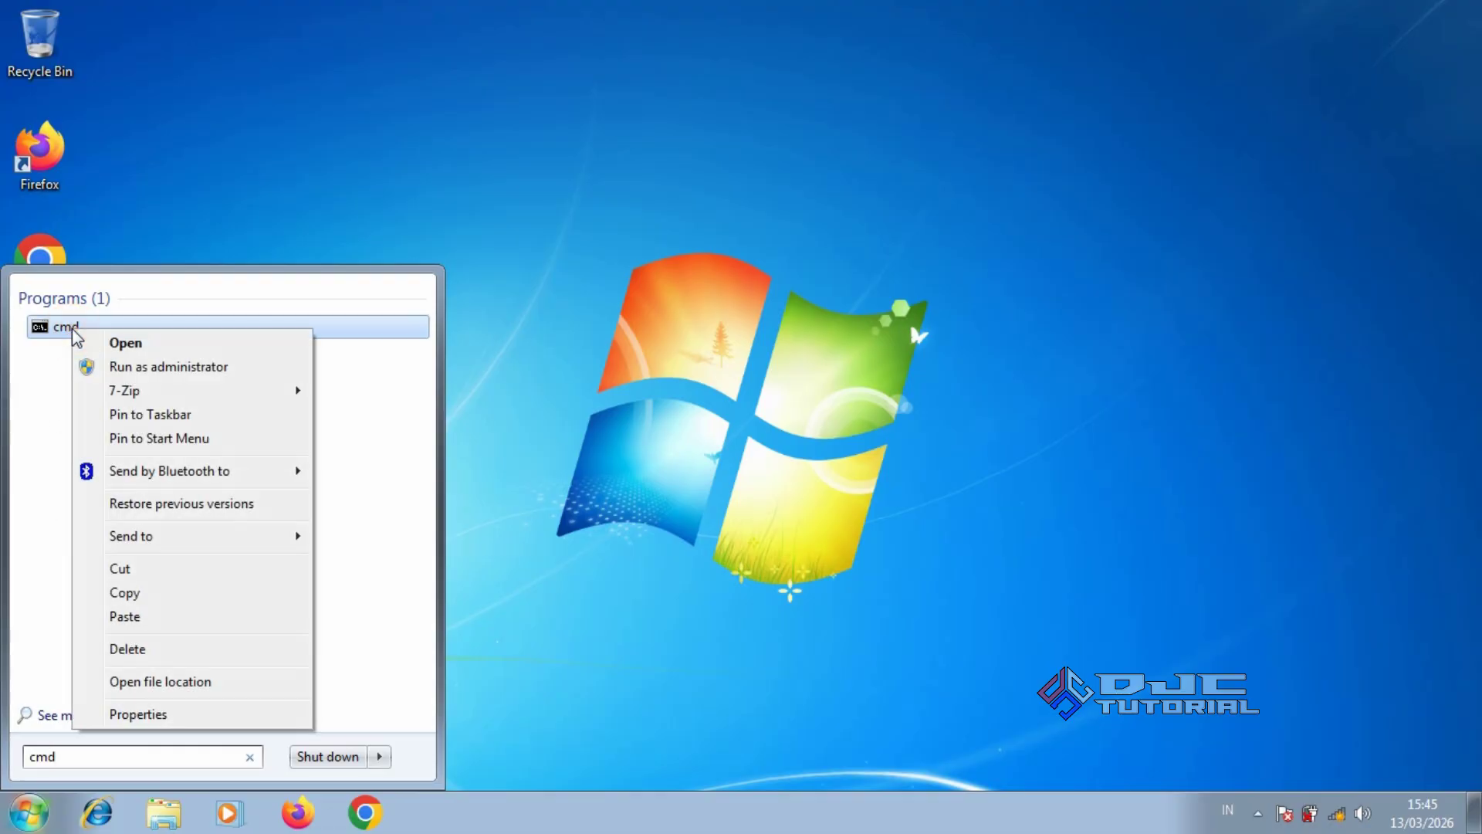
left_click(139, 367)
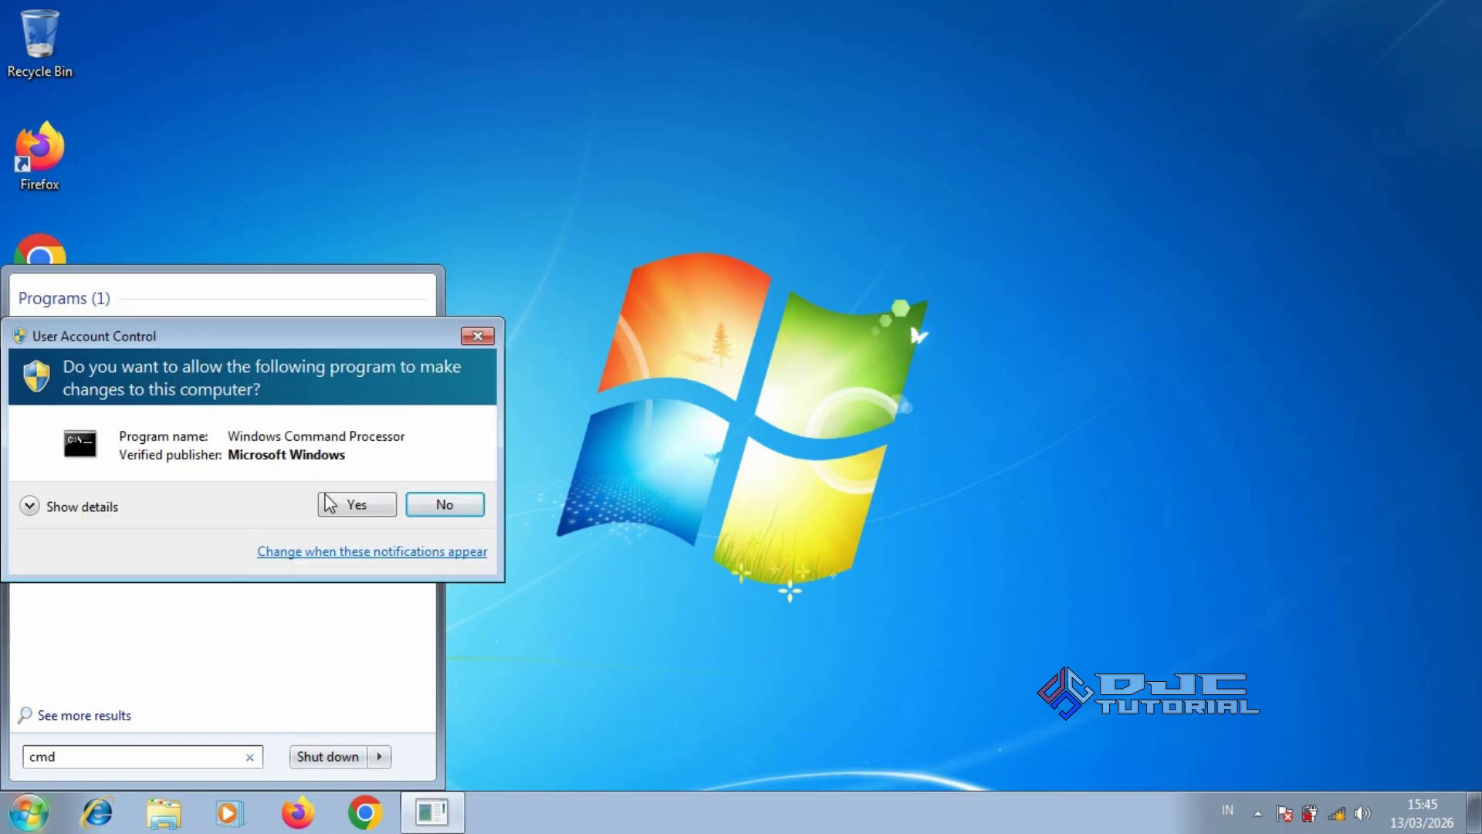
left_click(340, 505)
left_click_drag(506, 77, 807, 227)
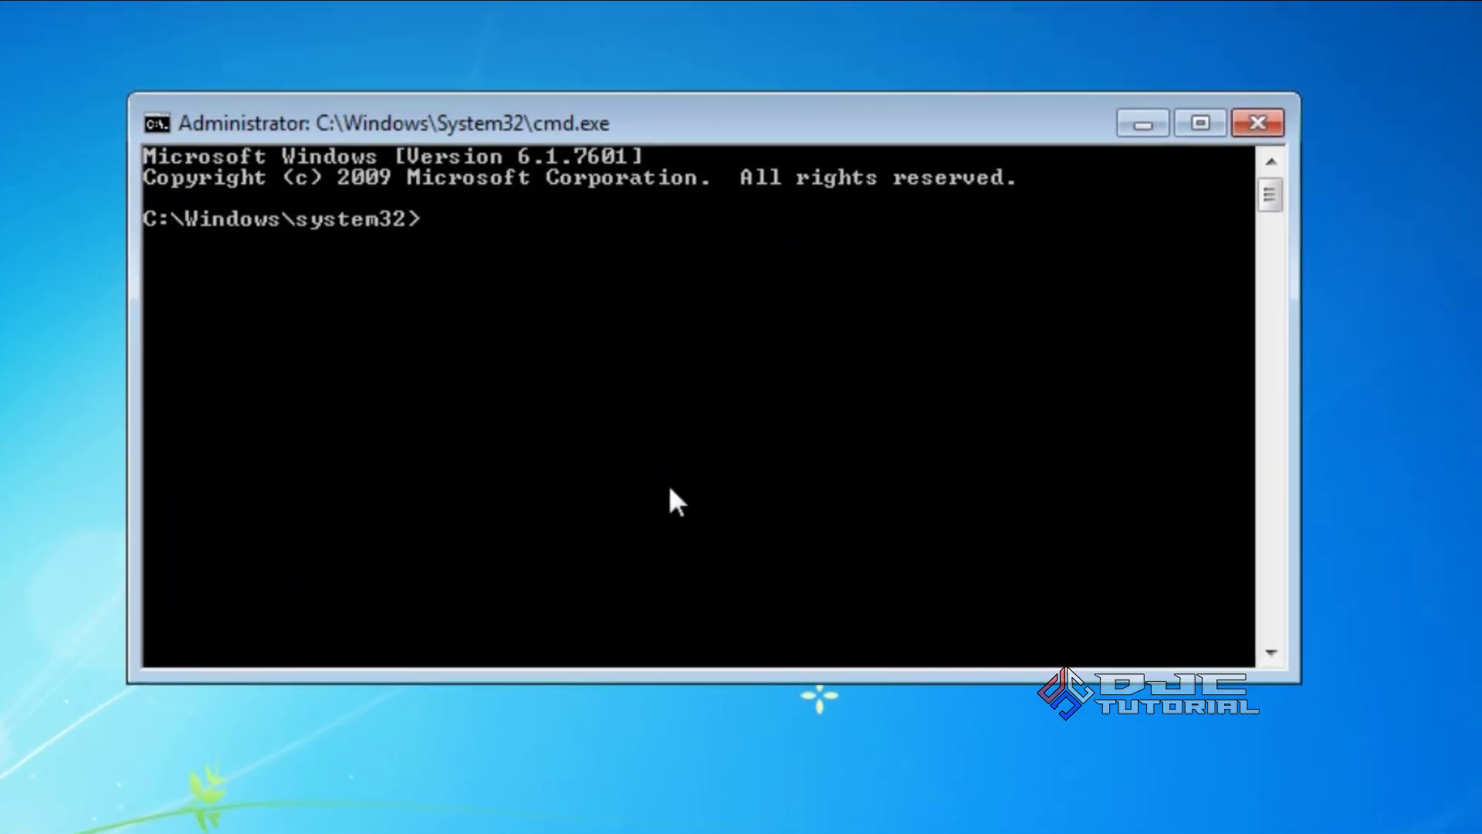
type("sy")
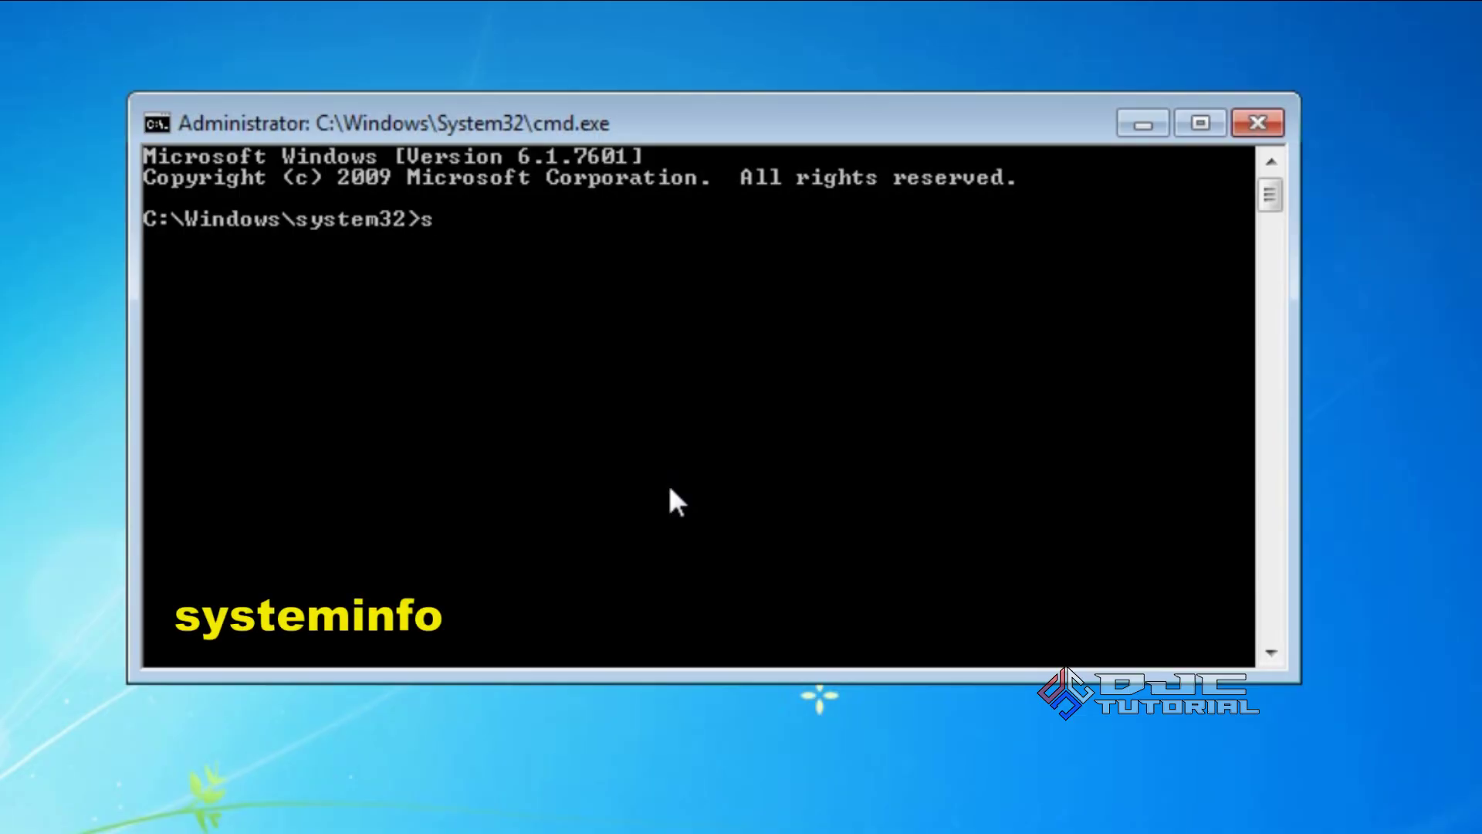
type("steminfo")
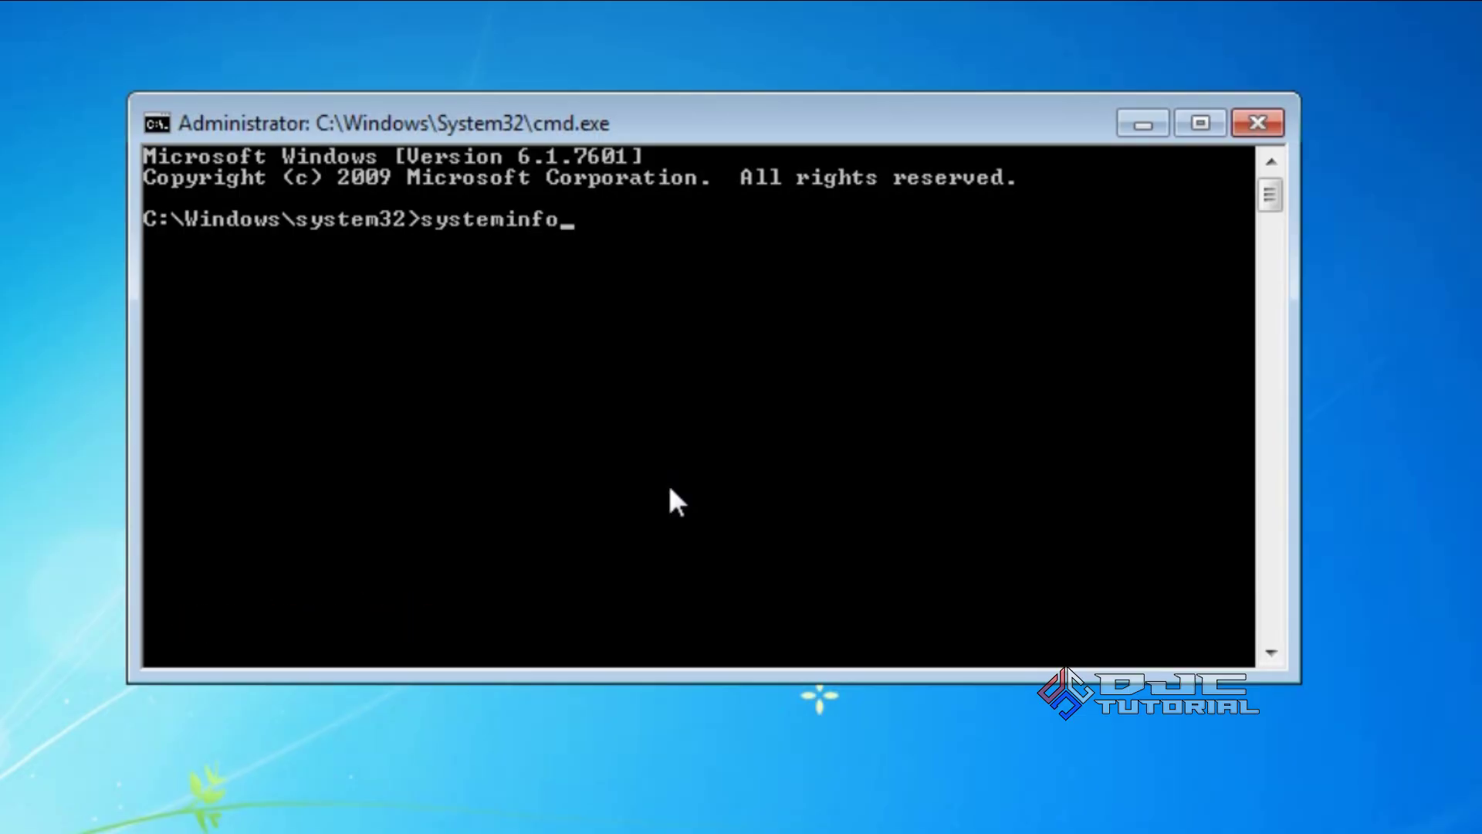
key("Return")
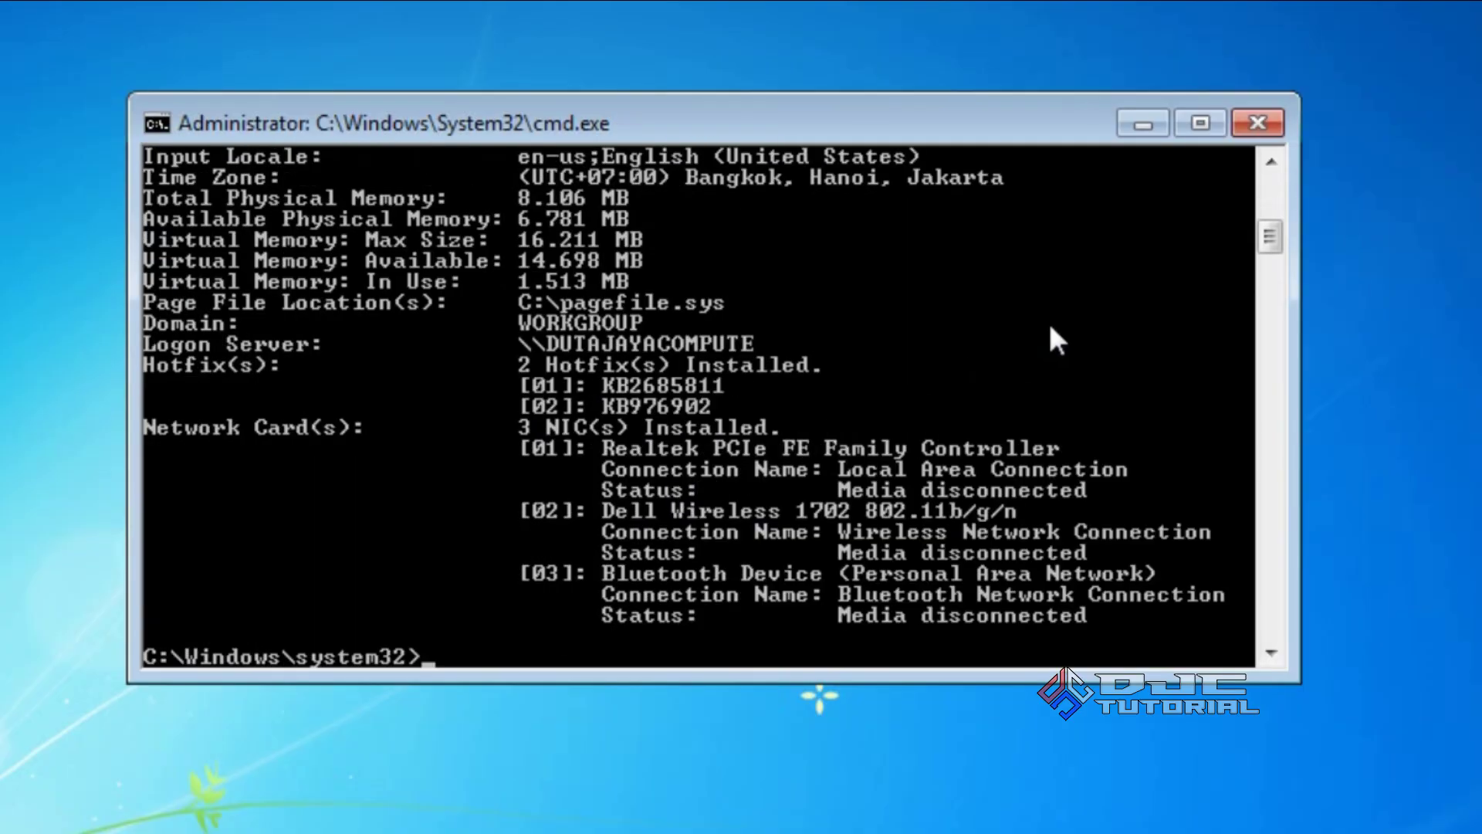
Scroll through the systeminfo report, then close the Command Prompt window
left_click_drag(1262, 232, 1270, 195)
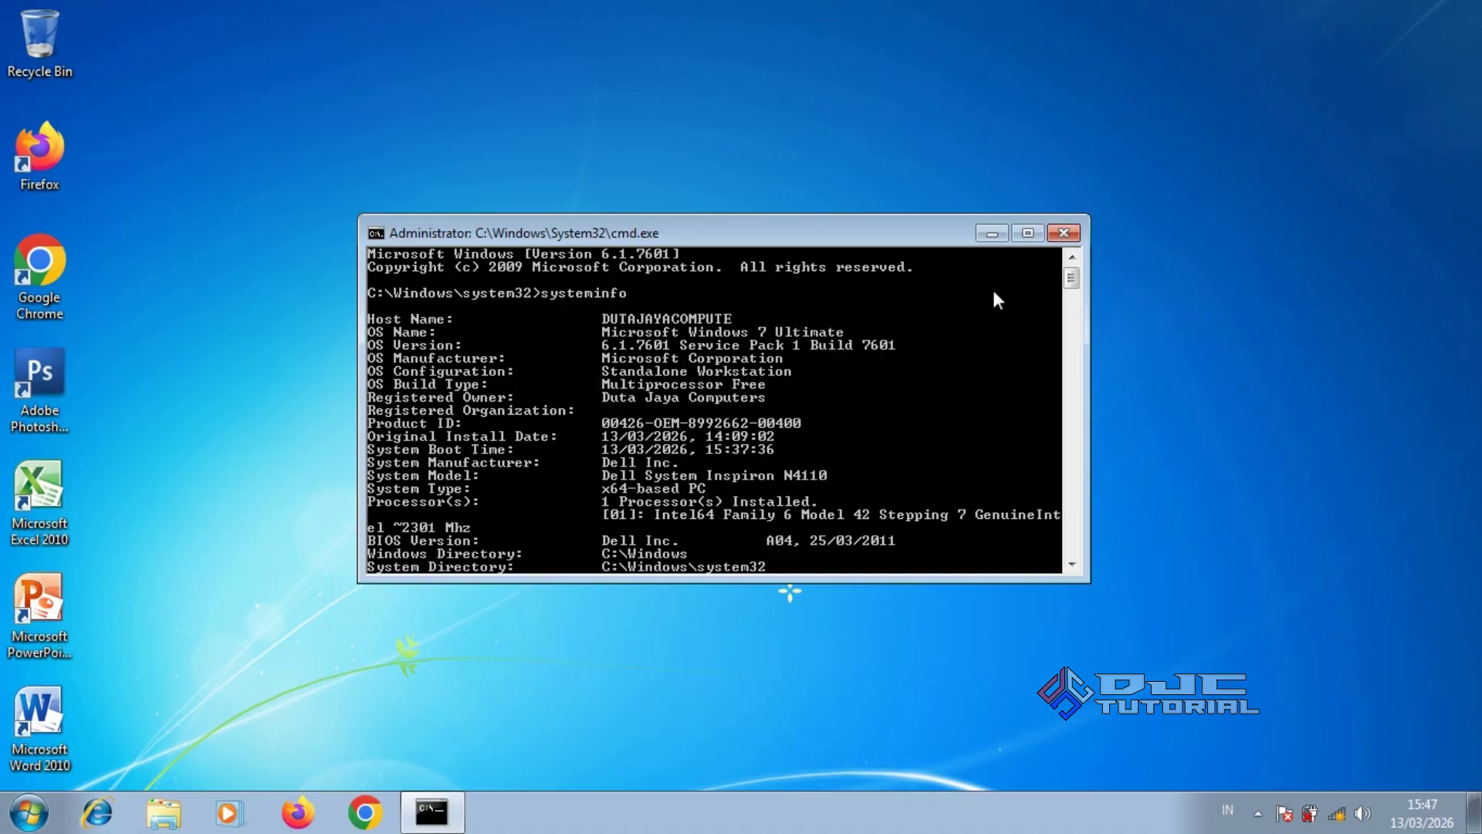
left_click(1062, 233)
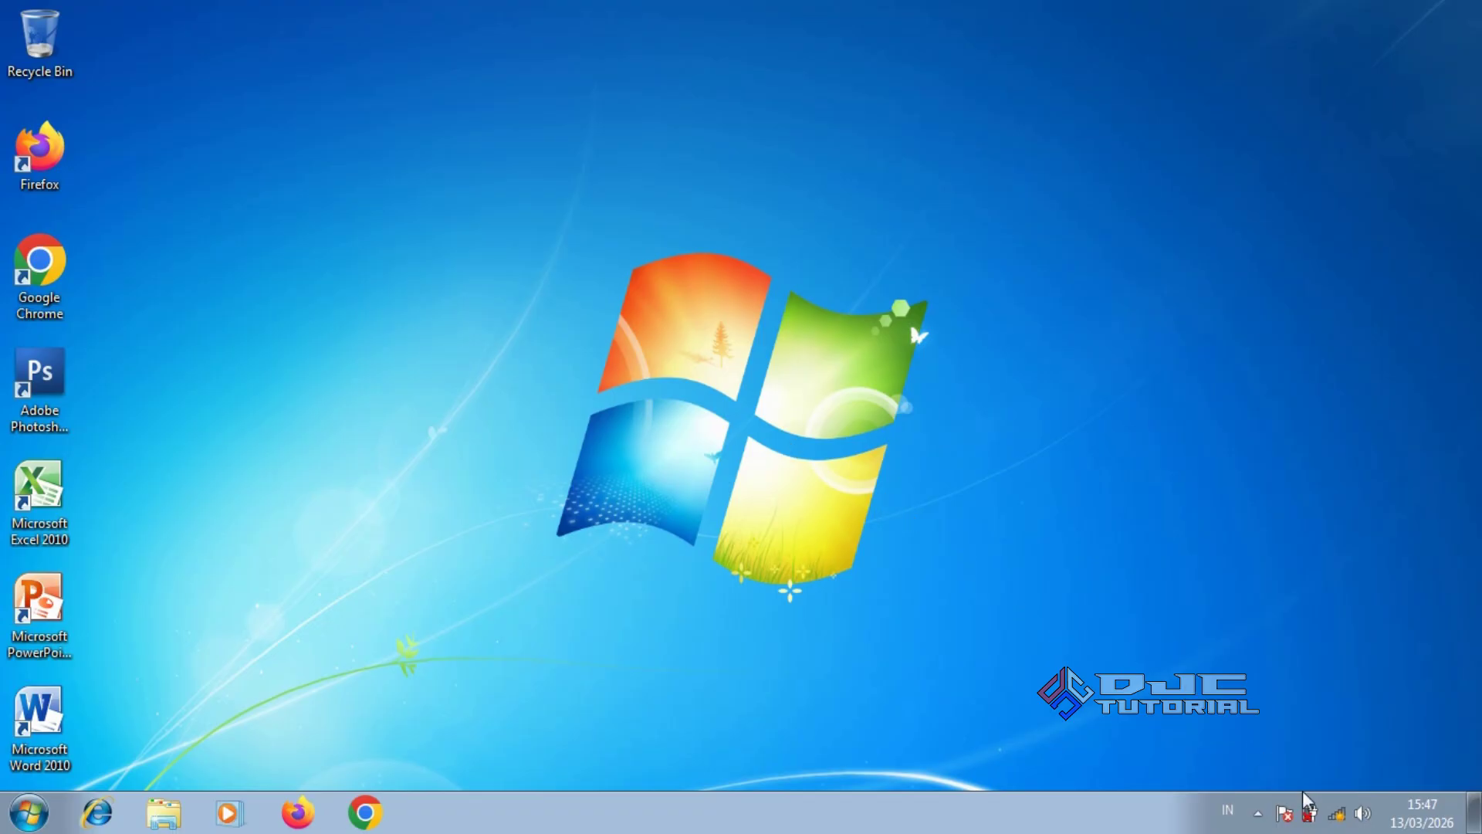
Join the Duta Jaya Computers wireless network with auto-connect on, entering its security key hidden
left_click(1336, 813)
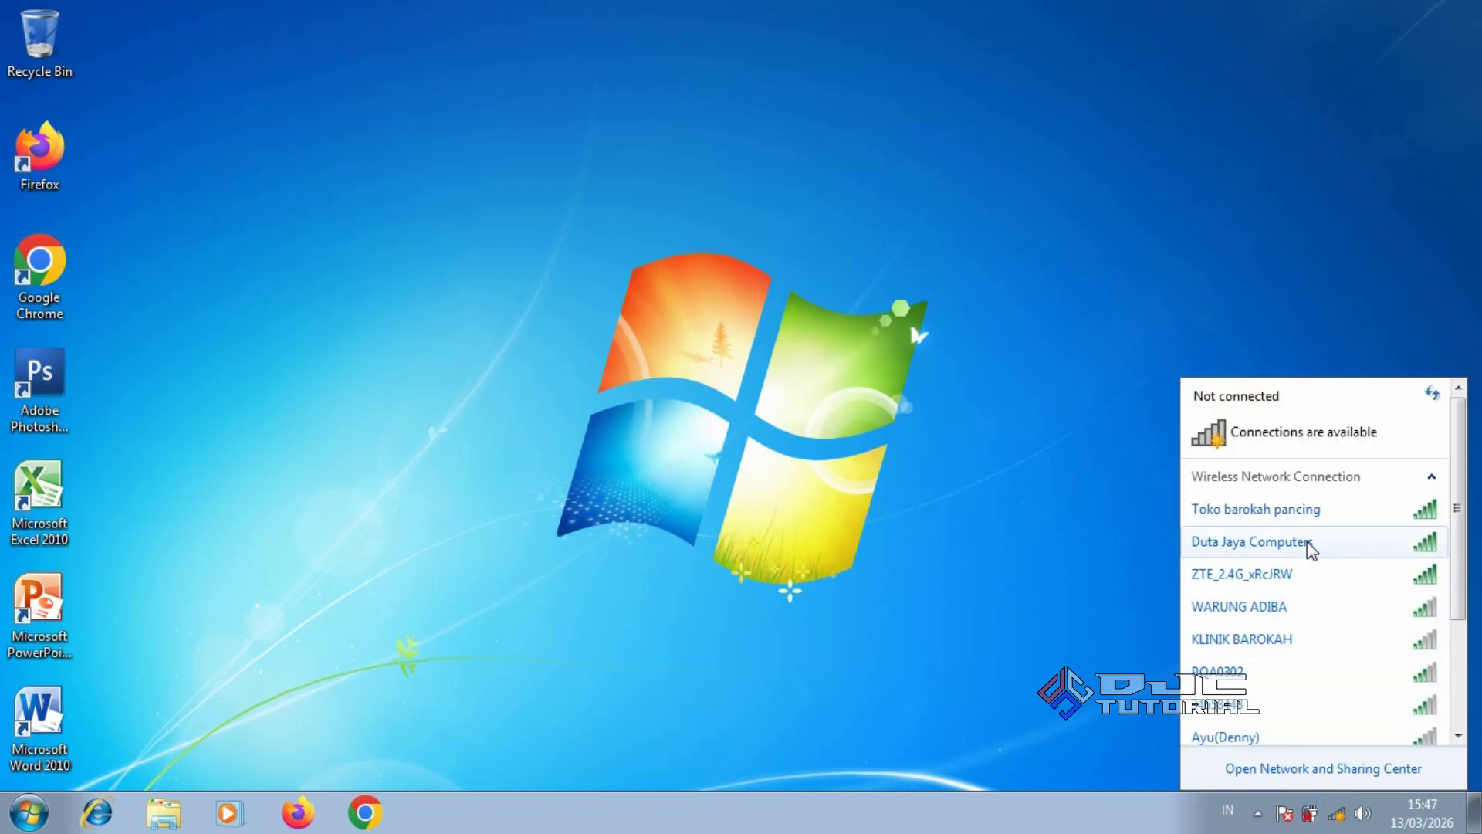
left_click(1307, 542)
left_click(1194, 574)
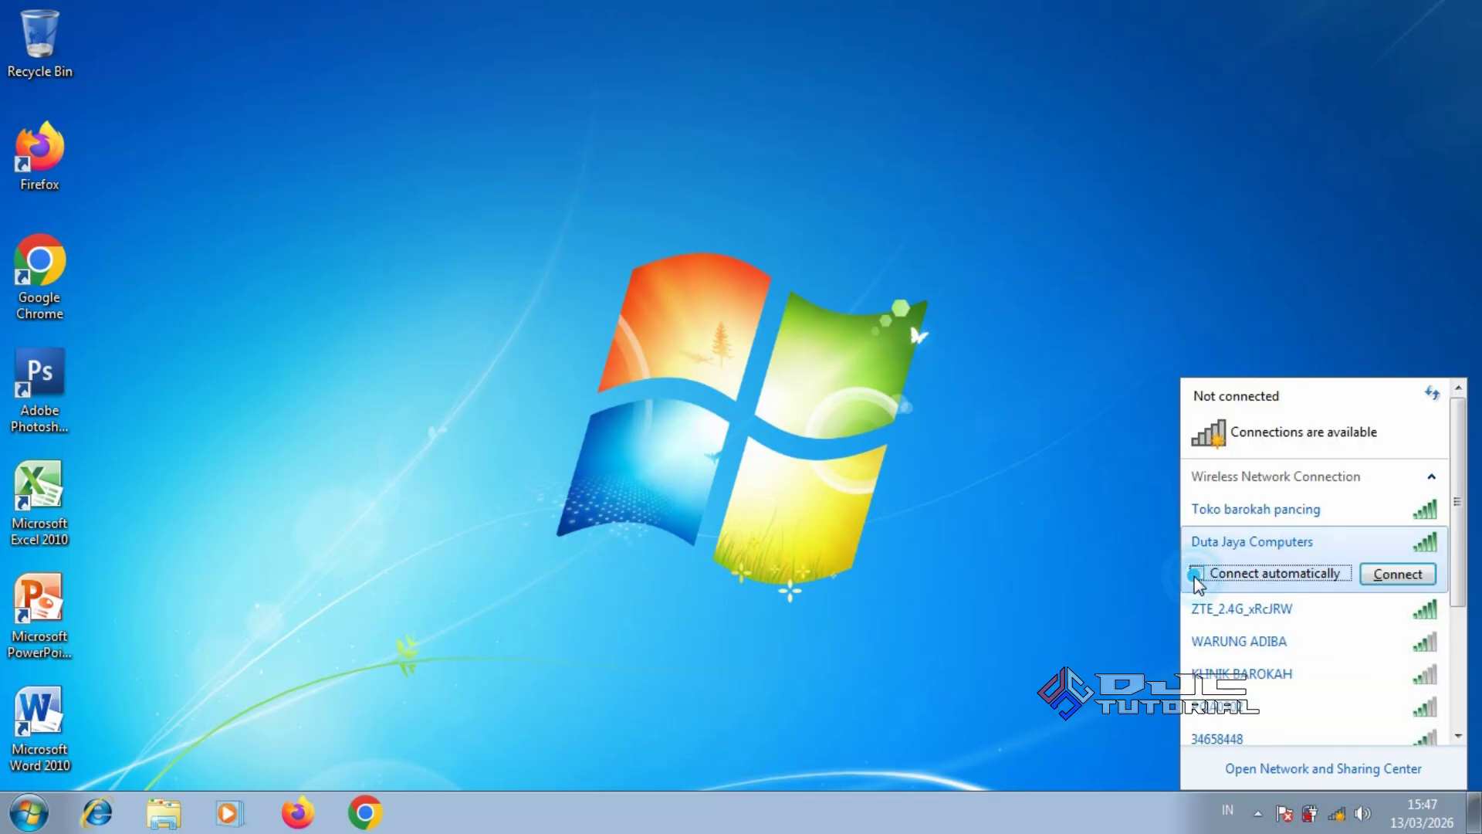
left_click(1384, 575)
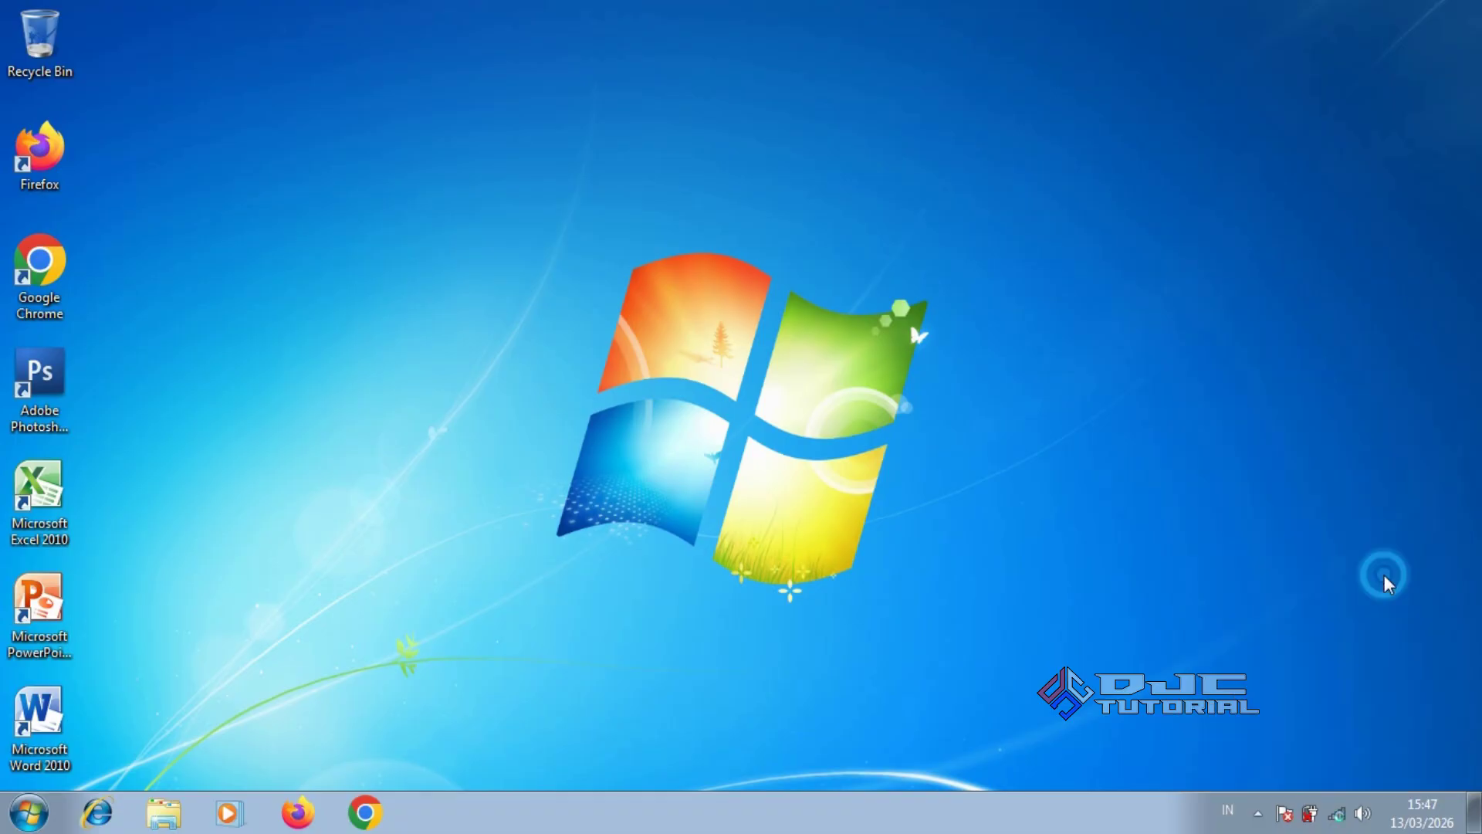
left_click(1175, 618)
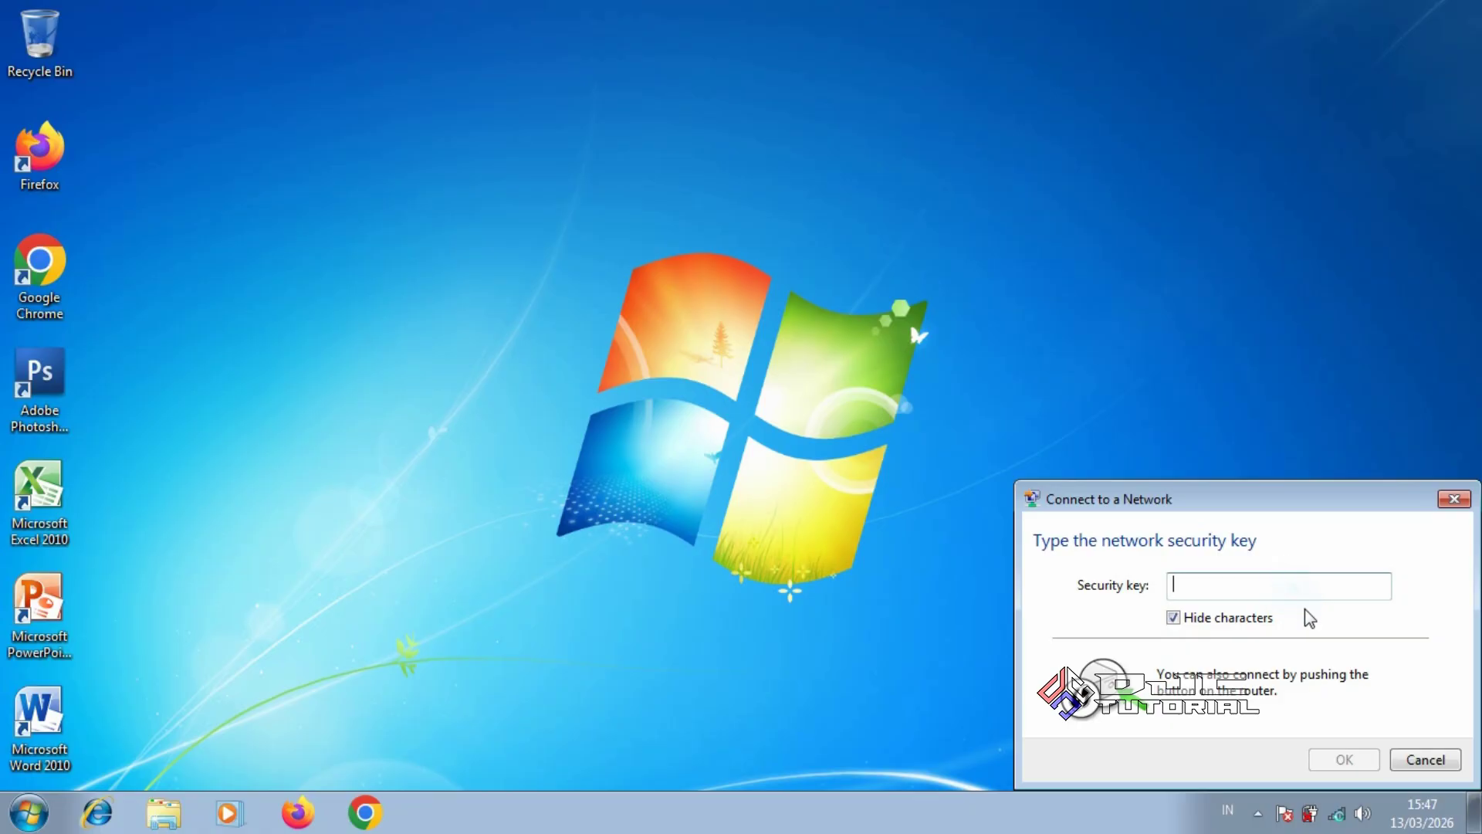
type("**********")
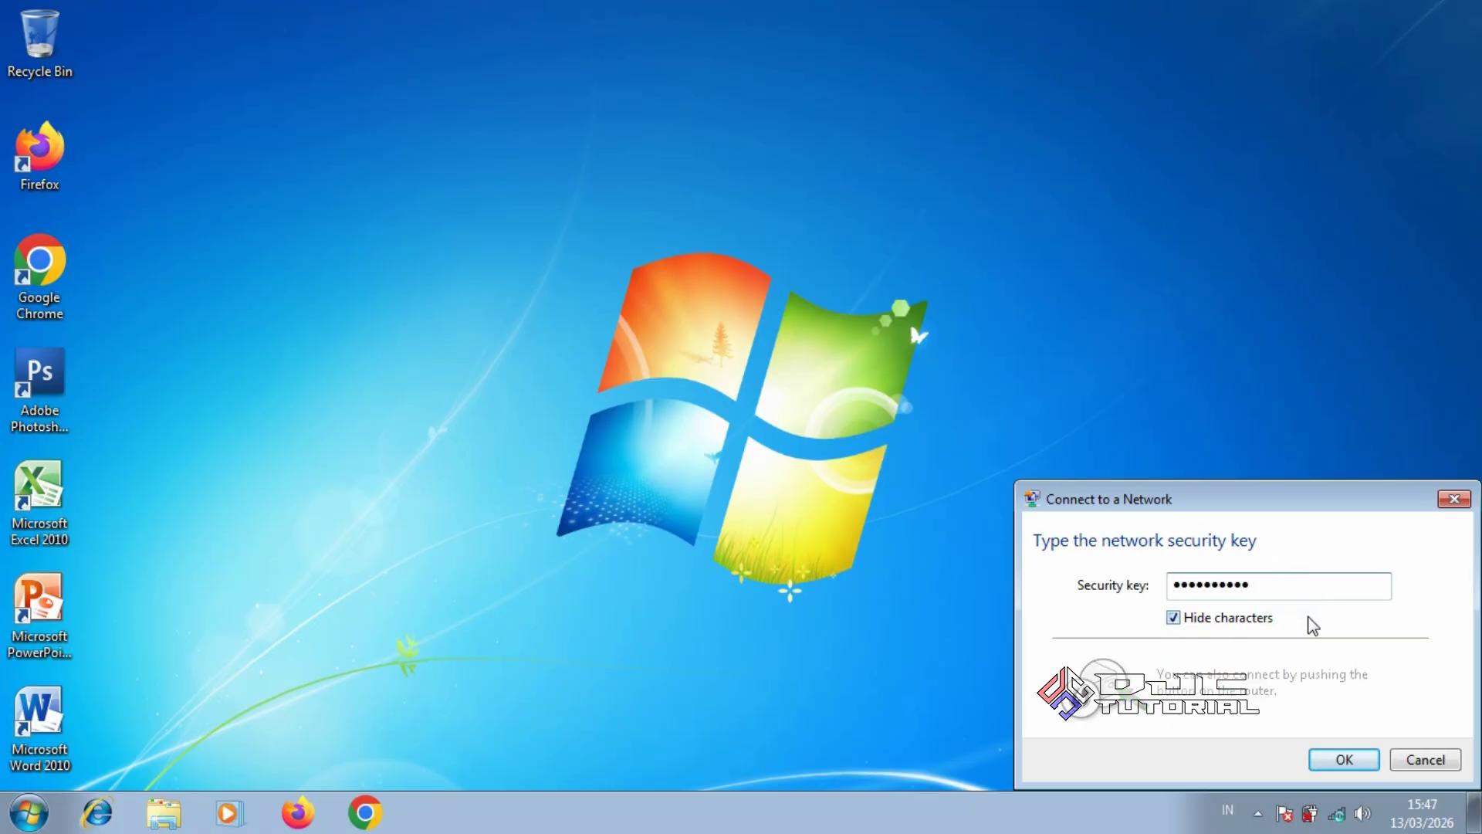
left_click(1334, 760)
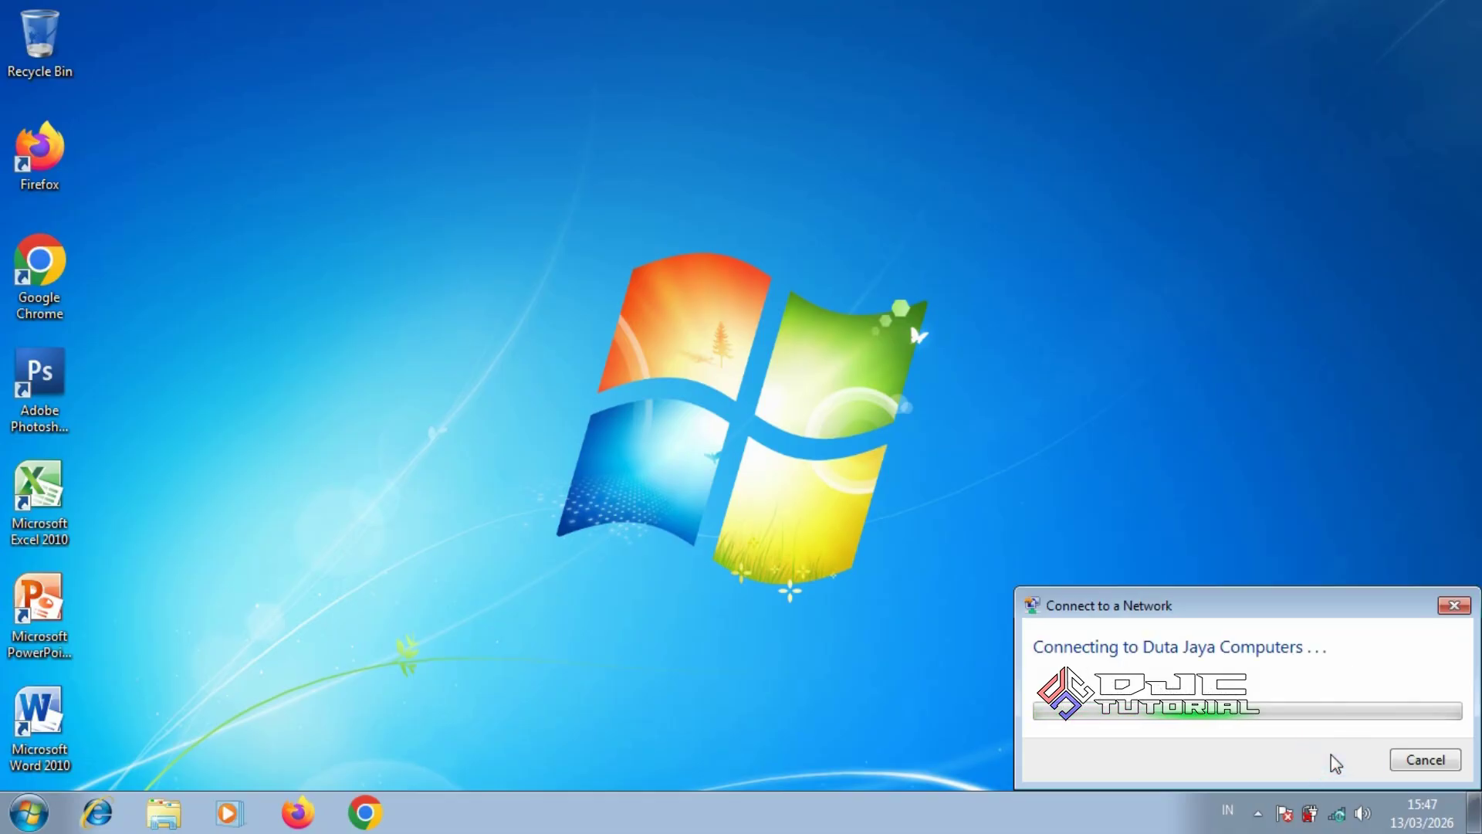
Confirm the wireless connection in the network list, then dismiss the list
left_click(1338, 811)
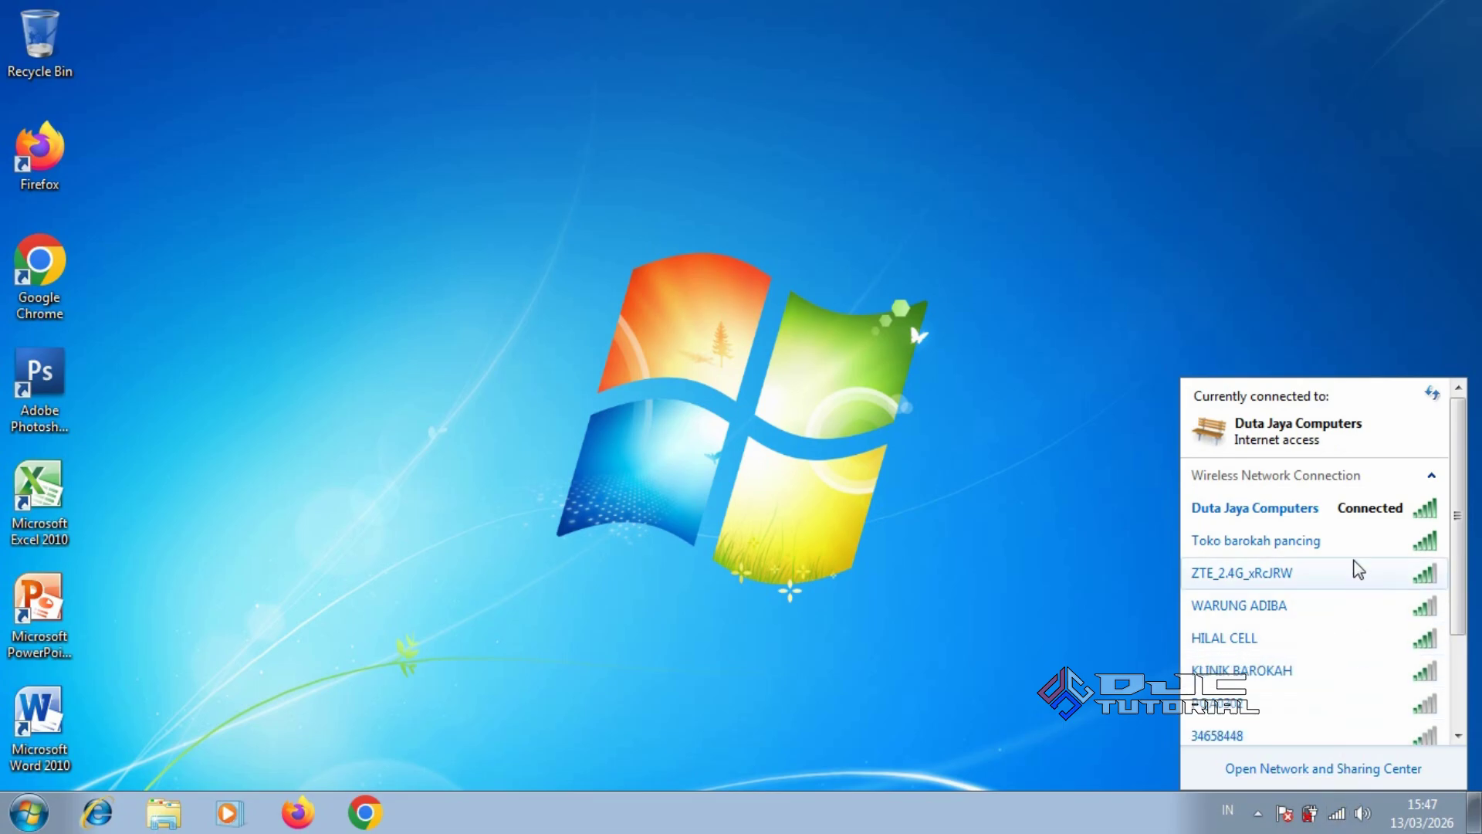
mouse_move(1358, 516)
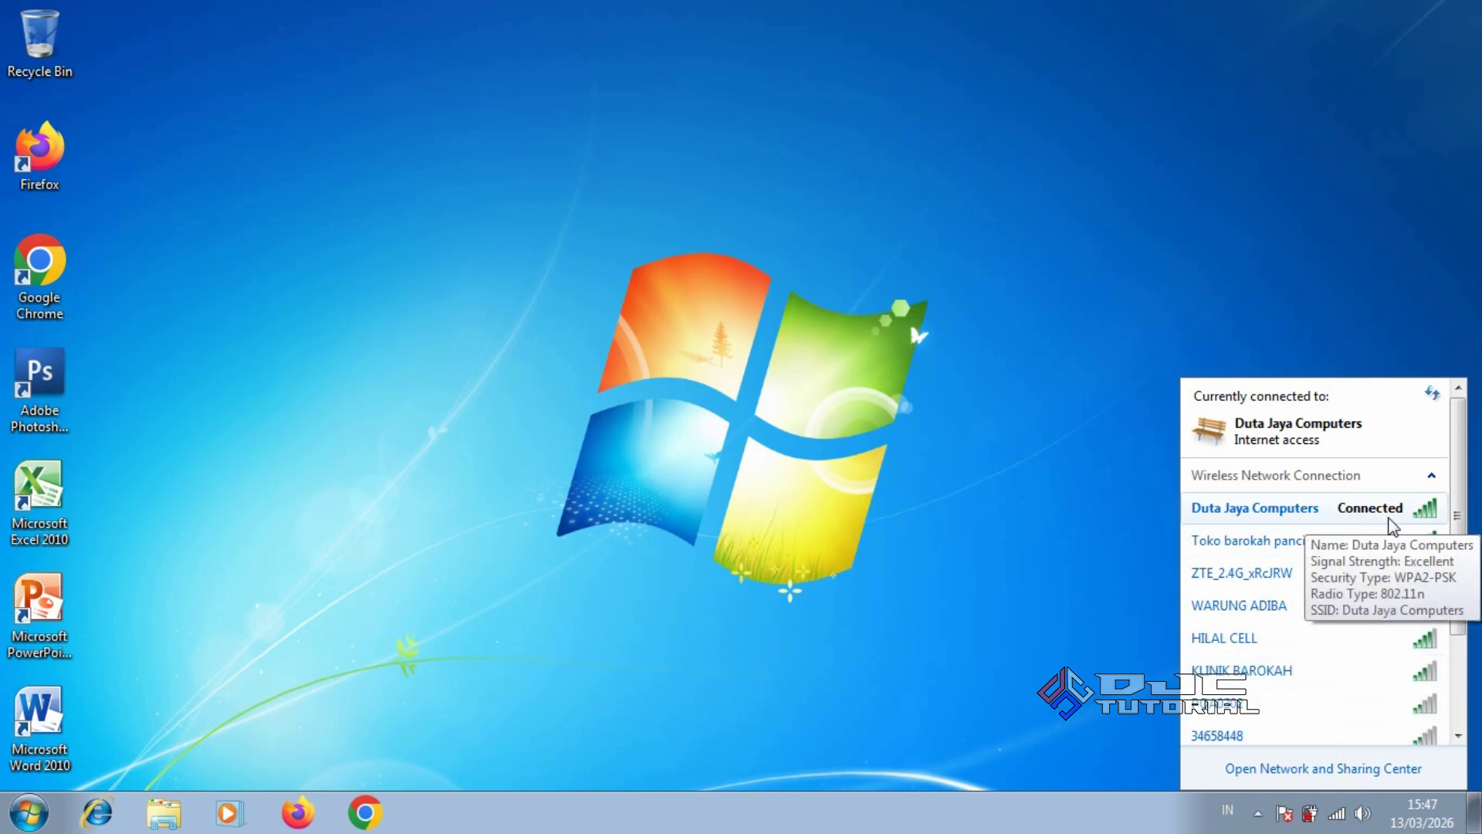
left_click(743, 414)
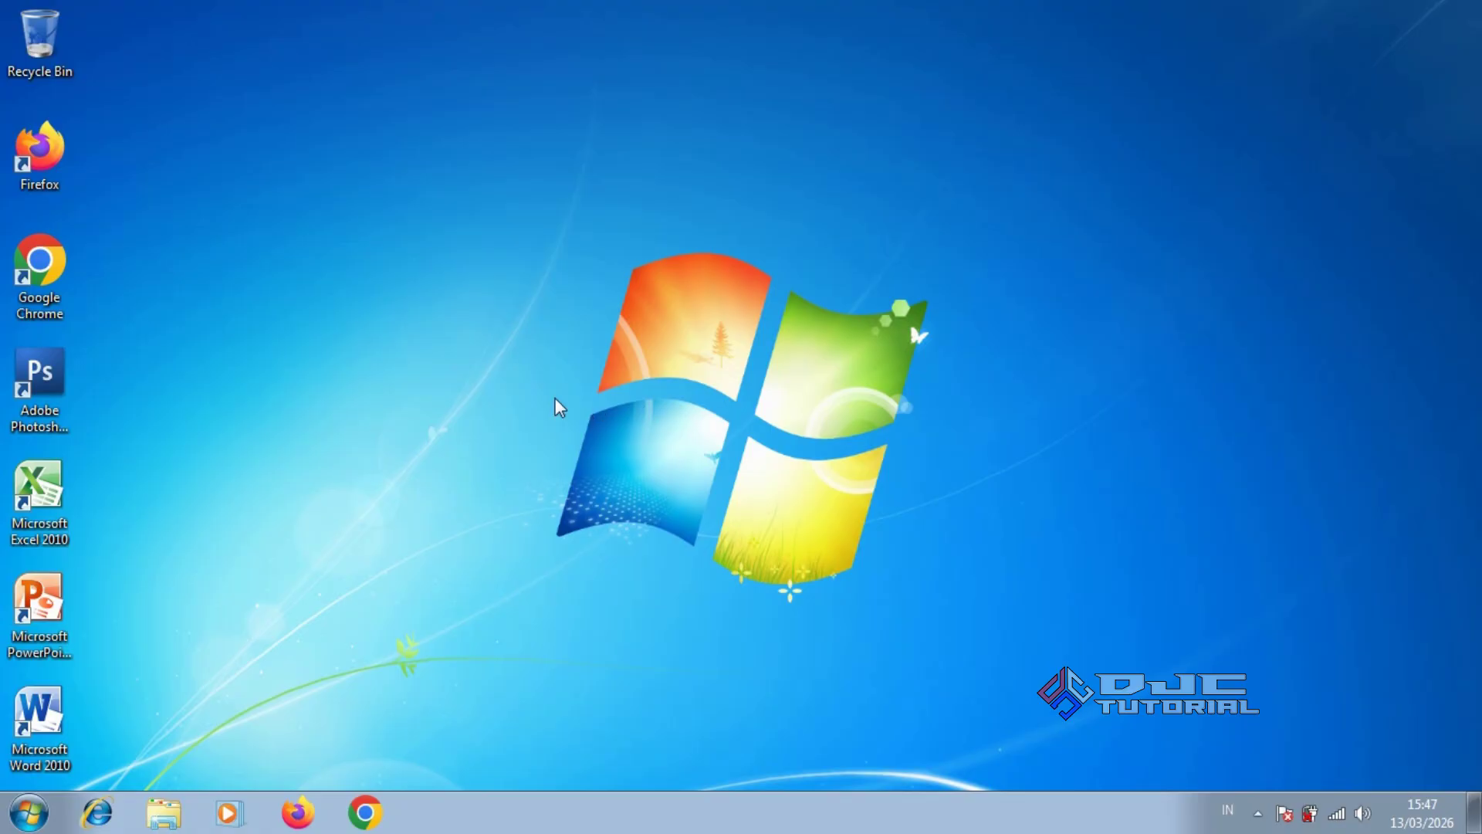
Launch Google Chrome from its desktop shortcut to a New Tab with Google search
double_click(62, 284)
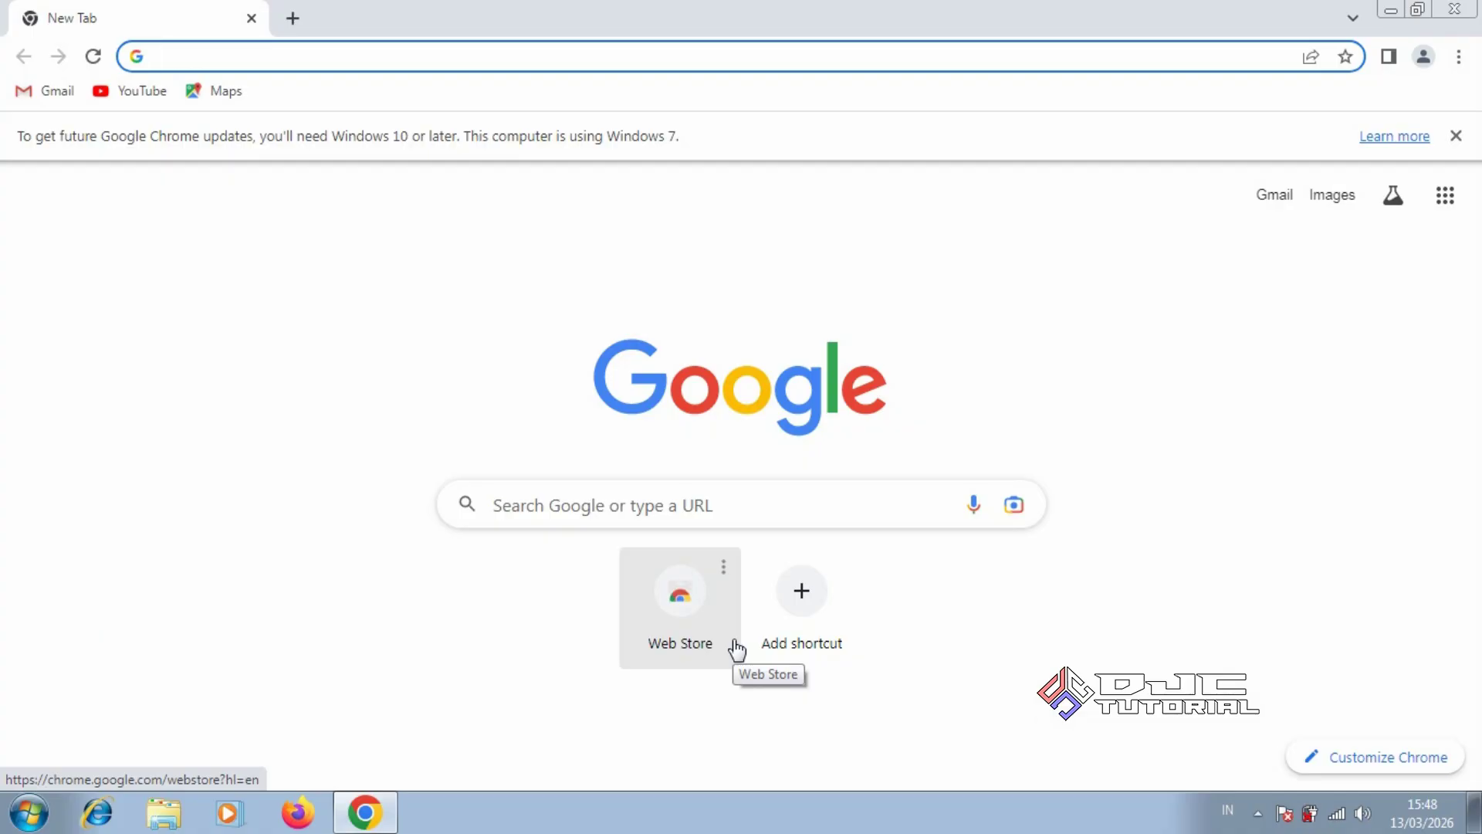
Search Google for 'rufus' and open the official rufus.ie website
left_click(707, 507)
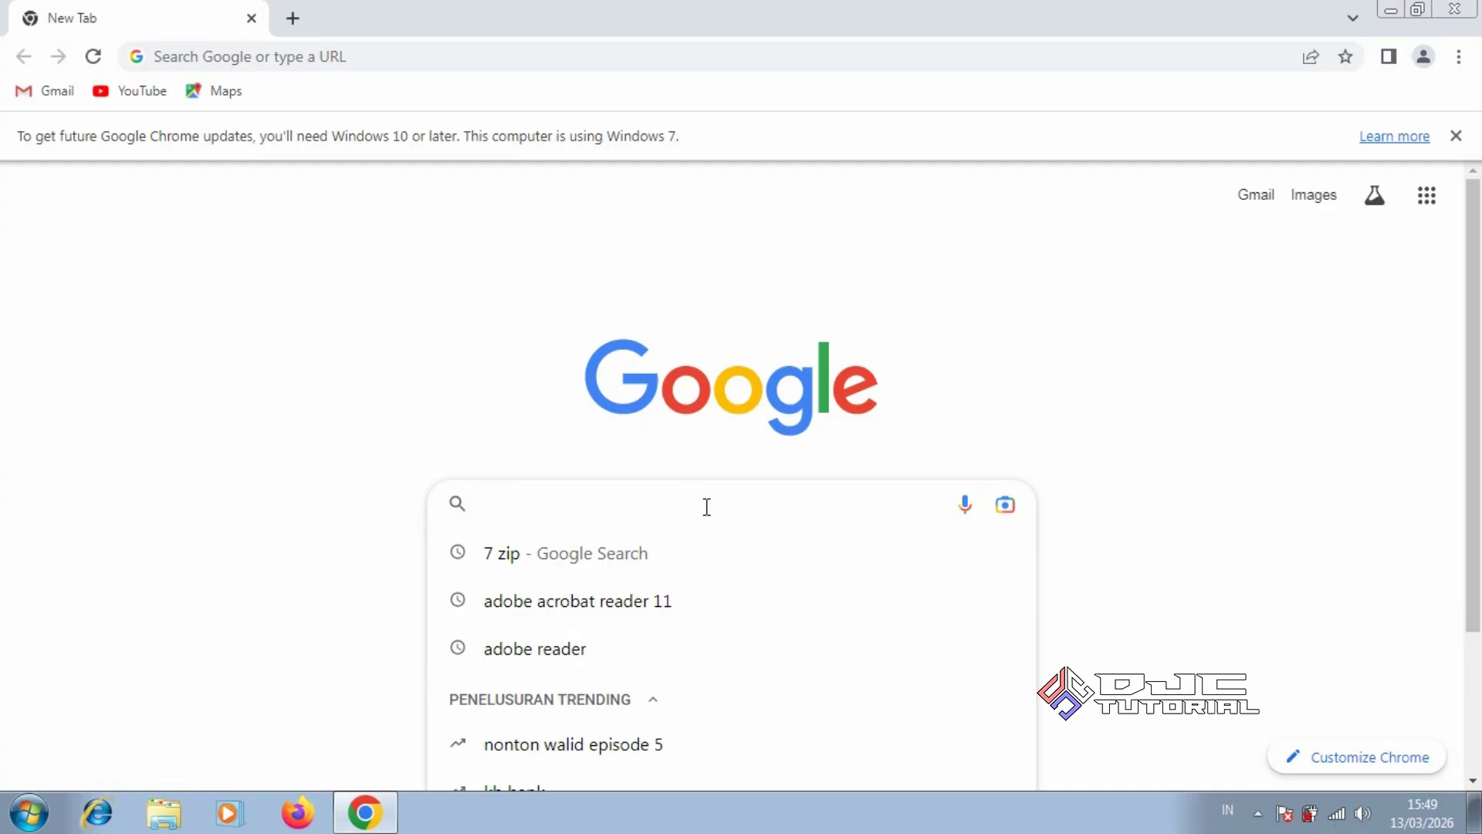
type("rufus")
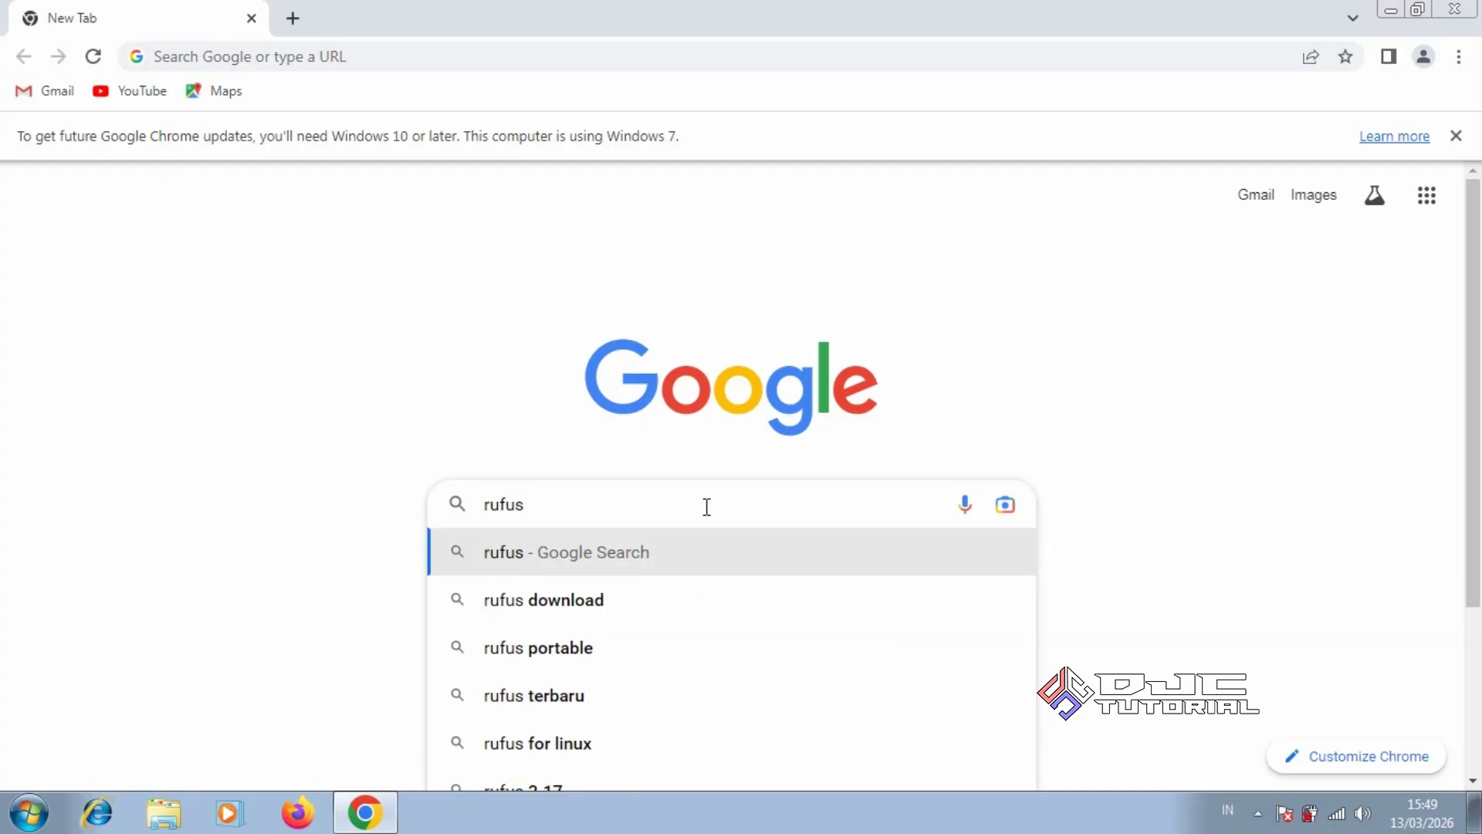
key("Return")
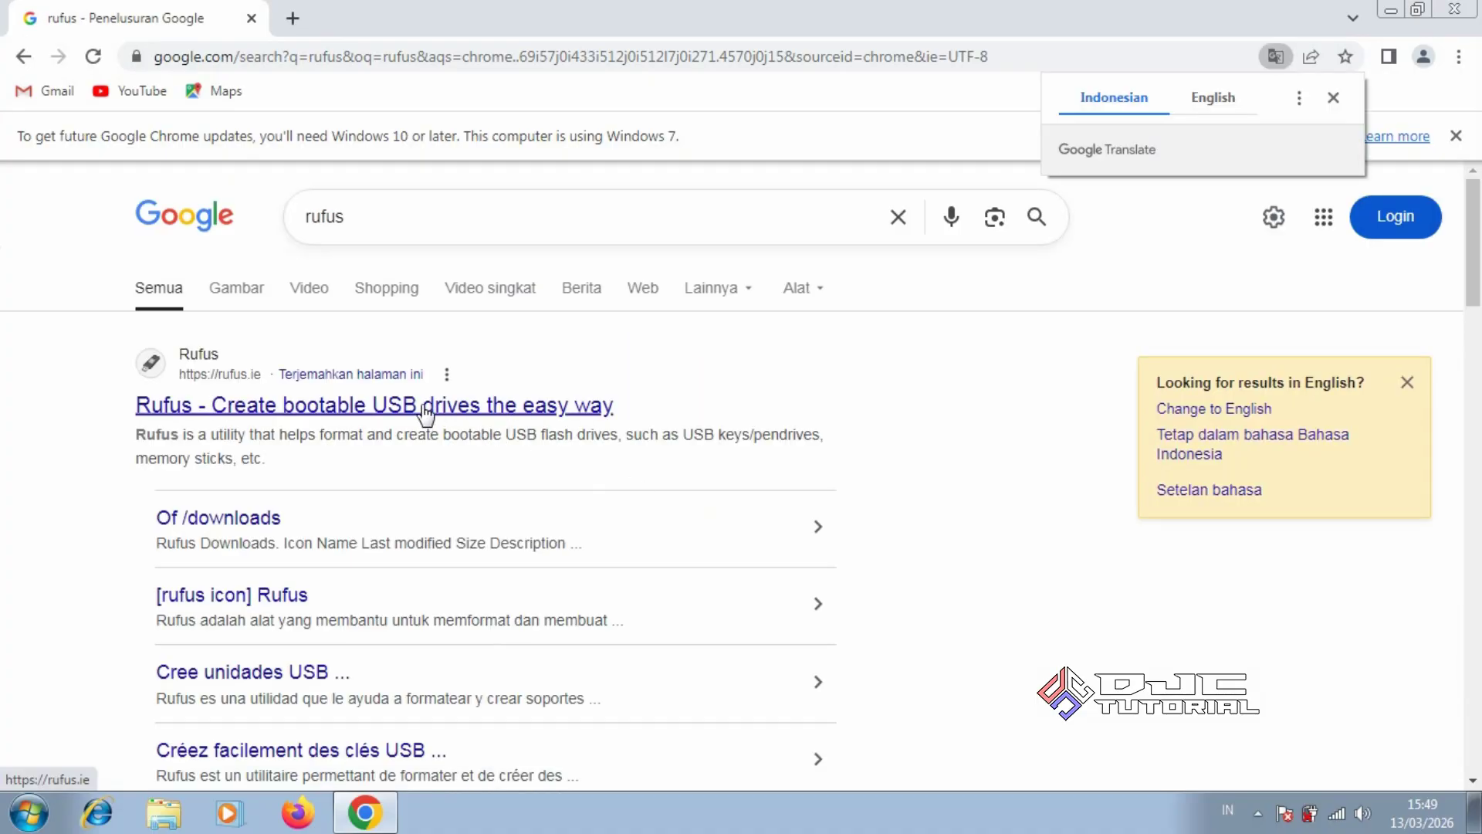
left_click(425, 409)
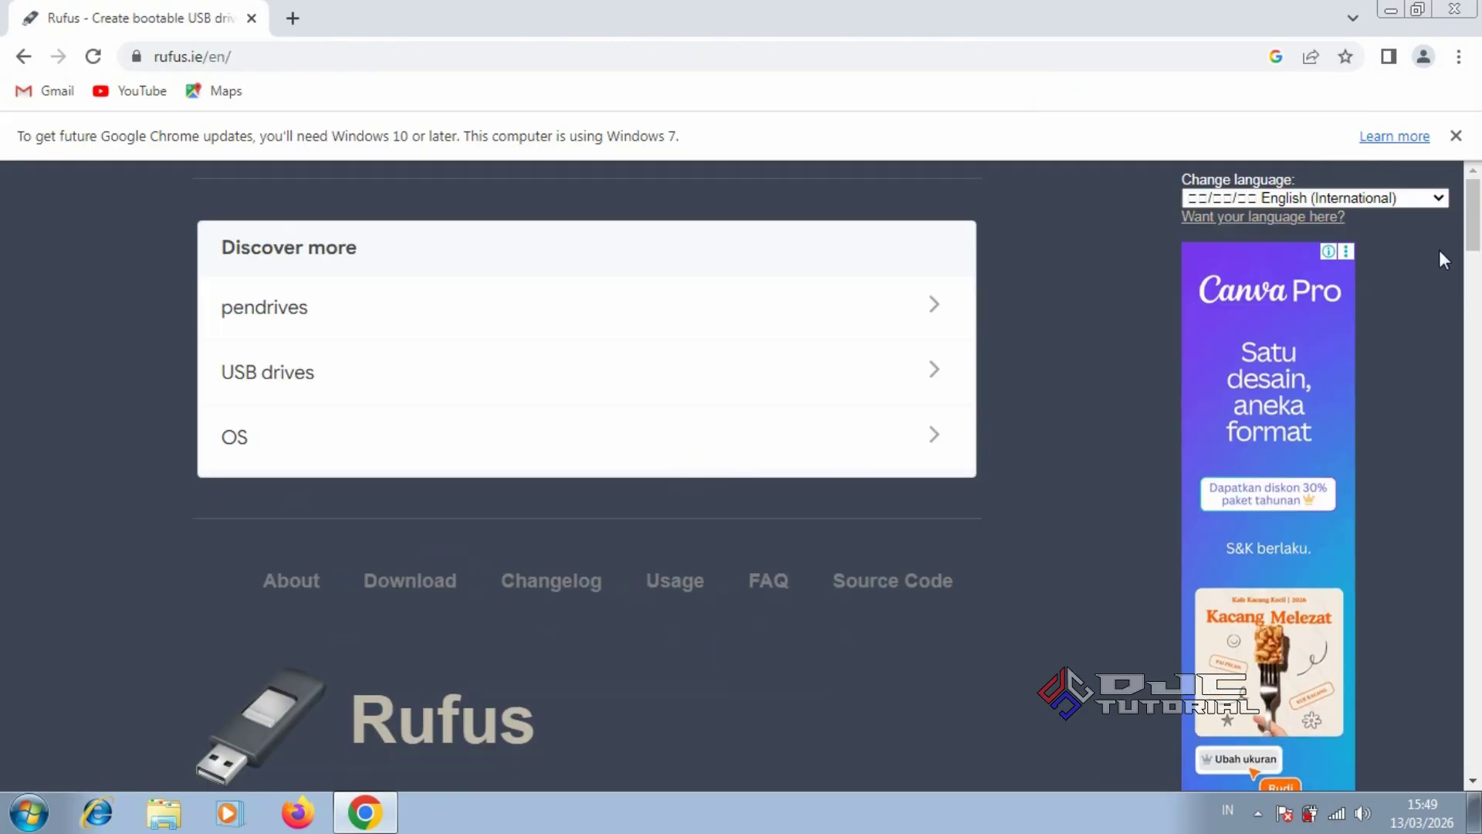
Download portable rufus-3.22p.exe from the Rufus downloads index and close Chrome
left_click_drag(1469, 246, 1469, 445)
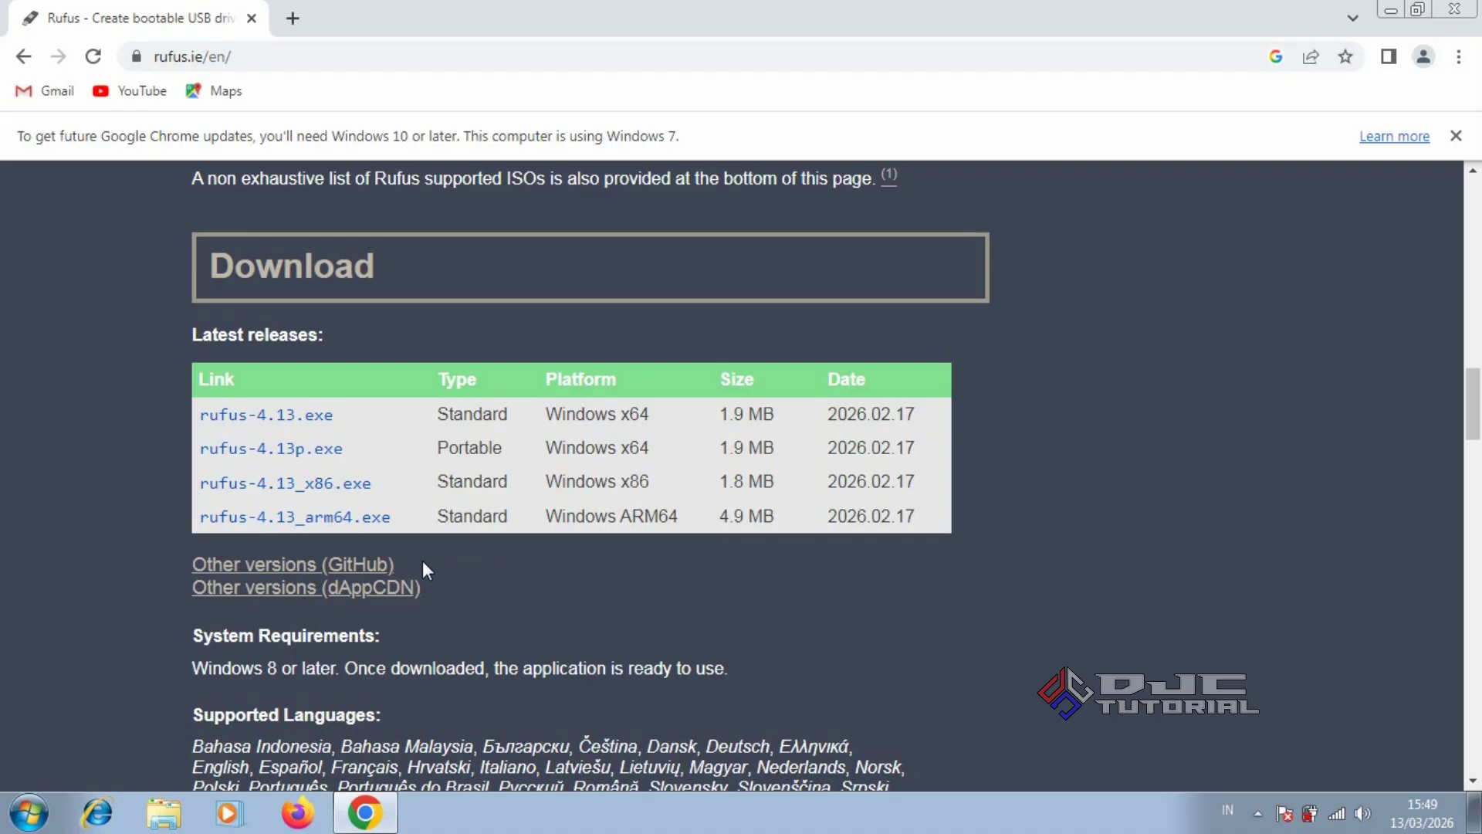
left_click(375, 565)
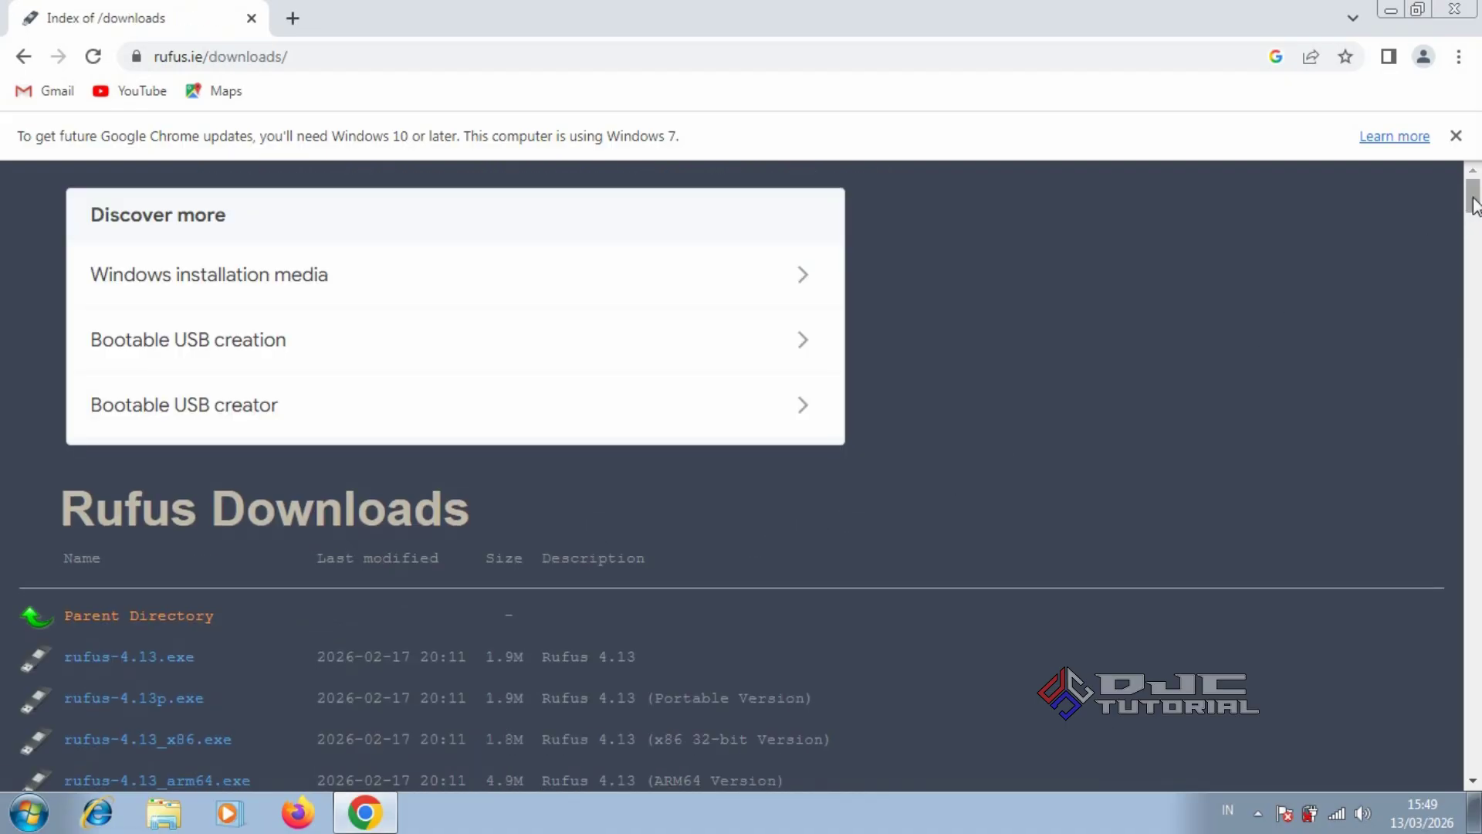
left_click_drag(1471, 204, 1462, 363)
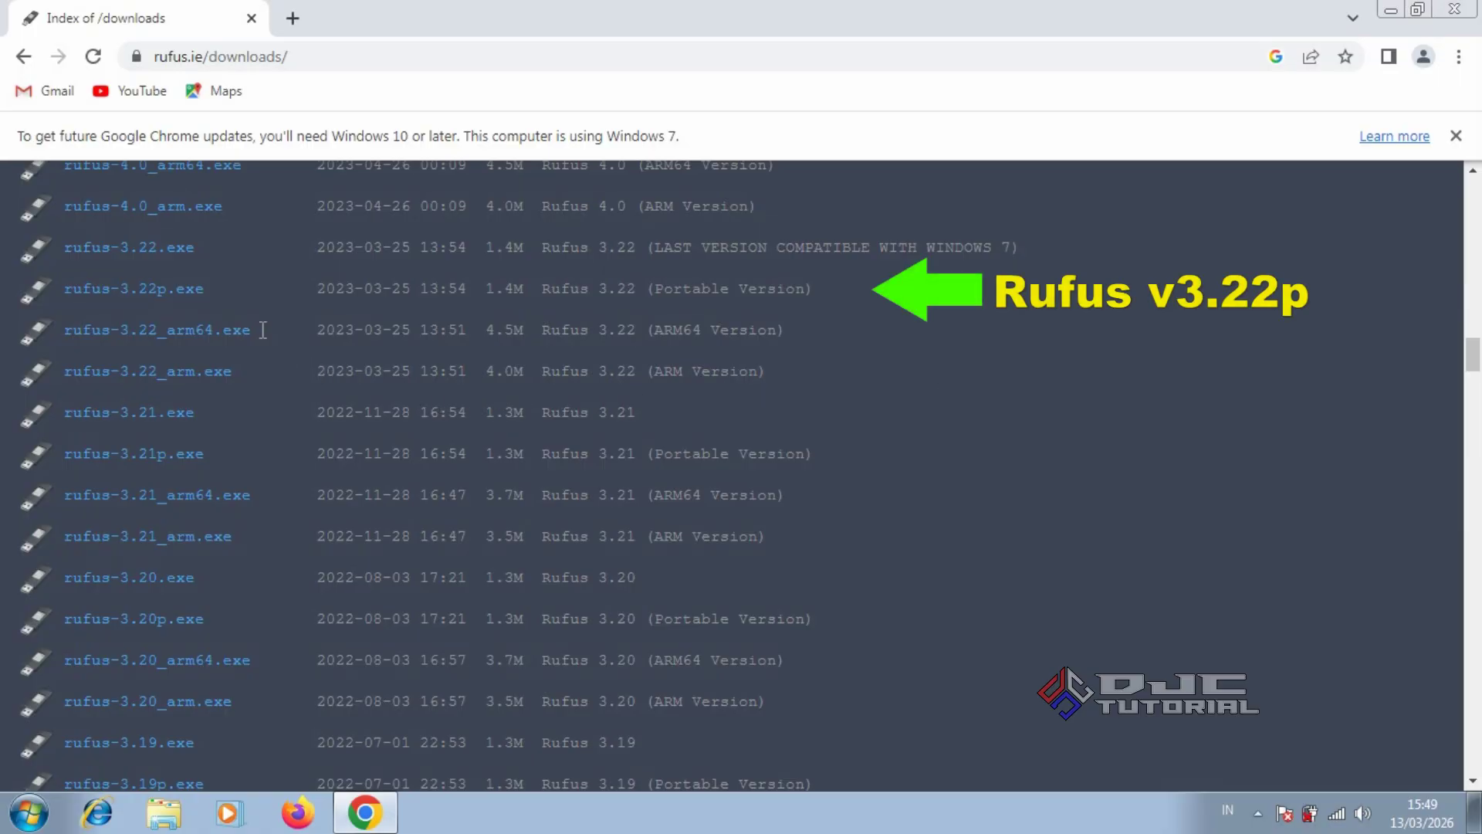
left_click(193, 293)
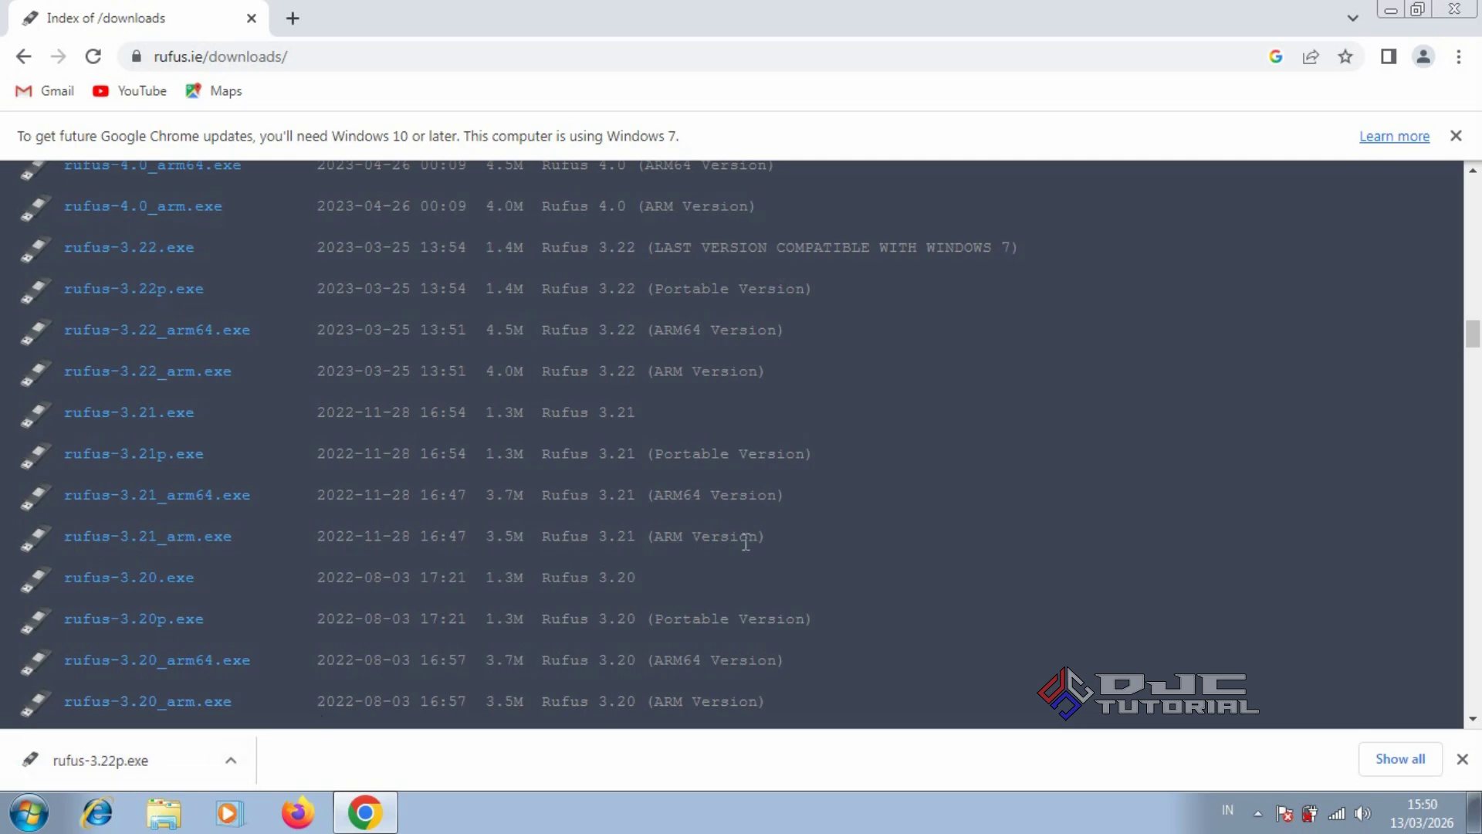
left_click(1437, 11)
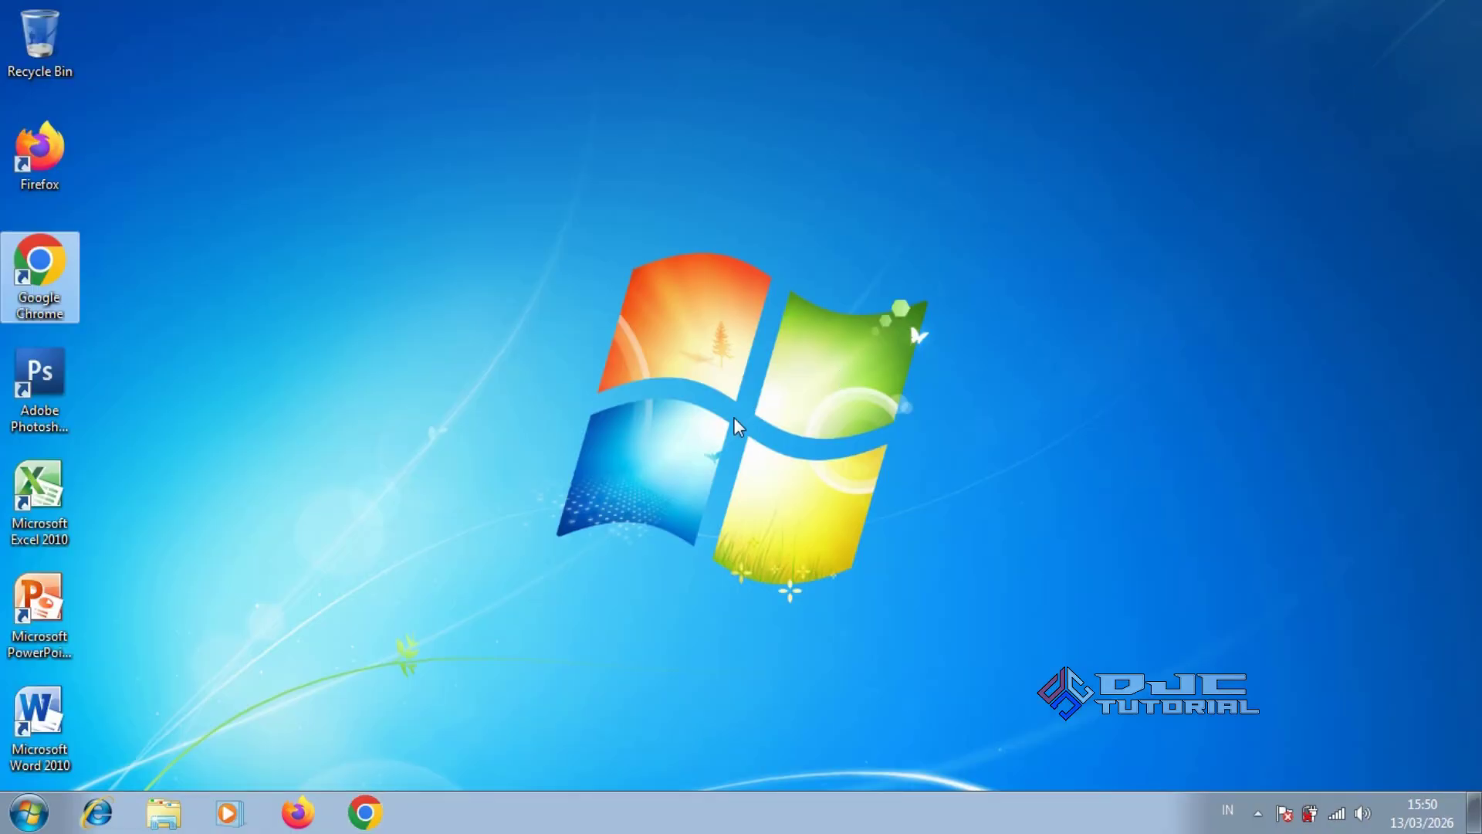
Disconnect from the Duta Jaya Computers wireless network and close the network list
left_click(1334, 812)
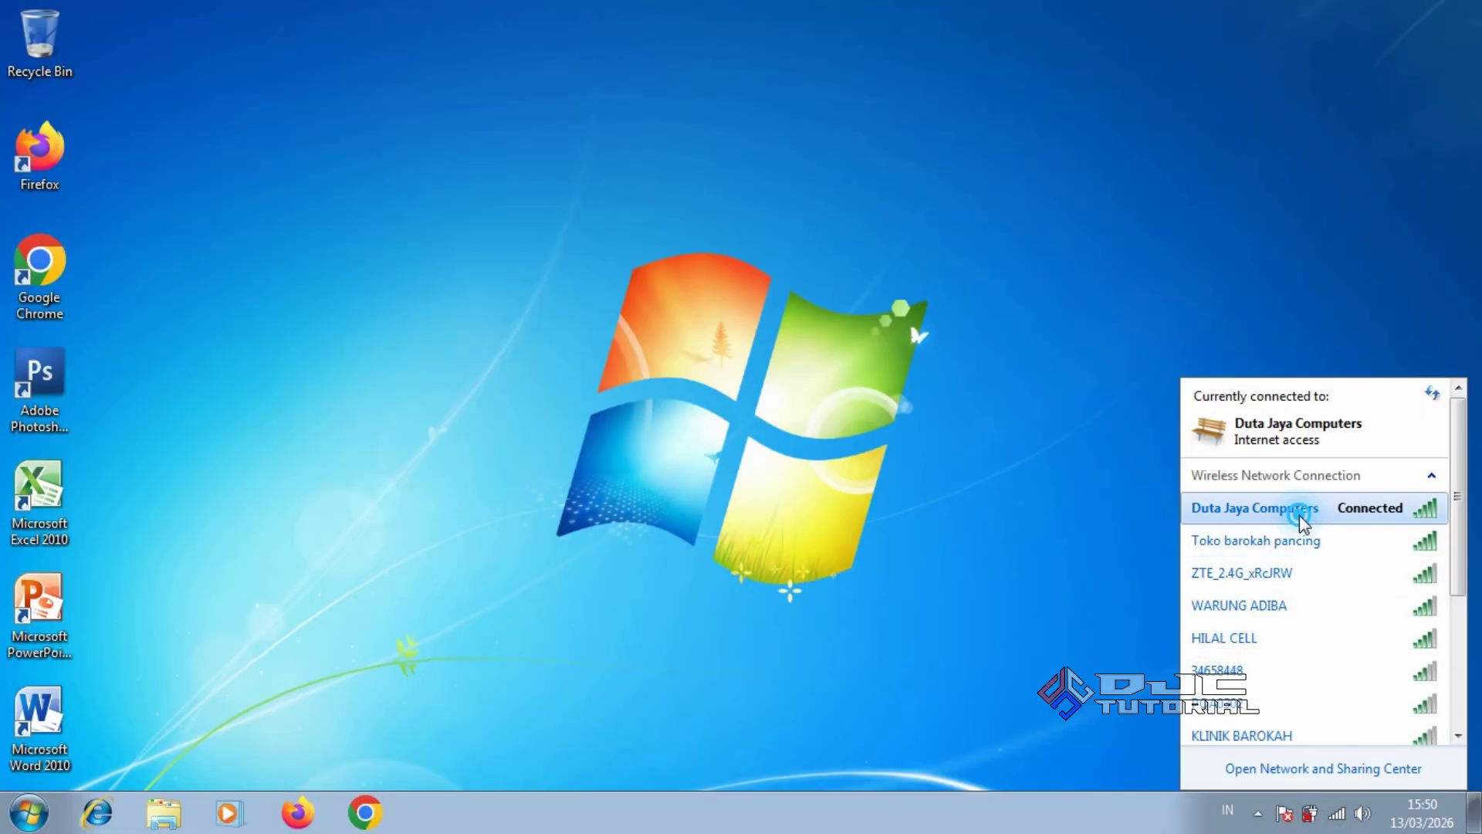
left_click(1301, 516)
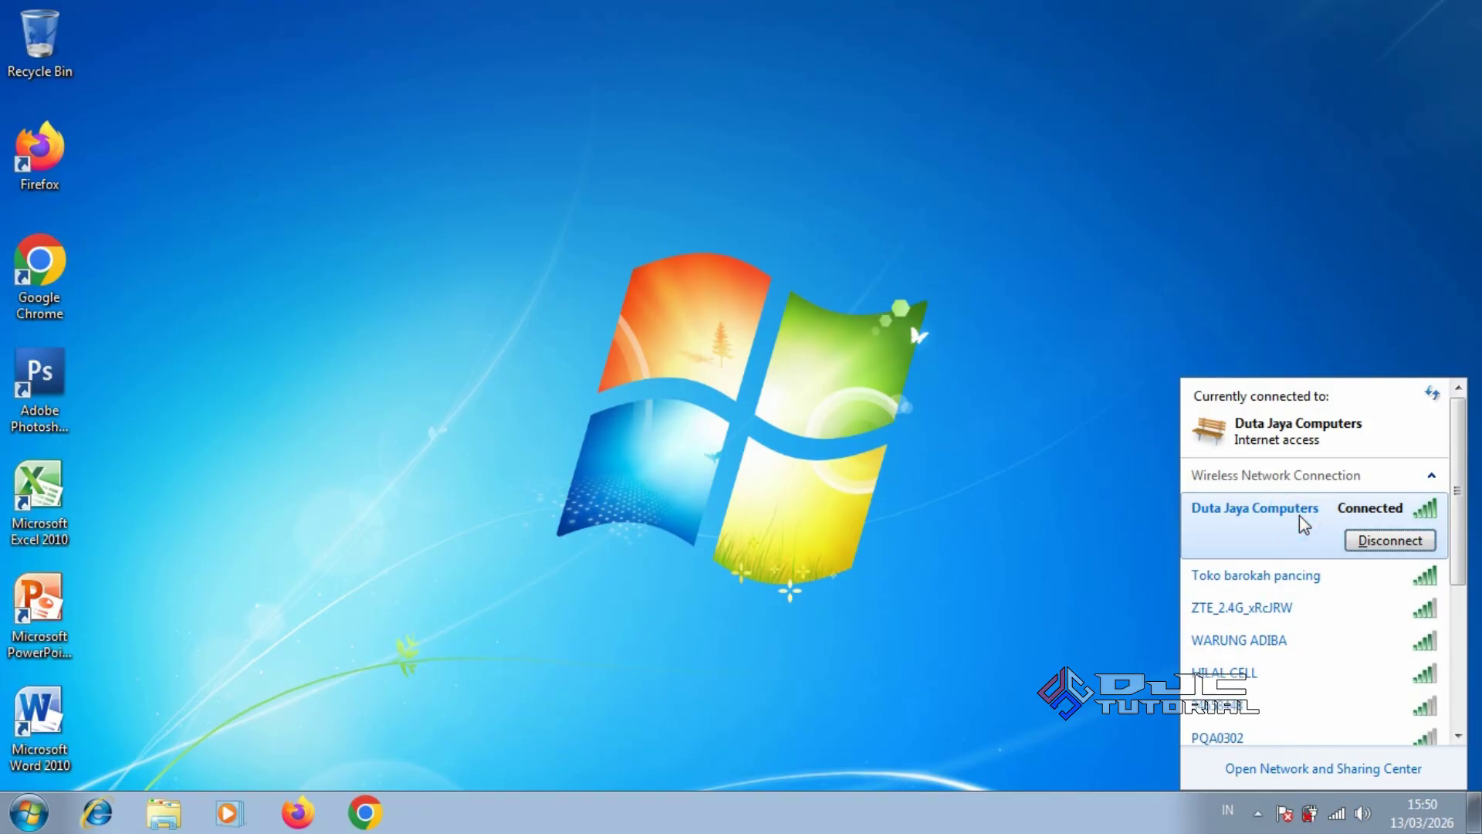
left_click(1379, 541)
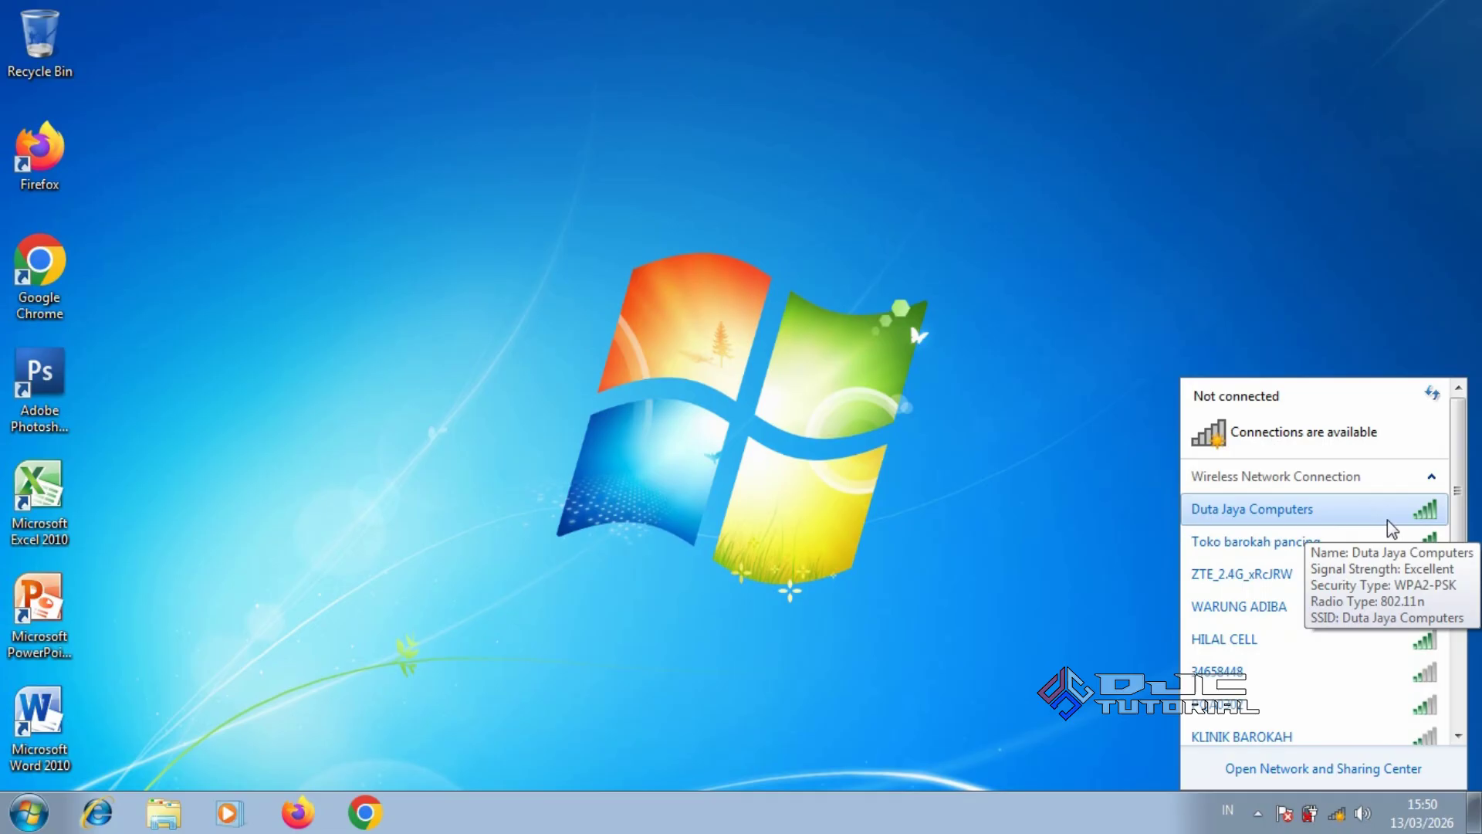
left_click(739, 423)
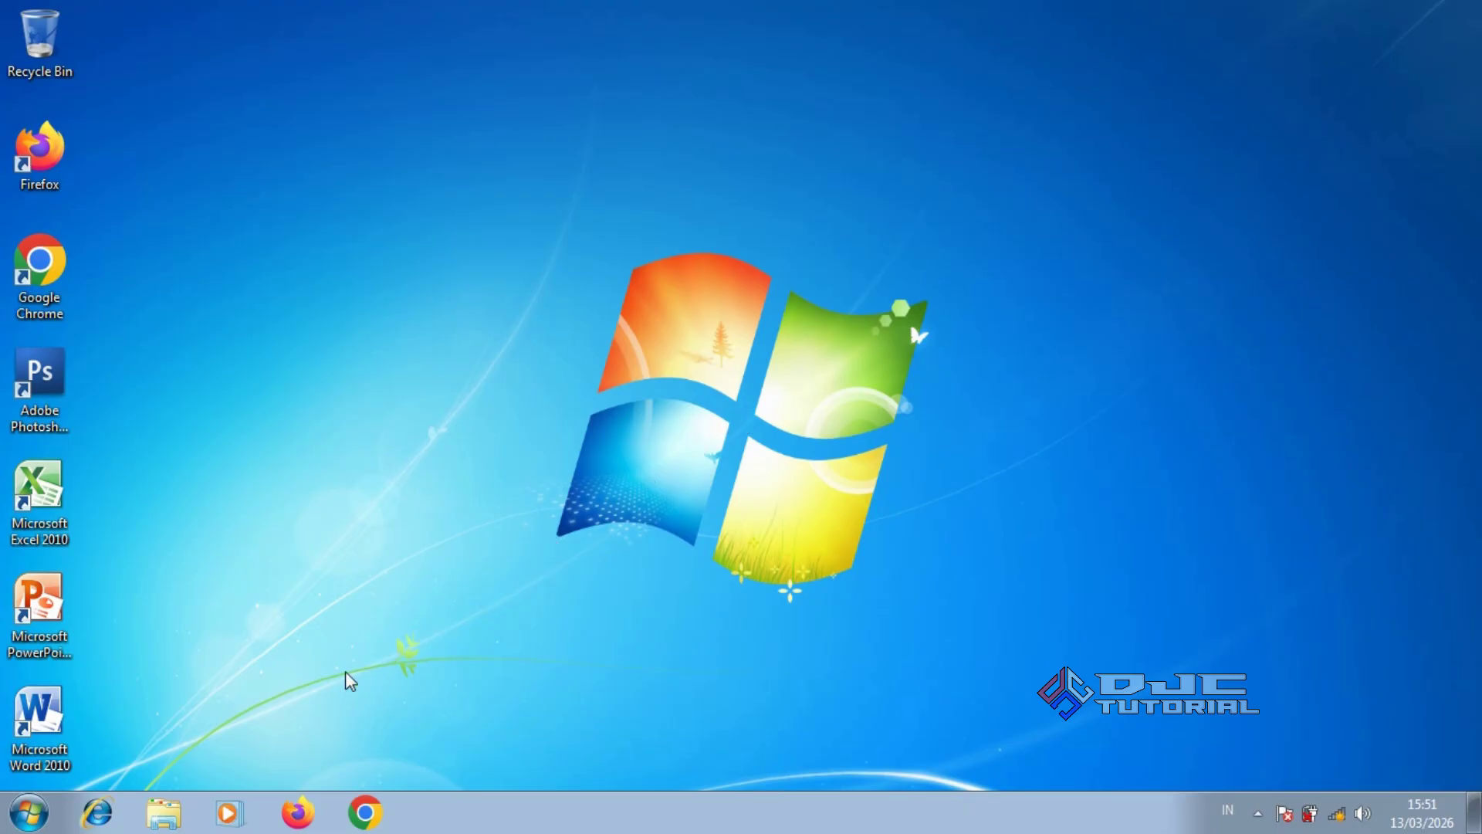
Open Explorer with Win+E, dismiss the FDD (H:) AutoPlay prompt, and open FDD (H:)
key("super+e")
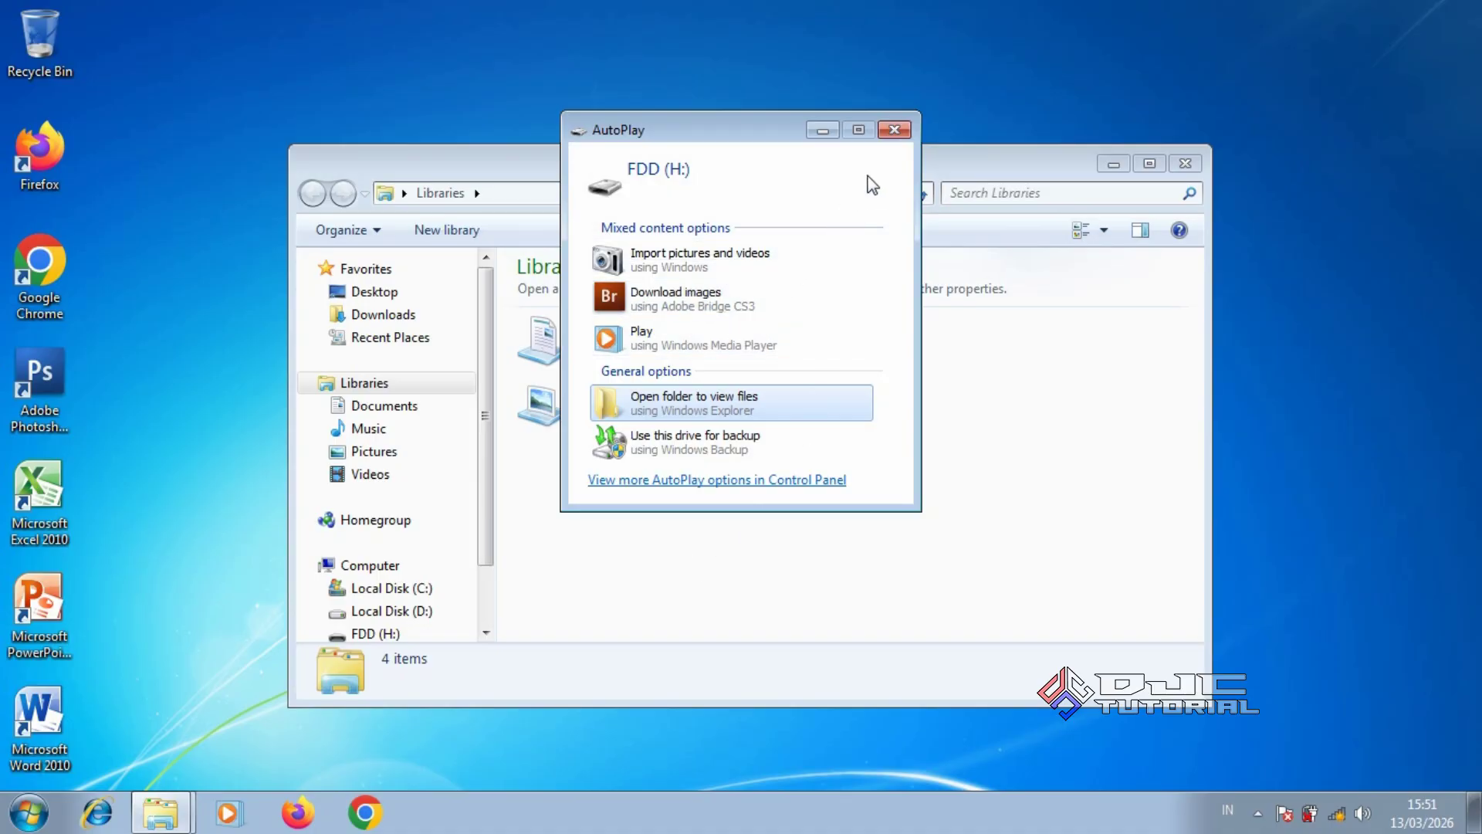
left_click(894, 131)
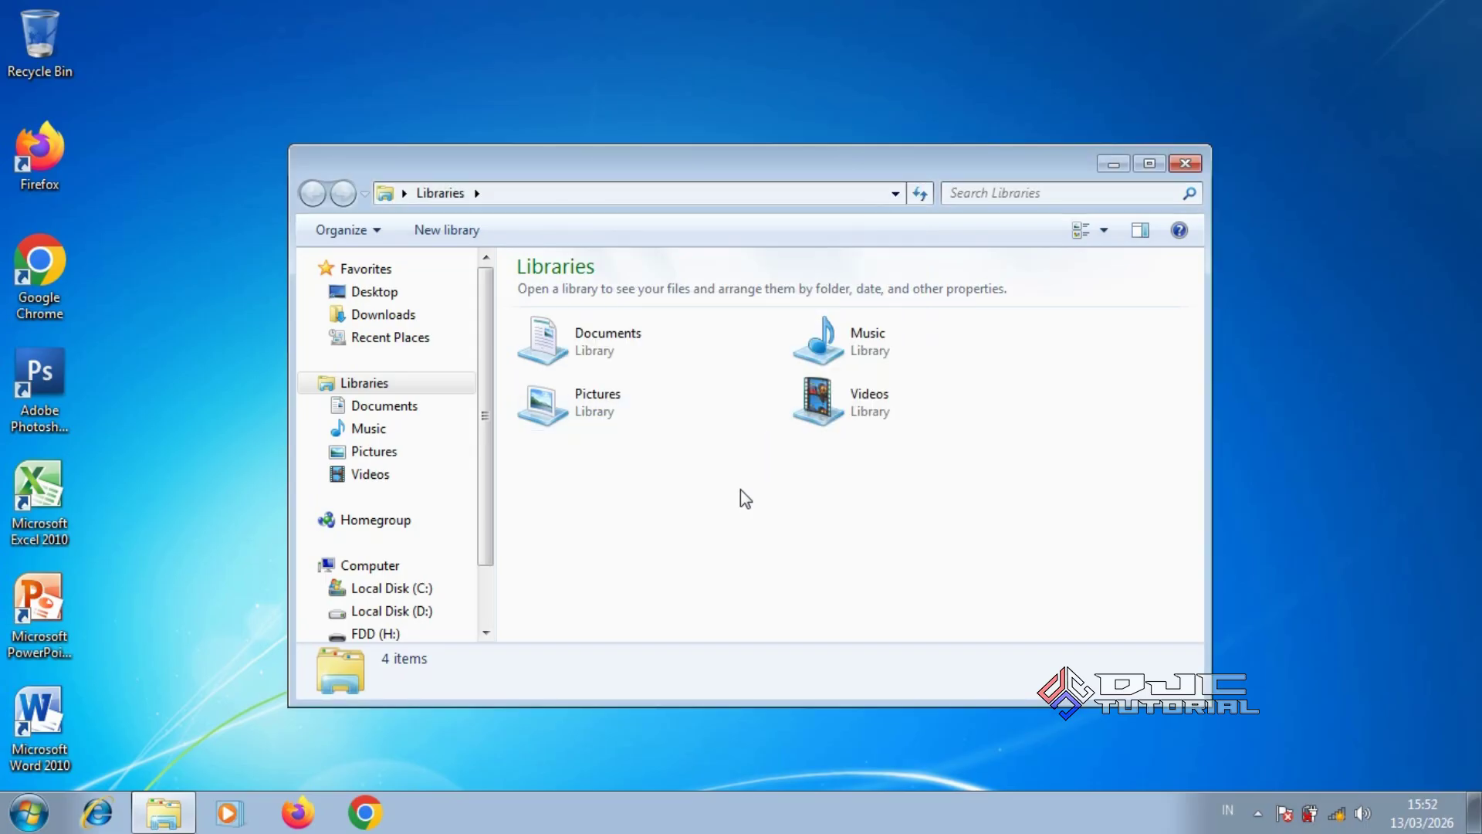
left_click(375, 633)
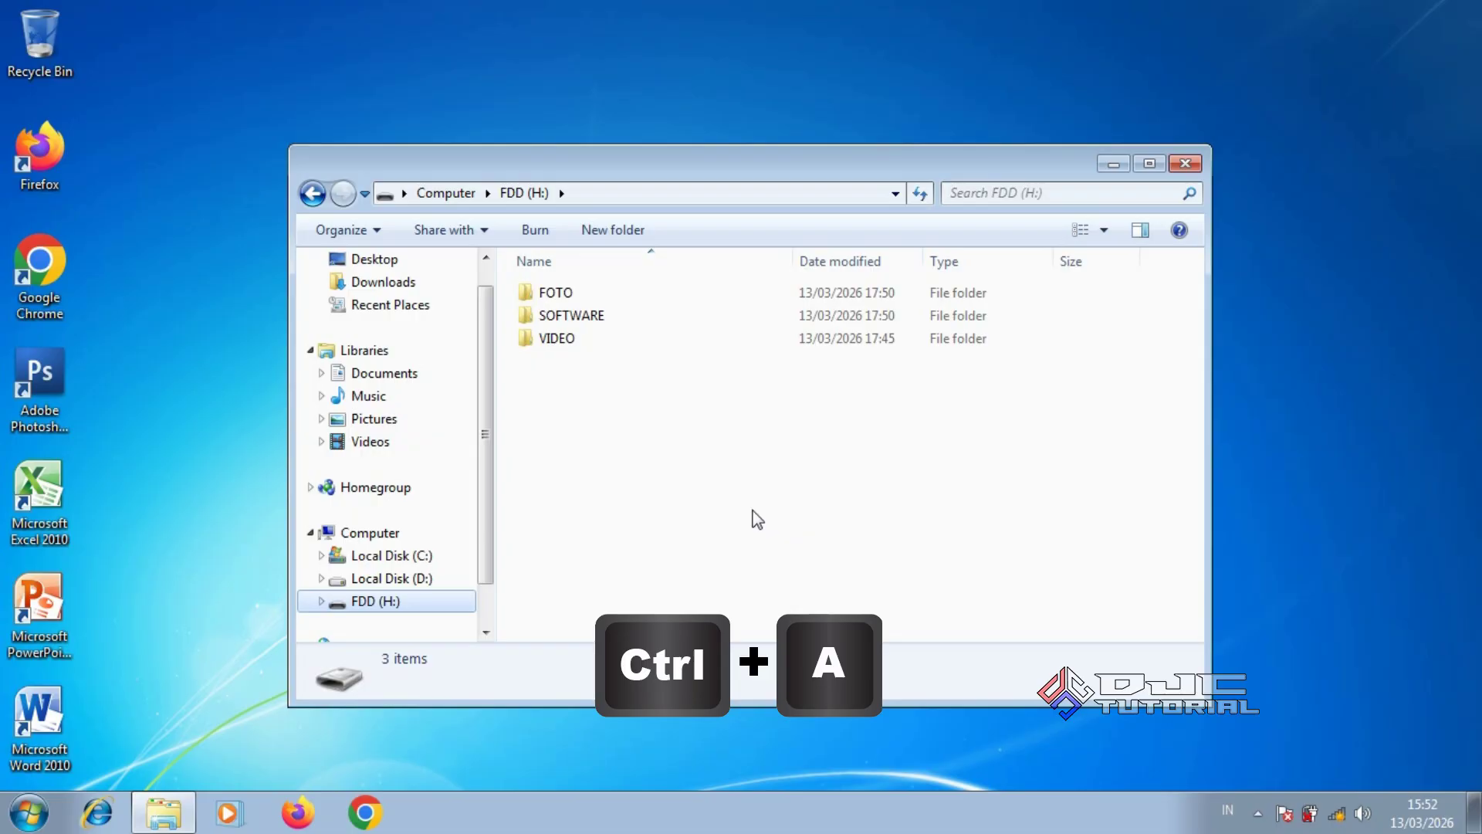
Copy the FOTO, SOFTWARE and VIDEO folders from FDD (H:), then go to Local Disk (D:)
key("ctrl+a")
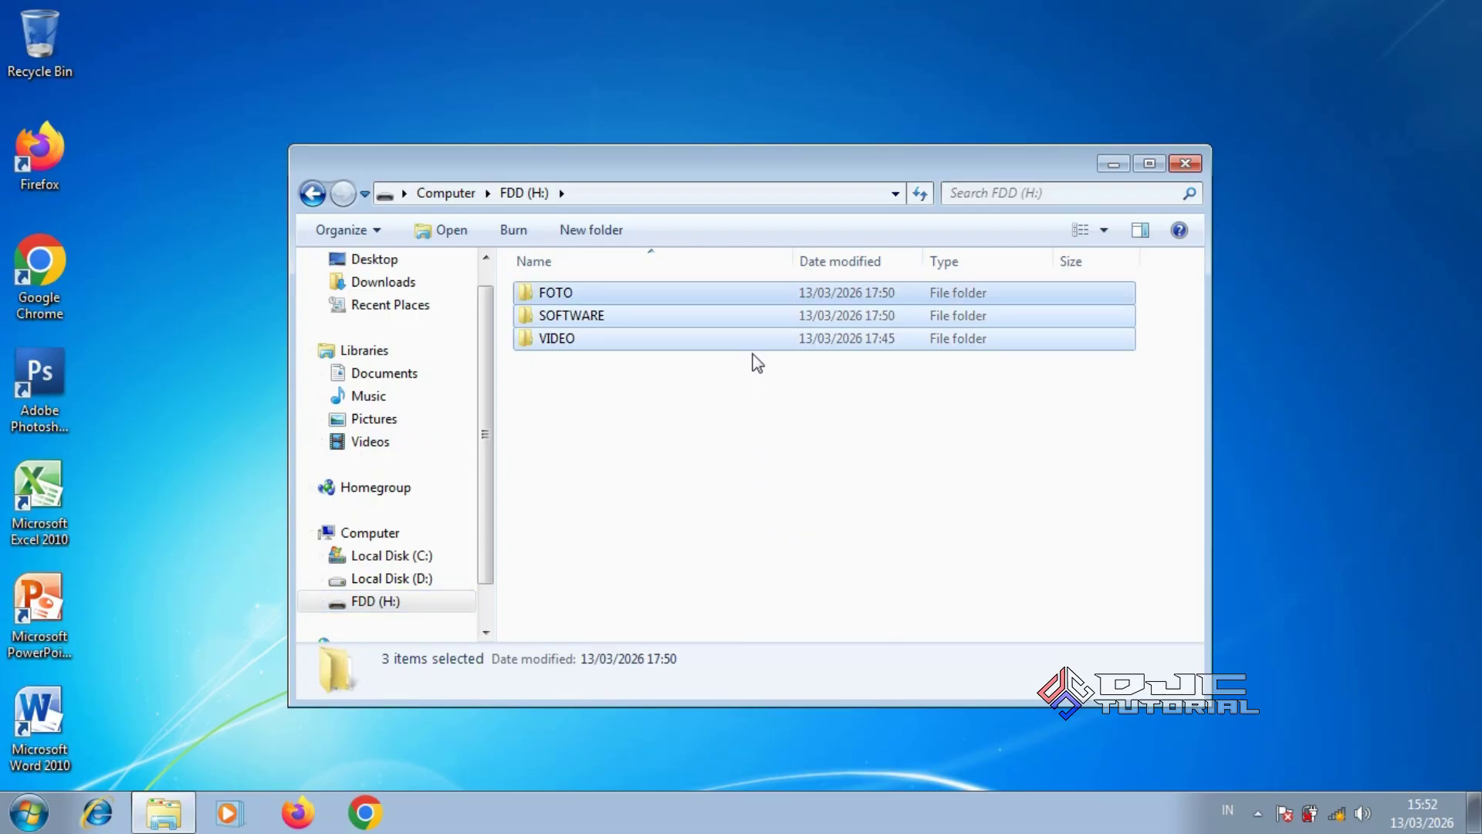
right_click(756, 338)
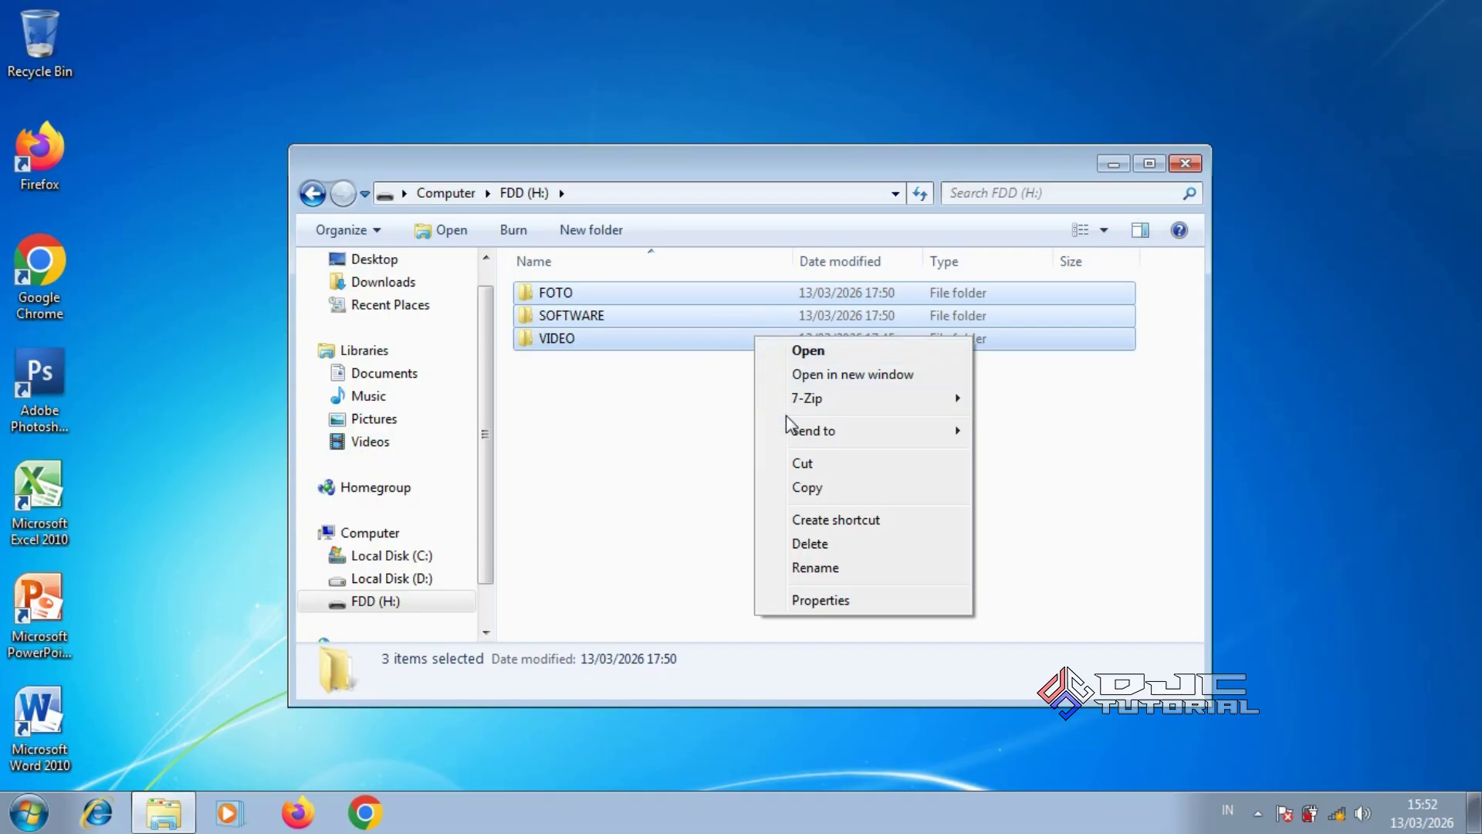
left_click(808, 487)
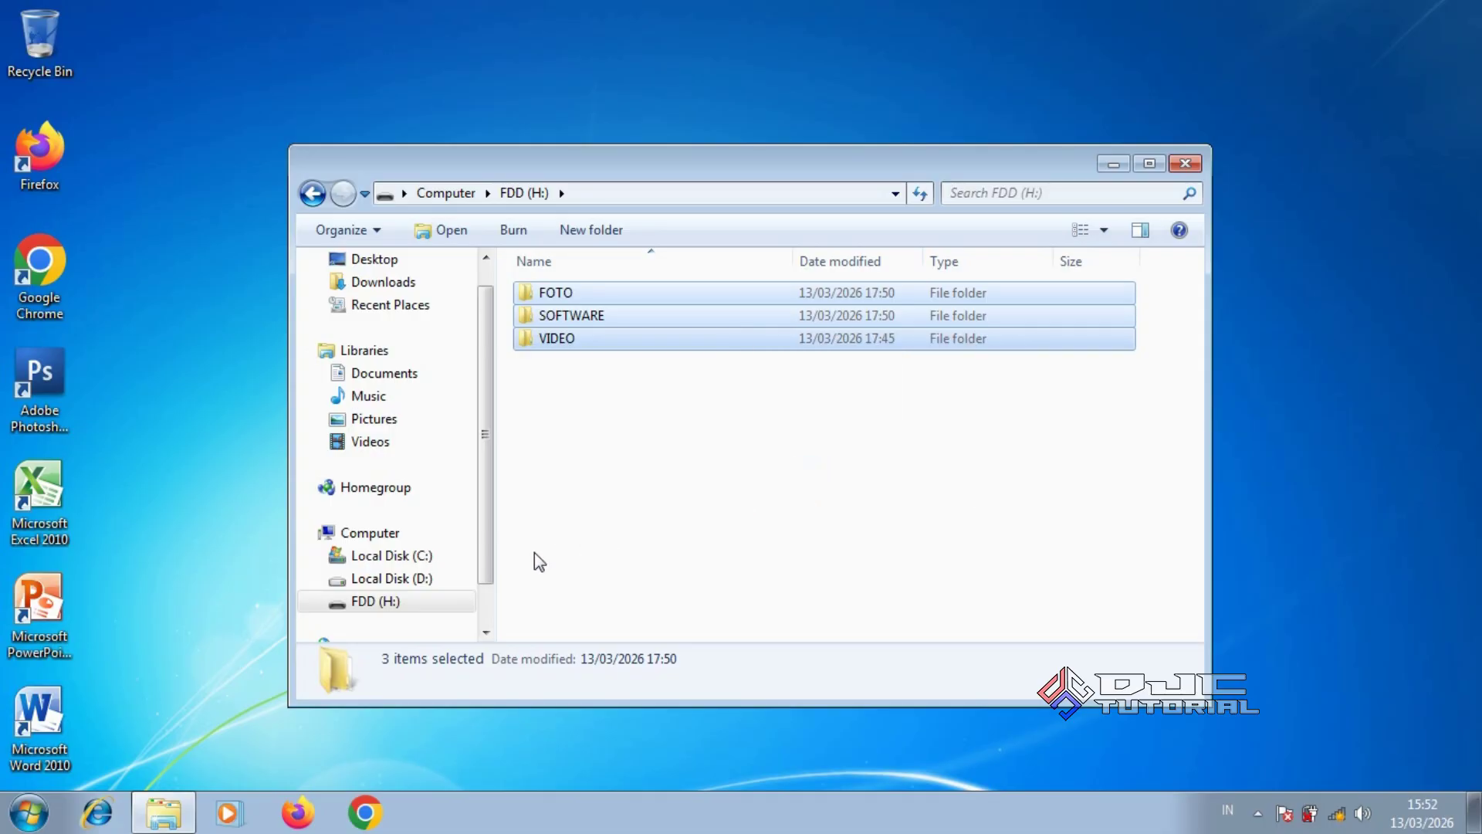
left_click(438, 577)
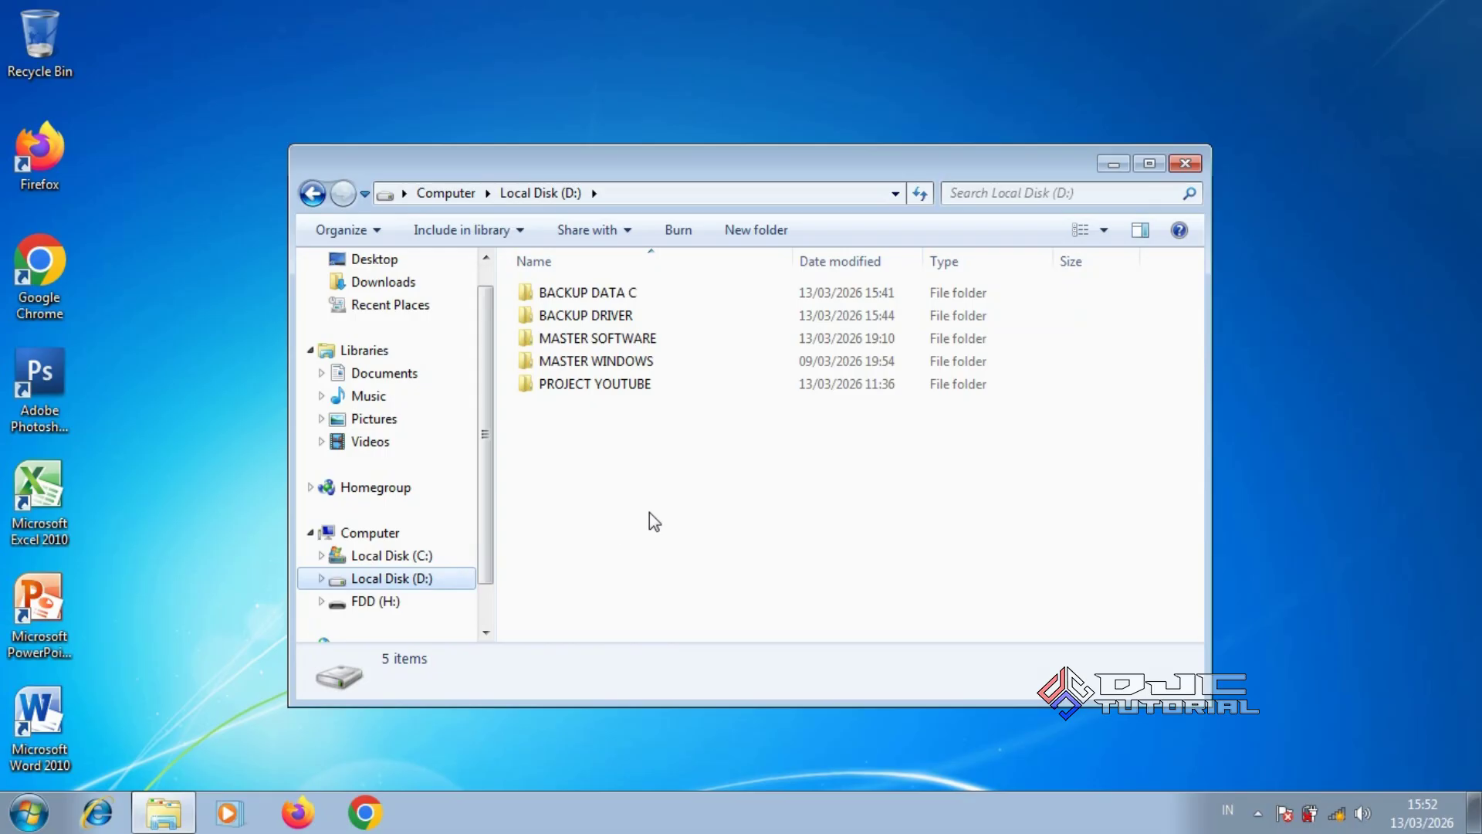
Create a new folder named 'BACKUP DATA FDD' on Local Disk (D:)
right_click(698, 494)
mouse_move(815, 450)
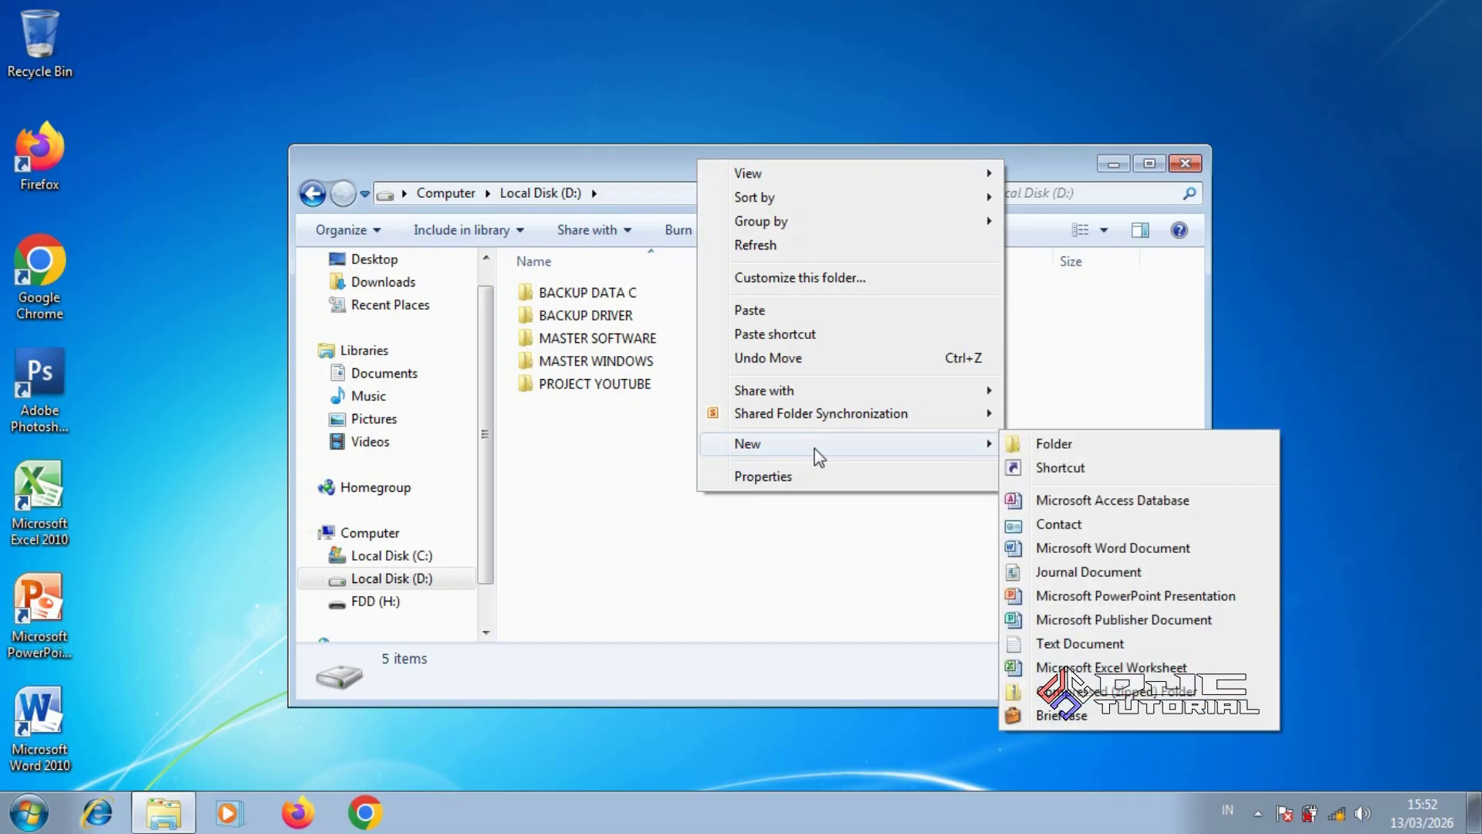
left_click(1026, 449)
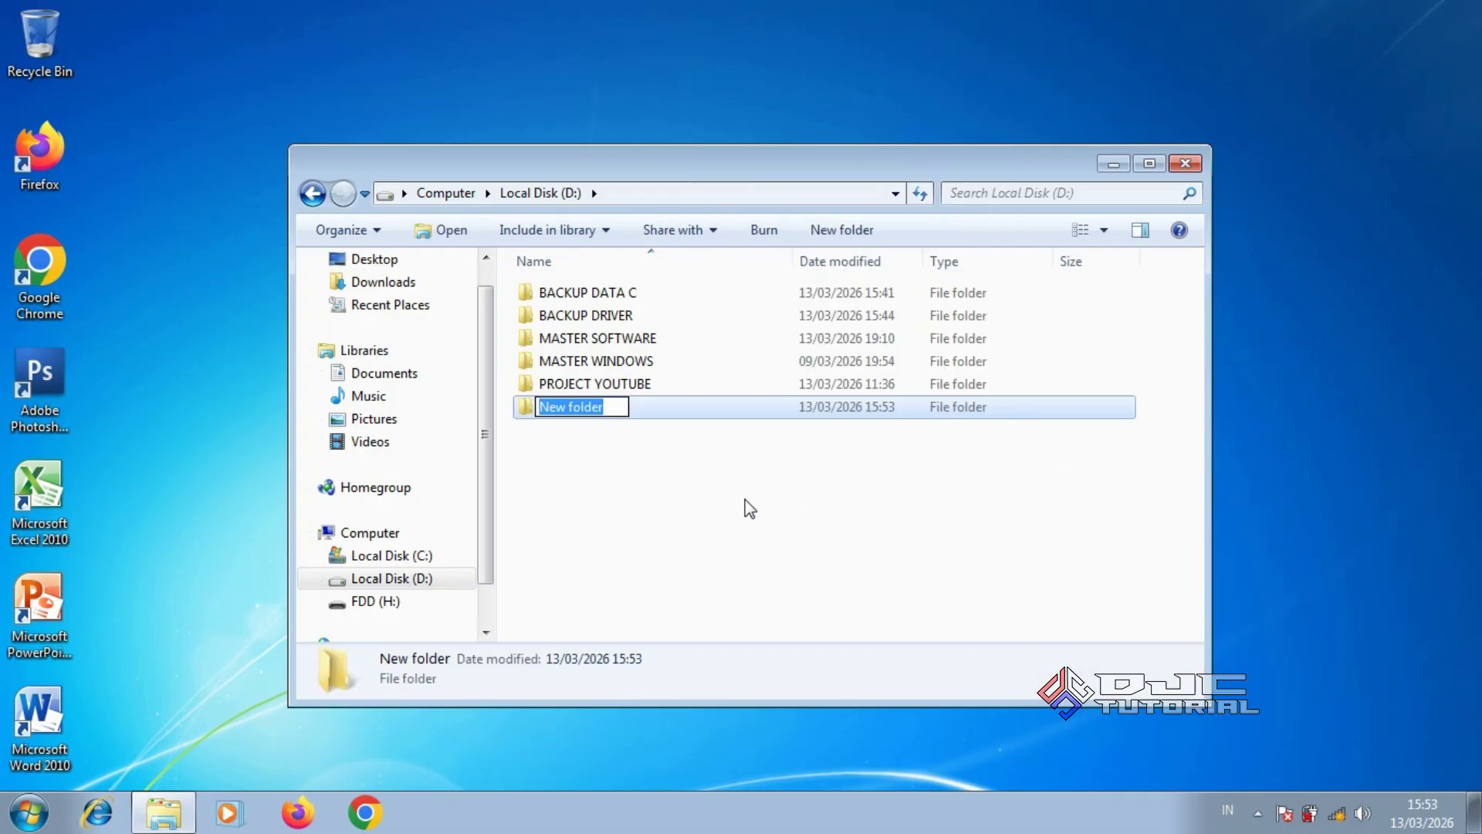
type("BACKU")
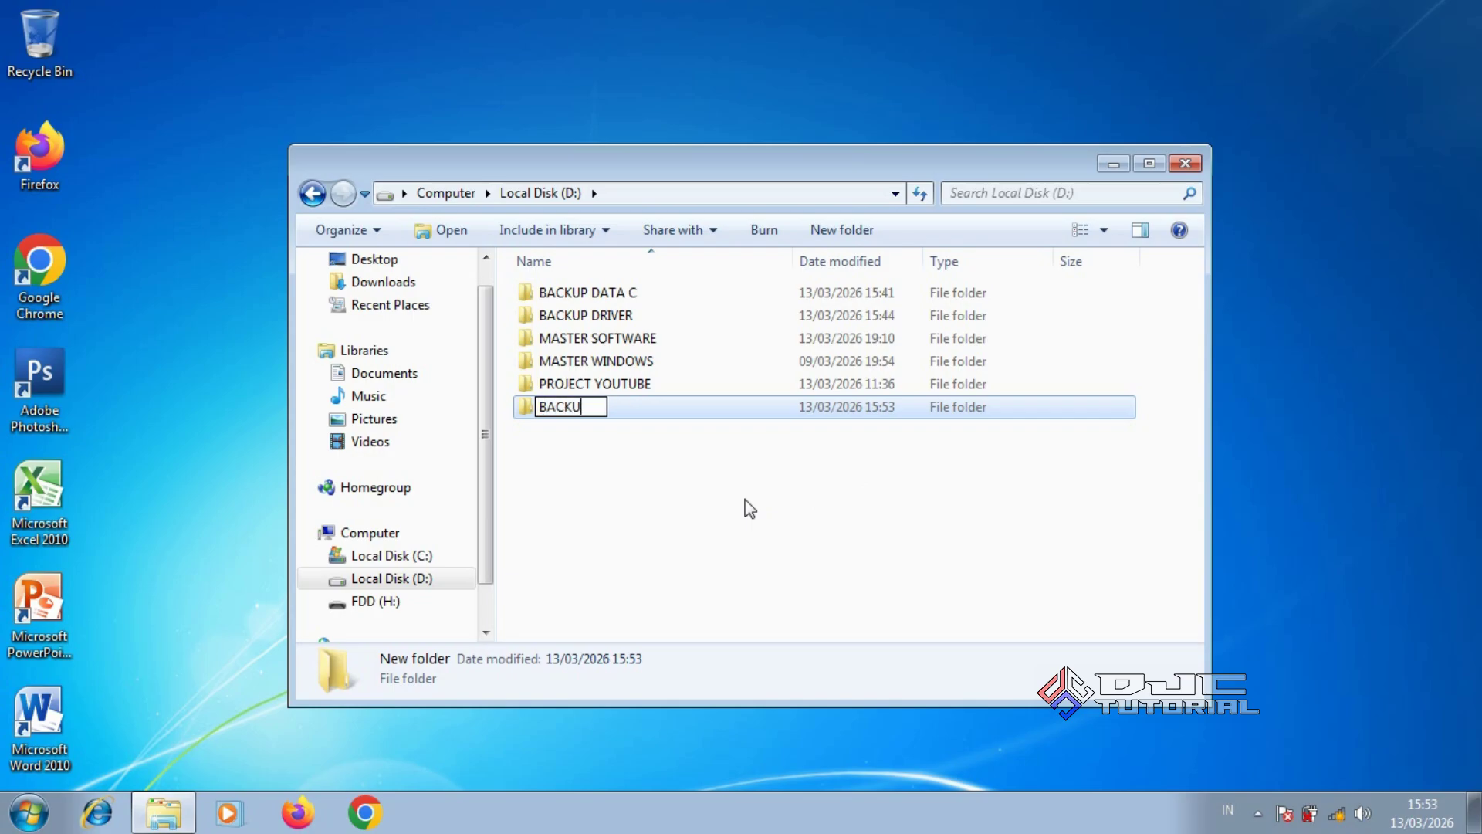
type("P DATA FDD")
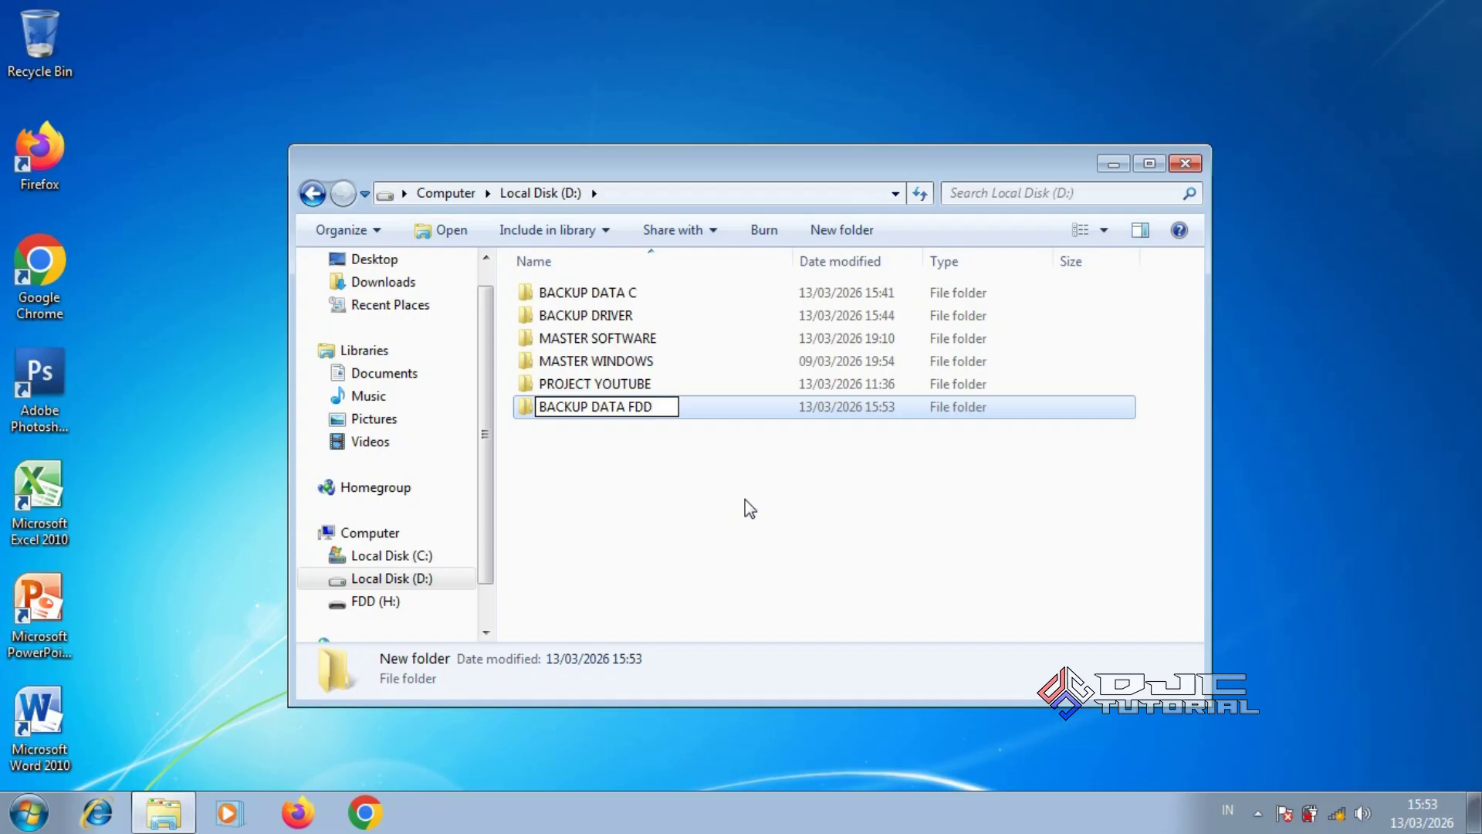
left_click(713, 485)
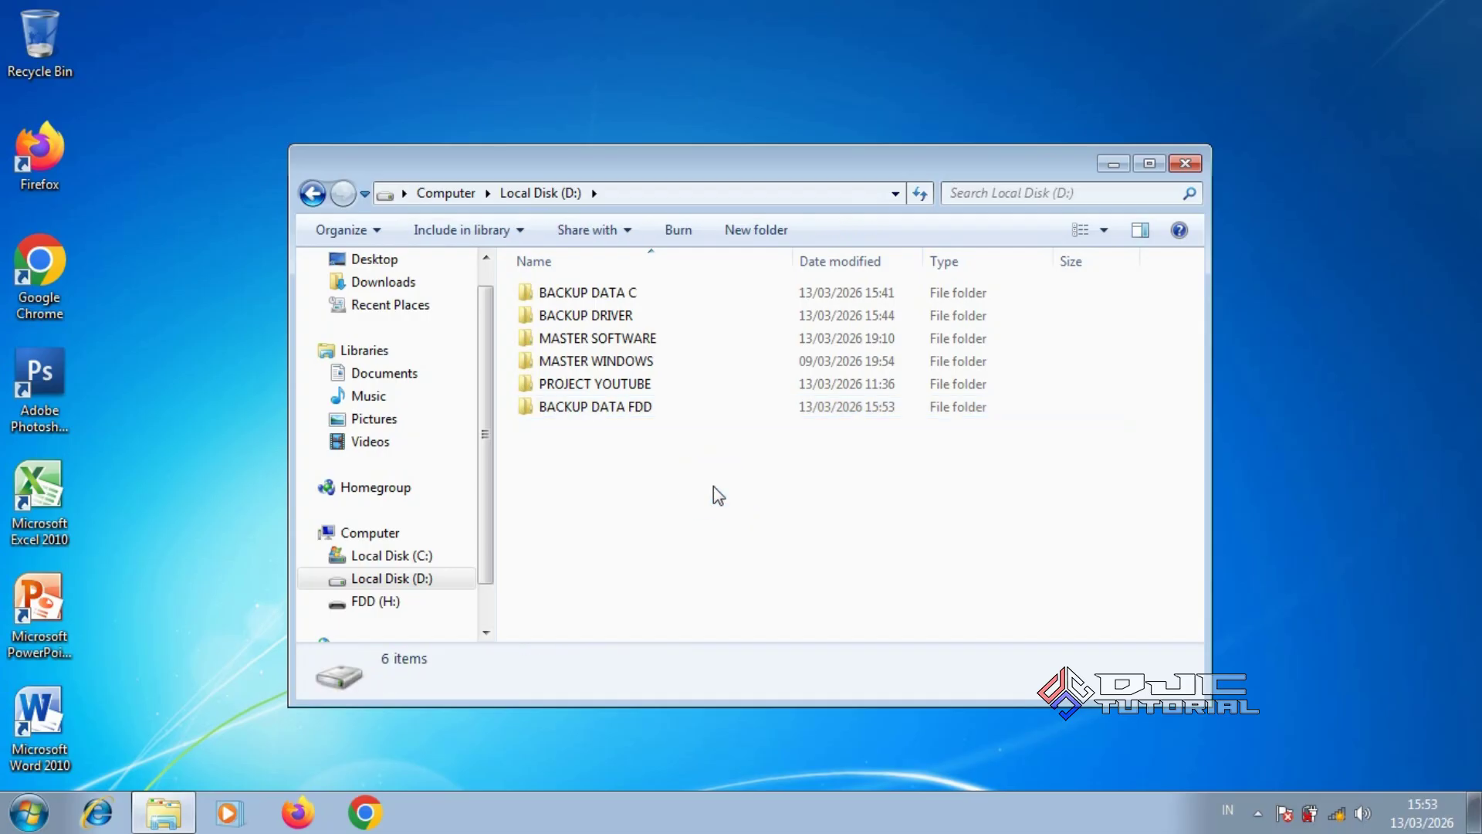
Paste the copied FOTO, SOFTWARE and VIDEO folders into BACKUP DATA FDD
left_click(660, 406)
double_click(661, 406)
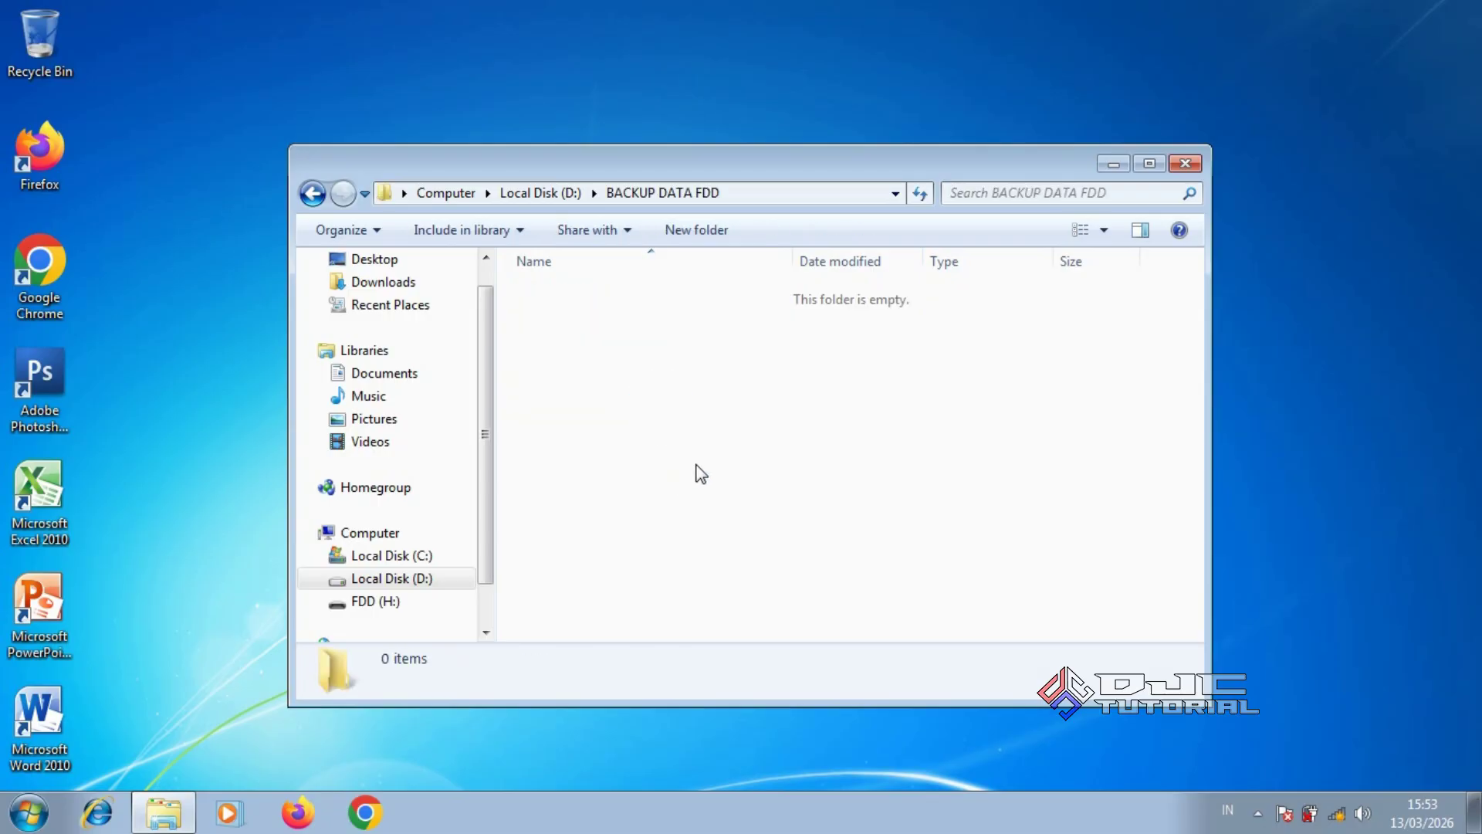
right_click(722, 450)
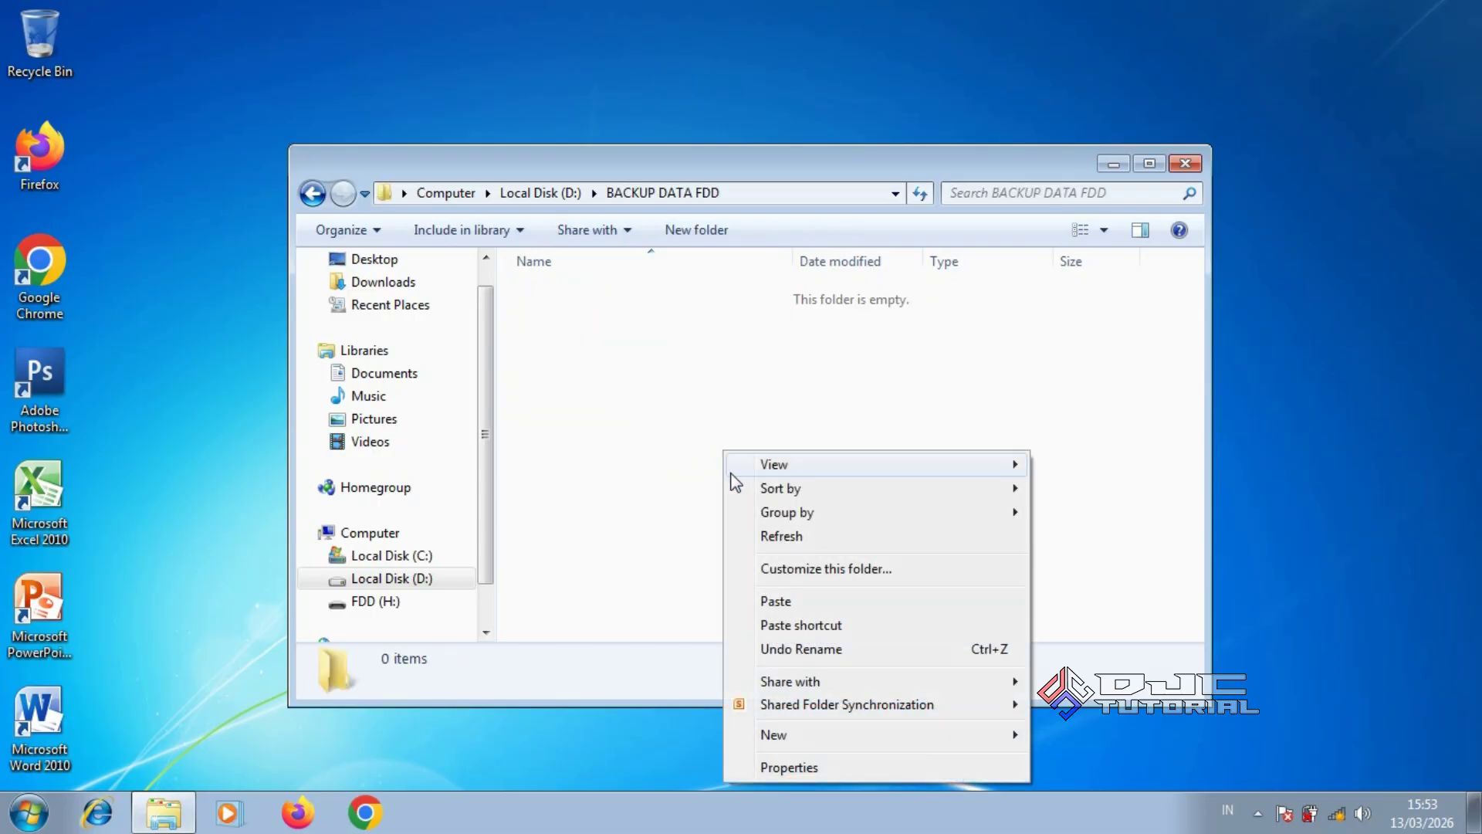
left_click(779, 603)
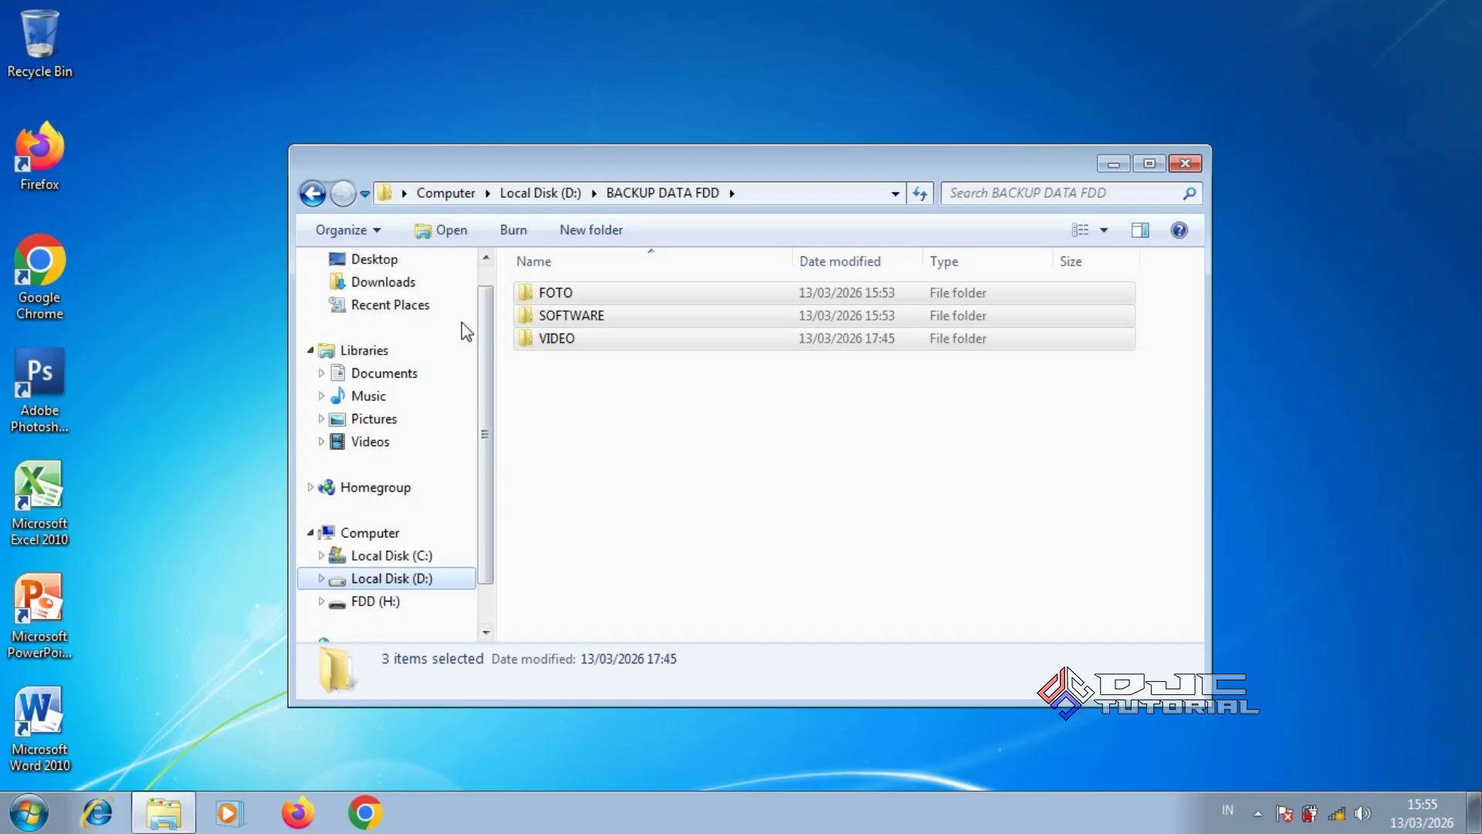
Run rufus-3.22p from Downloads as administrator and approve the UAC prompt
left_click(404, 287)
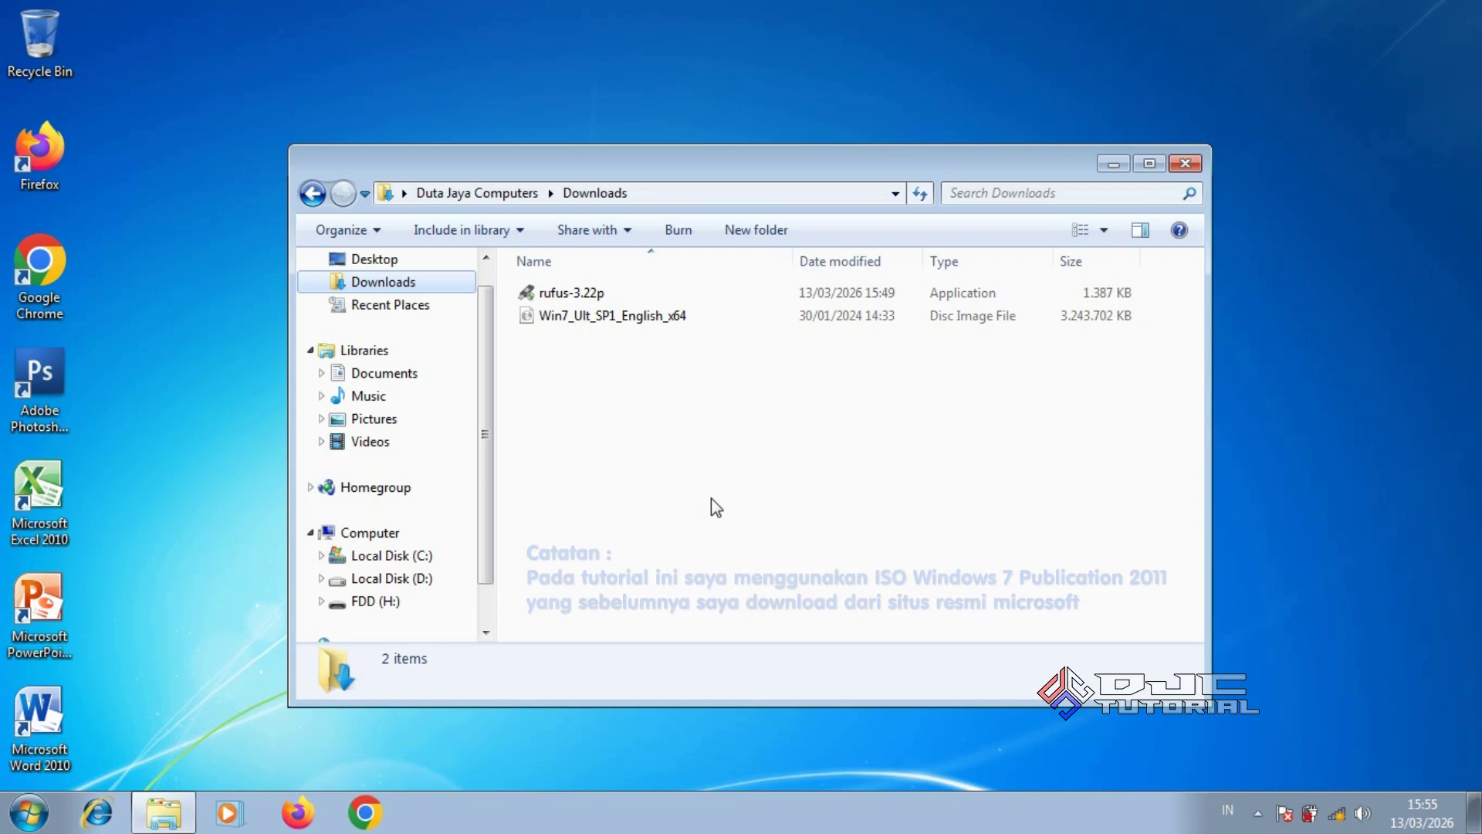
left_click(631, 293)
right_click(631, 295)
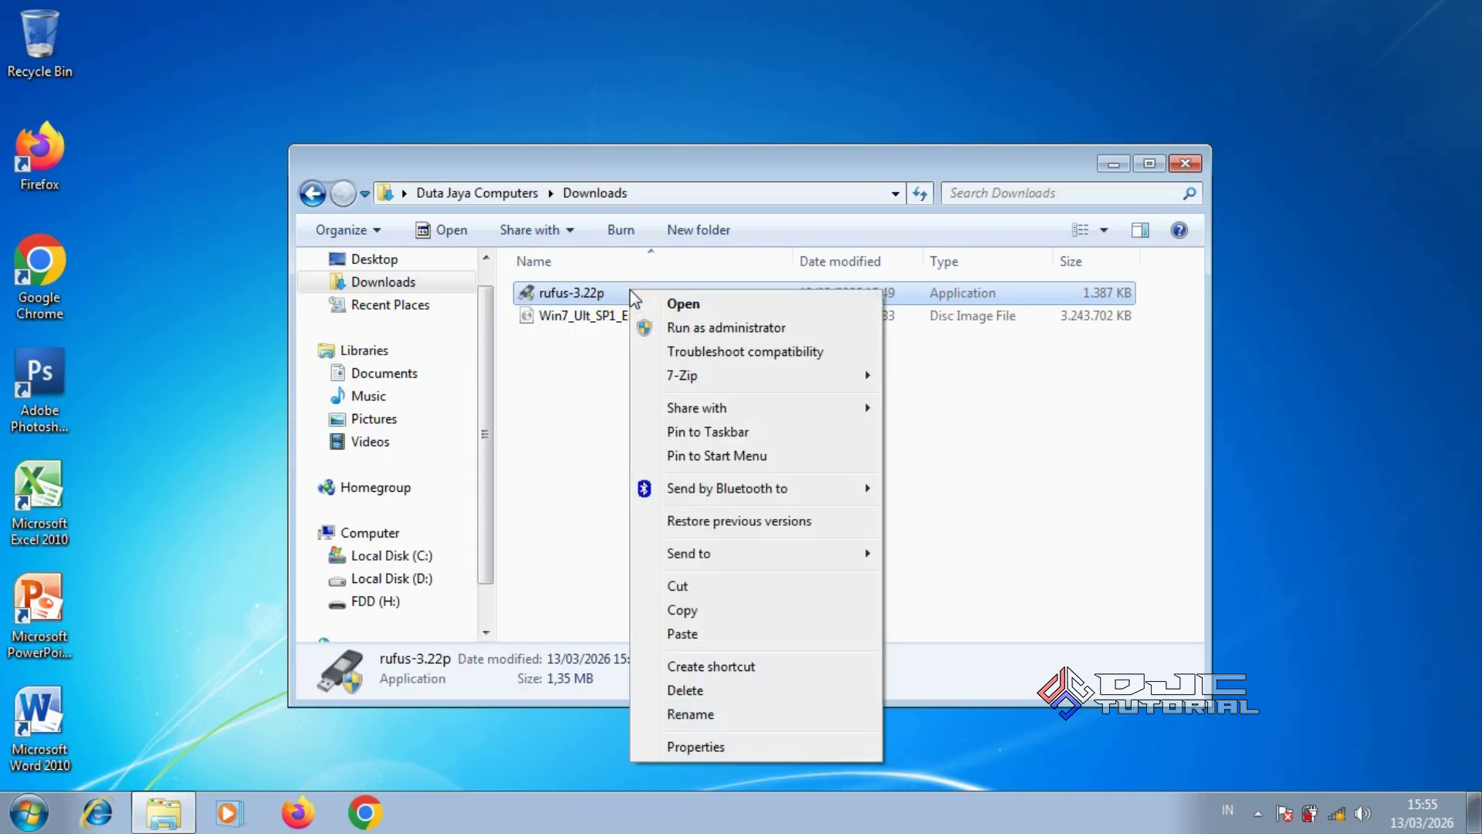
left_click(689, 329)
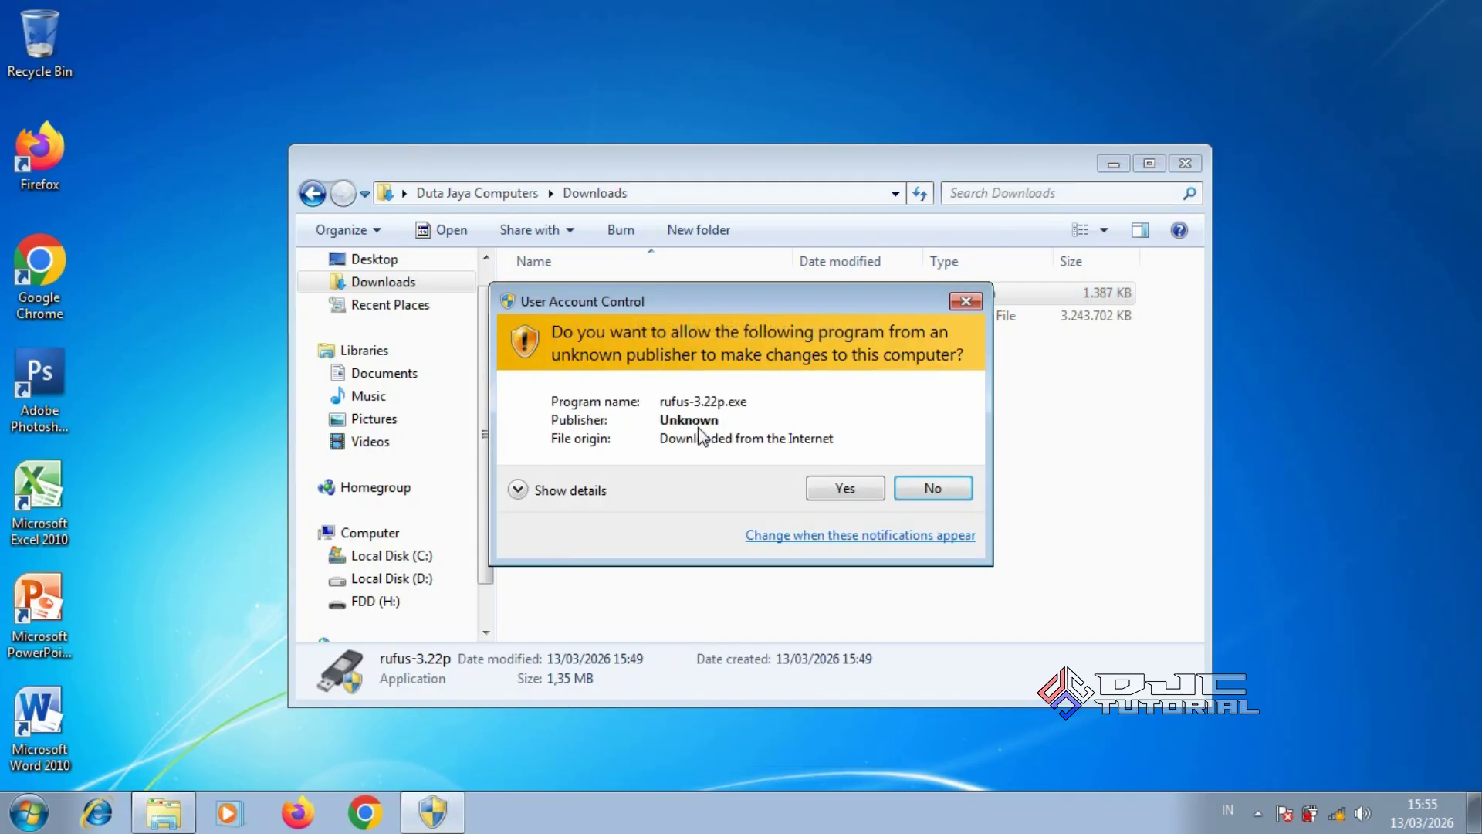
left_click(822, 489)
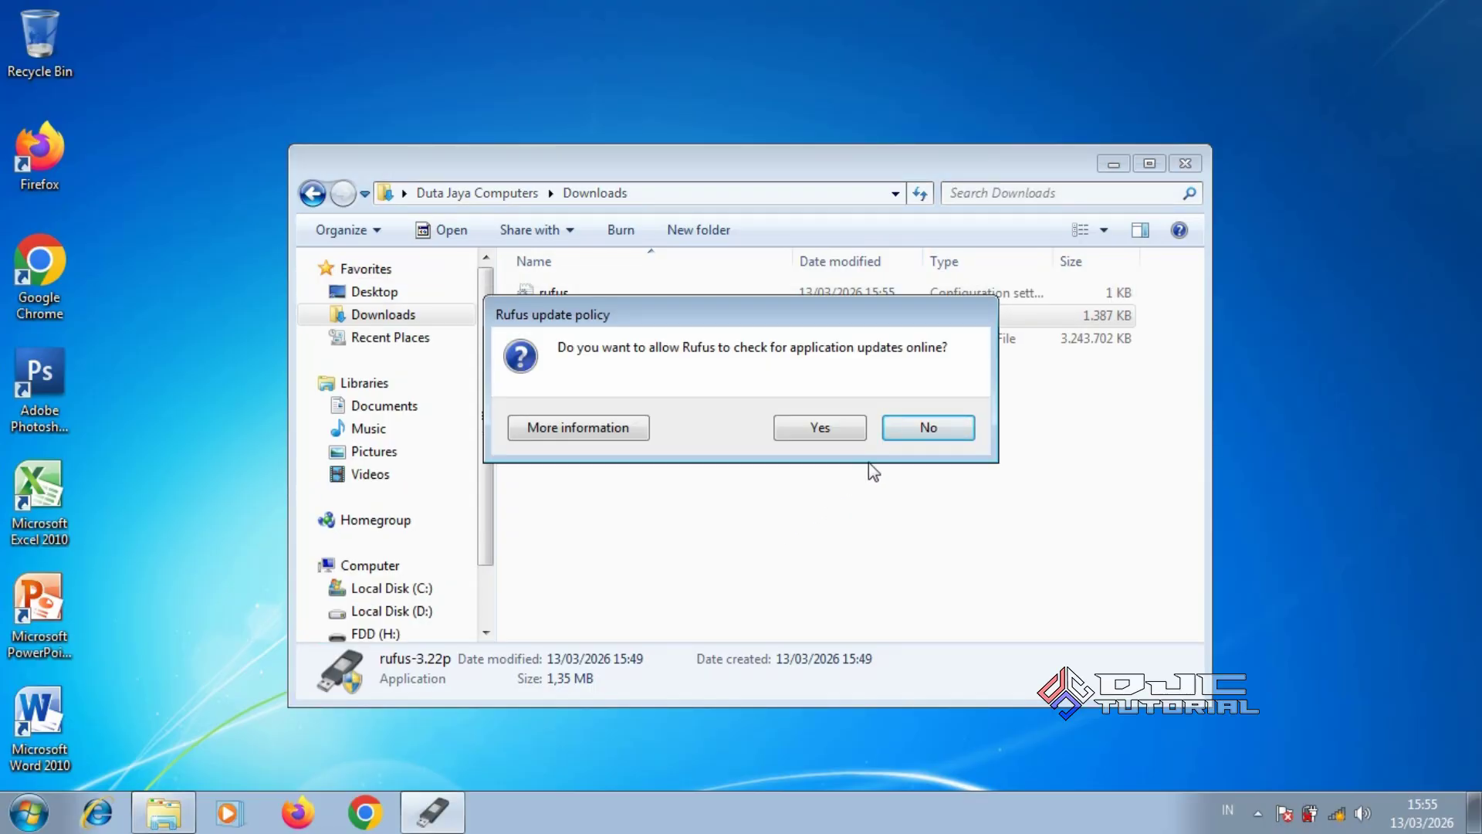
Decline Rufus update checks and load Win7_Ult_SP1_English_x64.iso as the boot image
left_click(914, 428)
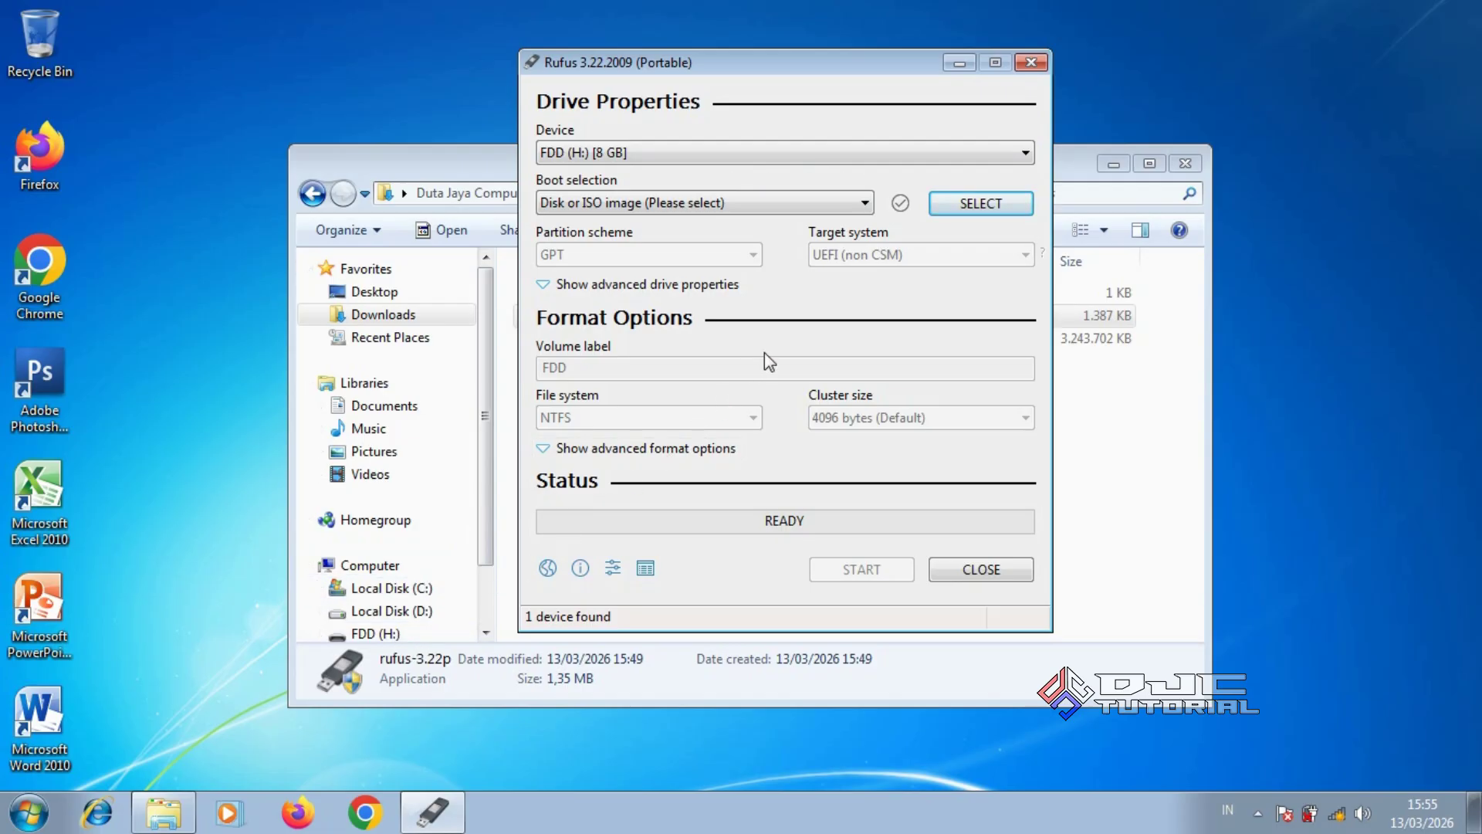
left_click(948, 213)
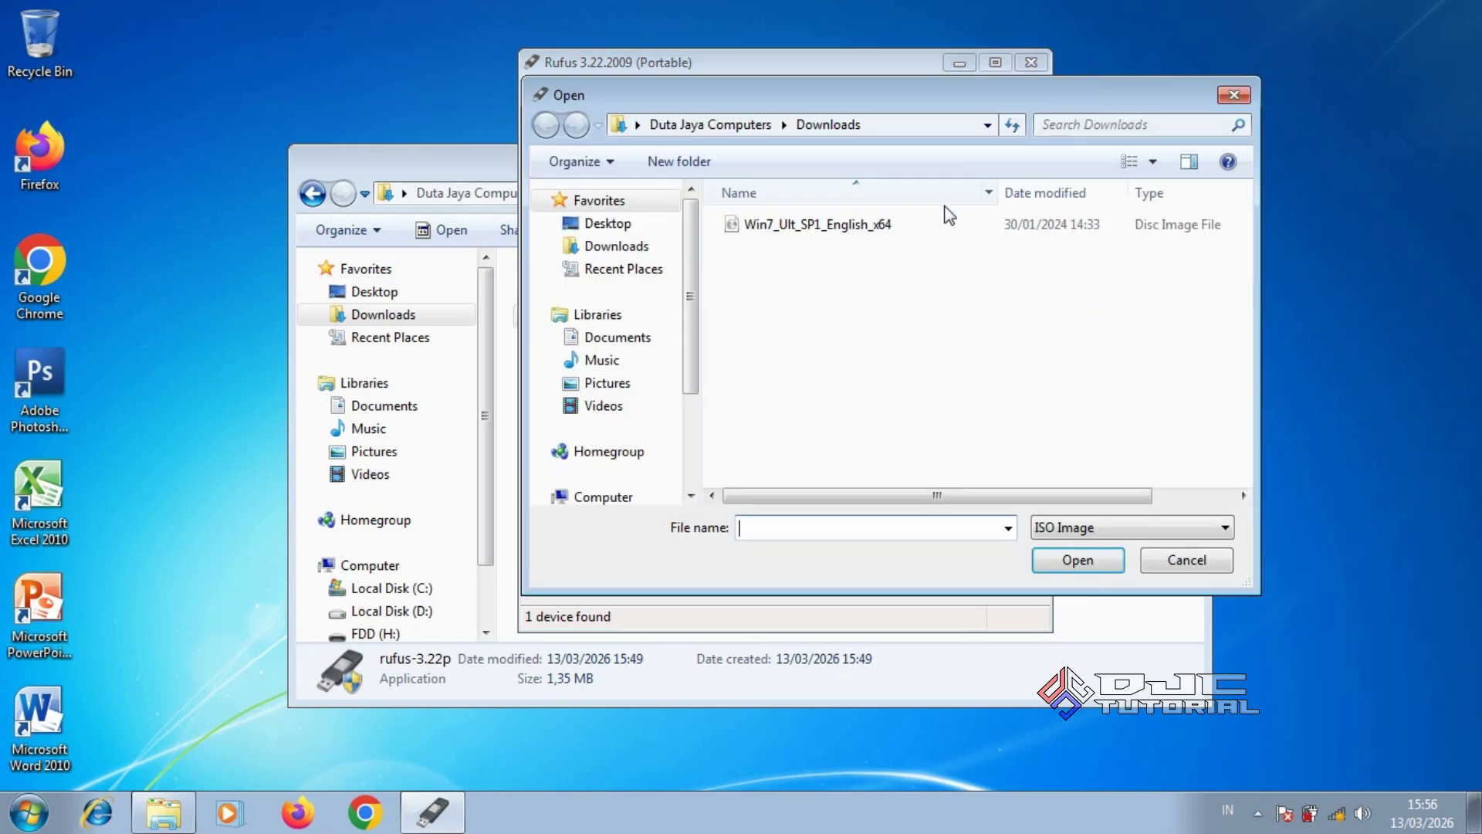
left_click(878, 238)
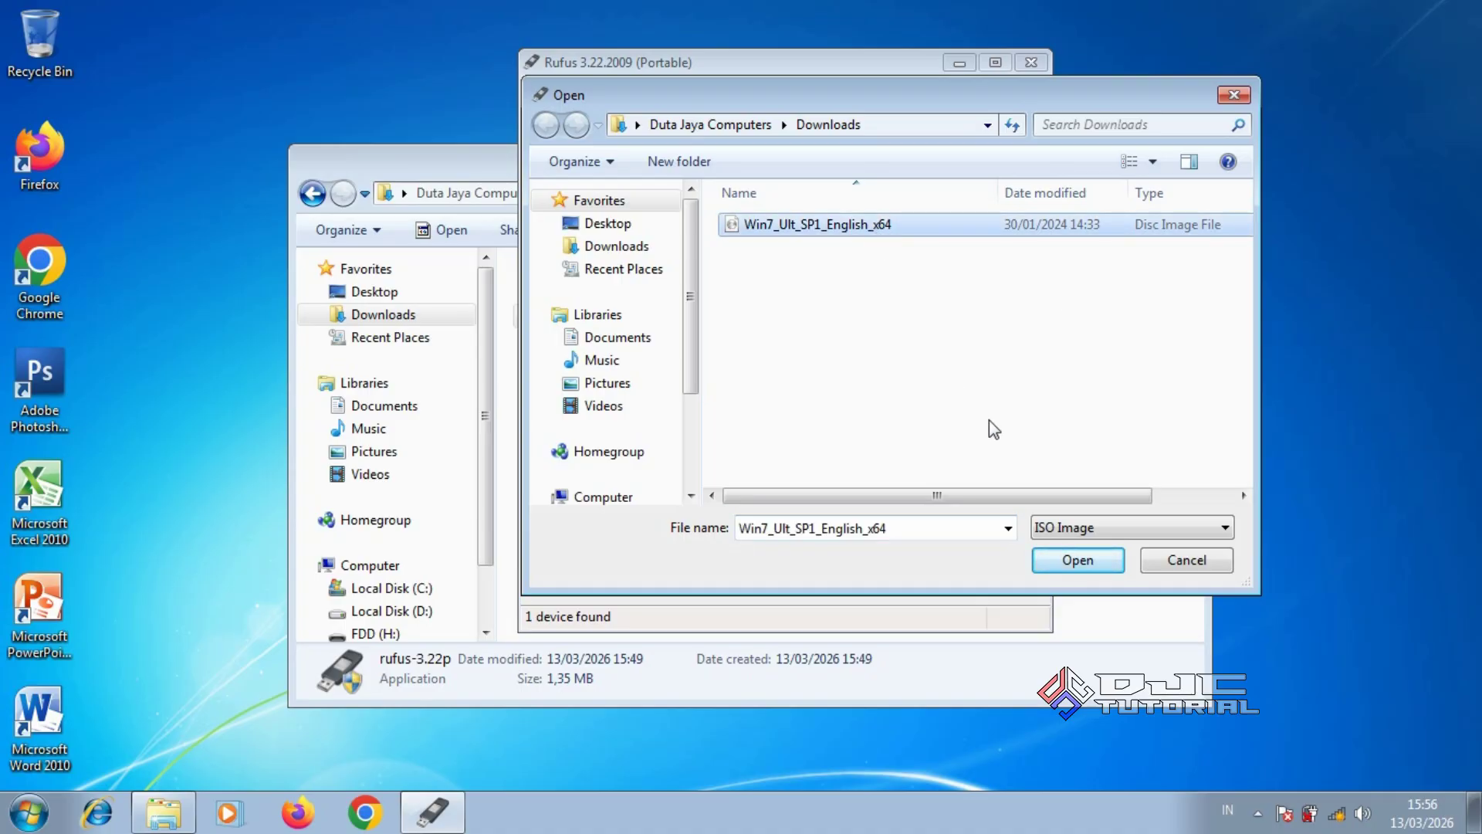
left_click(1041, 561)
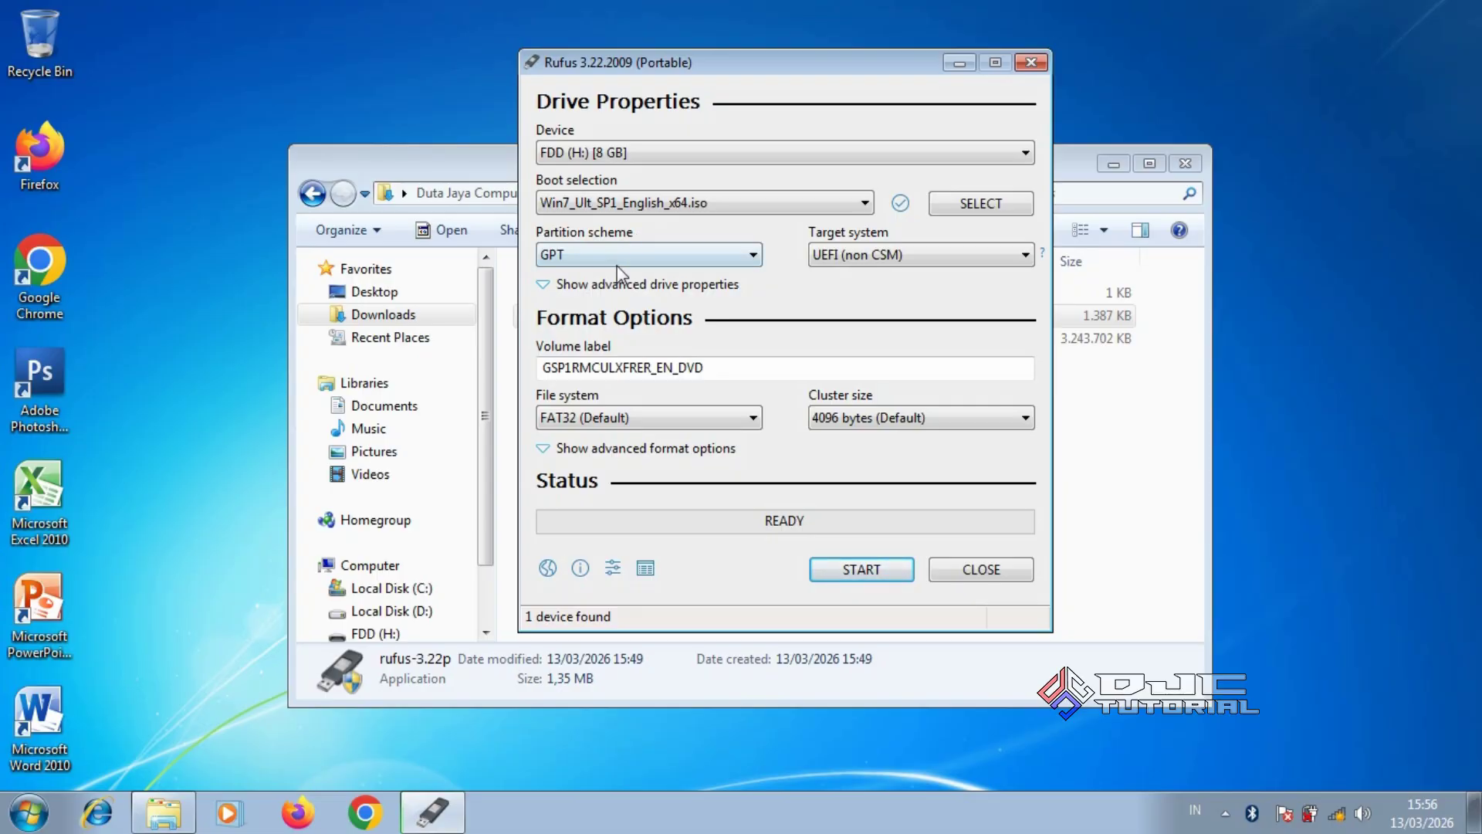
Open Computer Management from Computer's context menu and switch to Disk Management
left_click(393, 567)
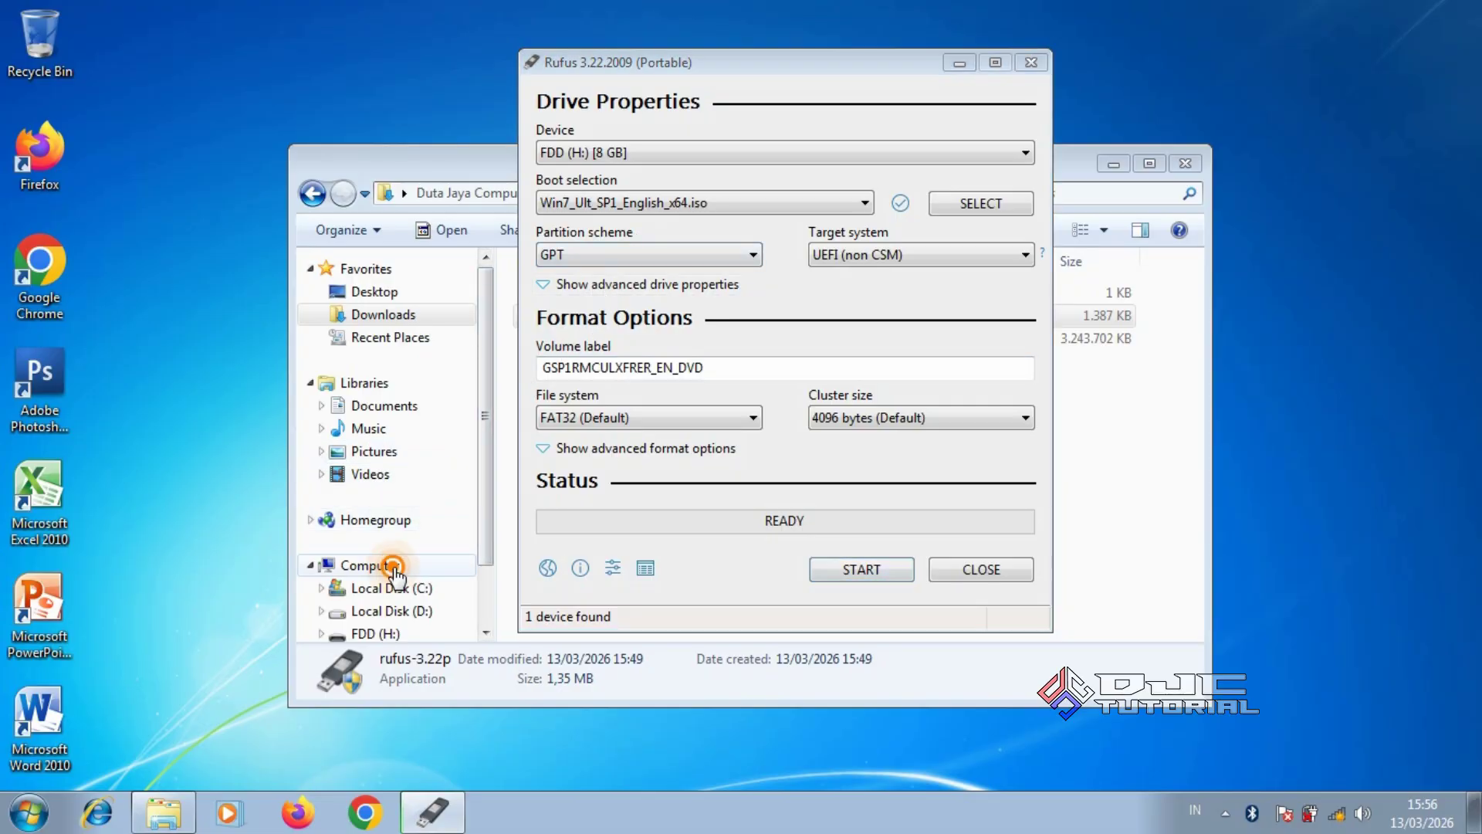
right_click(393, 567)
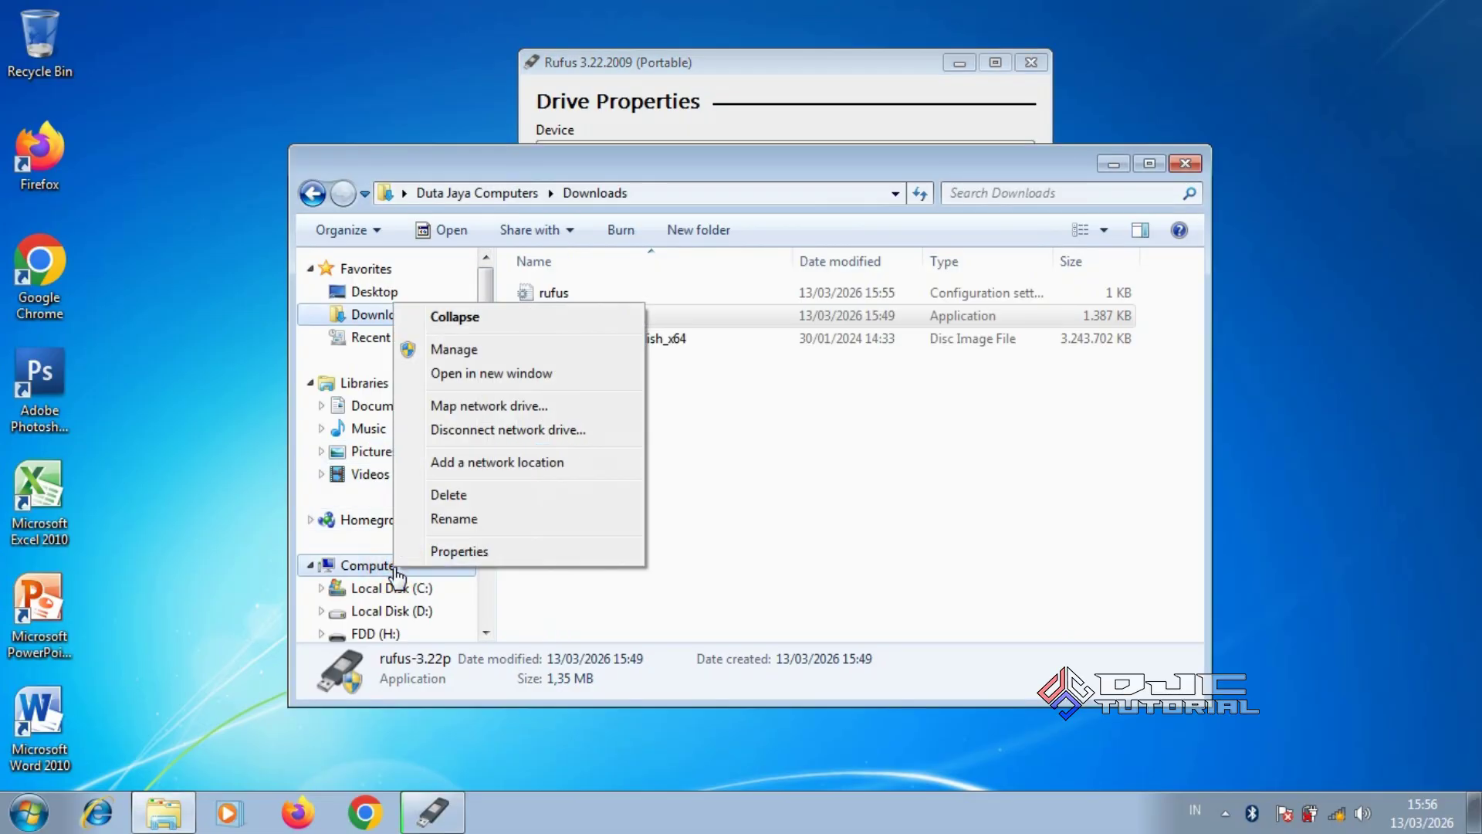
left_click(456, 349)
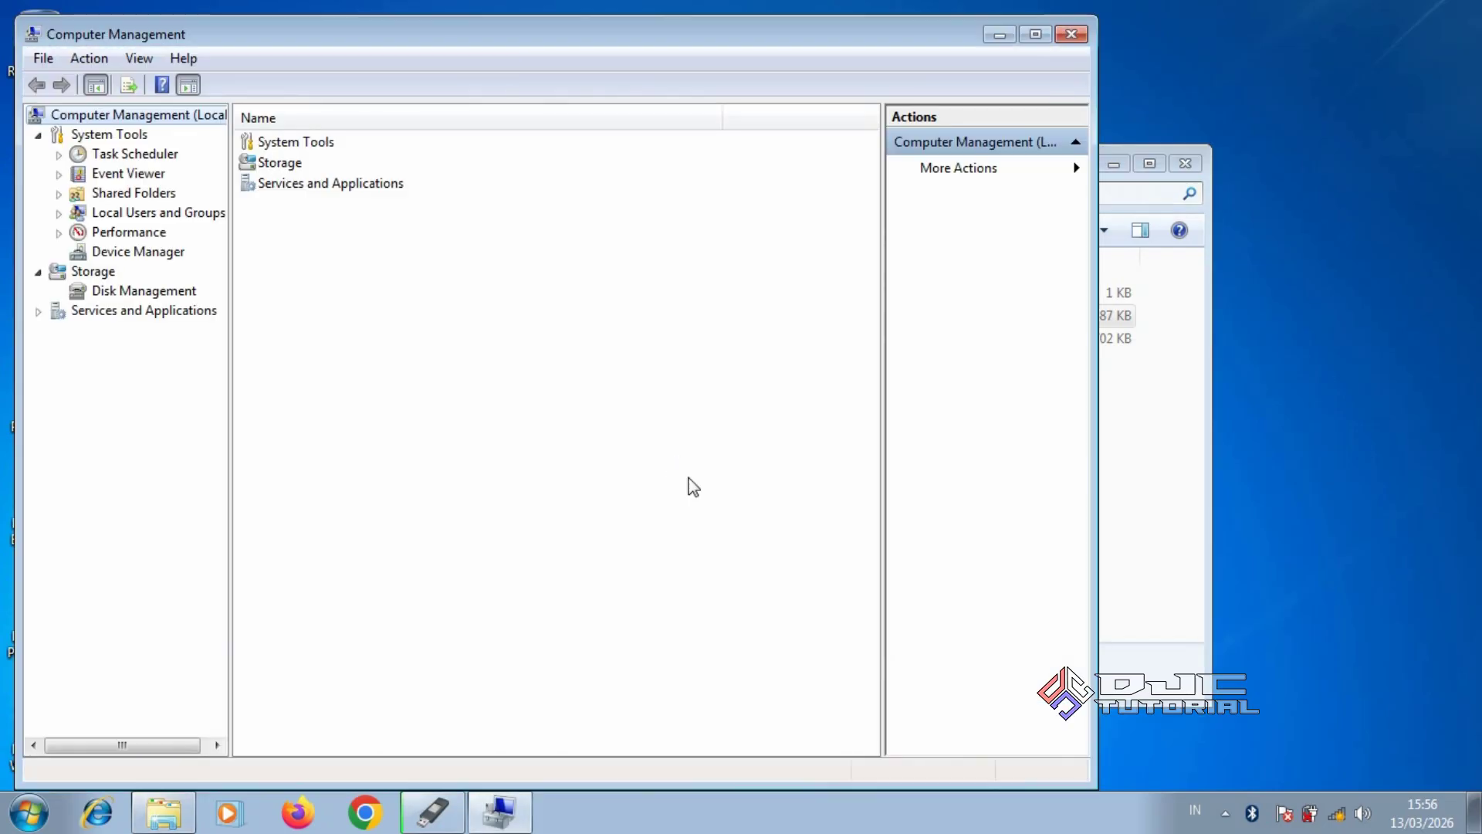
left_click(186, 294)
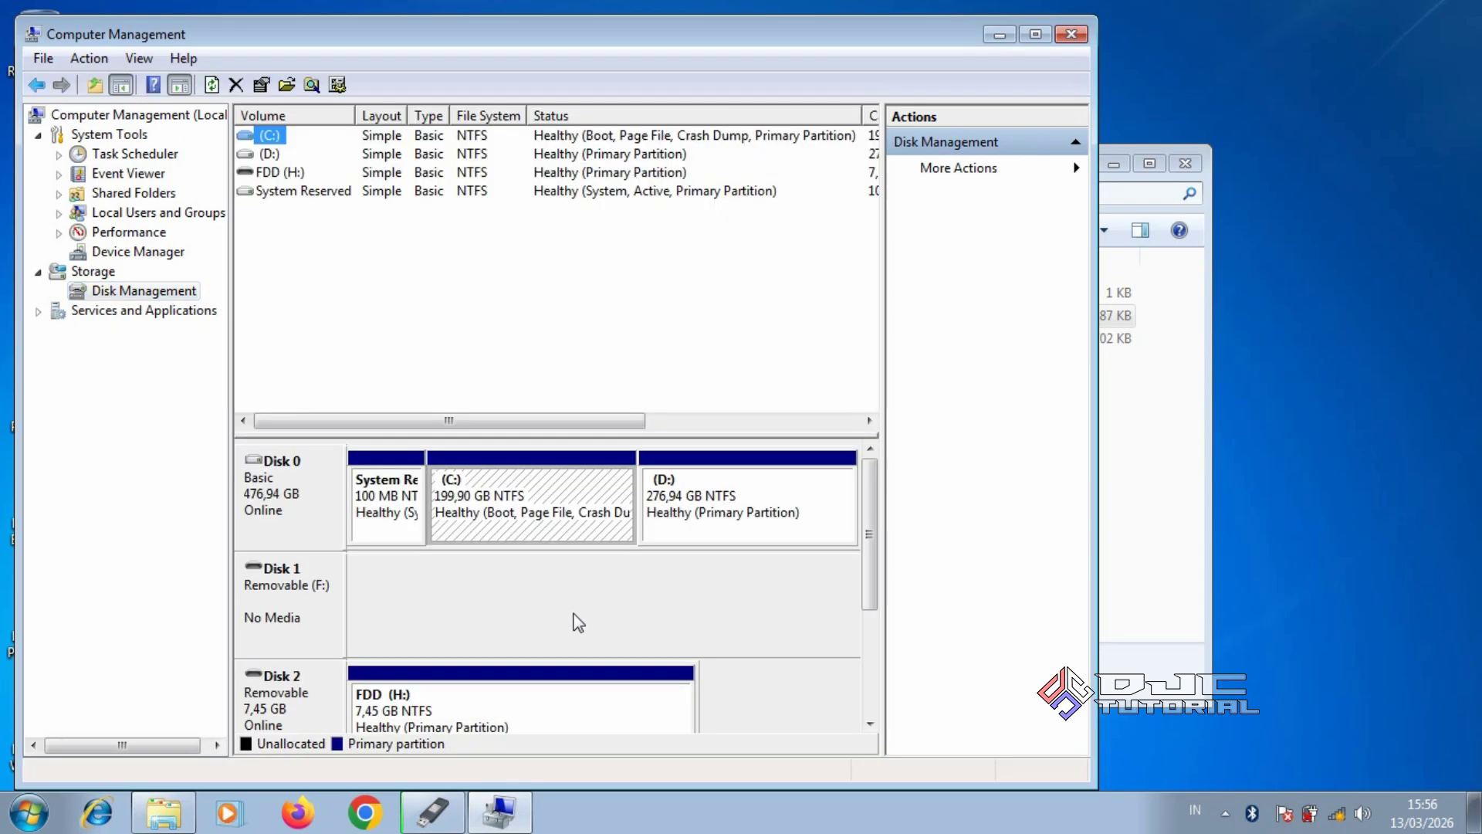
Confirm in Disk 0's Volumes properties that it uses MBR, then close Computer Management
left_click(313, 494)
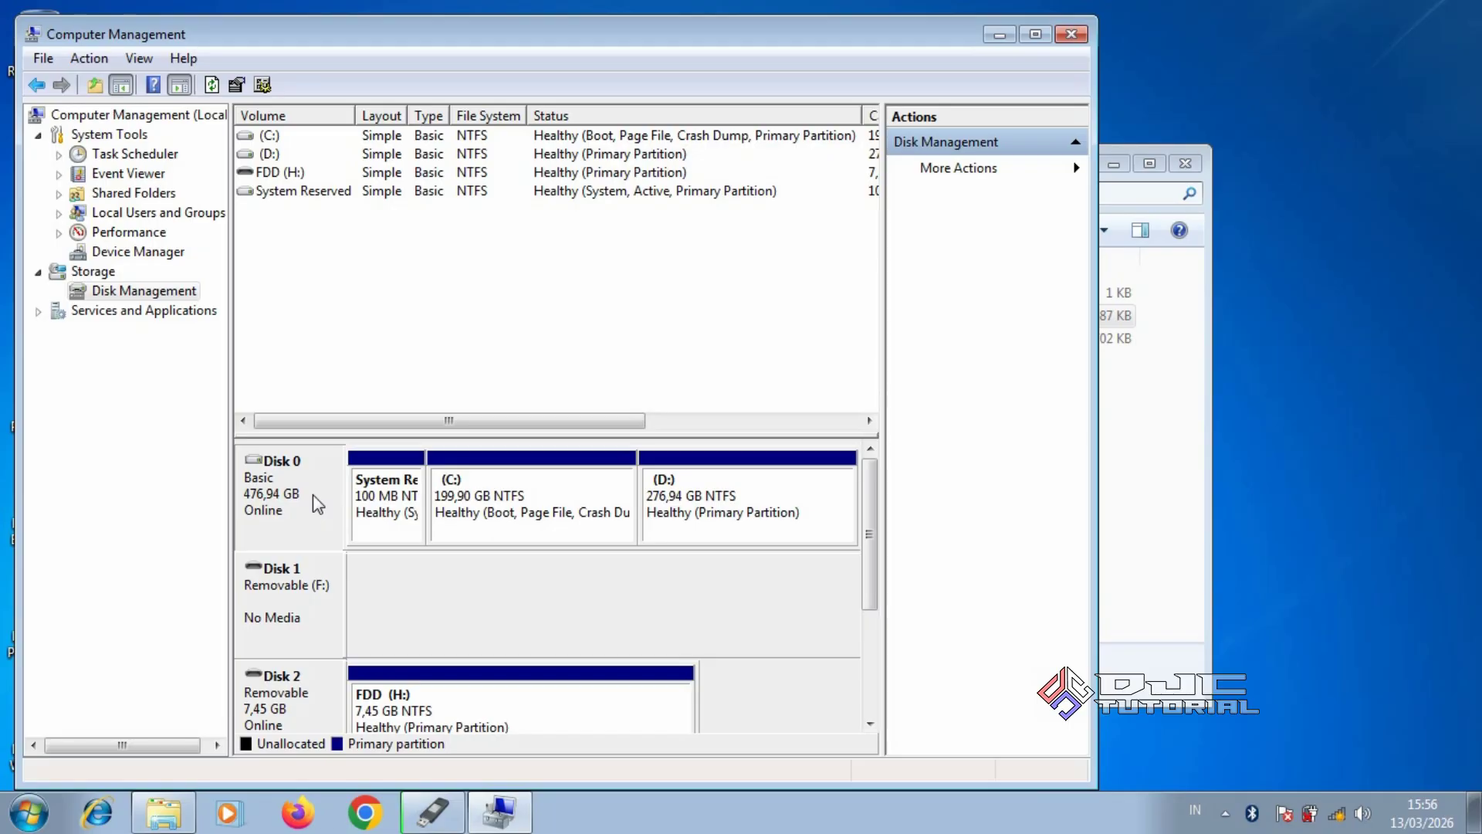
right_click(312, 494)
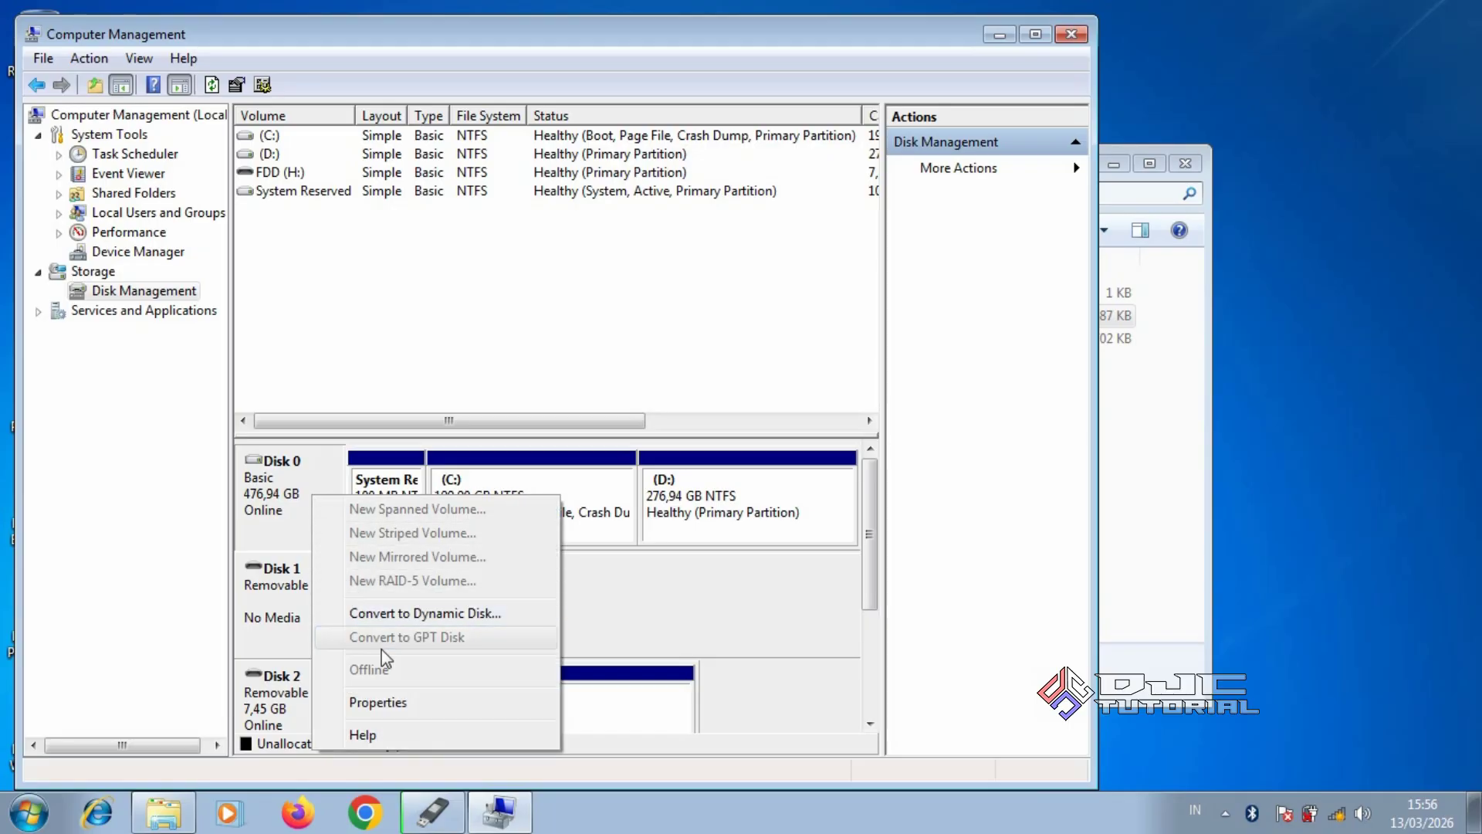
left_click(403, 703)
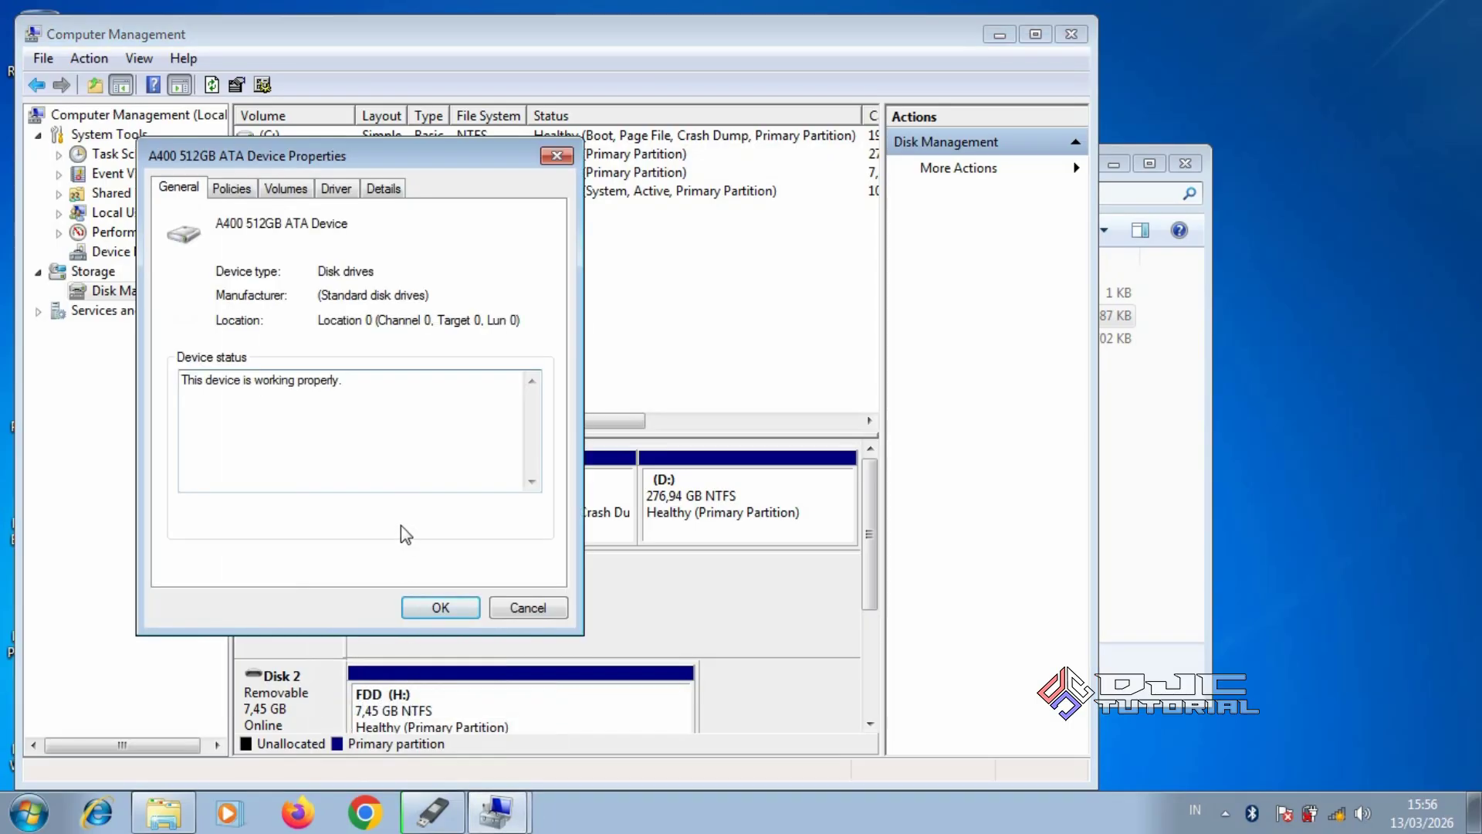
left_click(292, 199)
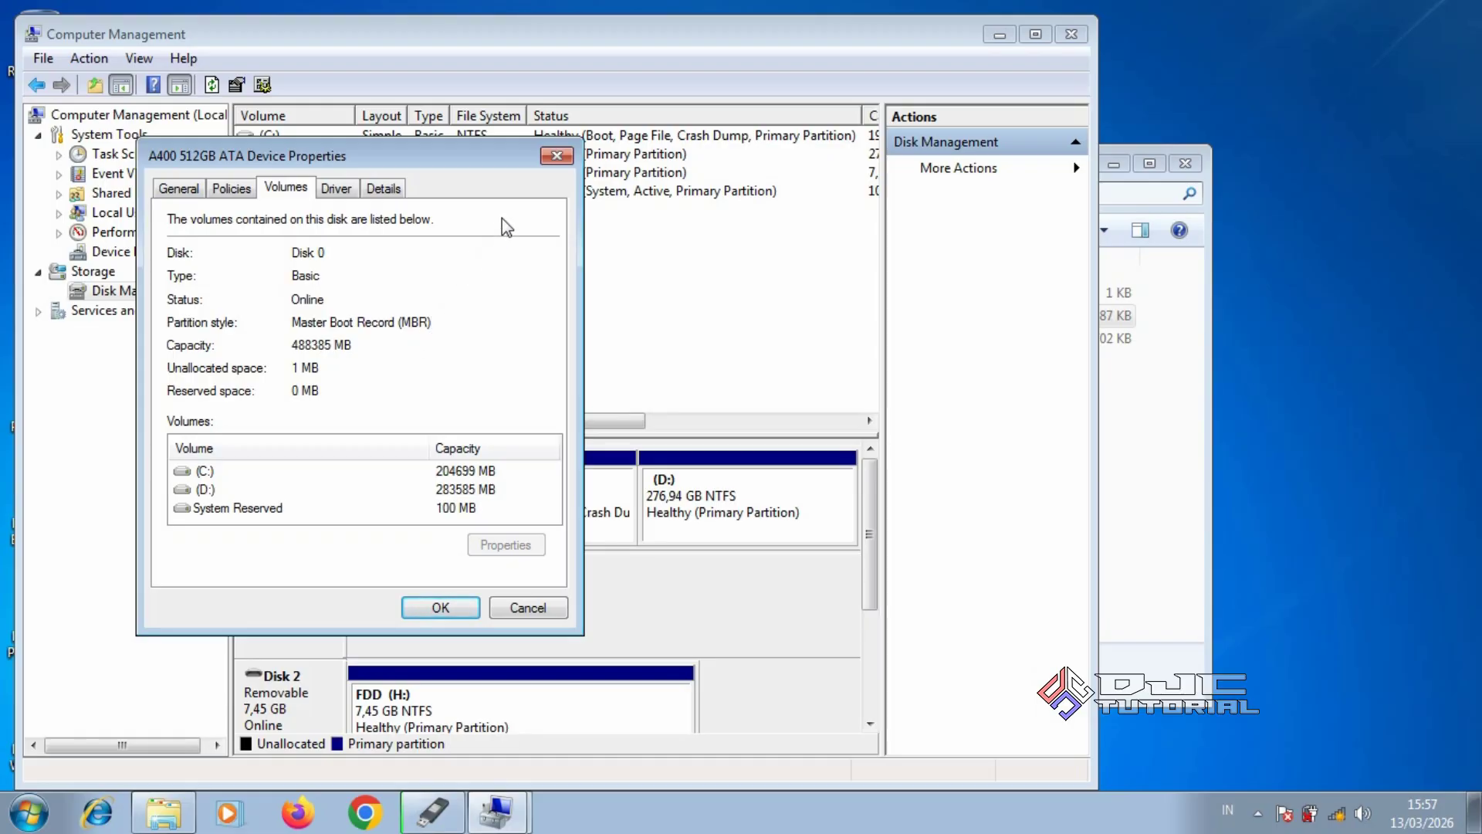
left_click(556, 156)
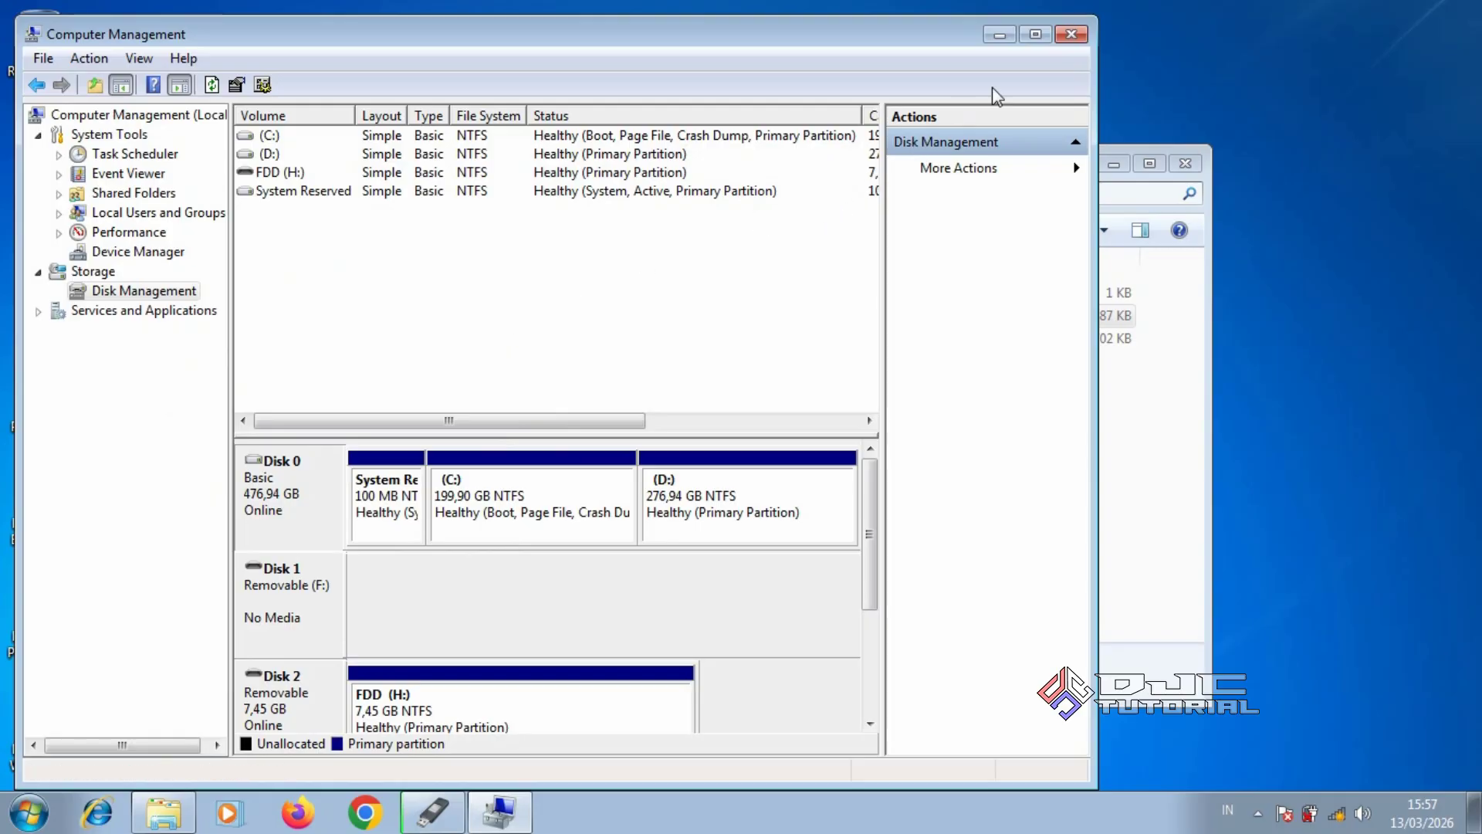
left_click(1071, 34)
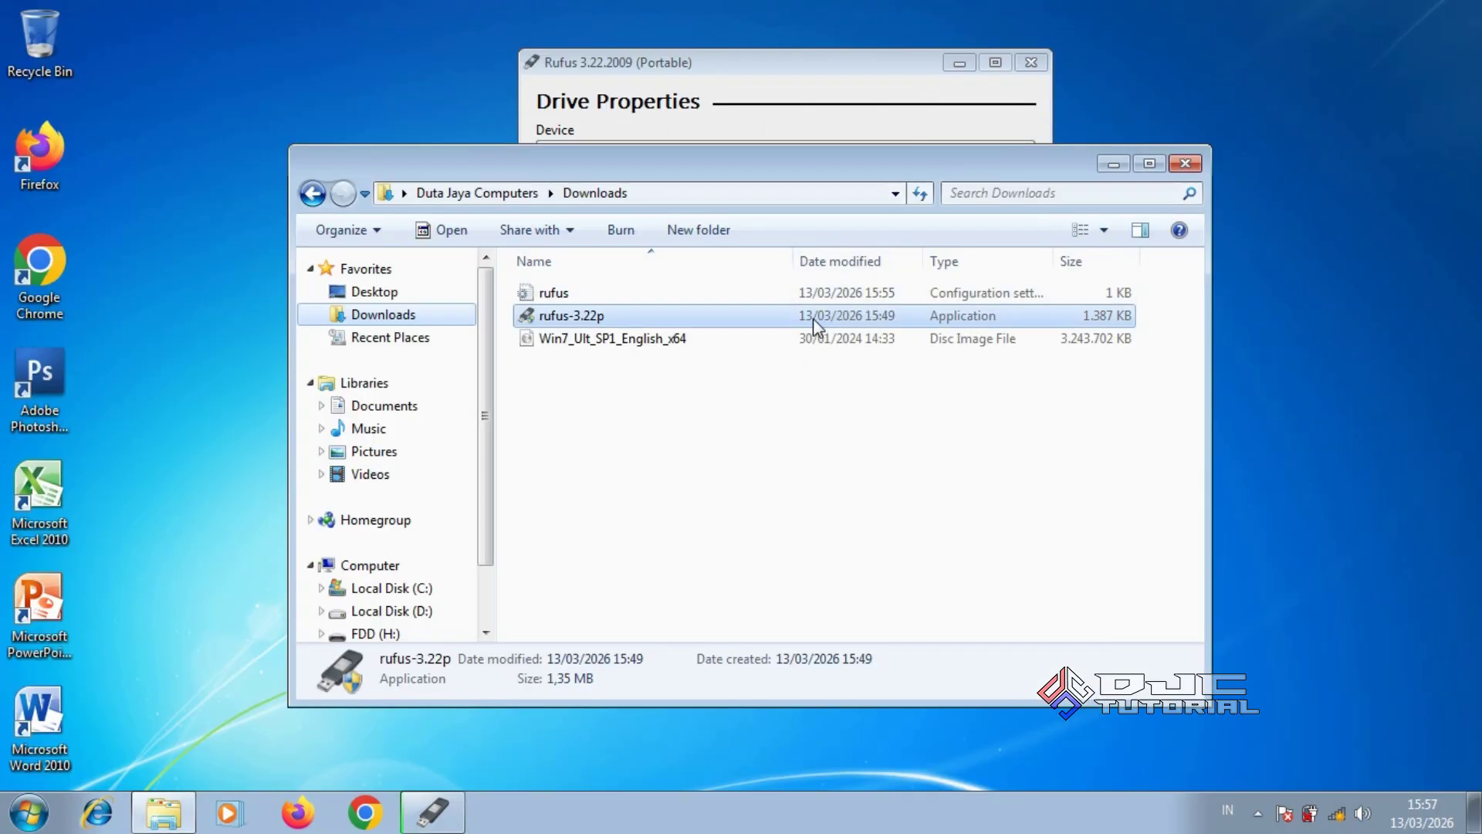
Bring Rufus 3.22 forward and choose MBR as the partition scheme
left_click(789, 68)
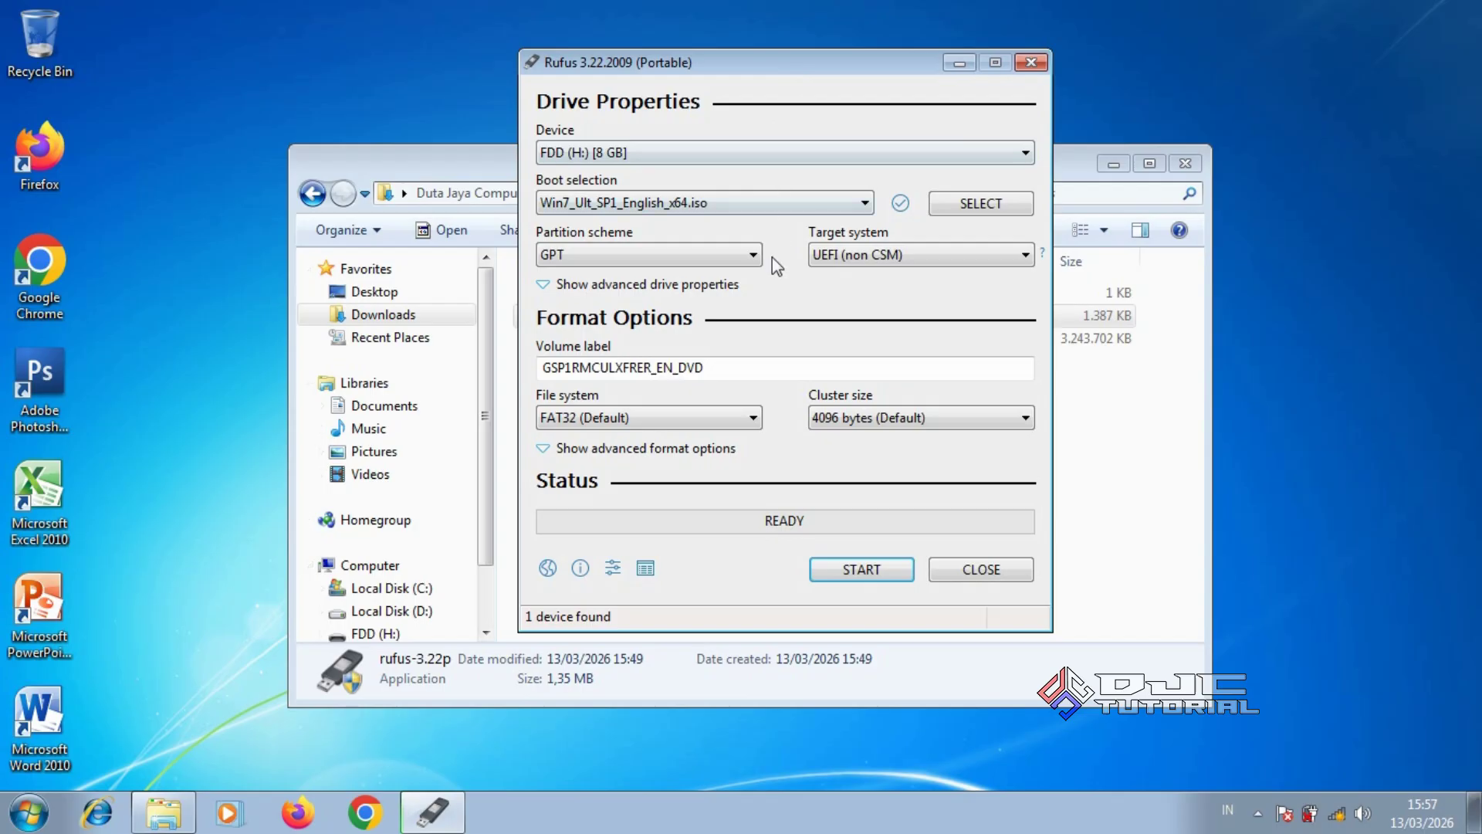
left_click(739, 256)
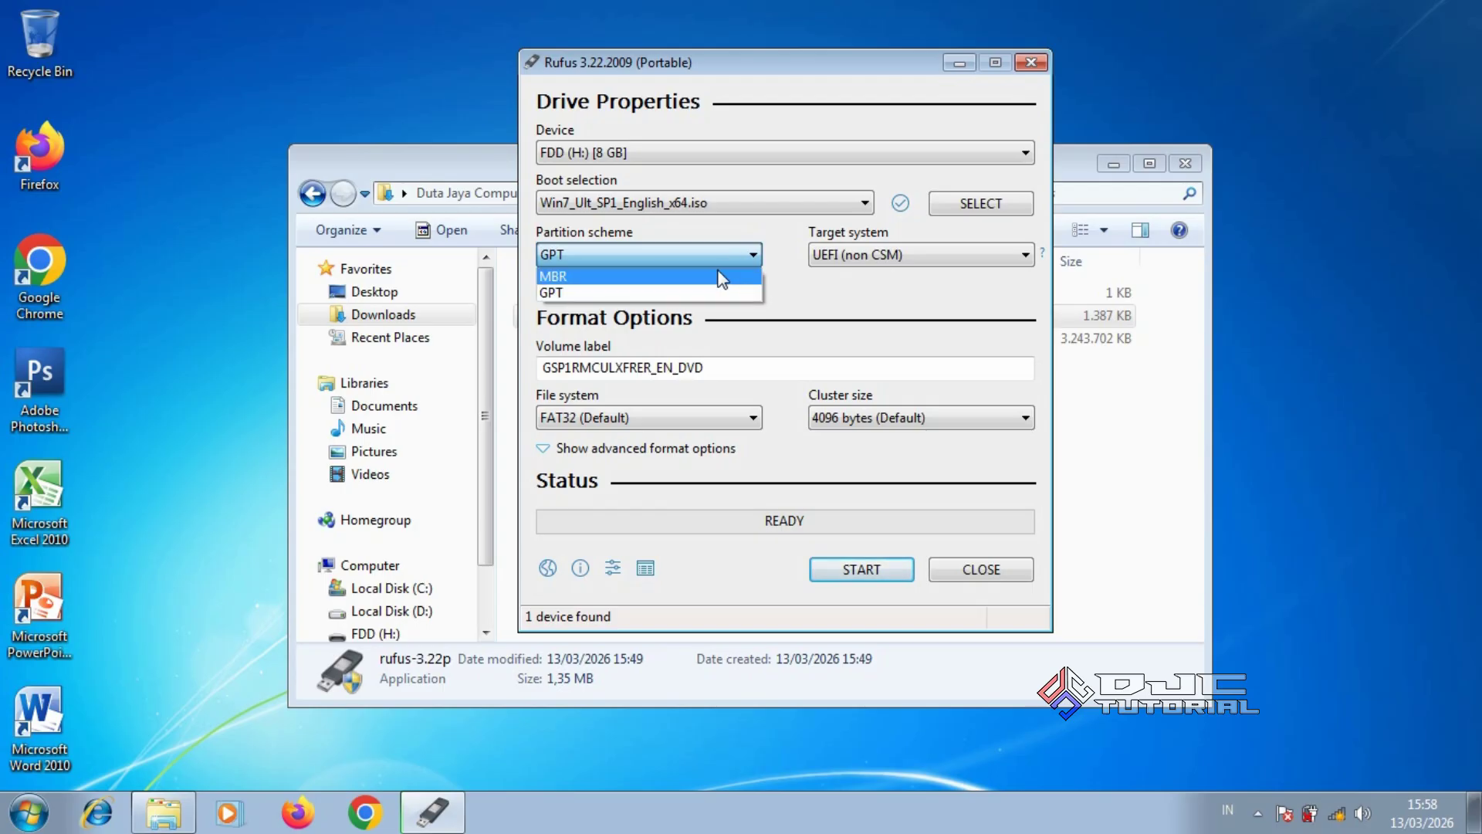
left_click(719, 275)
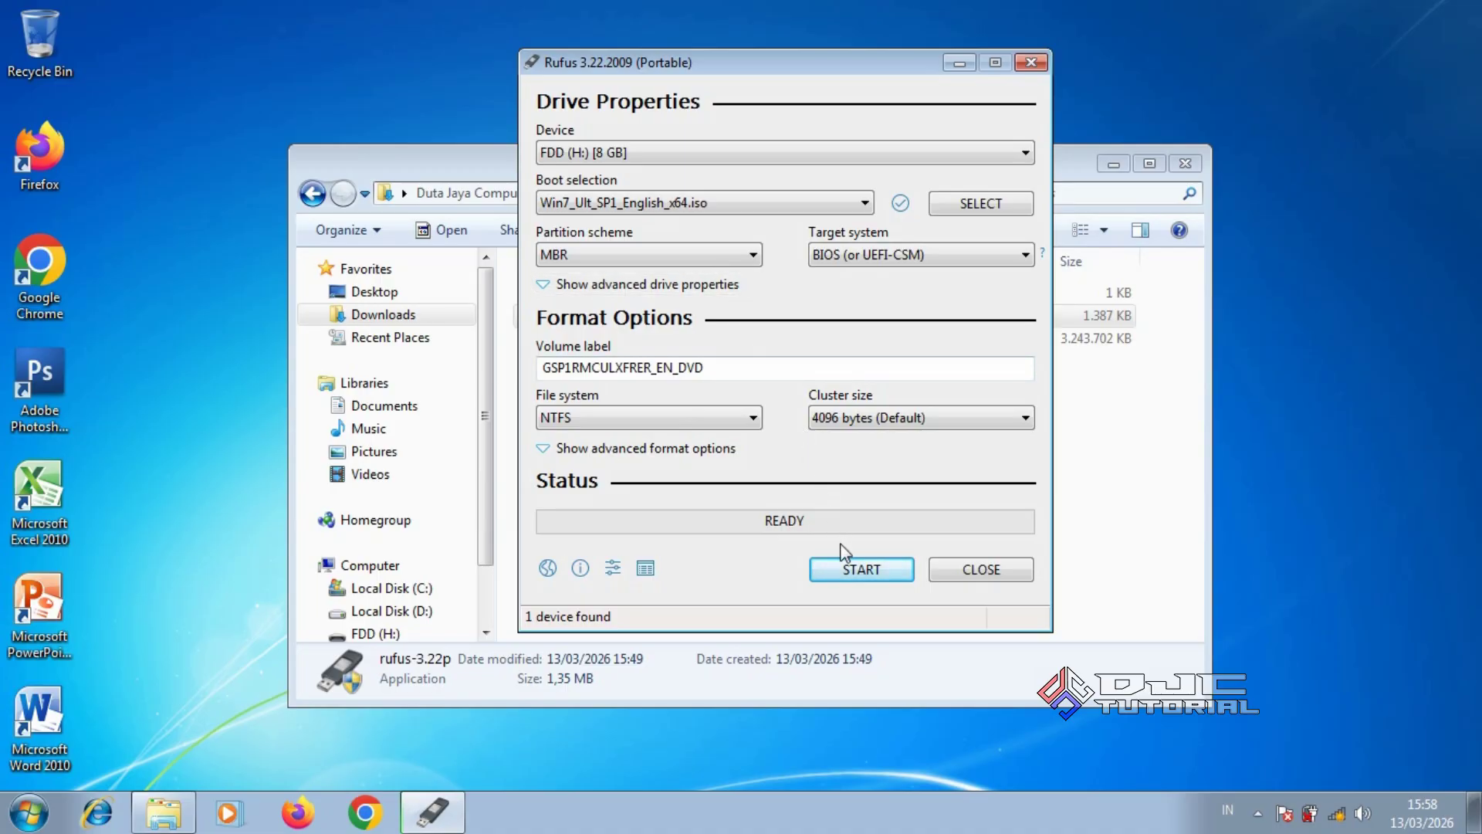
Start writing Win7_Ult_SP1_English_x64.iso to USB drive H:, accepting the data-erase warning
left_click(849, 575)
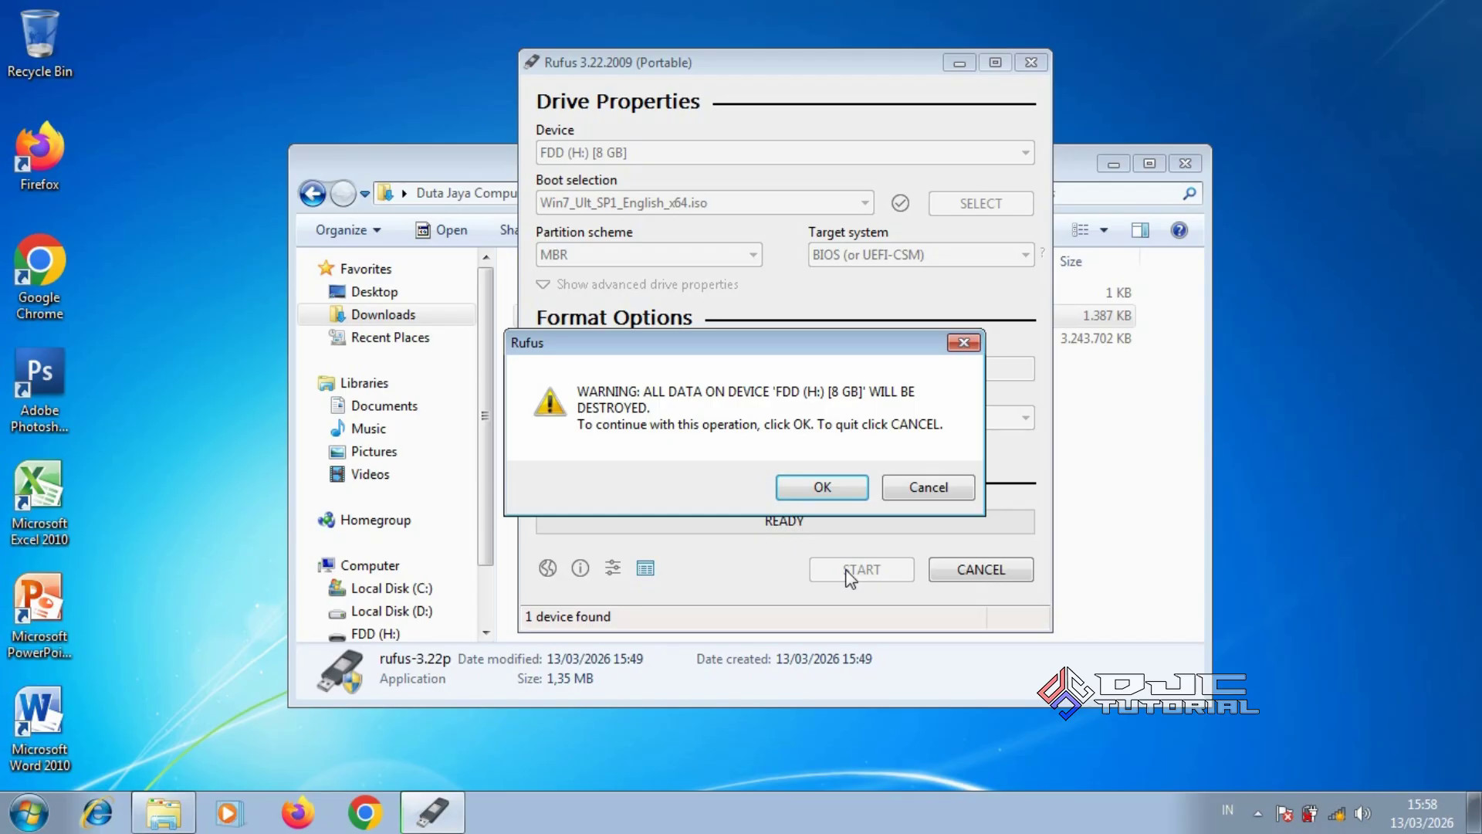
left_click(824, 486)
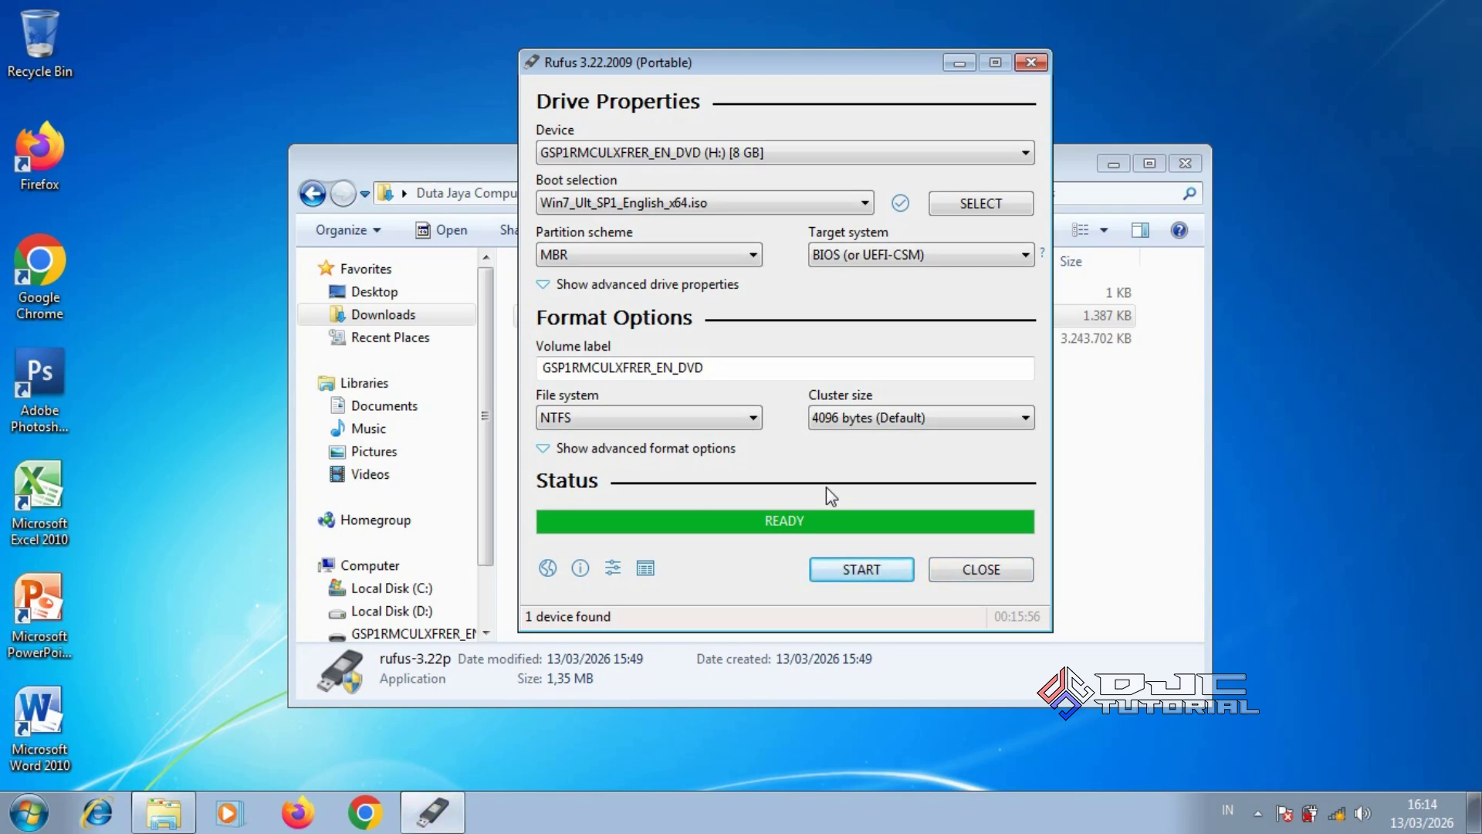
Close Rufus and browse to the GSP1RMCULXFRER_EN_DVD (H:) drive in Explorer
left_click(954, 571)
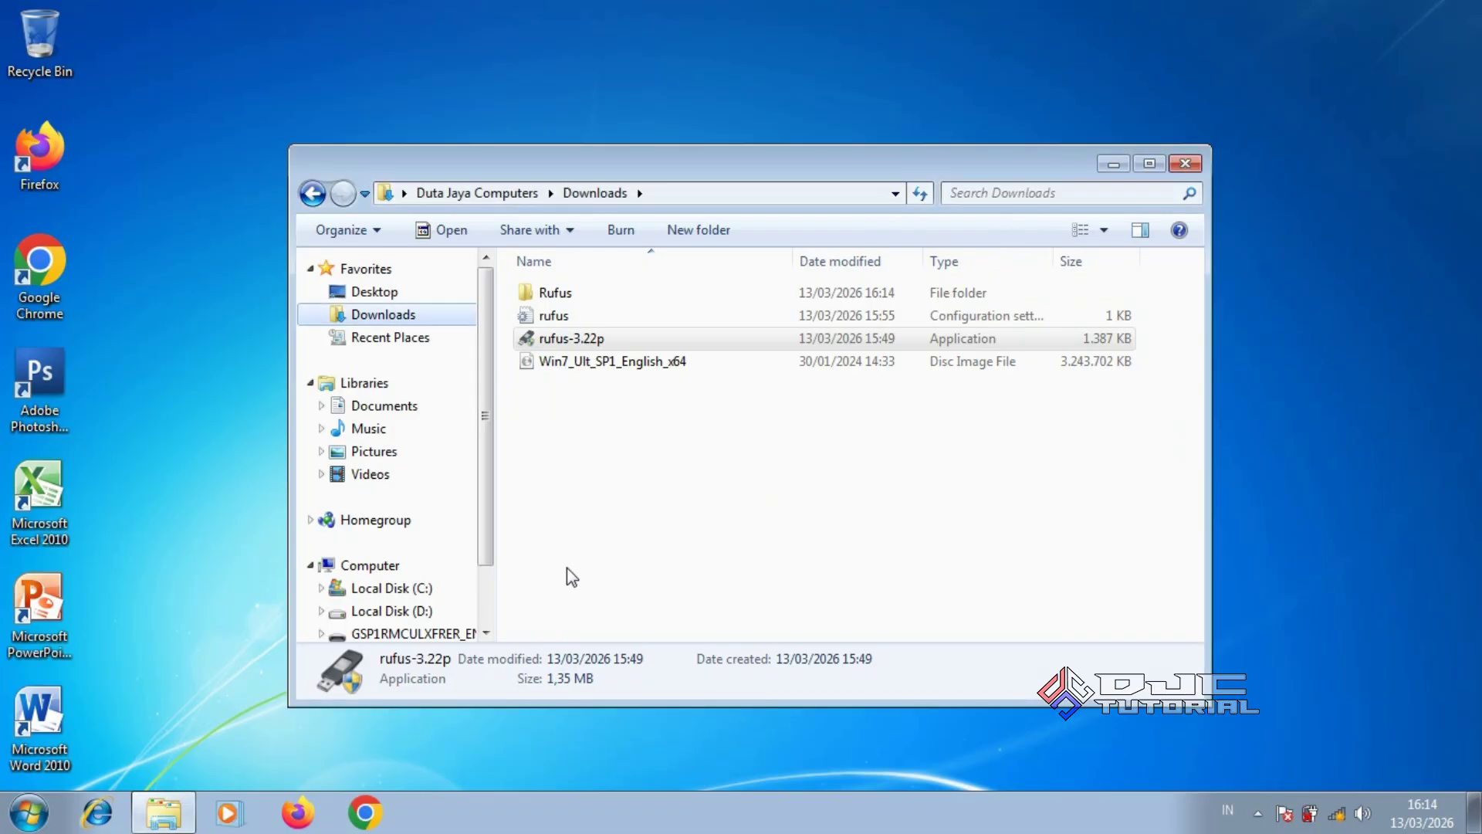
left_click(446, 633)
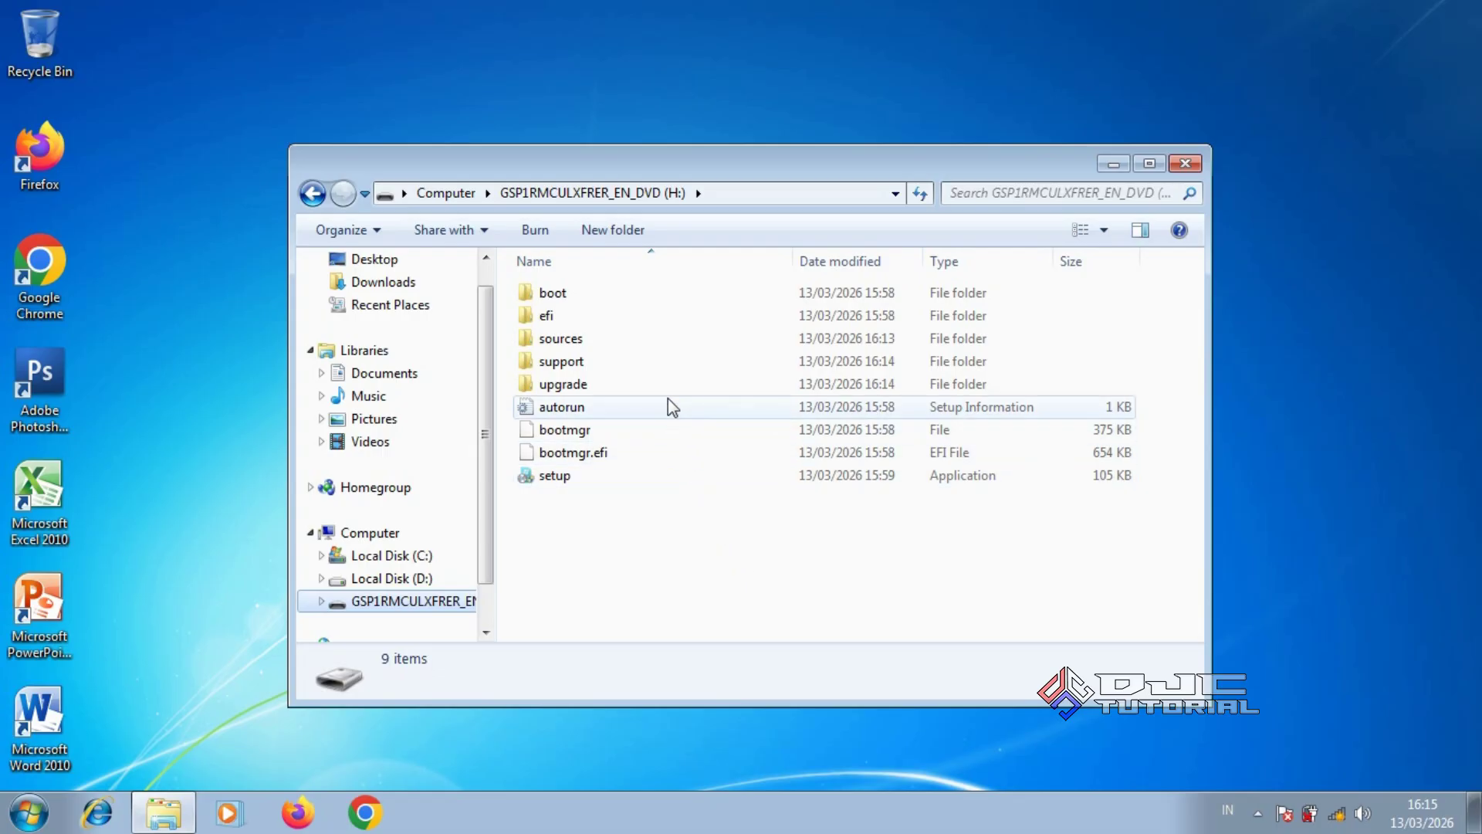
Open sources\install.wim from the USB drive in 7-Zip via its context menu
double_click(654, 339)
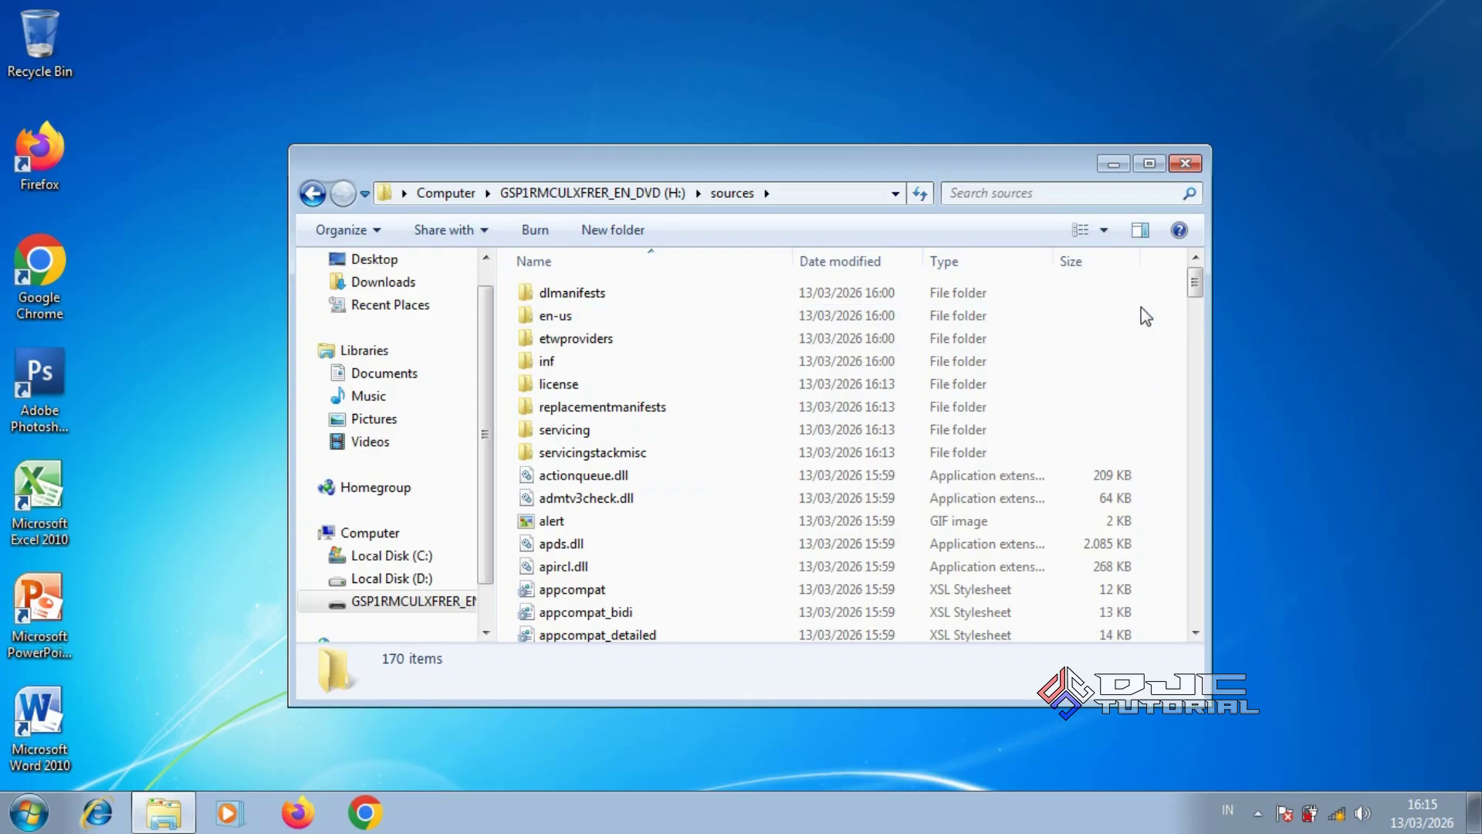
left_click_drag(1195, 293, 1175, 413)
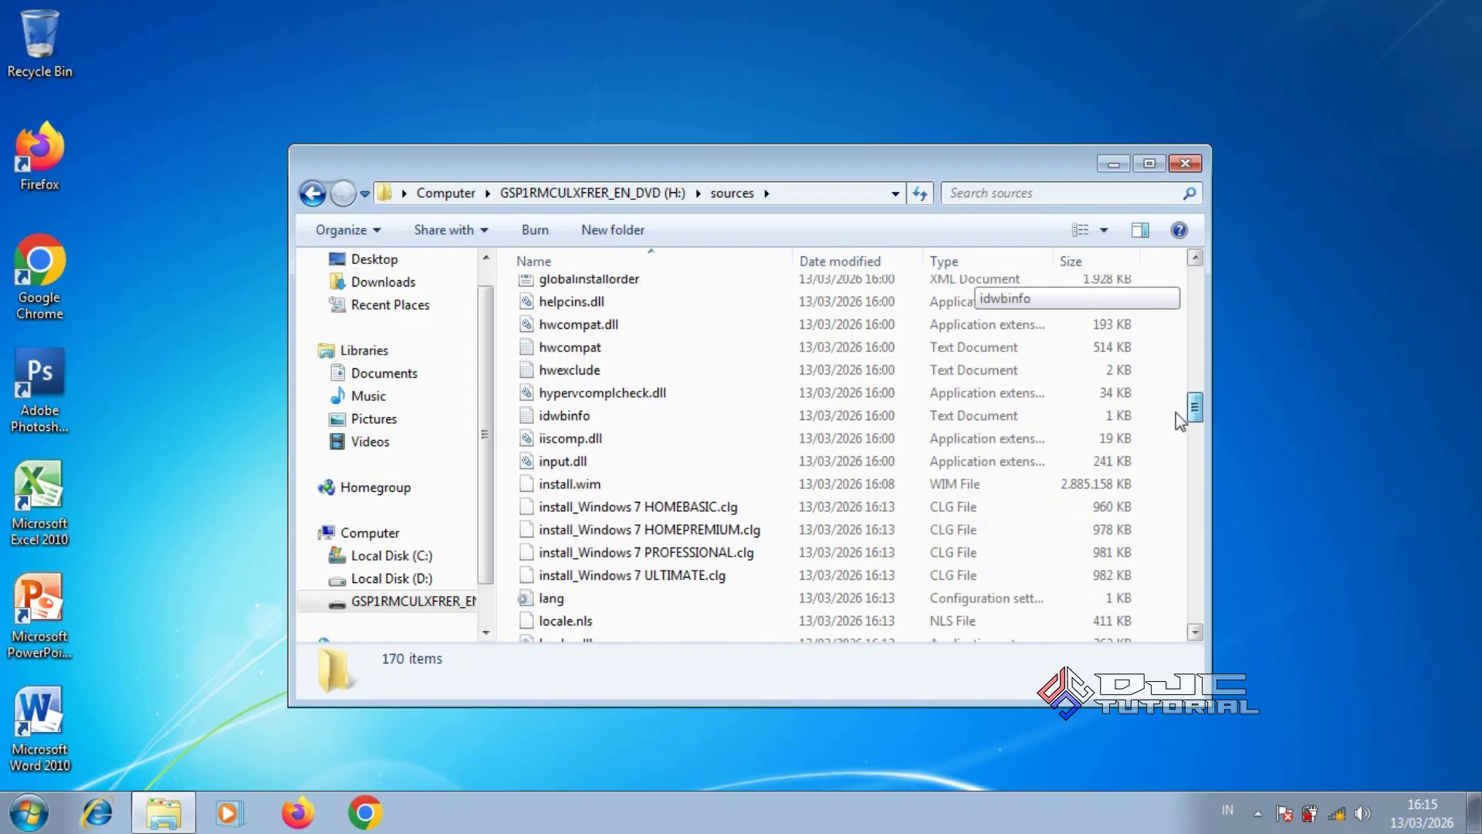
left_click(723, 486)
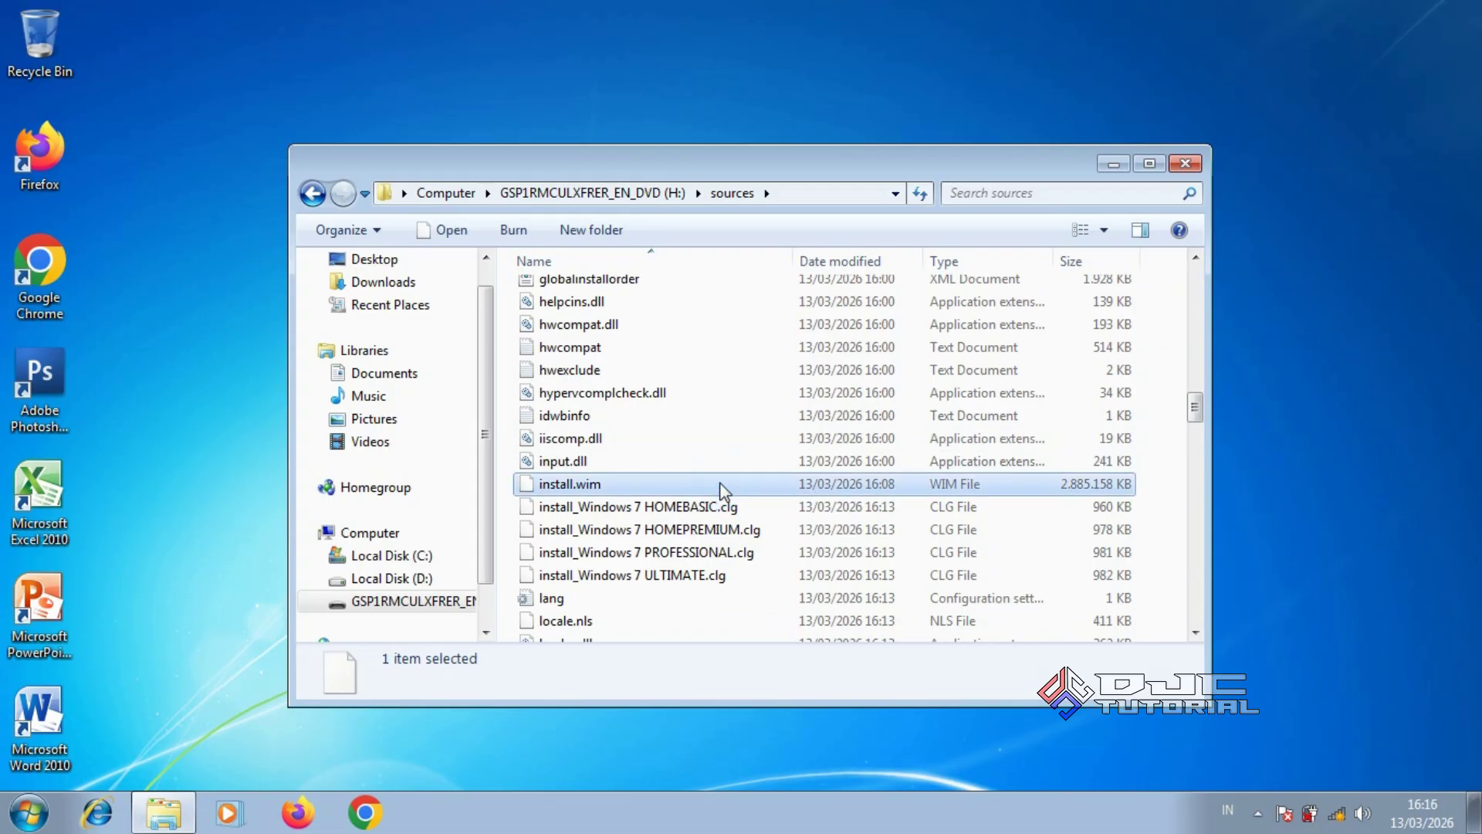
right_click(723, 488)
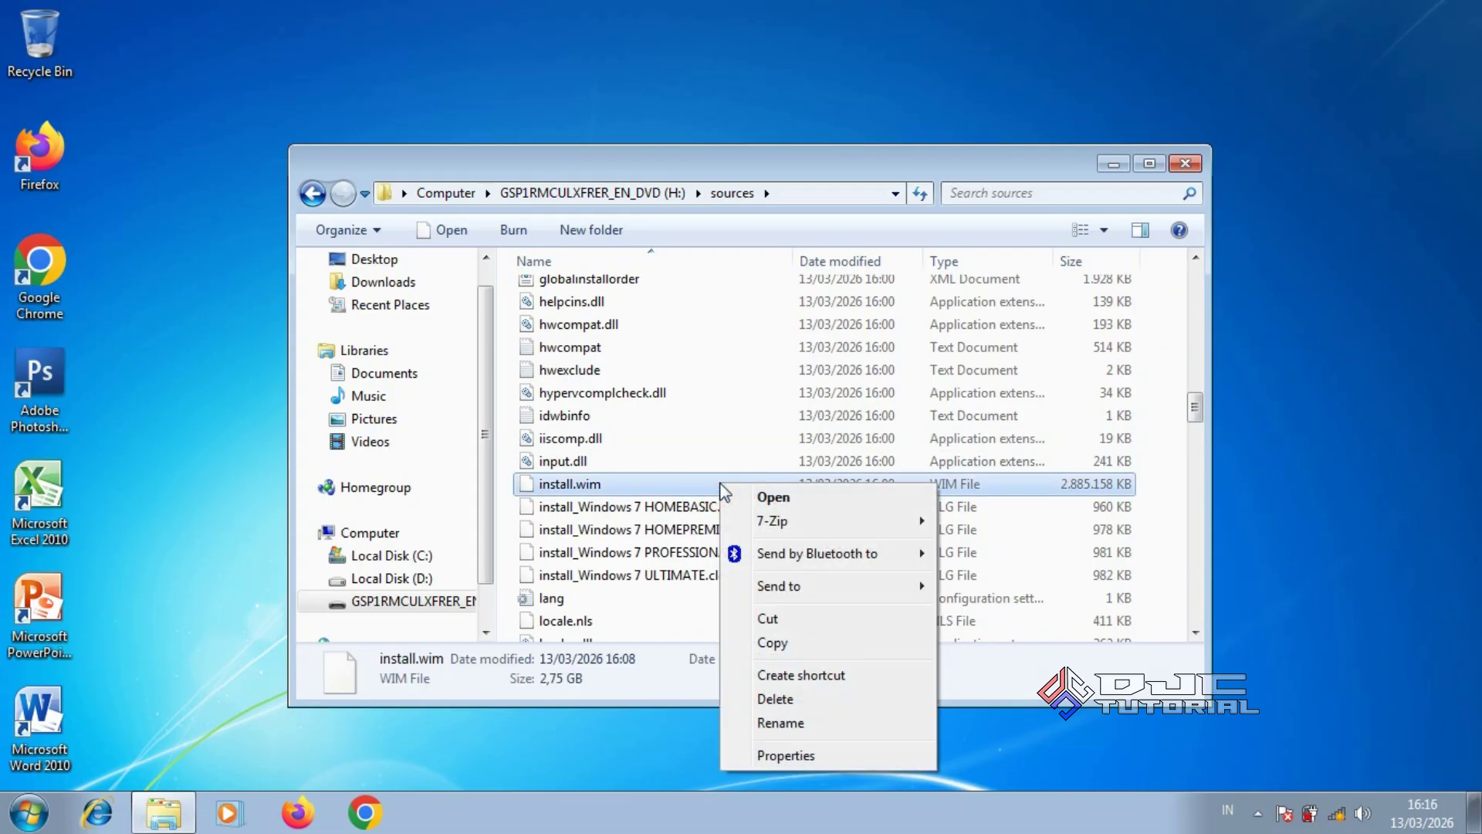
mouse_move(806, 524)
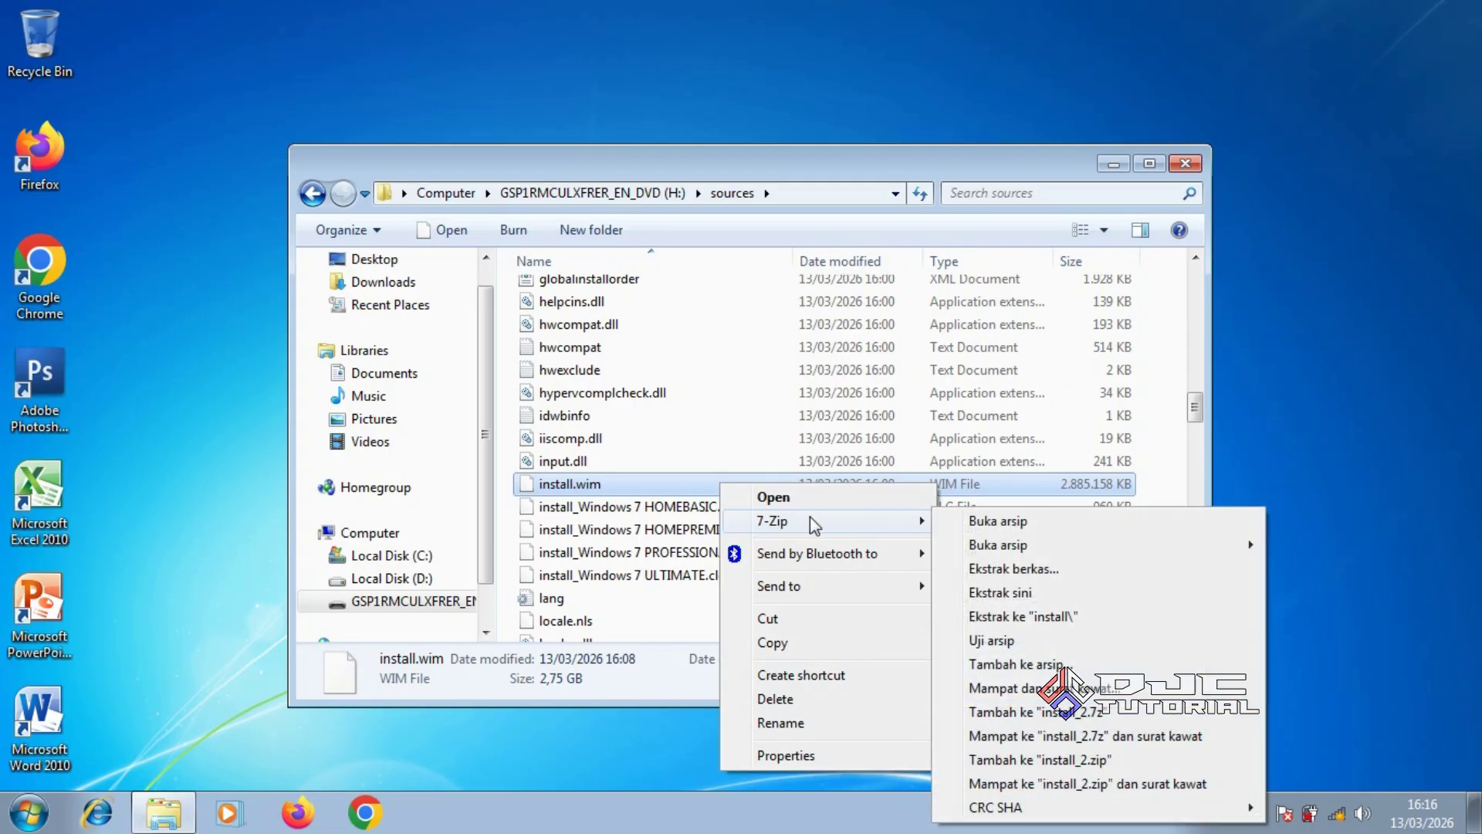
left_click(968, 521)
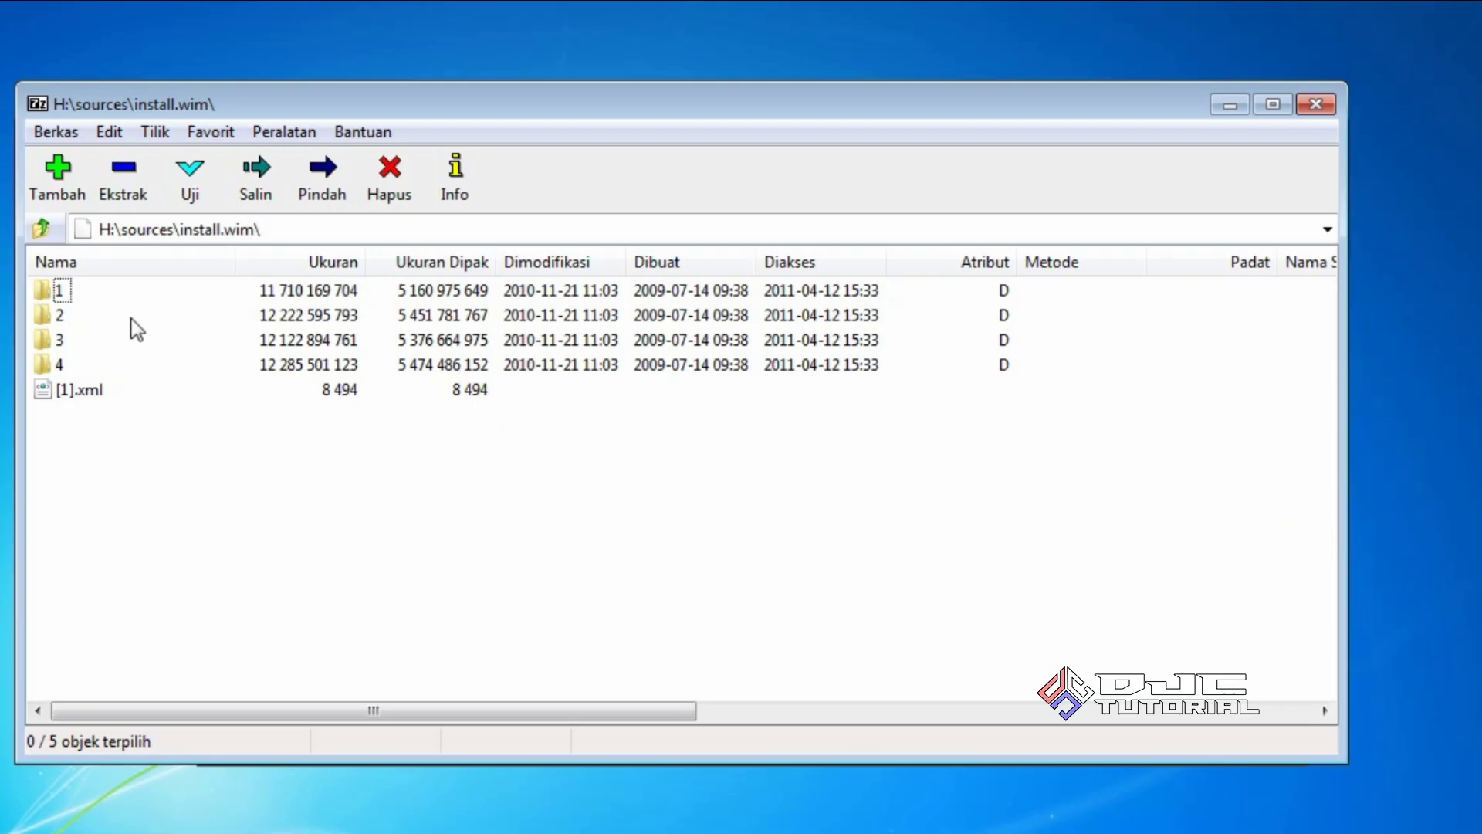
Compare the sizes of install.wim images 1, 2 and 3
left_click(53, 293)
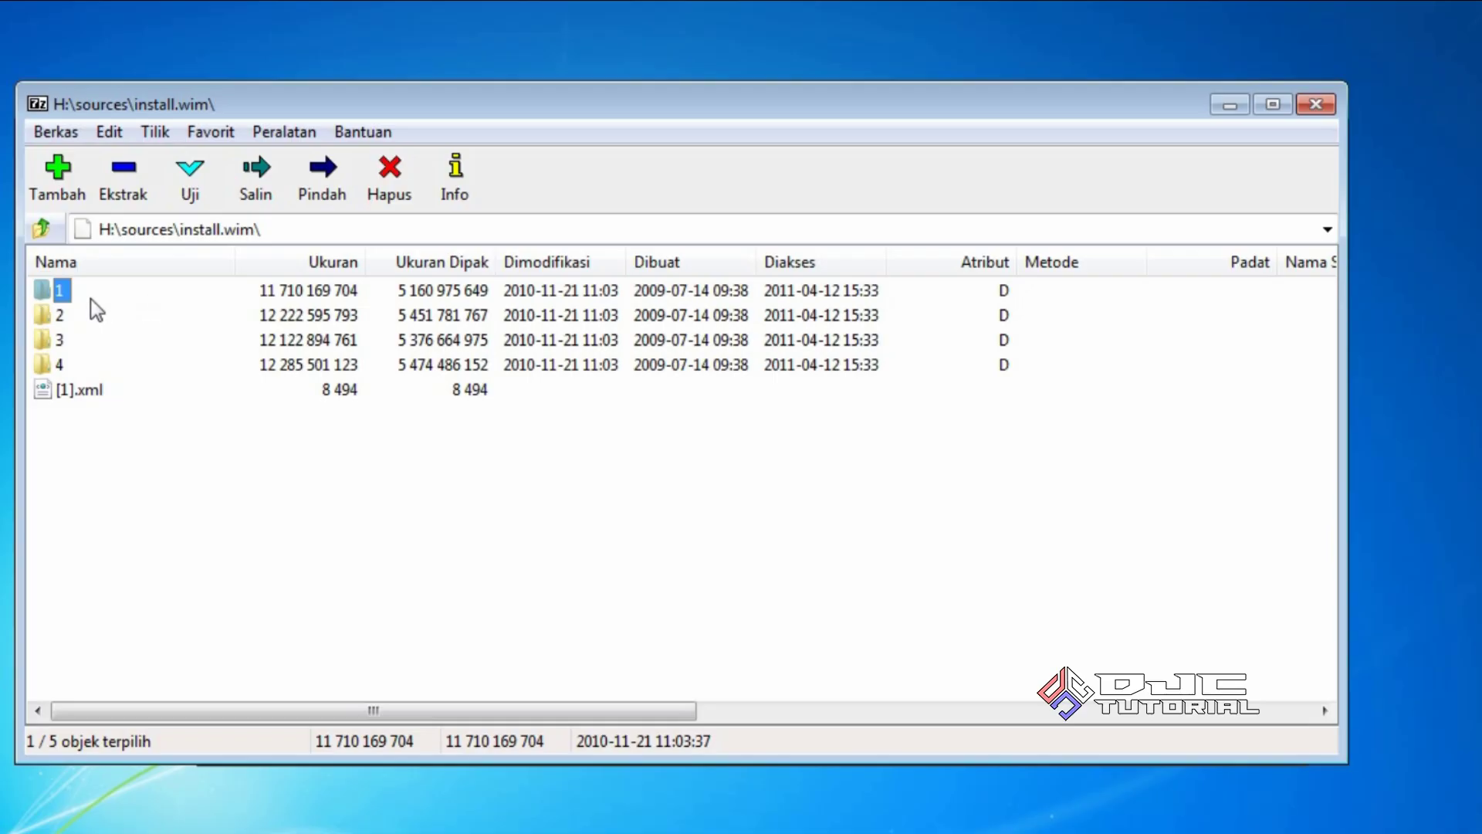
left_click(54, 316)
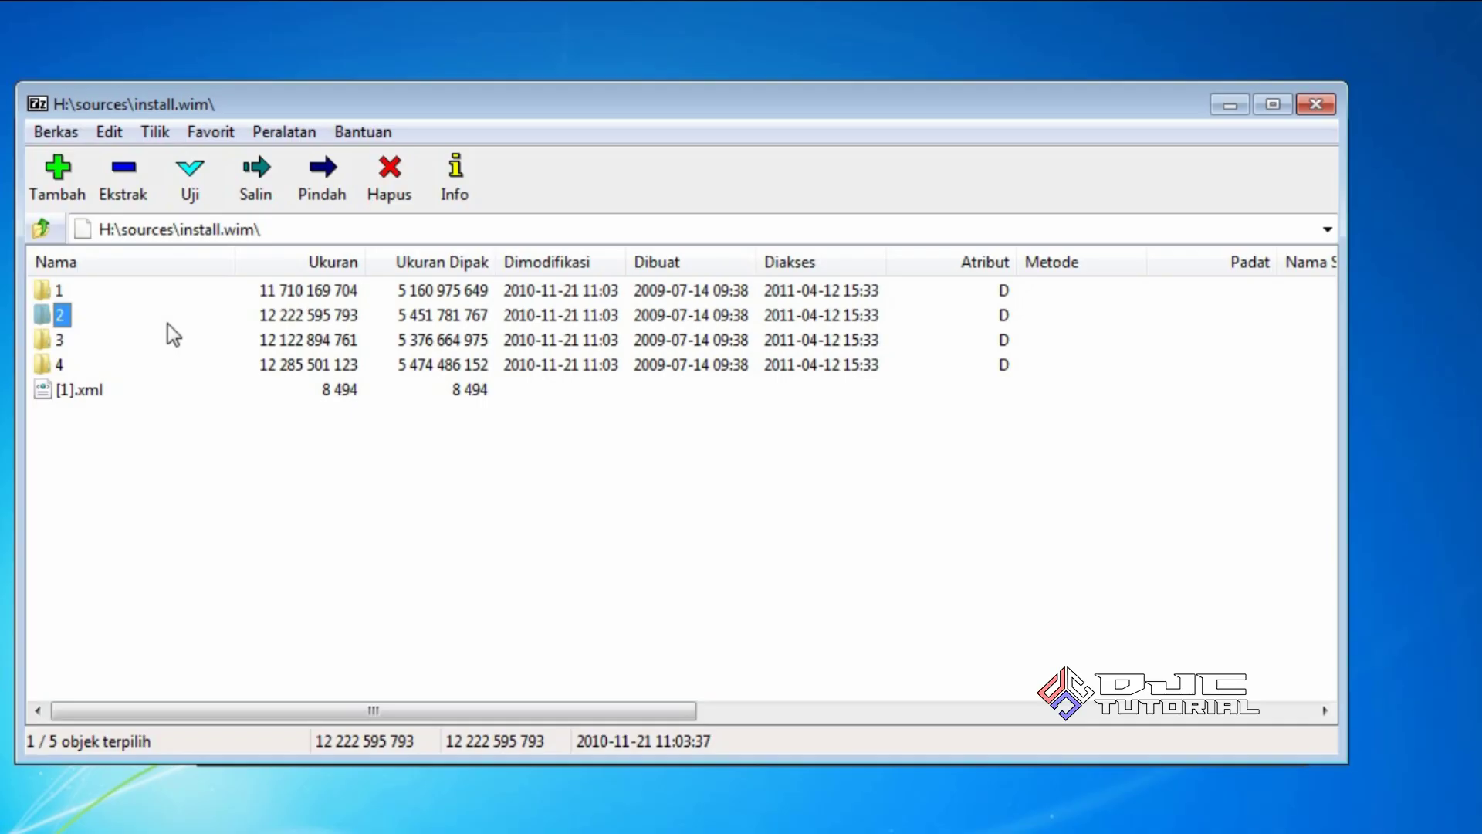
left_click(58, 340)
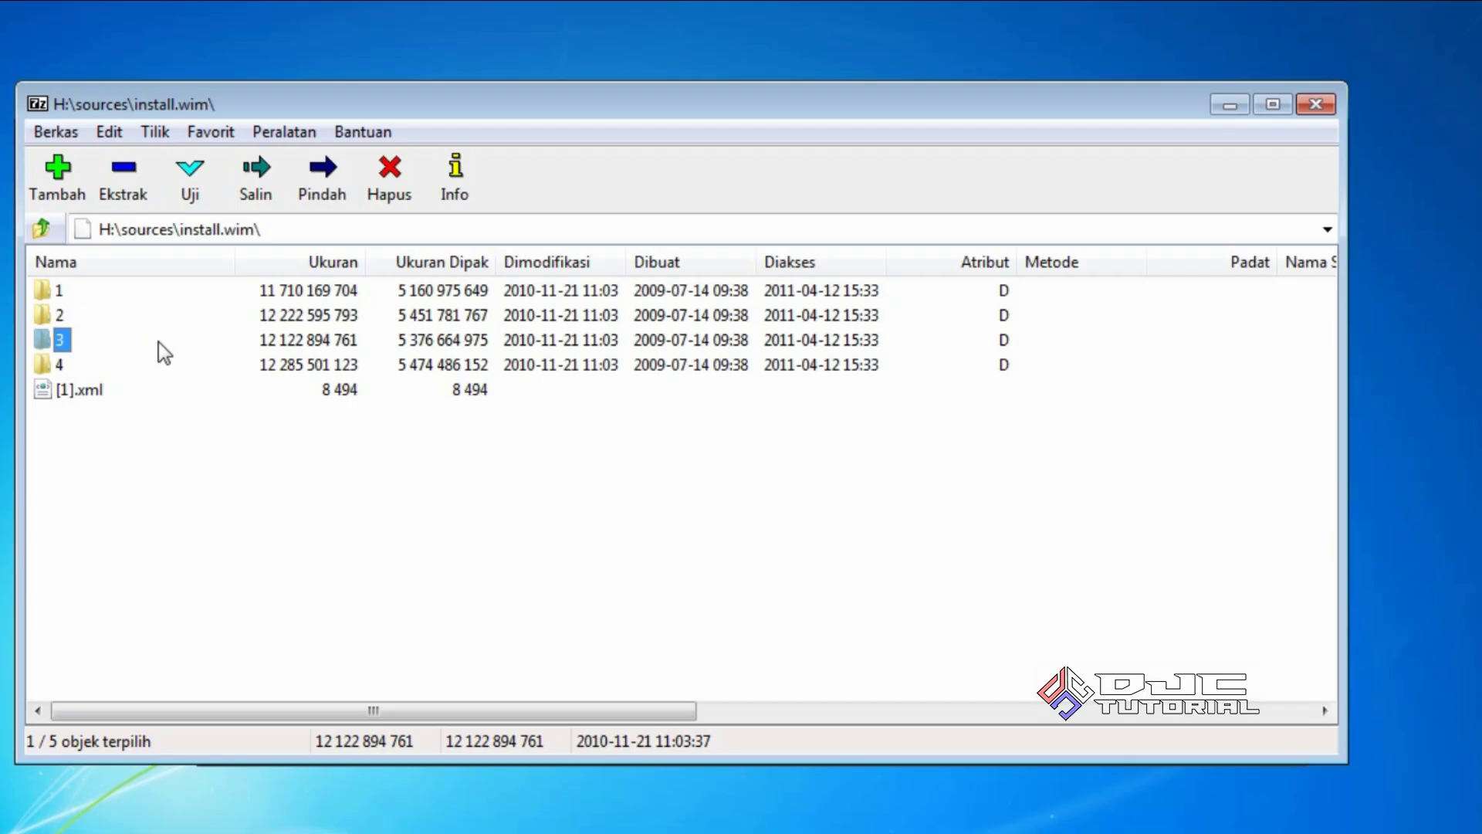
Navigate into image 4's Windows\Boot\EFI folder and select bootmgfw.efi
double_click(68, 366)
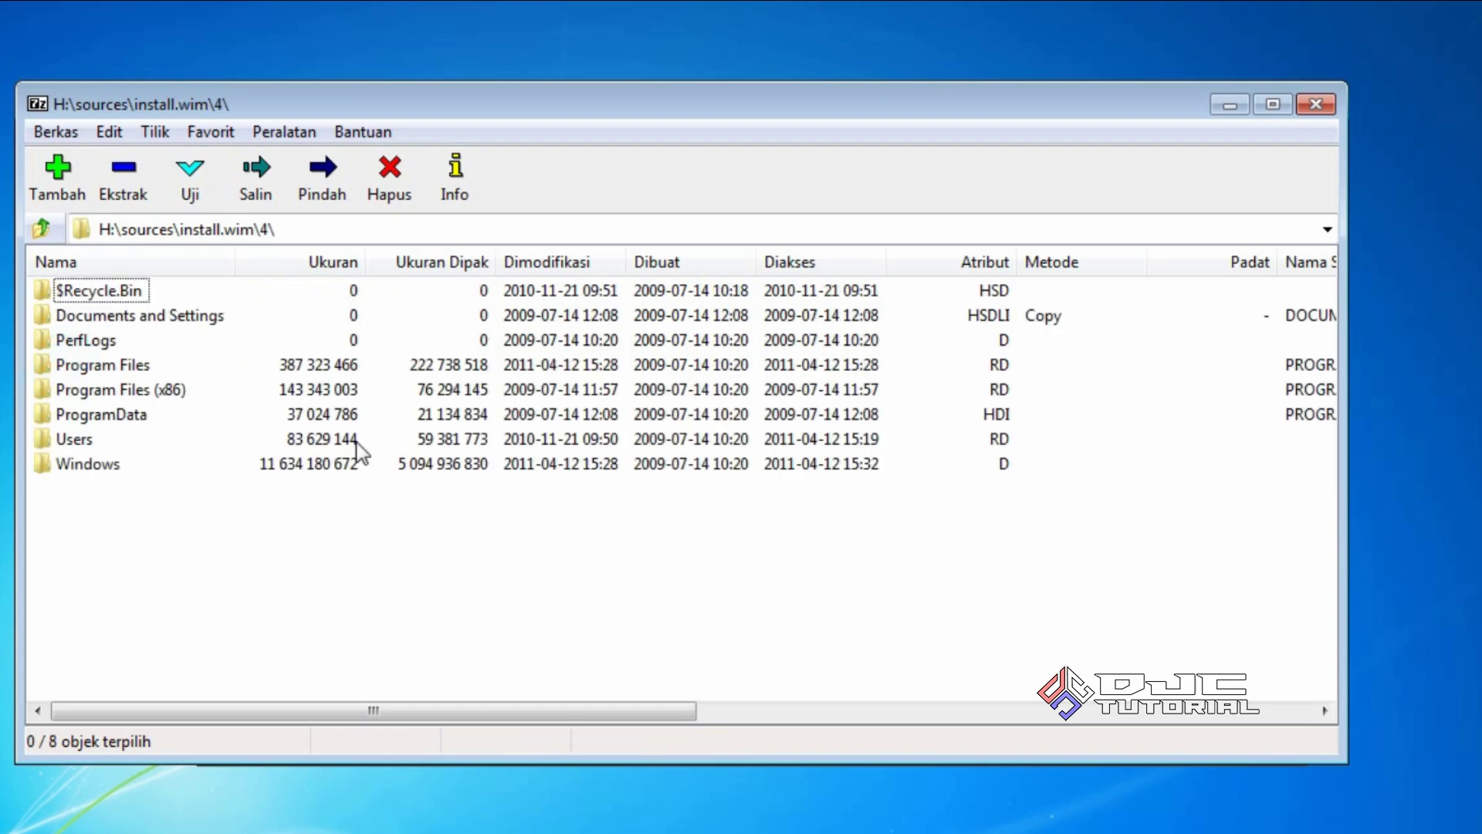
double_click(116, 467)
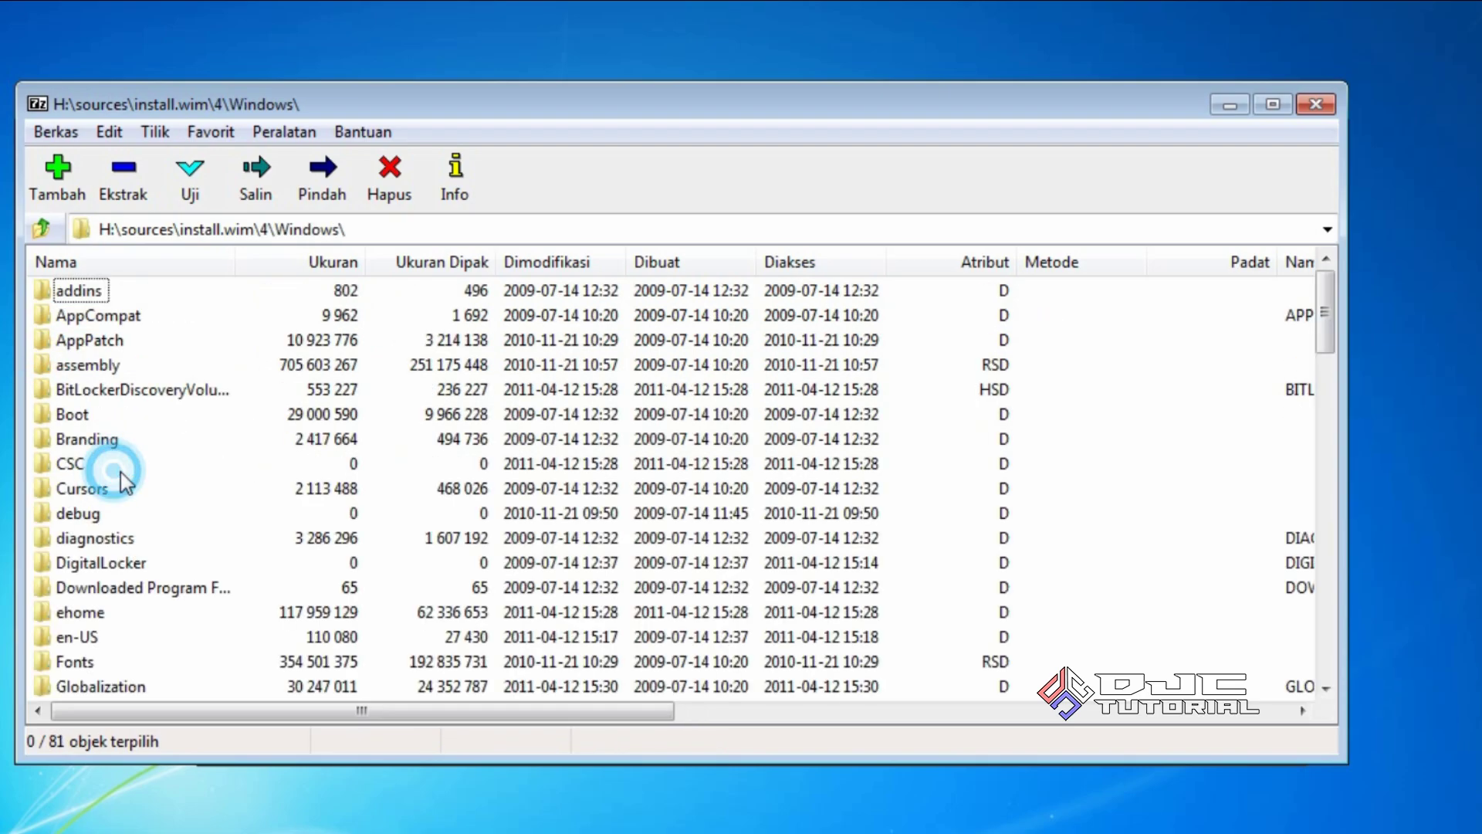
double_click(87, 415)
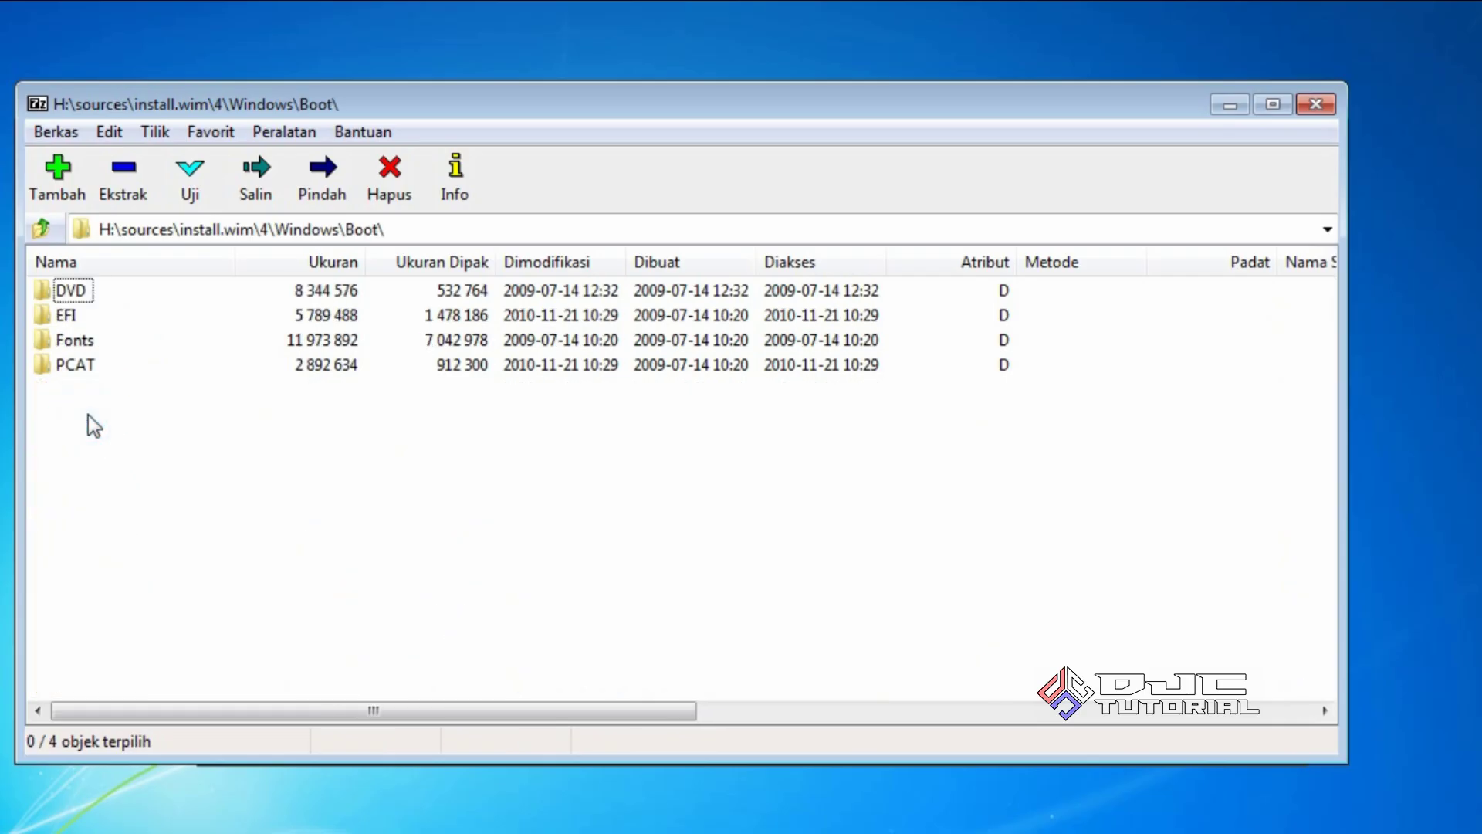
double_click(69, 316)
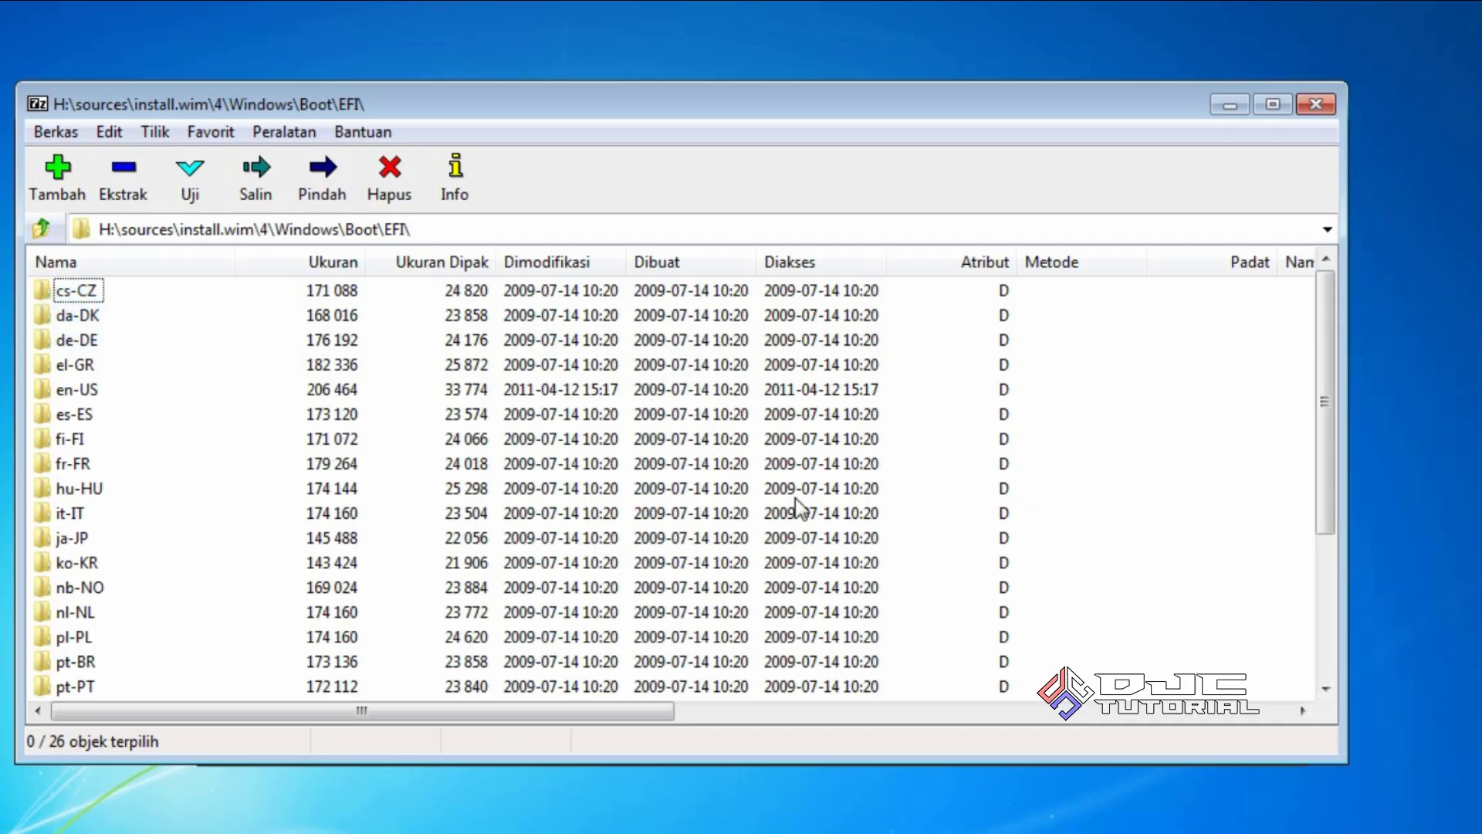
left_click_drag(1321, 429, 1299, 589)
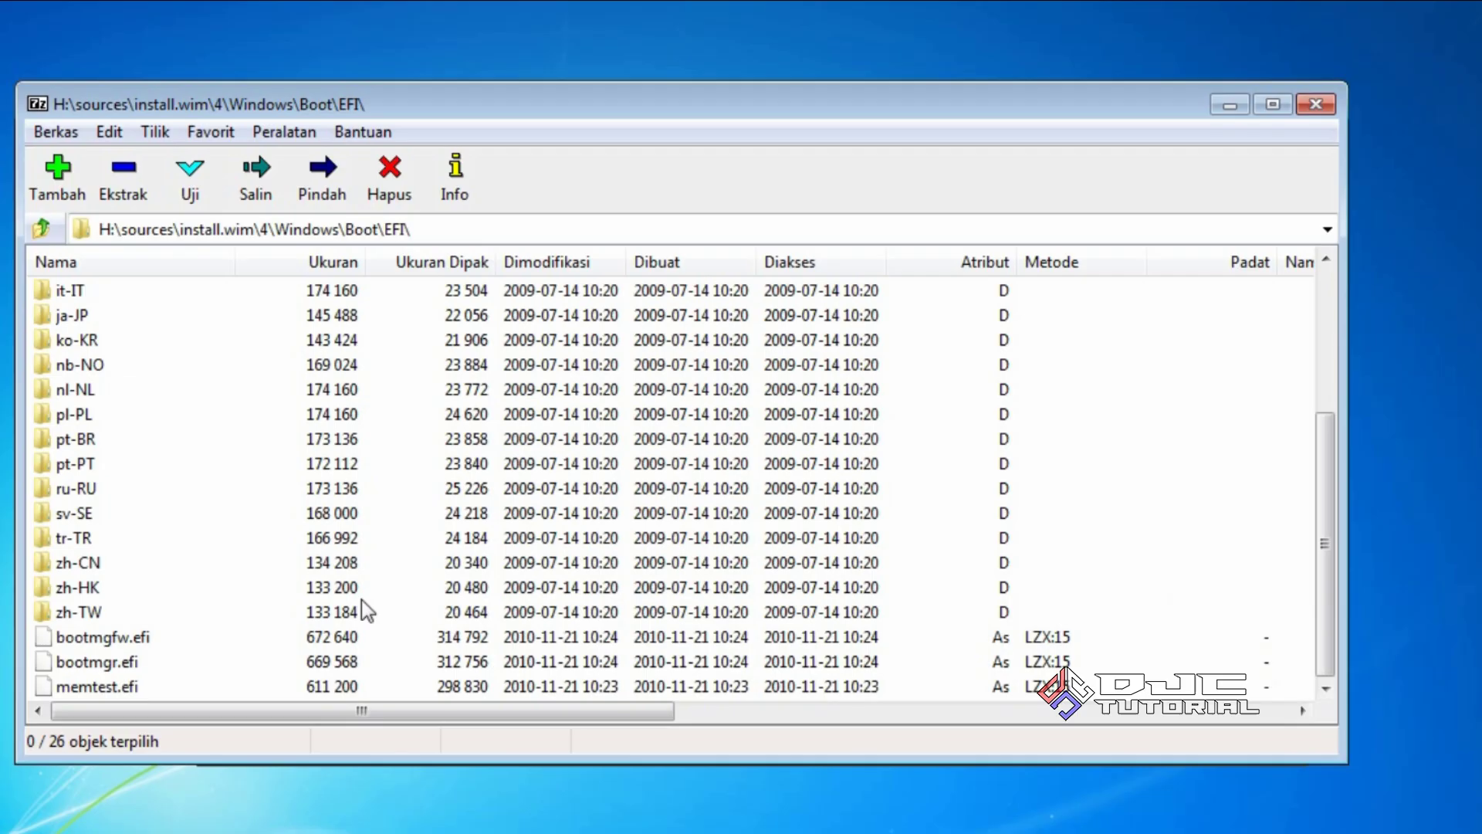
left_click(140, 640)
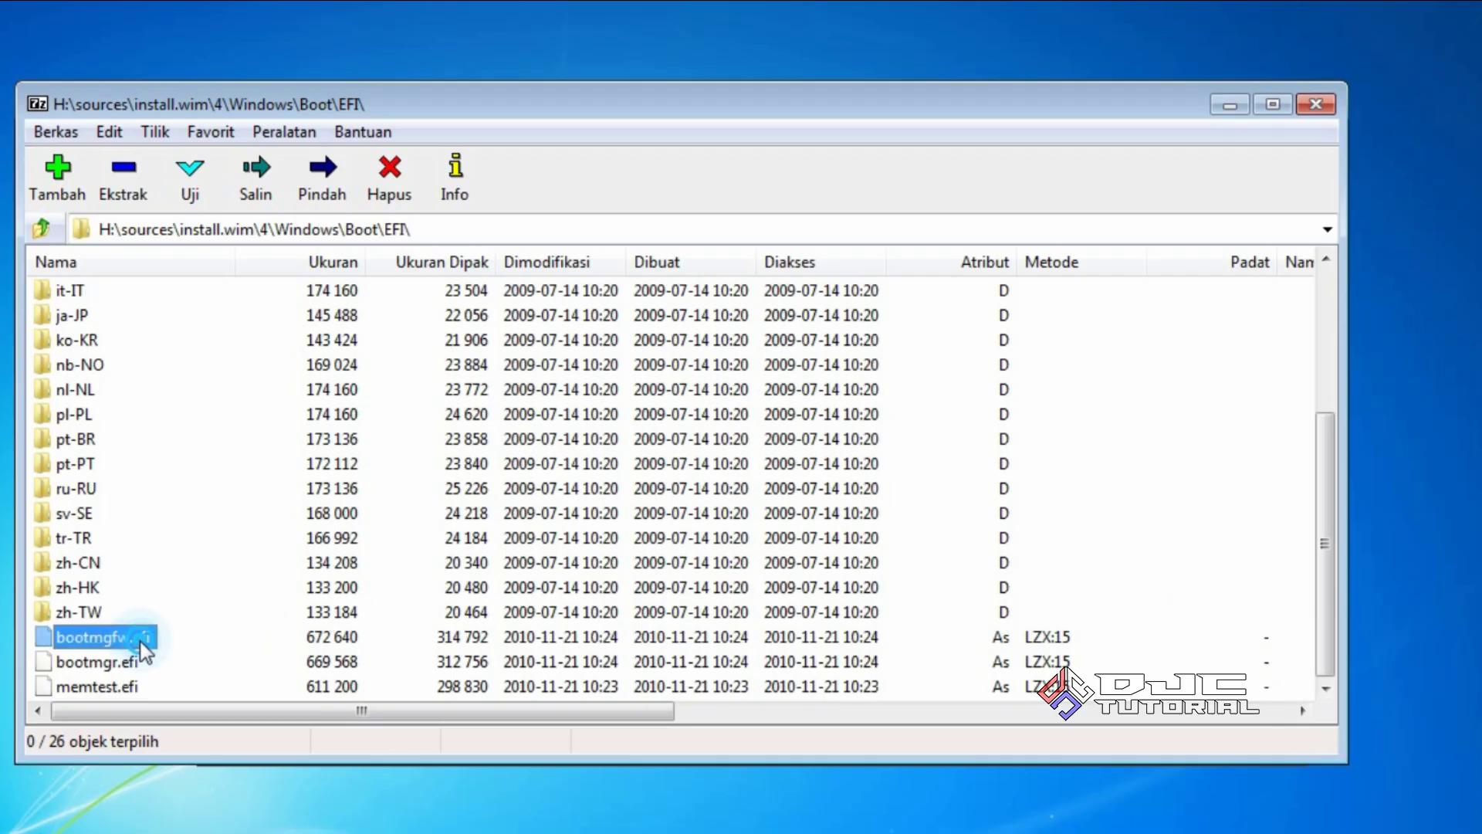
Extract bootmgfw.efi from the archive to H:\efi\boot\ on the USB drive
left_click(123, 179)
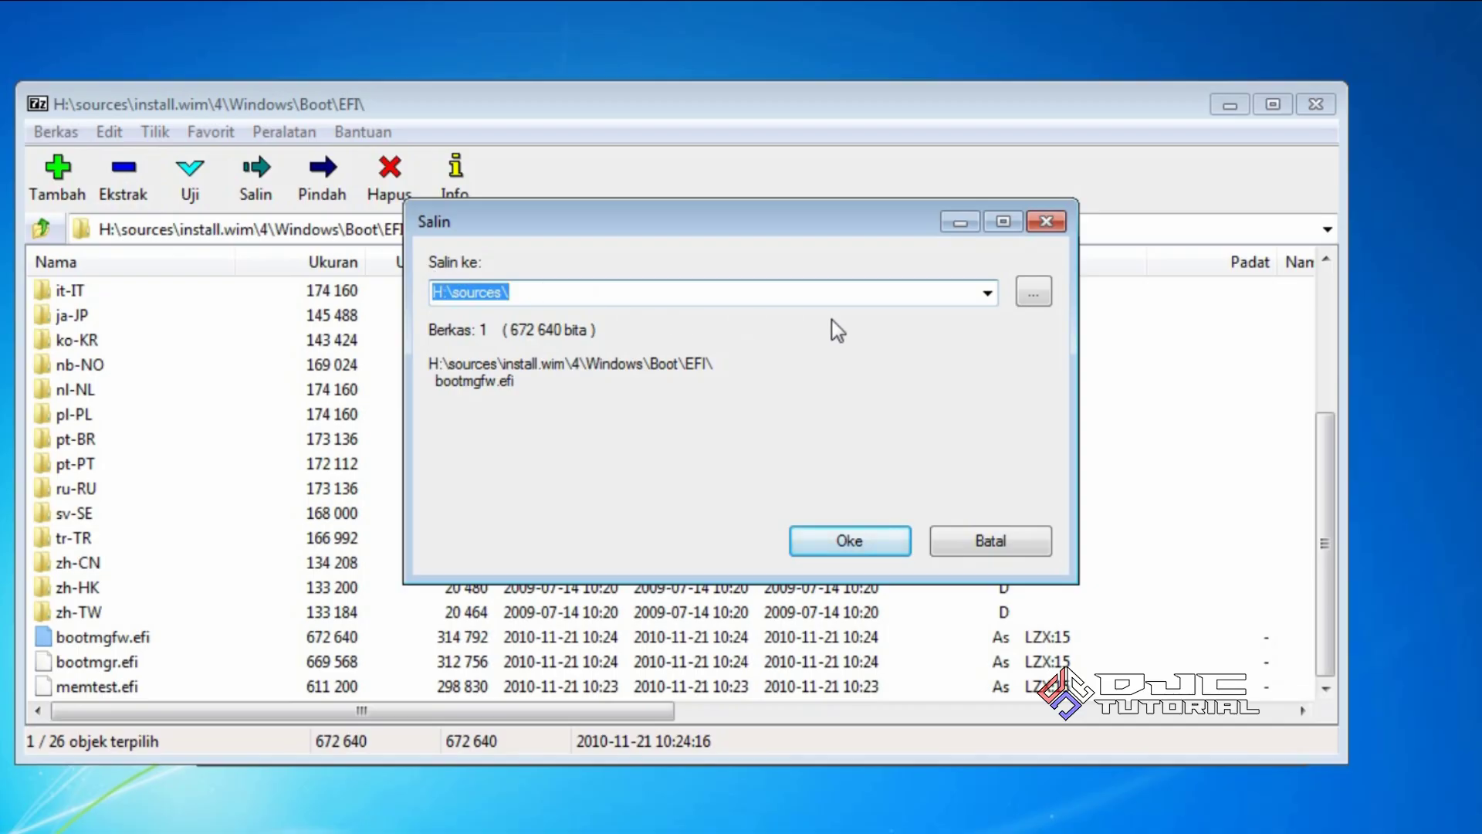
left_click(1031, 295)
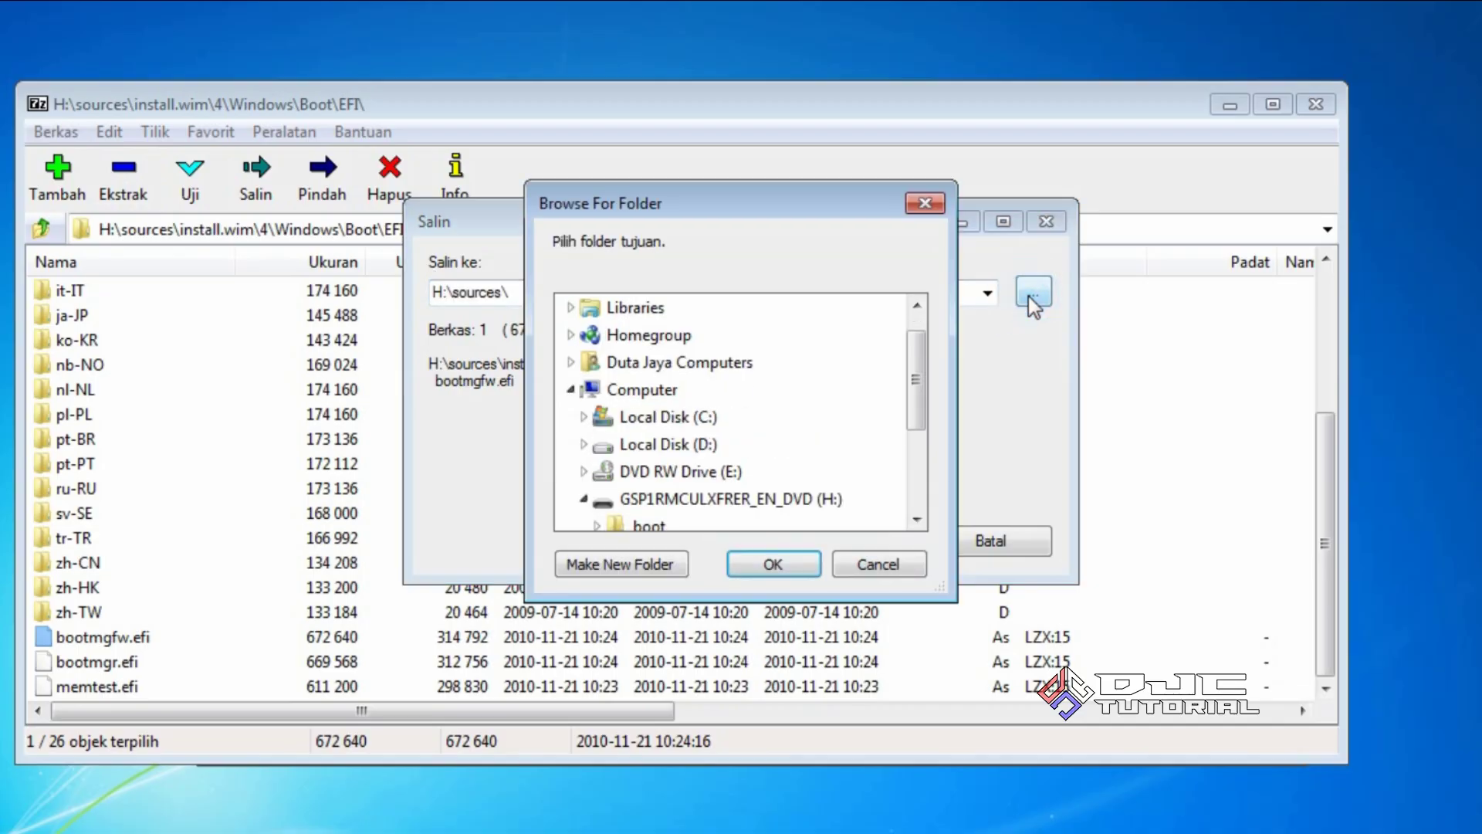
left_click_drag(920, 360, 923, 432)
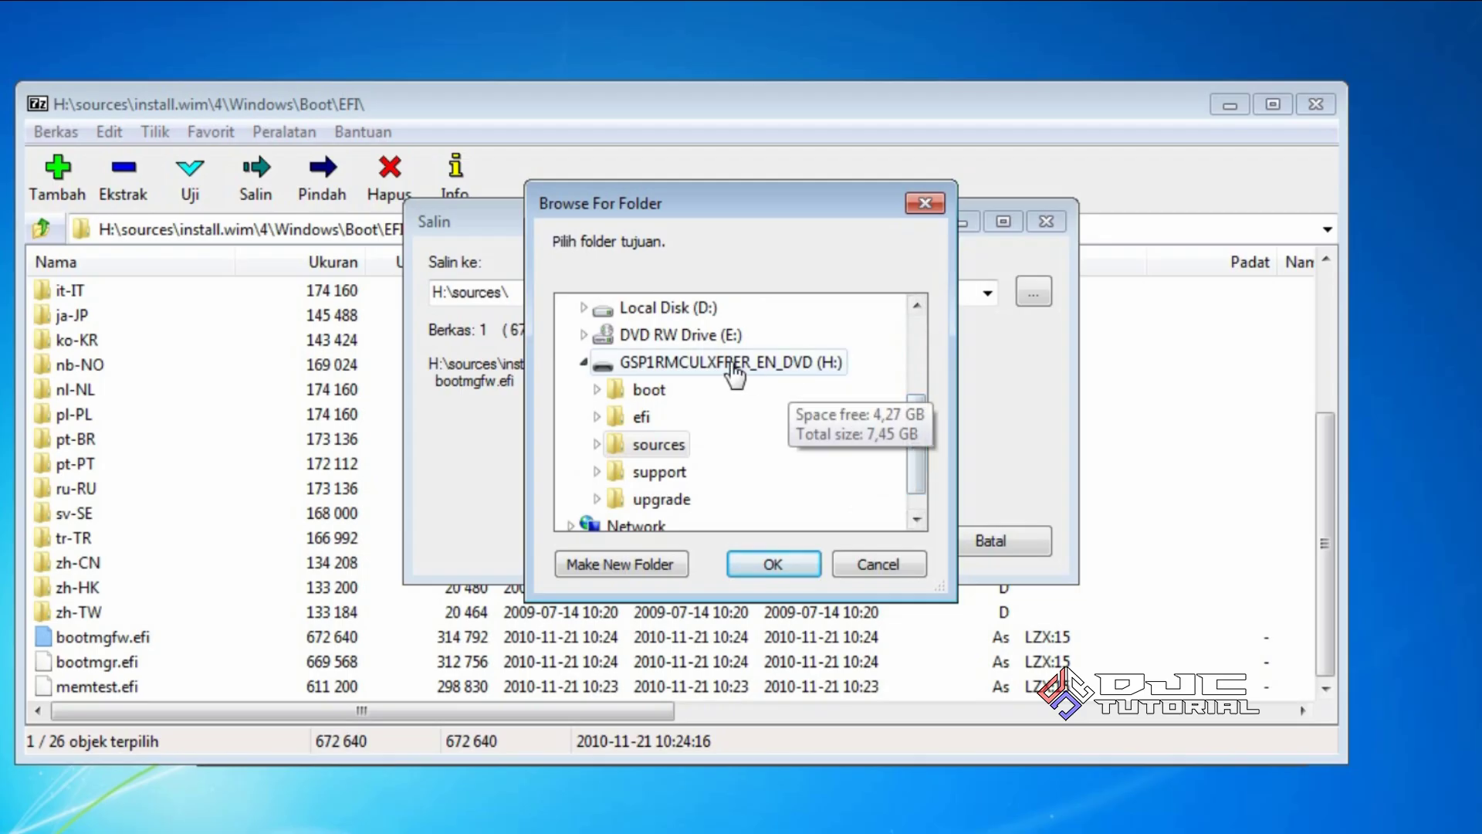
left_click(641, 418)
left_click_drag(915, 414, 920, 457)
left_click(672, 418)
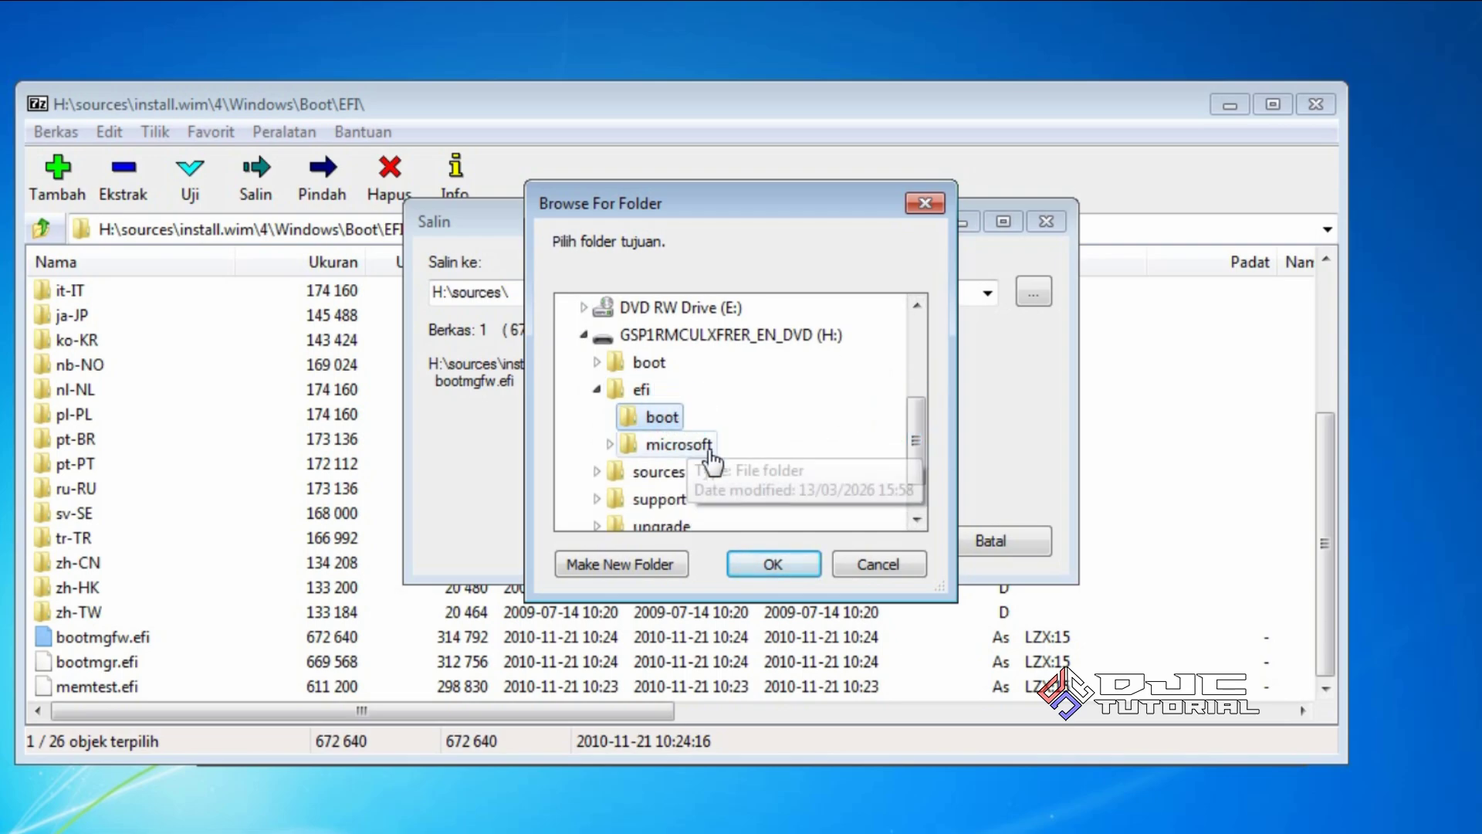
left_click(766, 566)
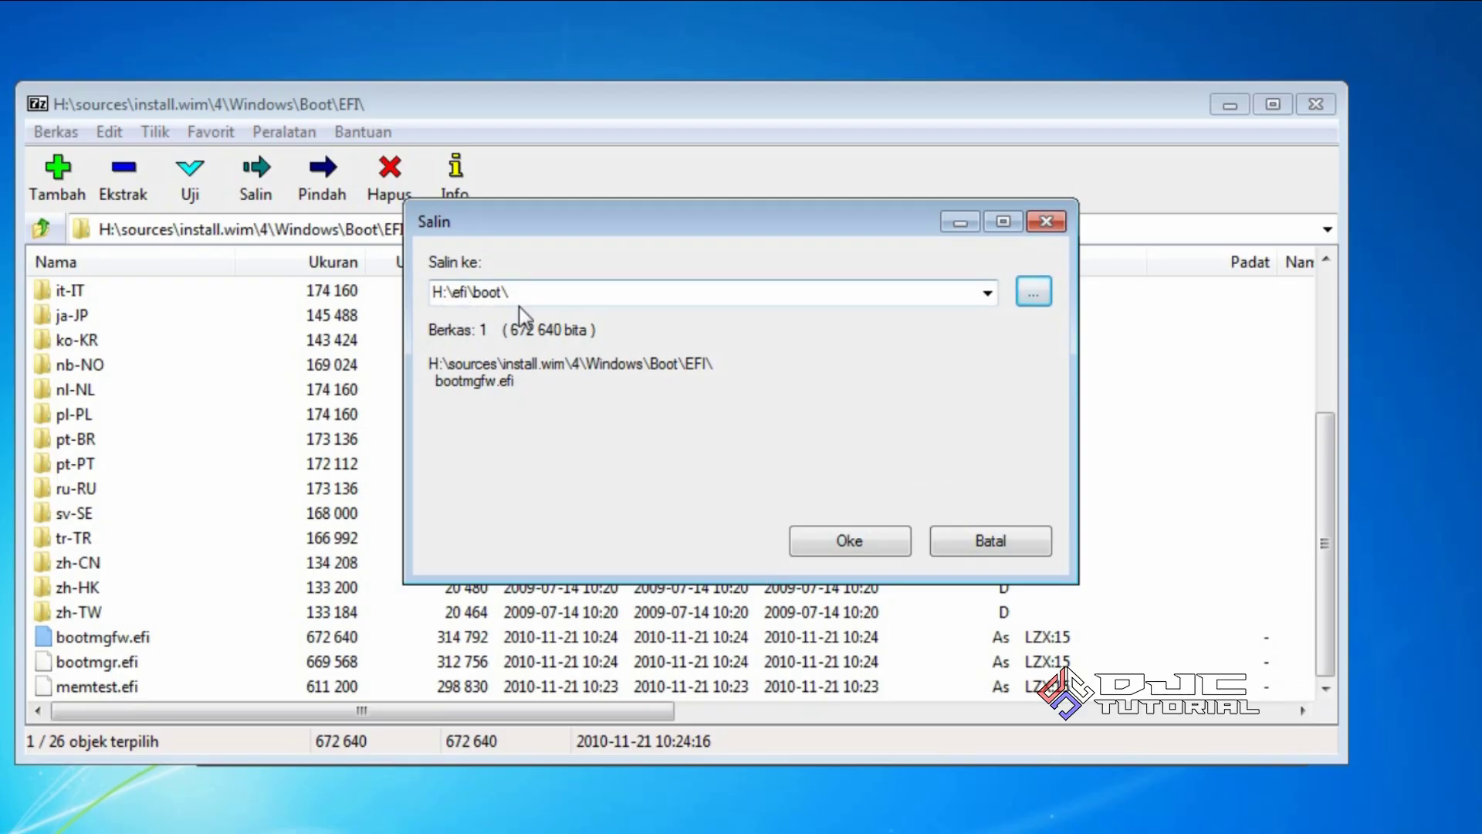
left_click(795, 540)
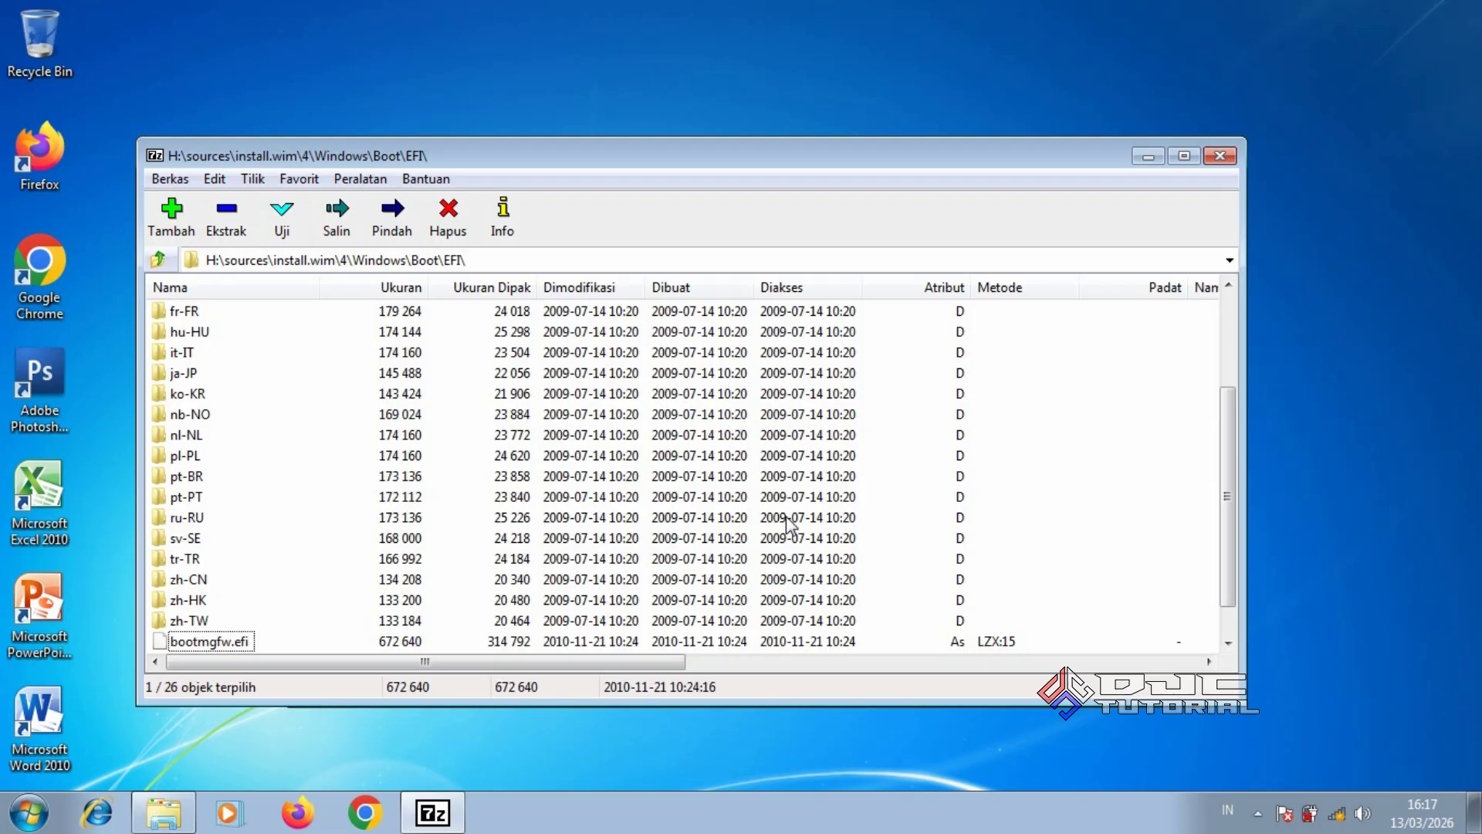
Close 7-Zip and open H:\efi\boot in Explorer to see bootmgfw.efi beside bootx64.efi
left_click(1222, 157)
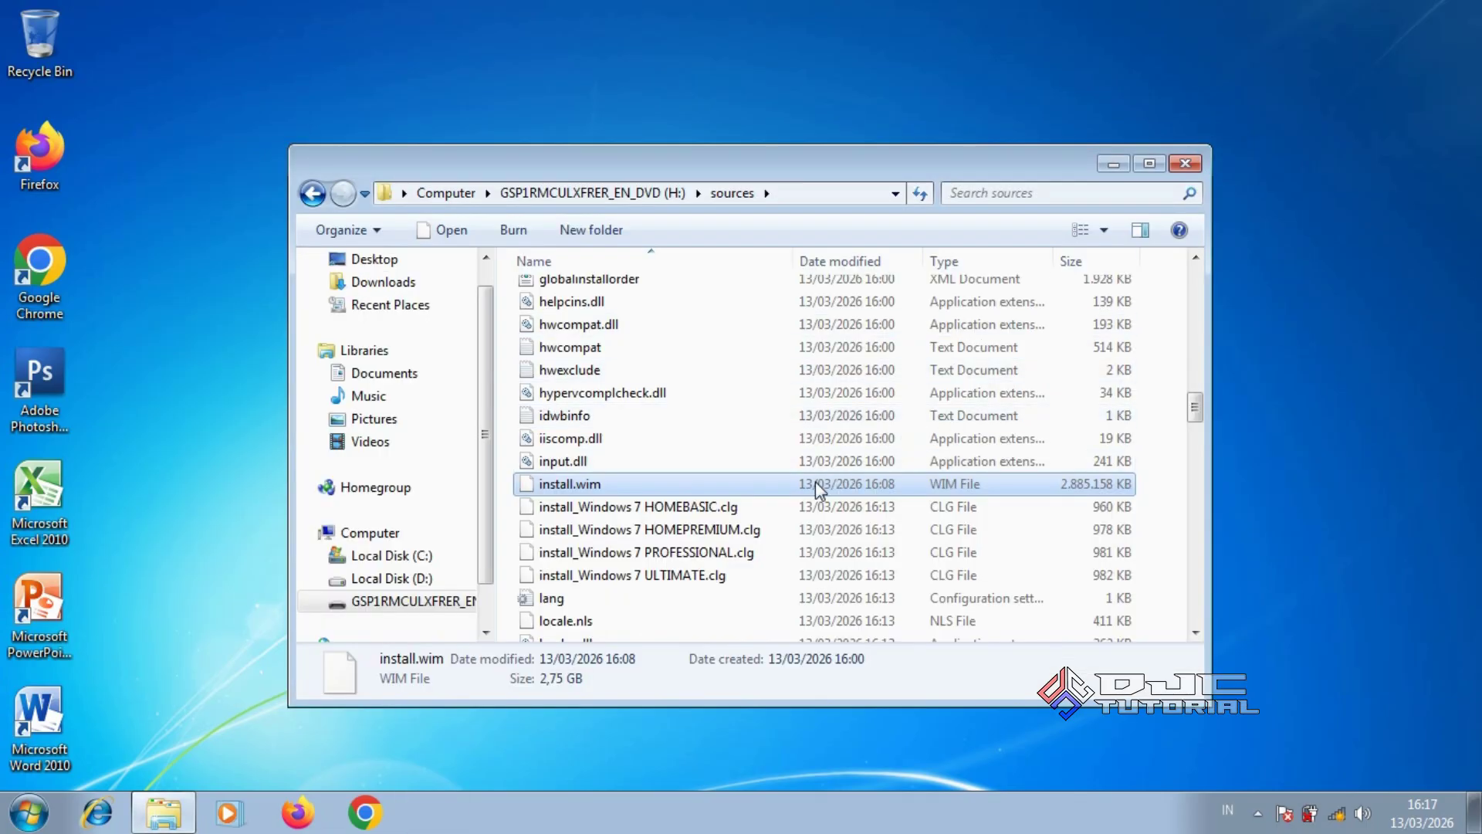
left_click(445, 601)
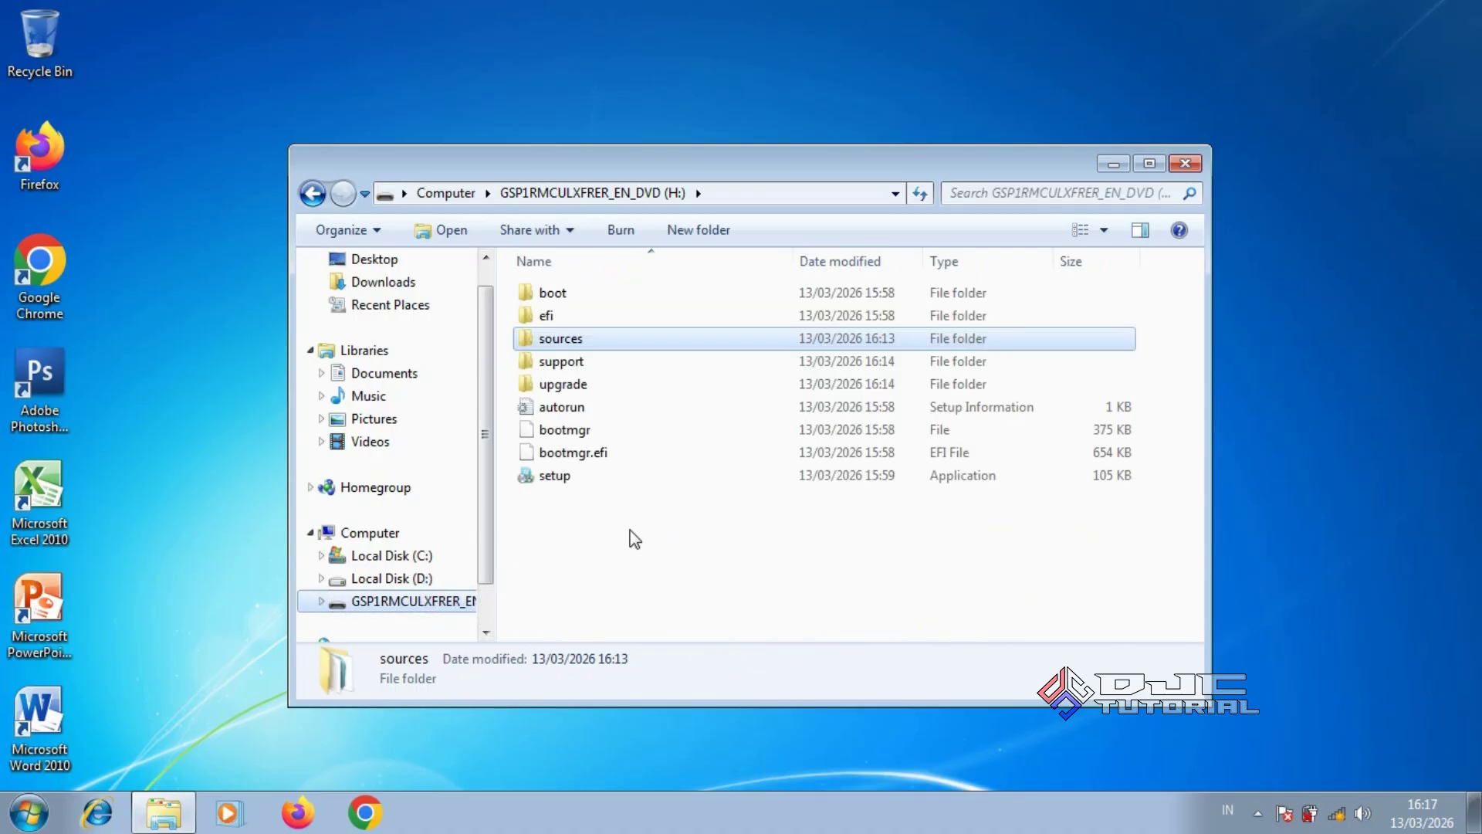
left_click(590, 313)
double_click(589, 314)
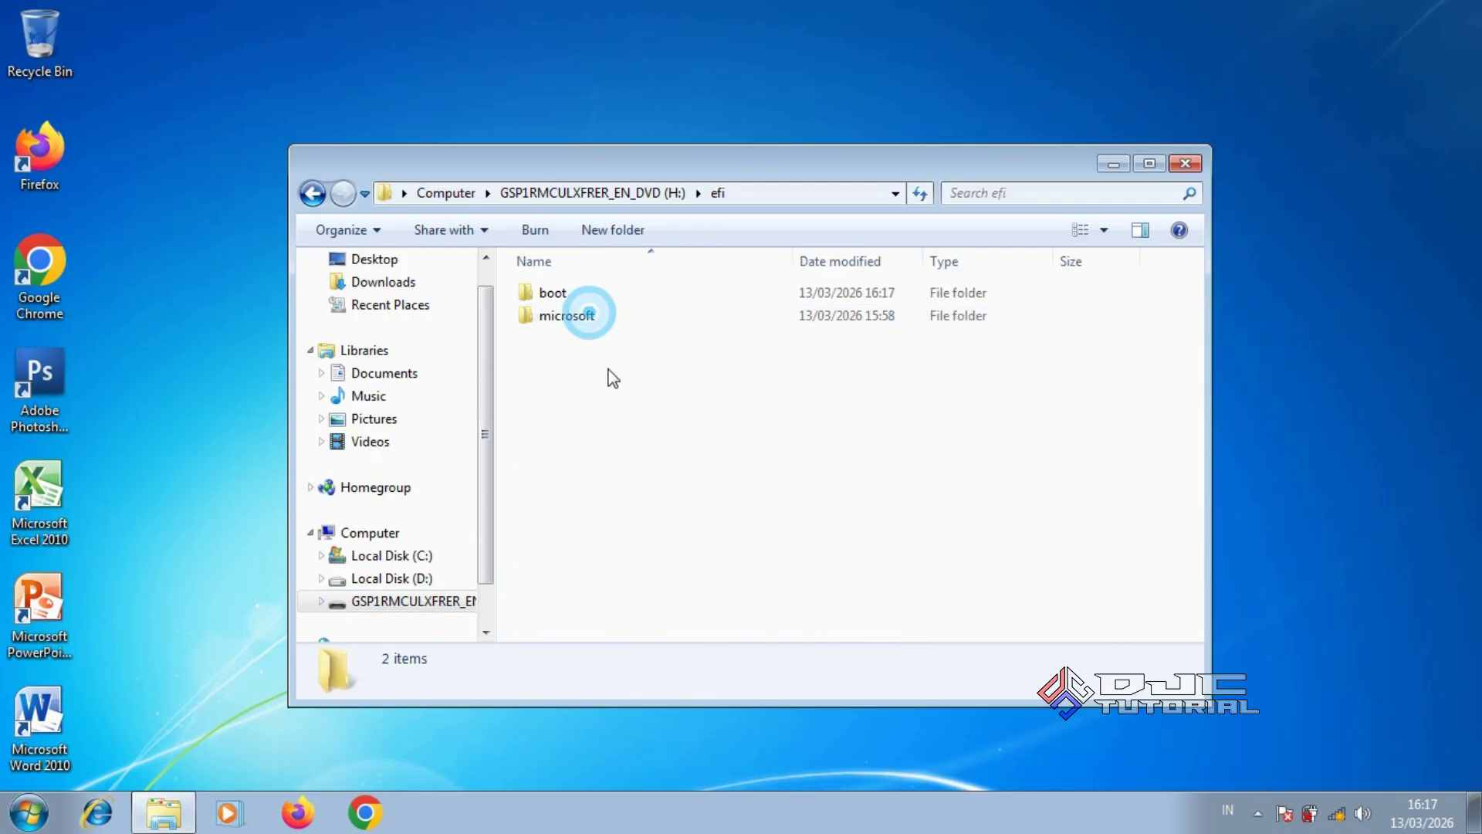
double_click(569, 292)
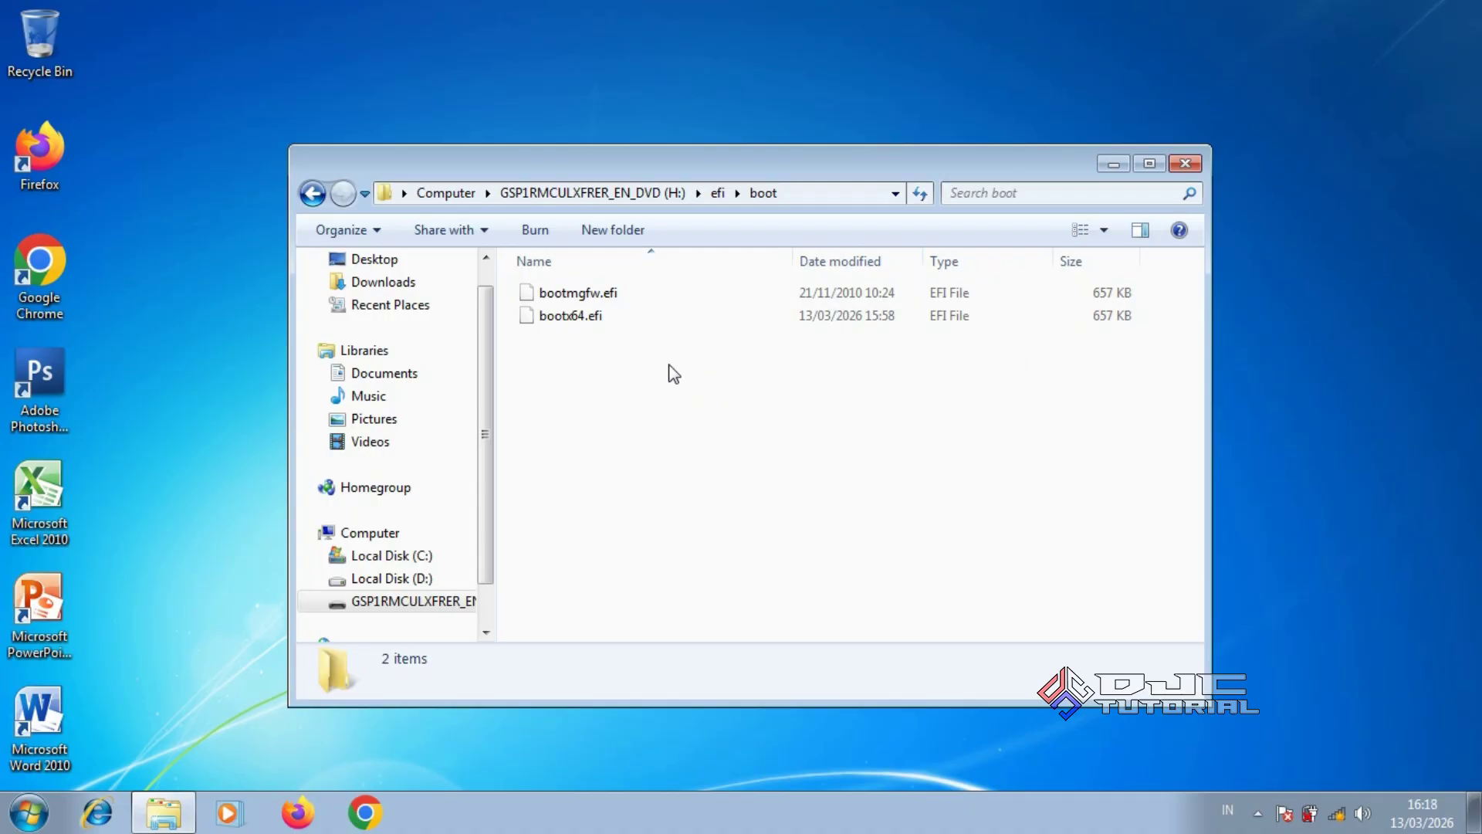
Append _old to bootx64.efi so it becomes bootx64_old.efi
left_click(592, 319)
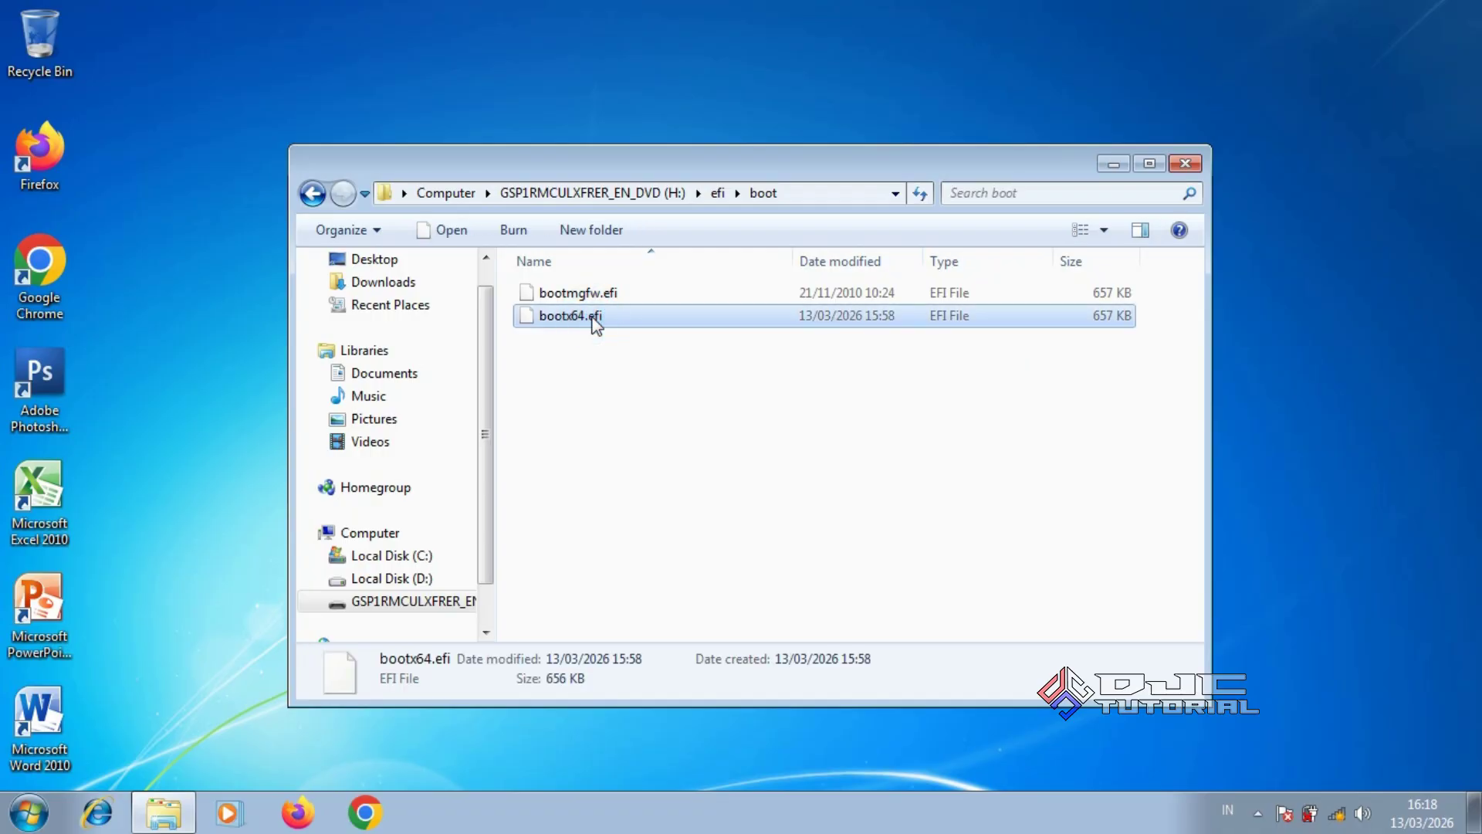
right_click(592, 318)
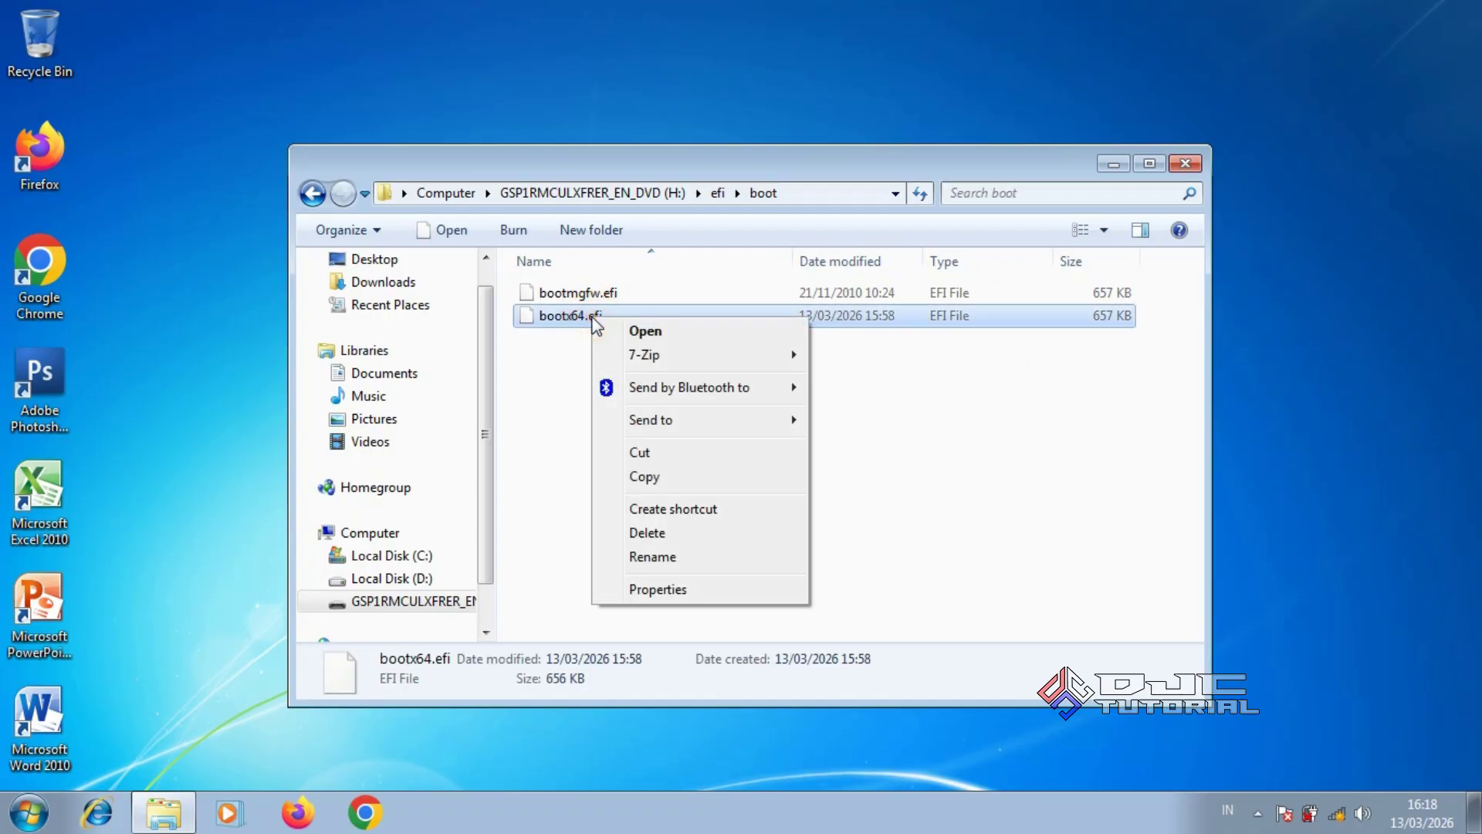
left_click(646, 559)
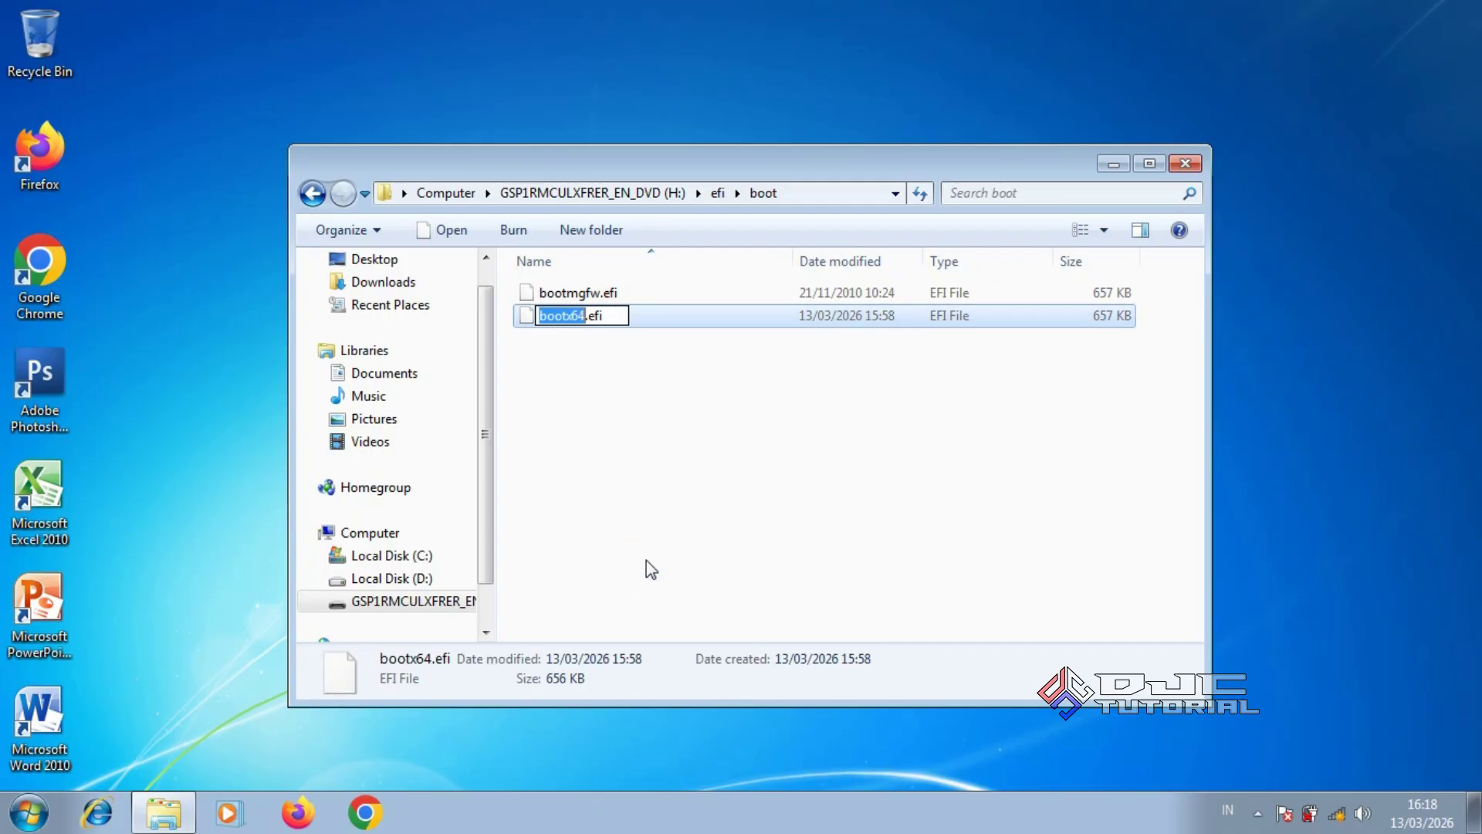
left_click(584, 315)
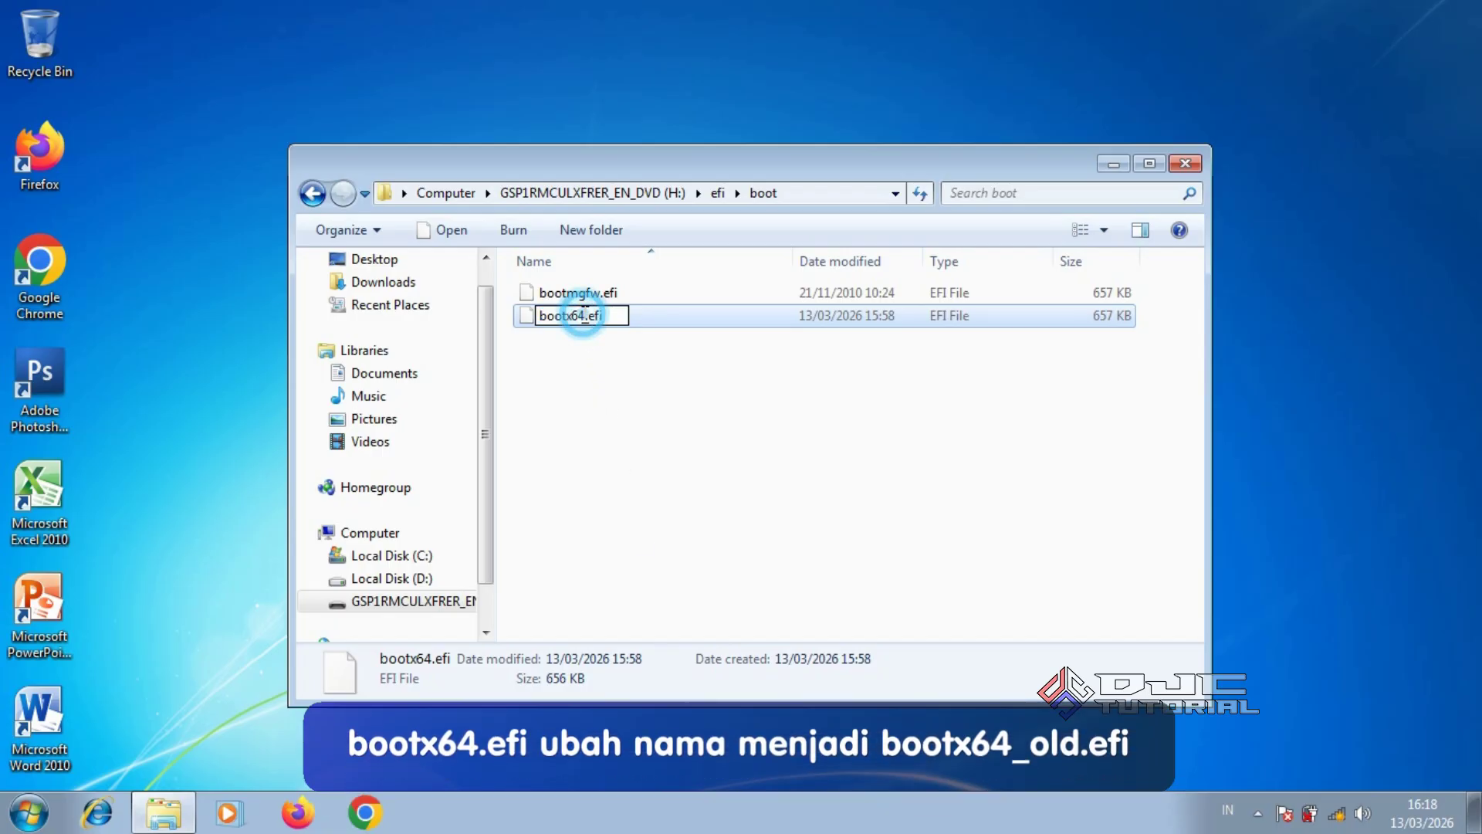
type("_old")
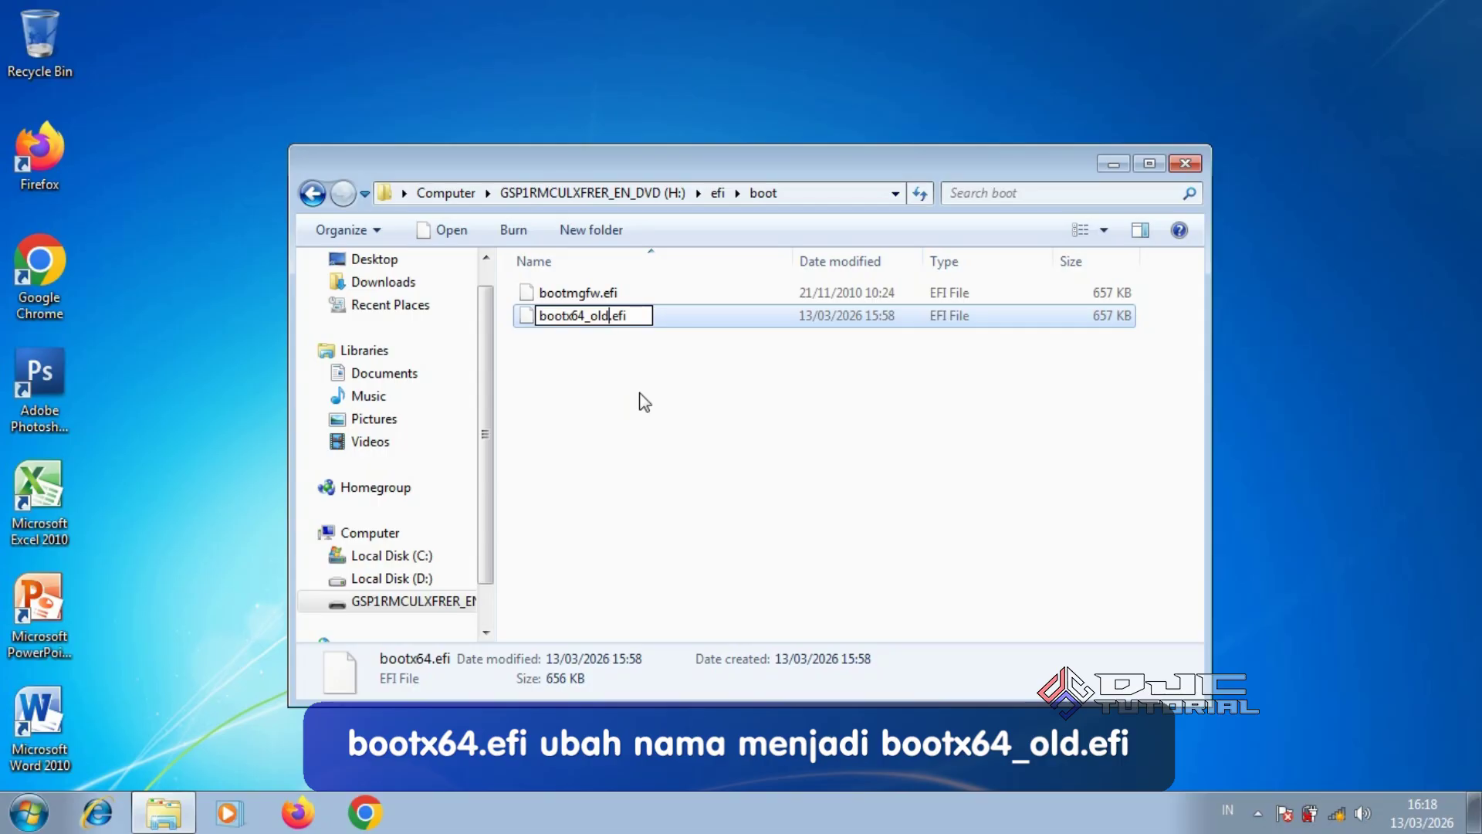
left_click(670, 378)
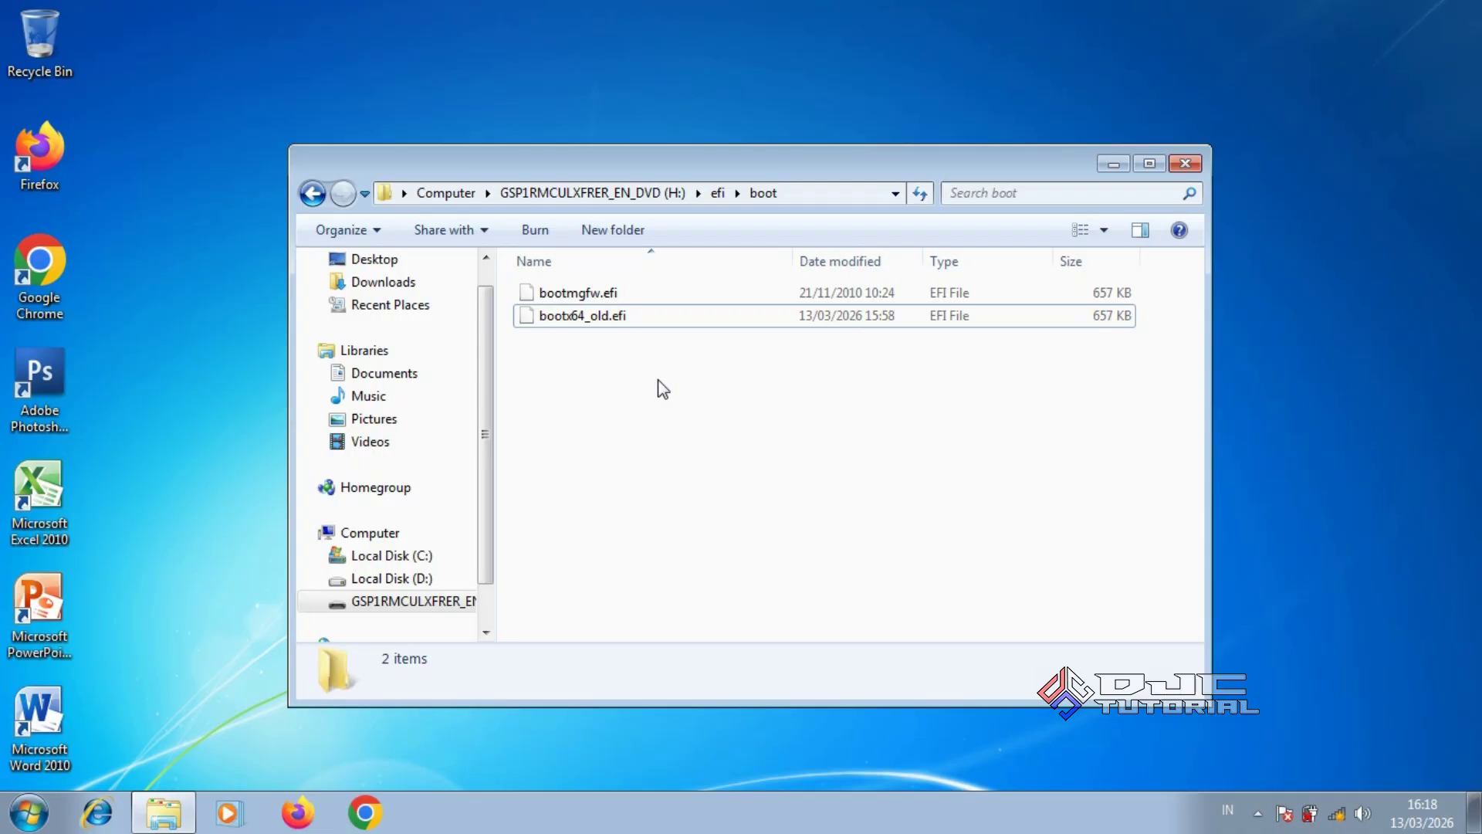
left_click(581, 294)
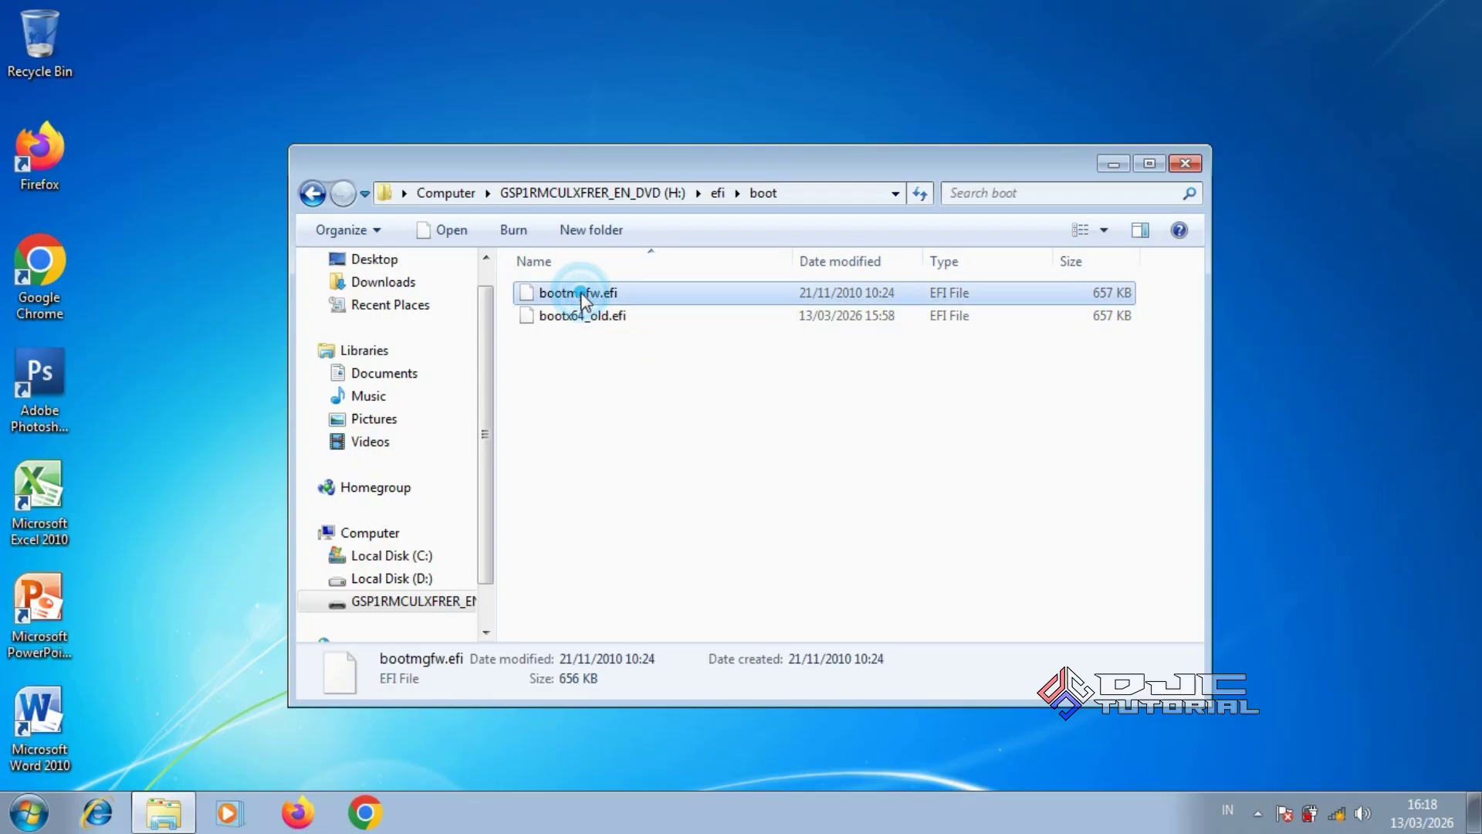
Rename bootmgfw.efi to bootx64.efi in the USB drive's efi\boot folder
right_click(580, 294)
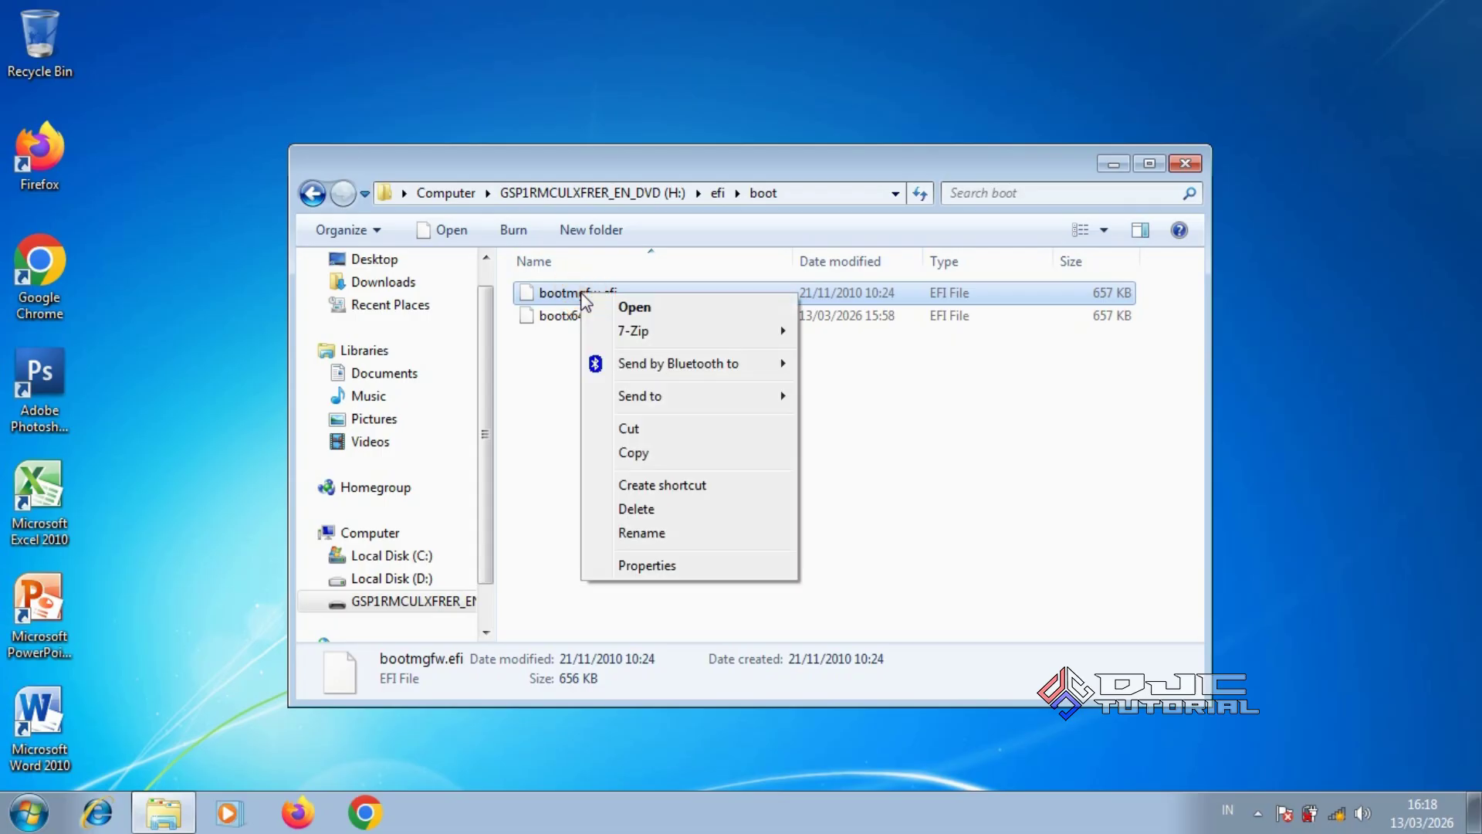
left_click(665, 531)
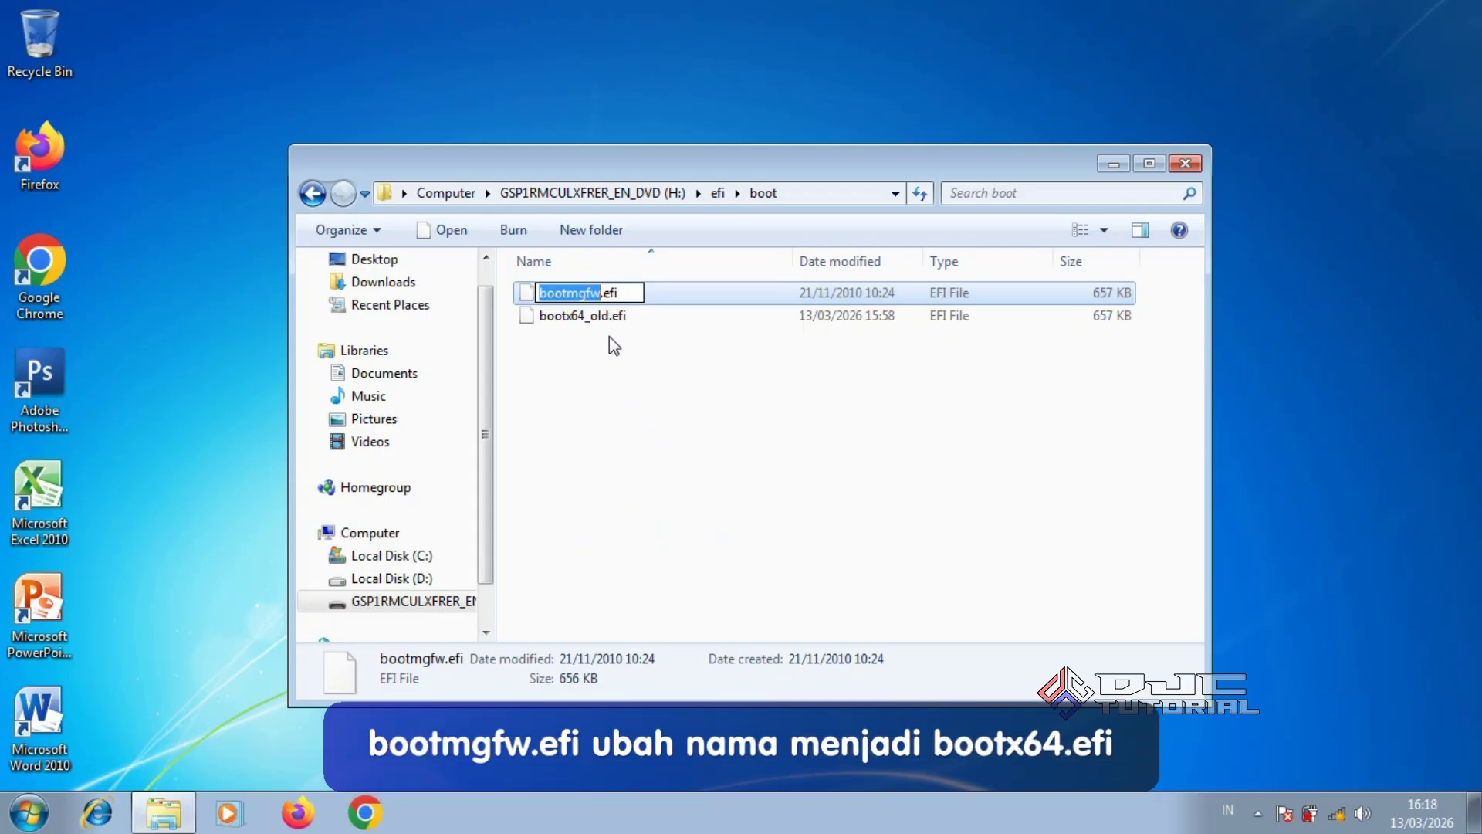
type("bootx64")
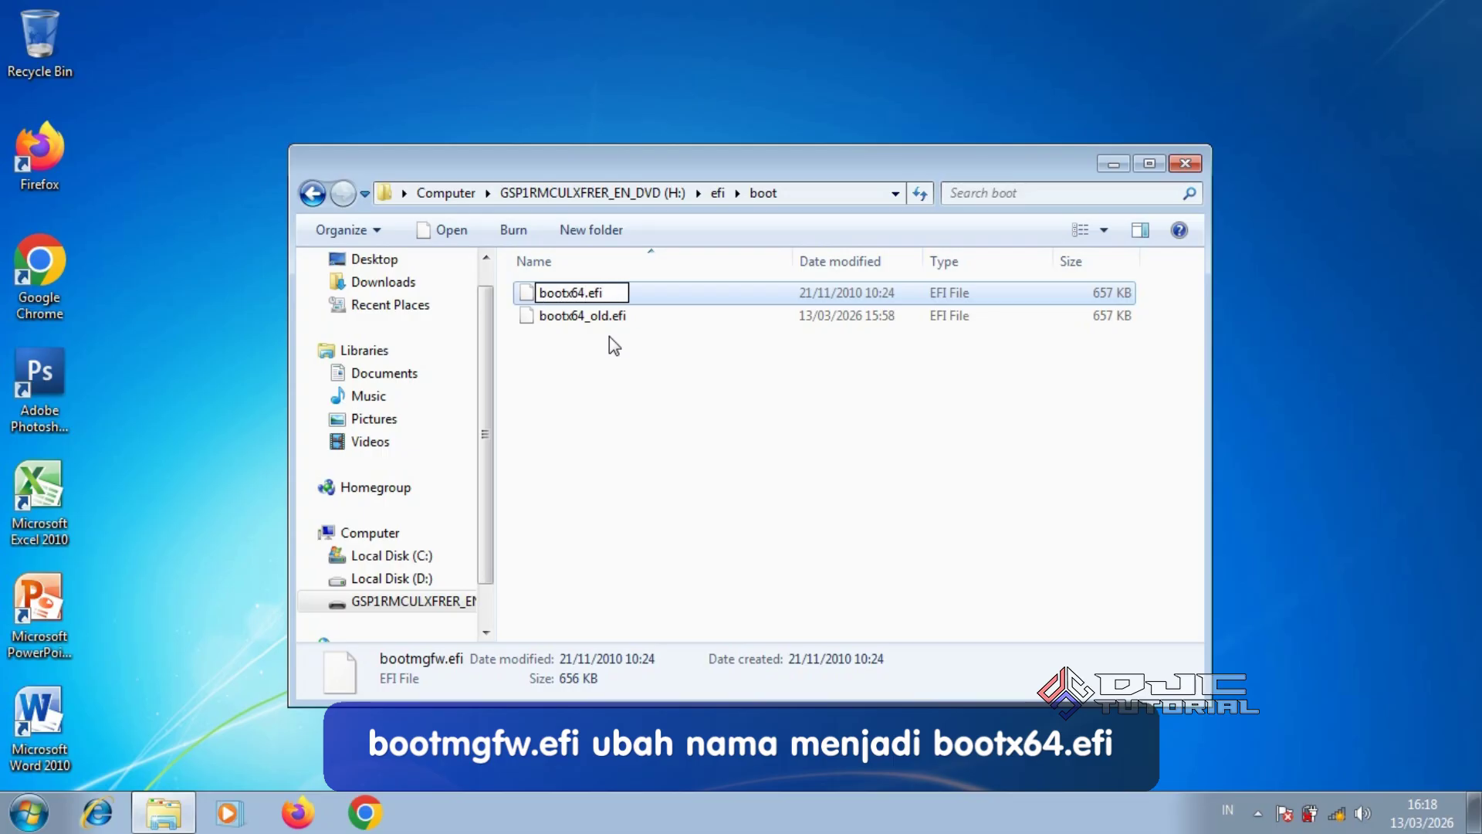
left_click(669, 365)
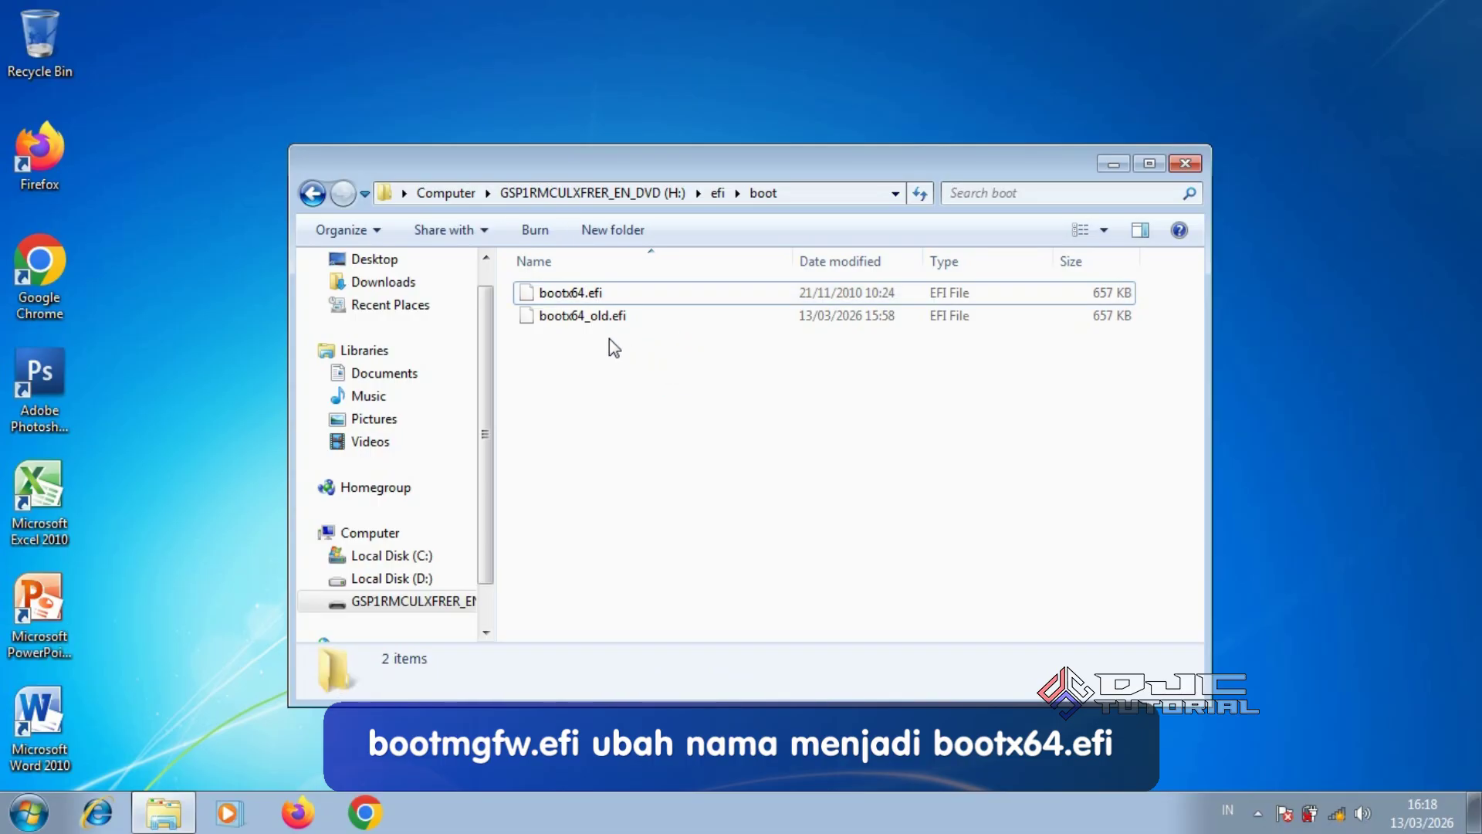
mouse_move(589, 301)
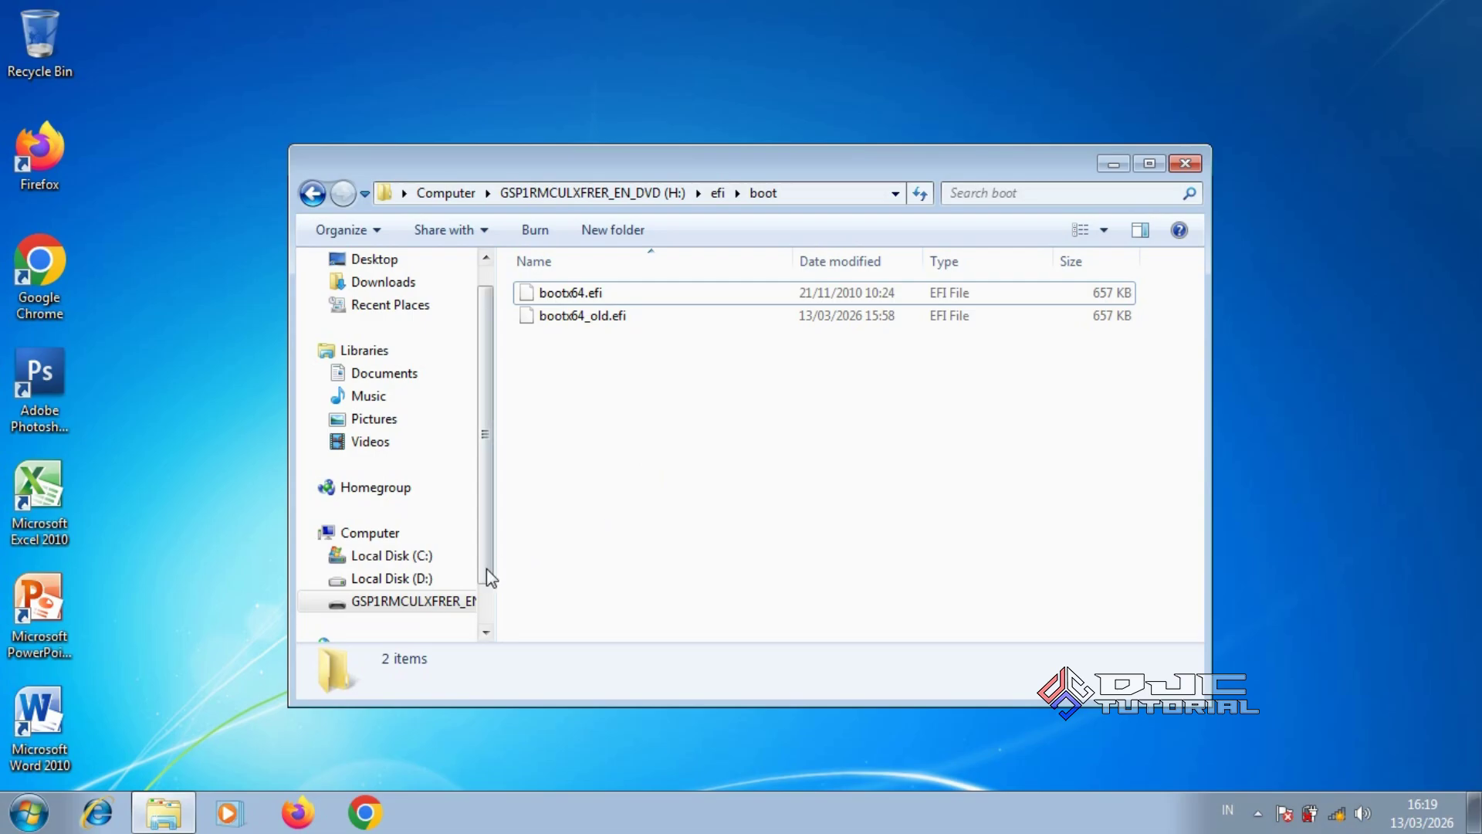
Navigate from the USB drive root into the efi\microsoft\boot folder
left_click(448, 604)
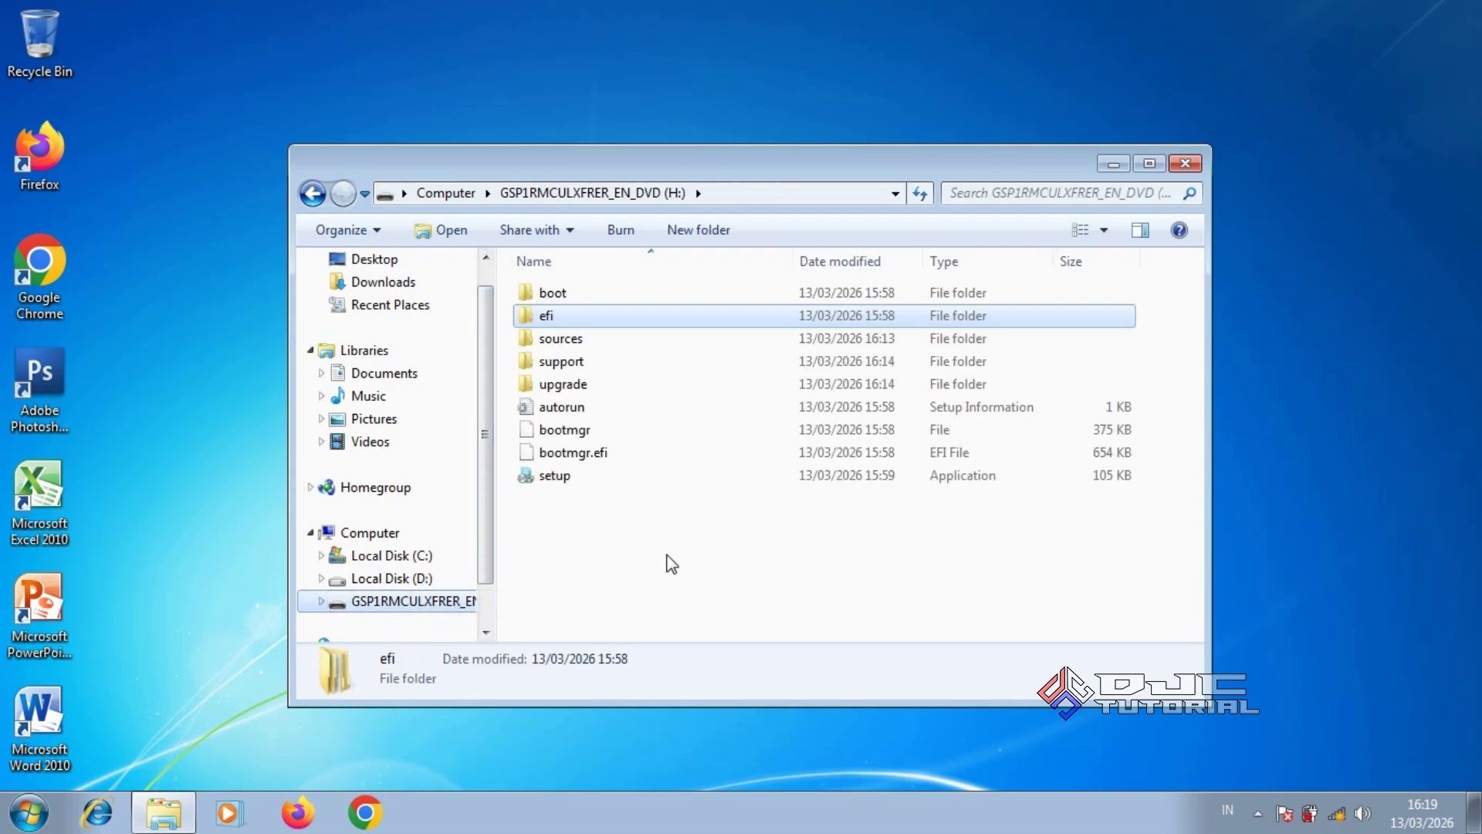
left_click(610, 322)
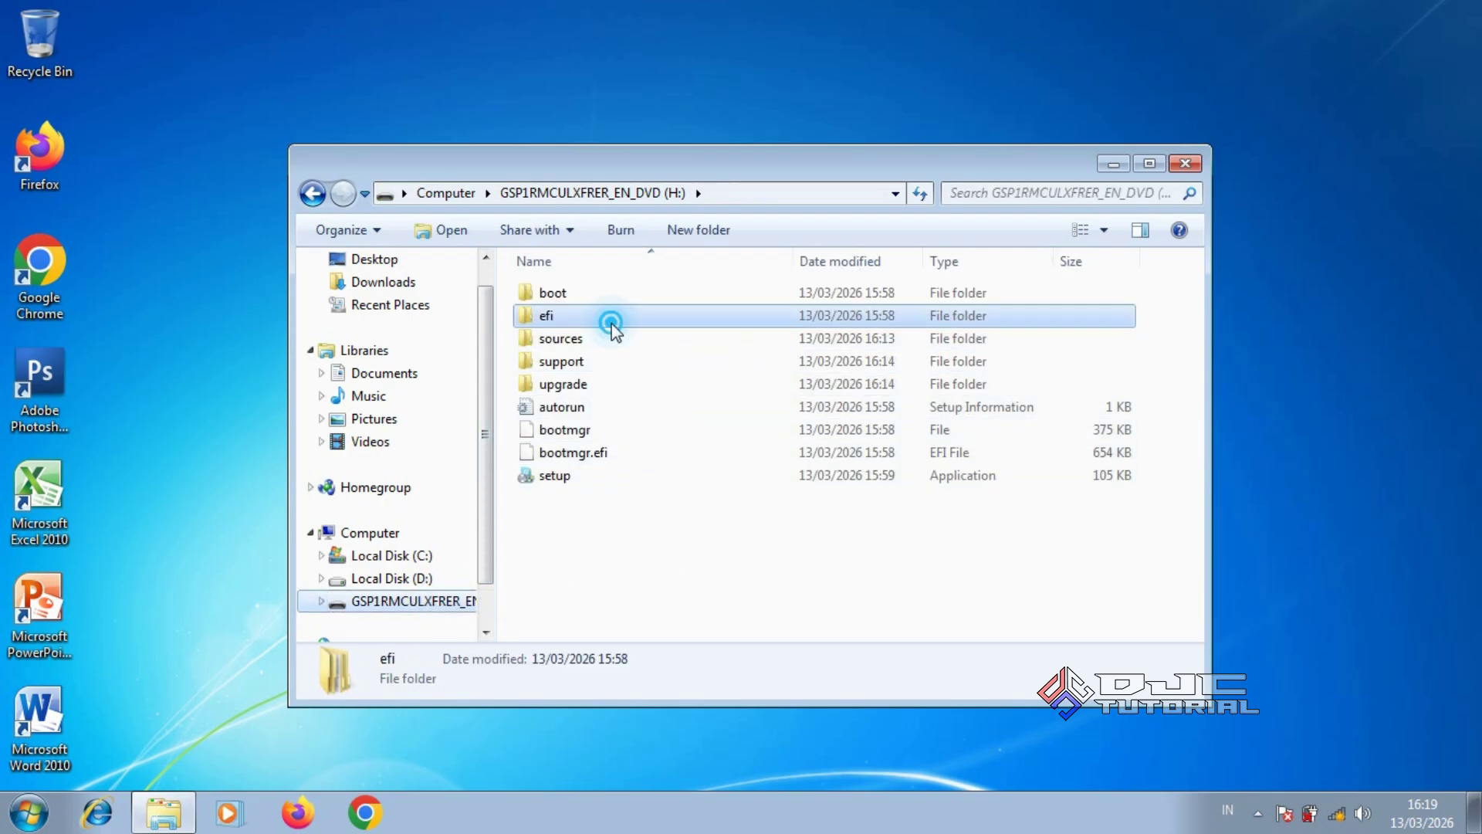
double_click(610, 322)
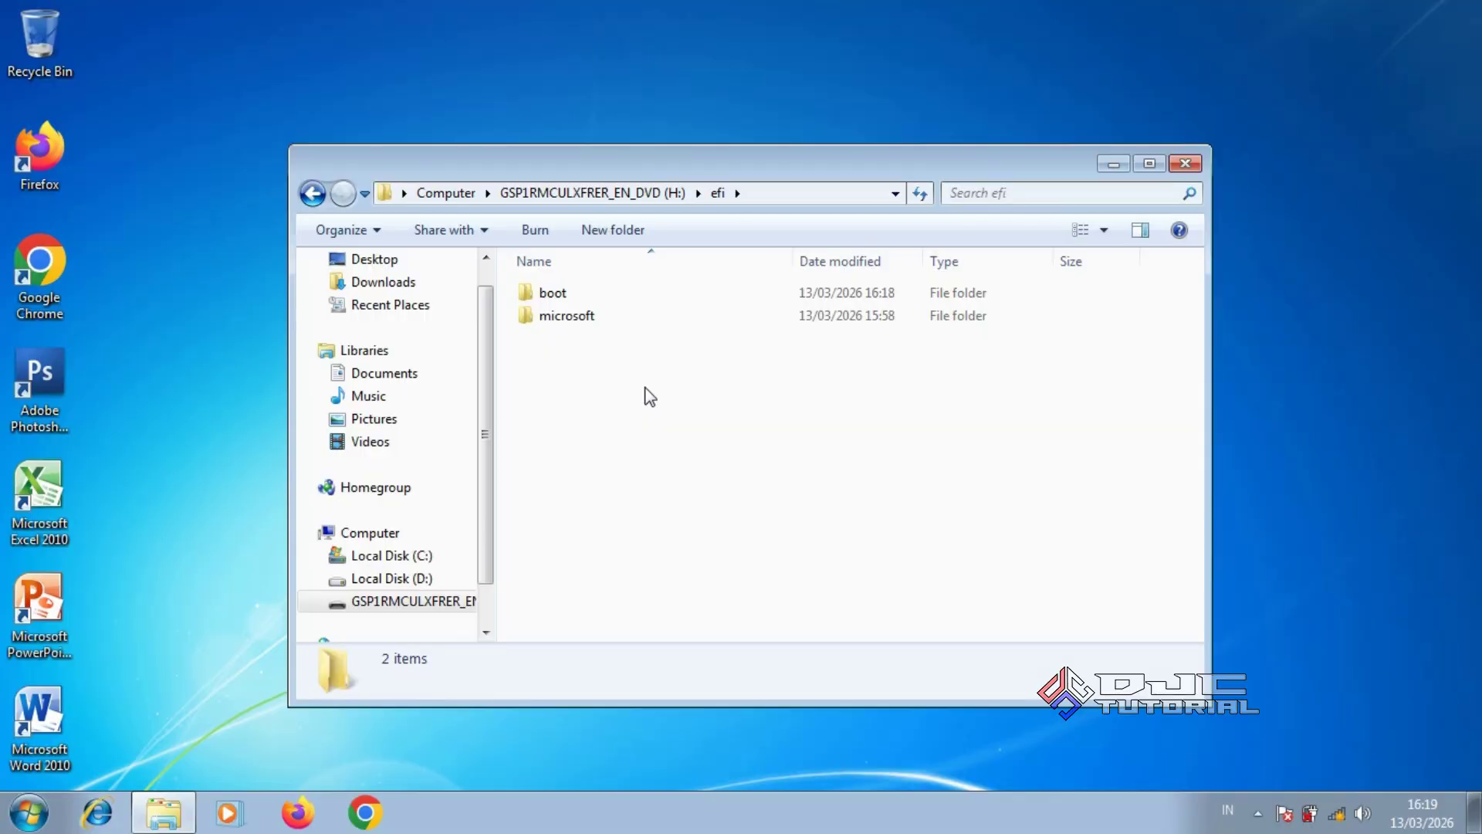
double_click(588, 319)
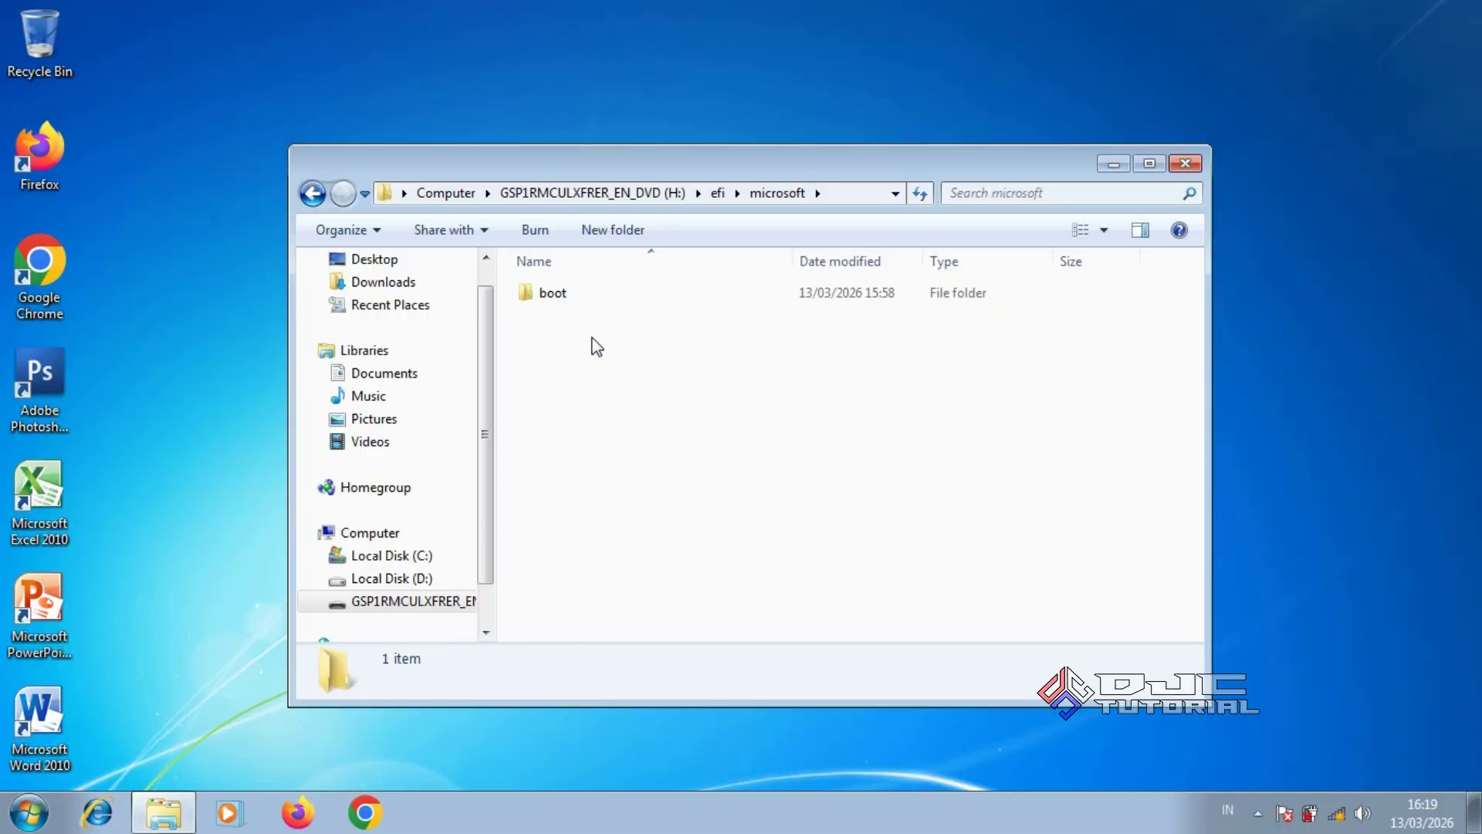
double_click(567, 296)
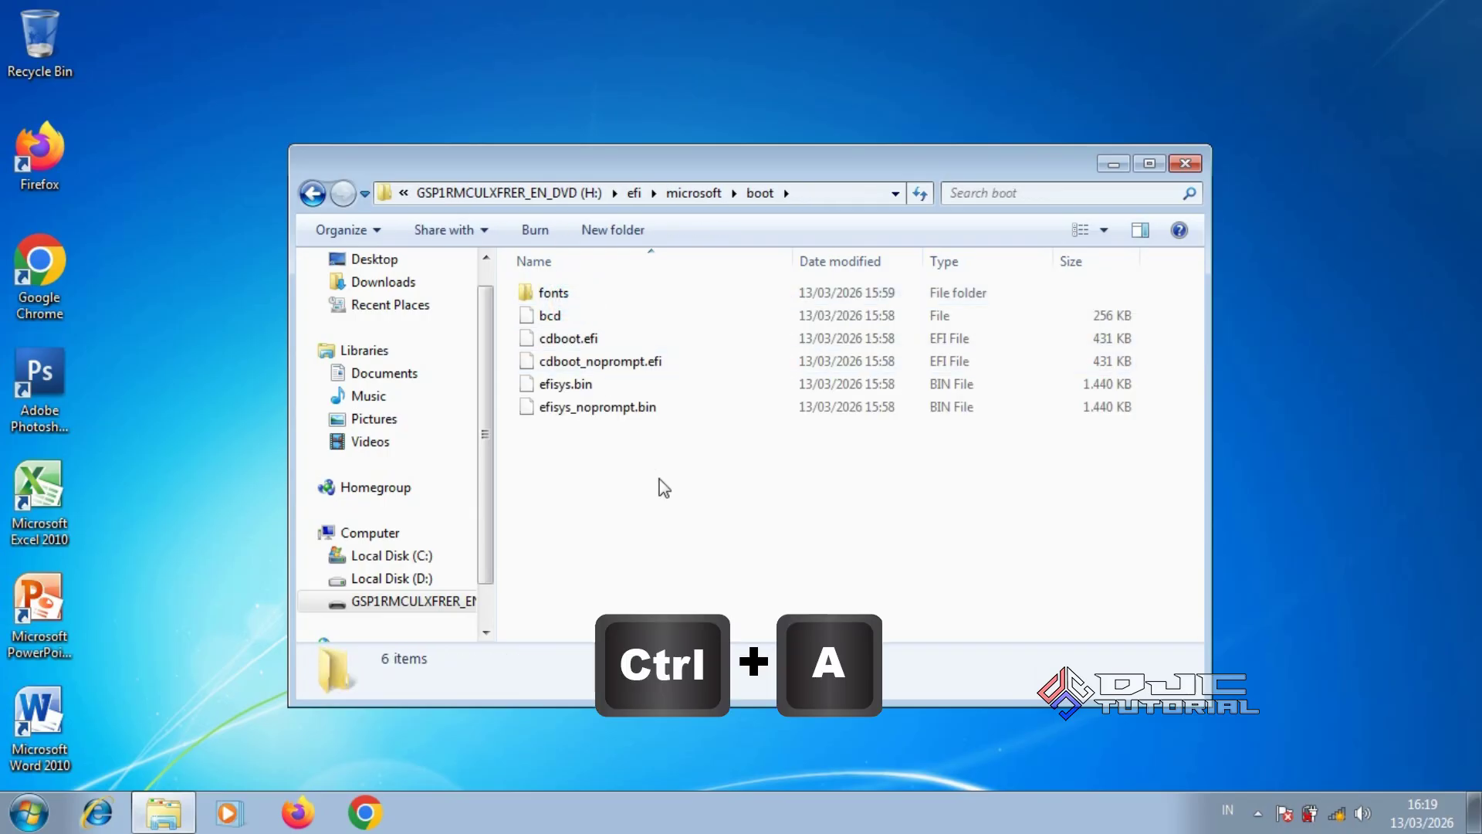
Copy all six files in the folder and go back to the USB drive root
key("ctrl+a")
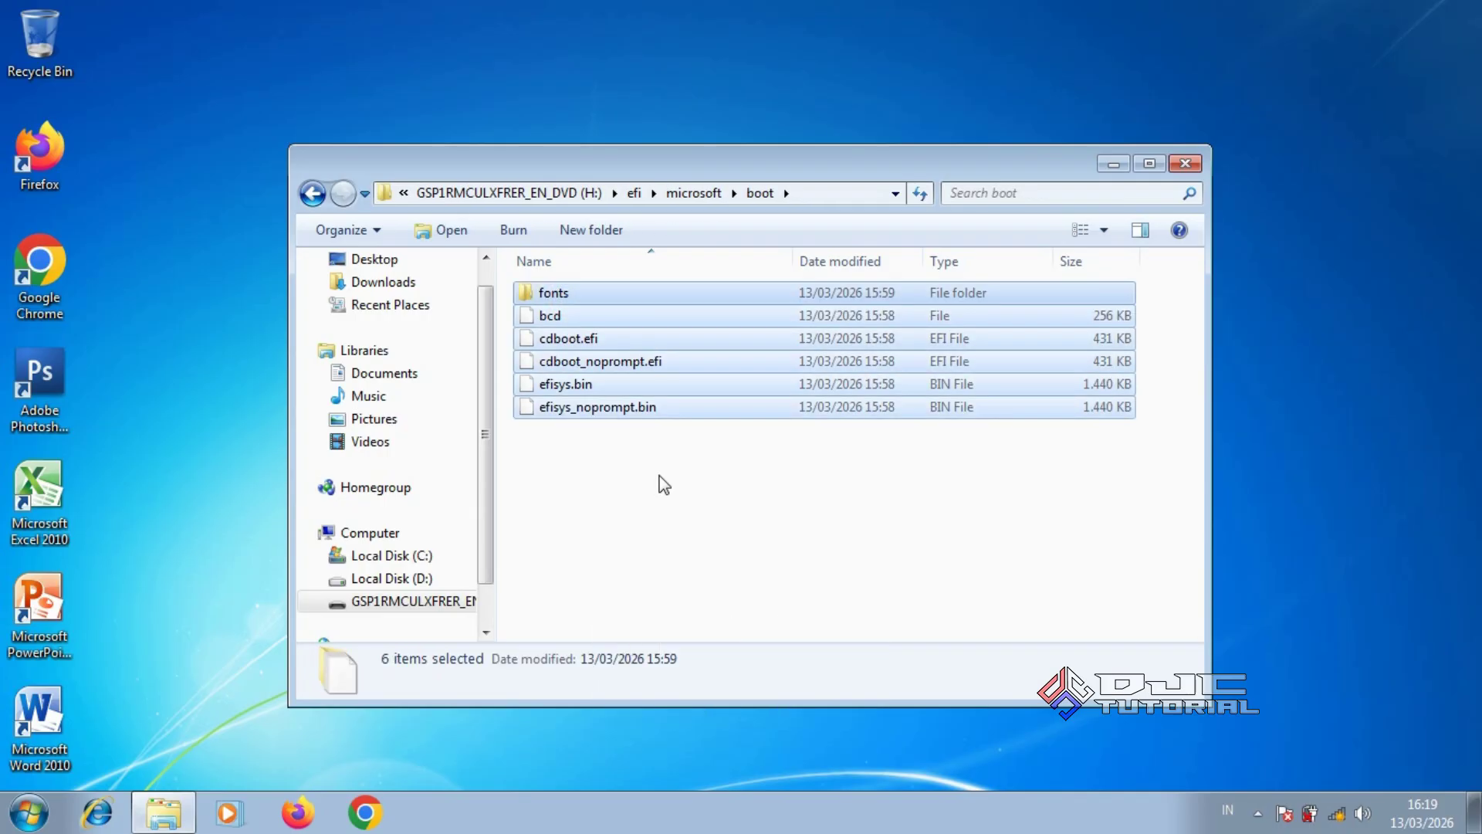
right_click(699, 409)
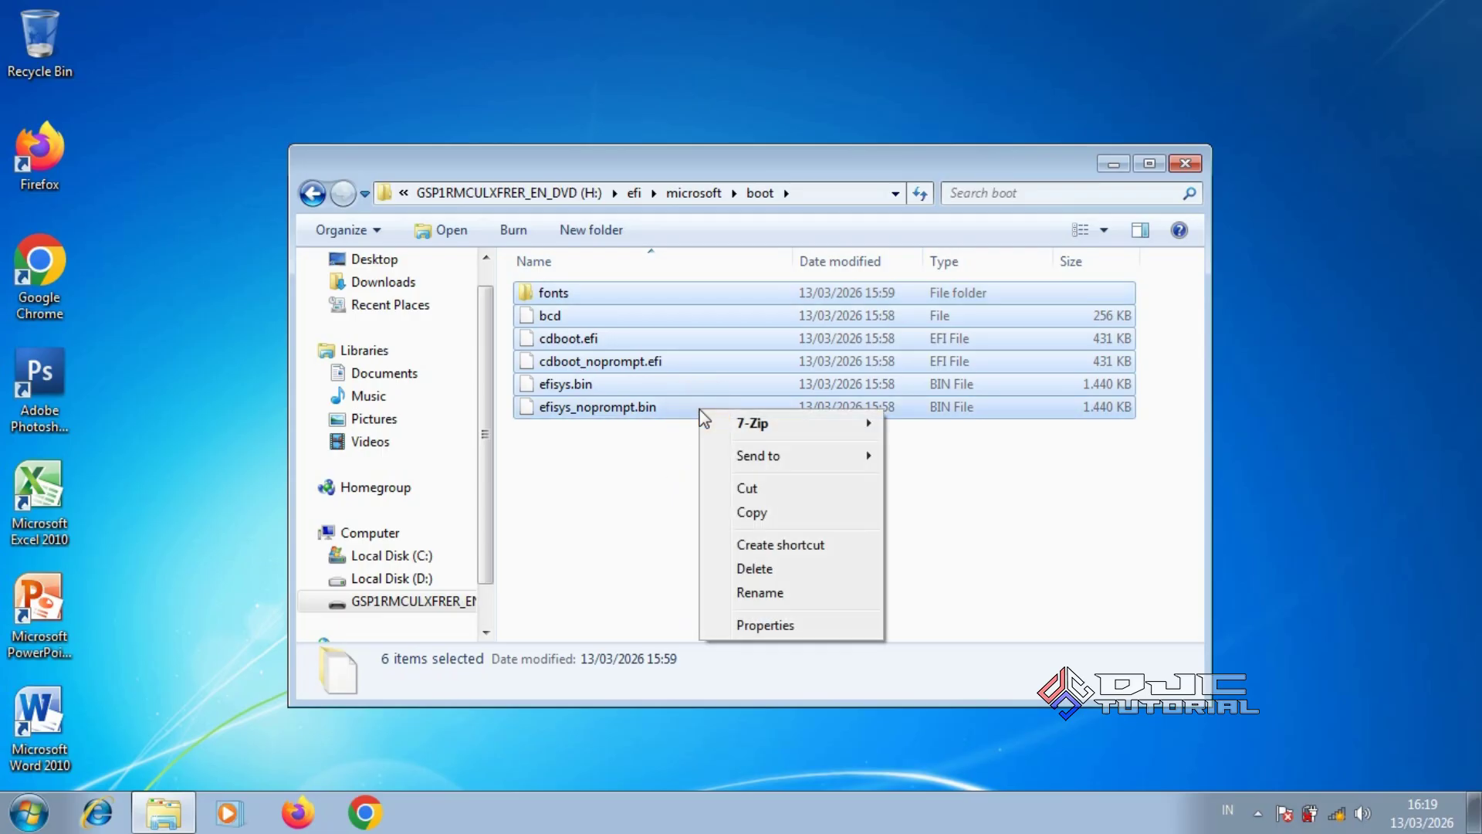
left_click(748, 516)
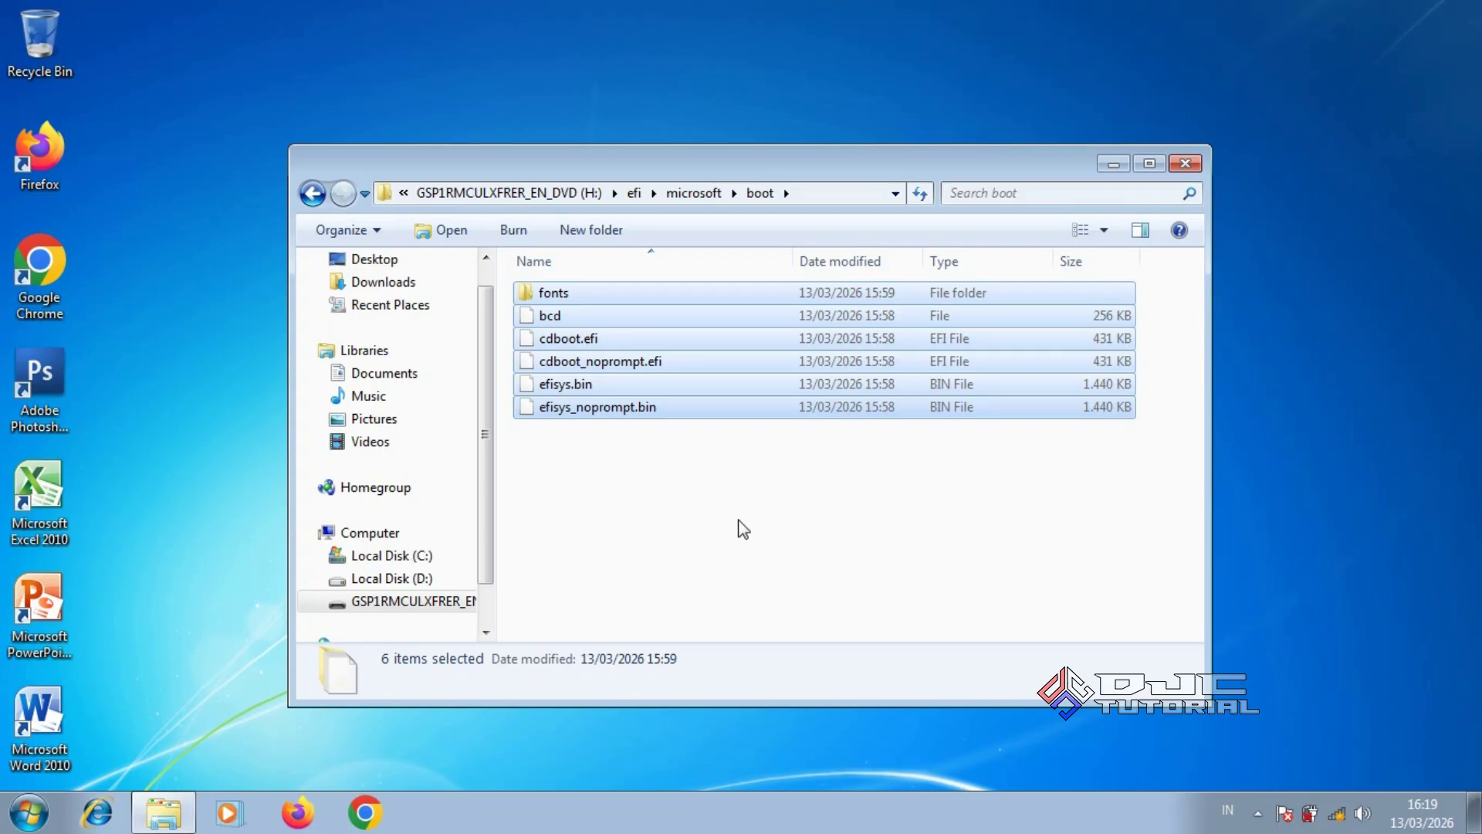
left_click(452, 600)
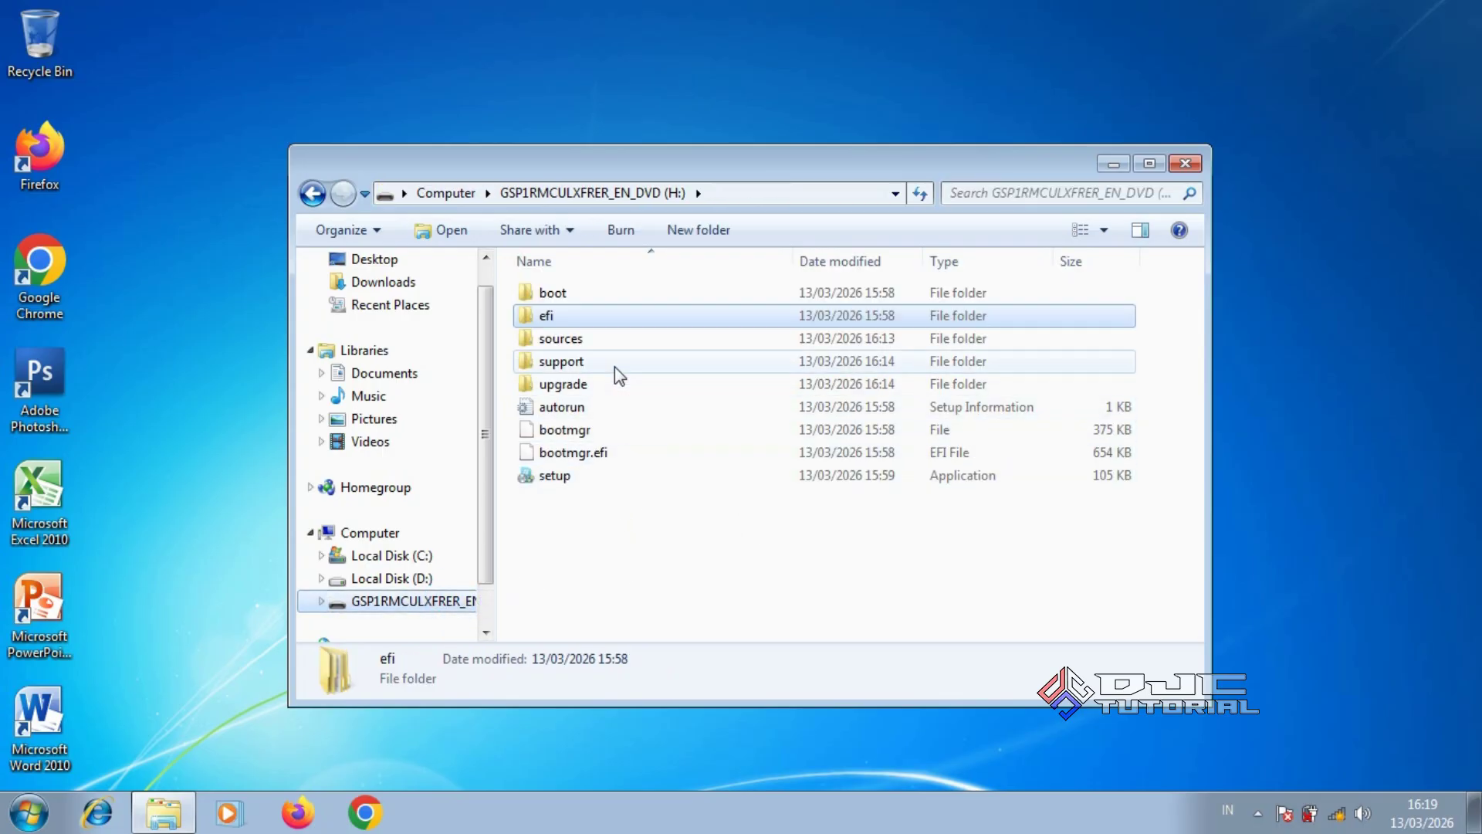
left_click(614, 321)
Paste the copied boot files into efi\boot beside bootx64.efi, then return to the drive root
double_click(614, 322)
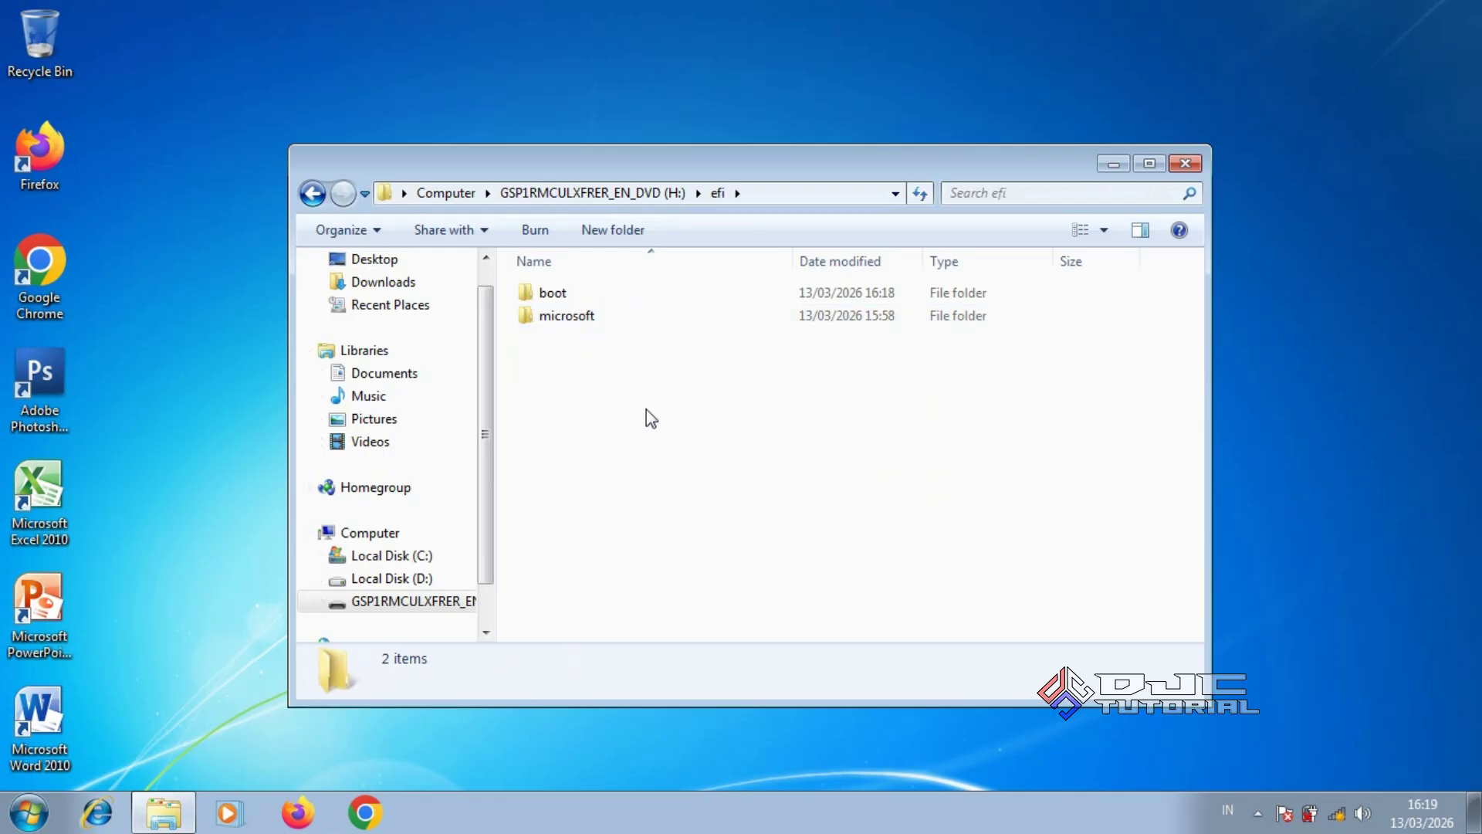
double_click(574, 294)
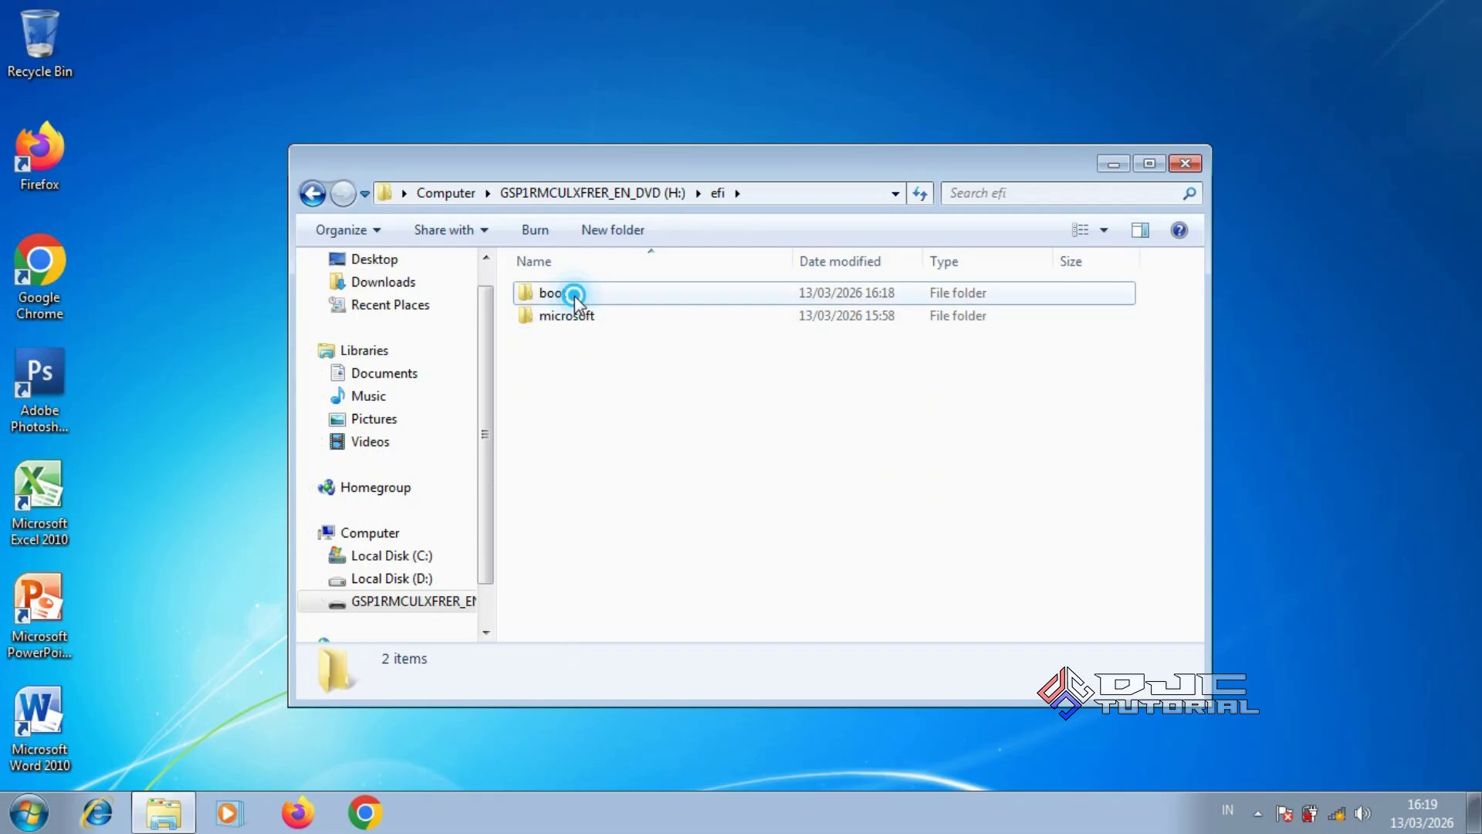
right_click(681, 420)
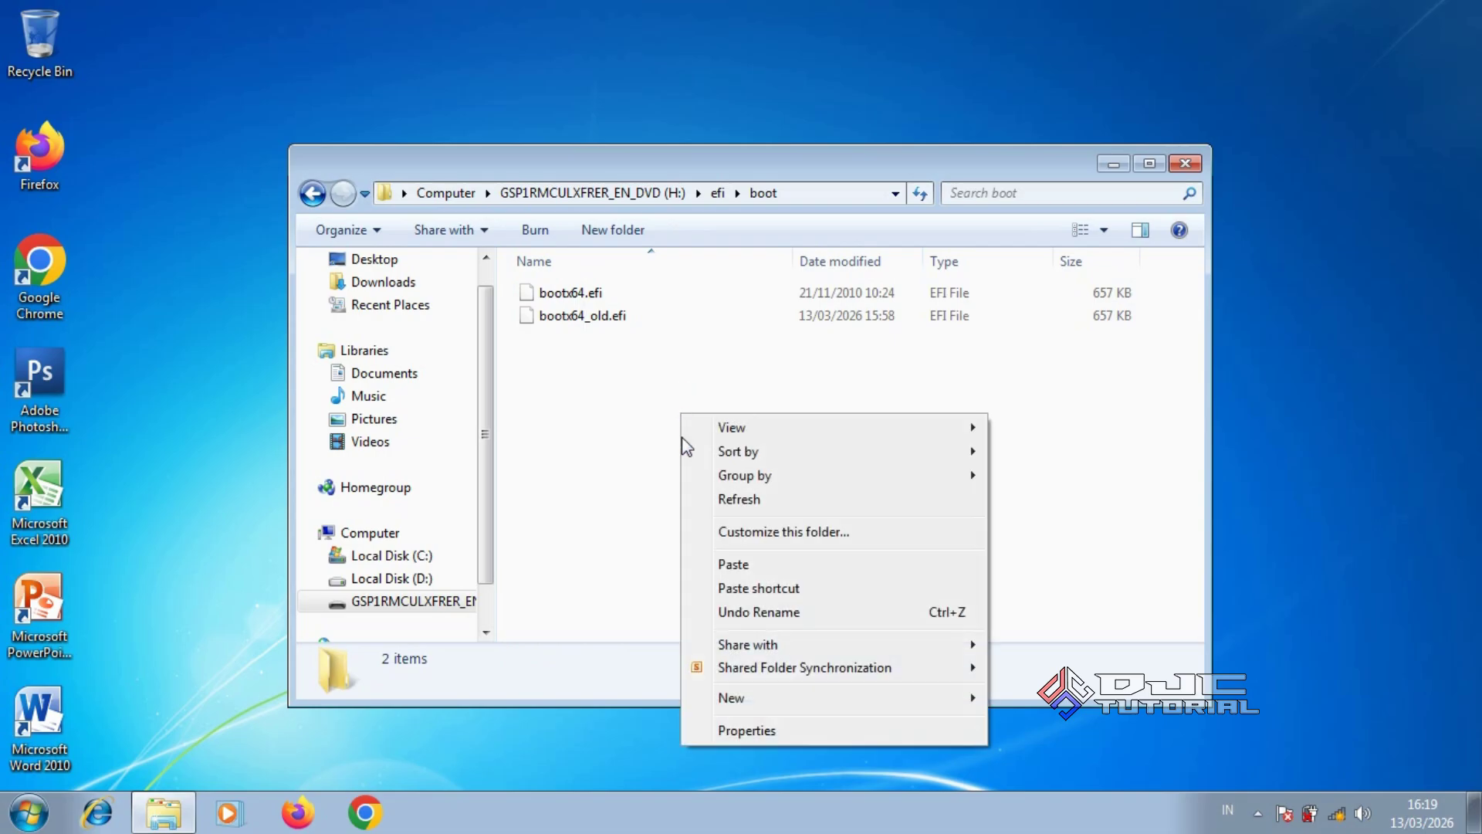
left_click(710, 564)
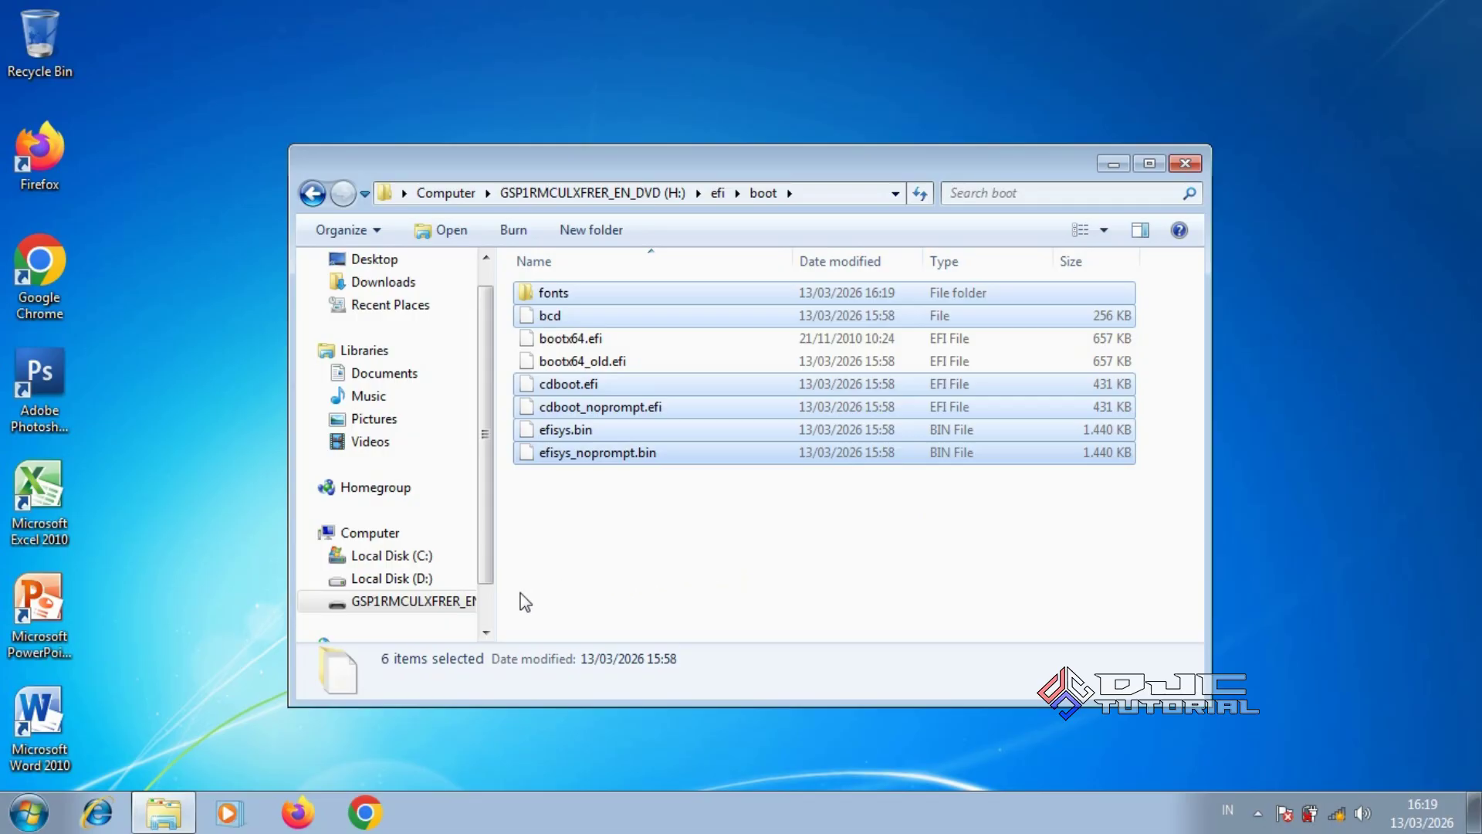
left_click(435, 604)
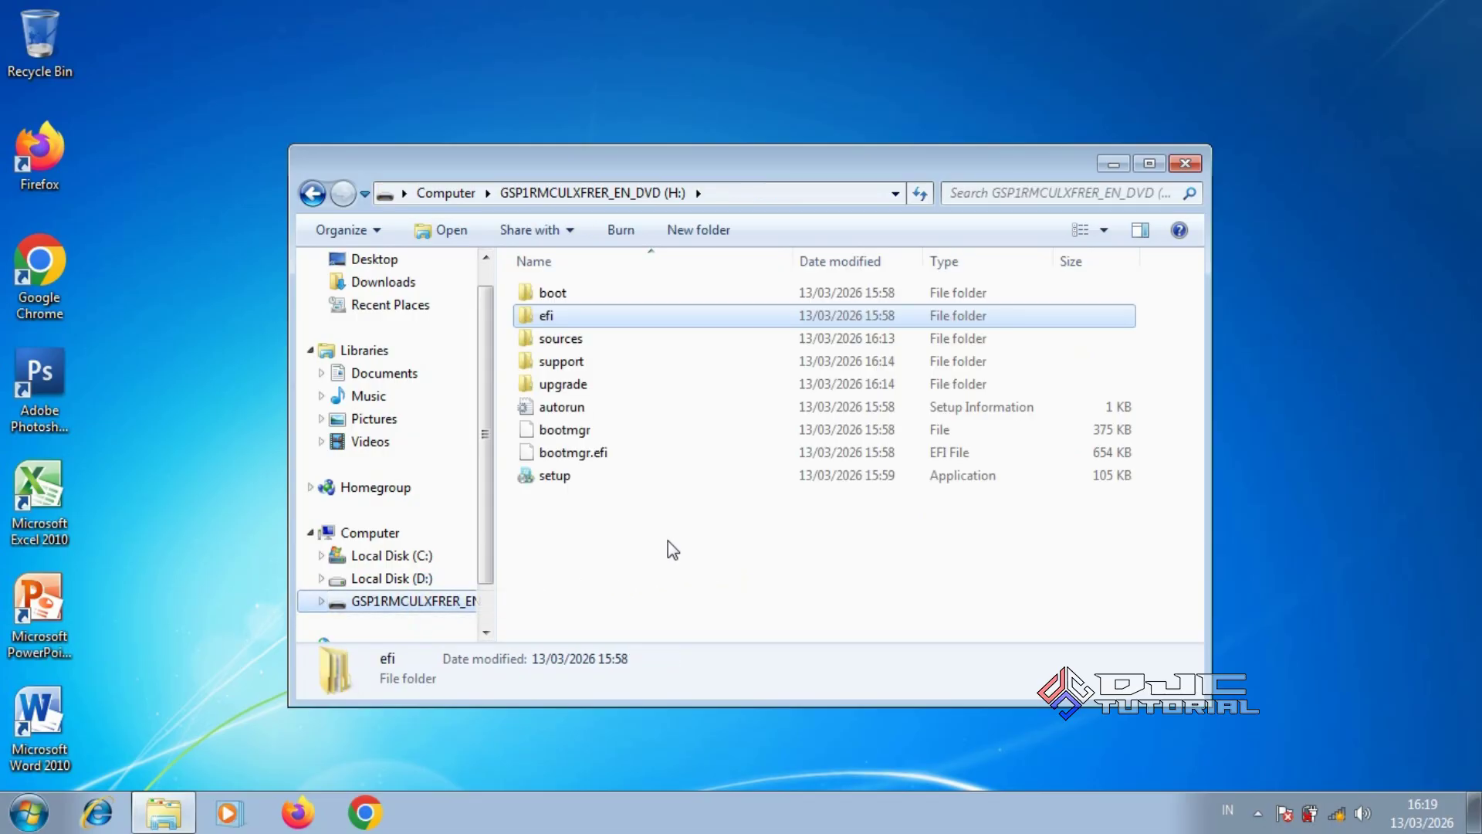
Deselect the efi folder in the USB drive root
left_click(711, 534)
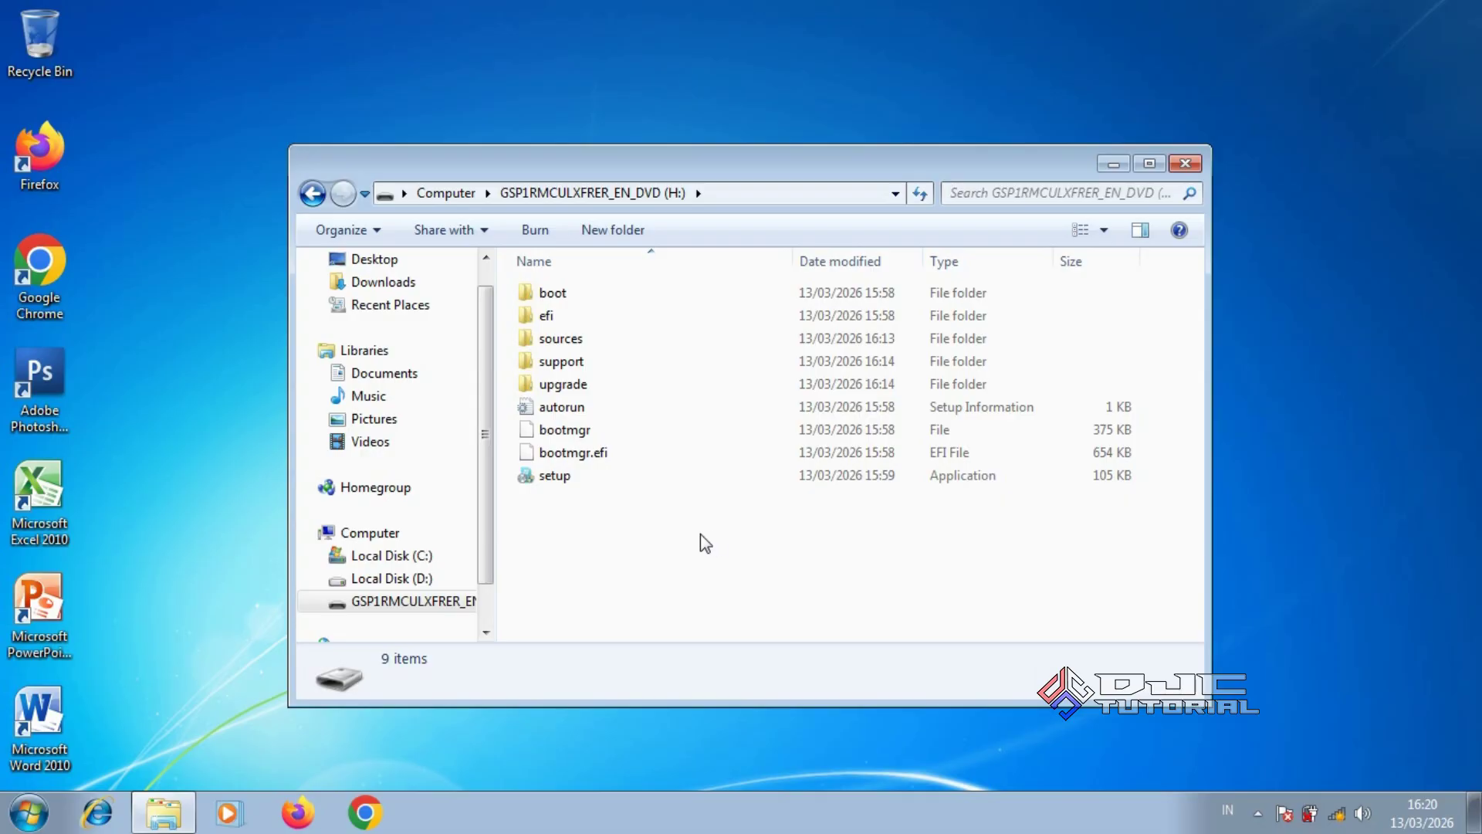
Rename Local Disk (D:) to DATA, approving the administrator permission prompt
left_click(425, 588)
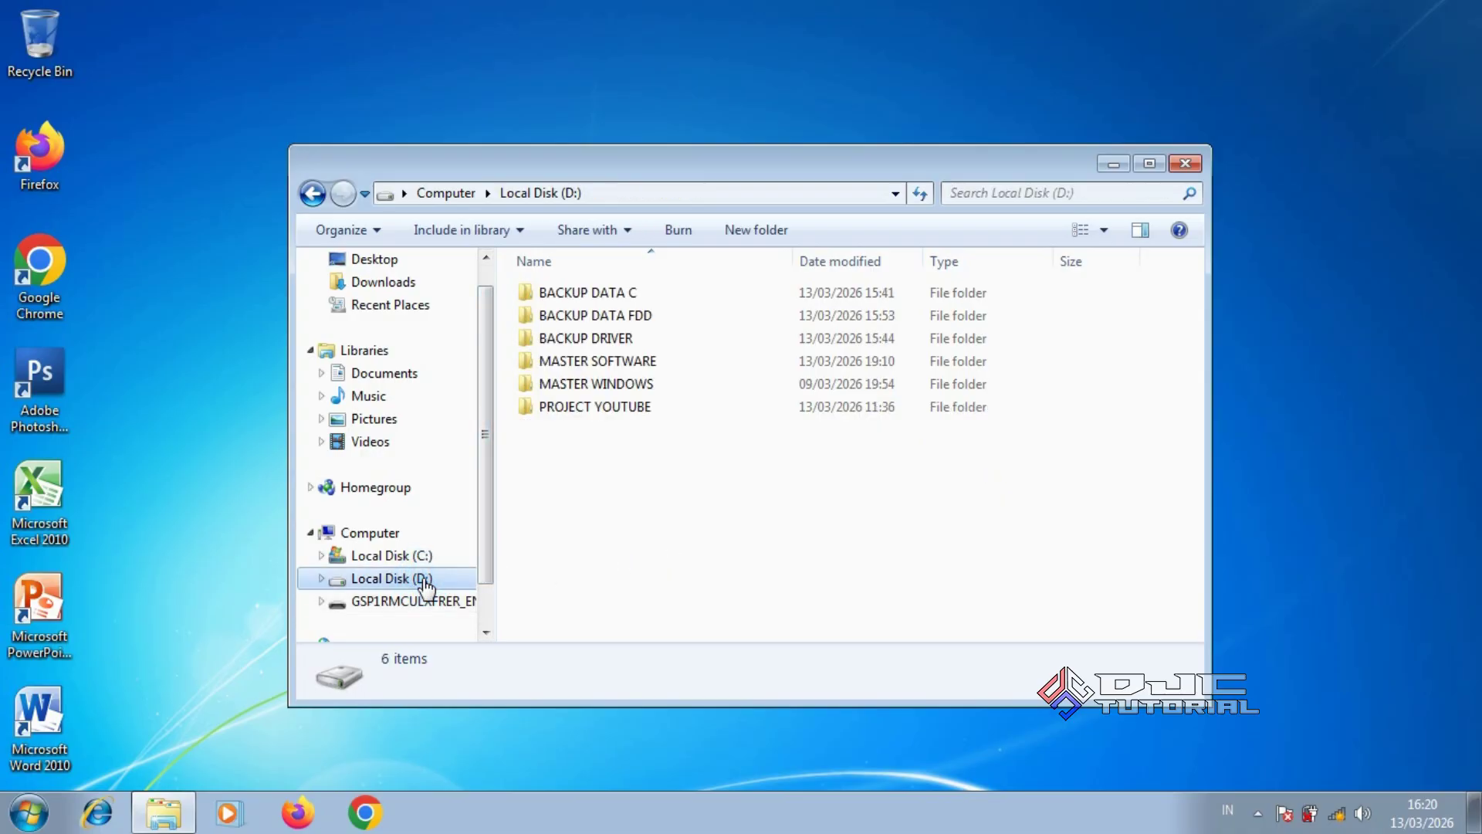
right_click(425, 588)
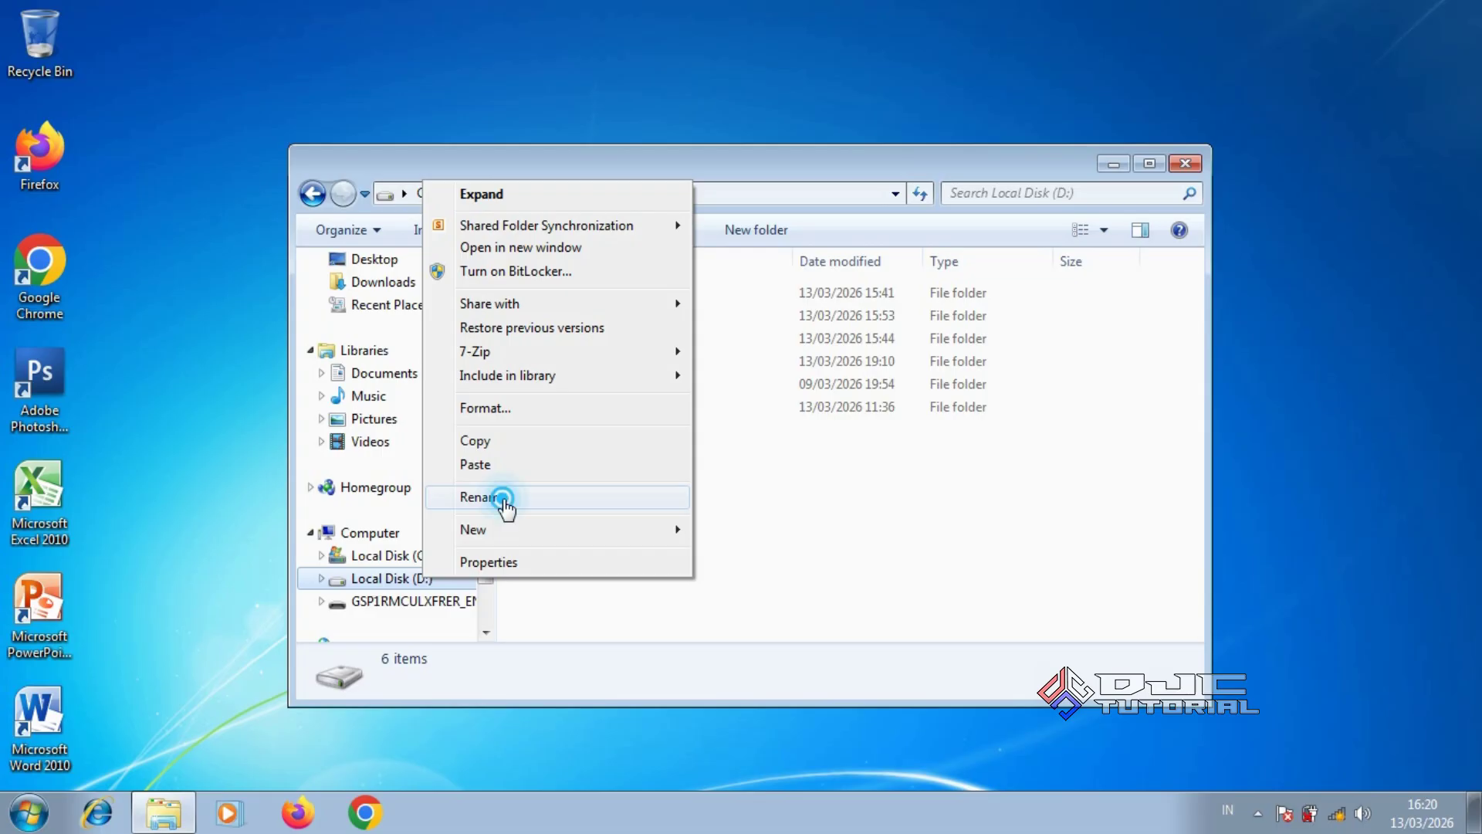
left_click(503, 498)
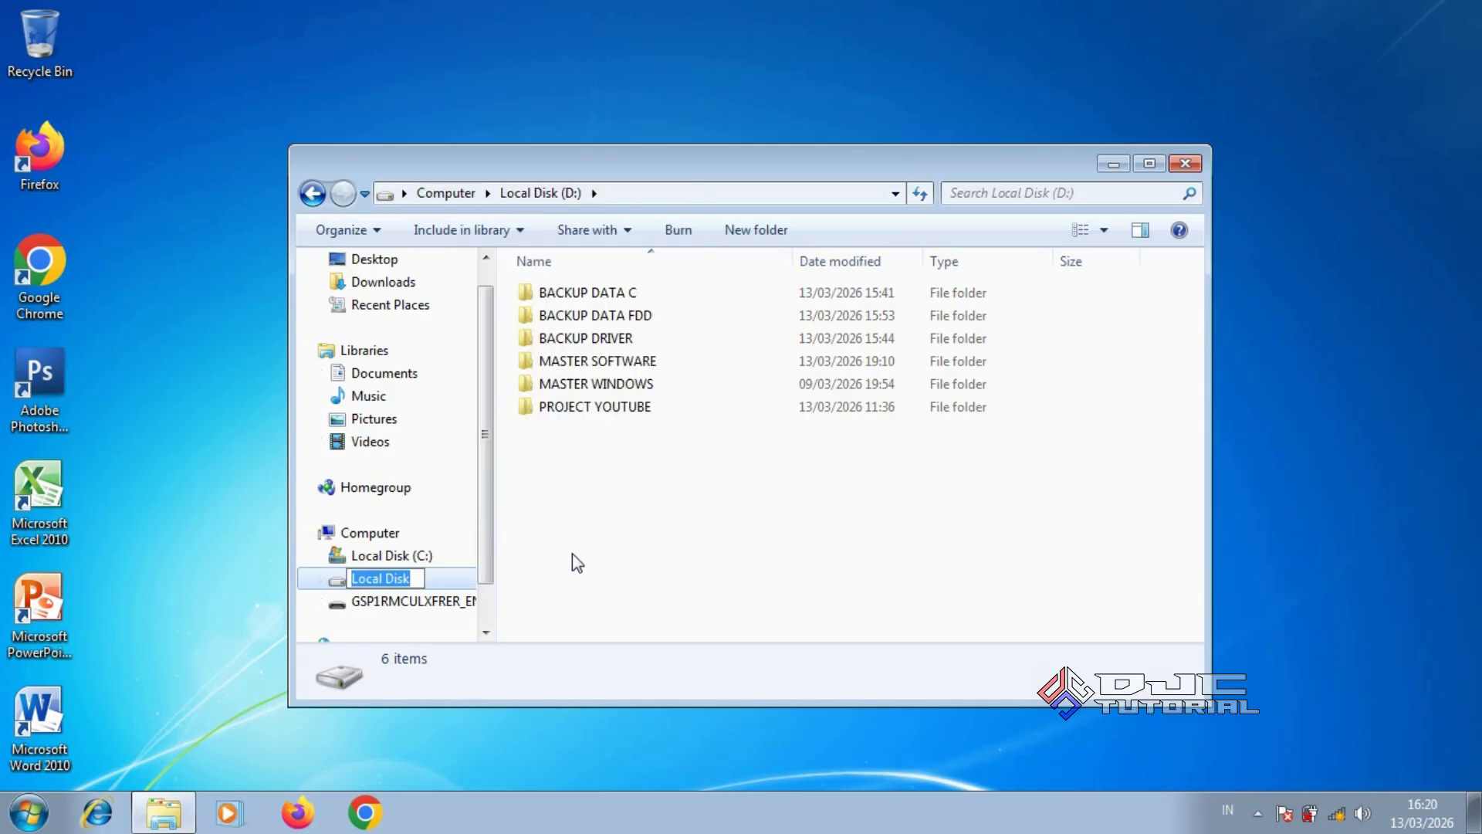
type("DATA")
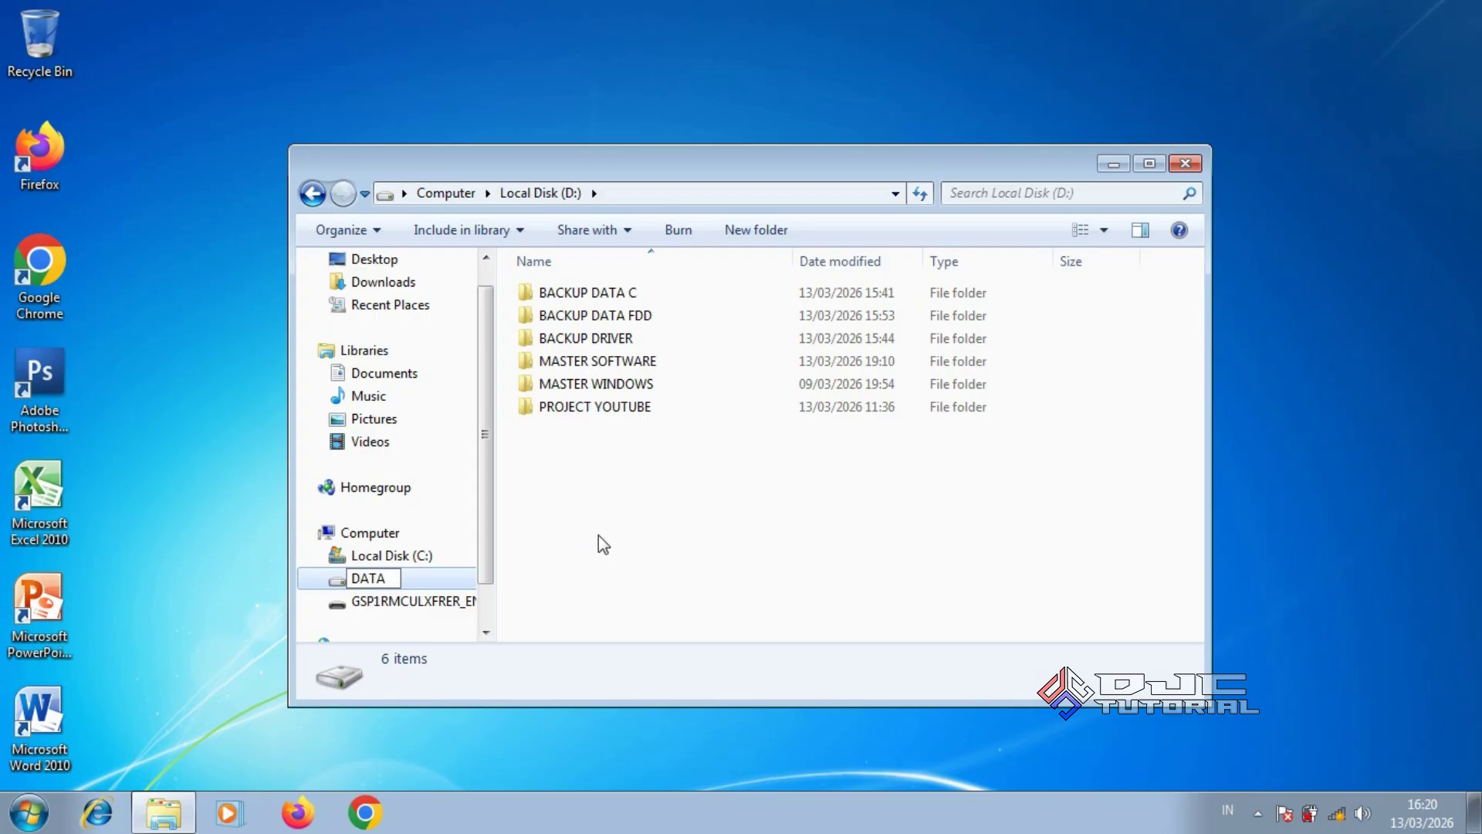
key("Return")
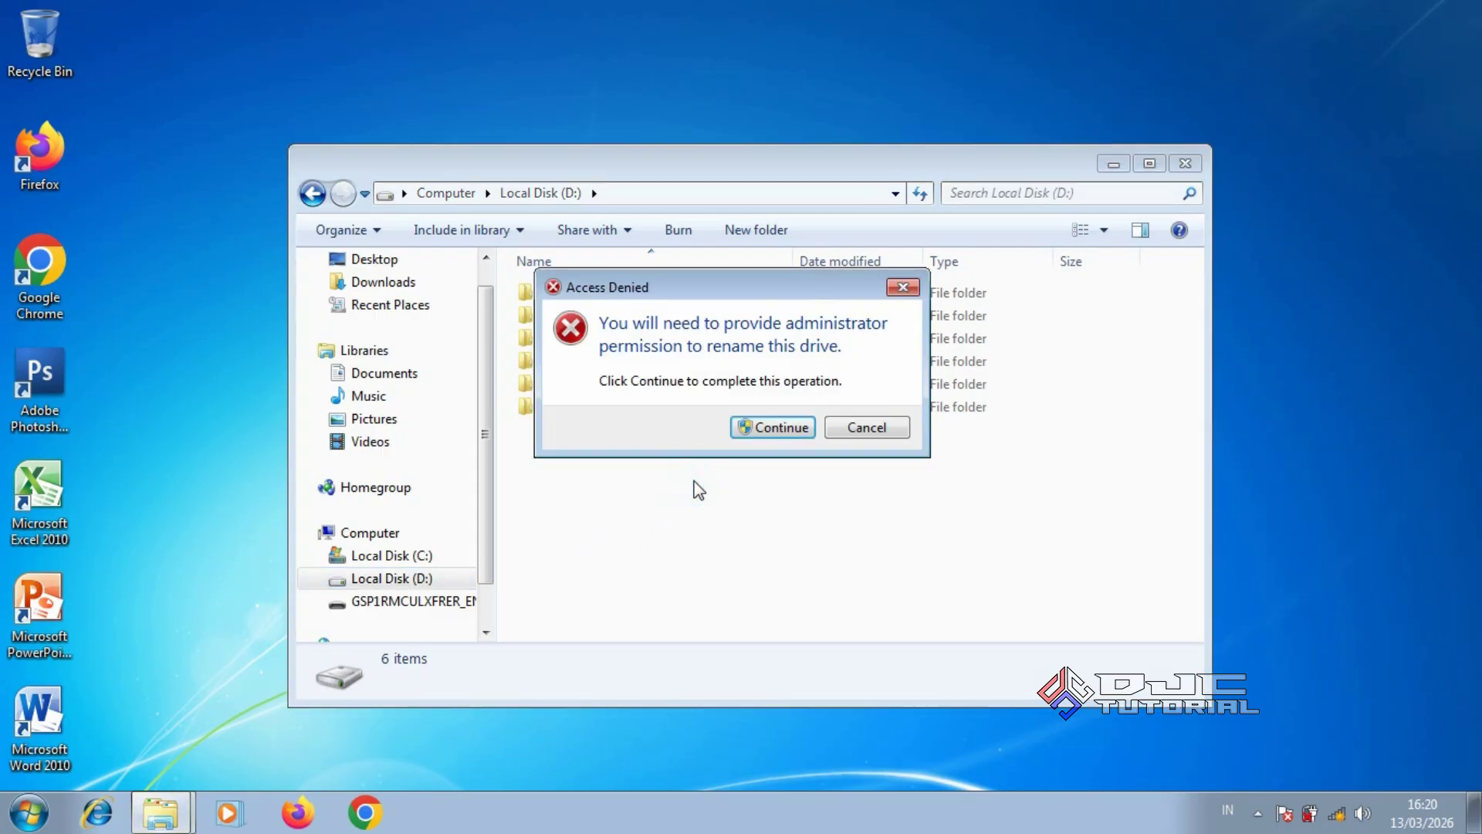
left_click(756, 431)
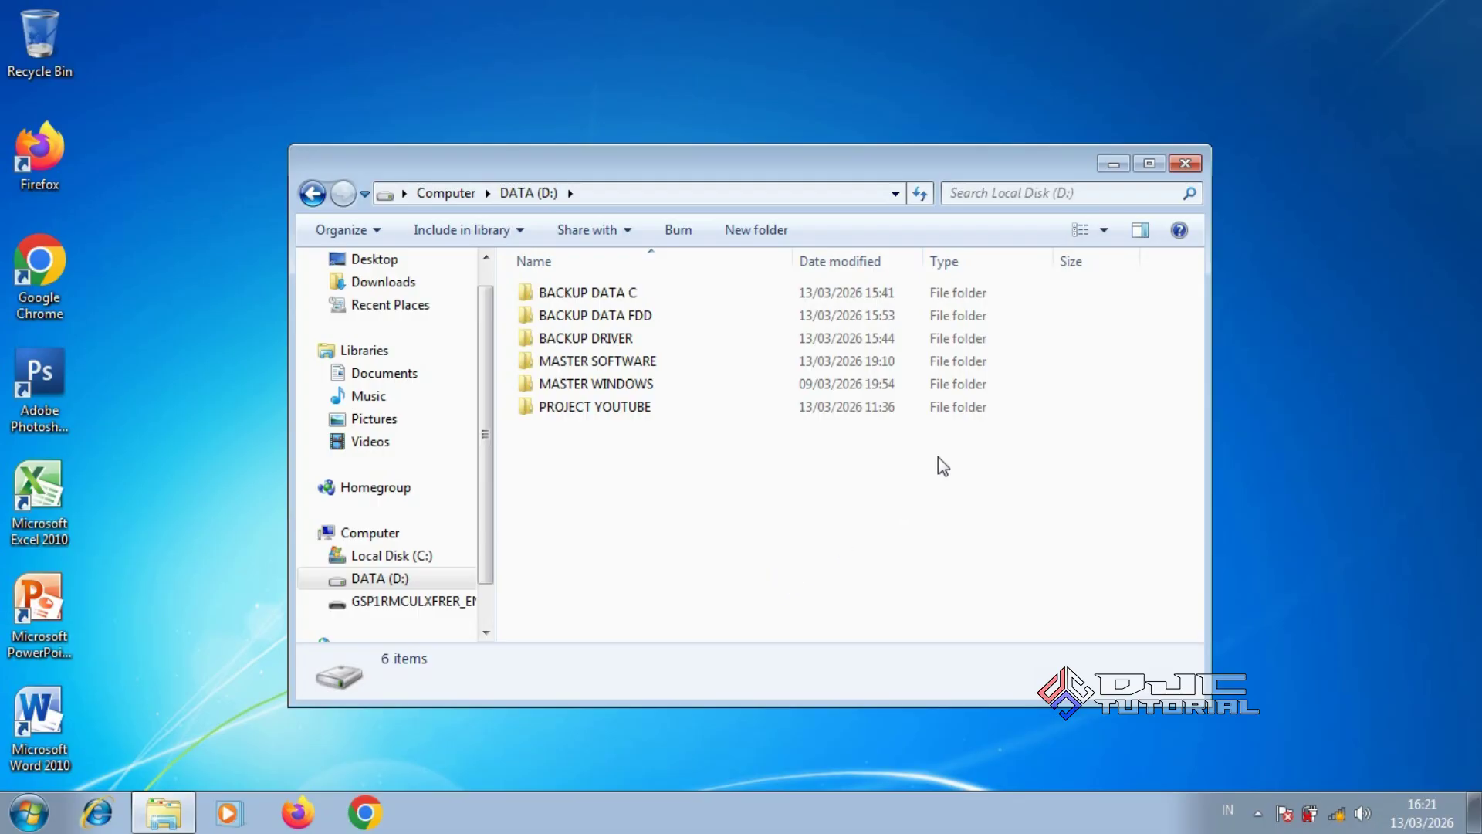
Close the Explorer window and shut down the computer from the Start menu
left_click(1183, 165)
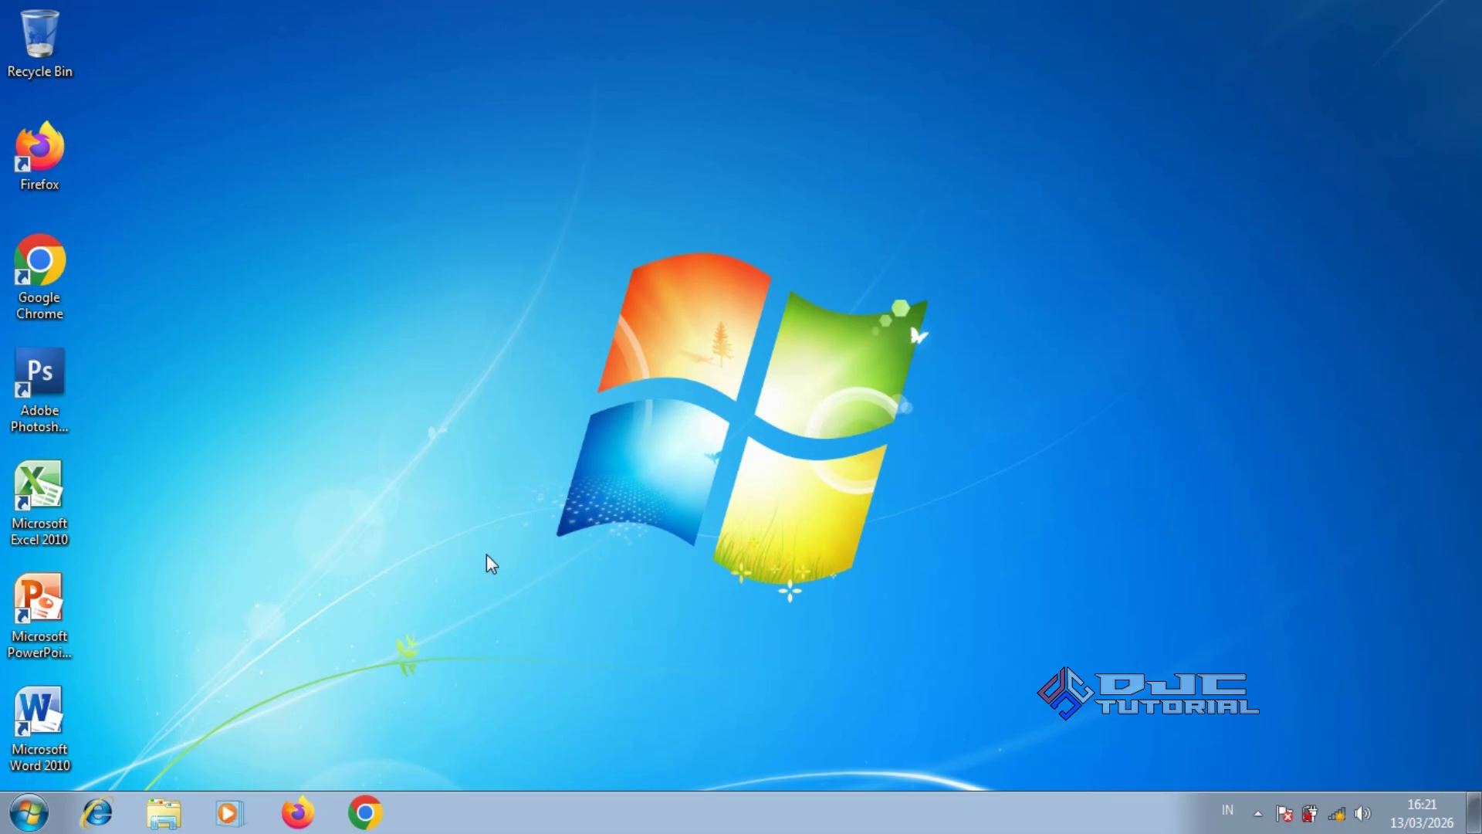
left_click(30, 811)
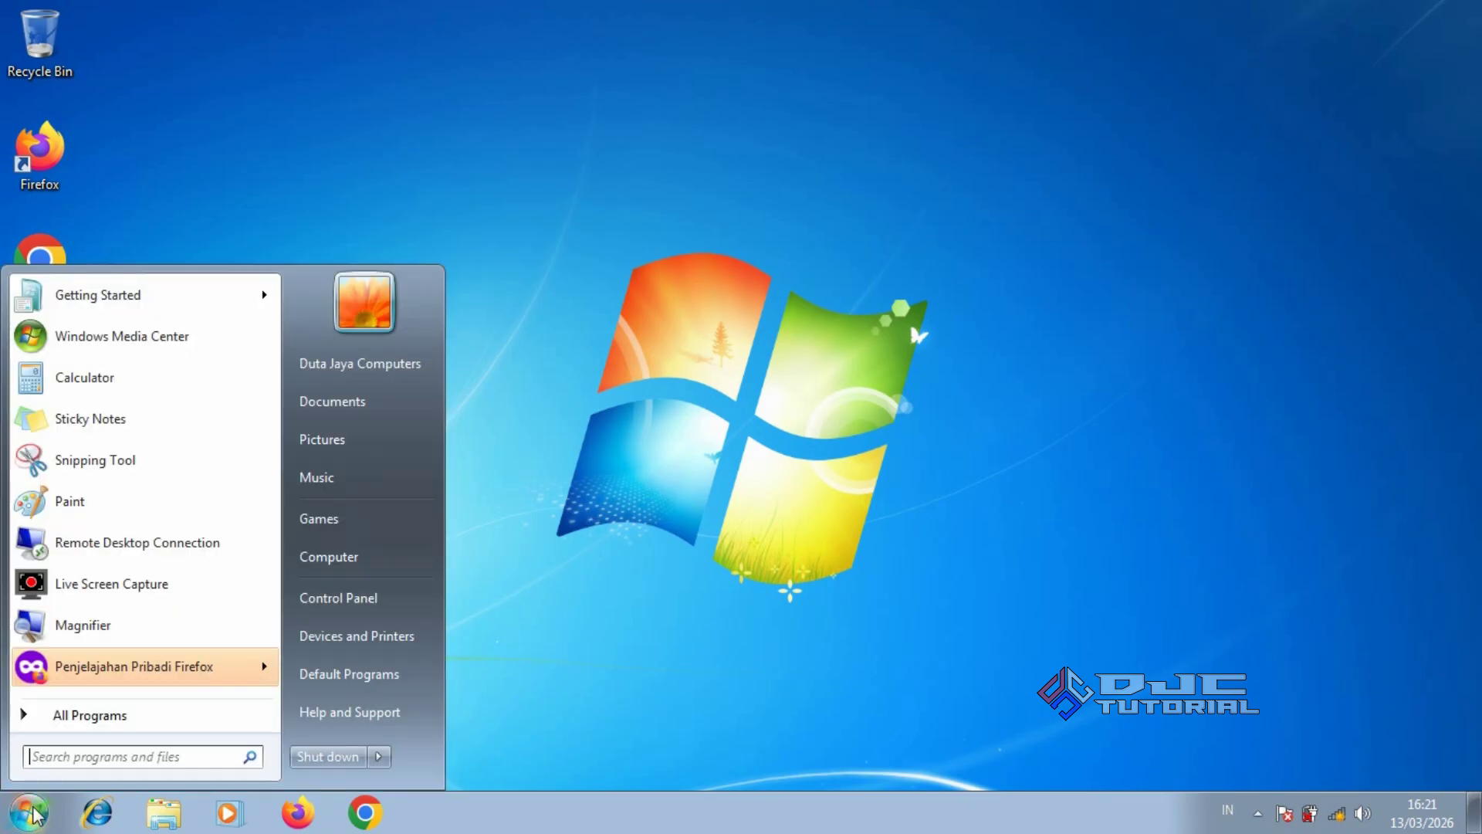
left_click(302, 758)
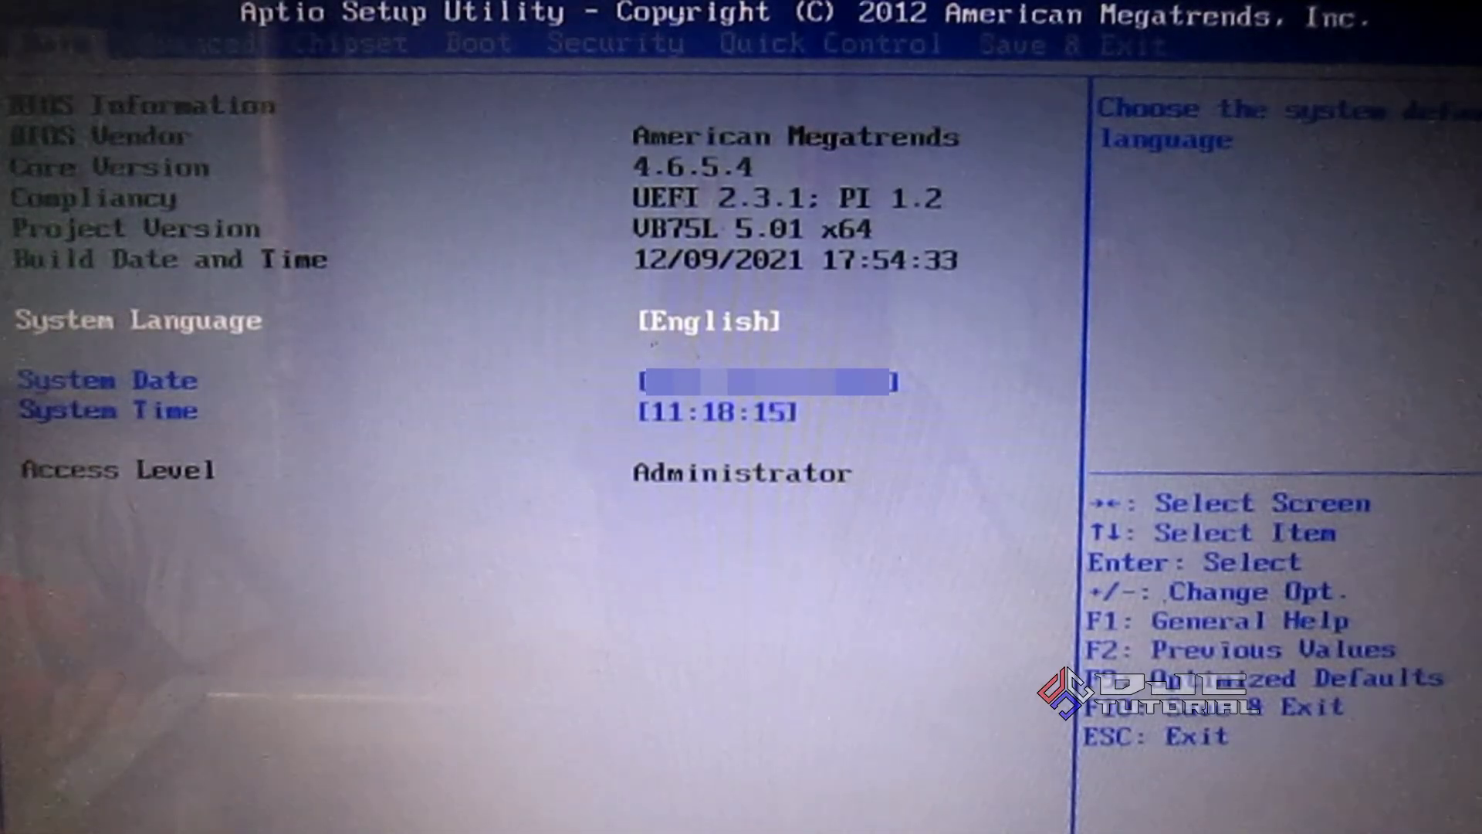
Move to the Boot tab and down to Hard Drive BBS Priorities
key("Right")
key("Right")
key("Right")
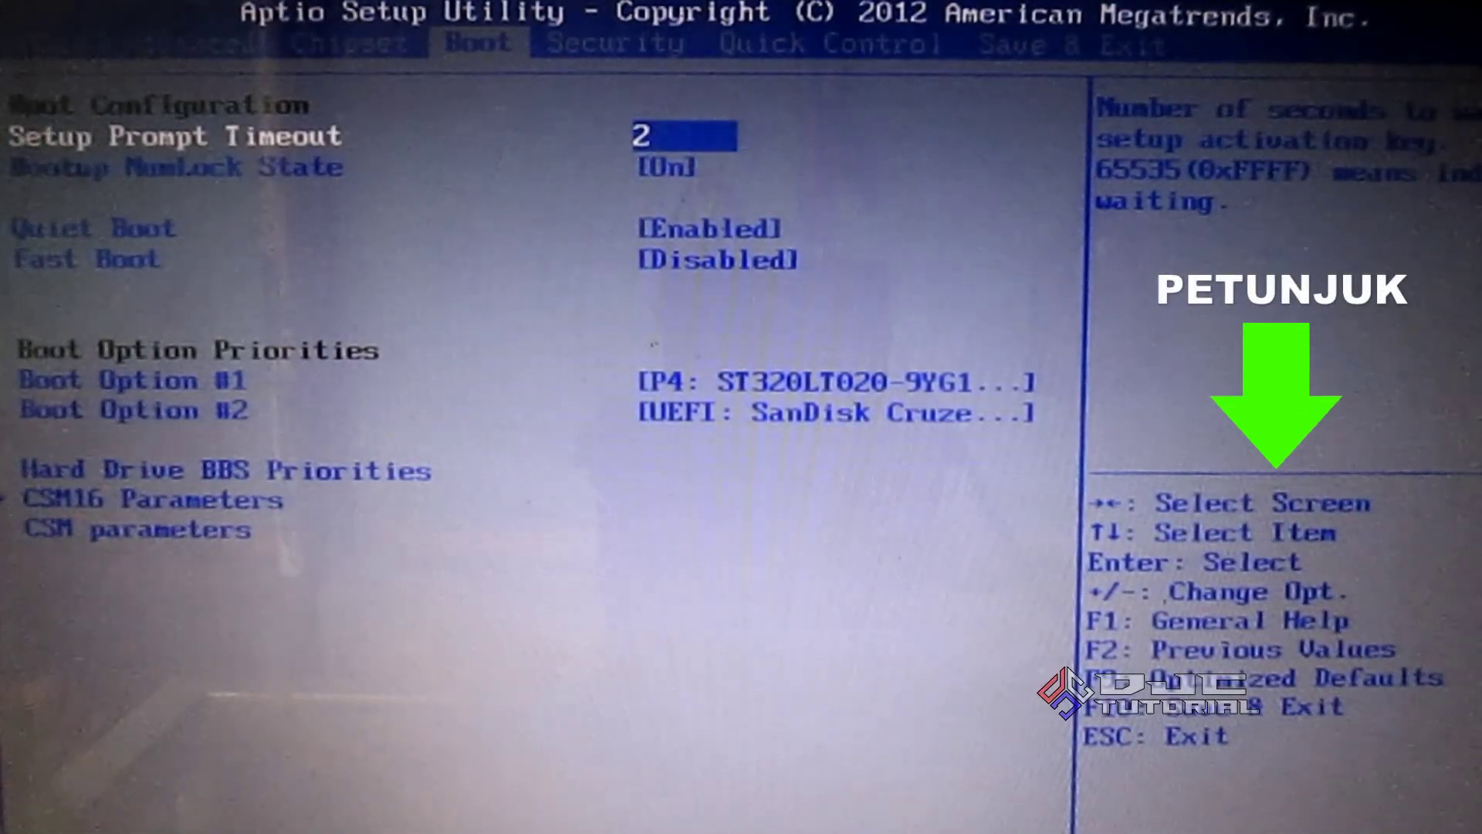
key("Down")
key("Down")
key("Down")
key("Down")
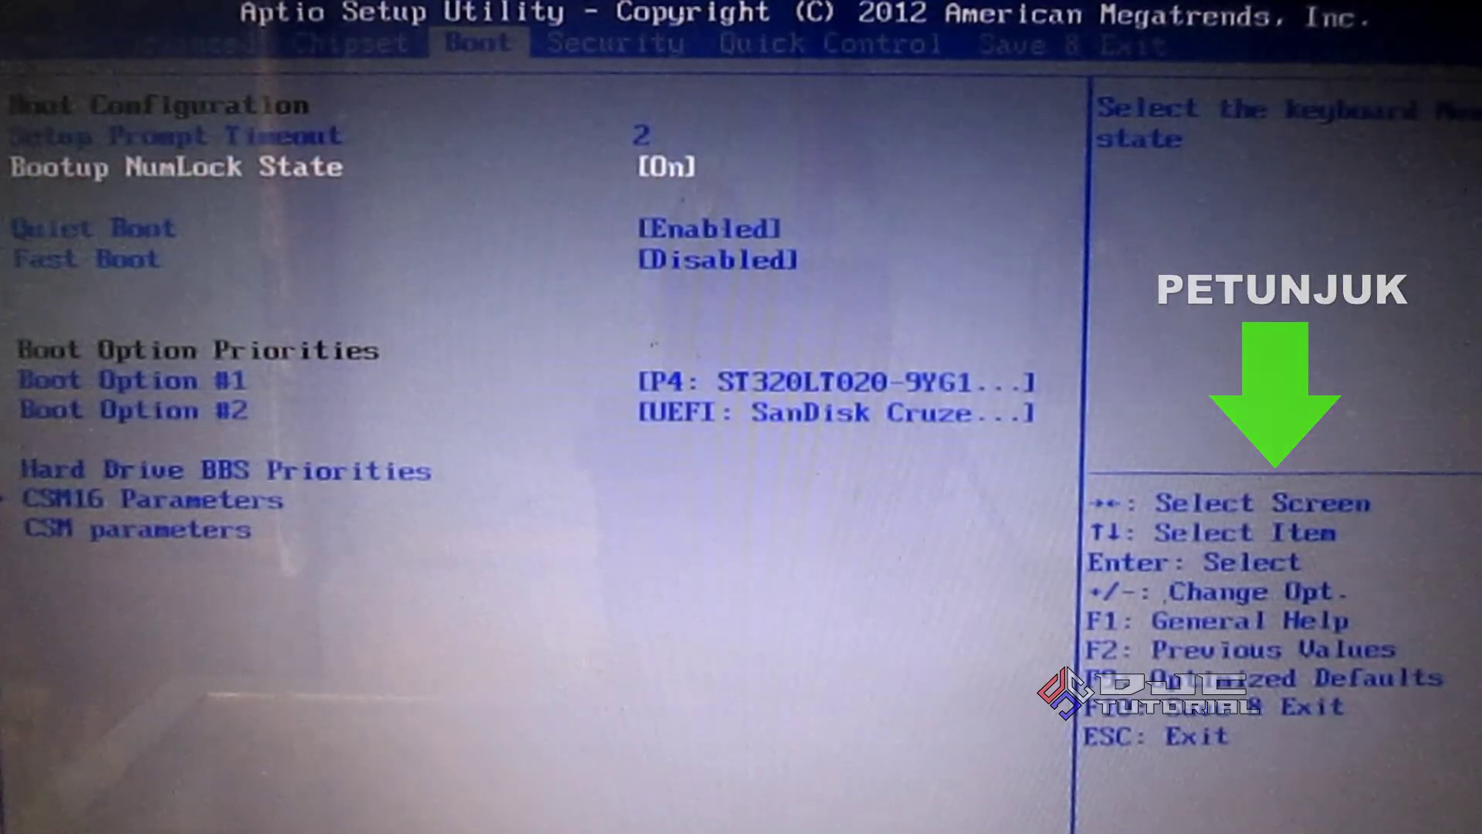
key("Down")
key("Down")
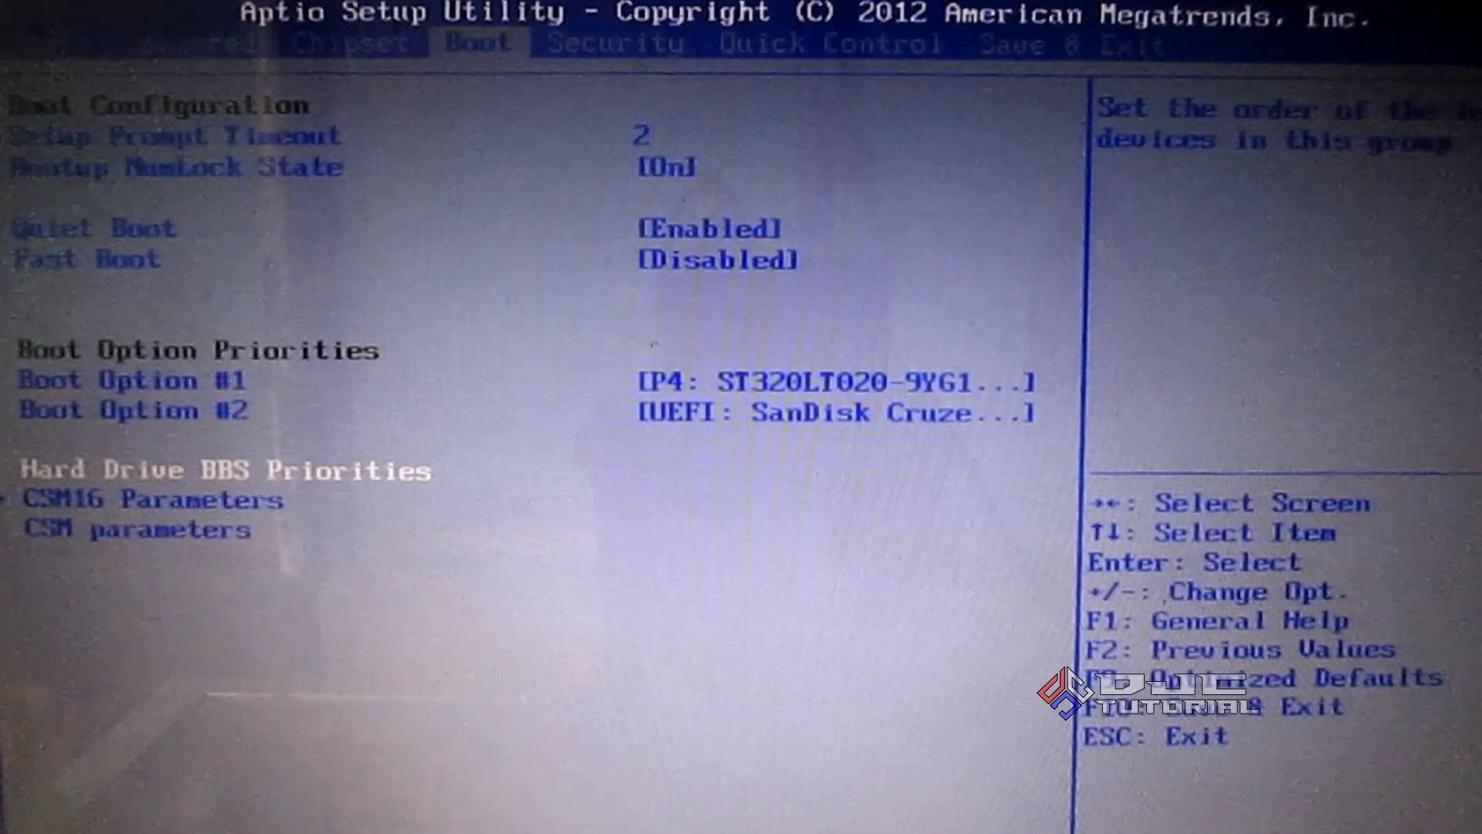
Make SanDisk Cruzer Blade 1.27 the first hard-drive priority, then return to Boot Option #1
key("Return")
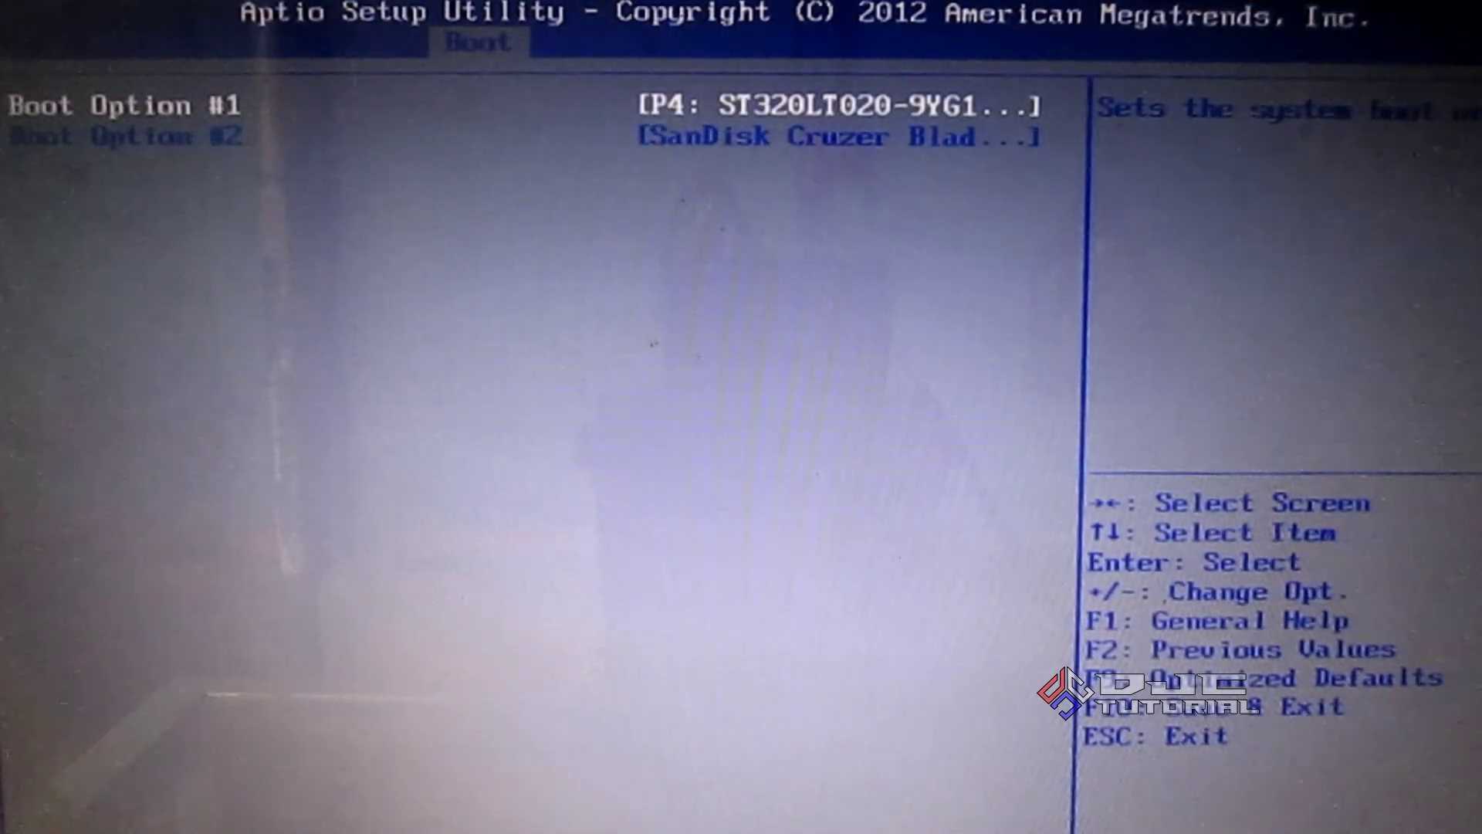
key("Return")
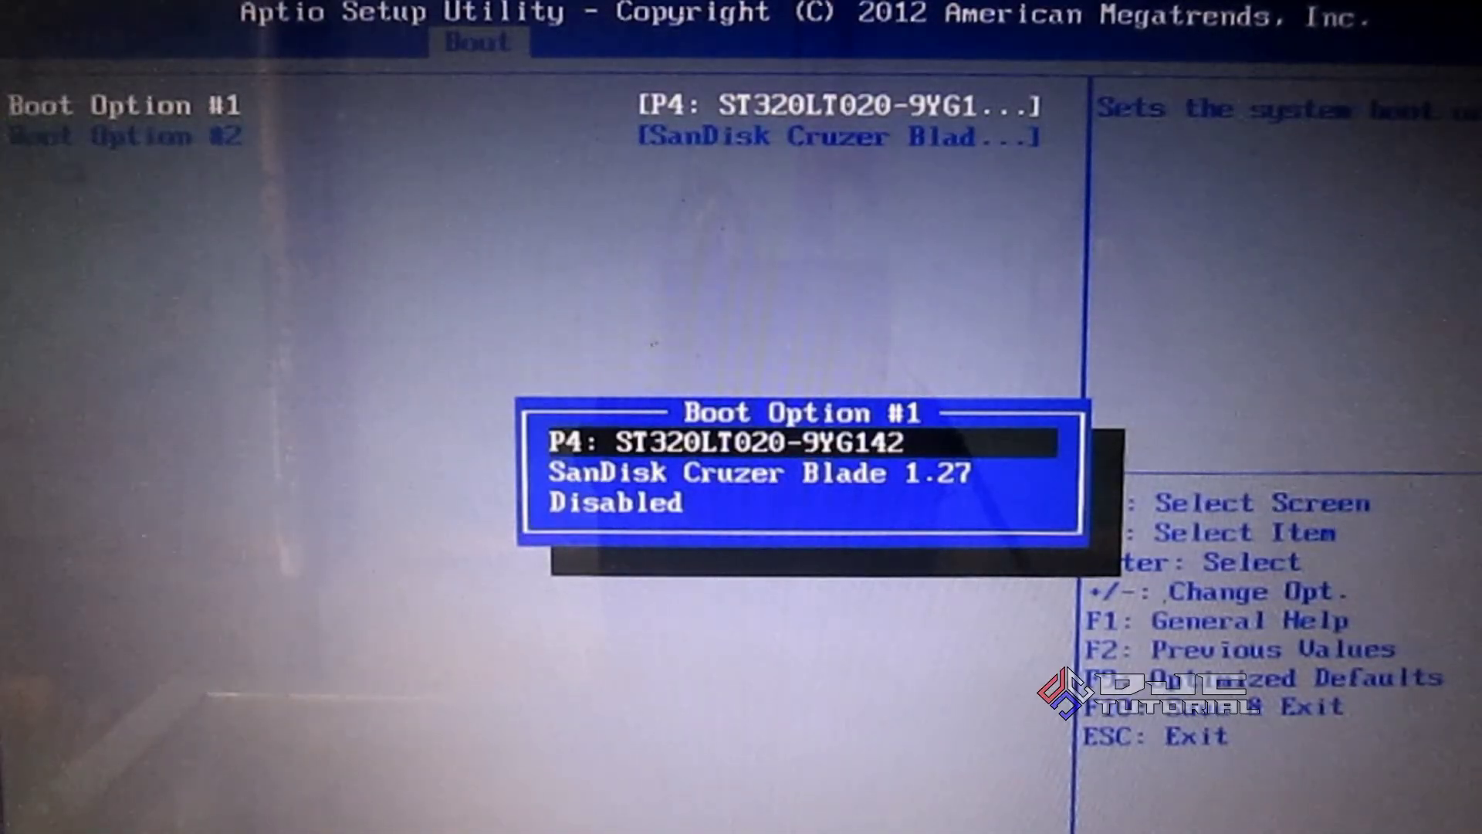
key("Down")
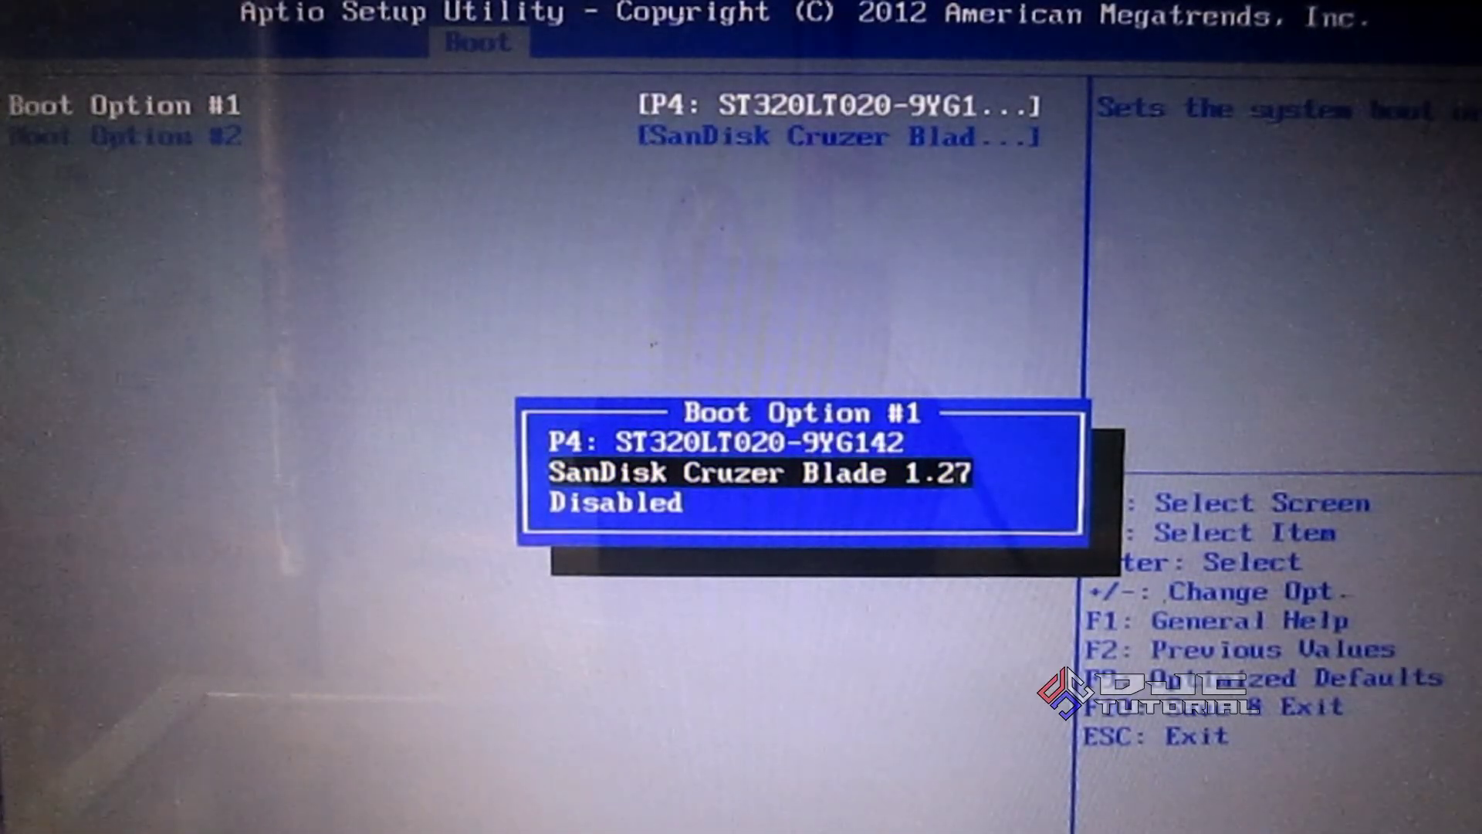
key("Return")
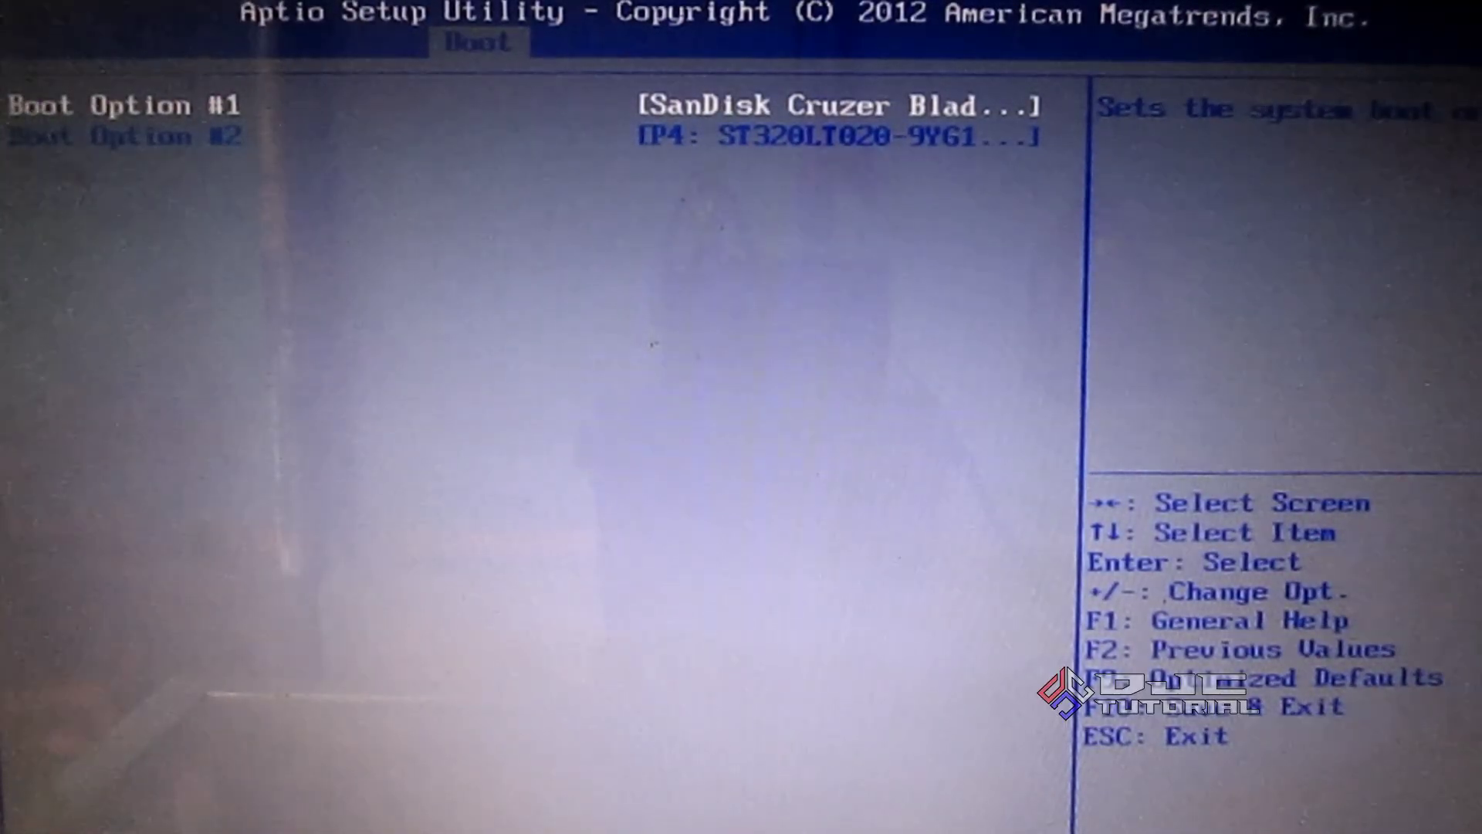
key("Escape")
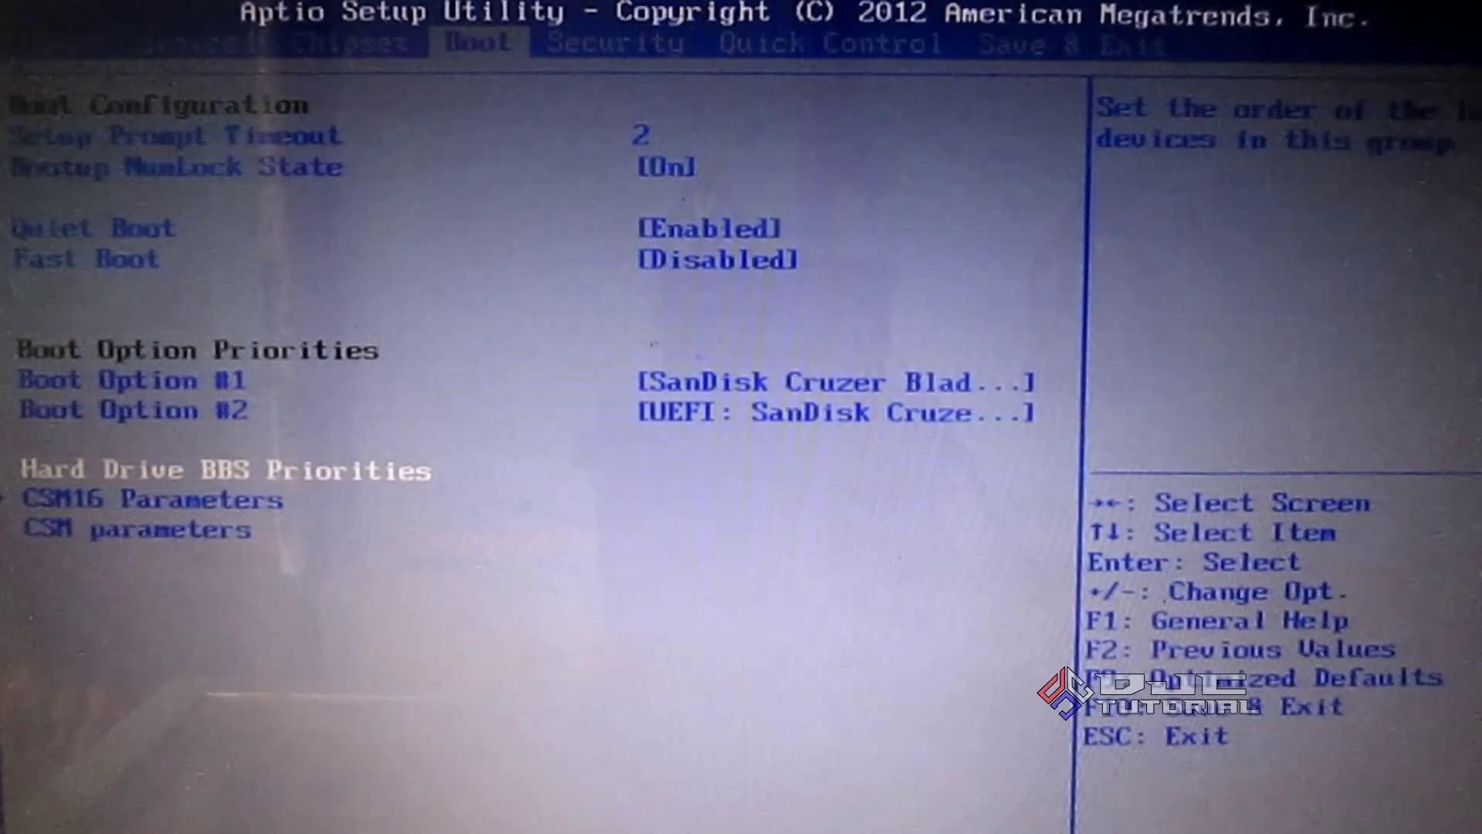
key("Up")
key("Up")
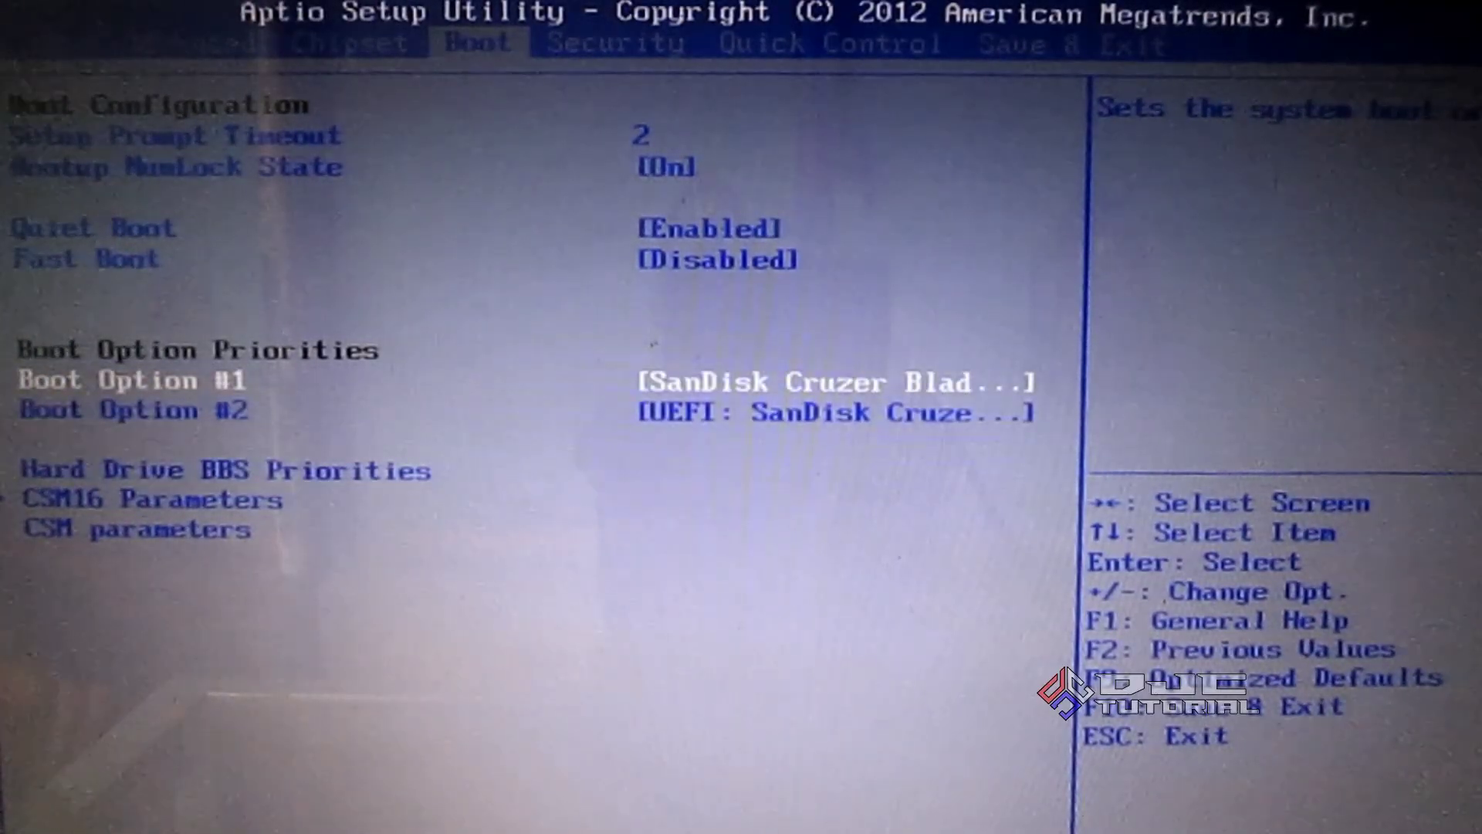
Keep SanDisk Cruzer Blade 1.27 as Boot Option #1, then save and exit with F10
key("Return")
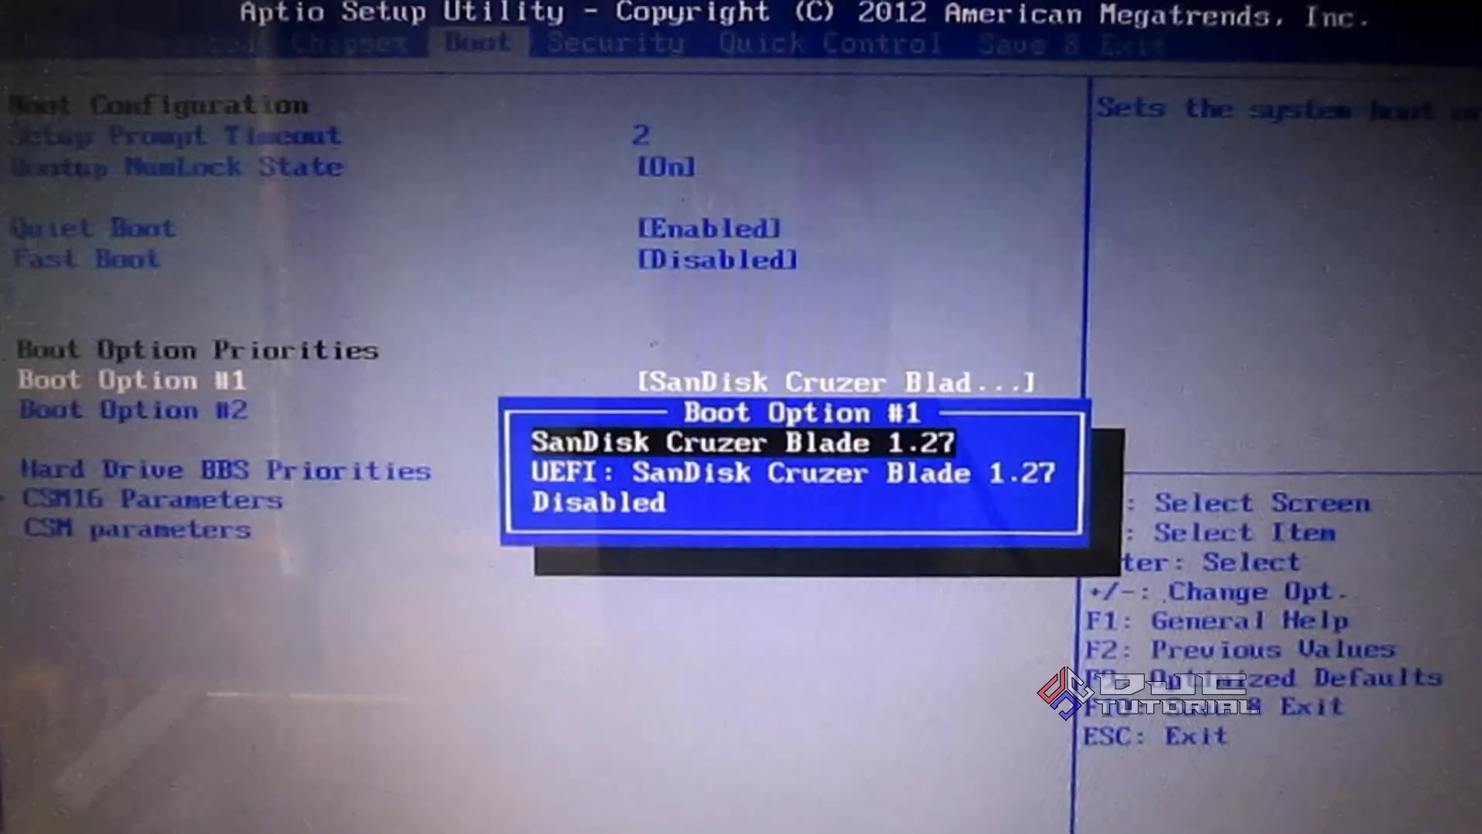
key("Down")
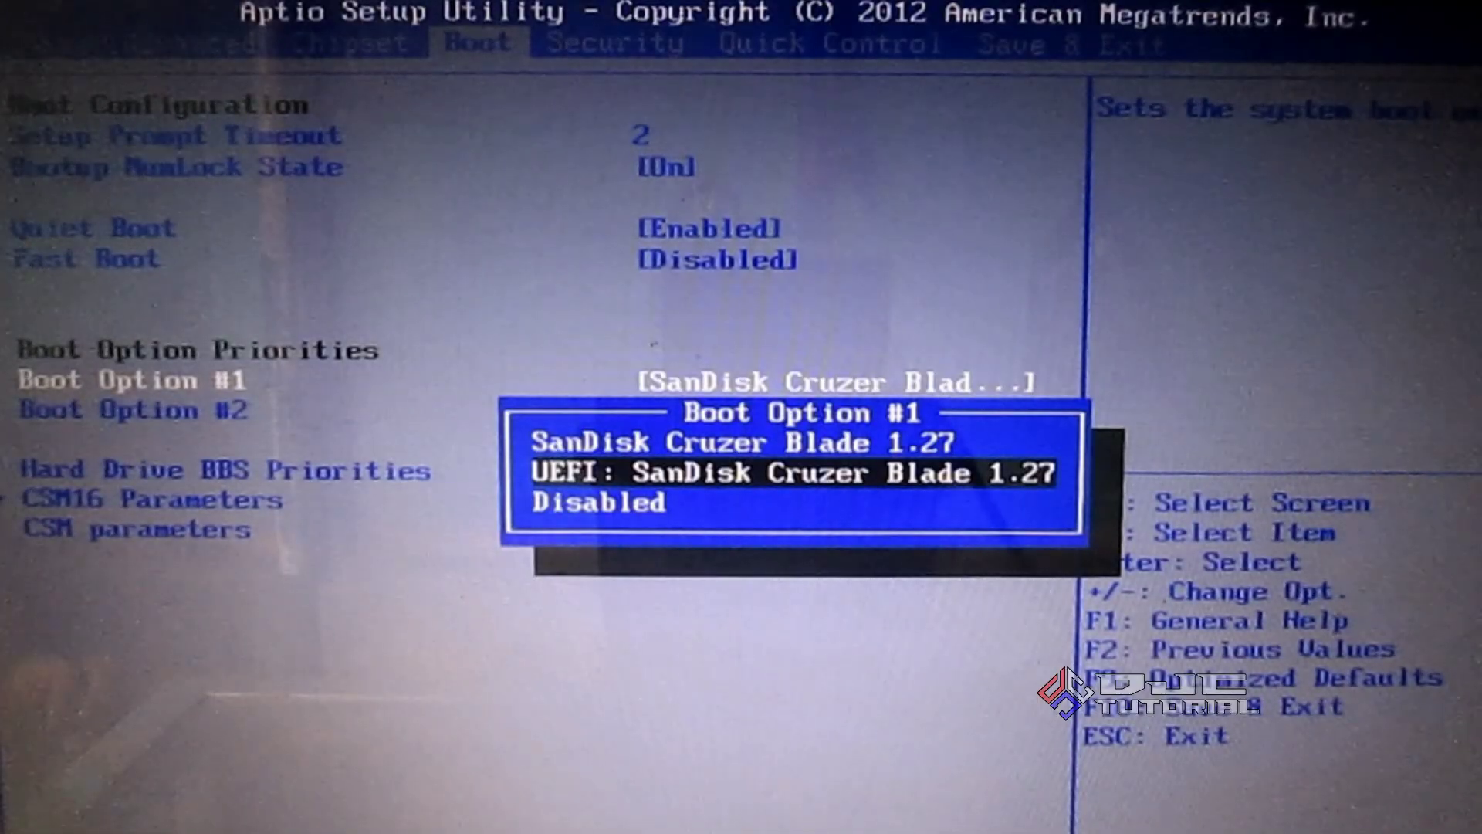
key("Up")
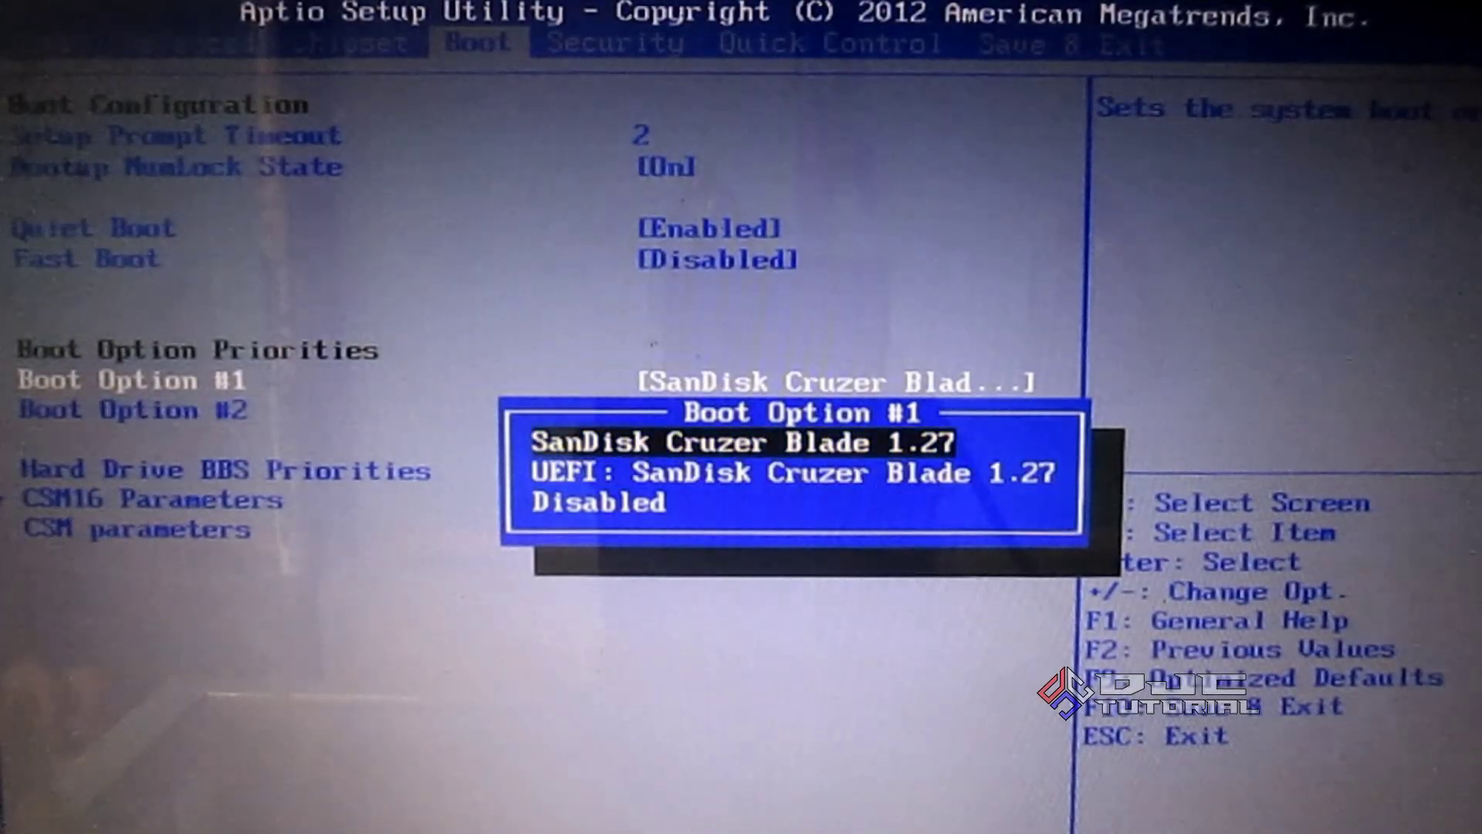
key("Return")
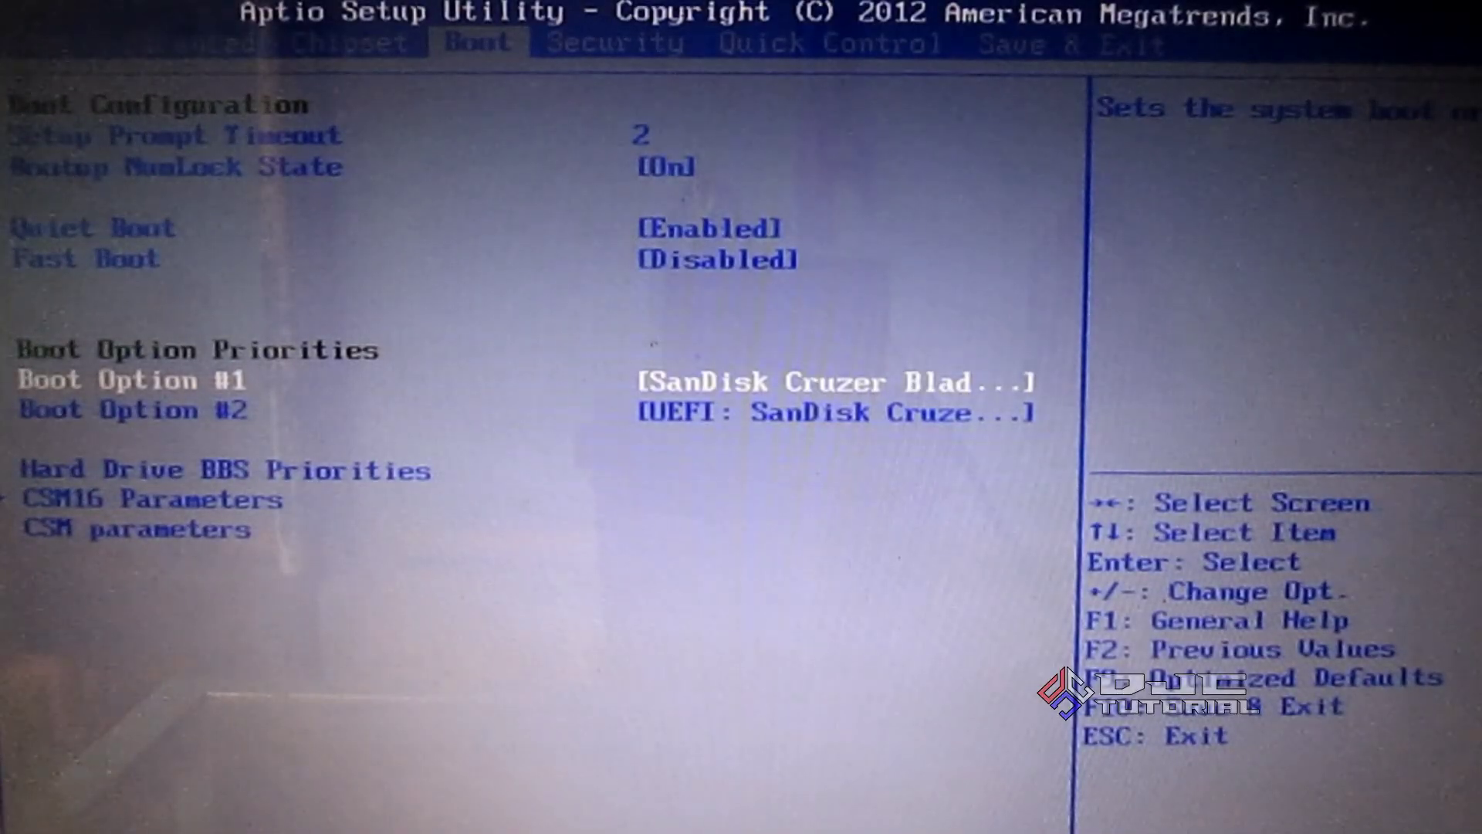
key("Down")
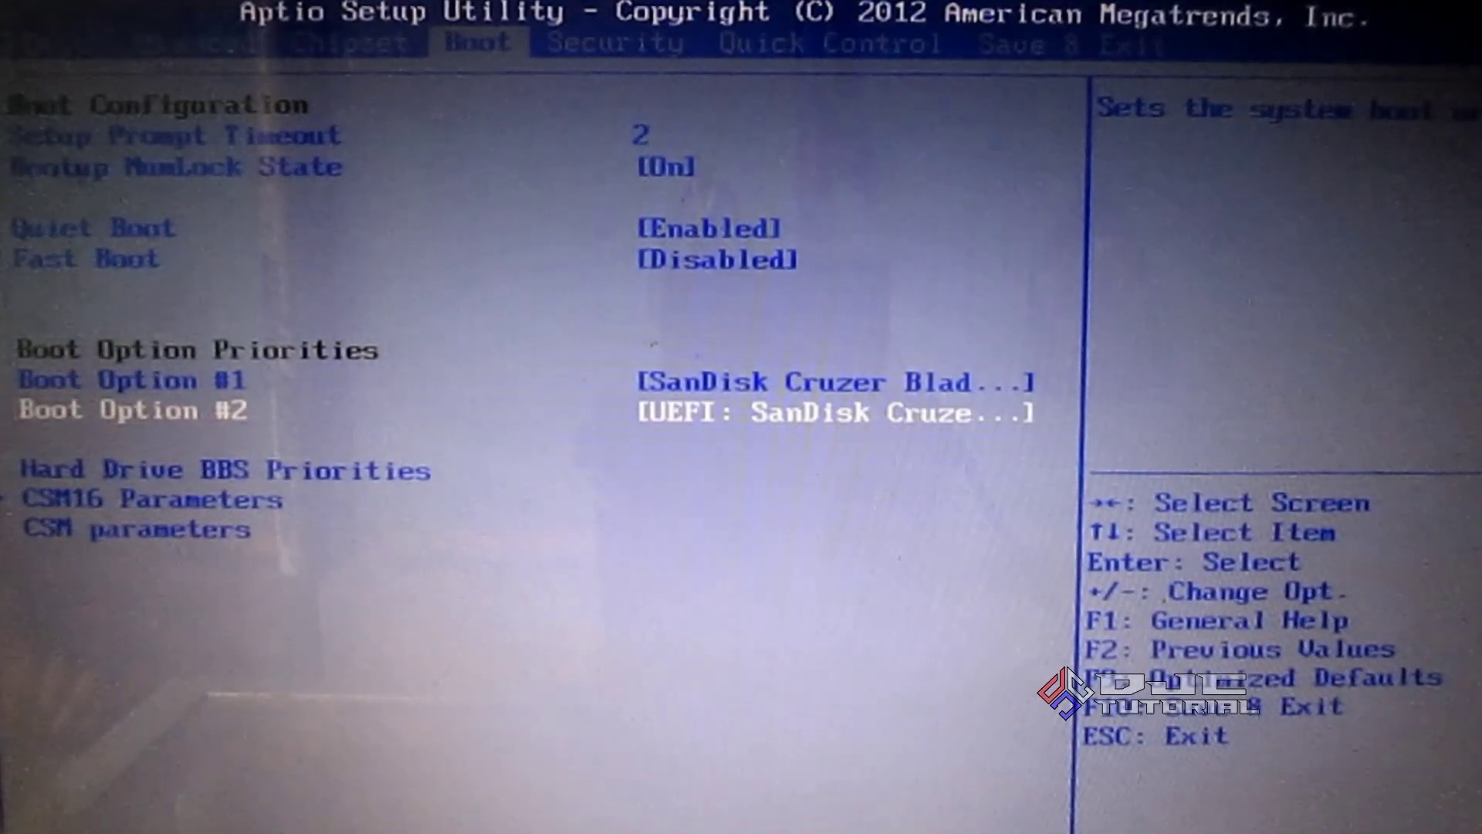
key("F10")
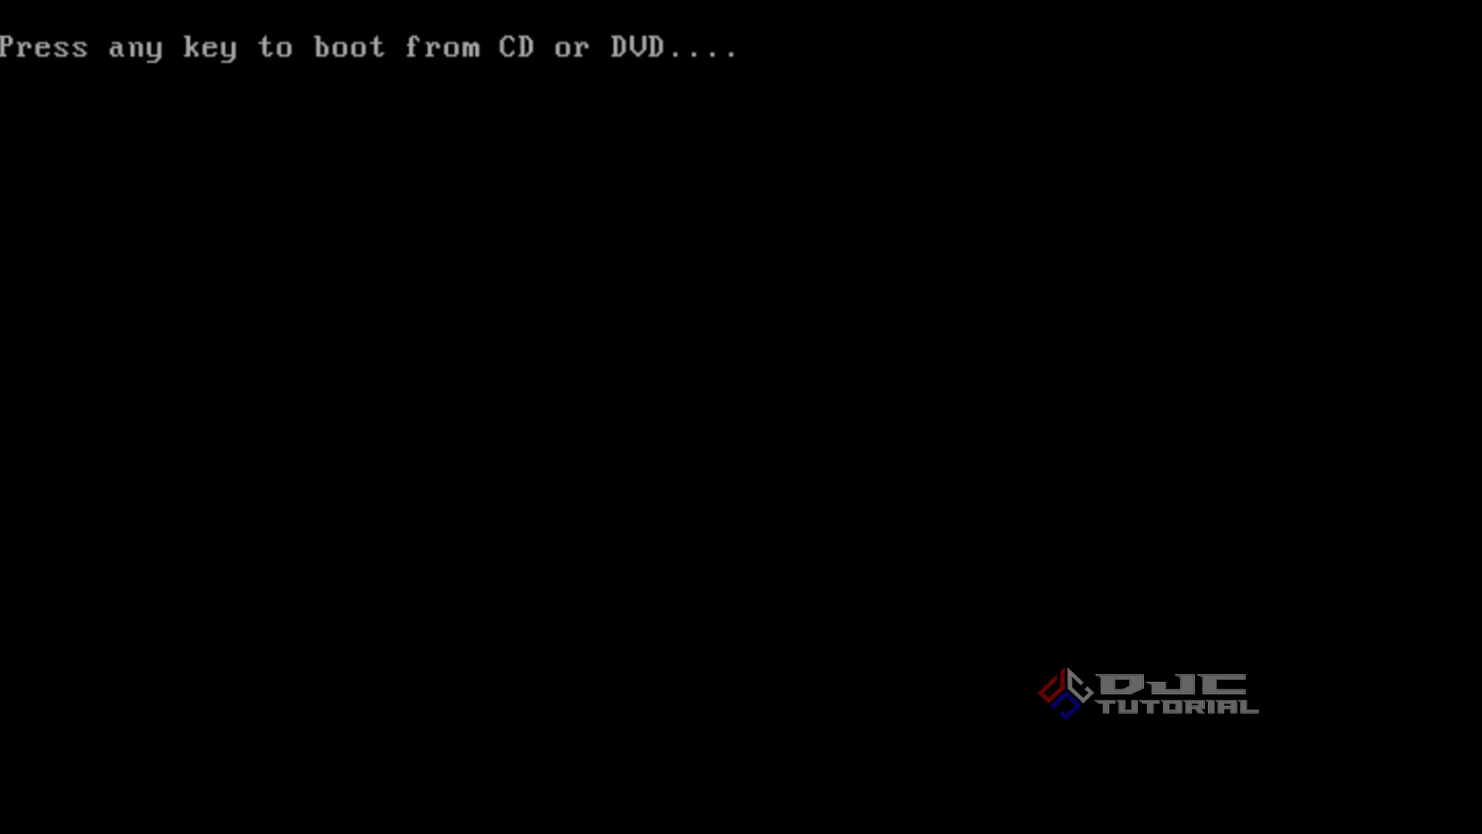
Boot the installer from USB, choose Indonesian (Indonesia) time and currency format, and start installing
key("Return")
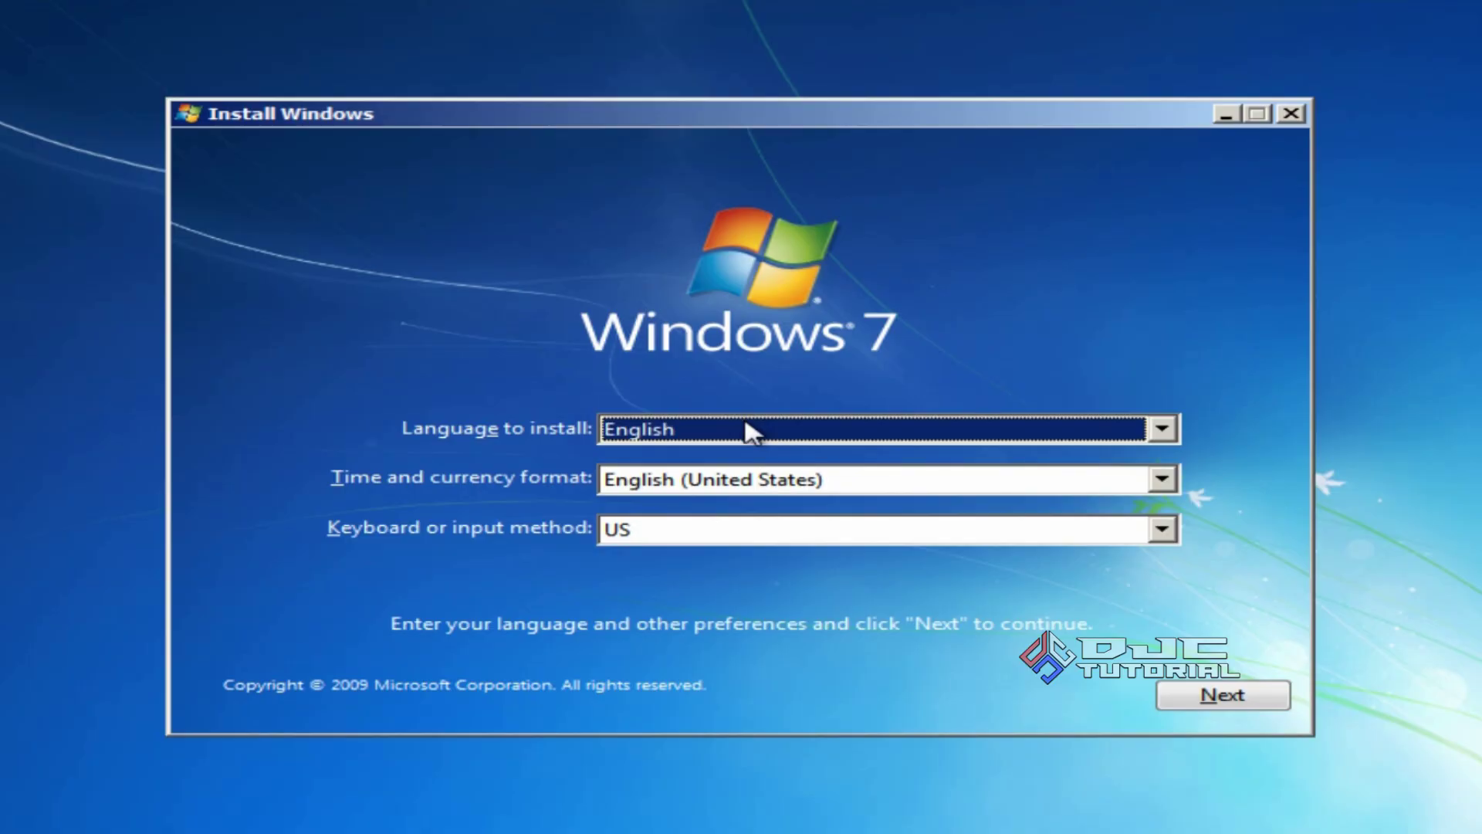
left_click(1084, 482)
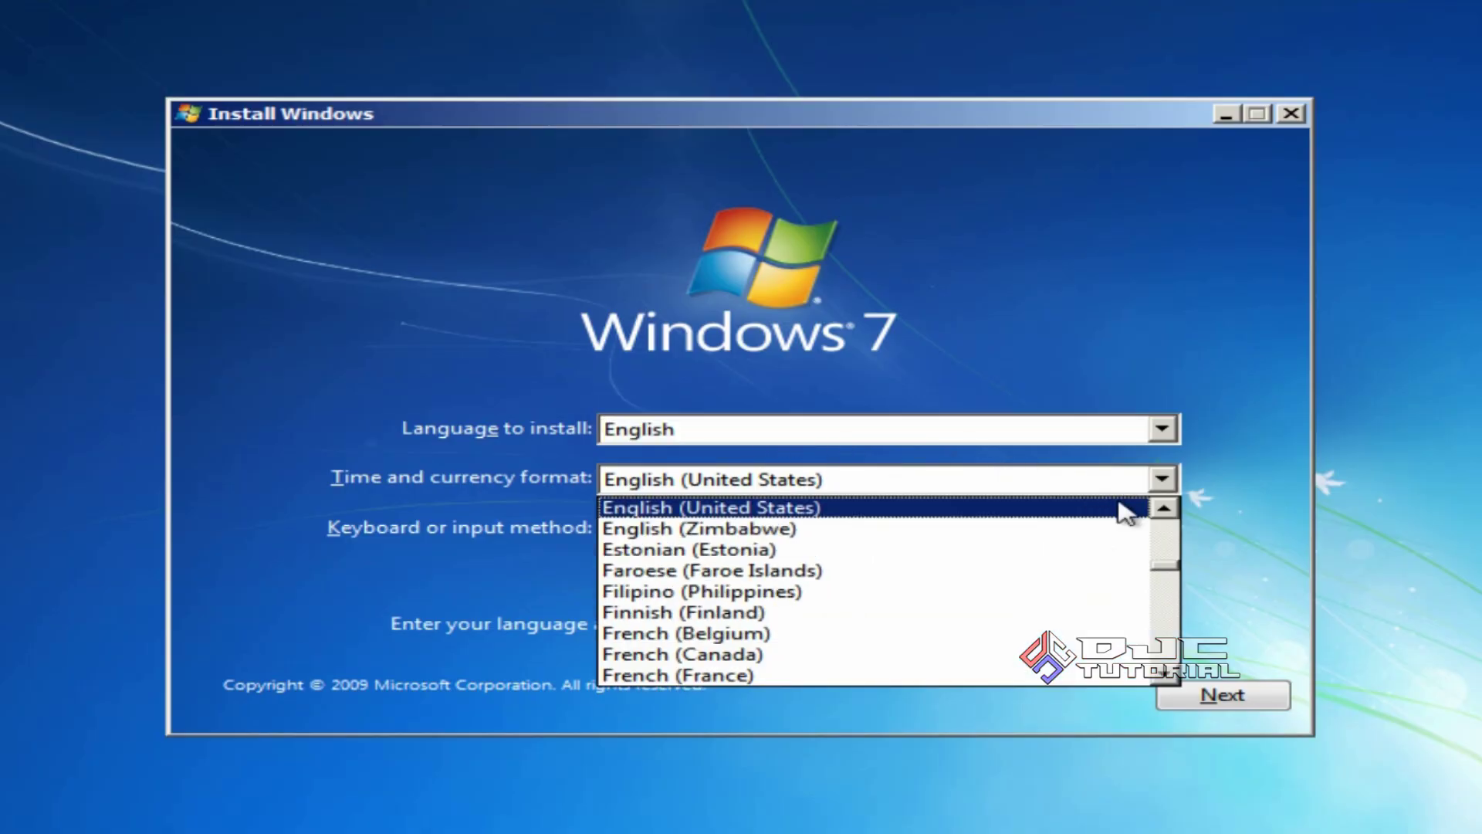
scroll(1164, 579, "down", 8)
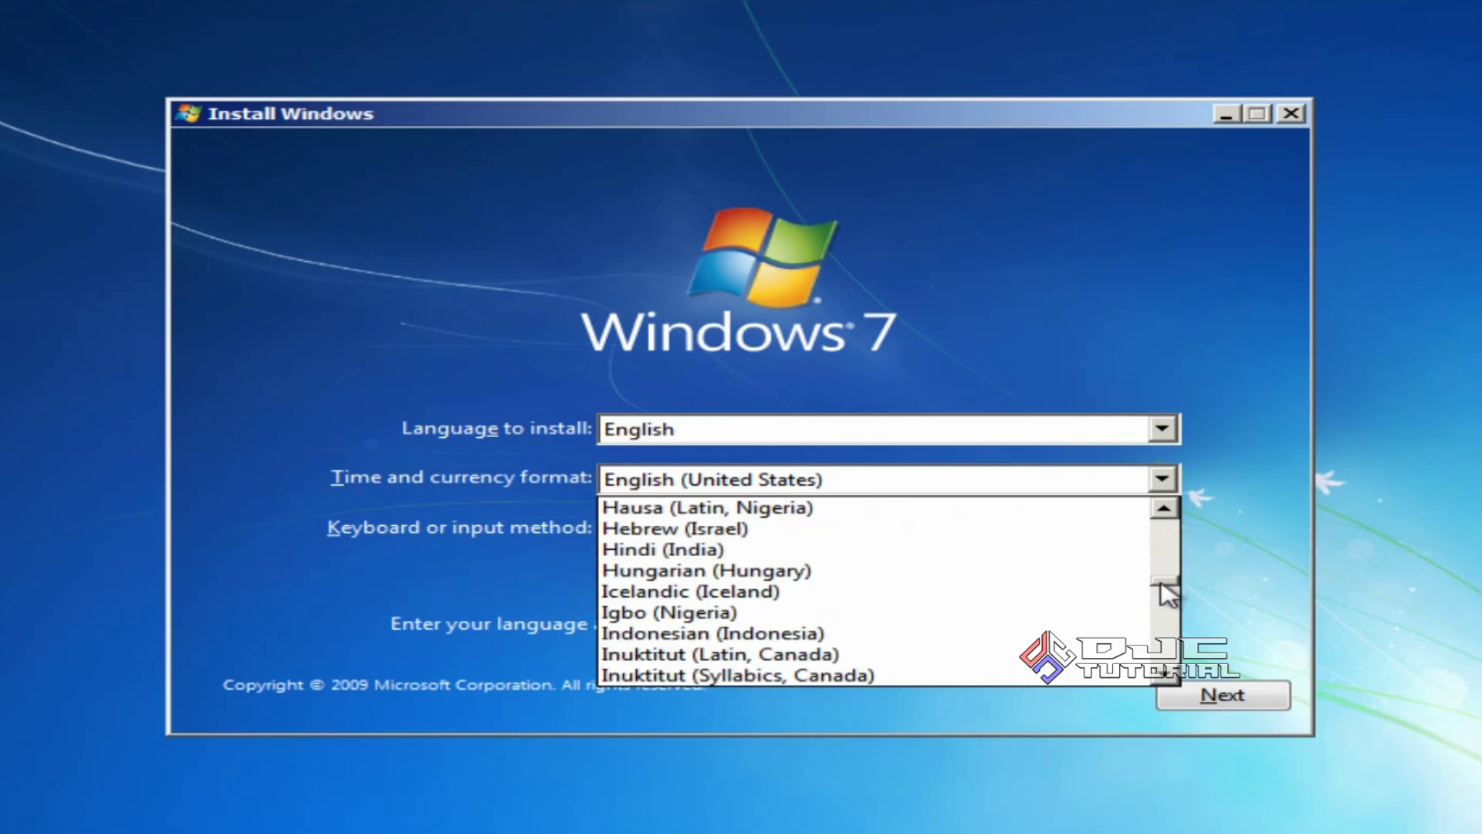
left_click(903, 635)
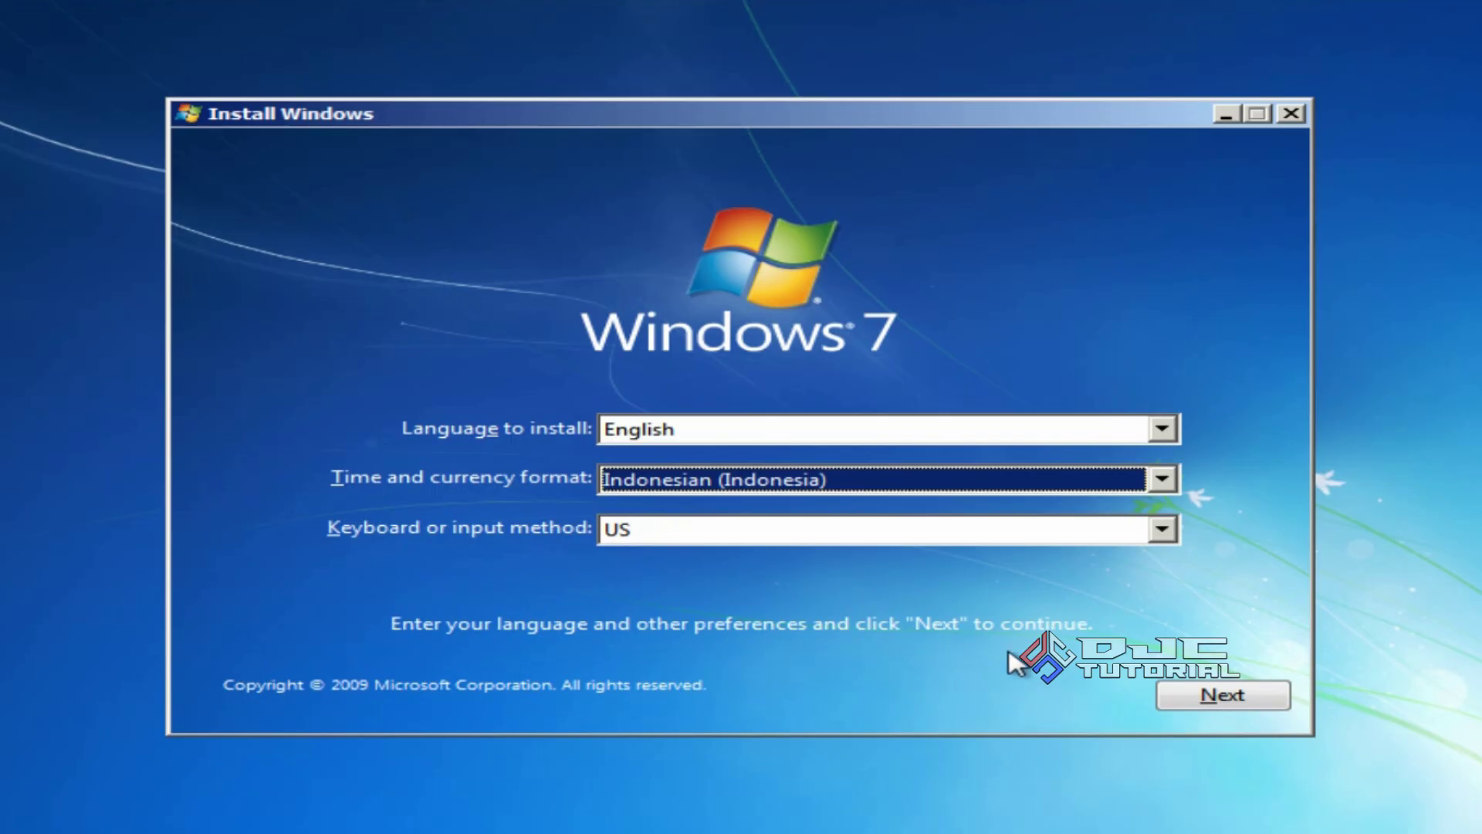
left_click(1181, 695)
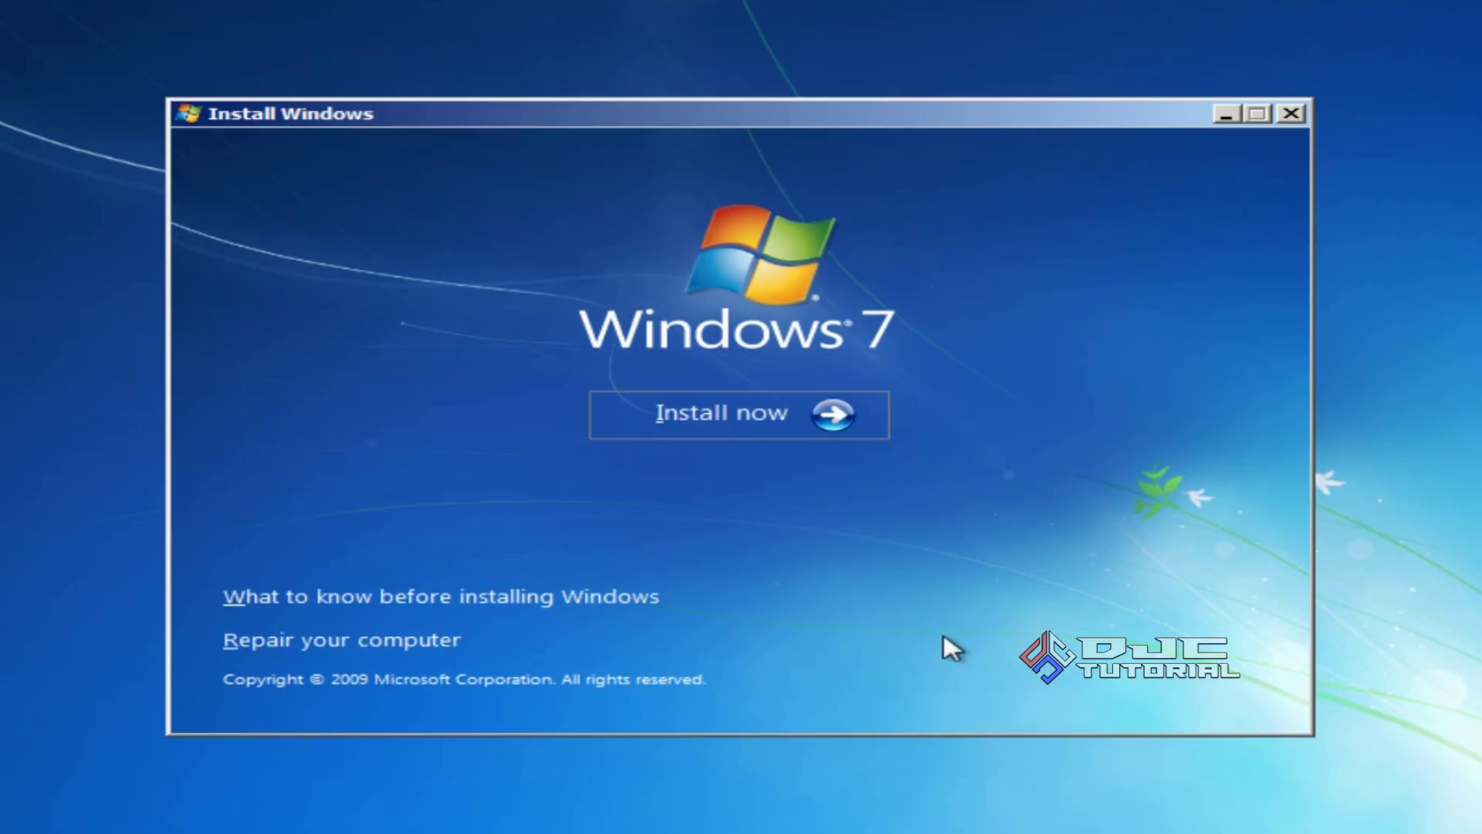
left_click(773, 431)
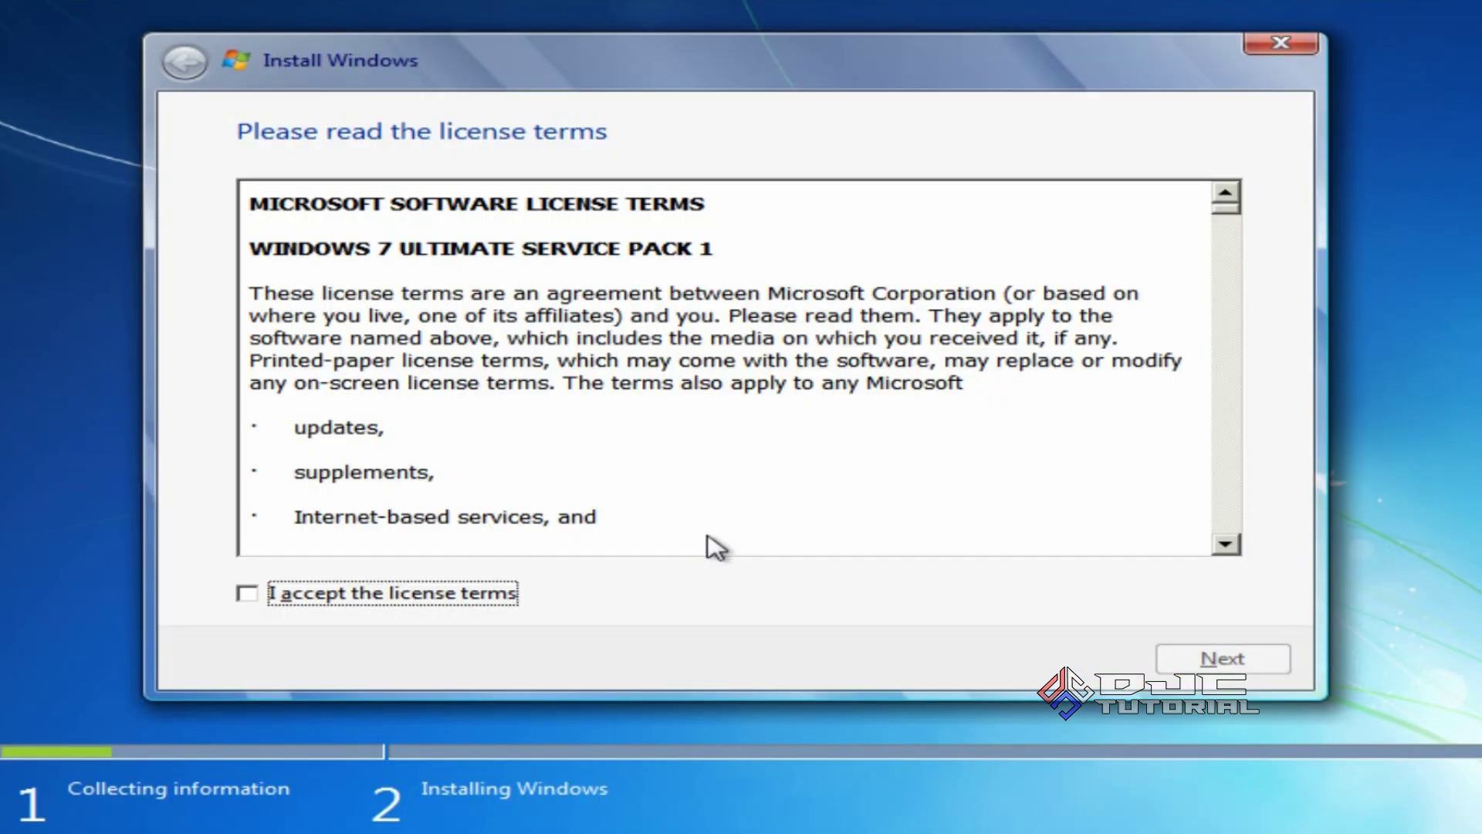
Accept the license terms and choose a custom clean installation
left_click(262, 591)
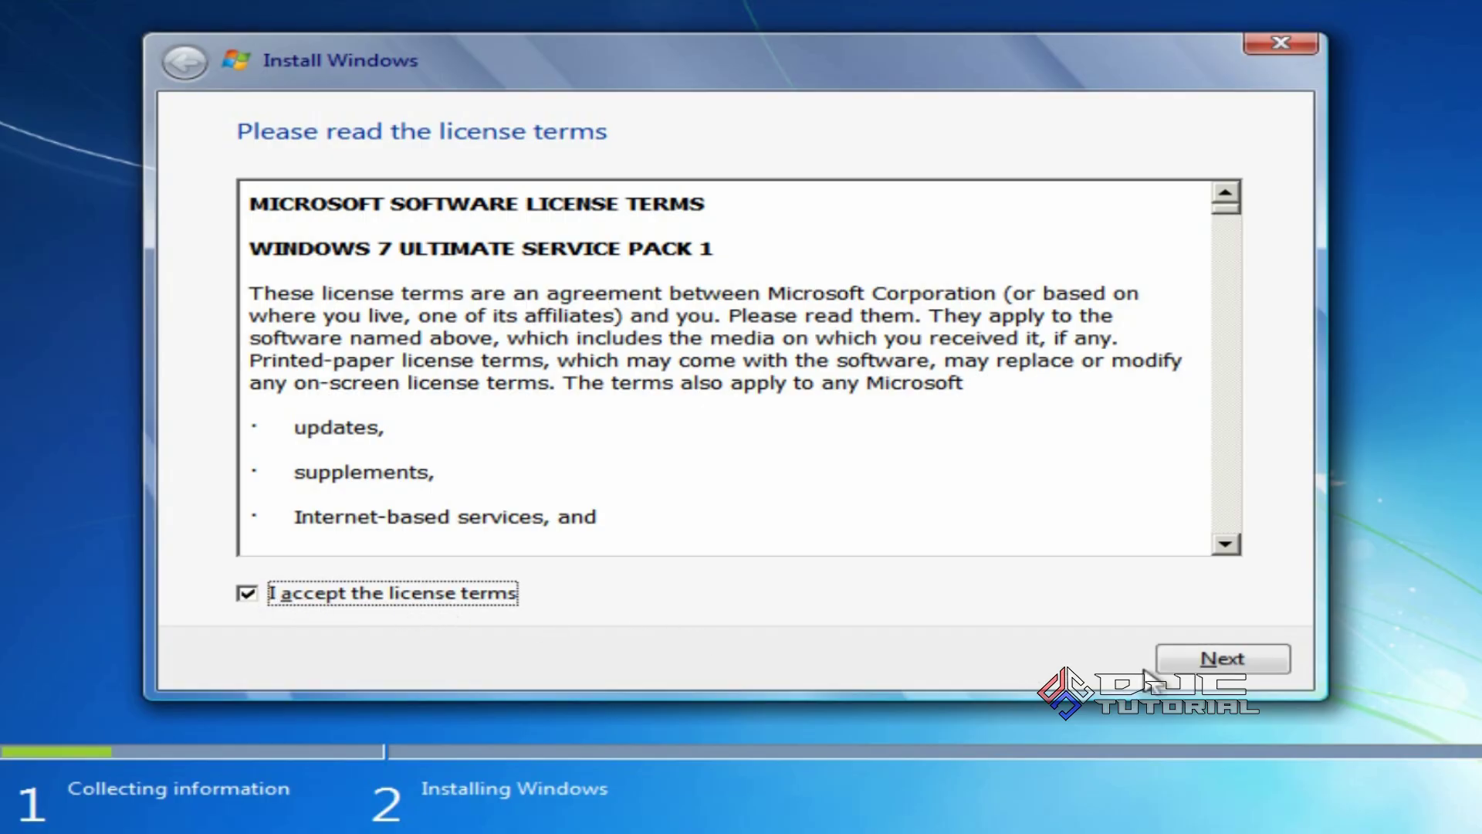
left_click(1173, 664)
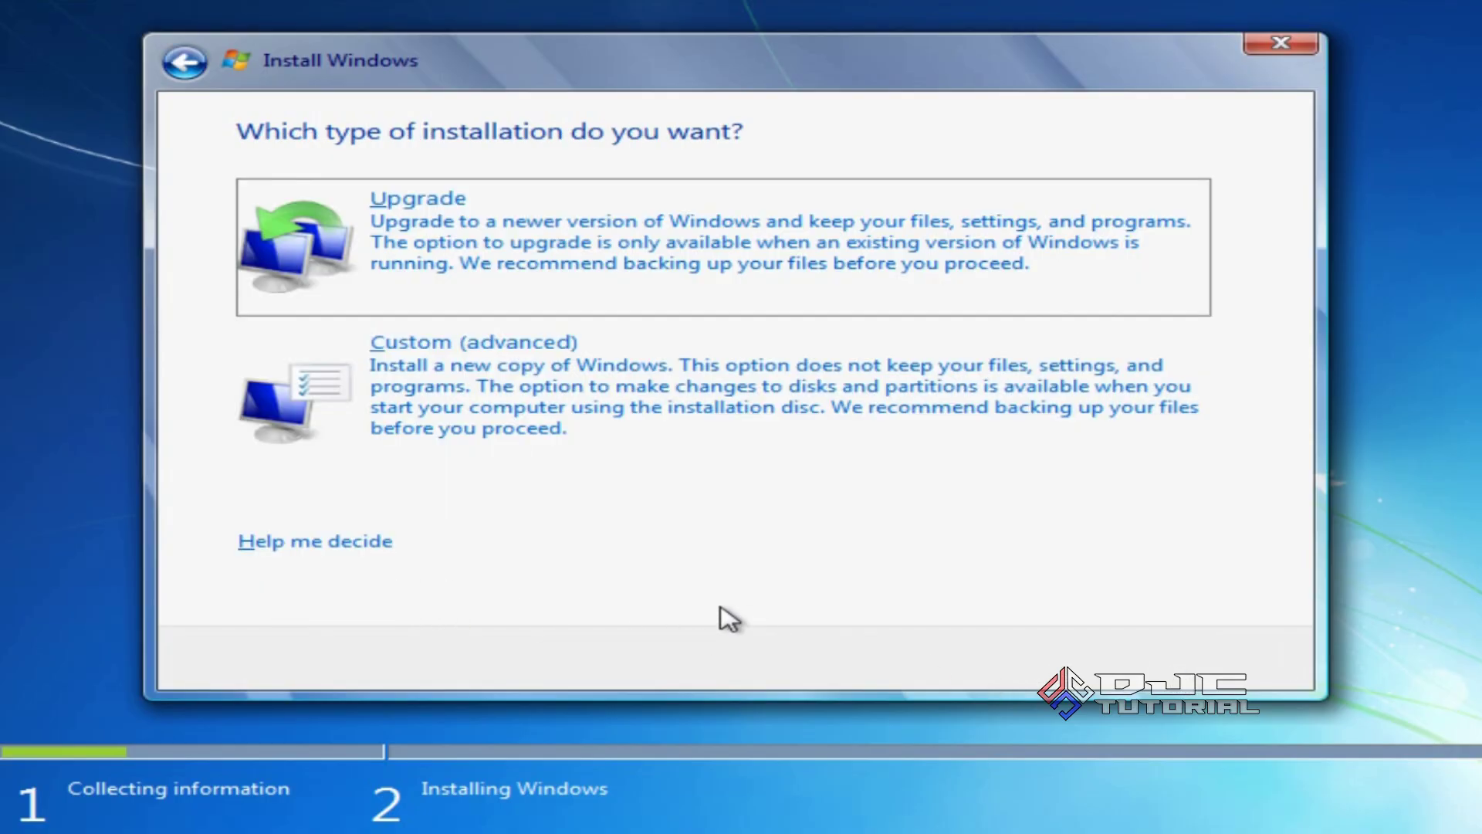
left_click(725, 432)
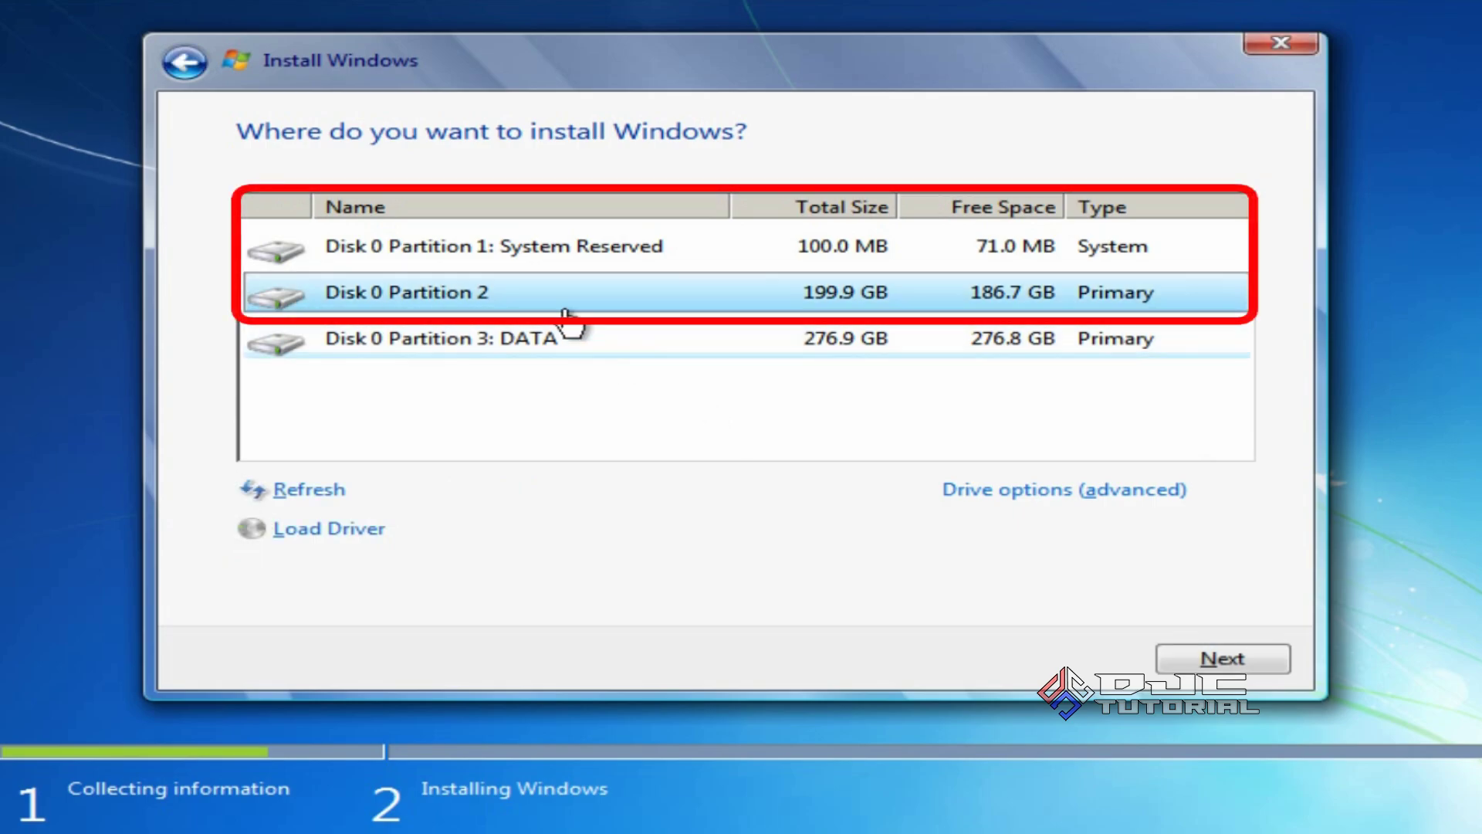
Compare Disk 0's three partitions, then show drive options with System Reserved selected
left_click(506, 251)
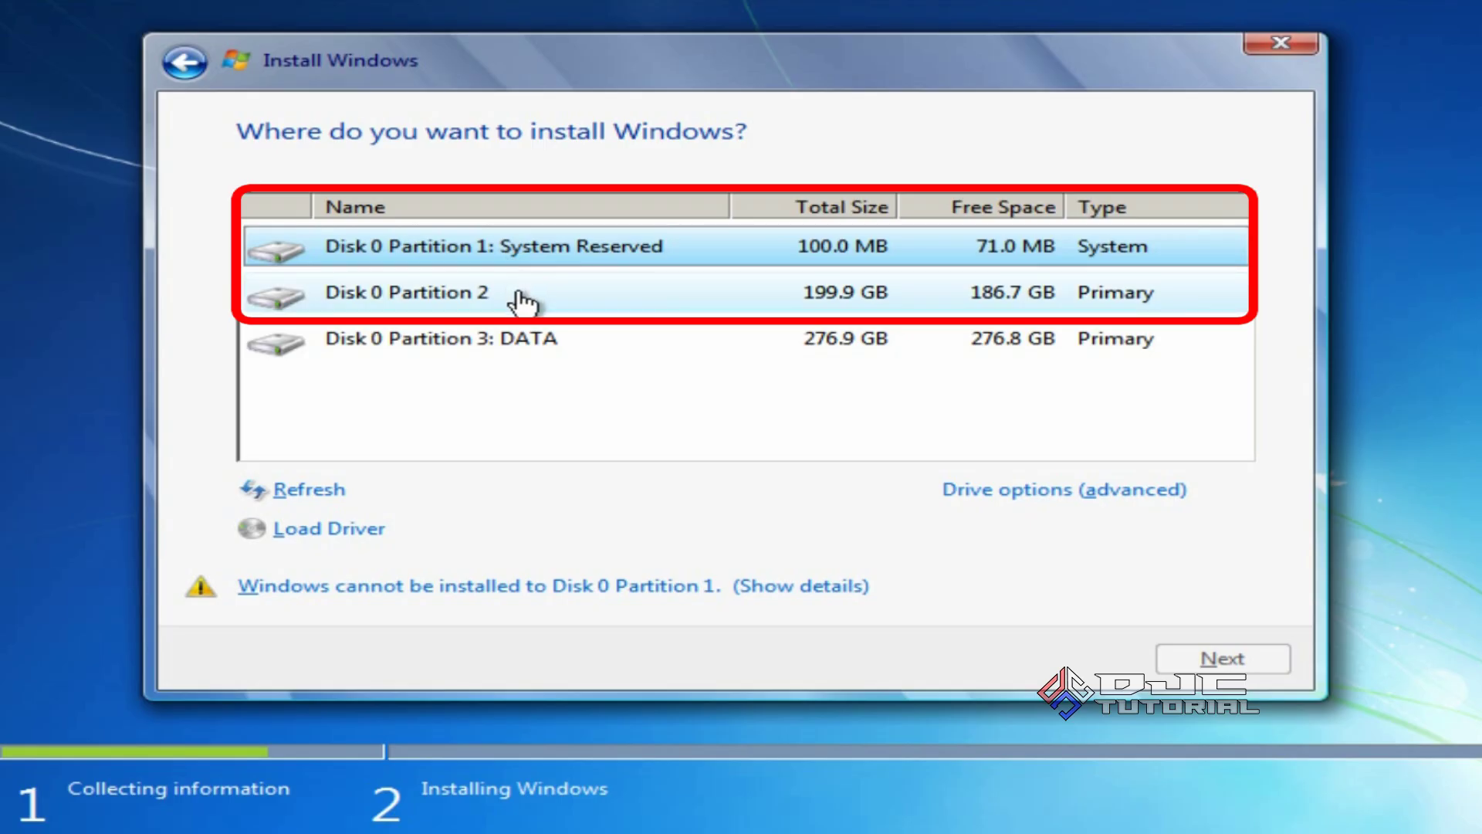
left_click(519, 295)
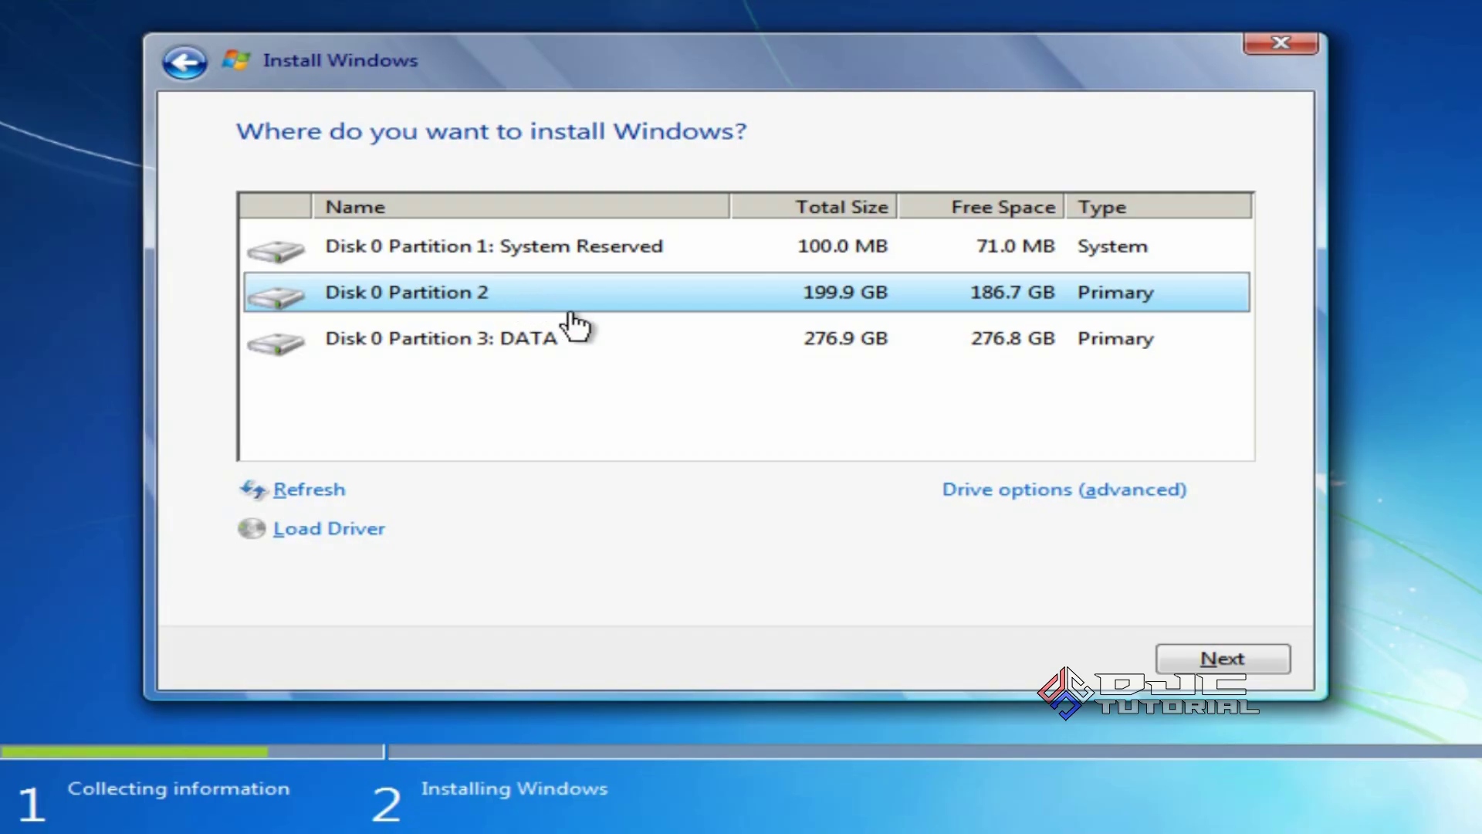
left_click(589, 341)
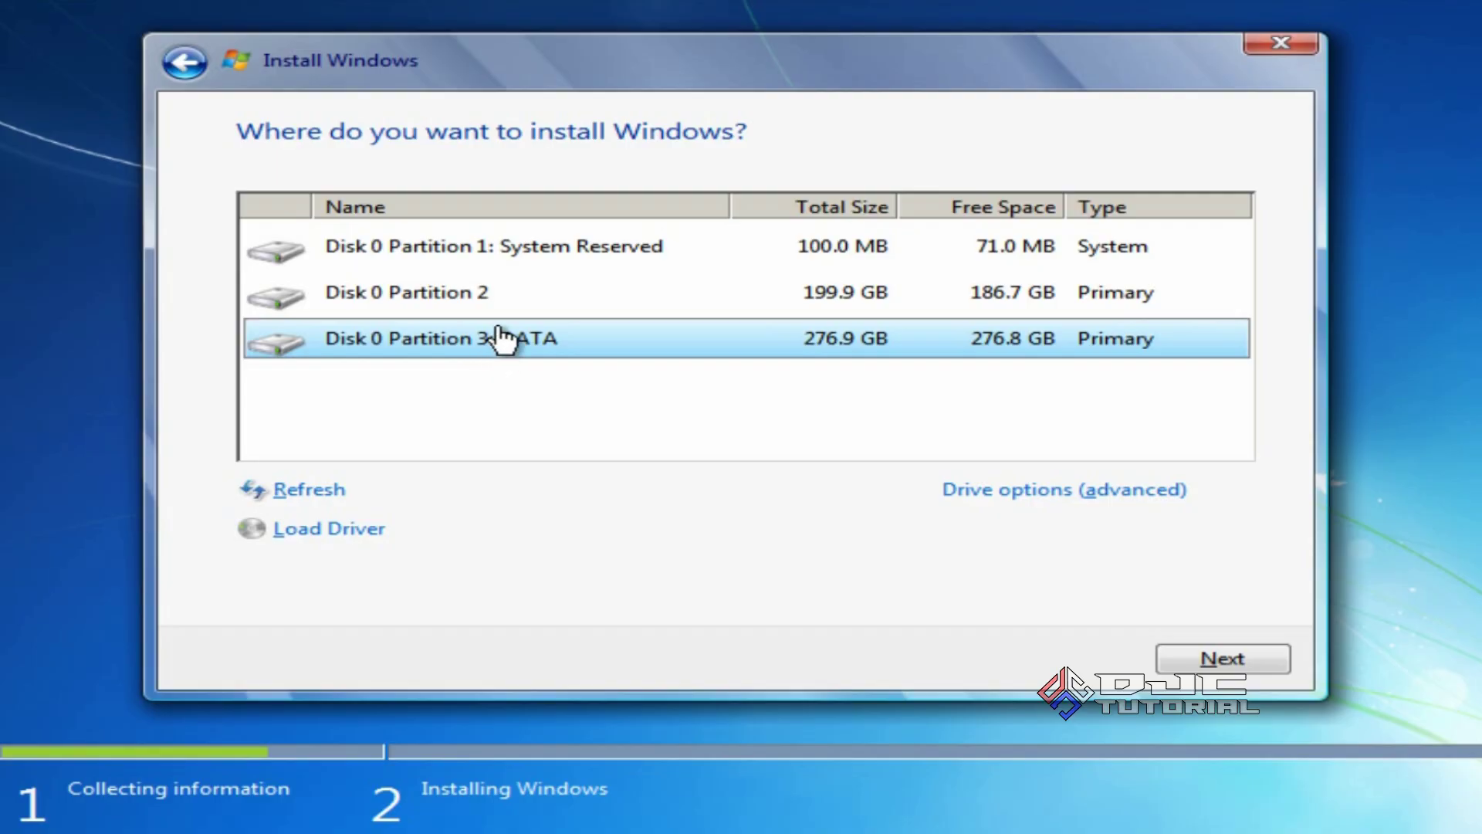
left_click(532, 252)
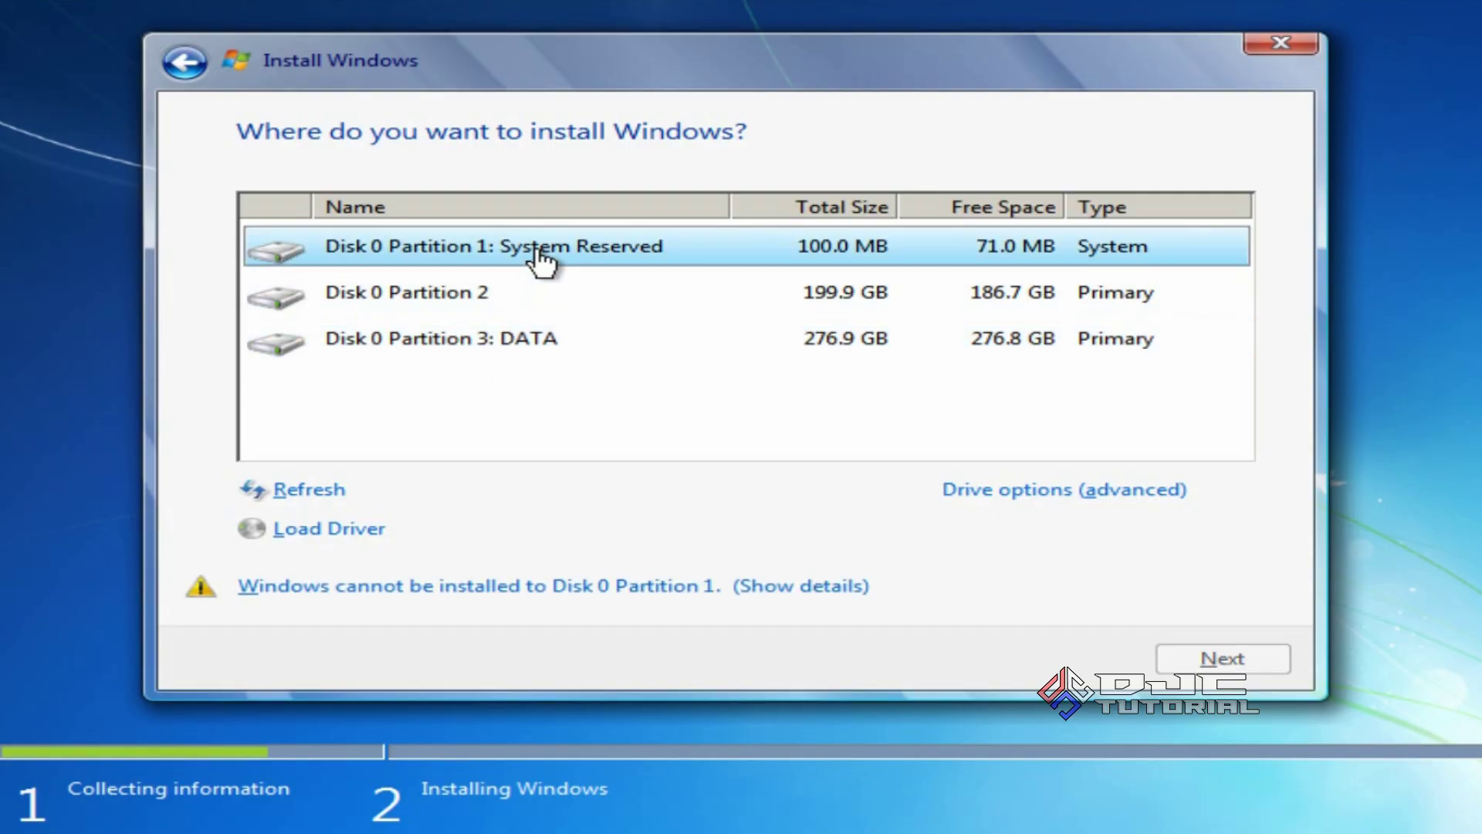
left_click(979, 489)
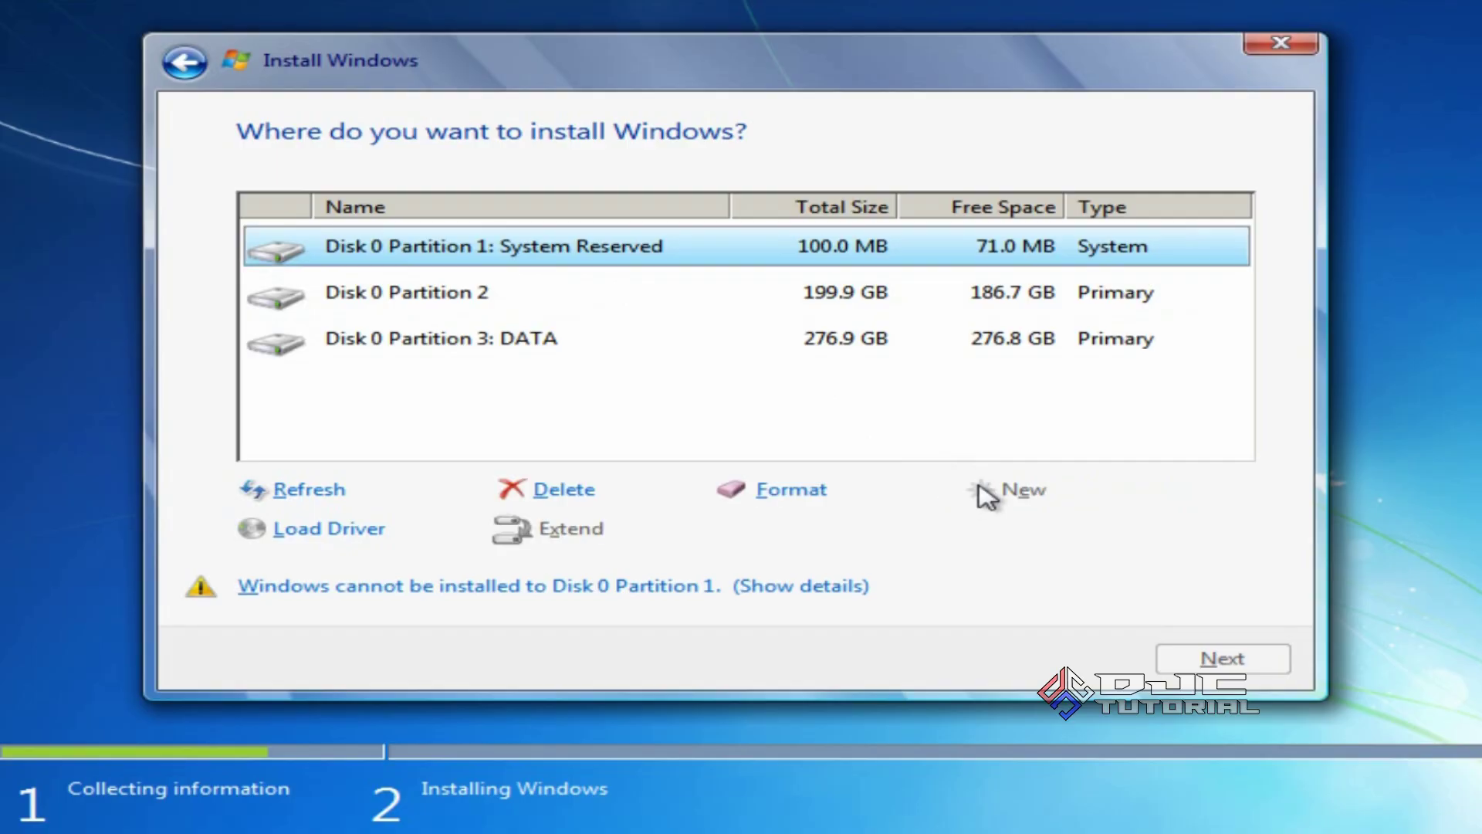
Format Disk 0 Partition 1 (System Reserved) and Partition 2, confirming each
left_click(816, 494)
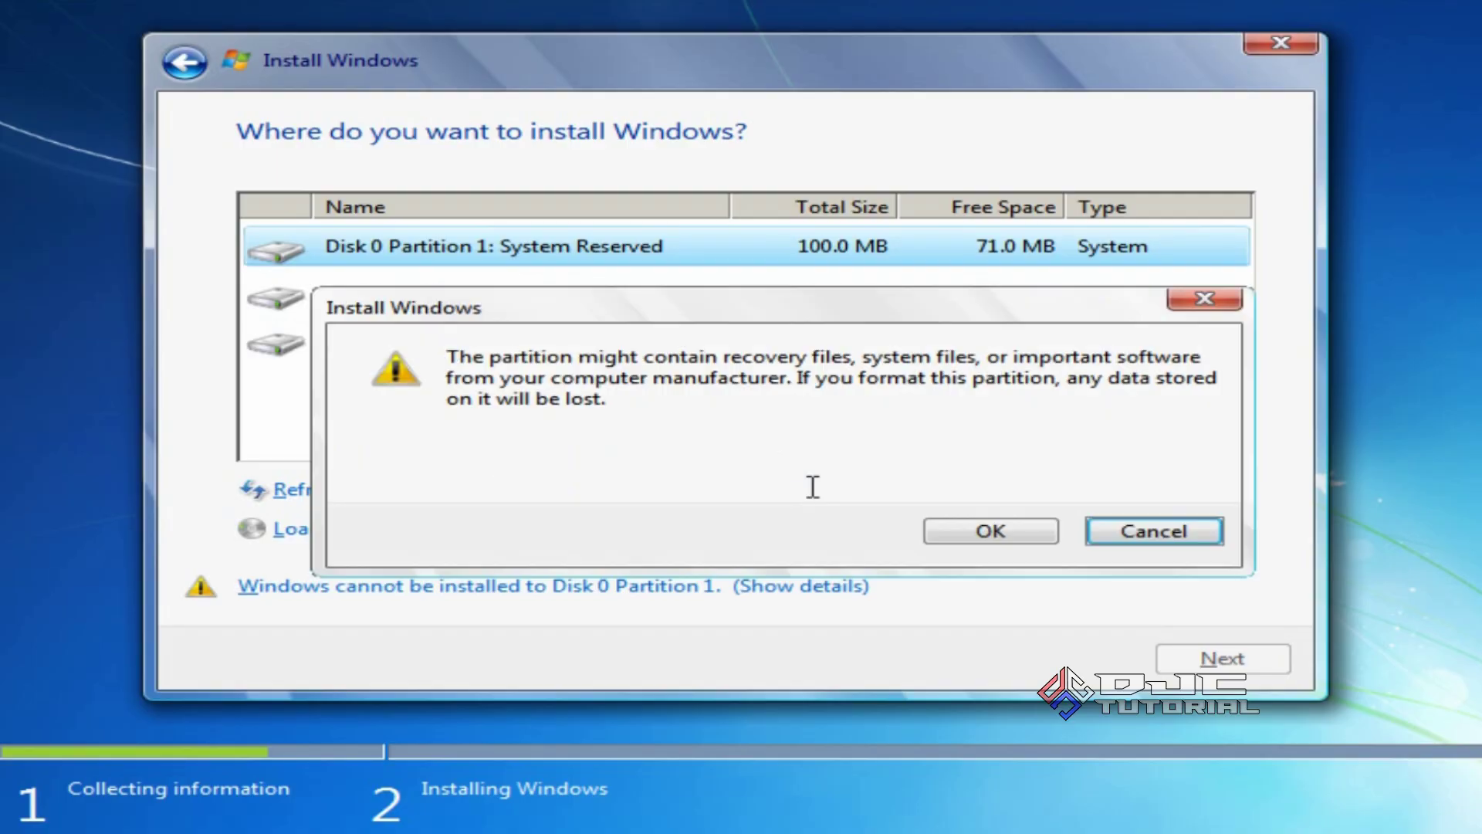
left_click(960, 533)
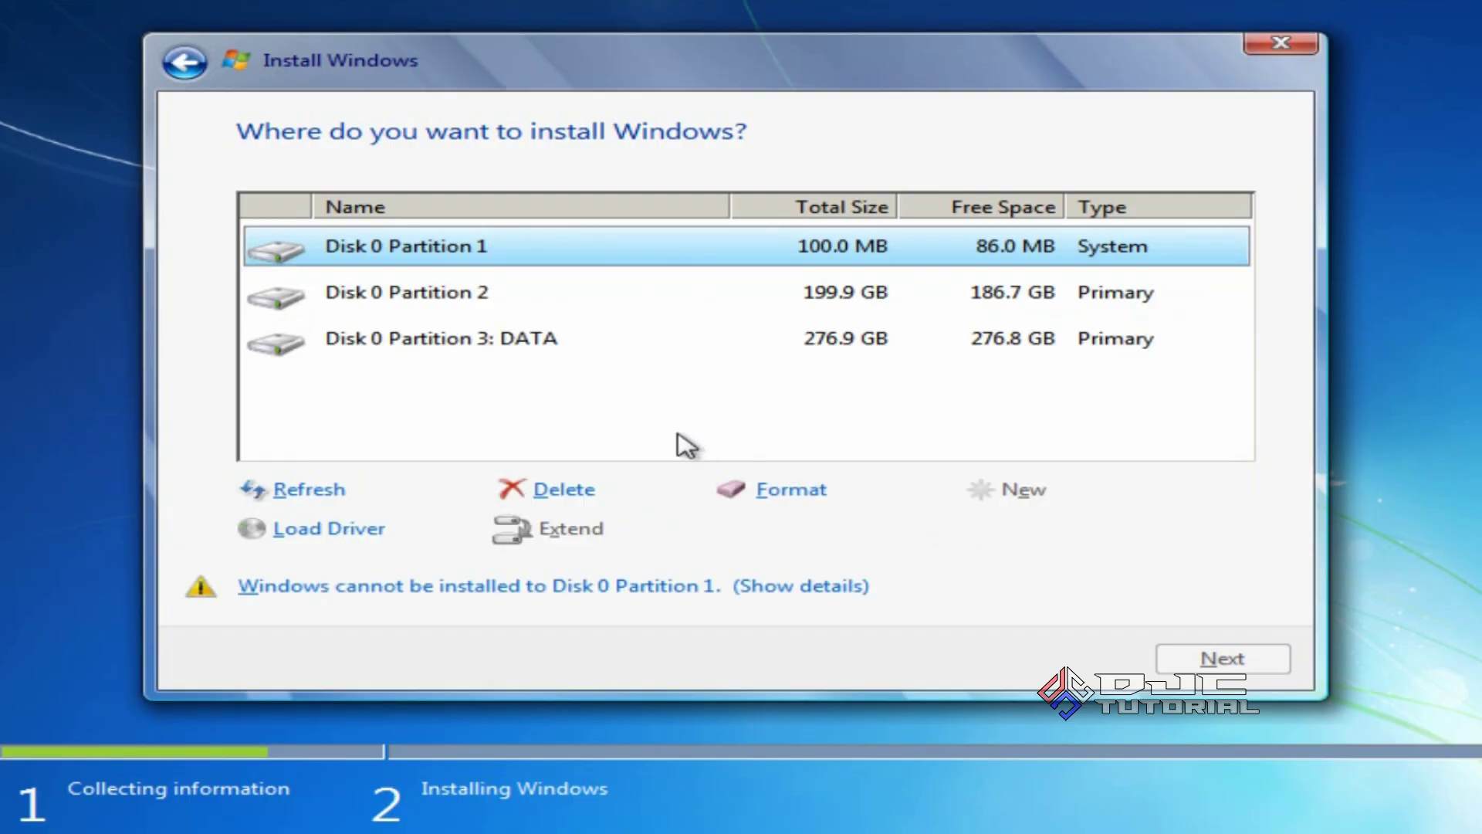
left_click(480, 307)
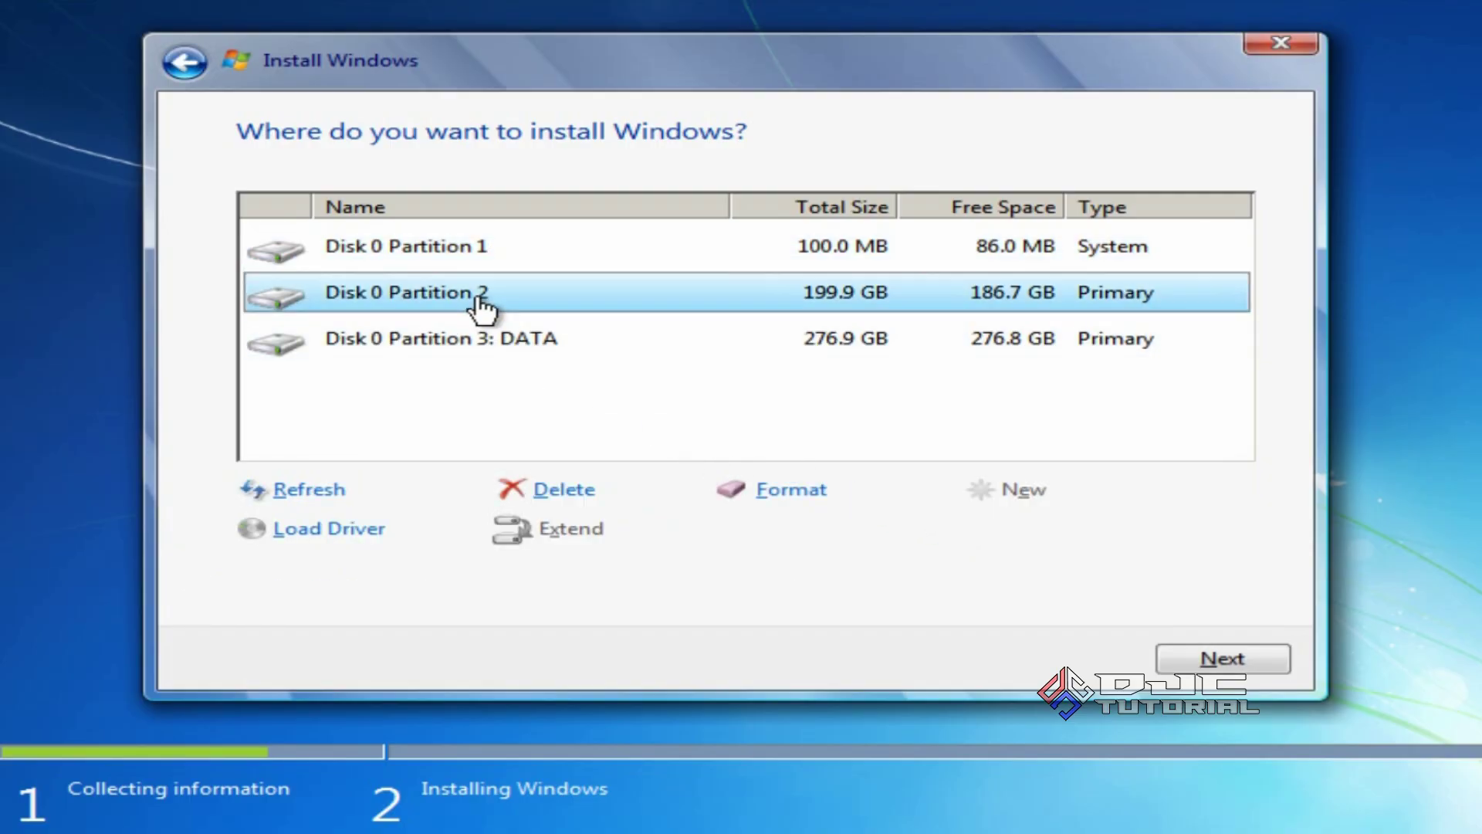
left_click(793, 492)
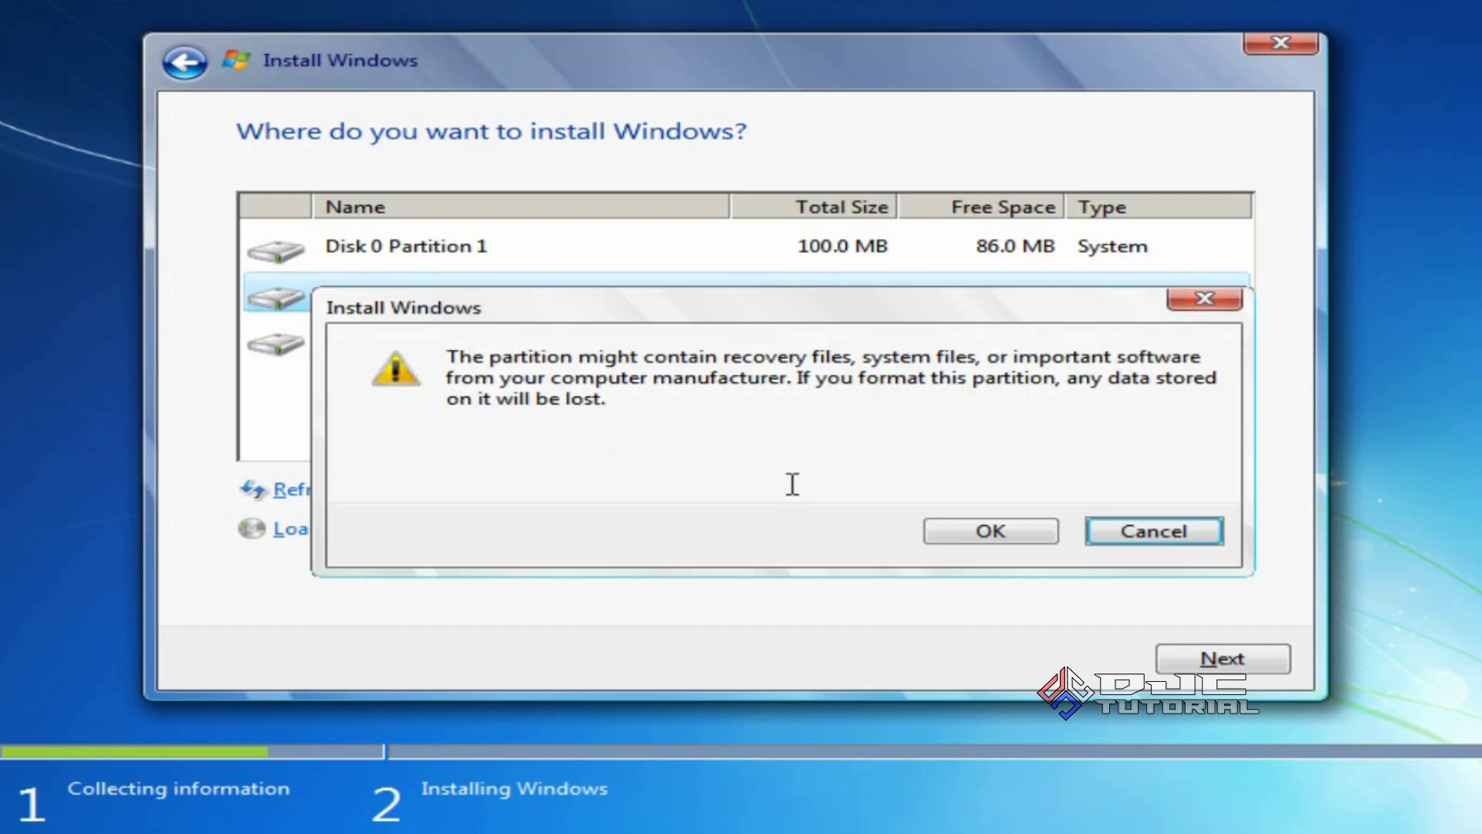
left_click(951, 533)
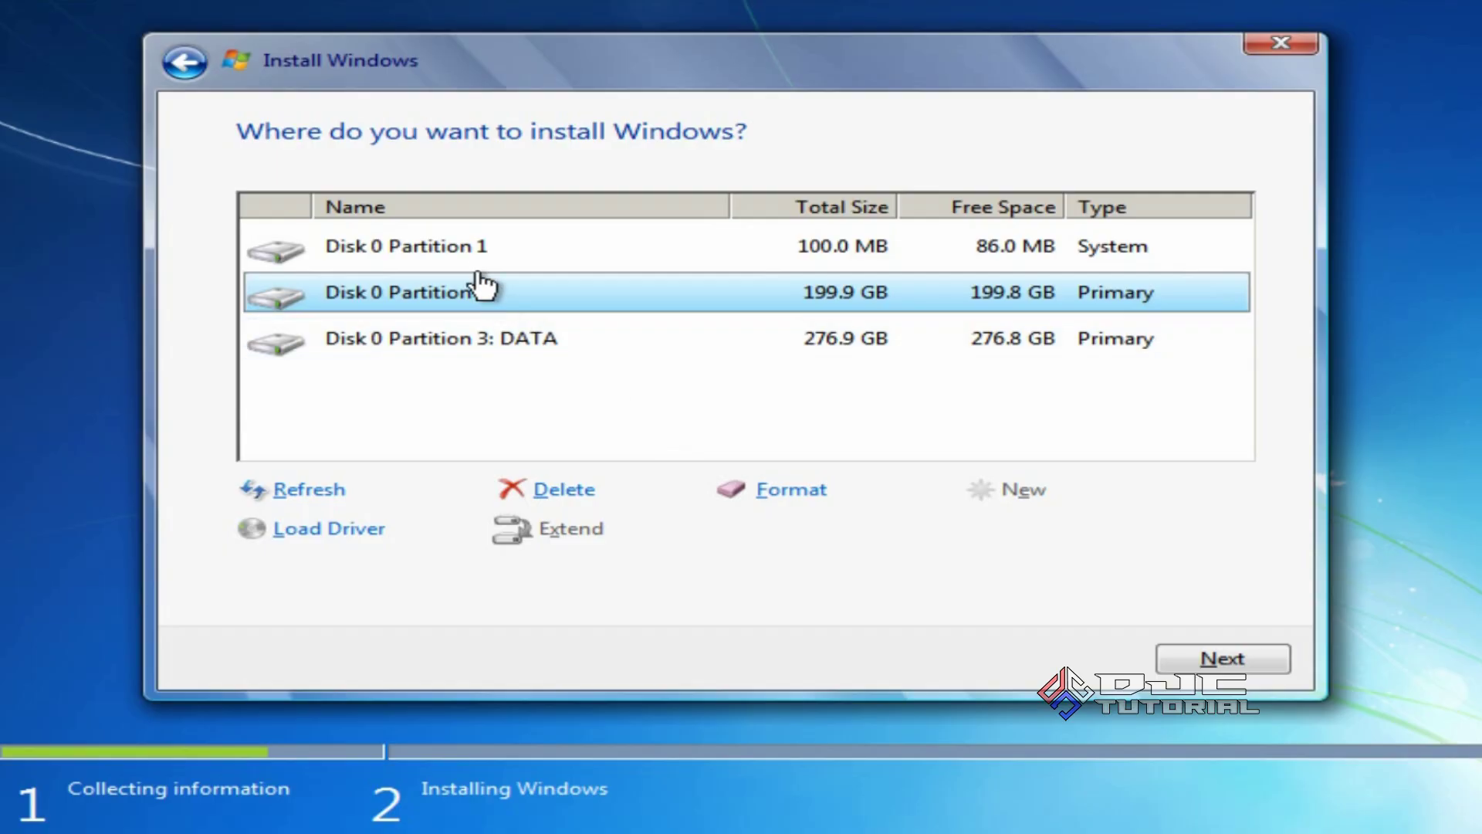
Delete Partition 1 and the 199.9 GB partition, leaving 200.0 GB unallocated
left_click(467, 250)
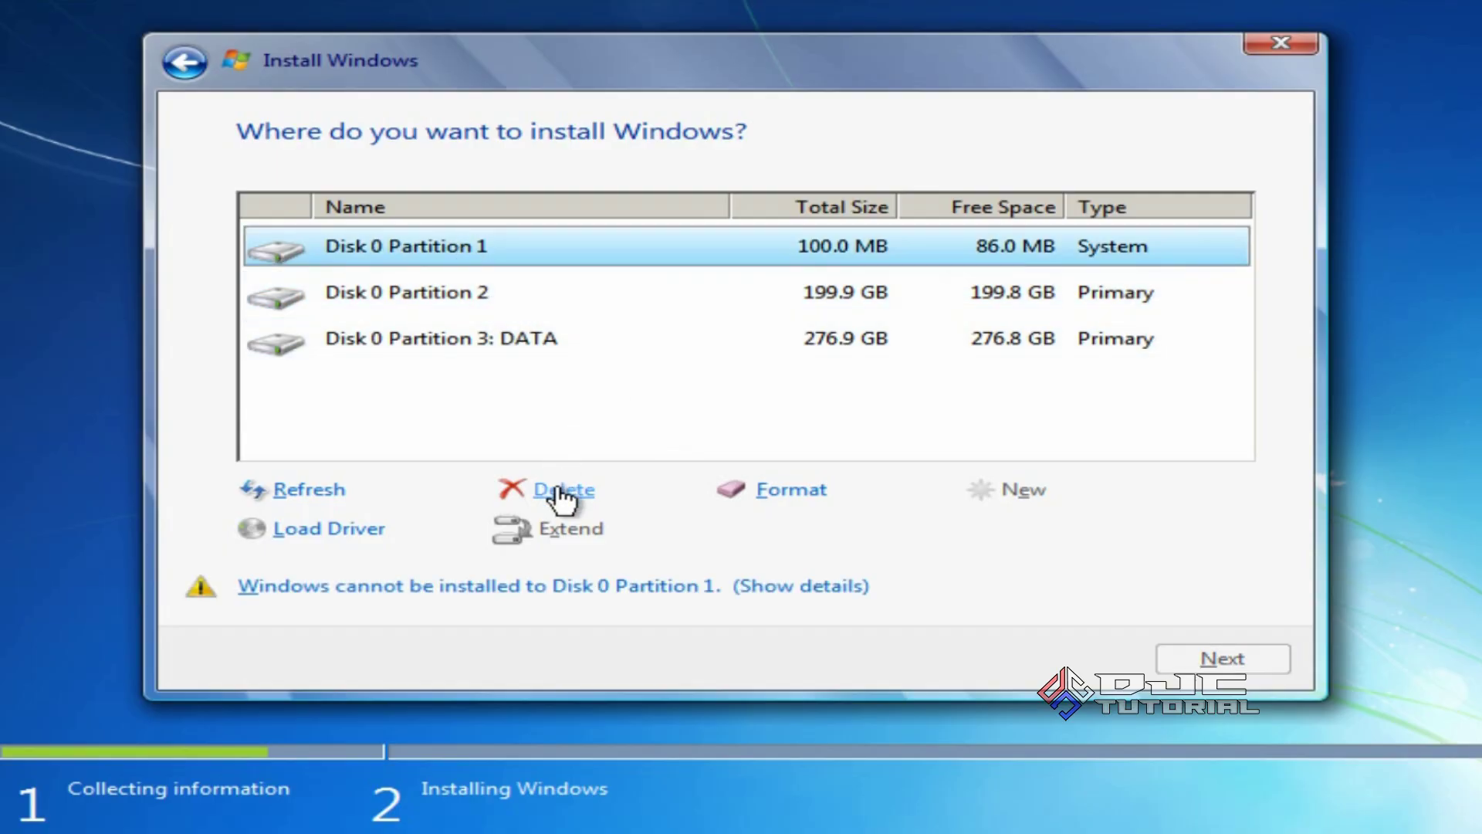
left_click(564, 491)
left_click(954, 530)
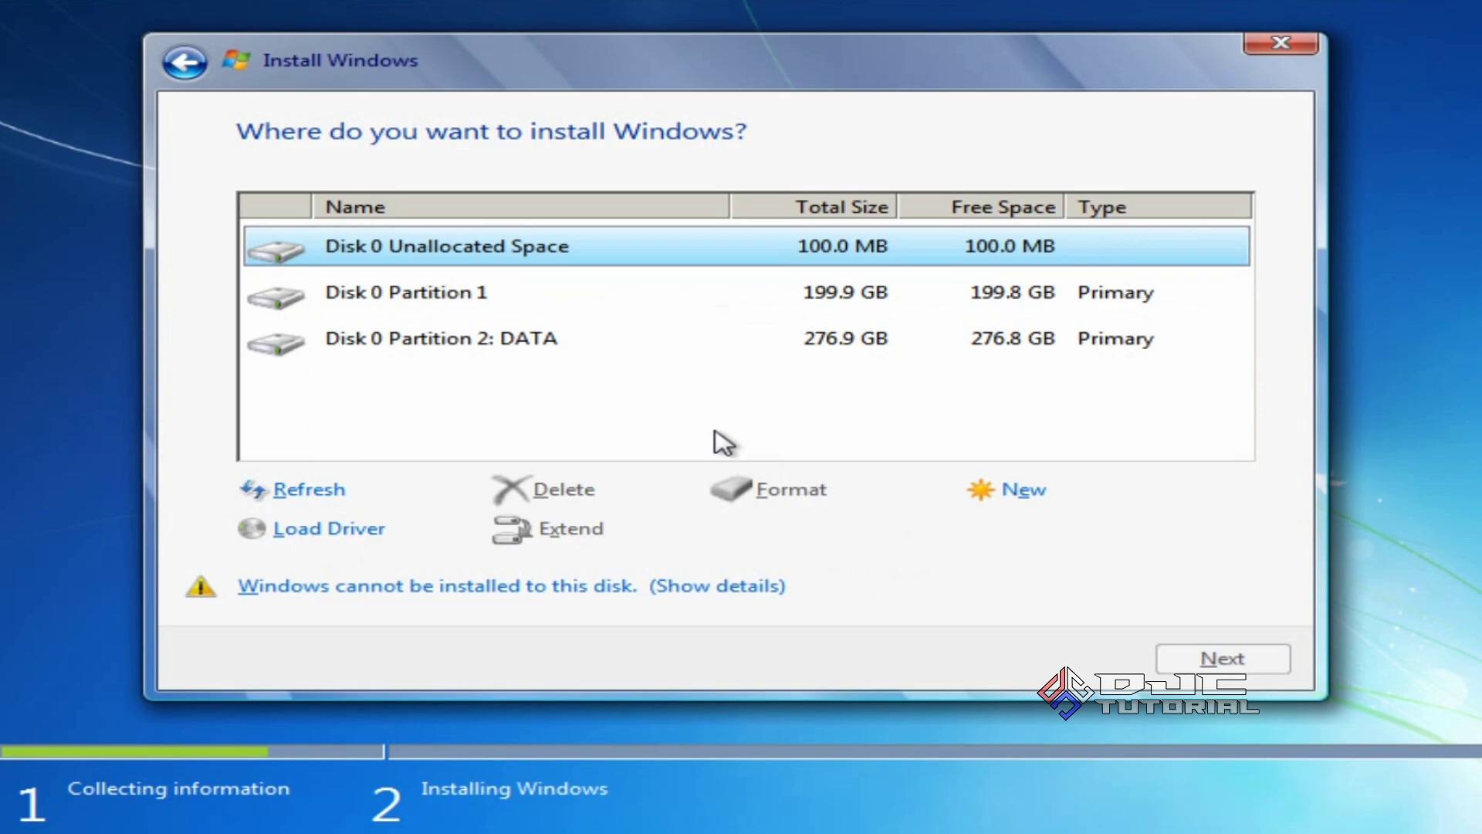
left_click(471, 309)
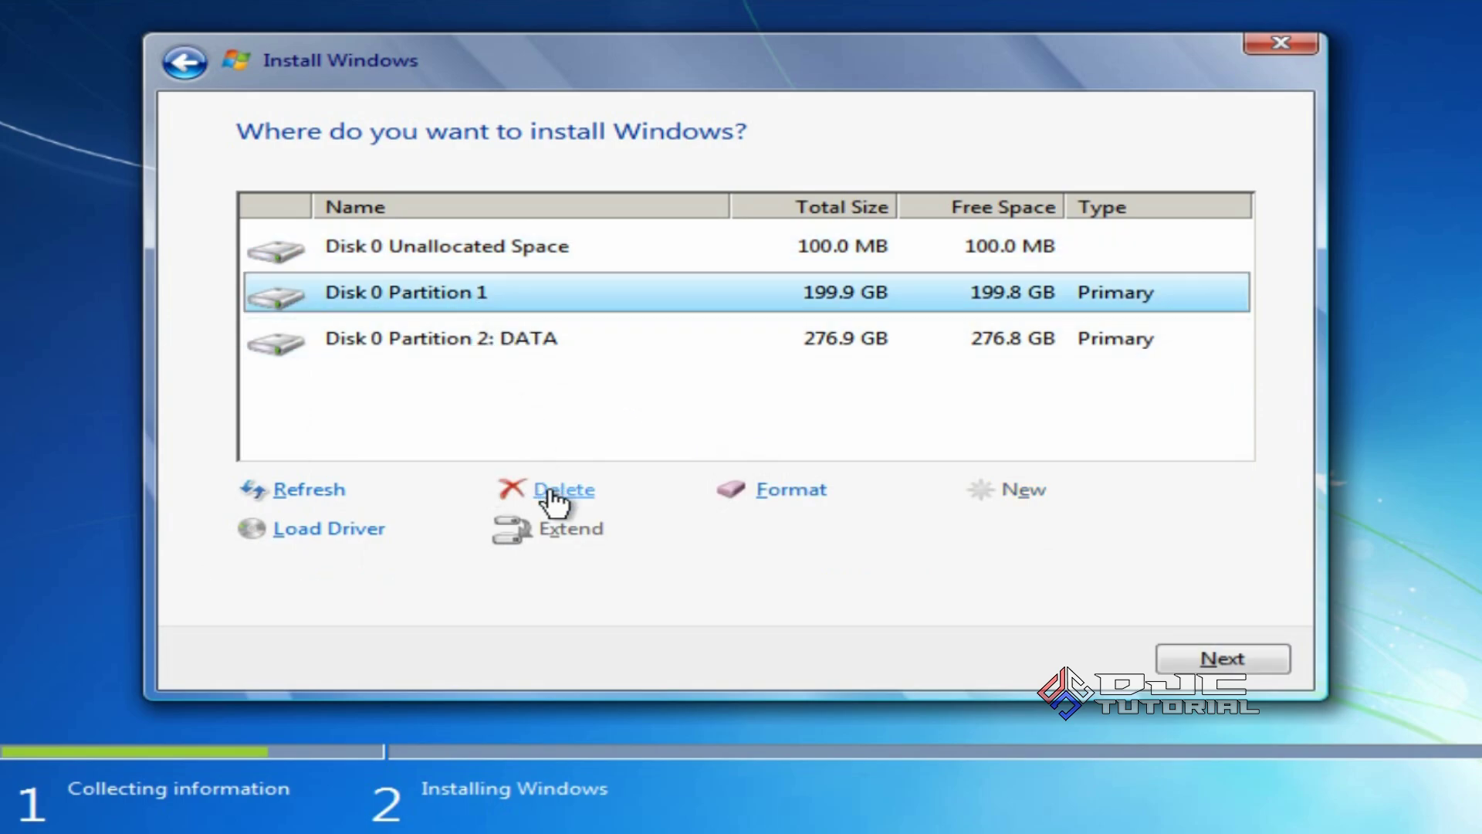
left_click(555, 491)
left_click(956, 532)
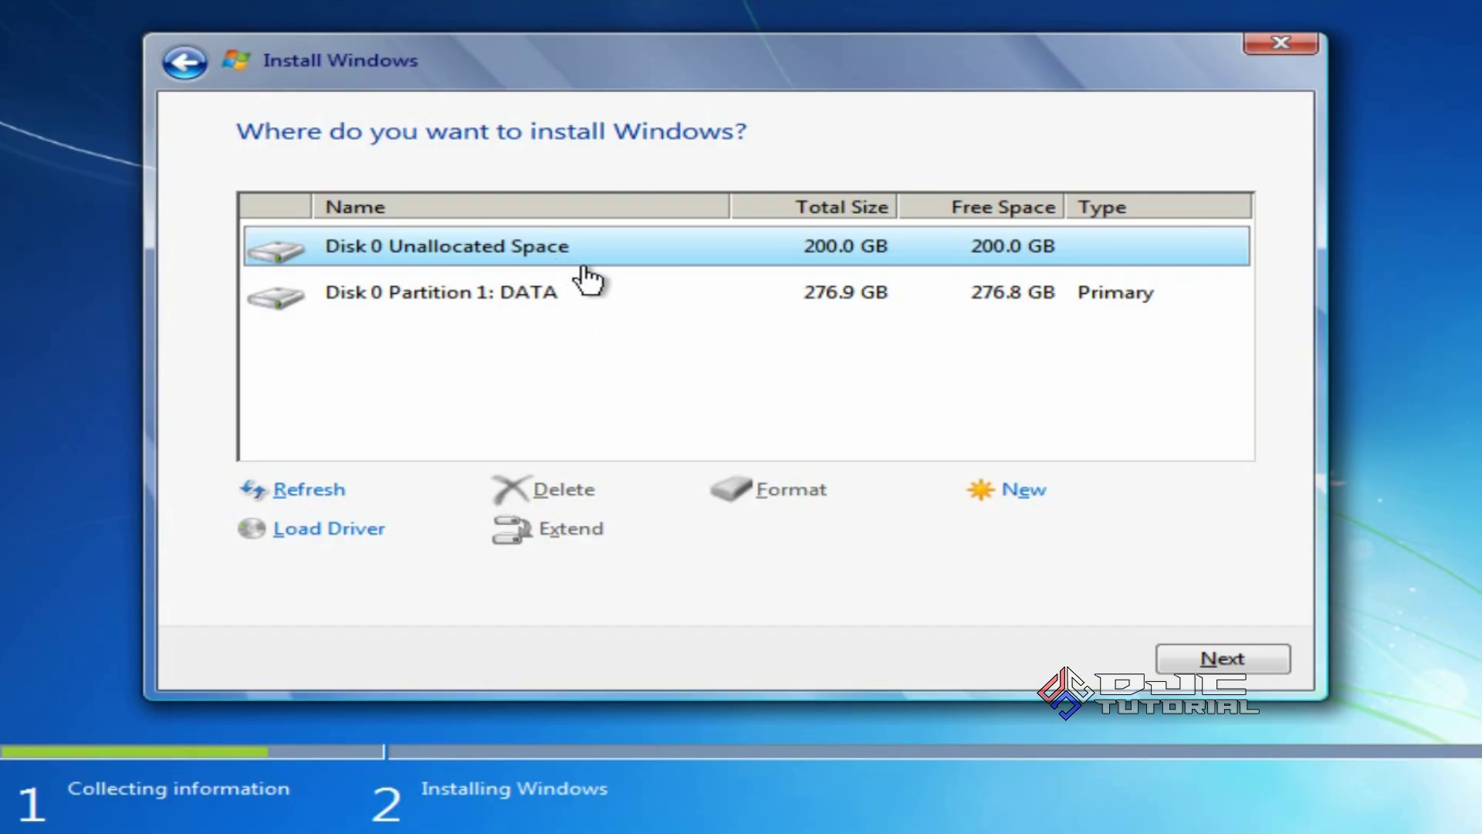
Create a new partition in the 200.0 GB unallocated space, accepting the system partitions notice
left_click(1003, 498)
left_click(1056, 540)
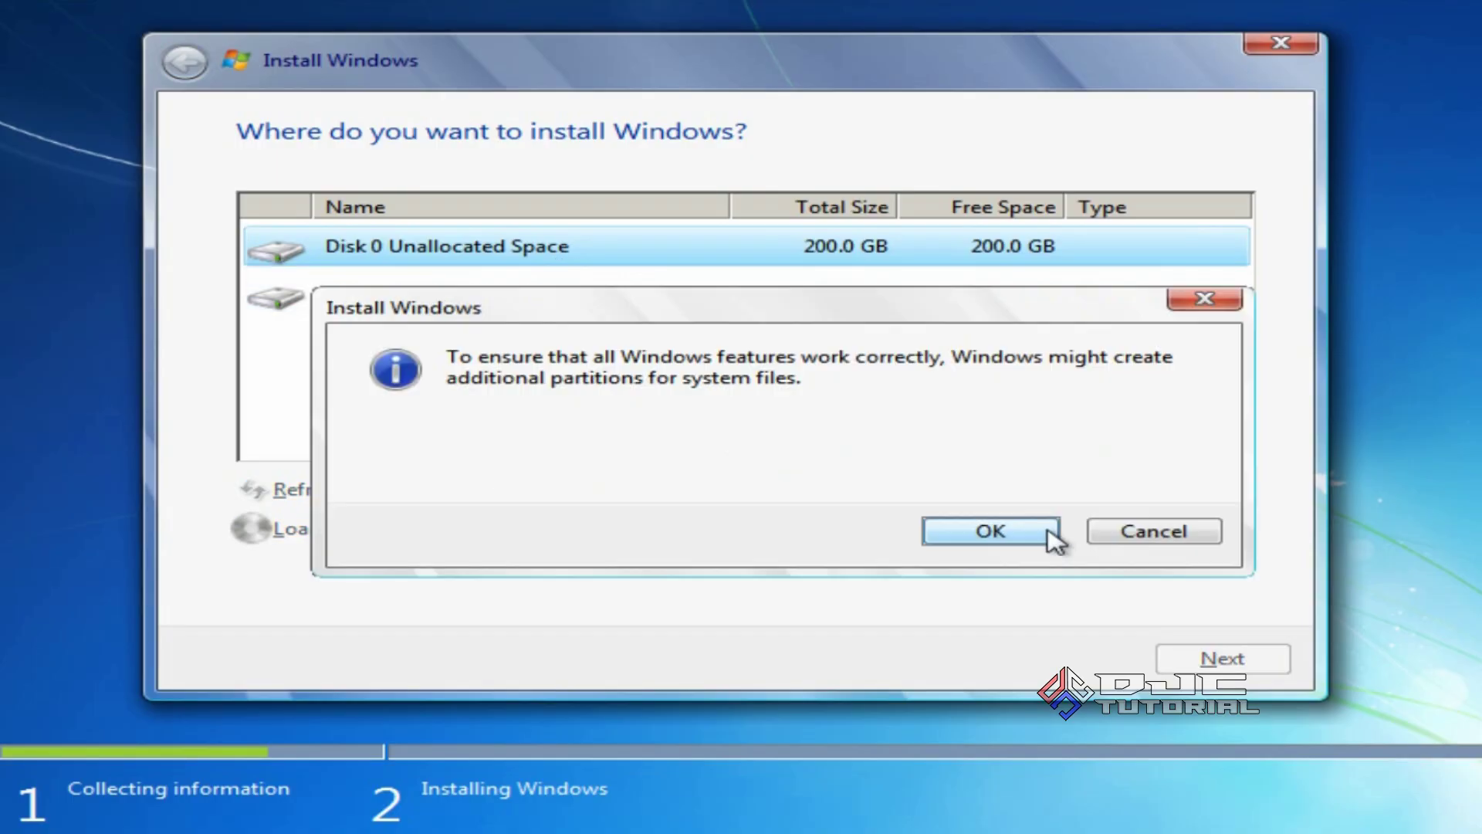
left_click(1007, 532)
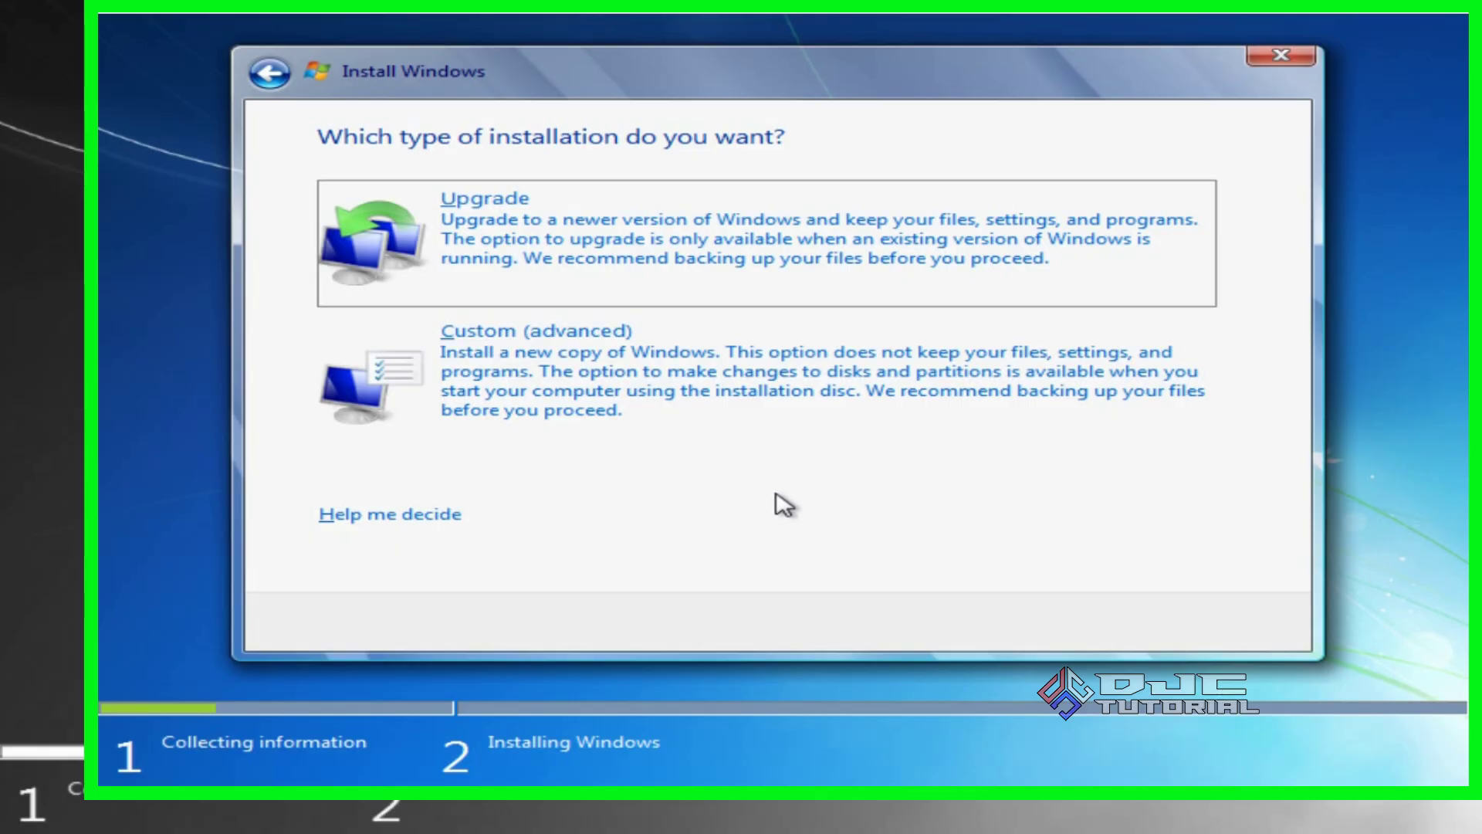
Choose Custom (advanced) installation and create a 204800 MB partition on the empty disk
left_click(764, 424)
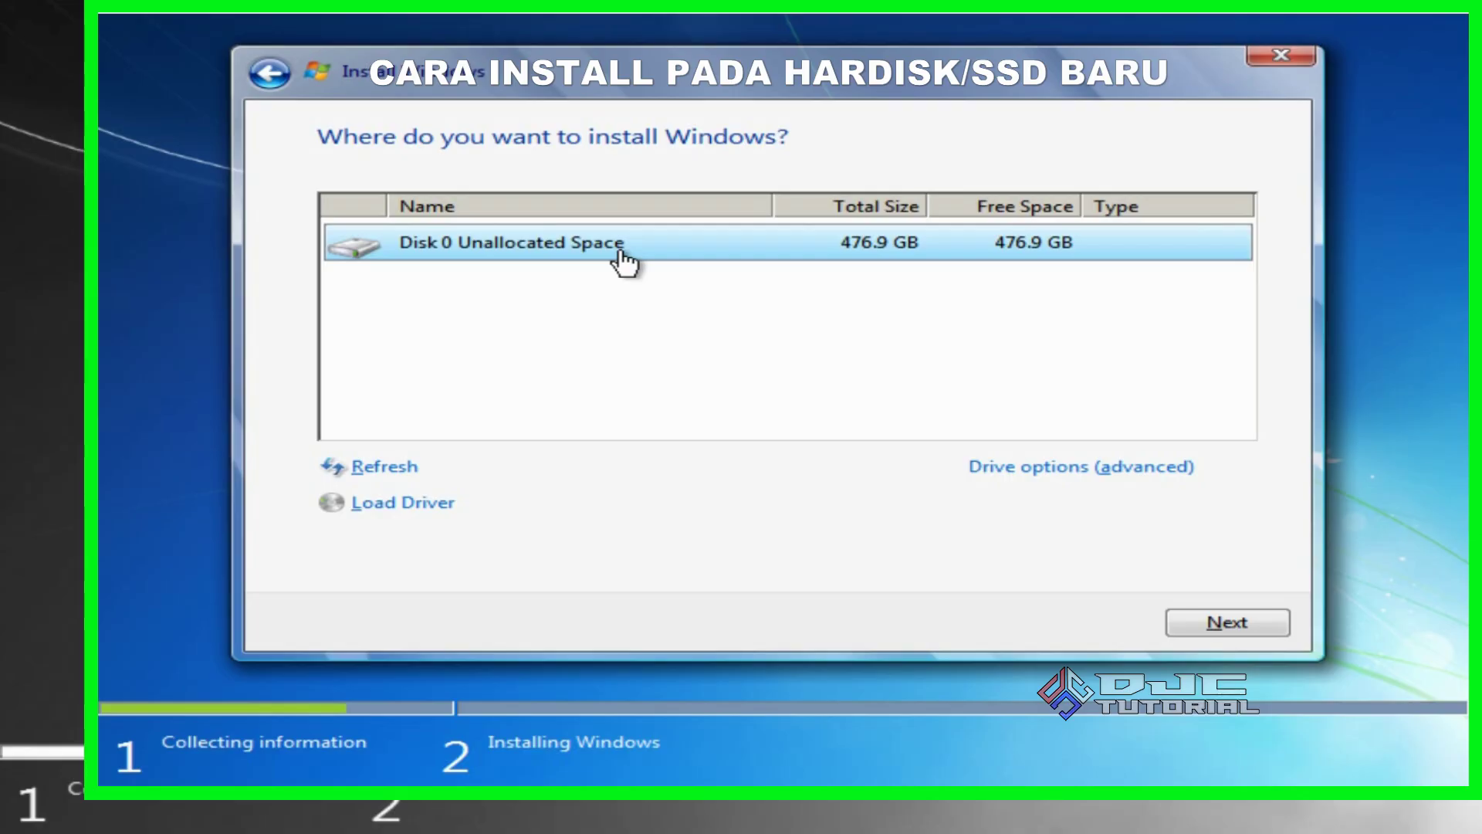
left_click(979, 473)
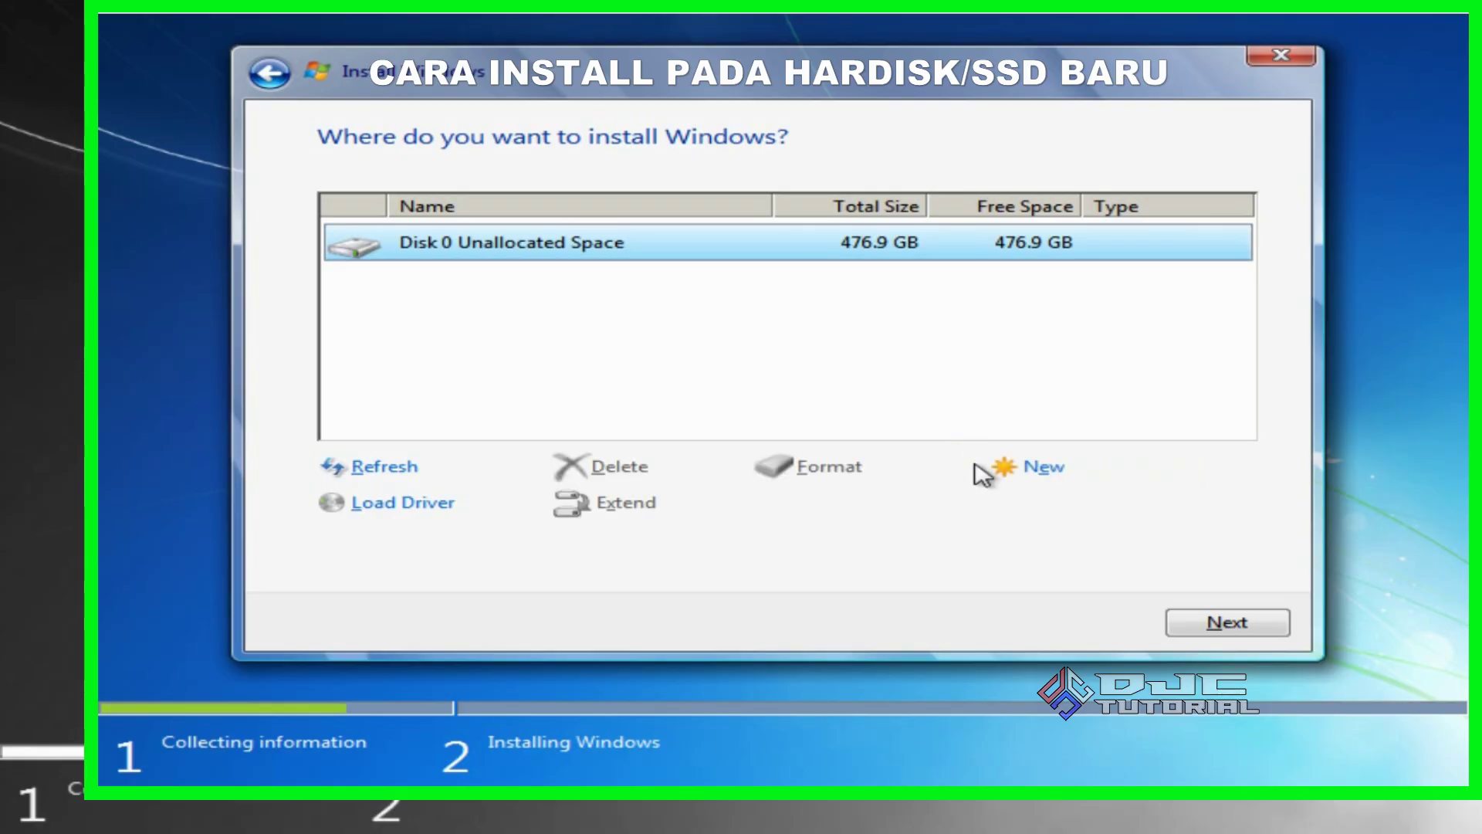
left_click(1046, 469)
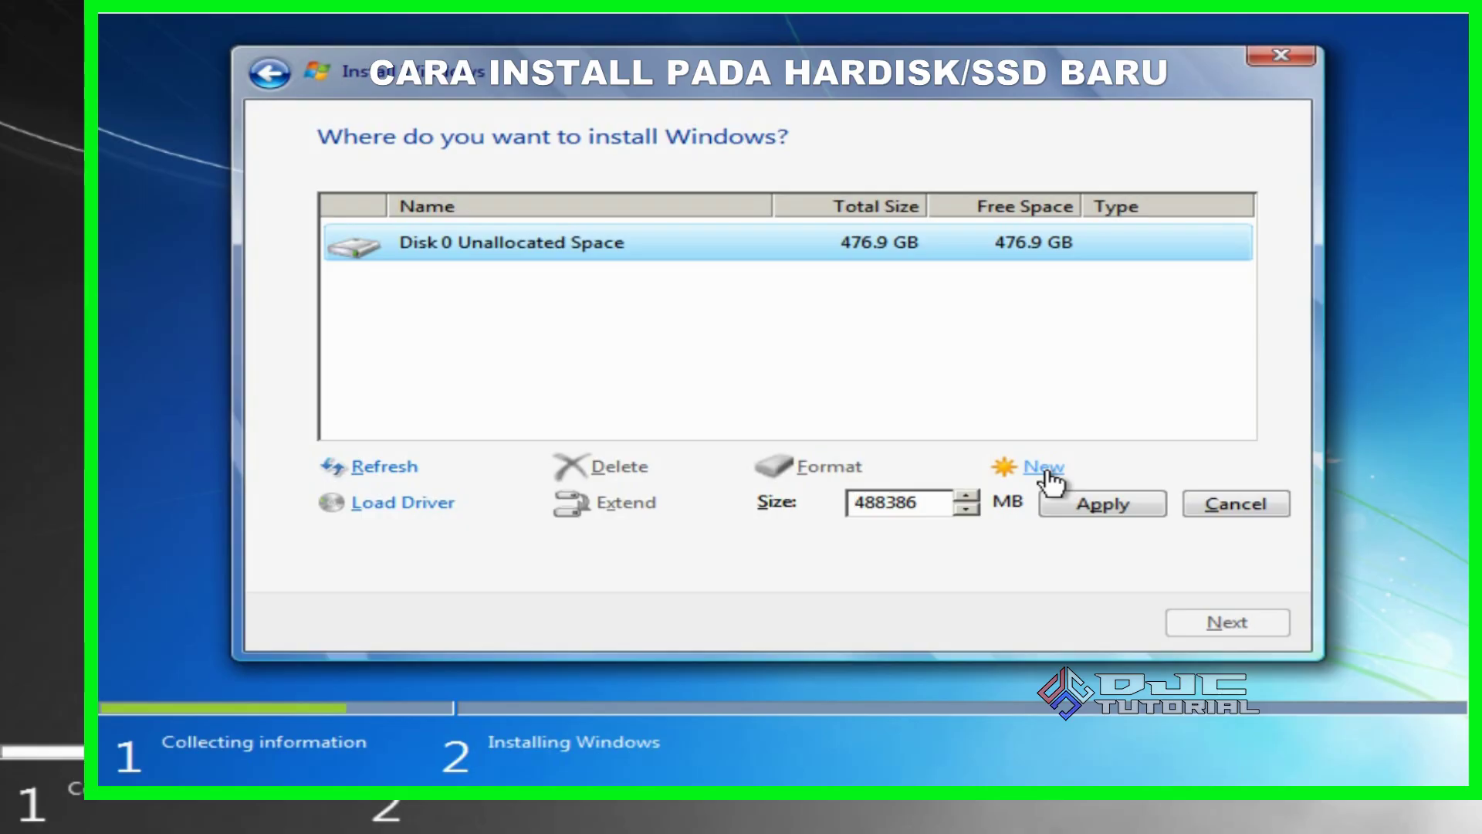
left_click_drag(948, 503, 855, 508)
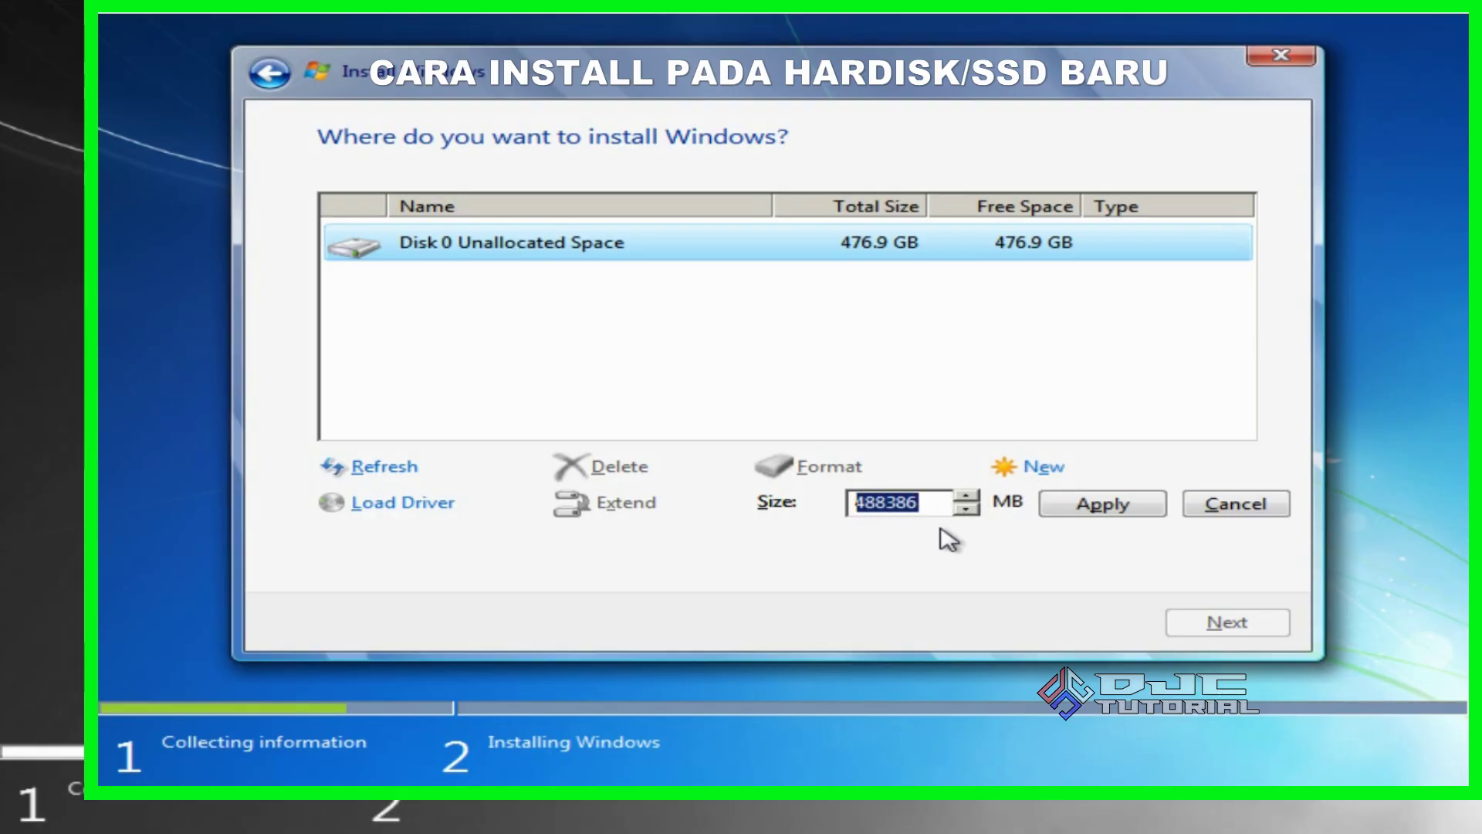
type("20")
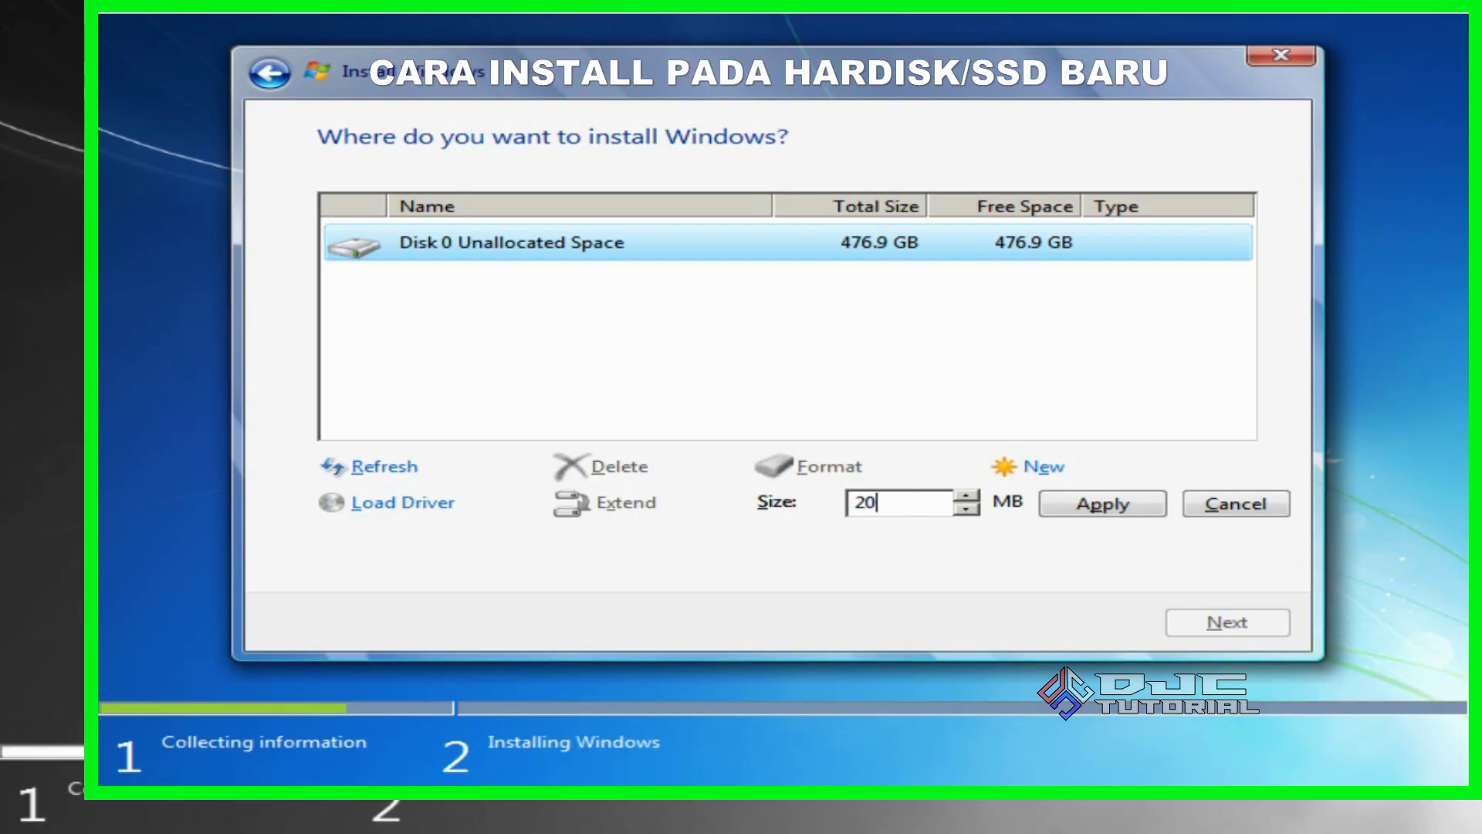
type("4800")
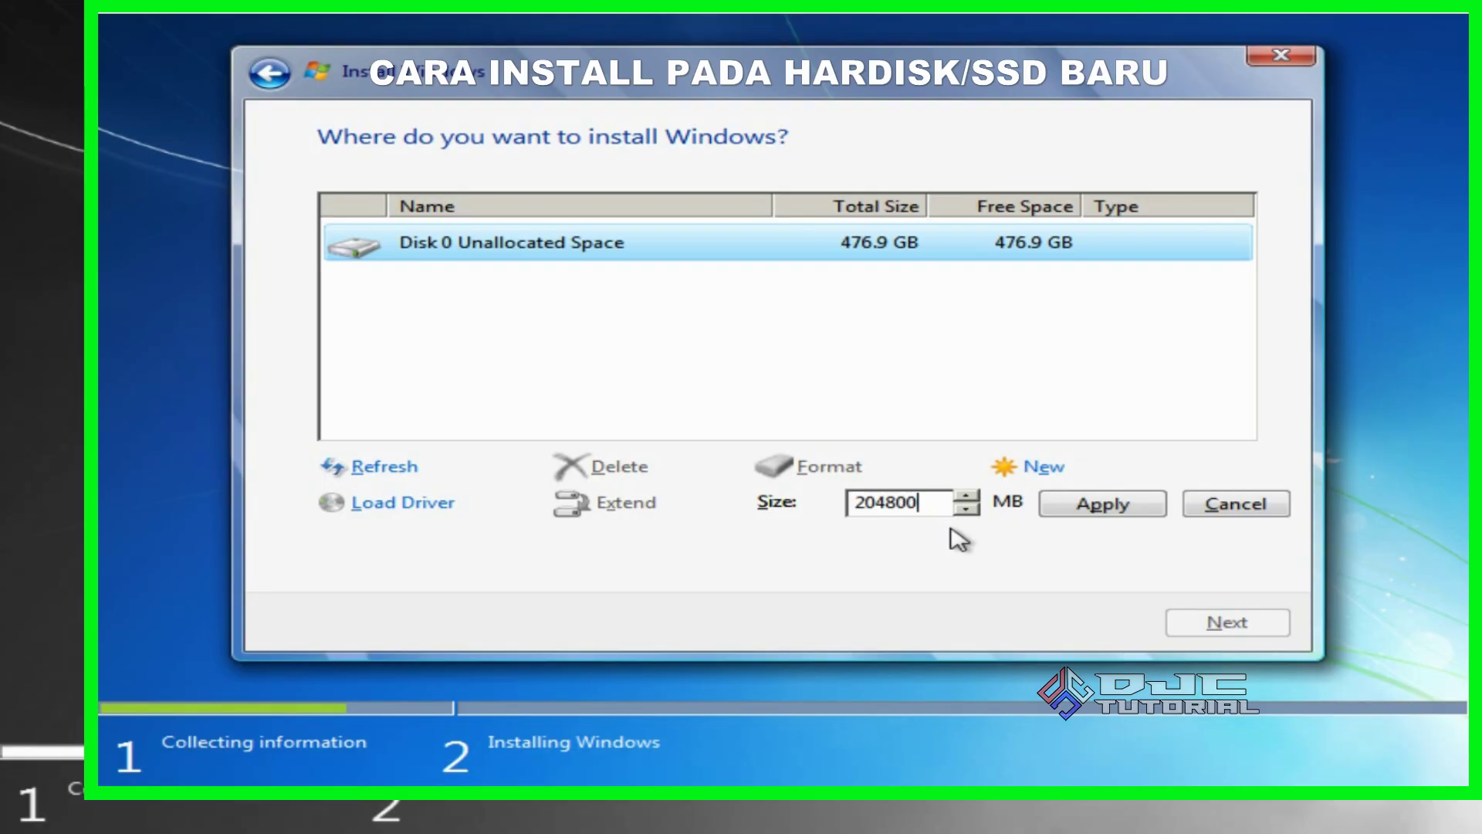
left_click(1079, 506)
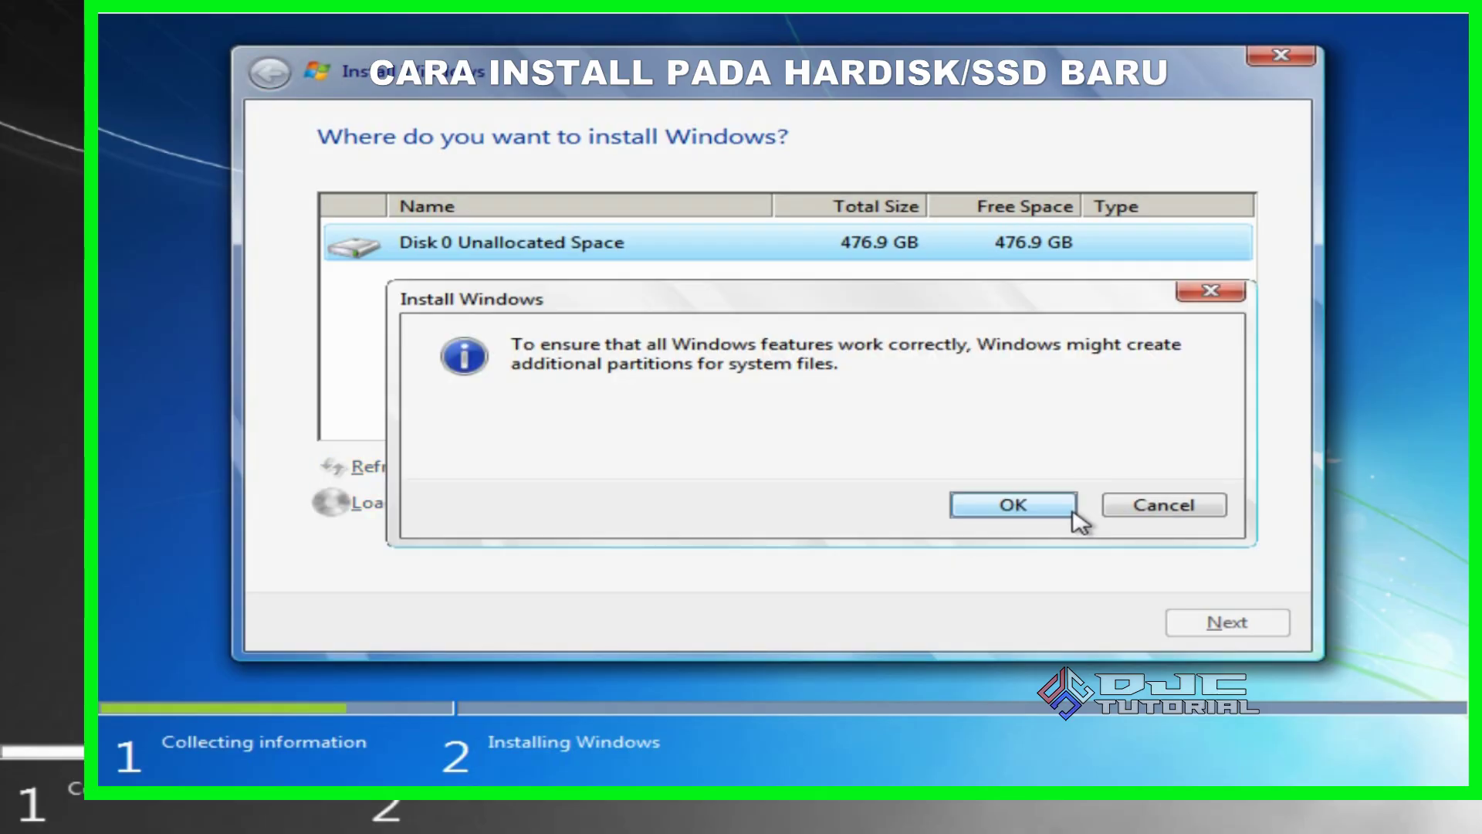
left_click(1013, 506)
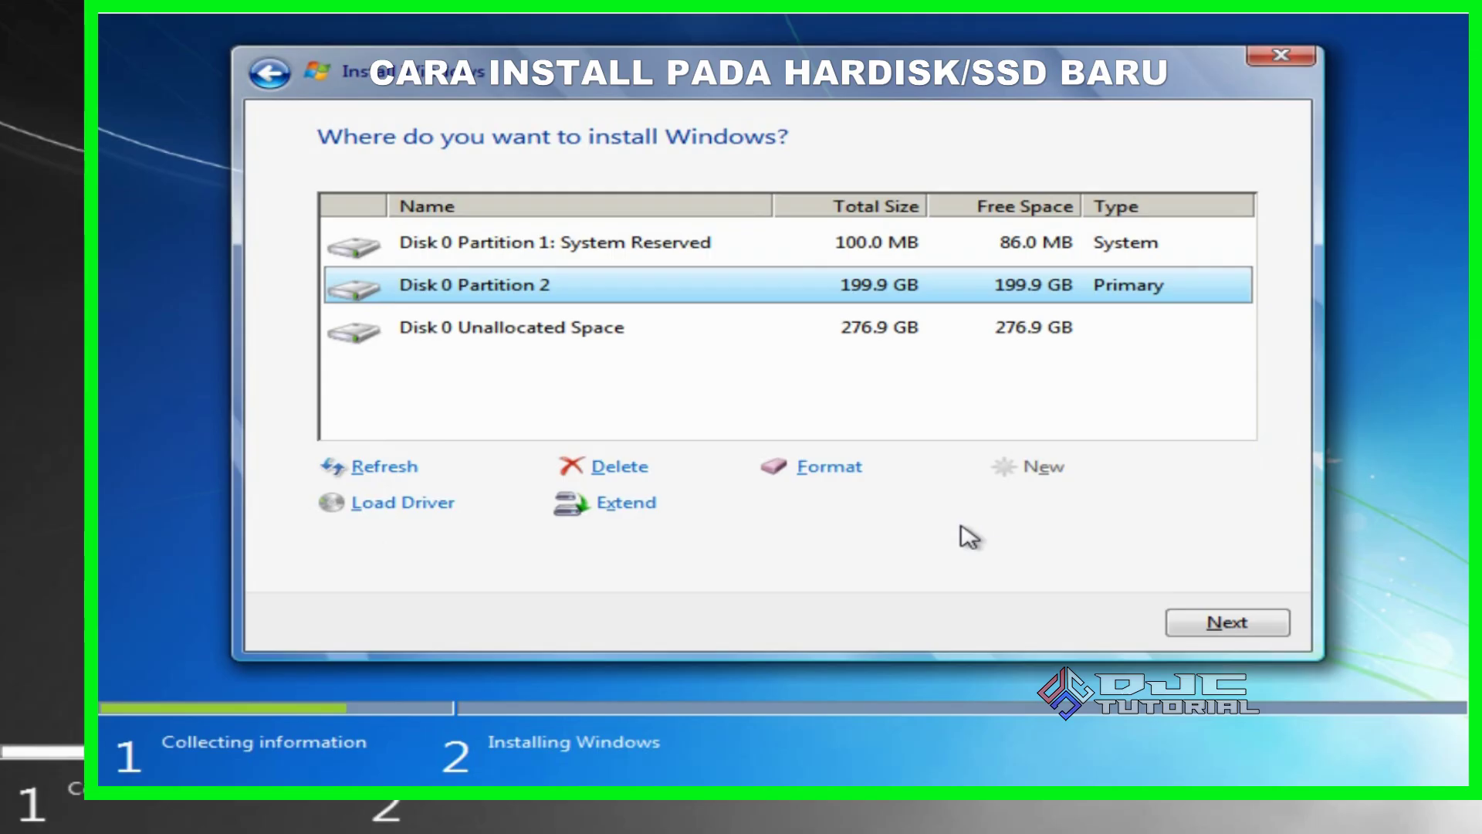
Create Partition 3 from the remaining 276.9 GB, then select Partition 2 for Windows
left_click(595, 348)
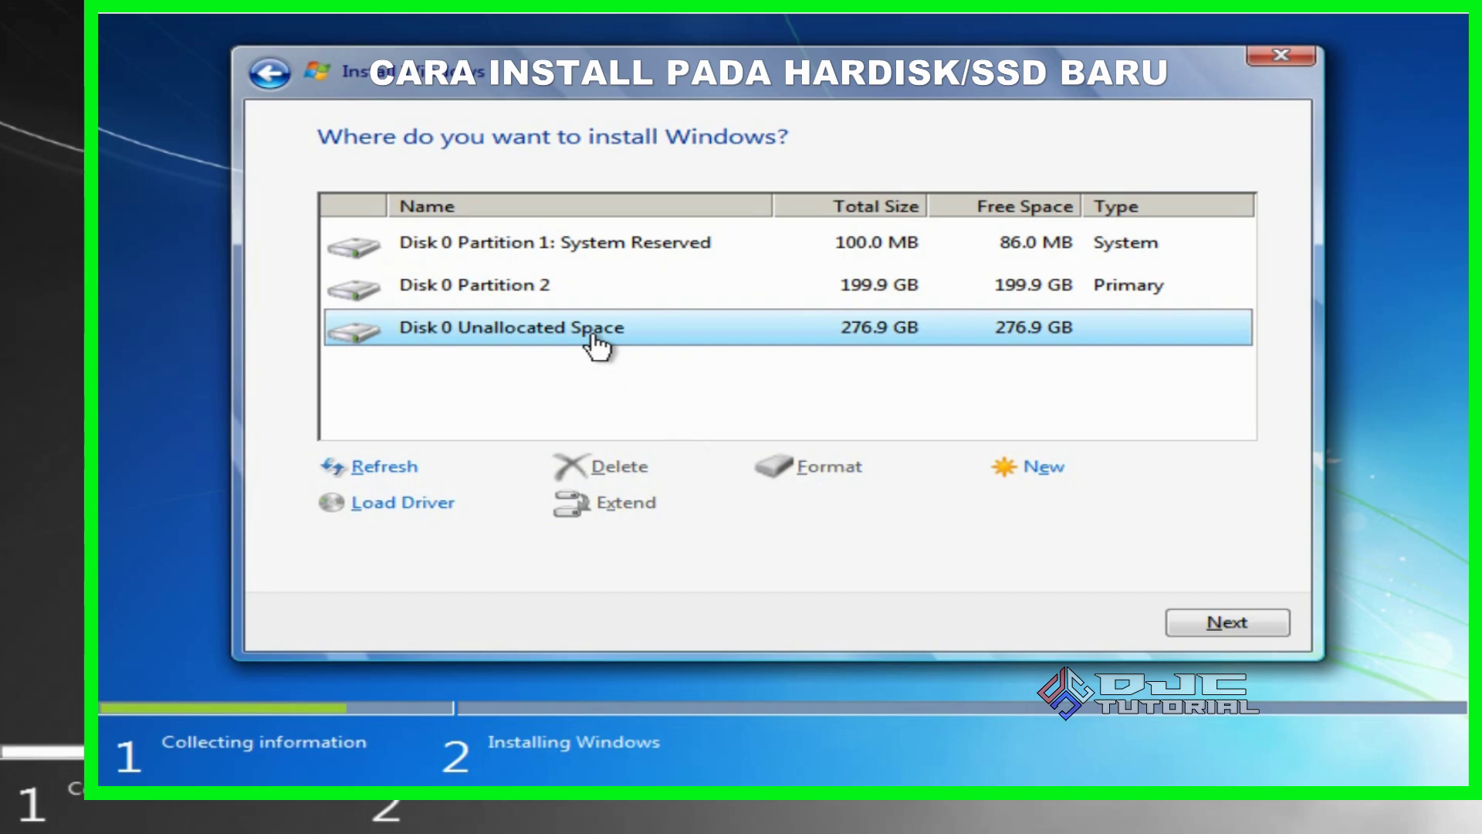
left_click(1043, 466)
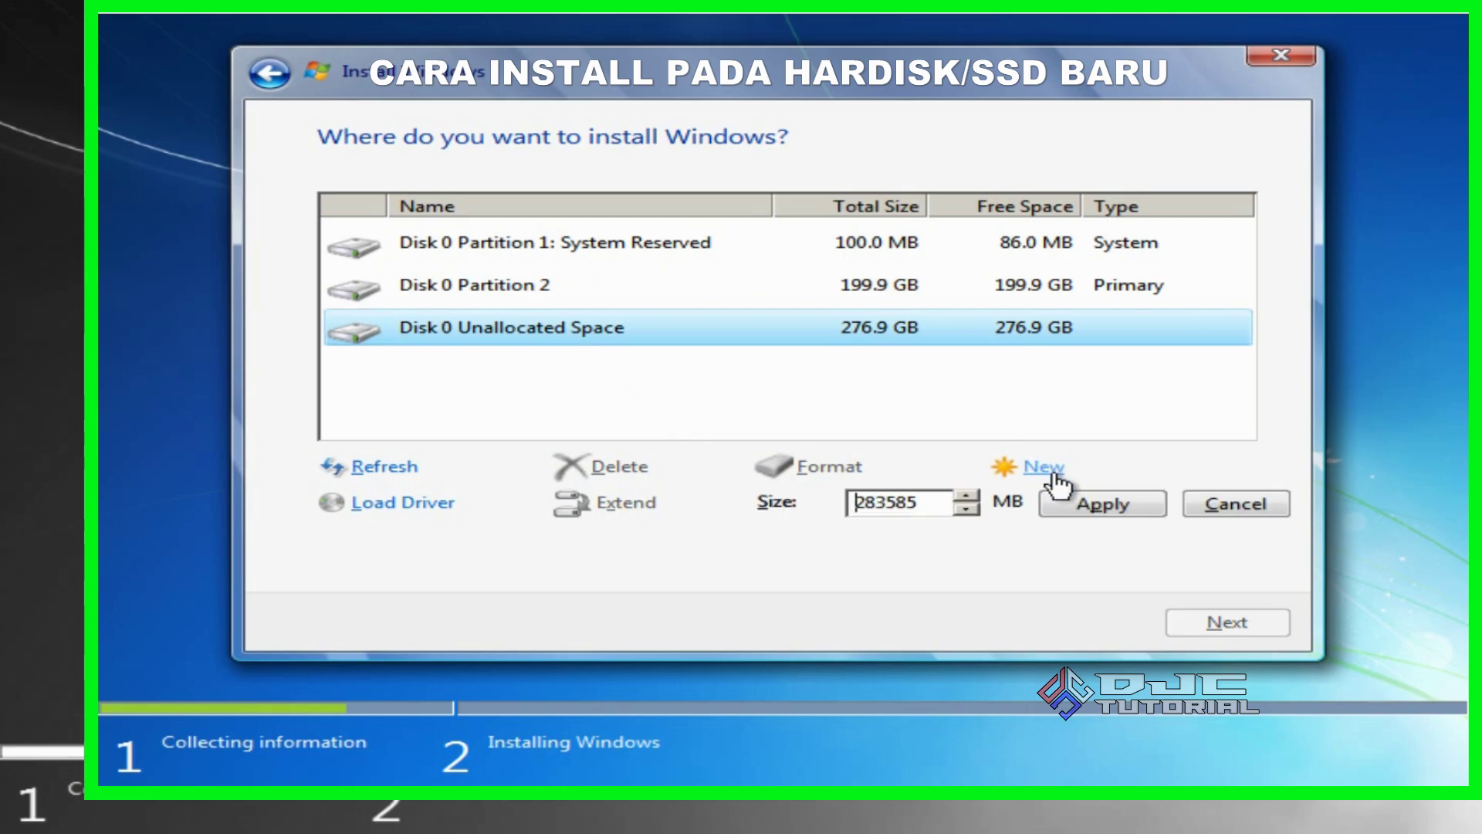
left_click(1062, 504)
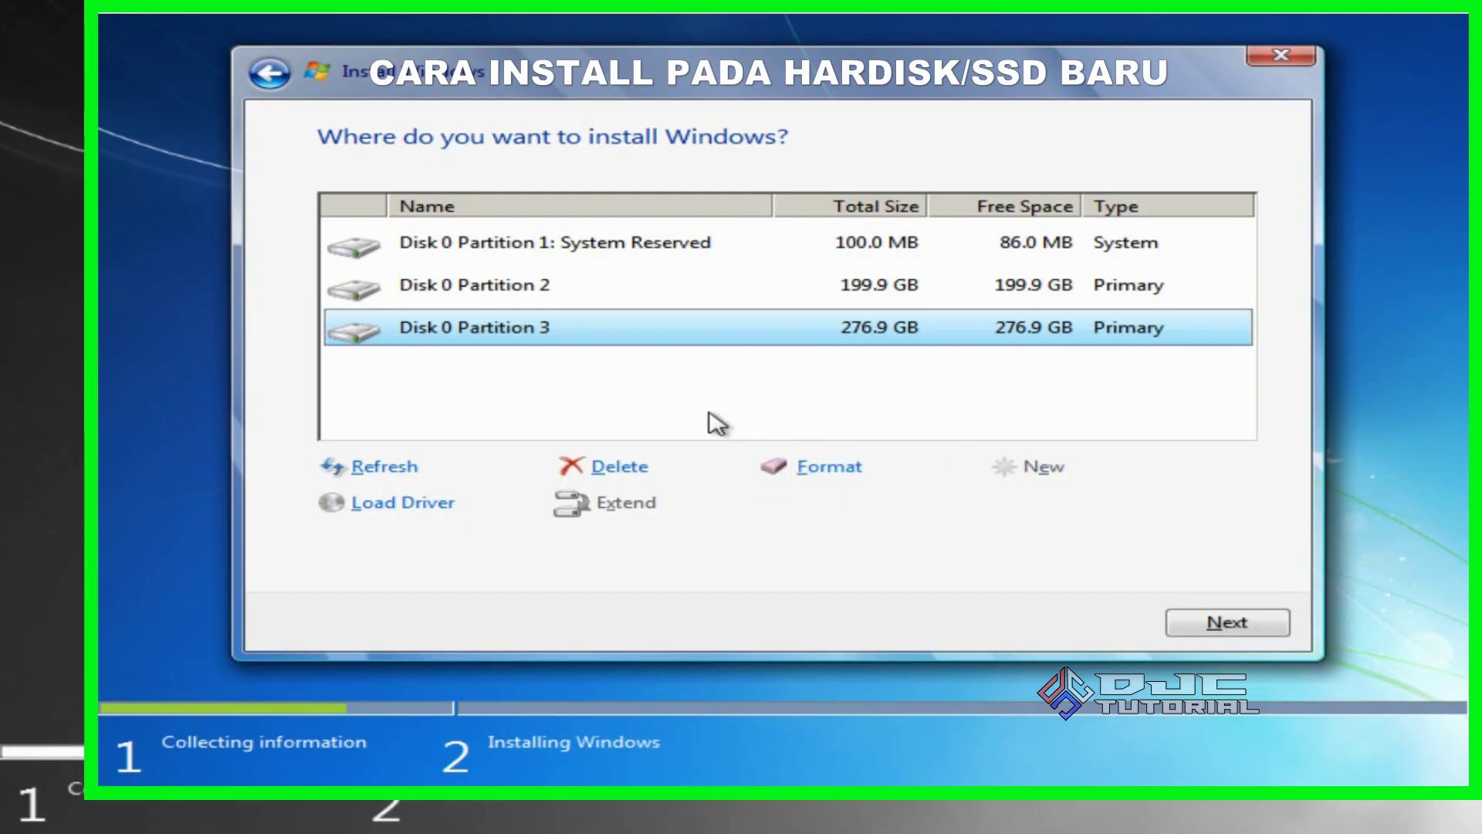
left_click(638, 305)
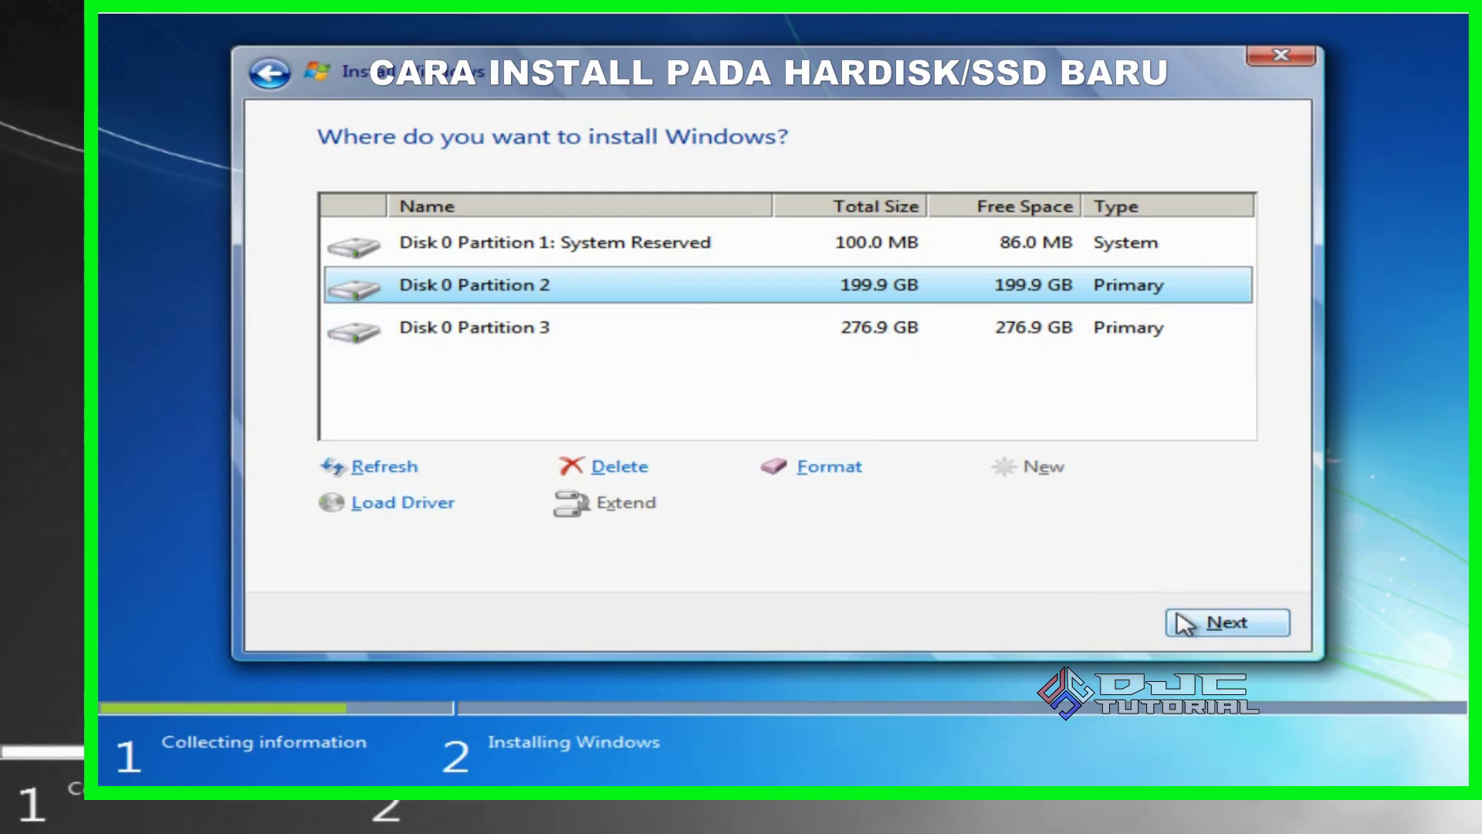
Proceed to install Windows onto Disk 0 Partition 2
left_click(1177, 617)
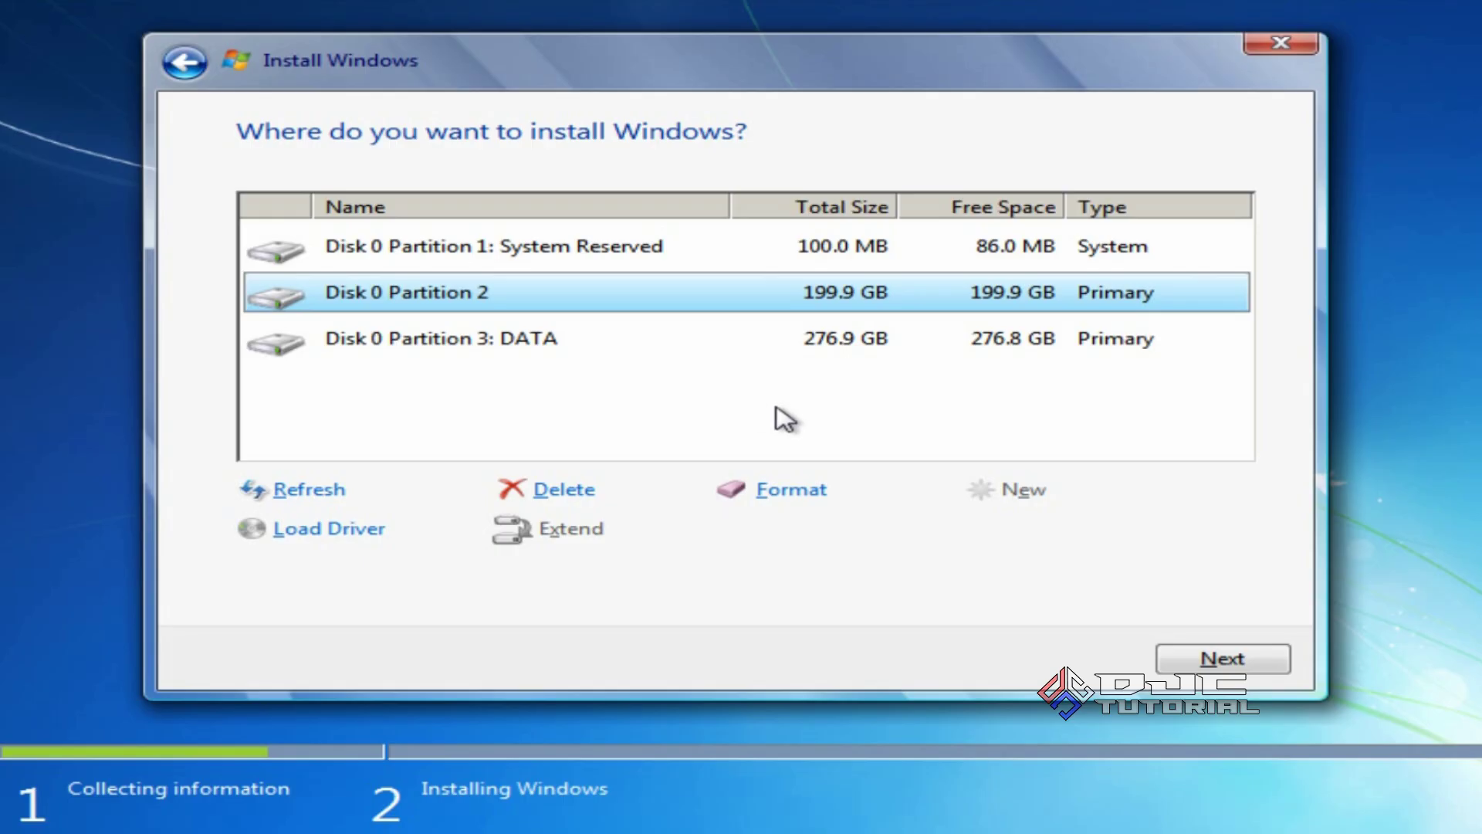
left_click(1189, 666)
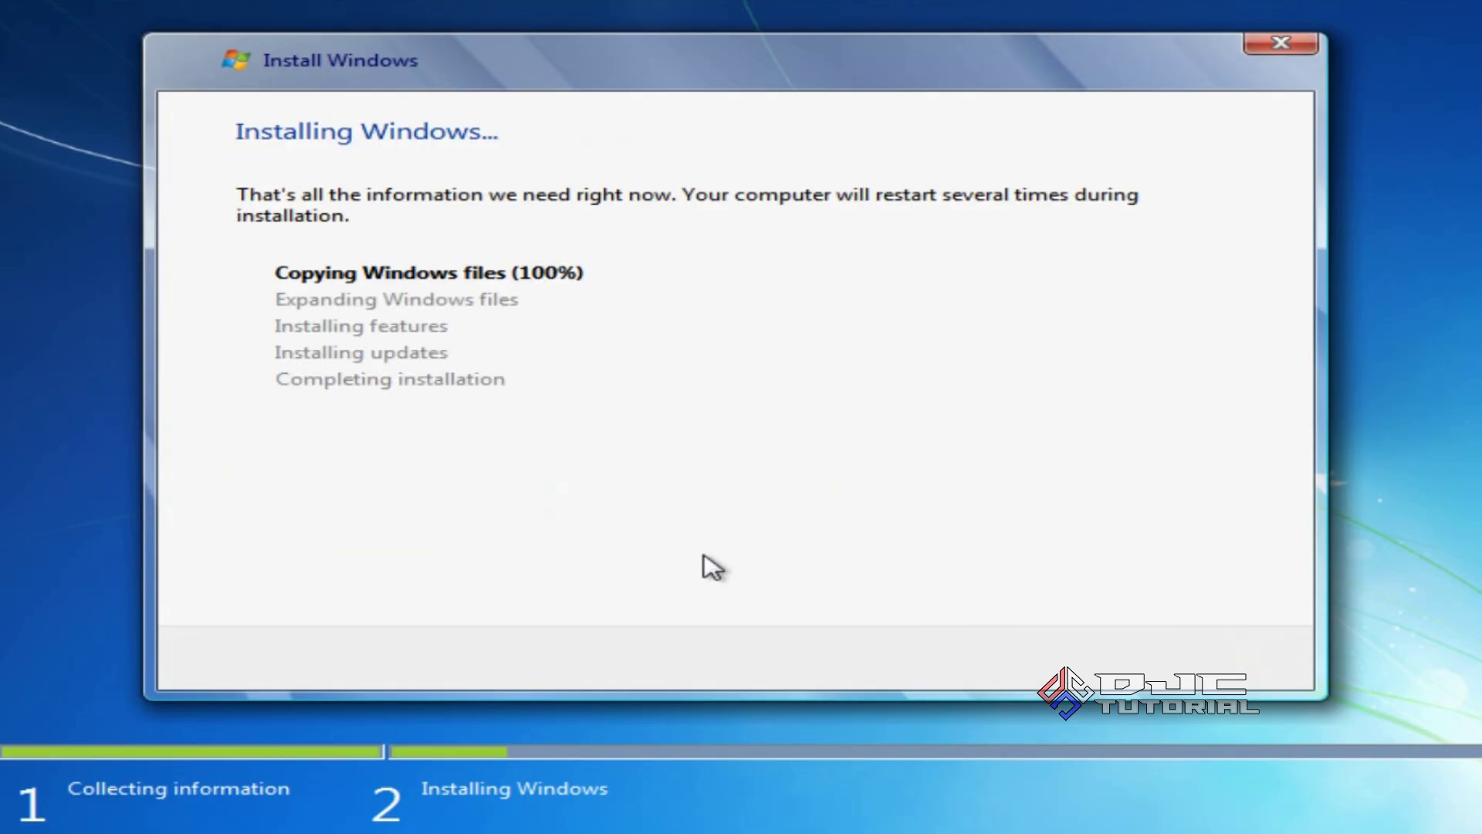
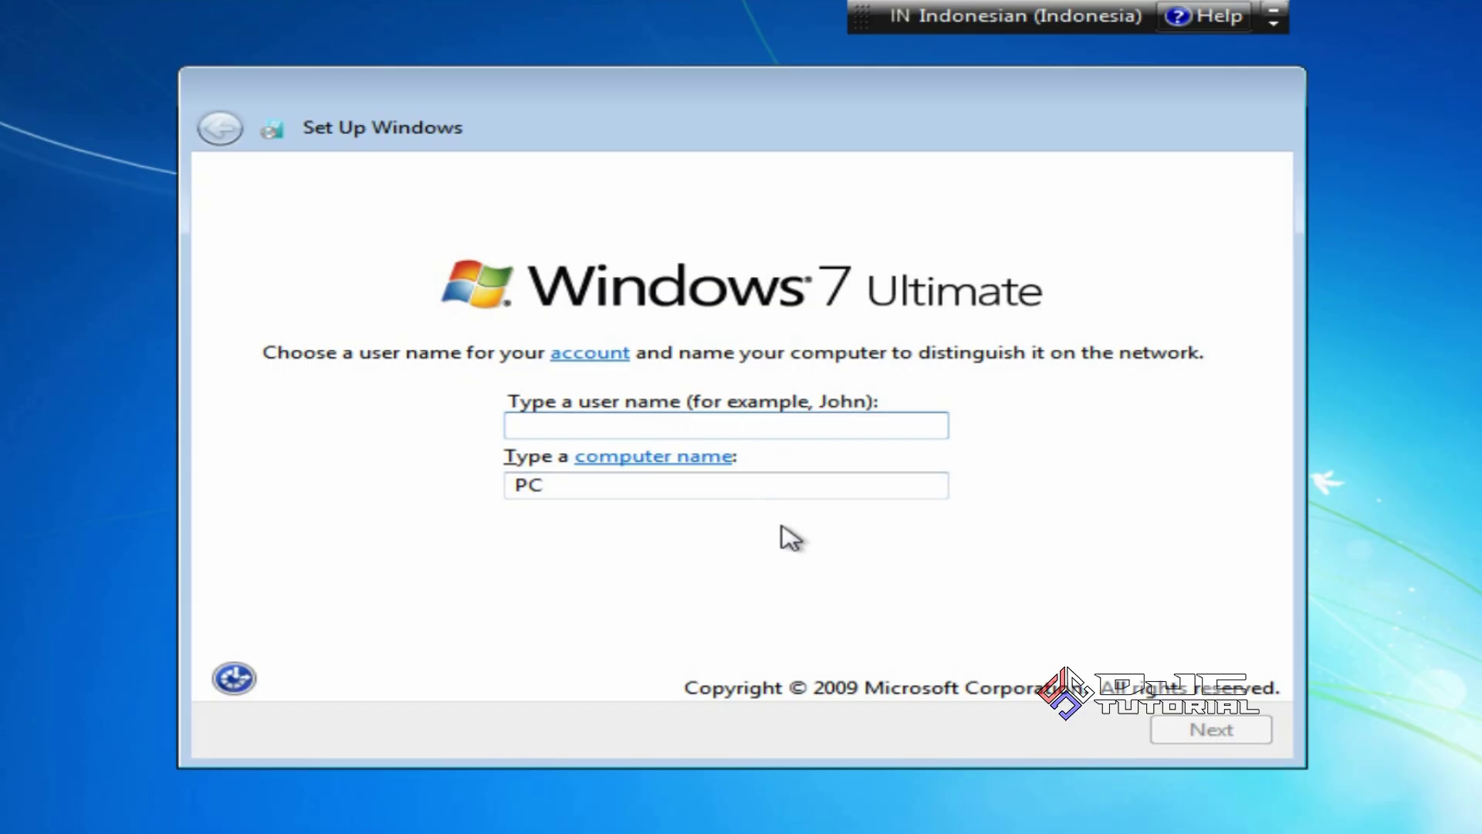
Enter 'Duta Jaya Computers' as the user name, with the computer name auto-filled, and continue
type("Duta J")
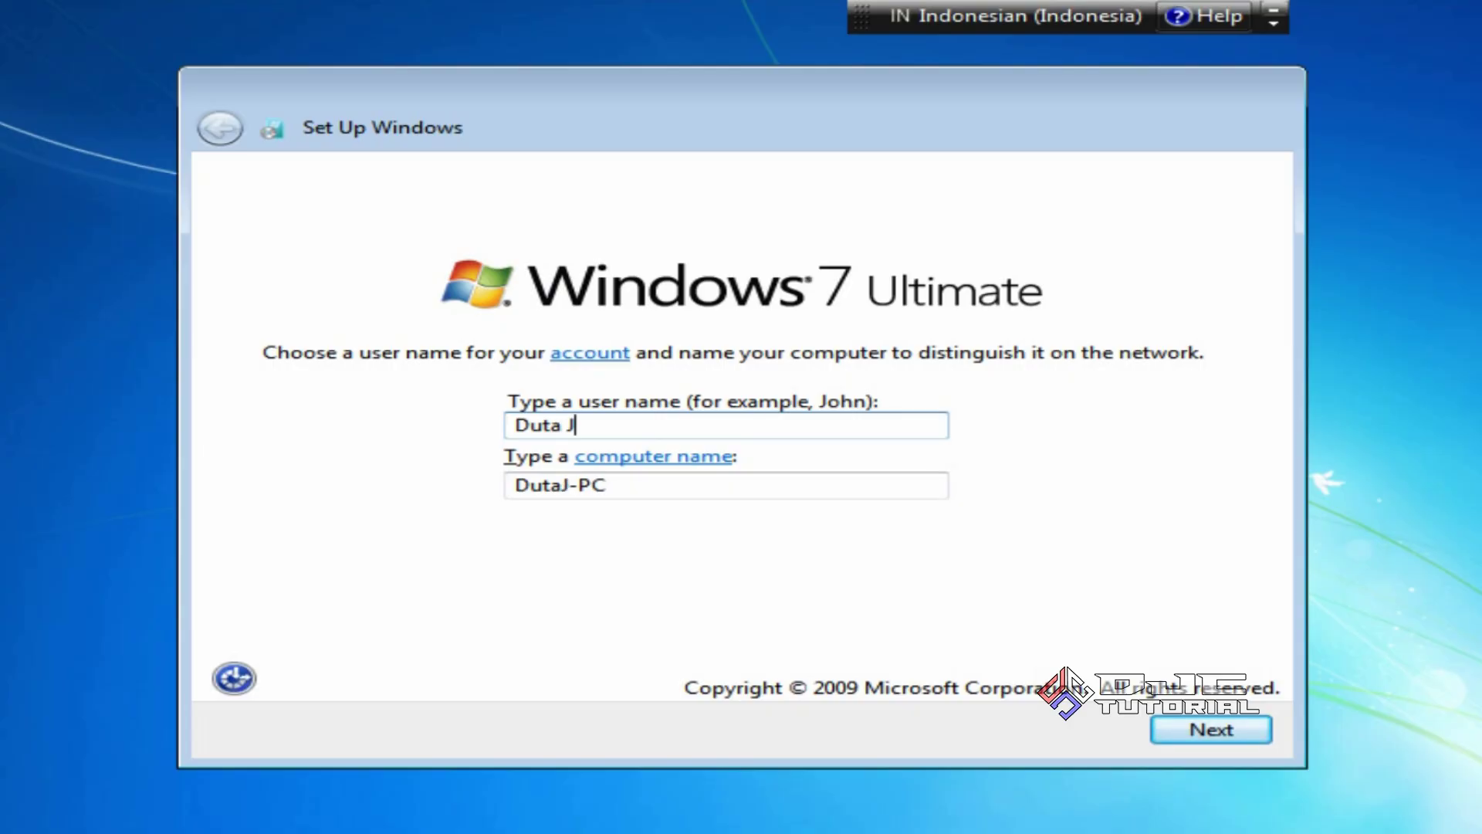
type("aya Co")
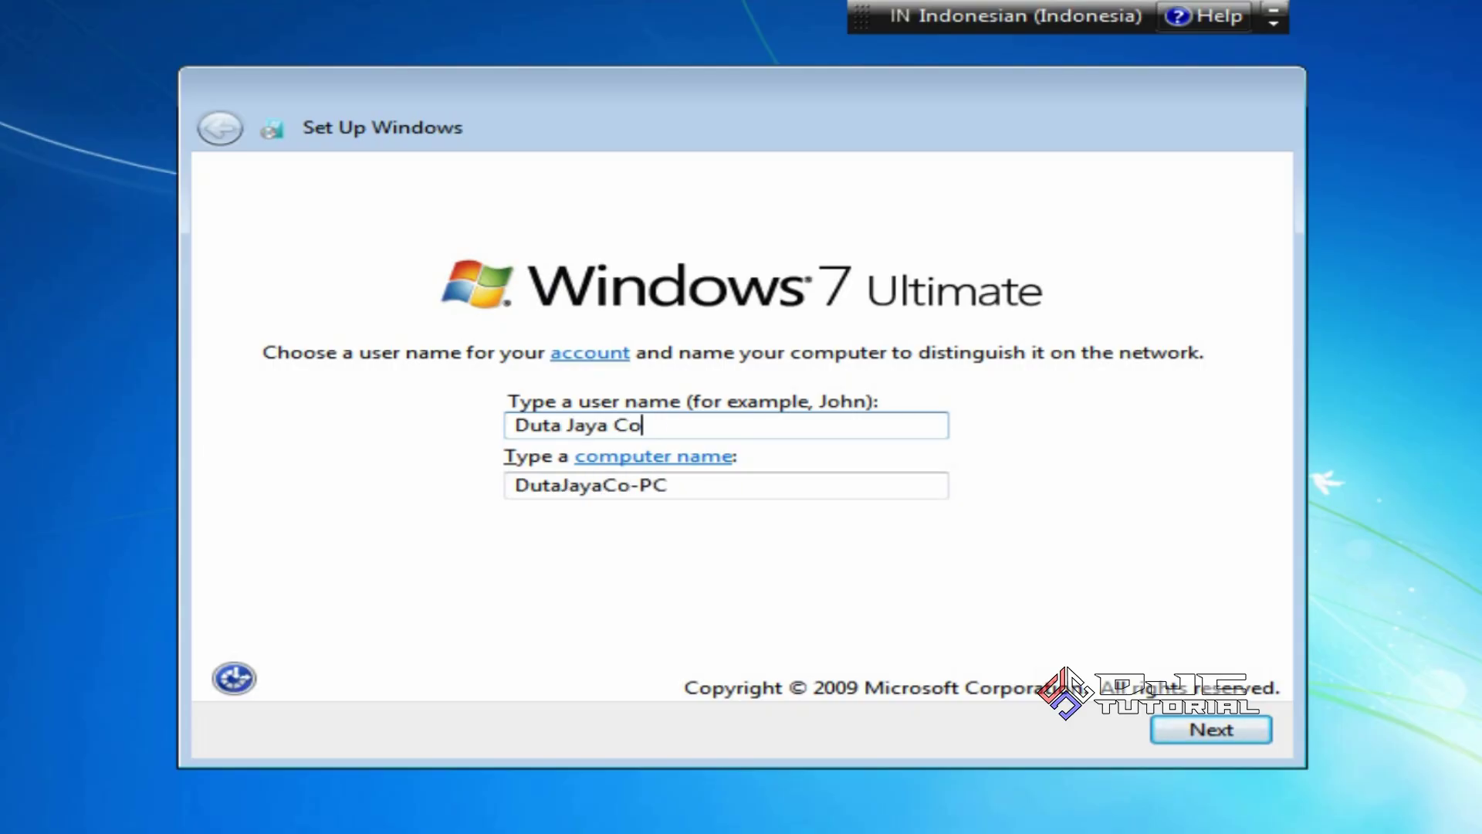
type("mputers")
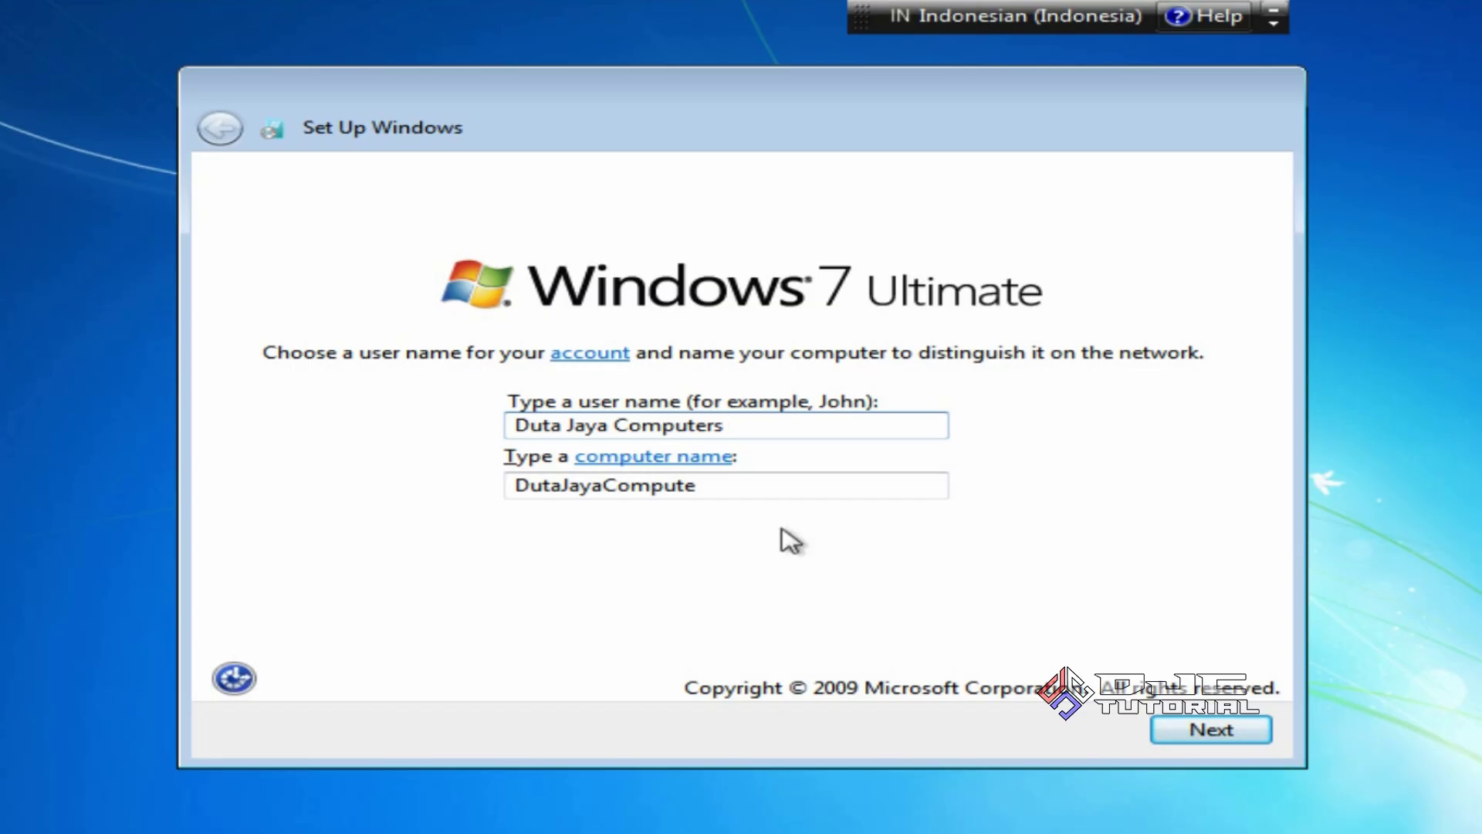
left_click(1169, 732)
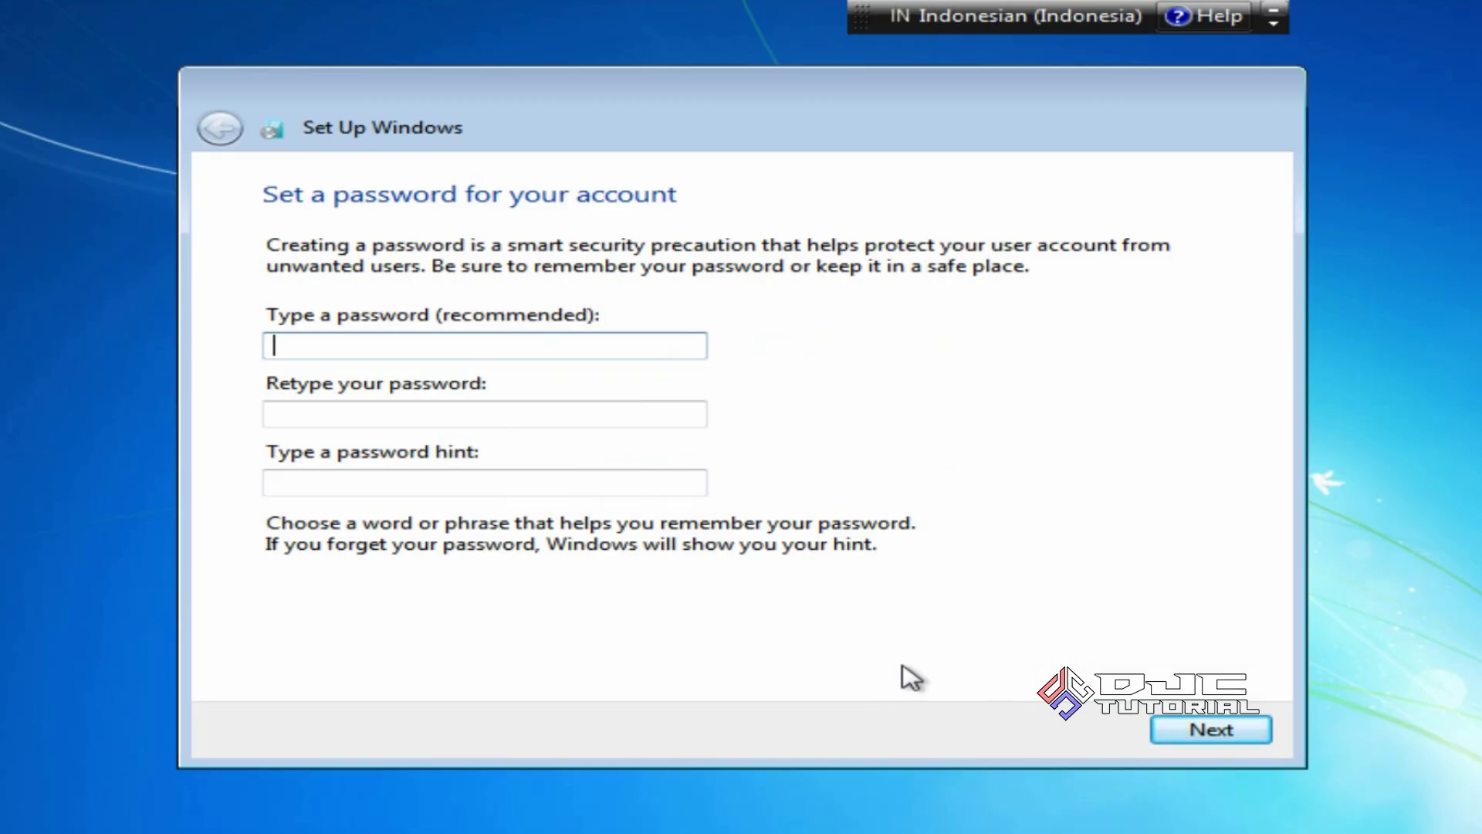
Skip both the account password and the Windows product key
left_click(1190, 733)
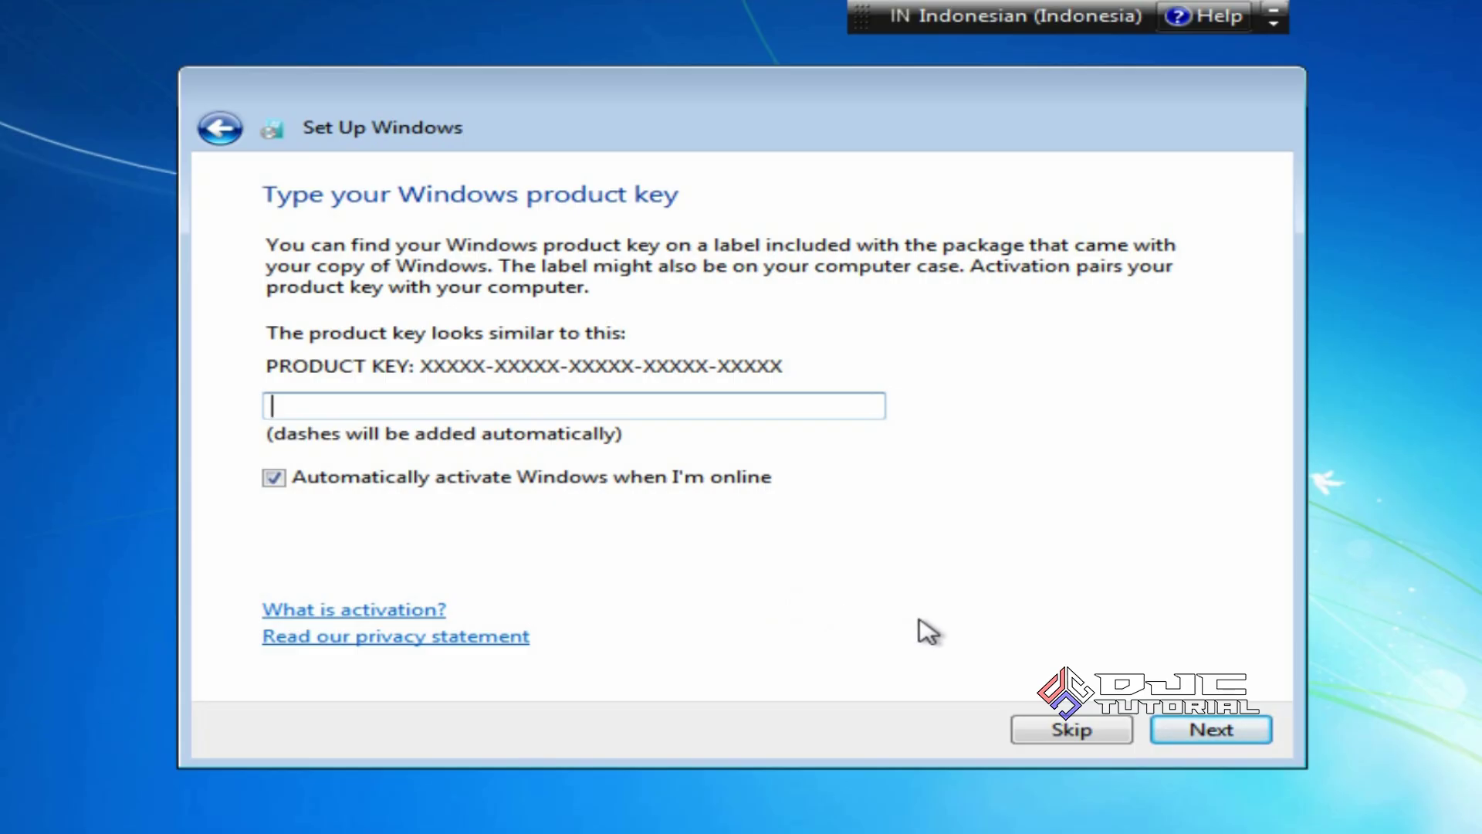
left_click(1181, 721)
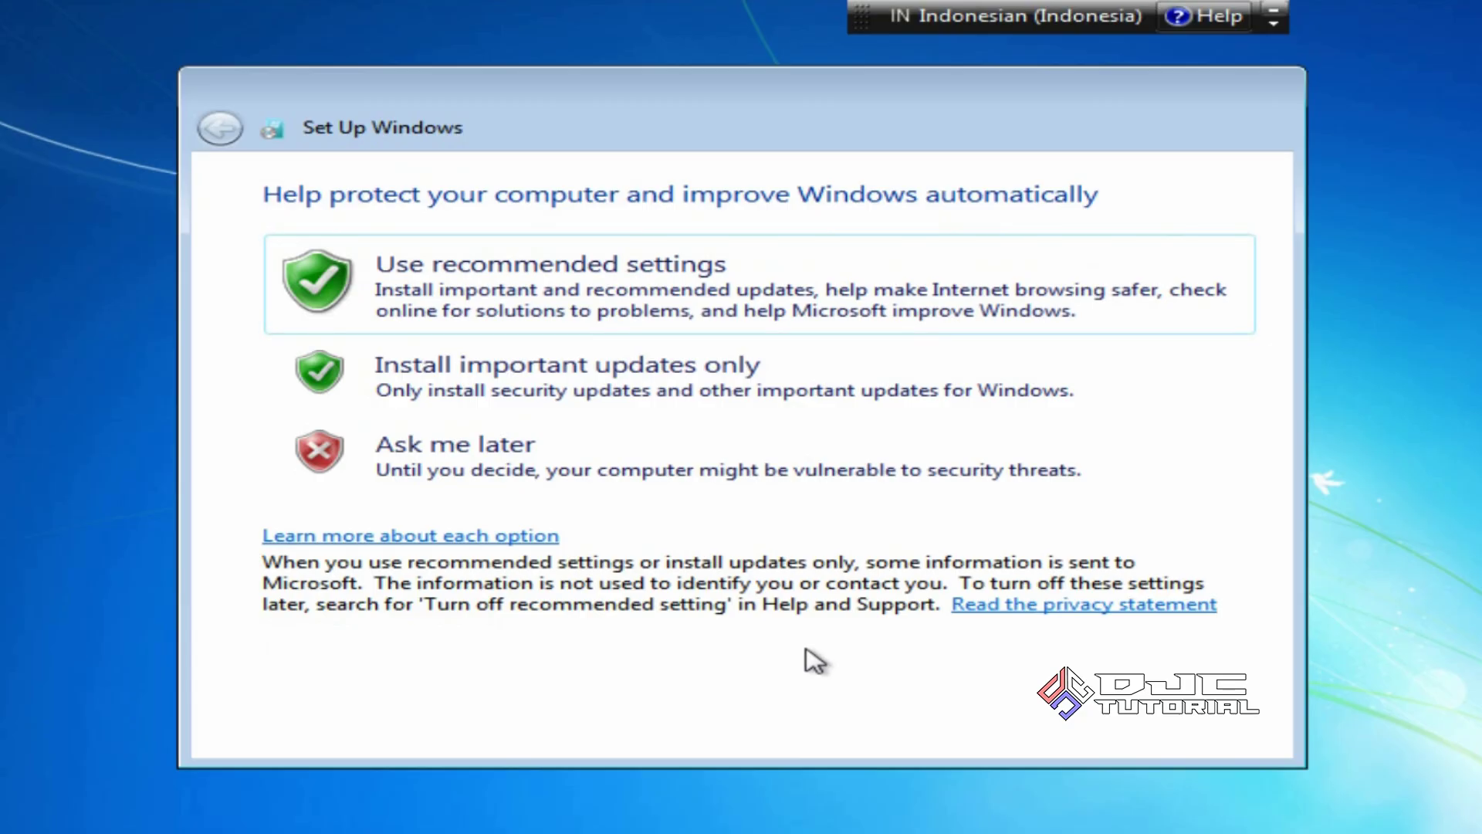
Choose recommended update settings and accept the Bangkok, Hanoi, Jakarta time zone and date
left_click(724, 309)
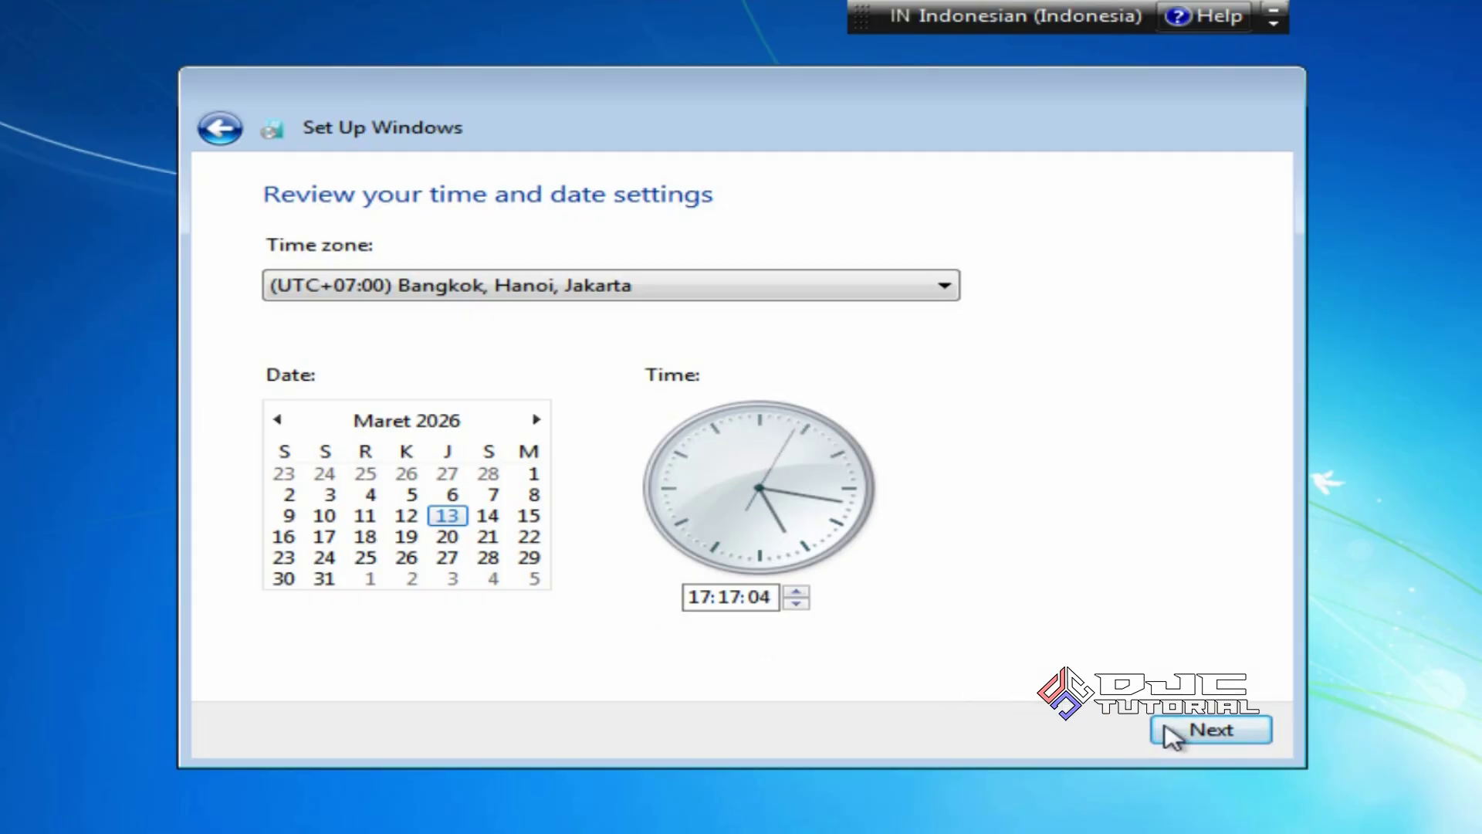
left_click(1200, 737)
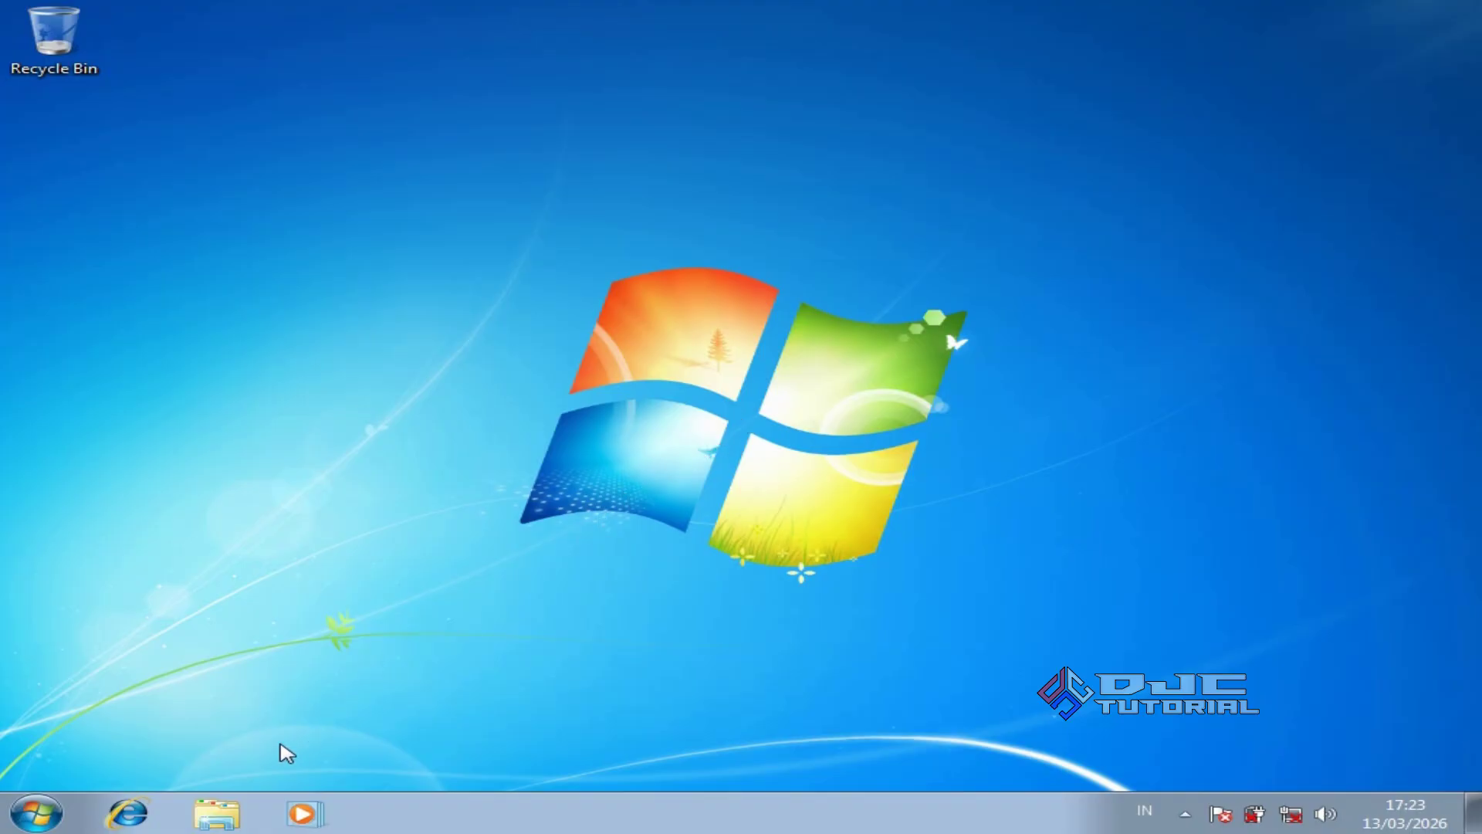
View Computer properties showing Windows 7 Ultimate with 8,00 GB RAM, then close System
left_click(217, 813)
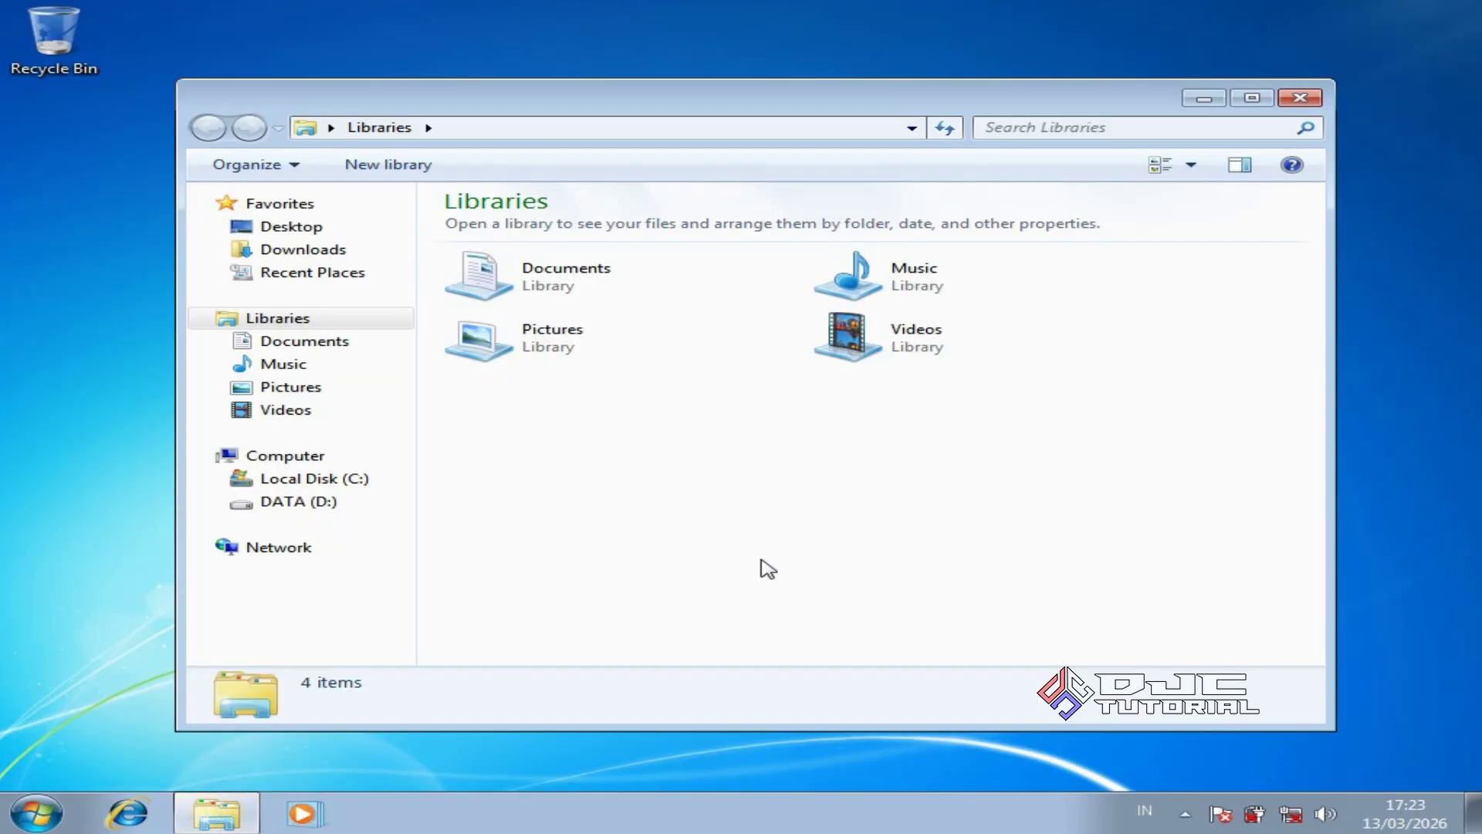
right_click(338, 457)
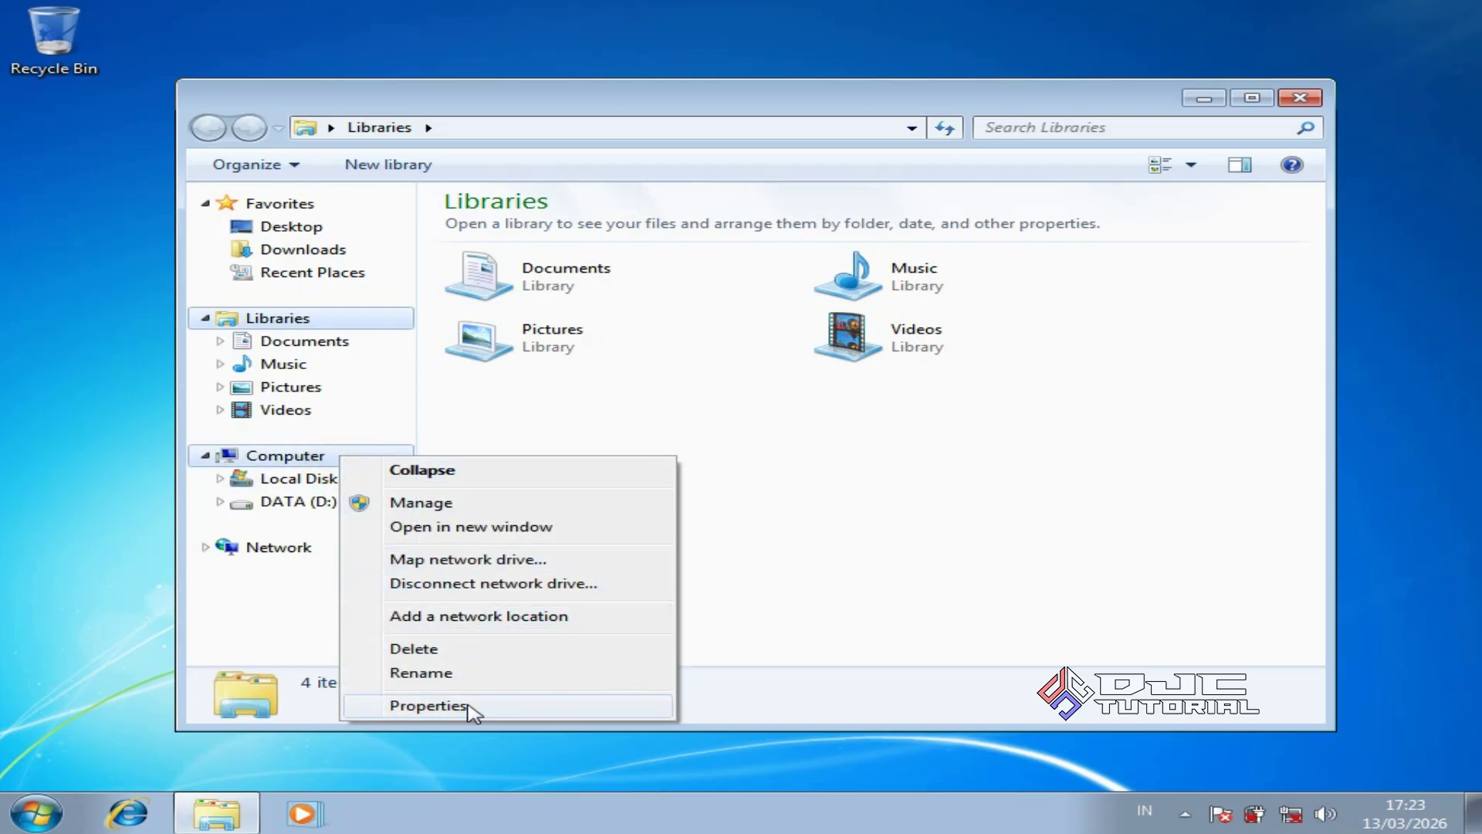
left_click(466, 705)
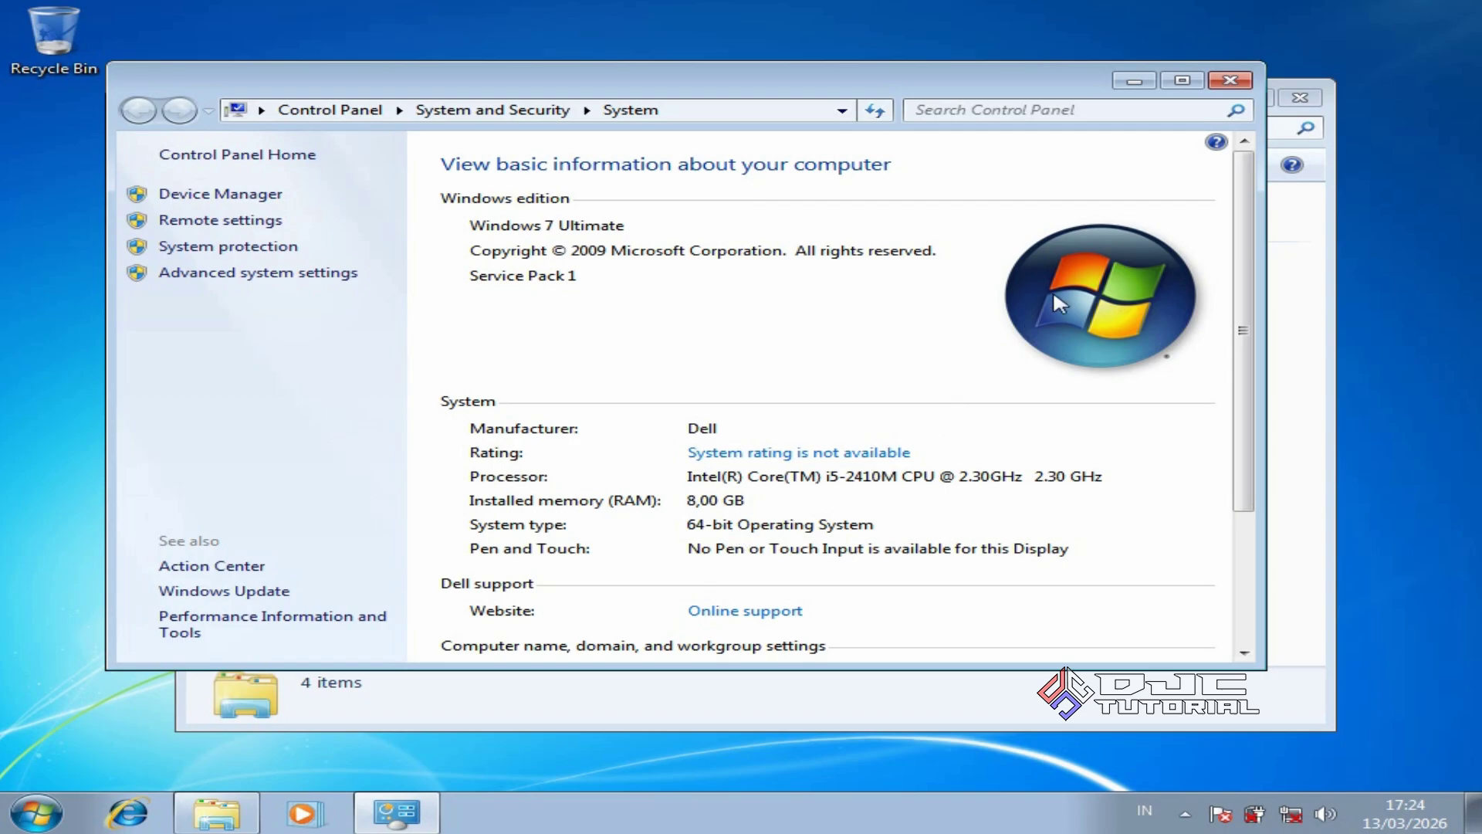
left_click(1228, 84)
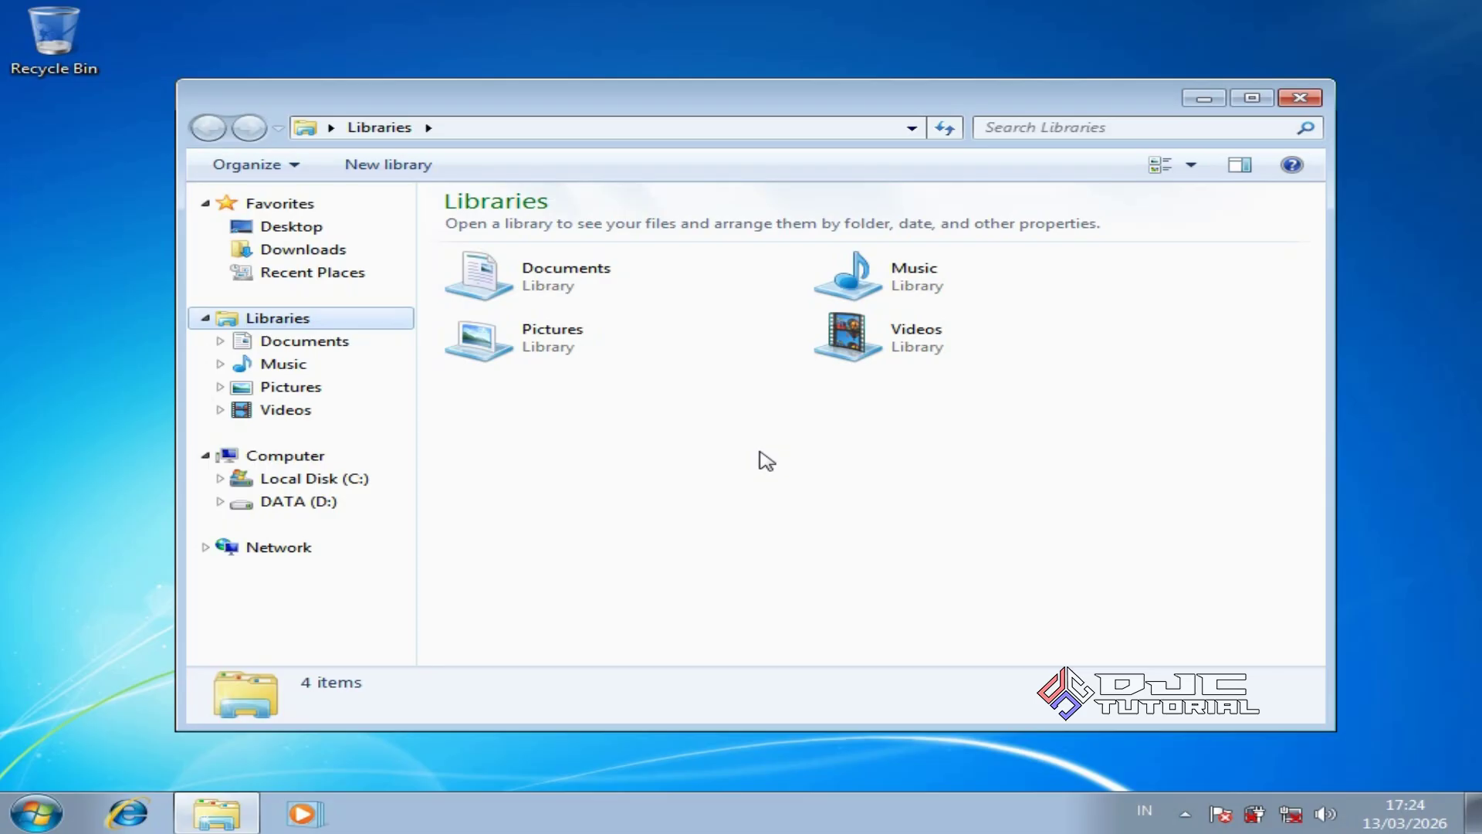
Copy all eleven folders inside D:\BACKUP DATA C
left_click(368, 510)
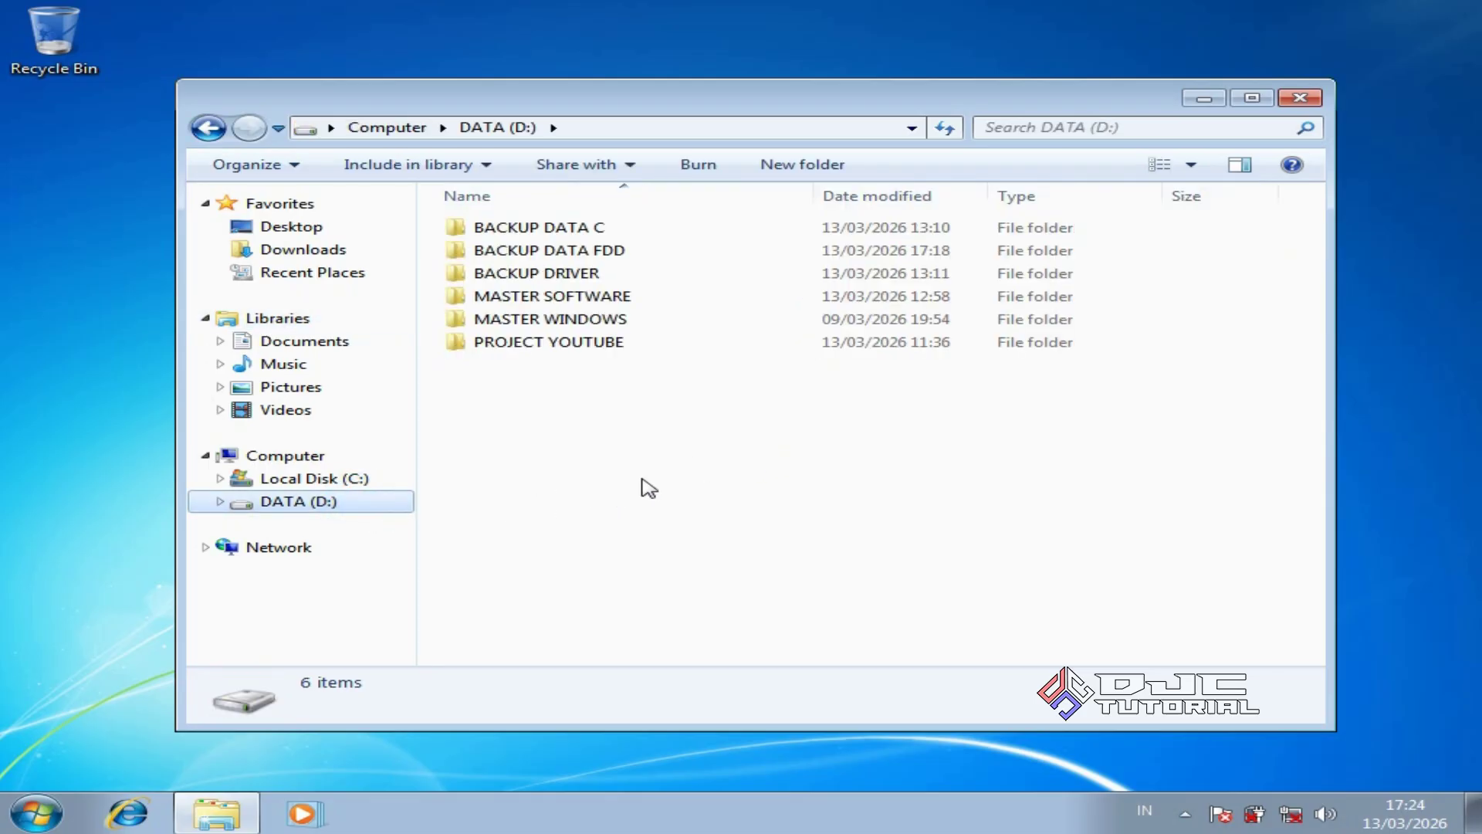
left_click(588, 229)
double_click(588, 229)
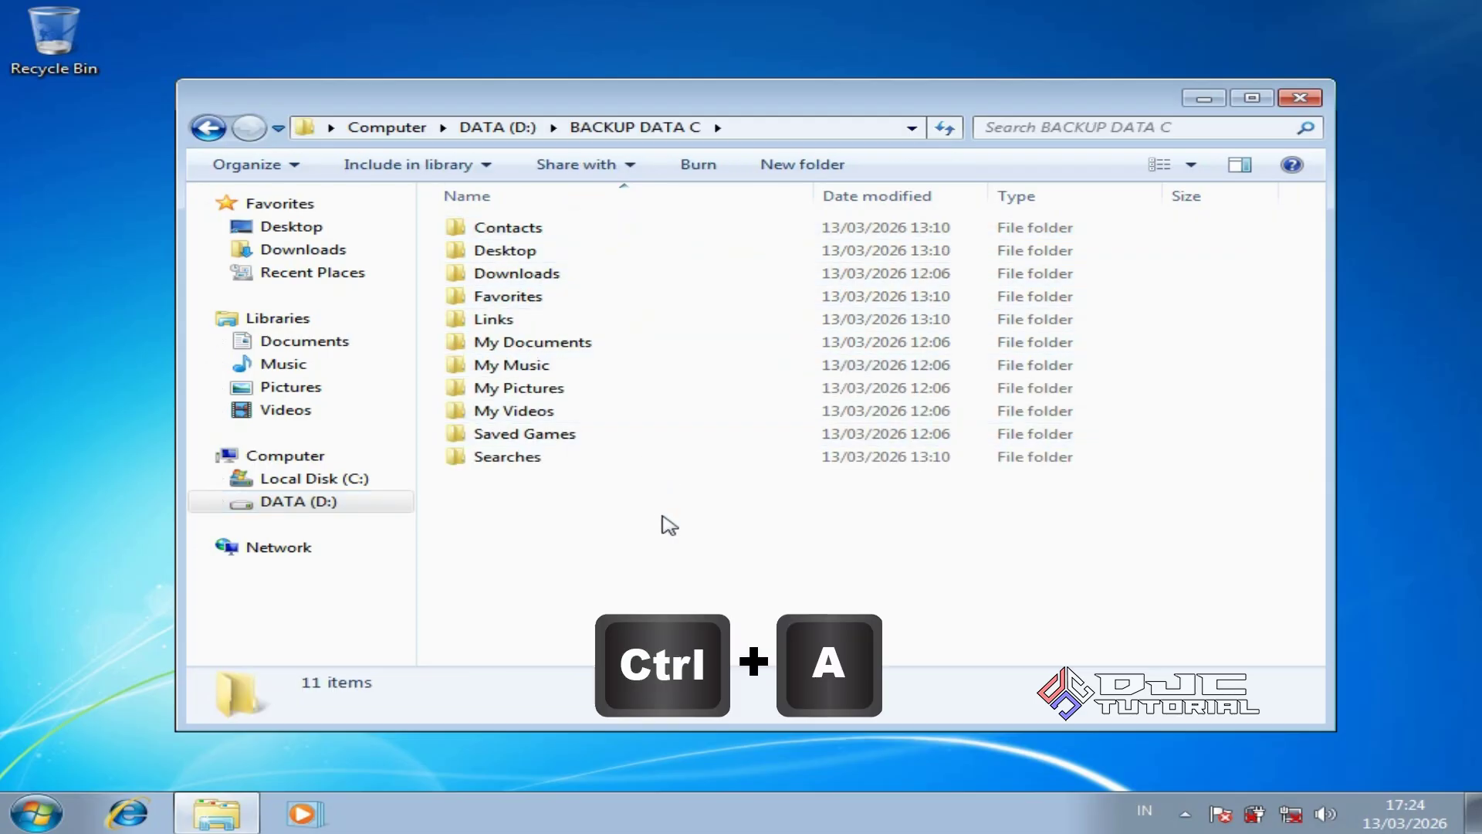
key("ctrl+a")
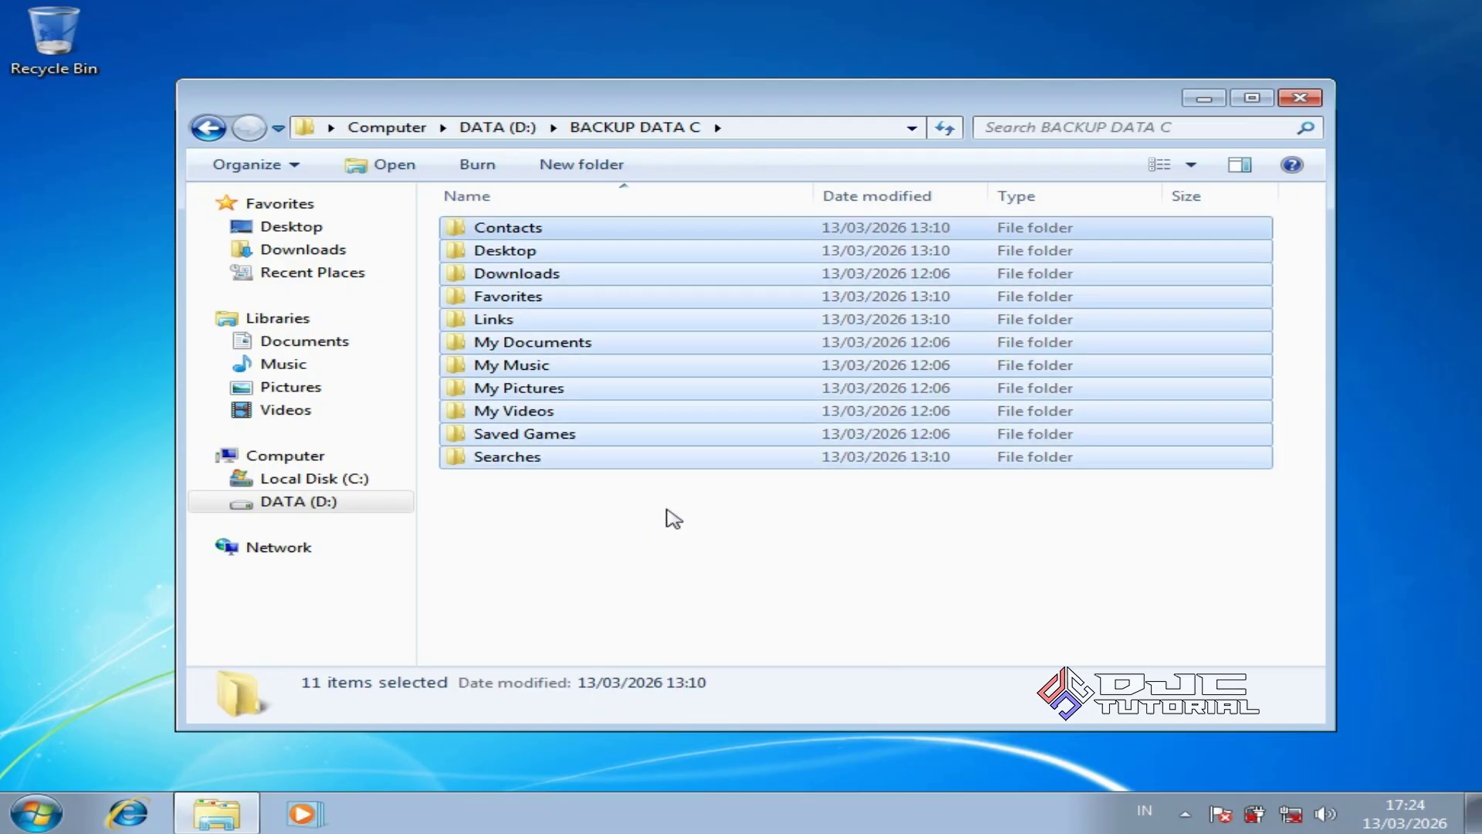
right_click(705, 465)
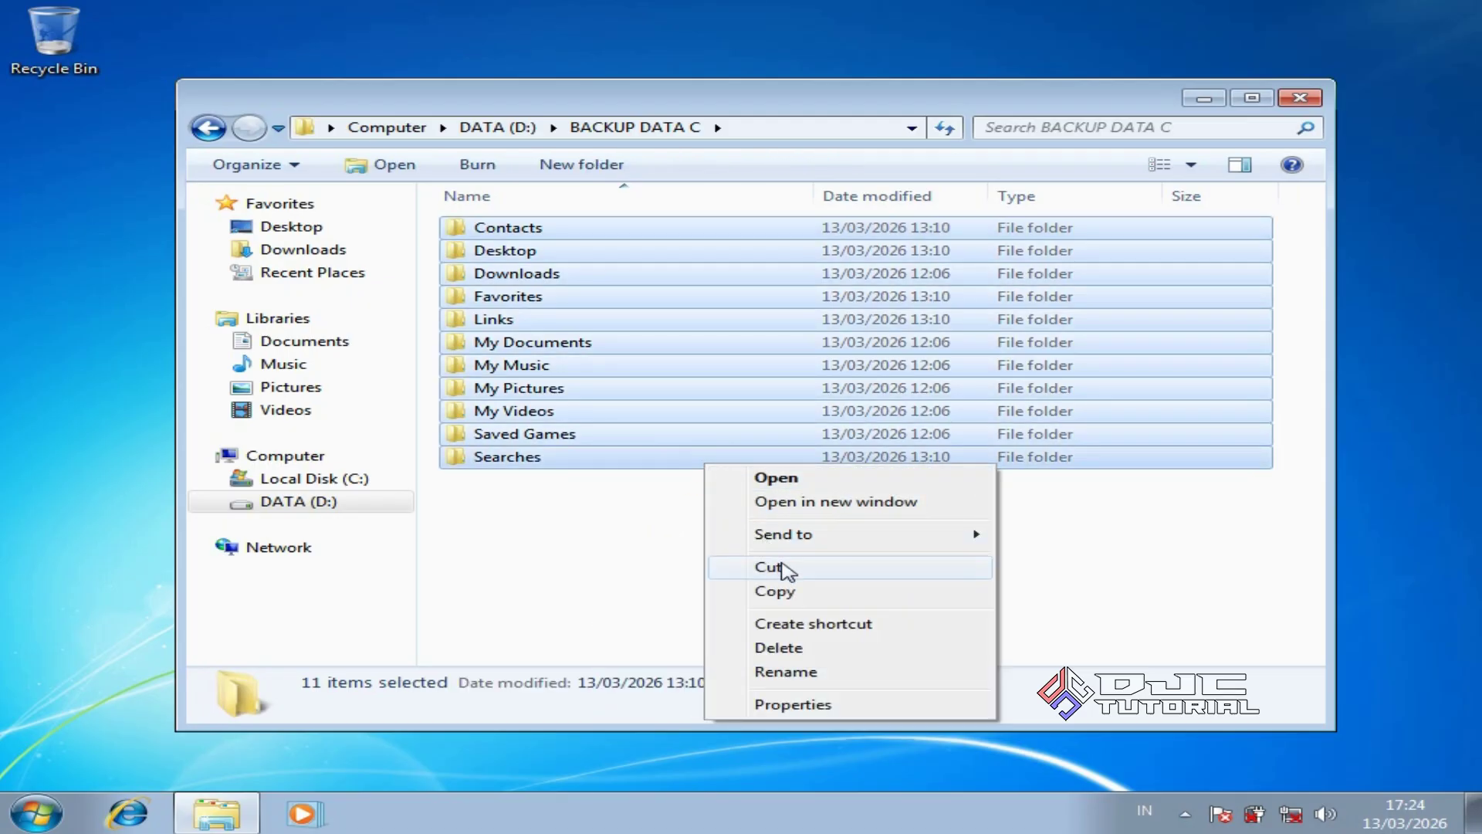
left_click(774, 592)
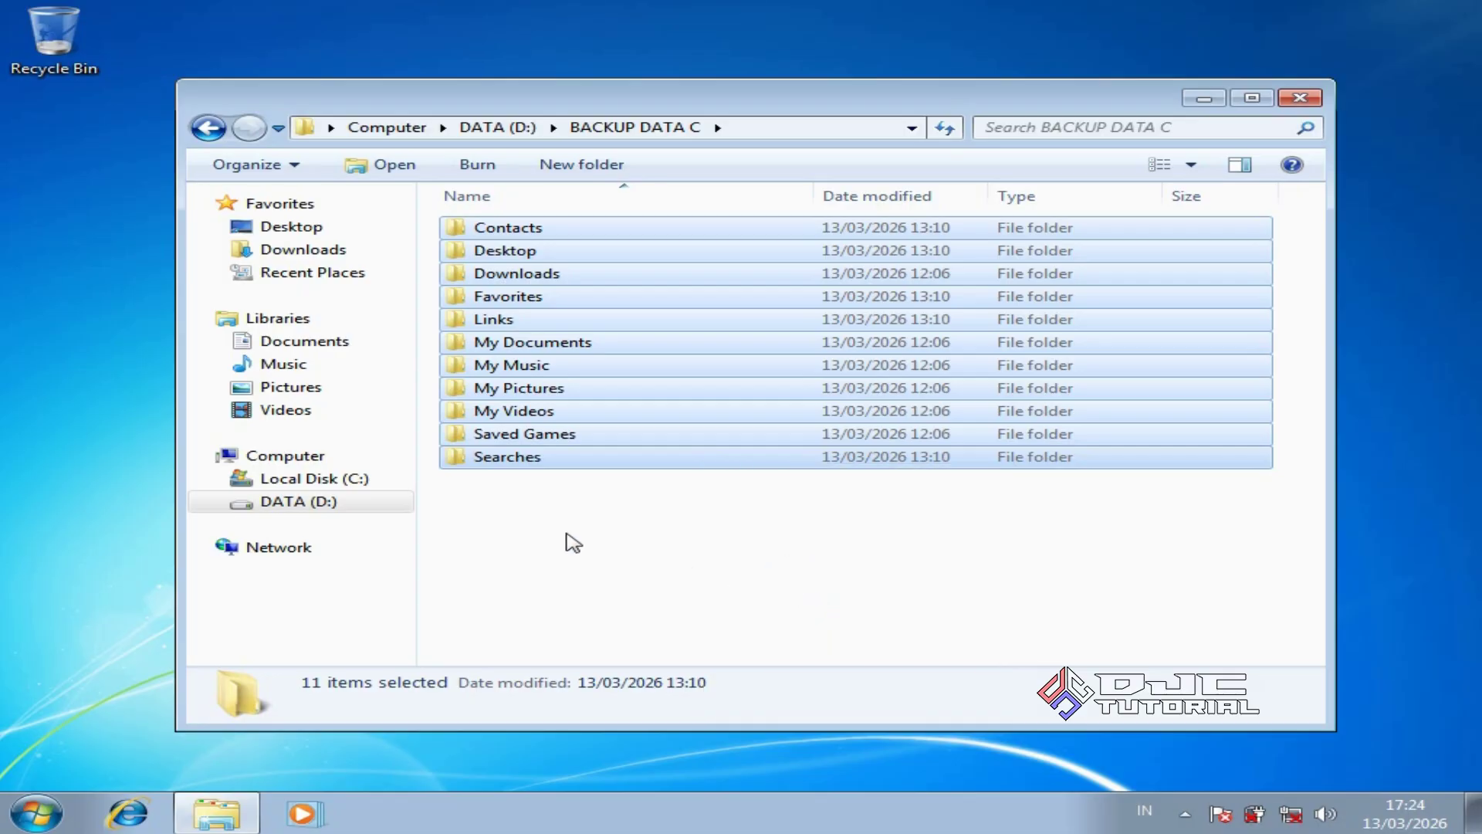
Paste the backup folders into the new user's profile folder under C:\Users
left_click(366, 485)
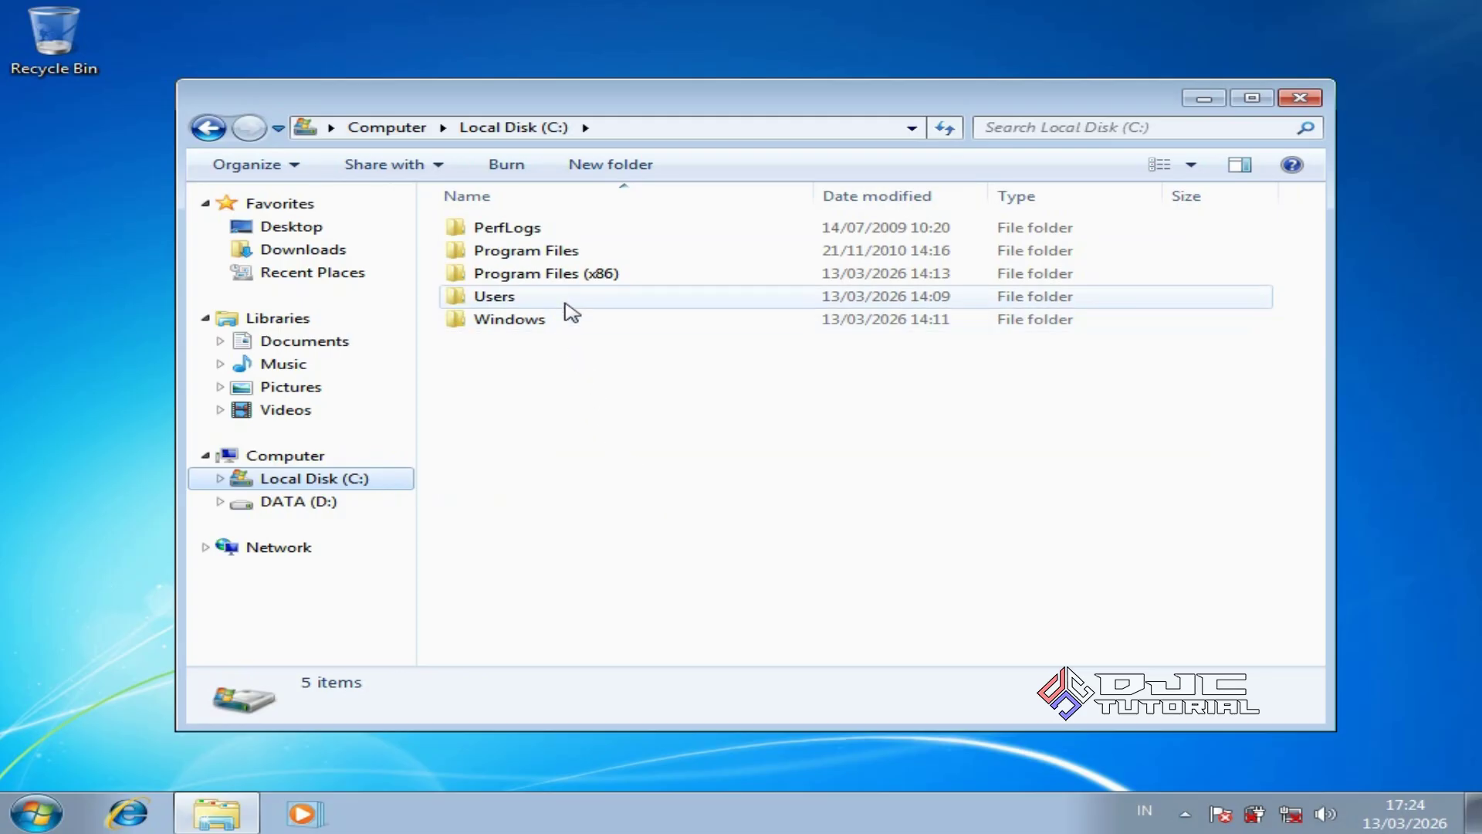
double_click(564, 297)
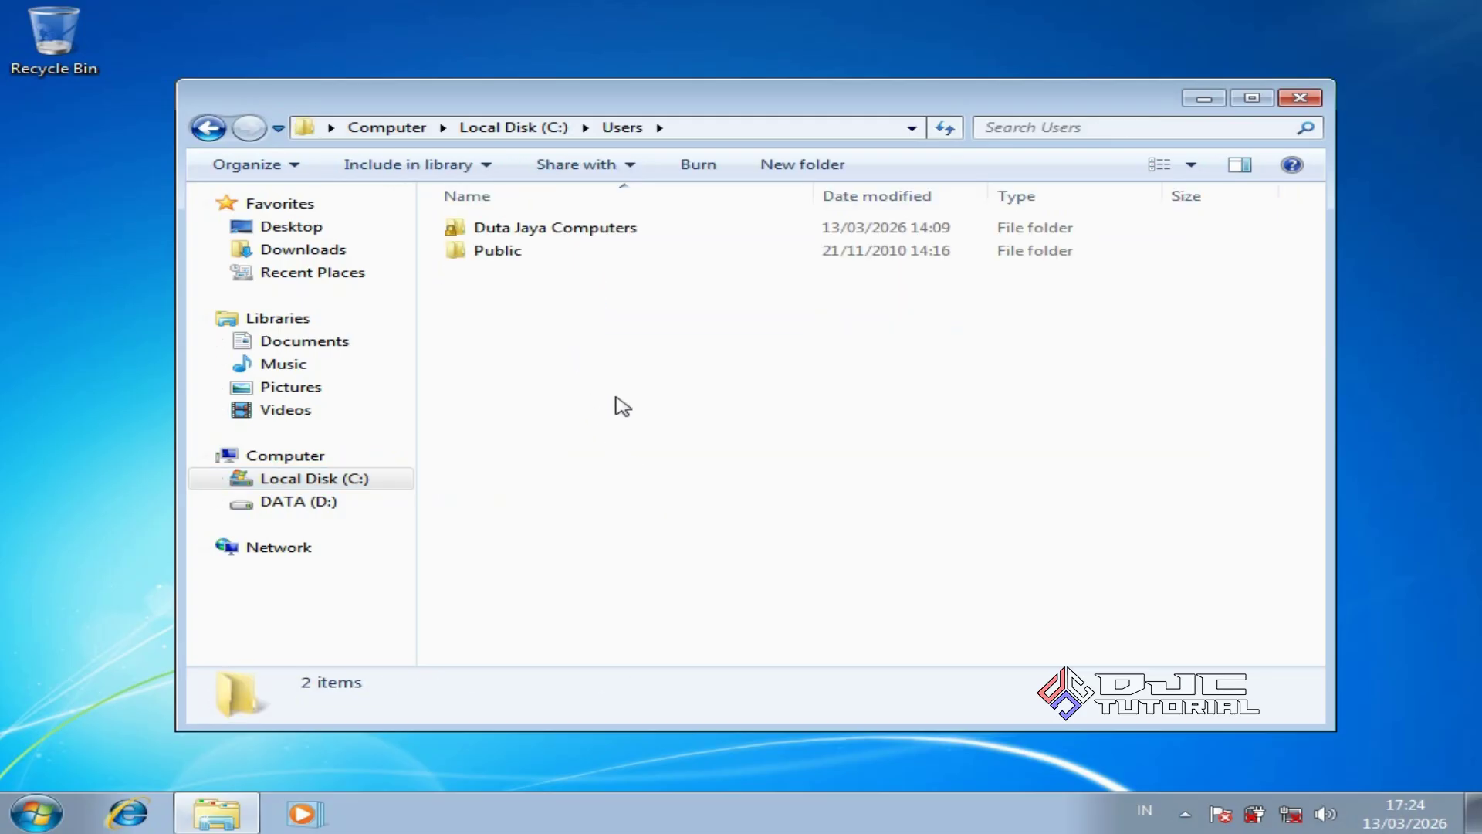
left_click(617, 230)
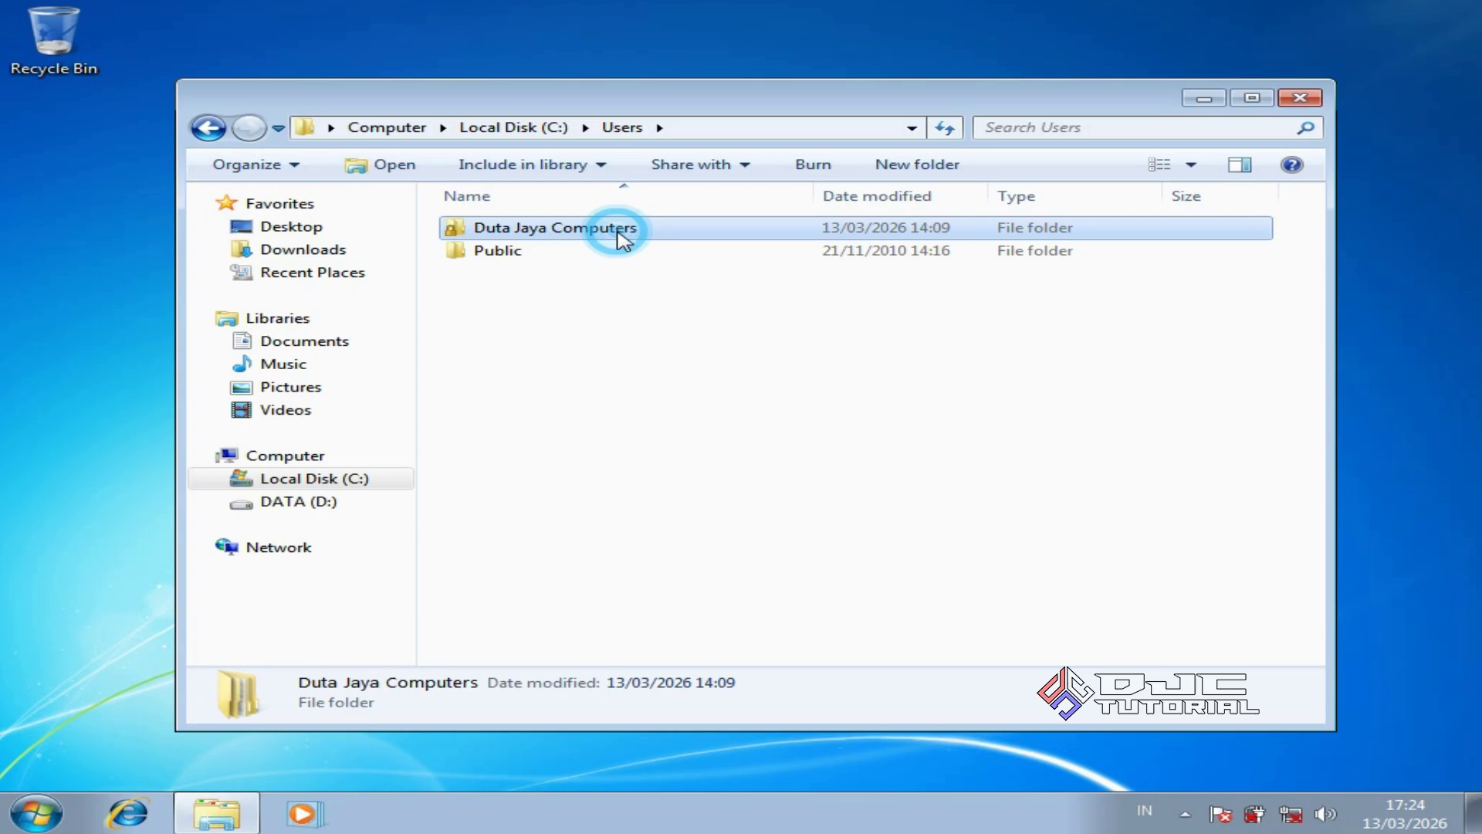
double_click(617, 230)
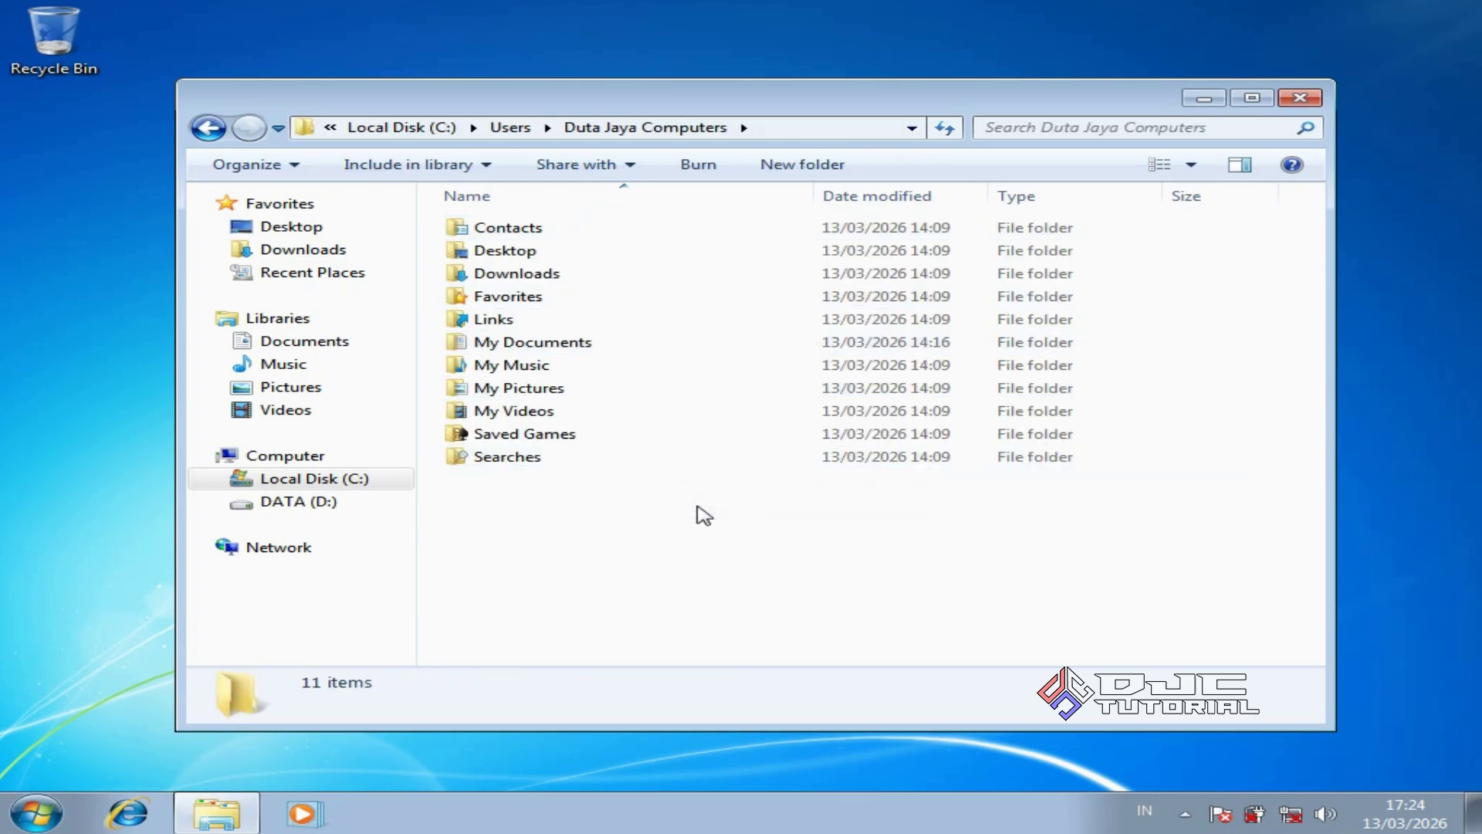
right_click(744, 504)
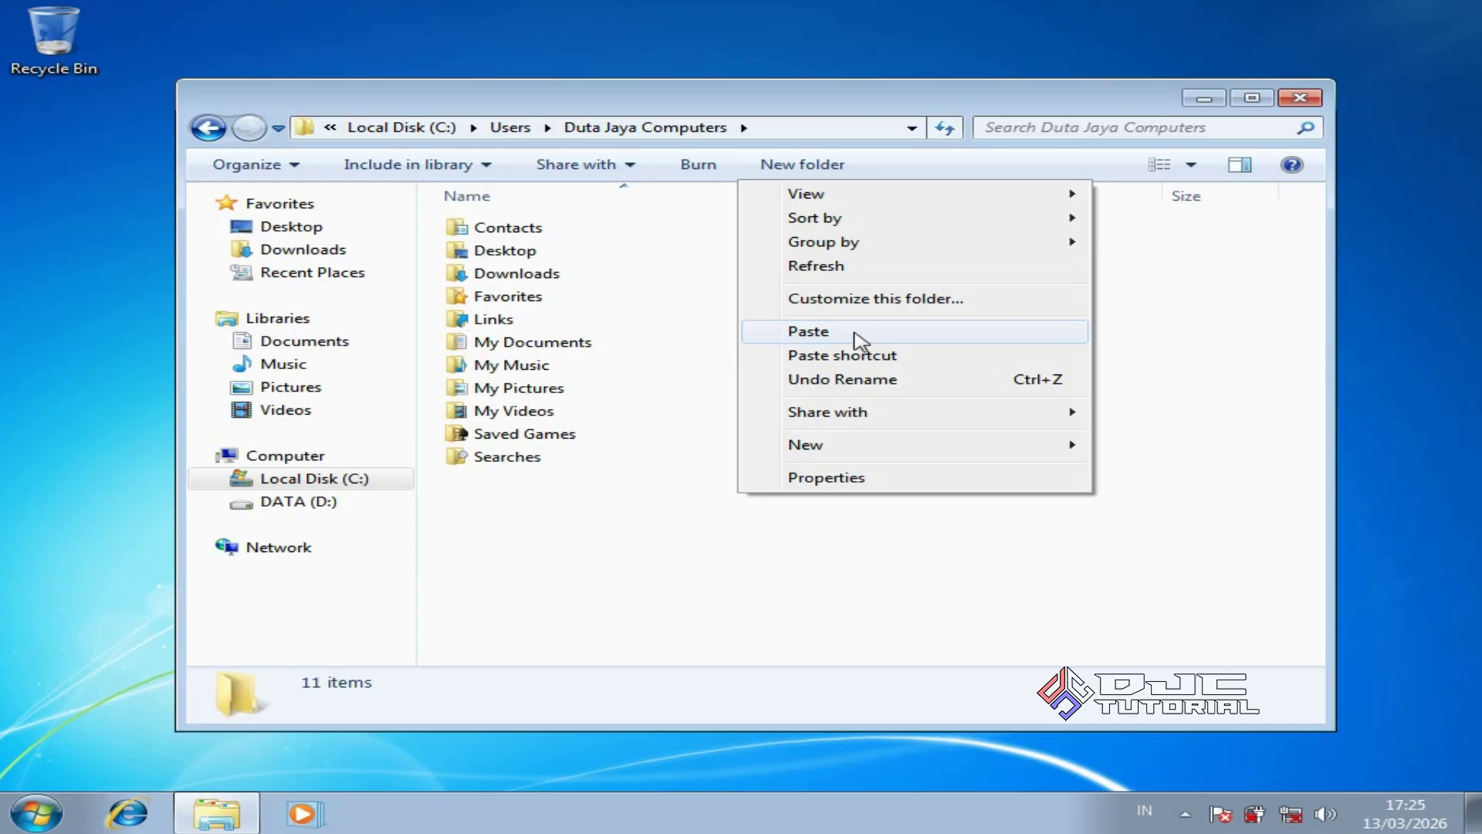
left_click(710, 516)
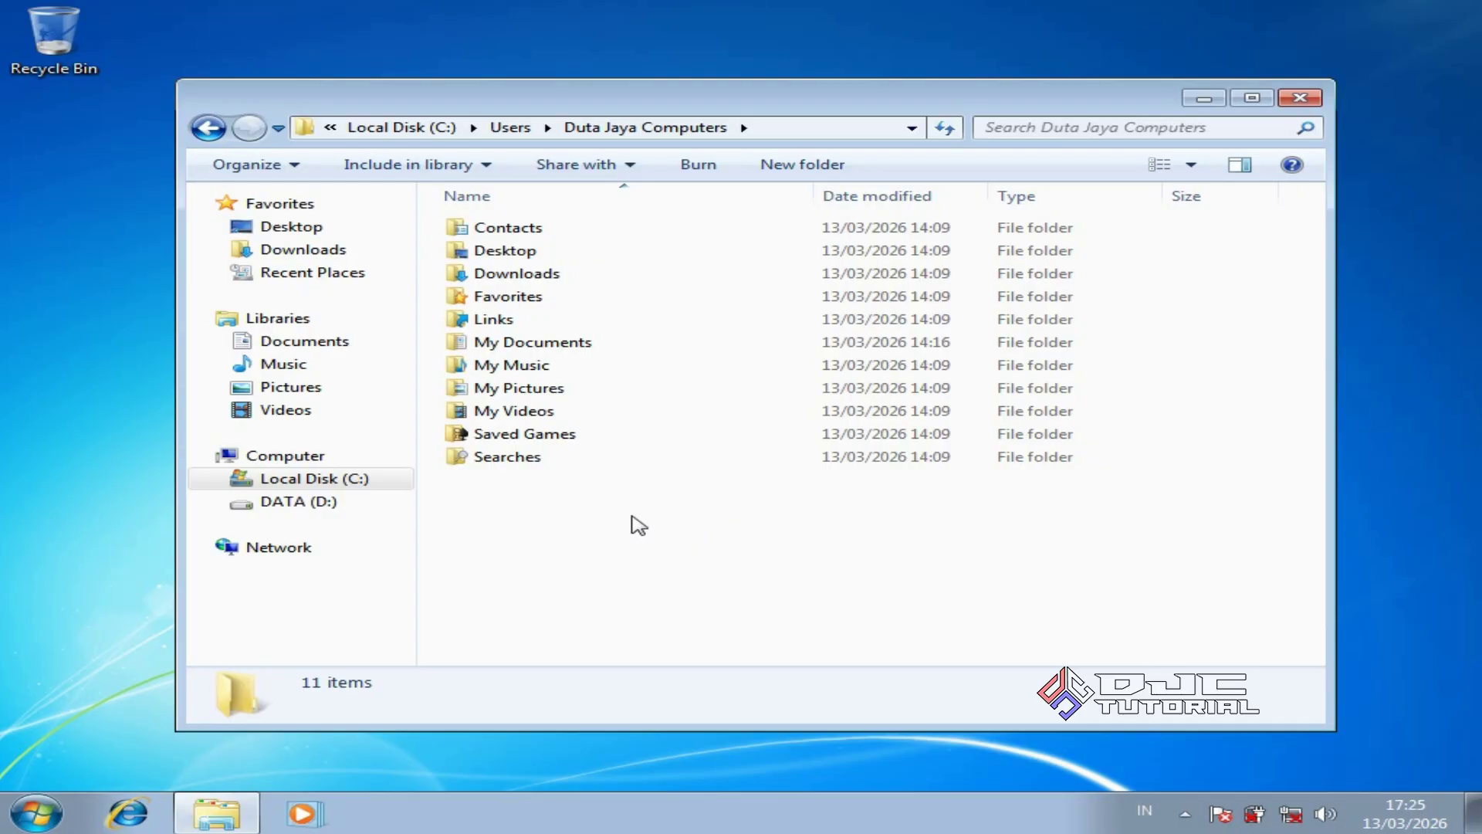
left_click(383, 510)
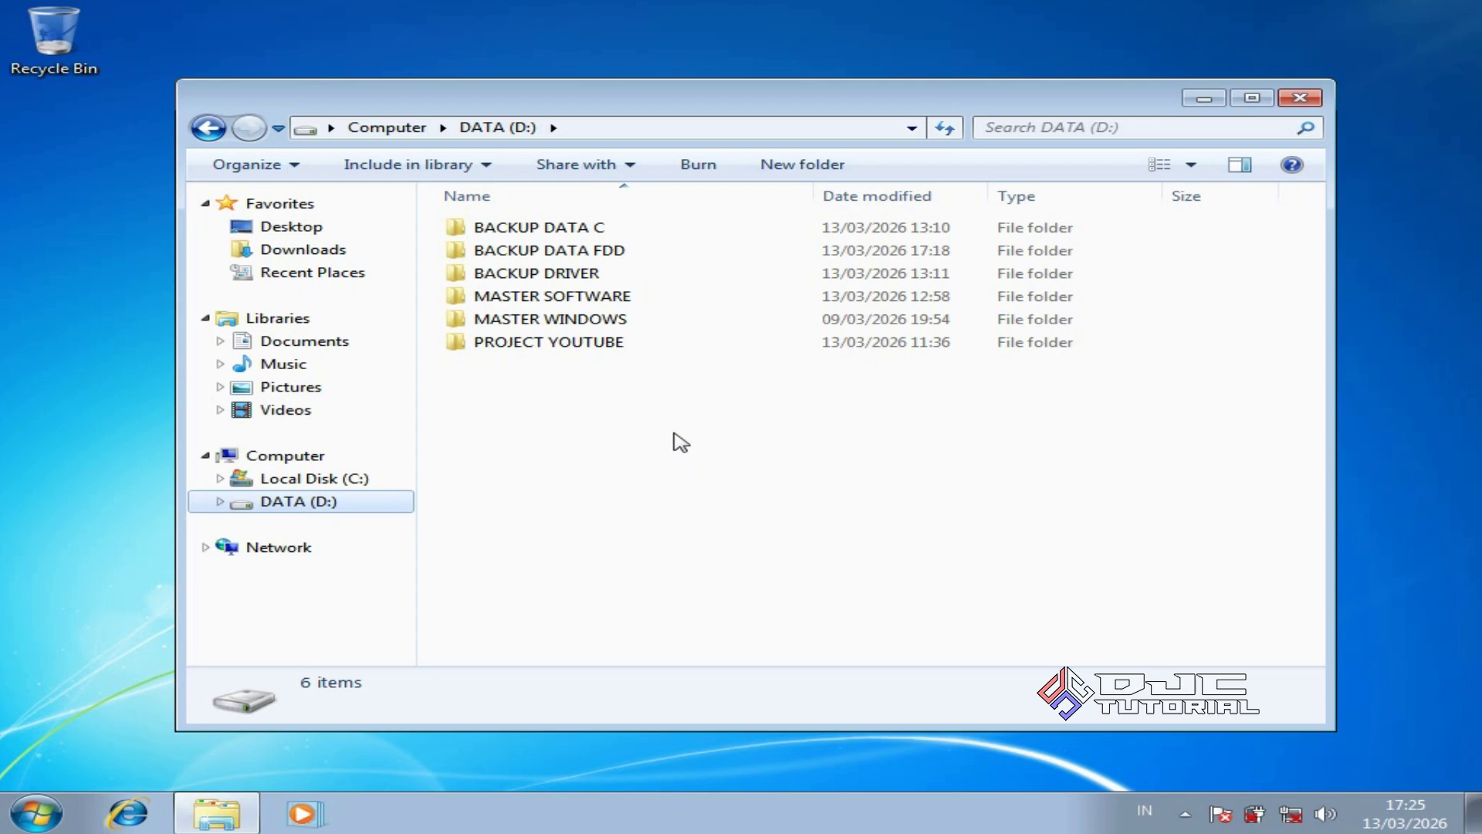
left_click(626, 231)
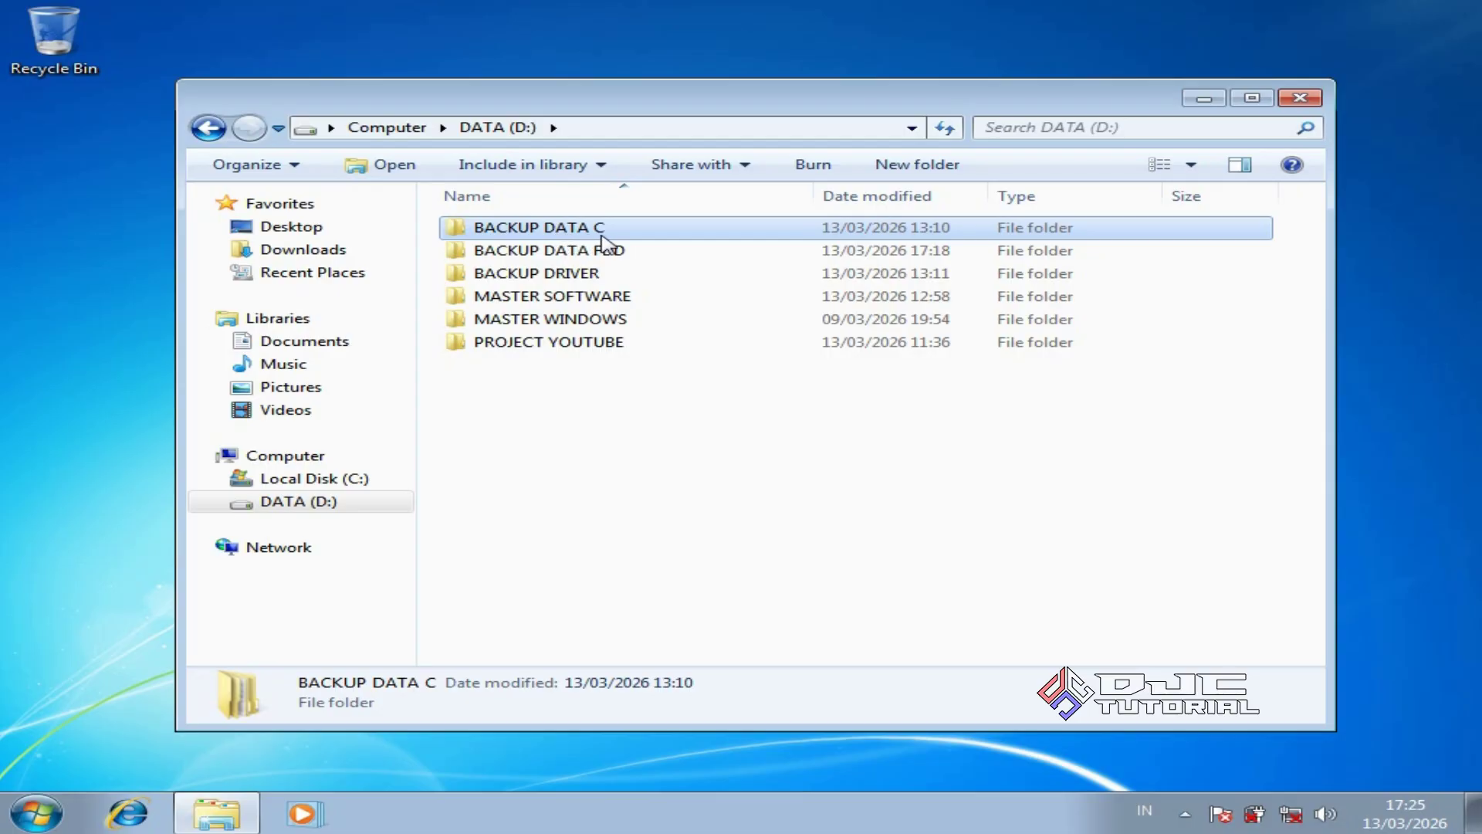
left_click(685, 426)
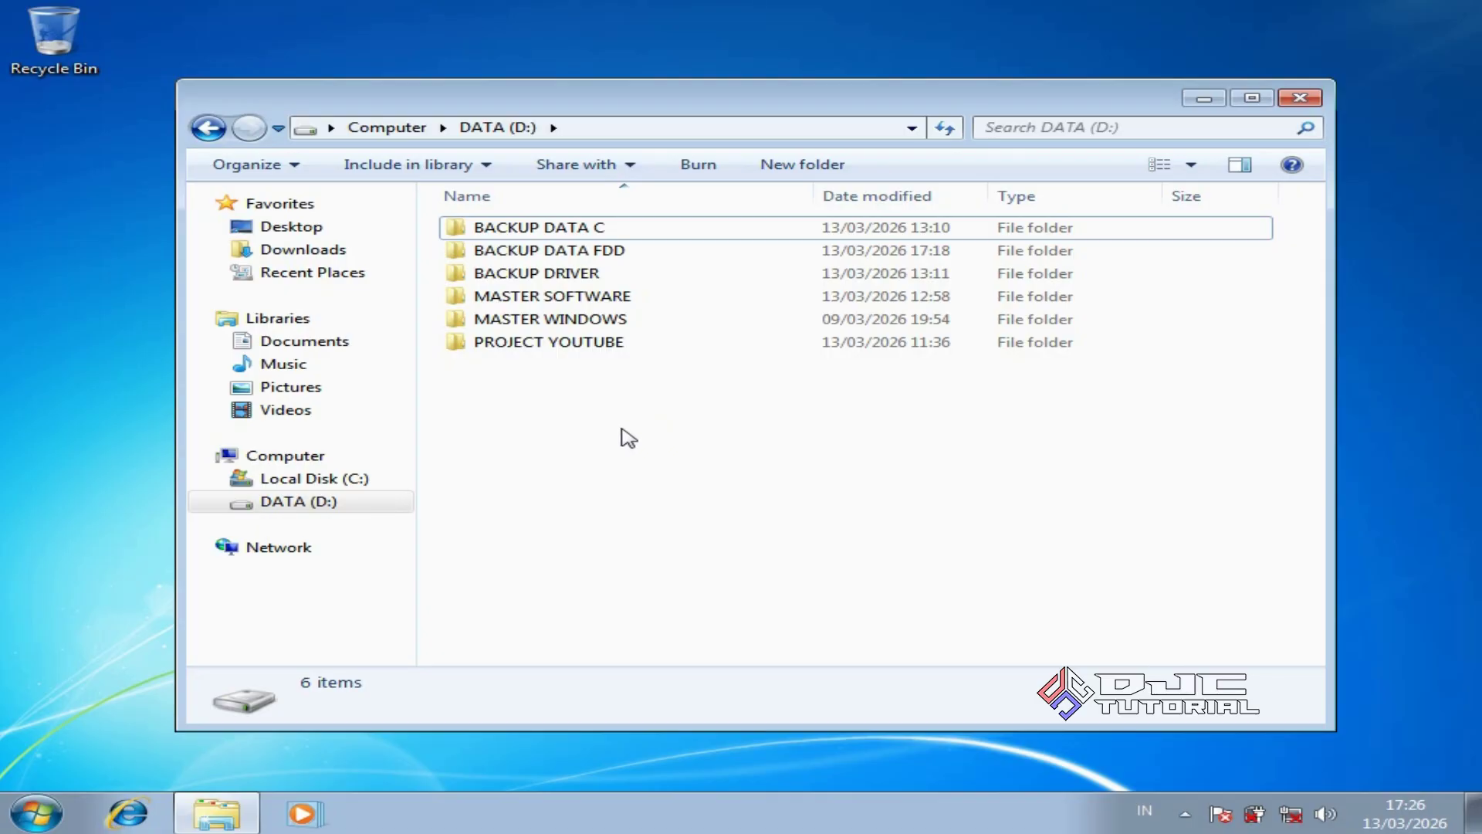
Open Device Manager via Computer > Manage and select the Generic Bluetooth Adapter
right_click(371, 464)
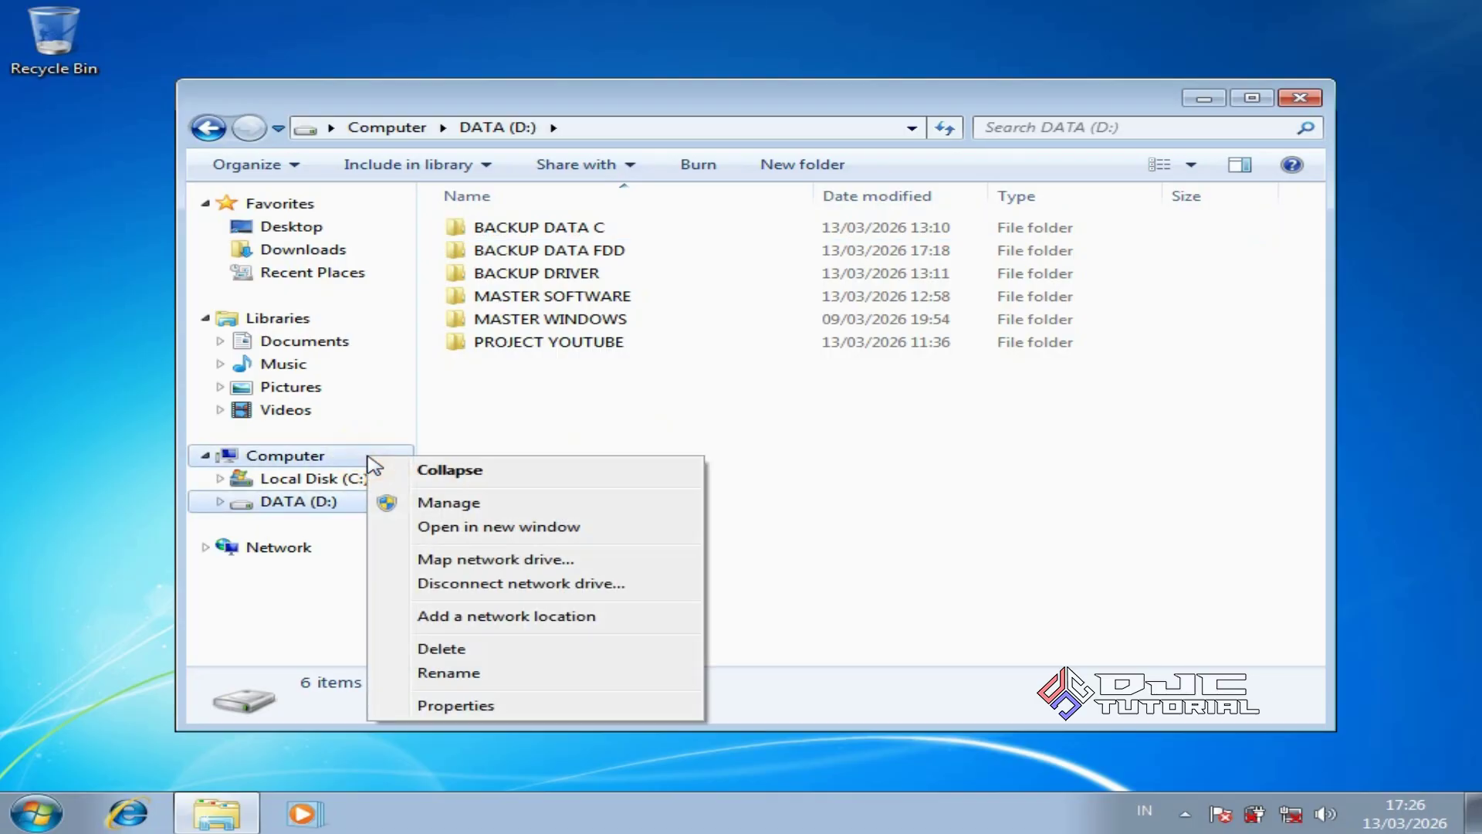
left_click(437, 502)
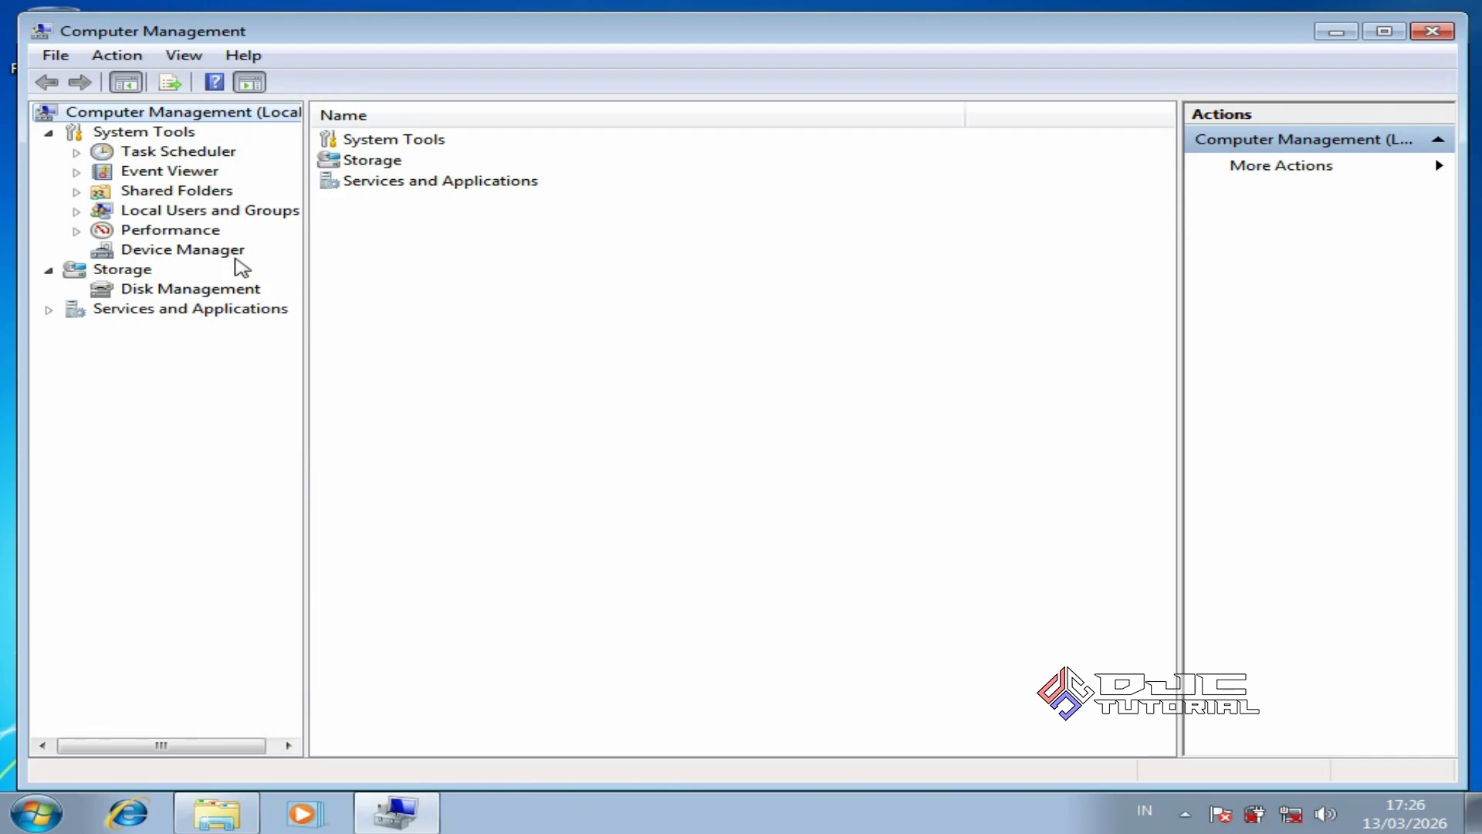
left_click(236, 265)
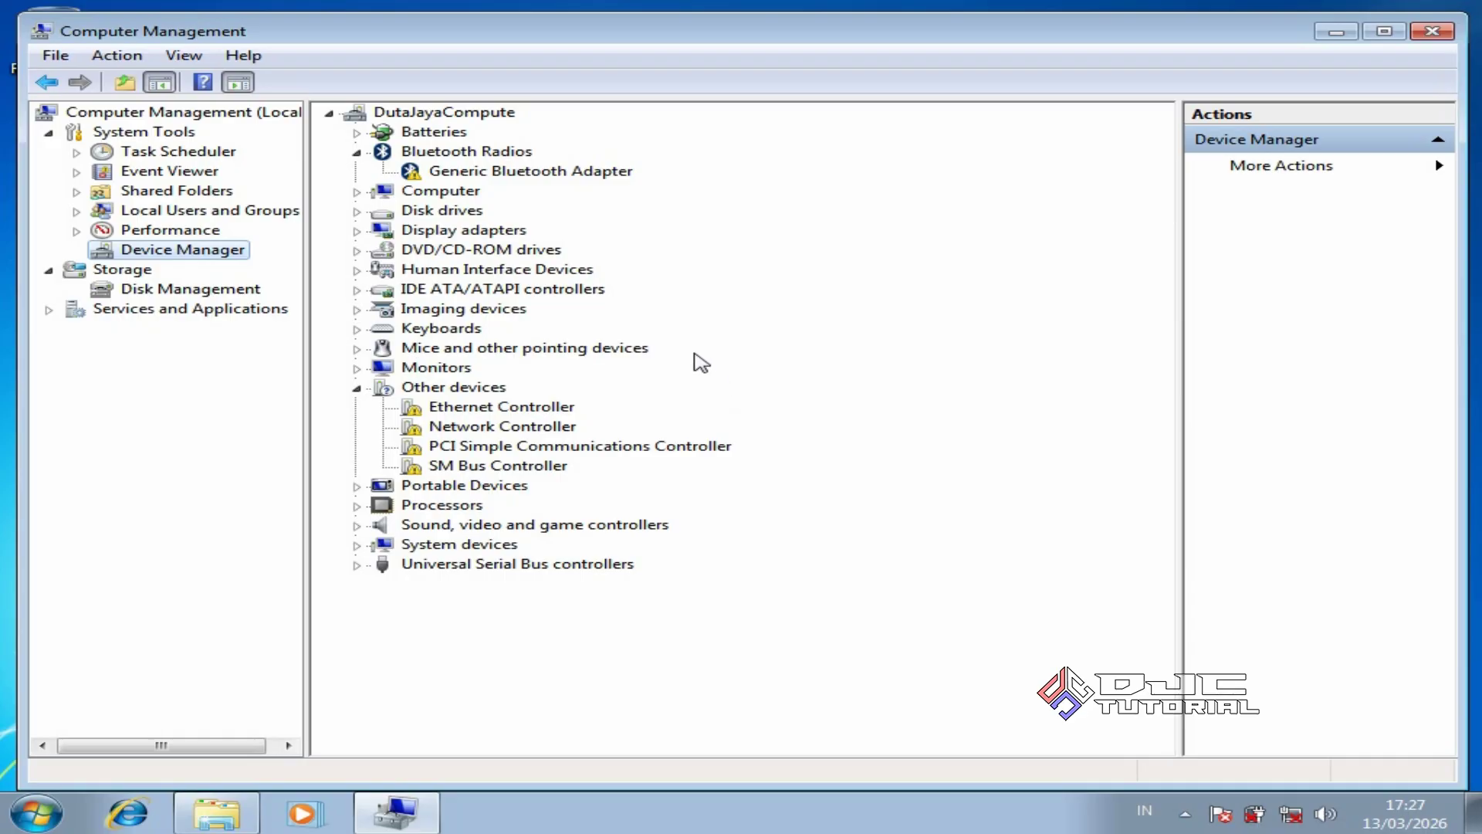
left_click(582, 177)
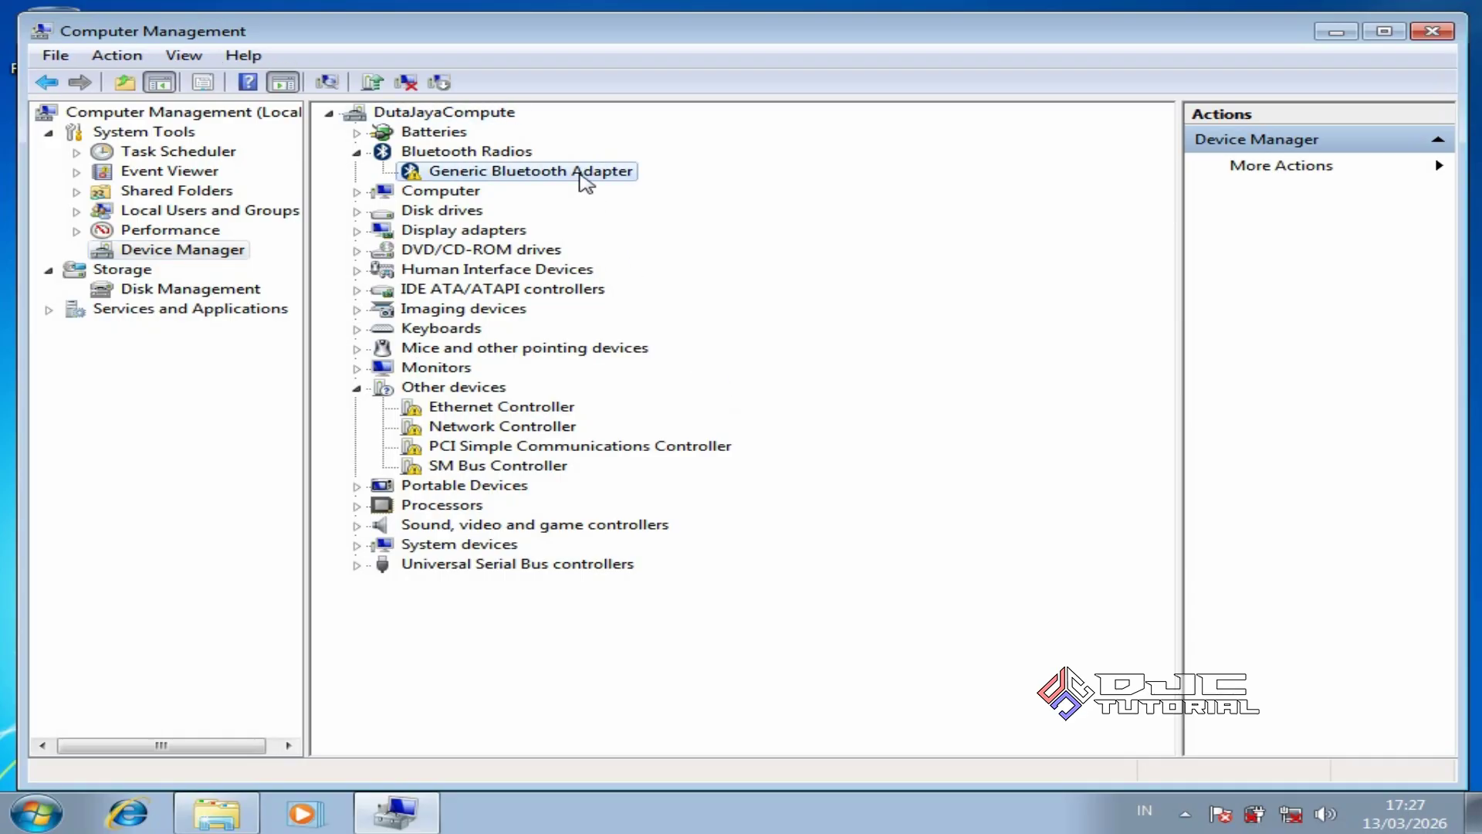
Search D:\BACKUP DRIVER for a Generic Bluetooth Adapter driver; it's already up to date
right_click(581, 180)
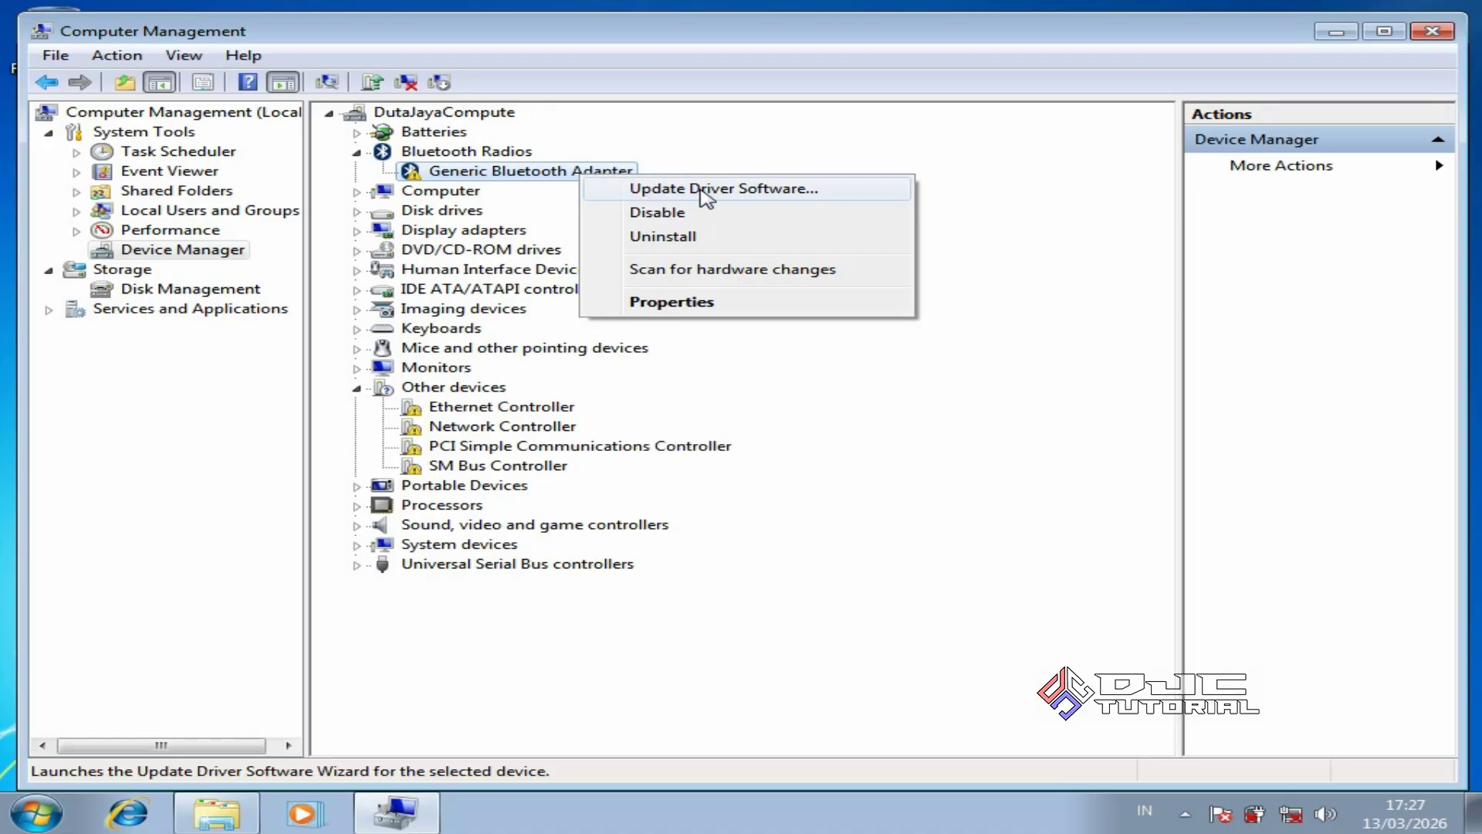
left_click(704, 197)
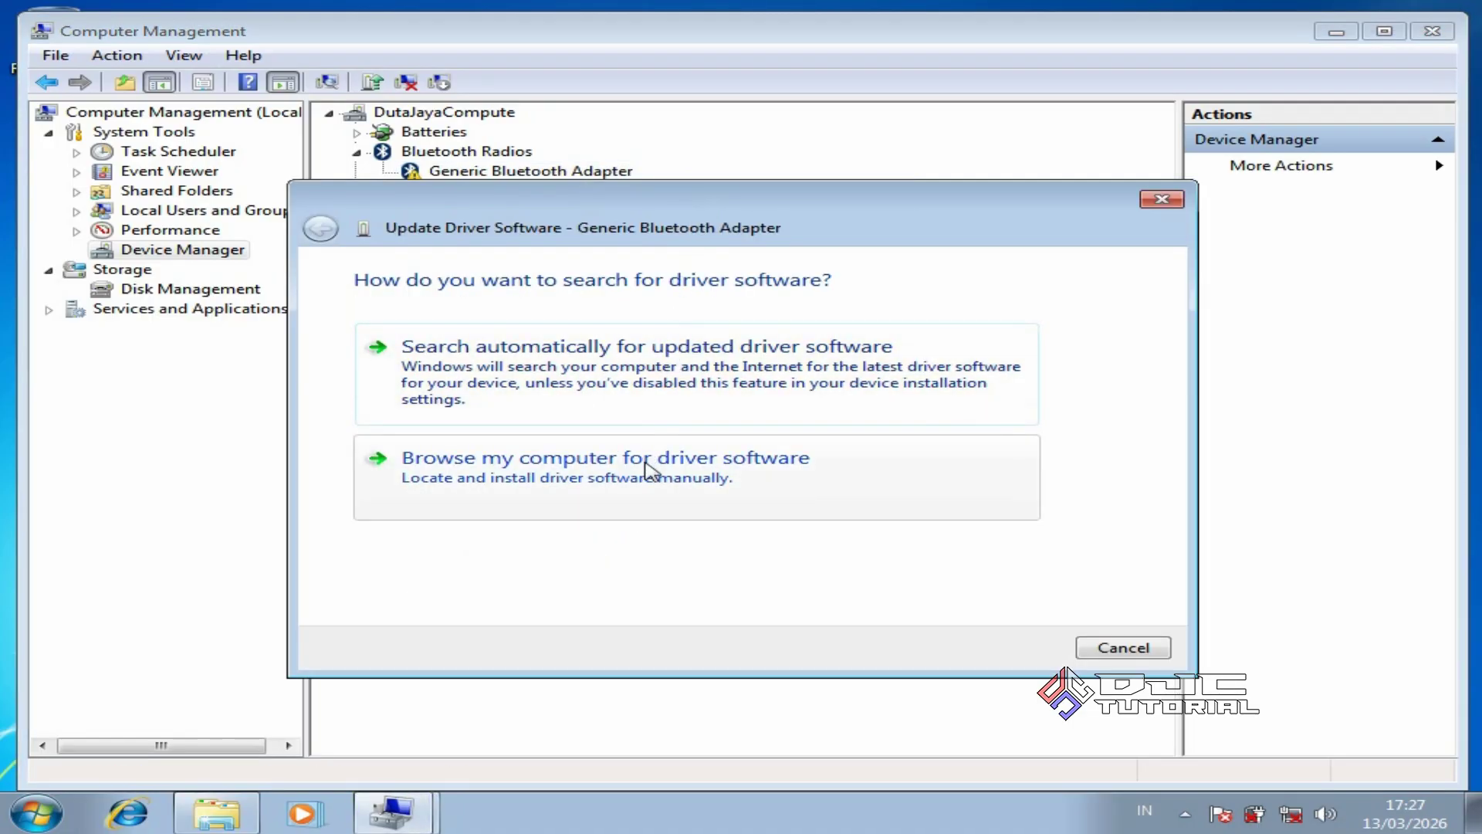
left_click(644, 463)
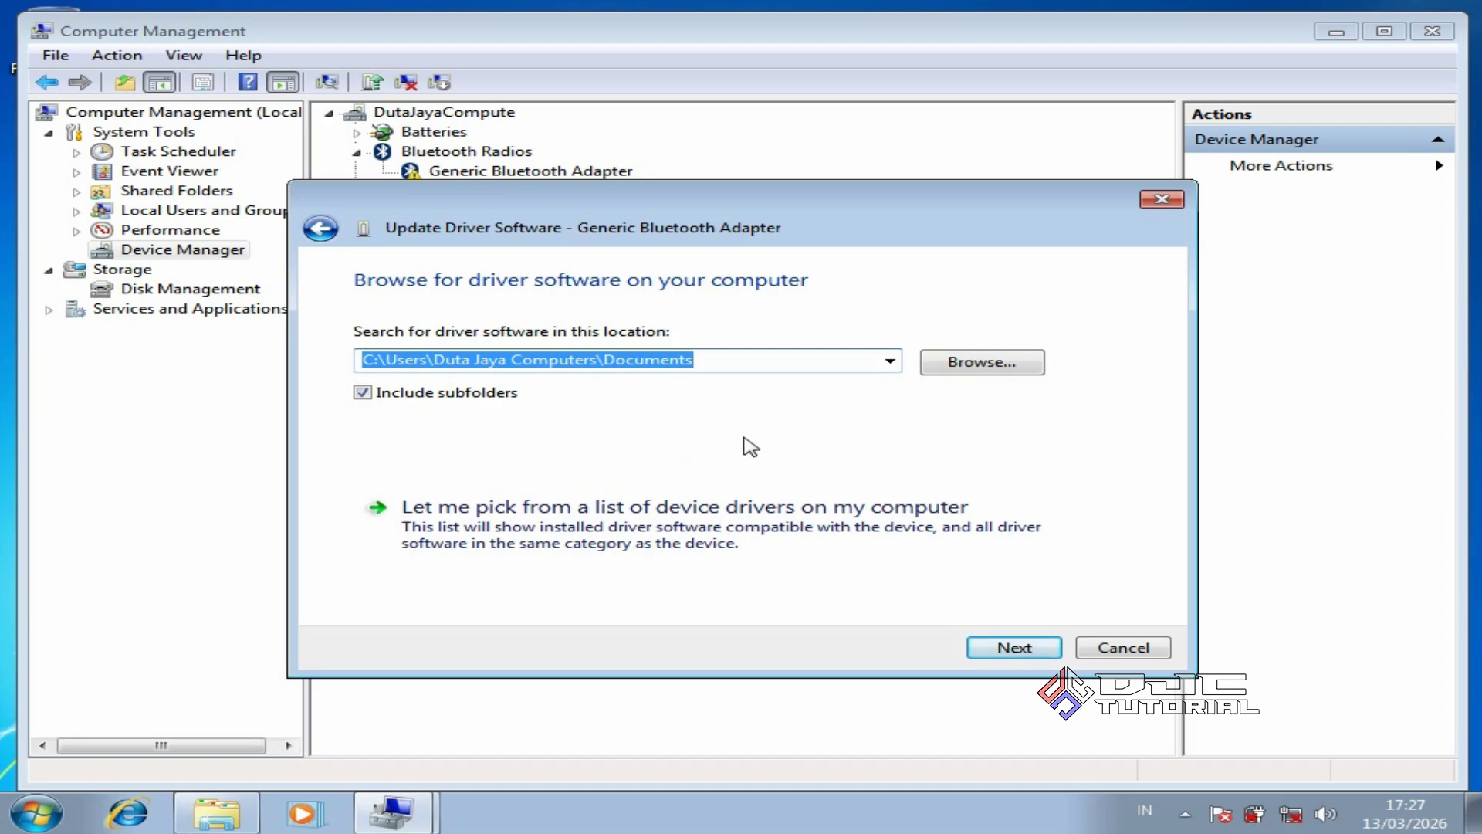
left_click(976, 364)
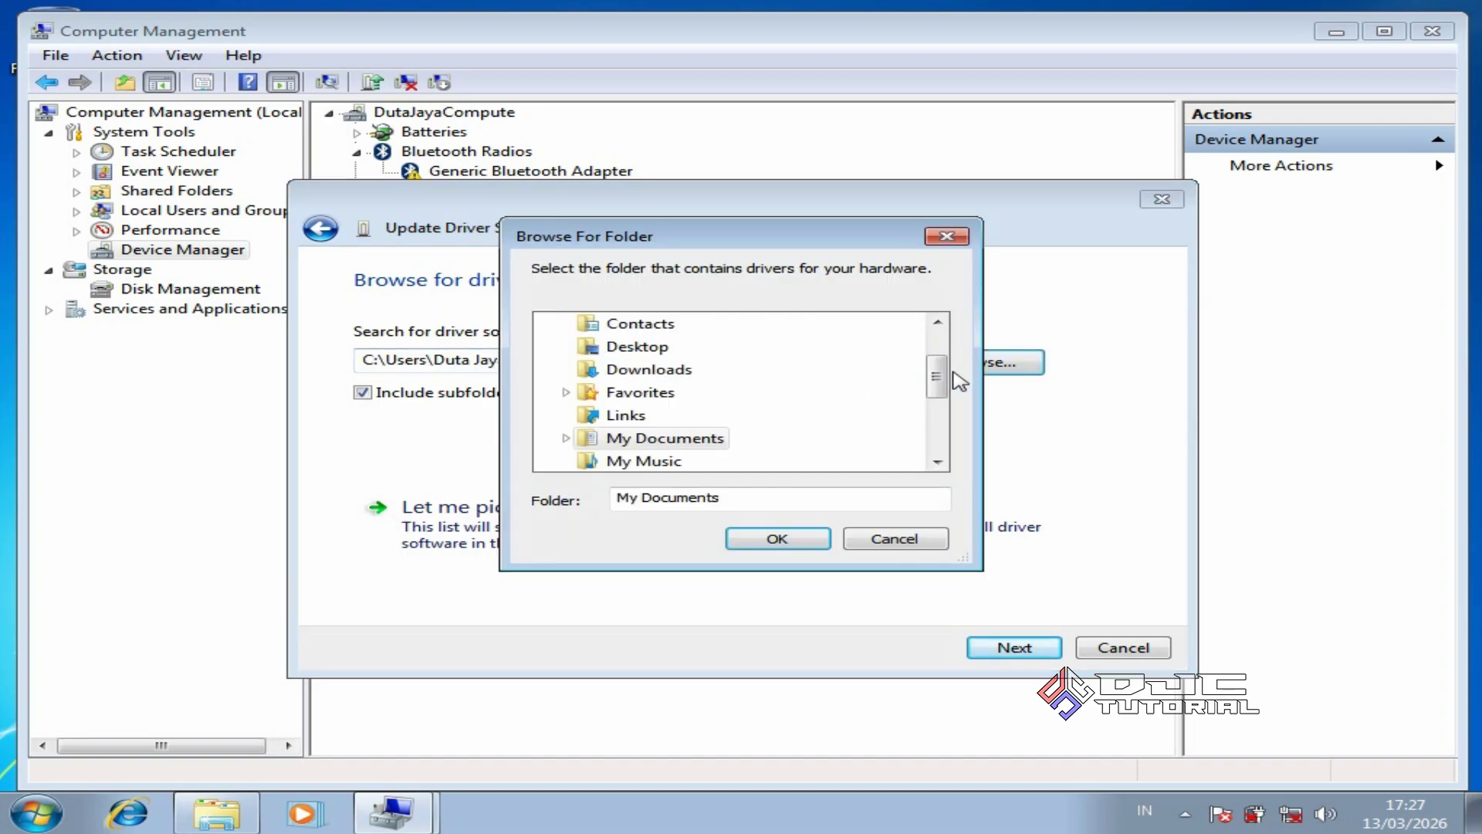
left_click_drag(936, 383, 936, 448)
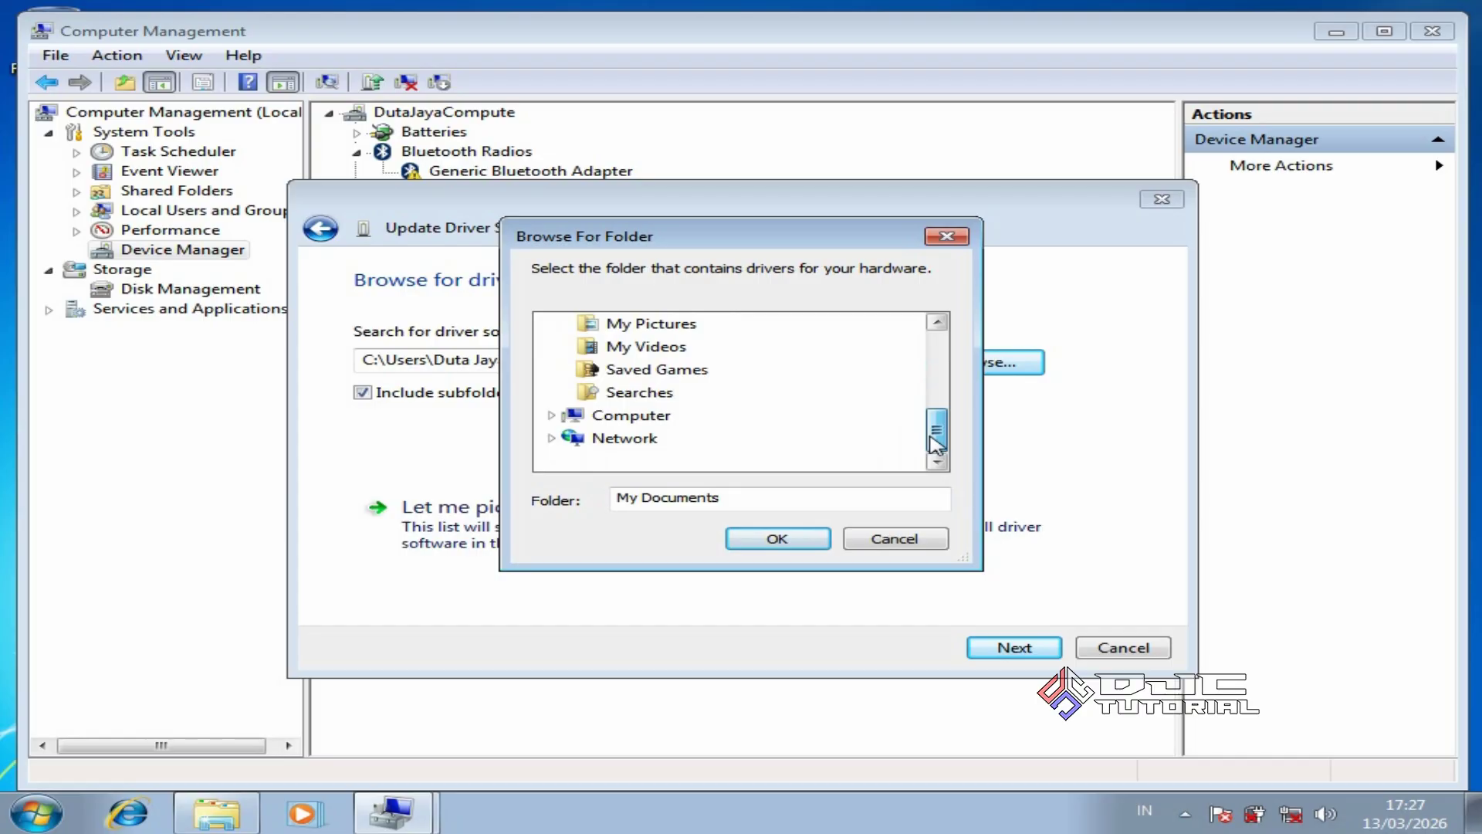
left_click(551, 415)
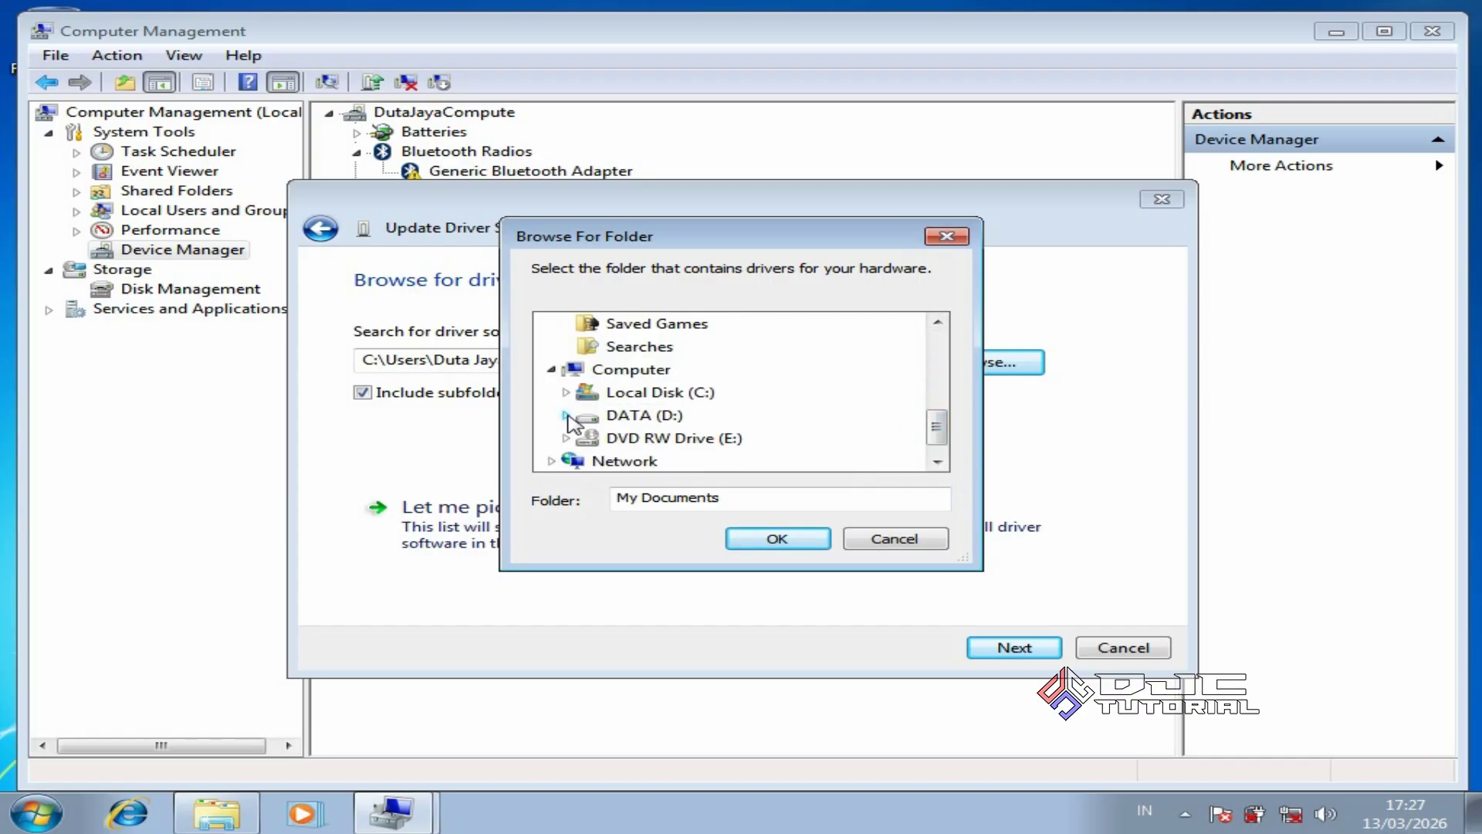
left_click(566, 415)
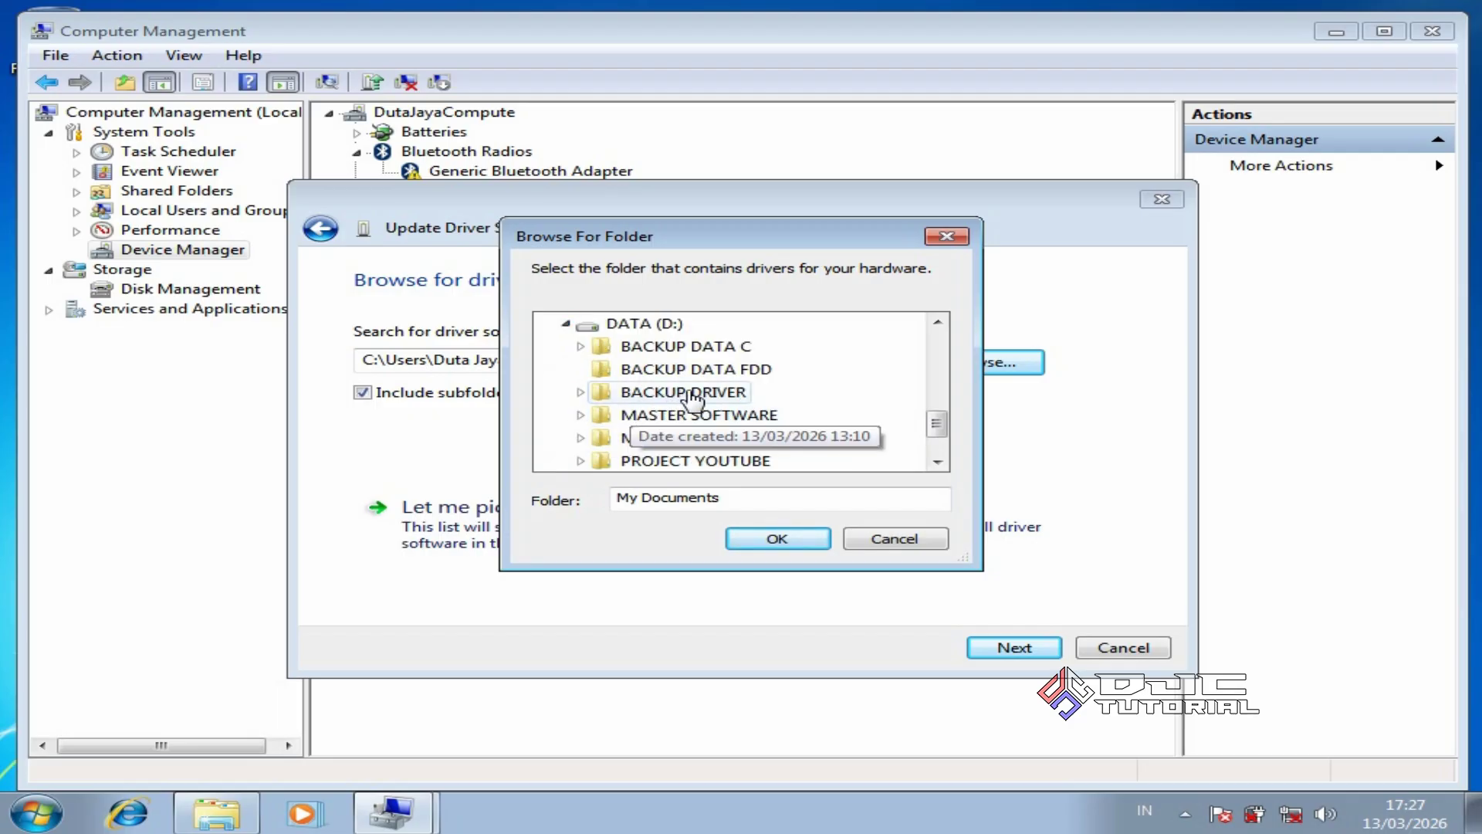
double_click(679, 392)
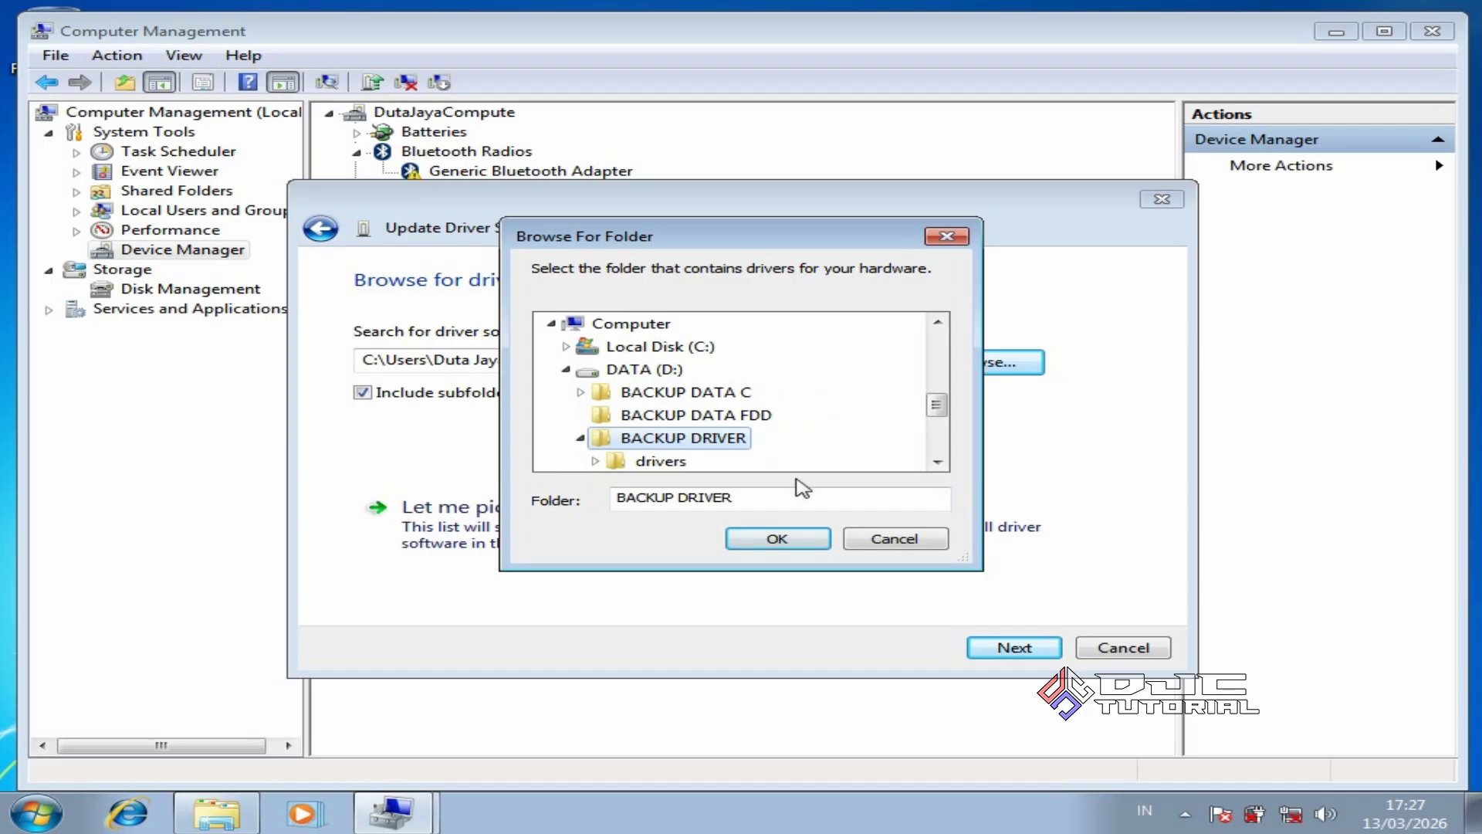
left_click(778, 540)
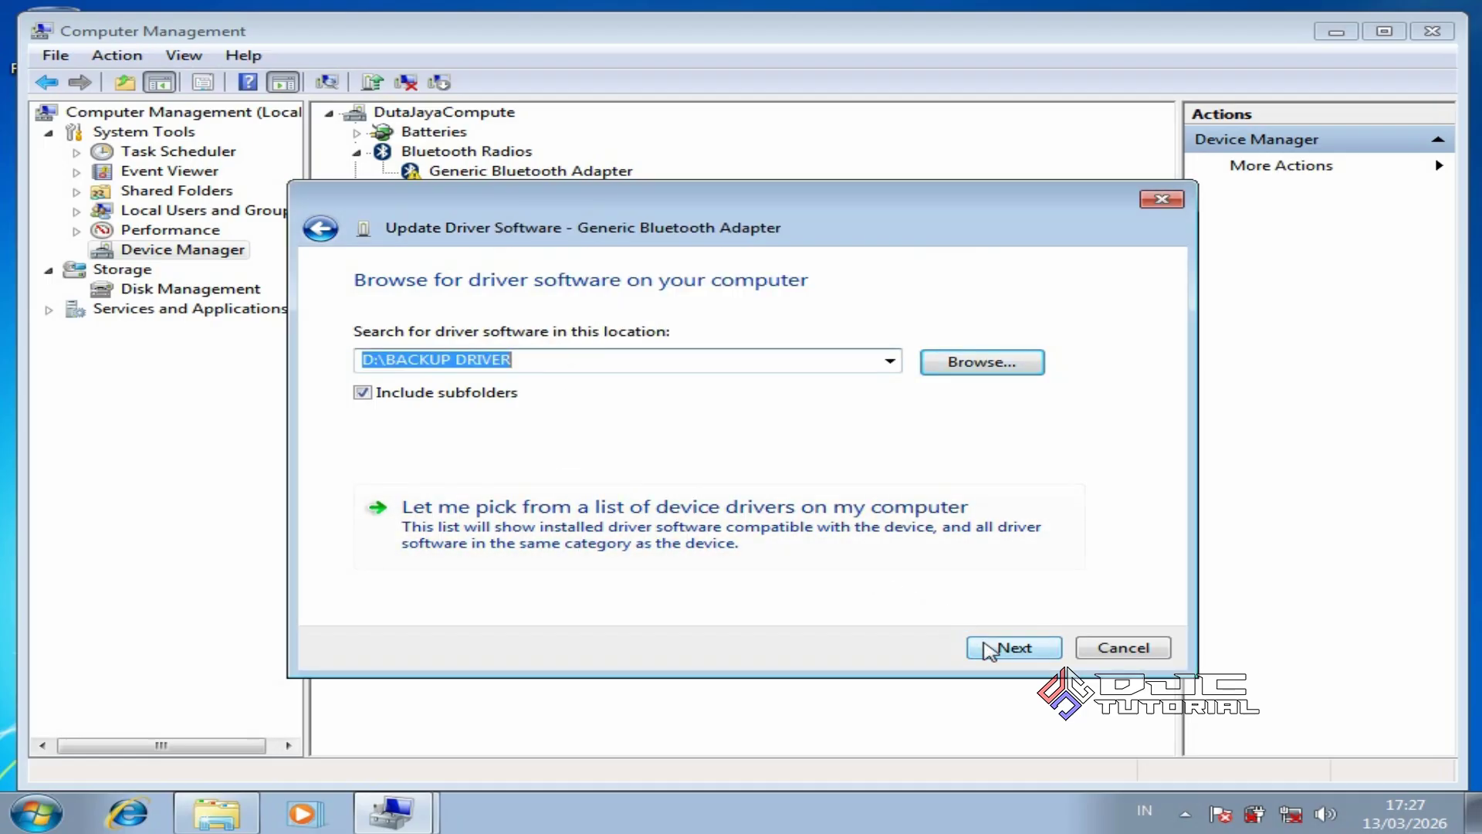
left_click(990, 650)
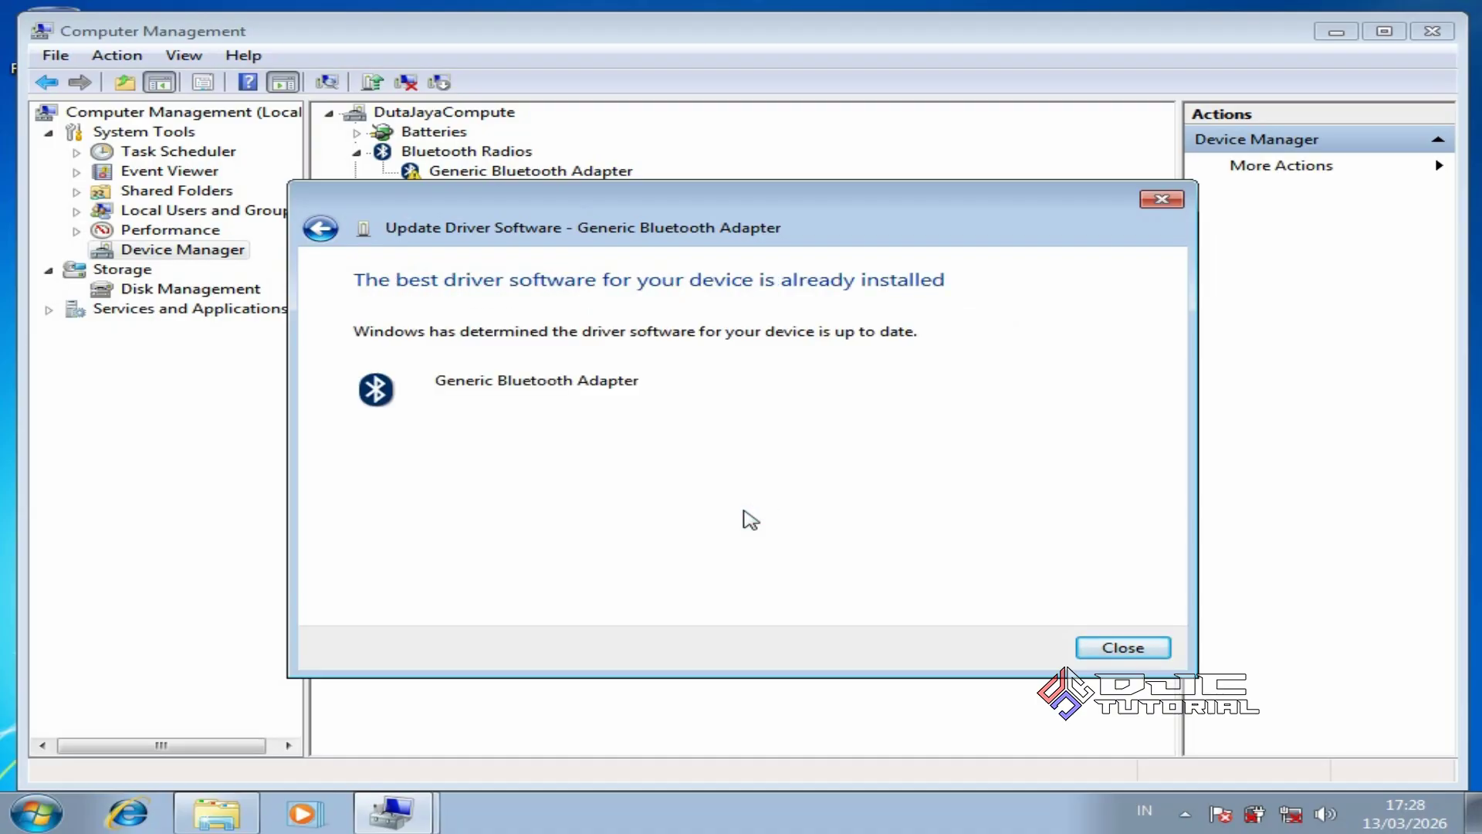
left_click(1085, 645)
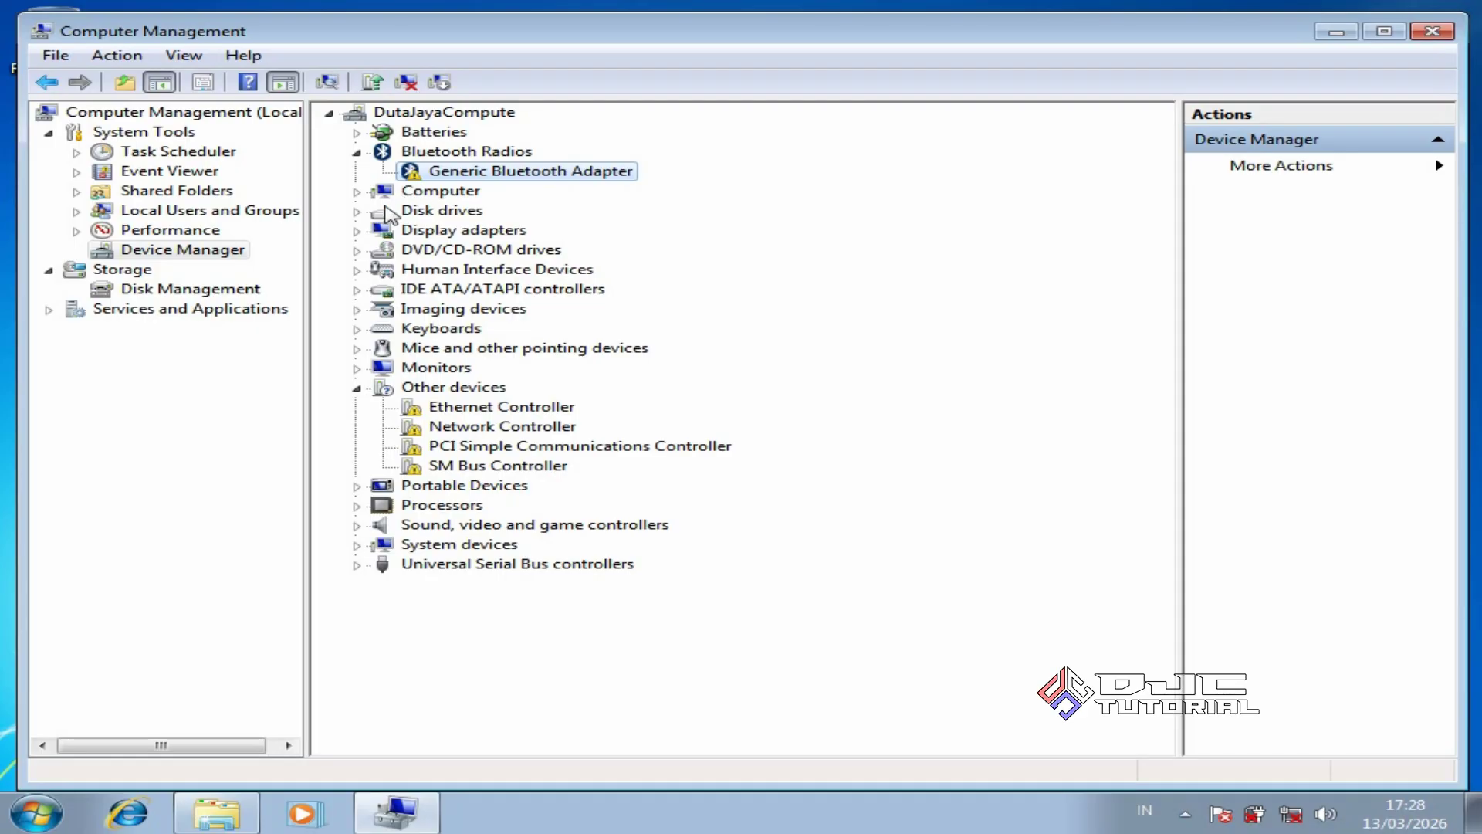
Update Standard VGA Graphics Adapter to Intel(R) HD Graphics 3000 from BACKUP DRIVER, postponing restart
left_click(358, 231)
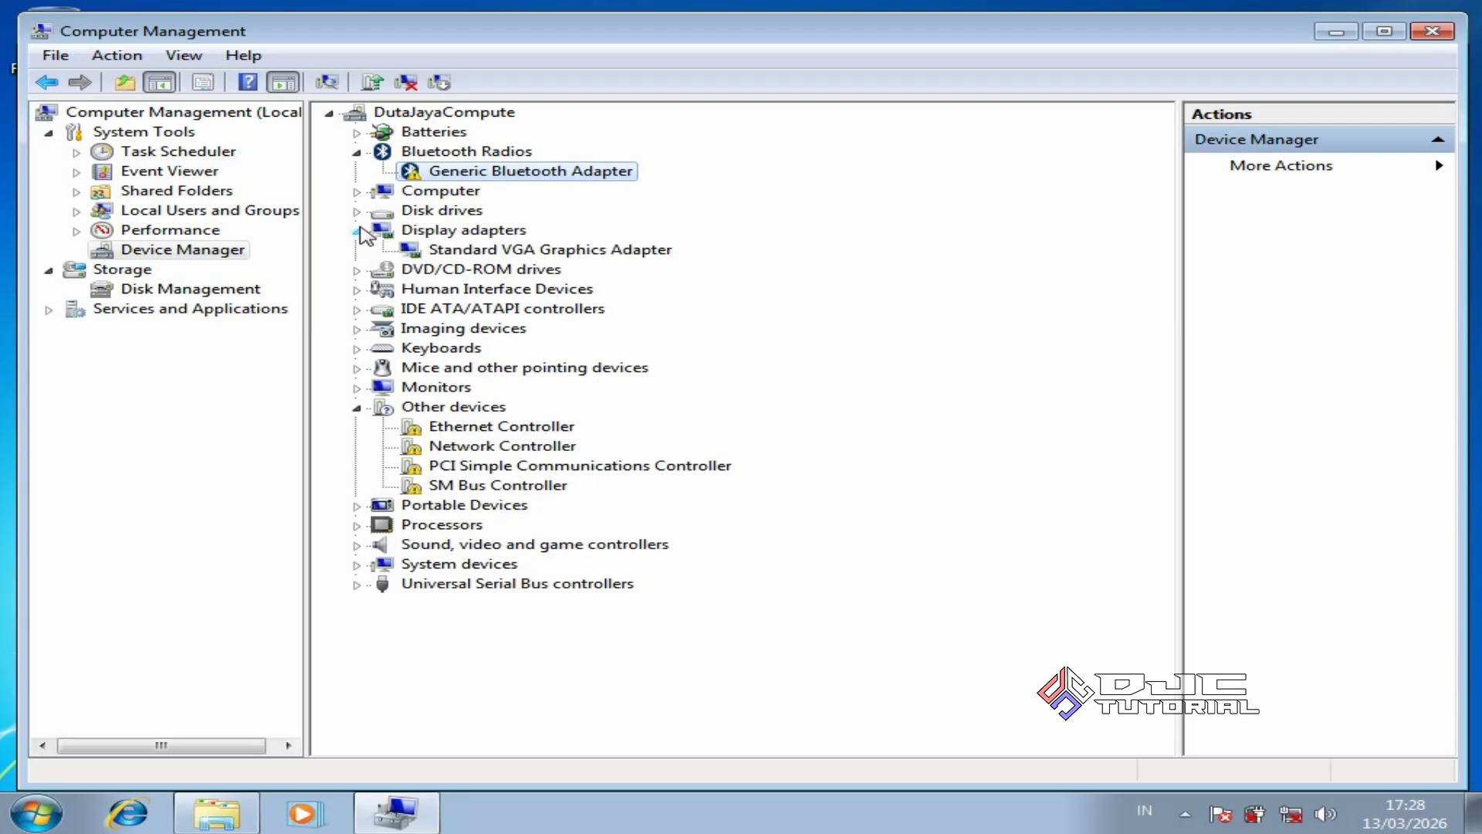
left_click(524, 253)
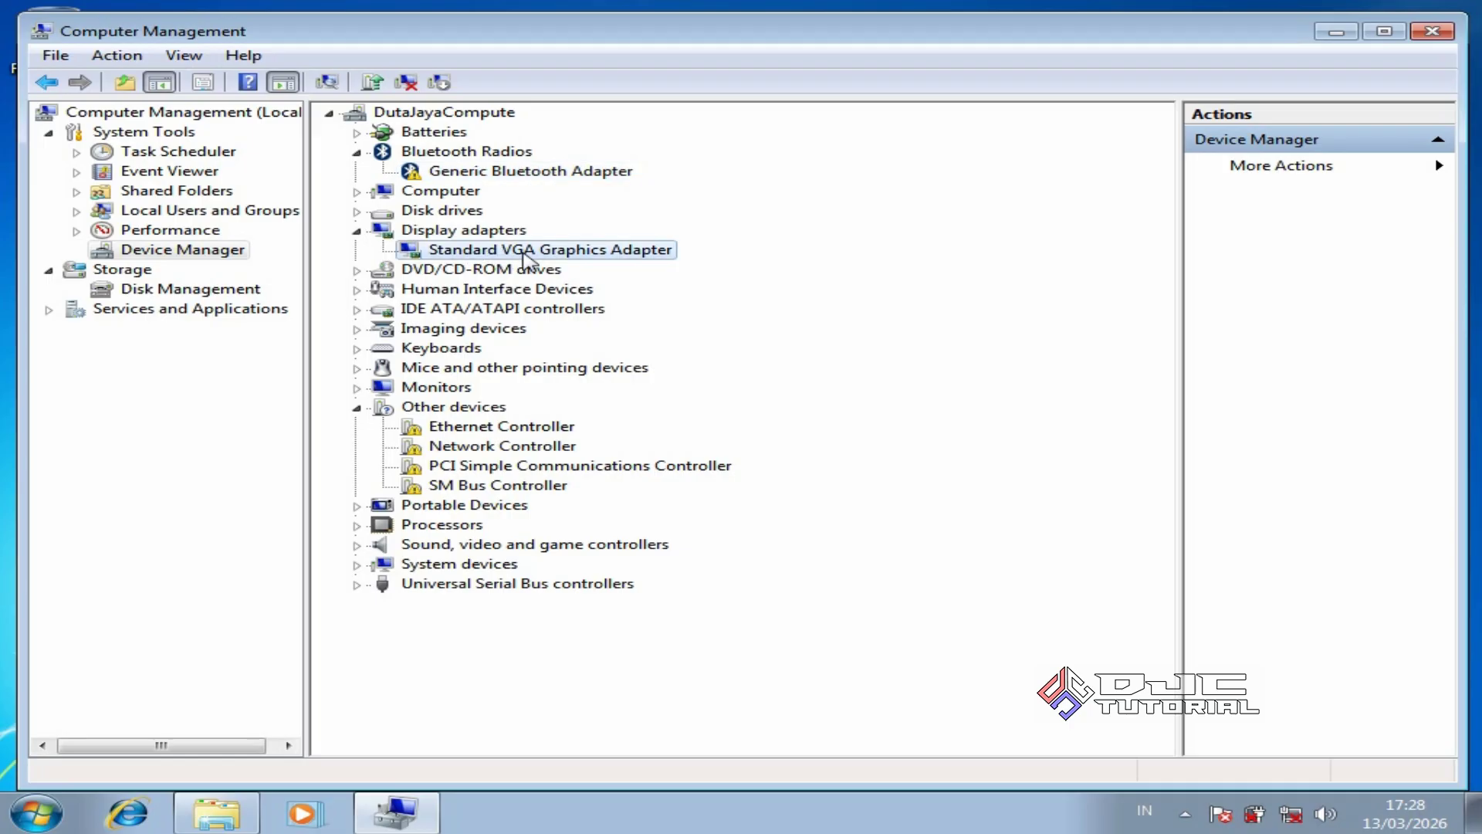
right_click(525, 257)
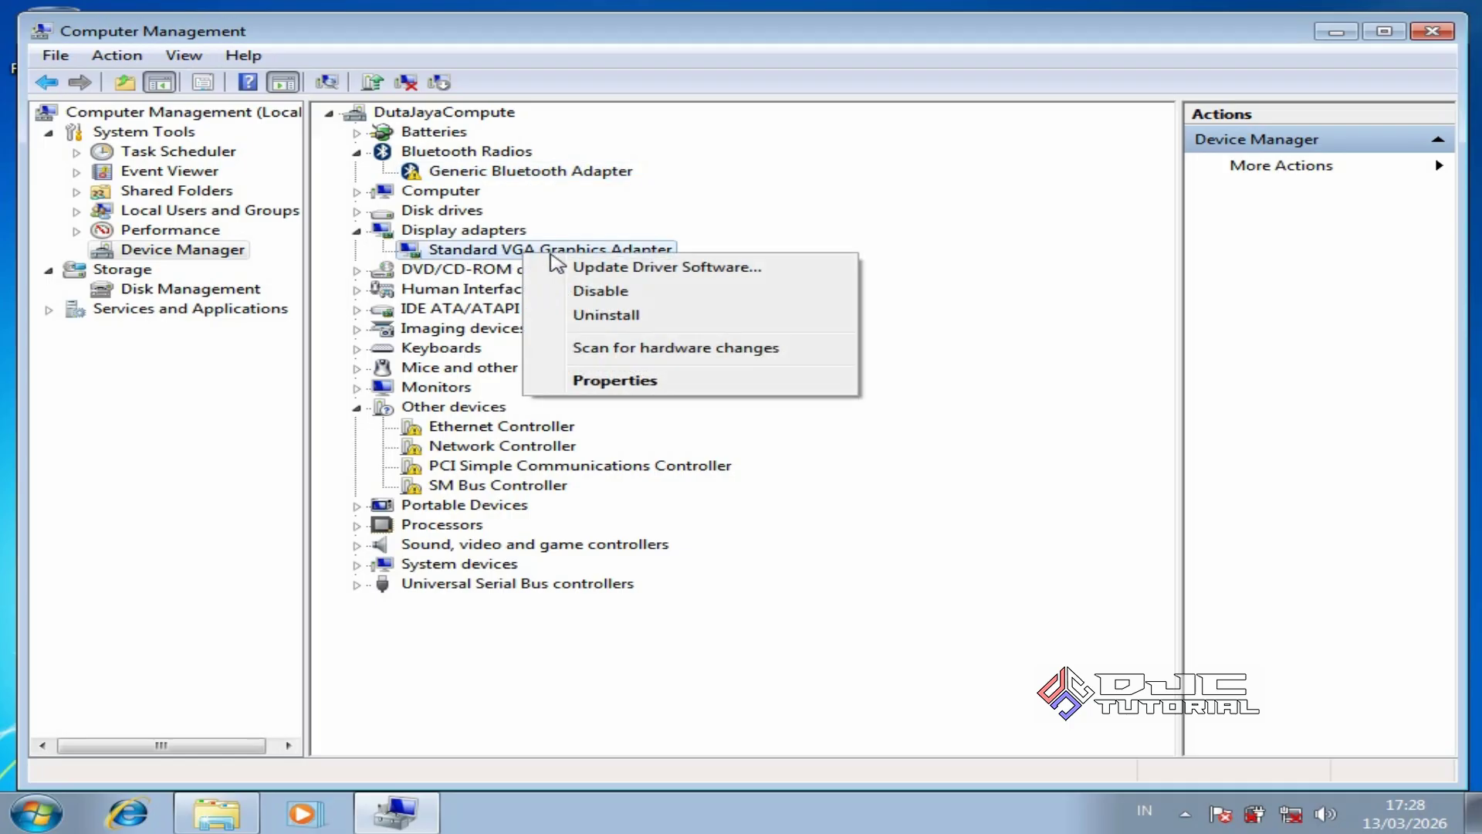
left_click(648, 266)
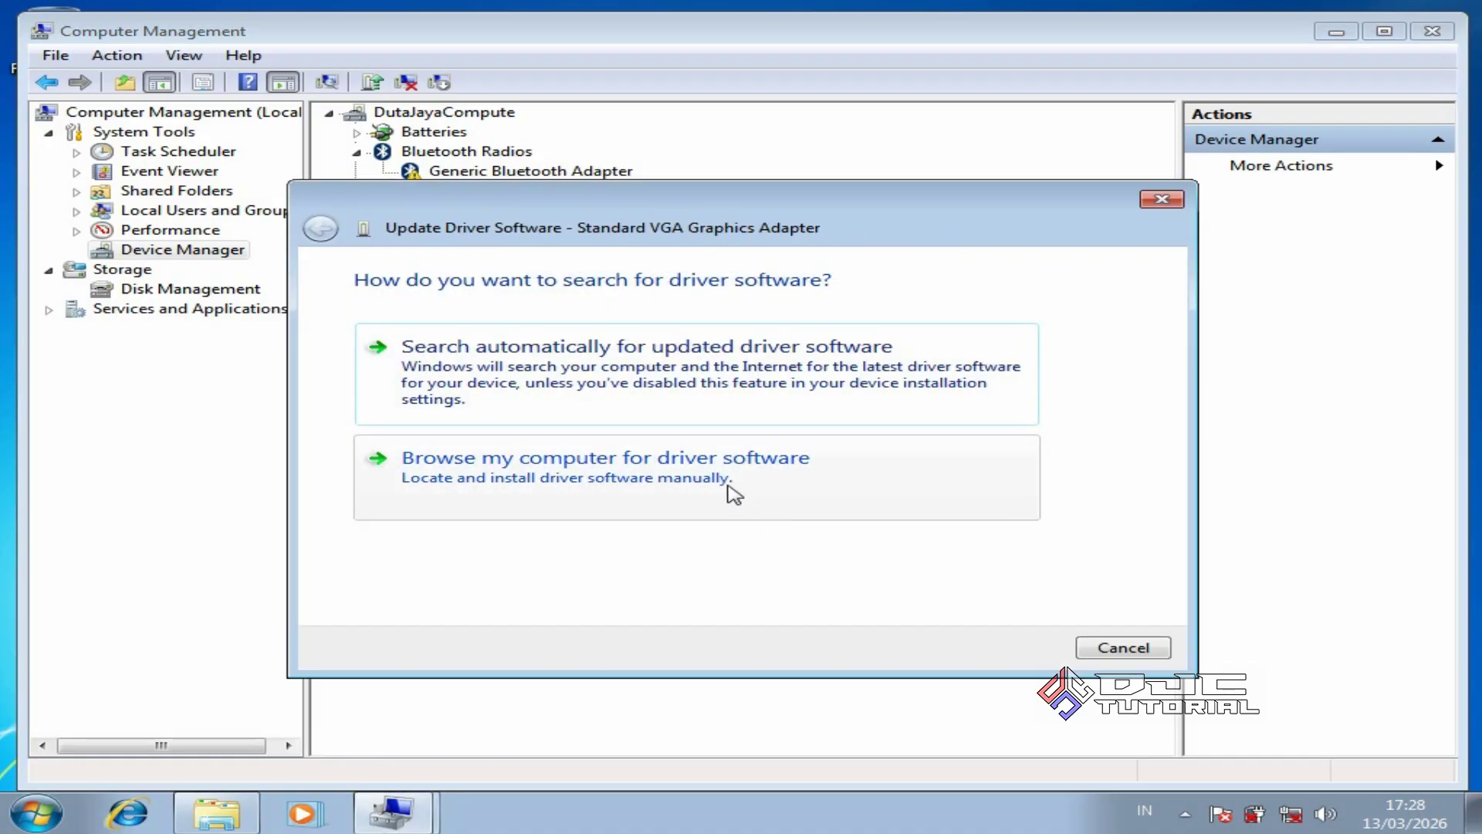
left_click(717, 484)
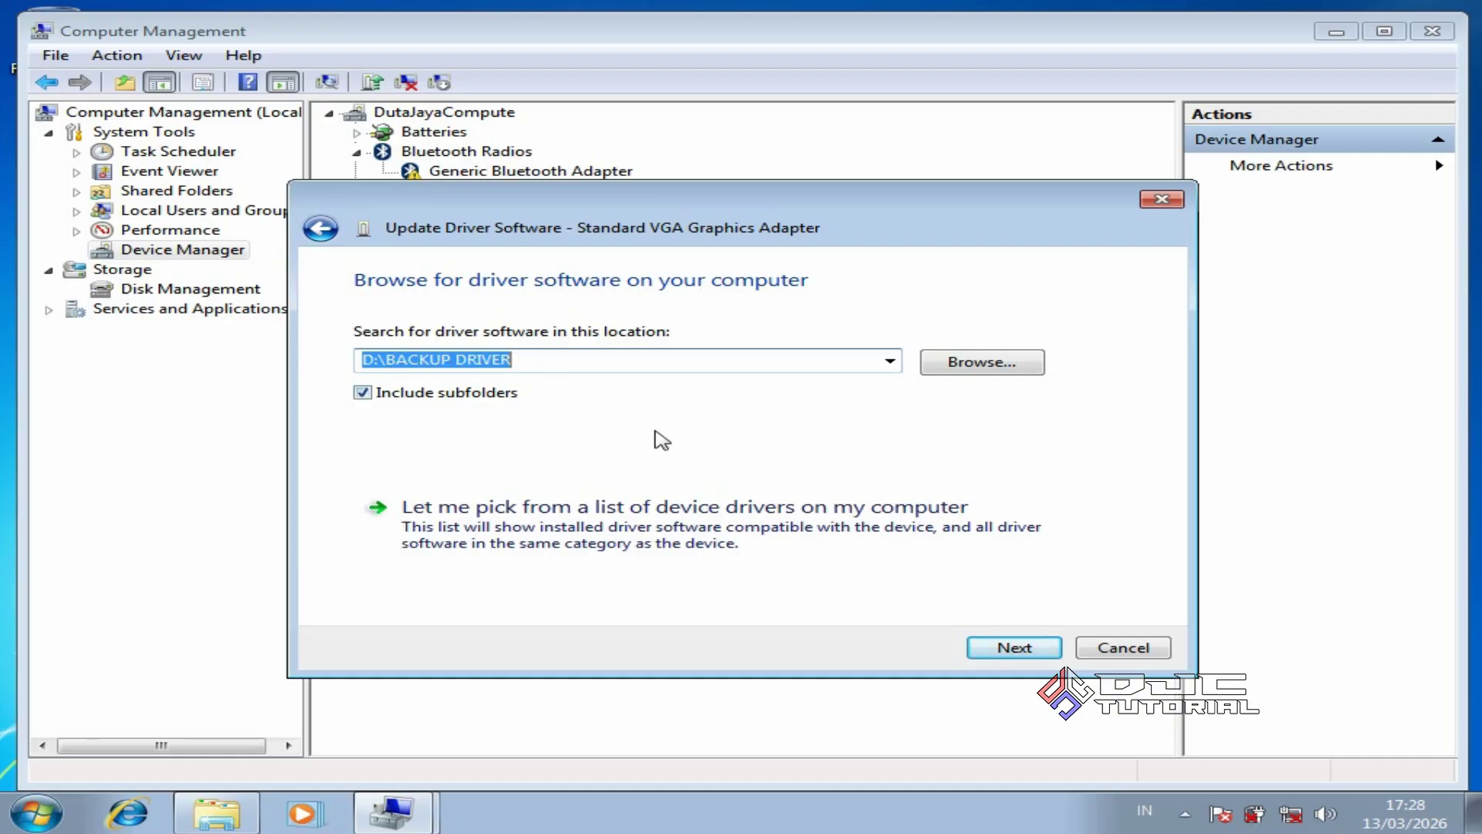
left_click(1014, 650)
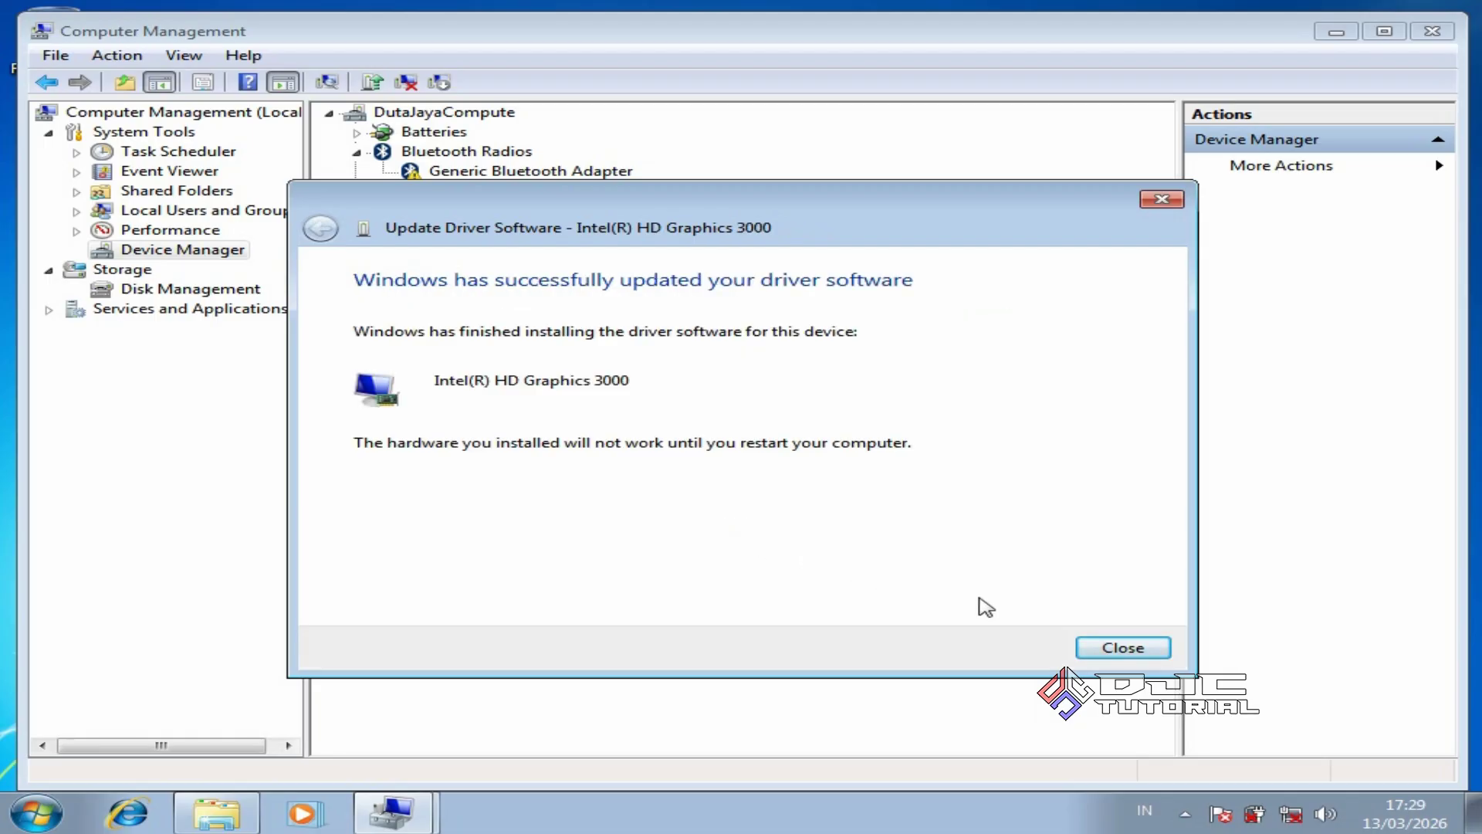
left_click(1088, 653)
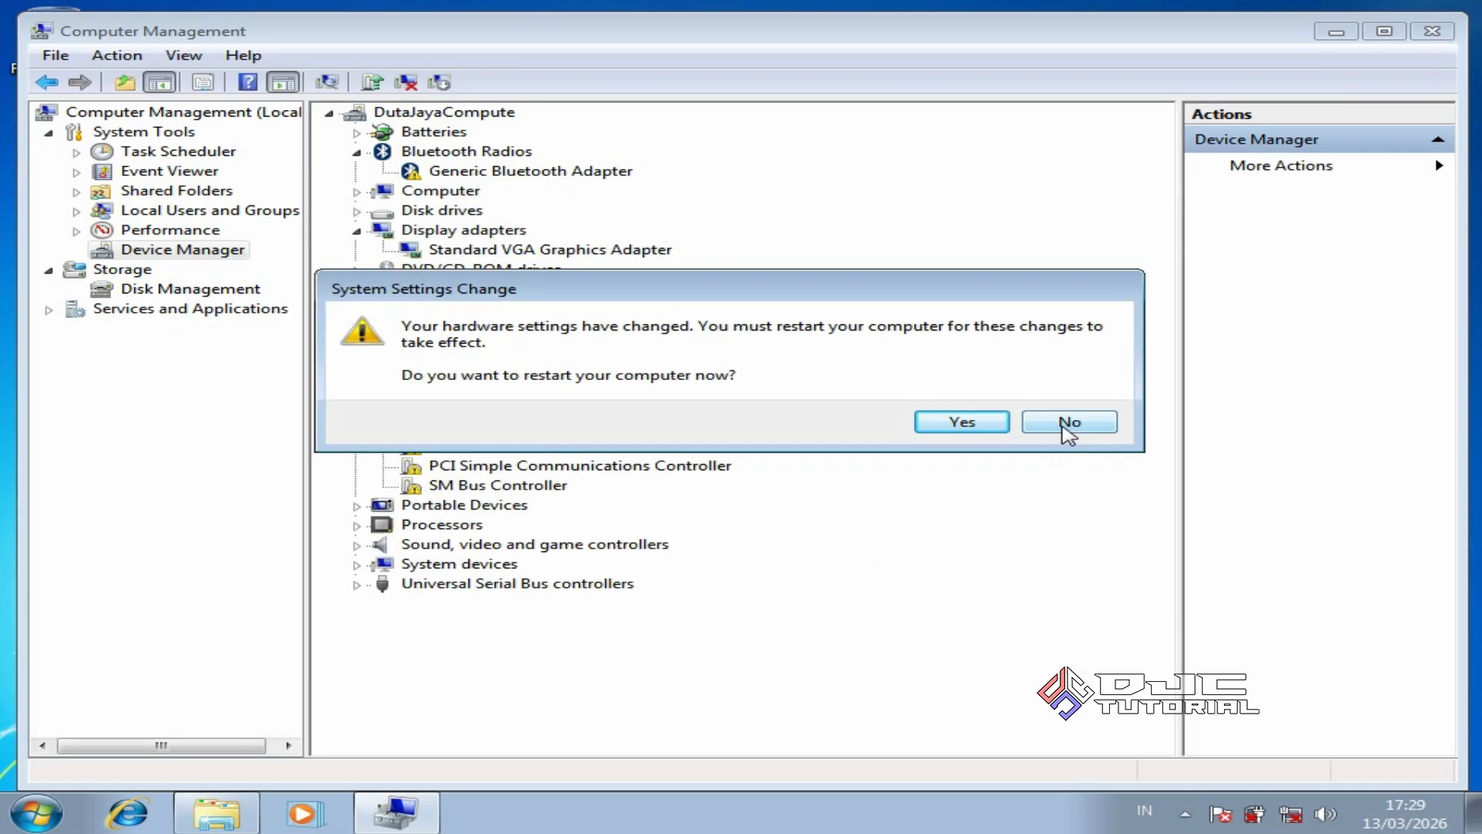
left_click(1065, 427)
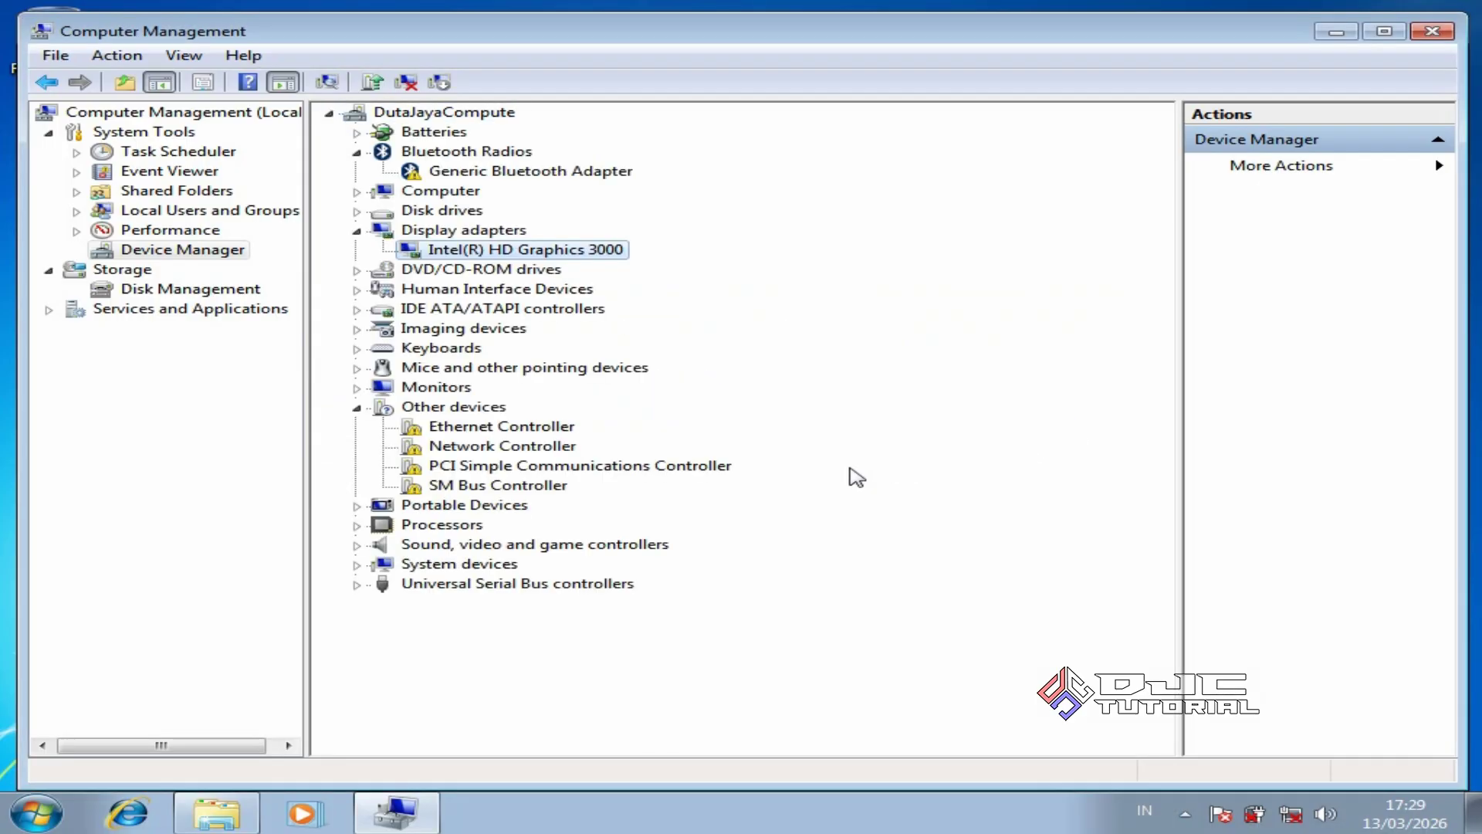
Install the Ethernet Controller driver from D:\BACKUP DRIVER
left_click(556, 428)
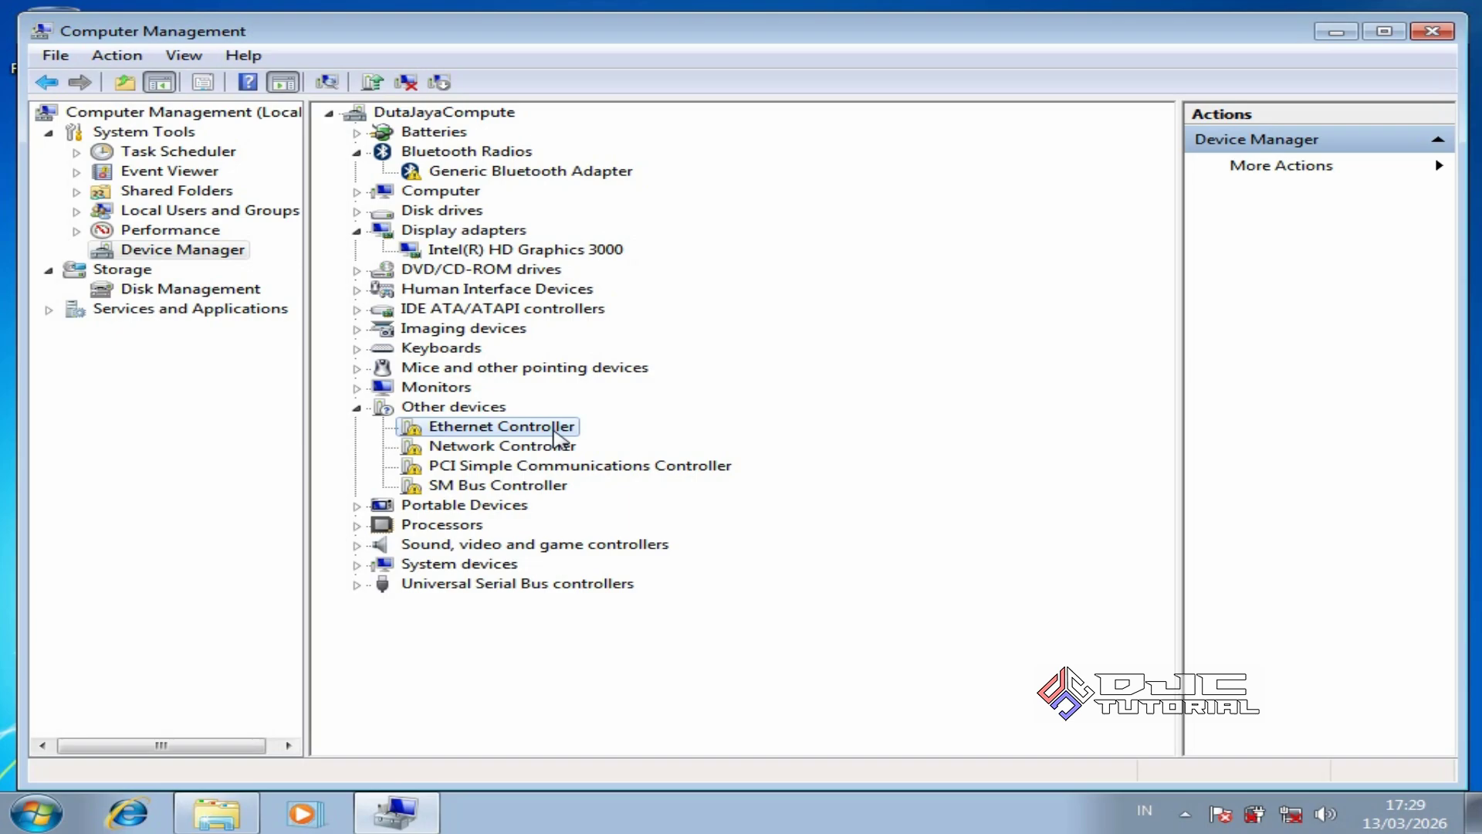
right_click(556, 436)
left_click(618, 446)
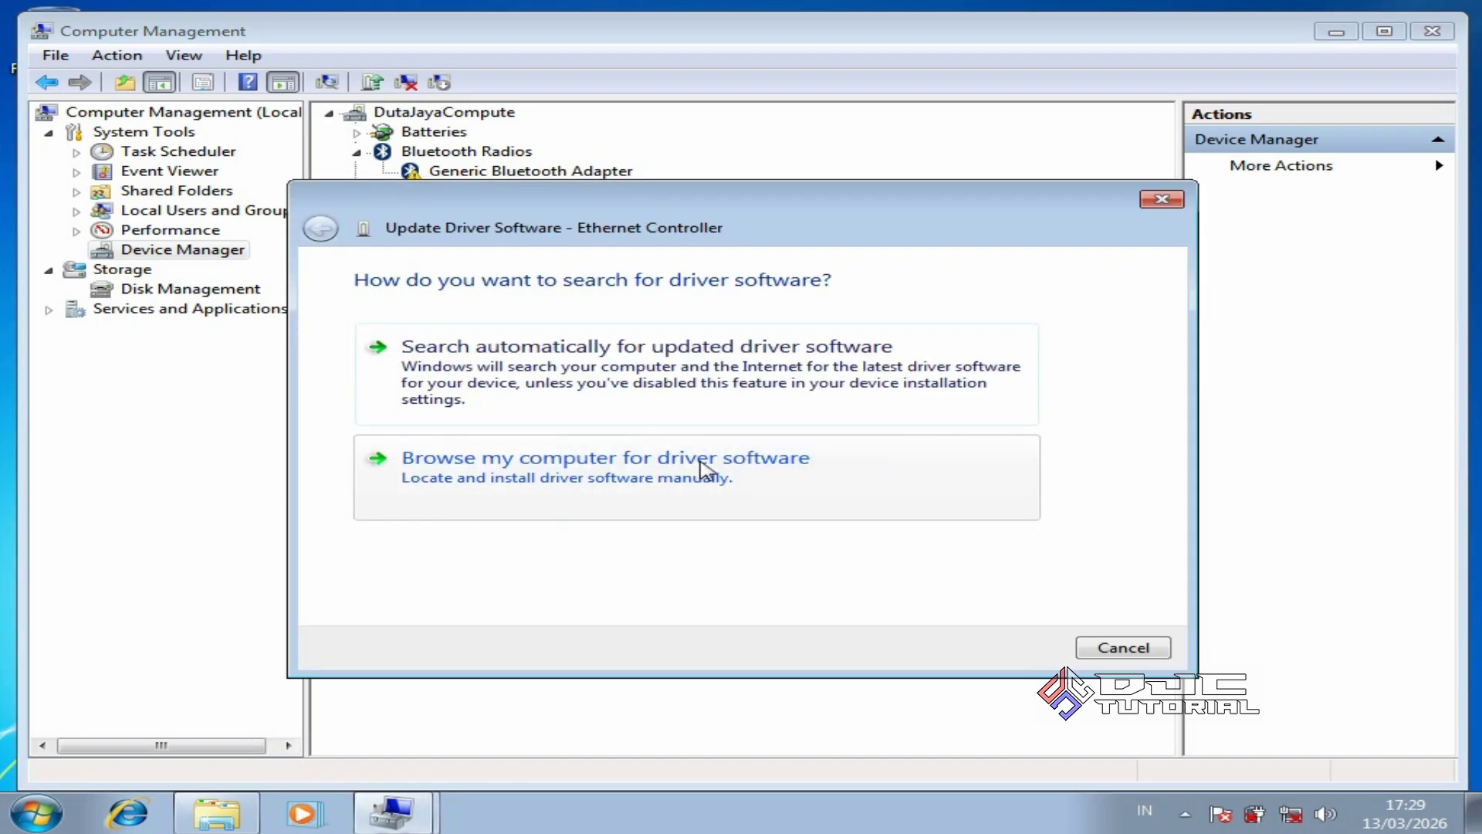
left_click(704, 463)
left_click(984, 648)
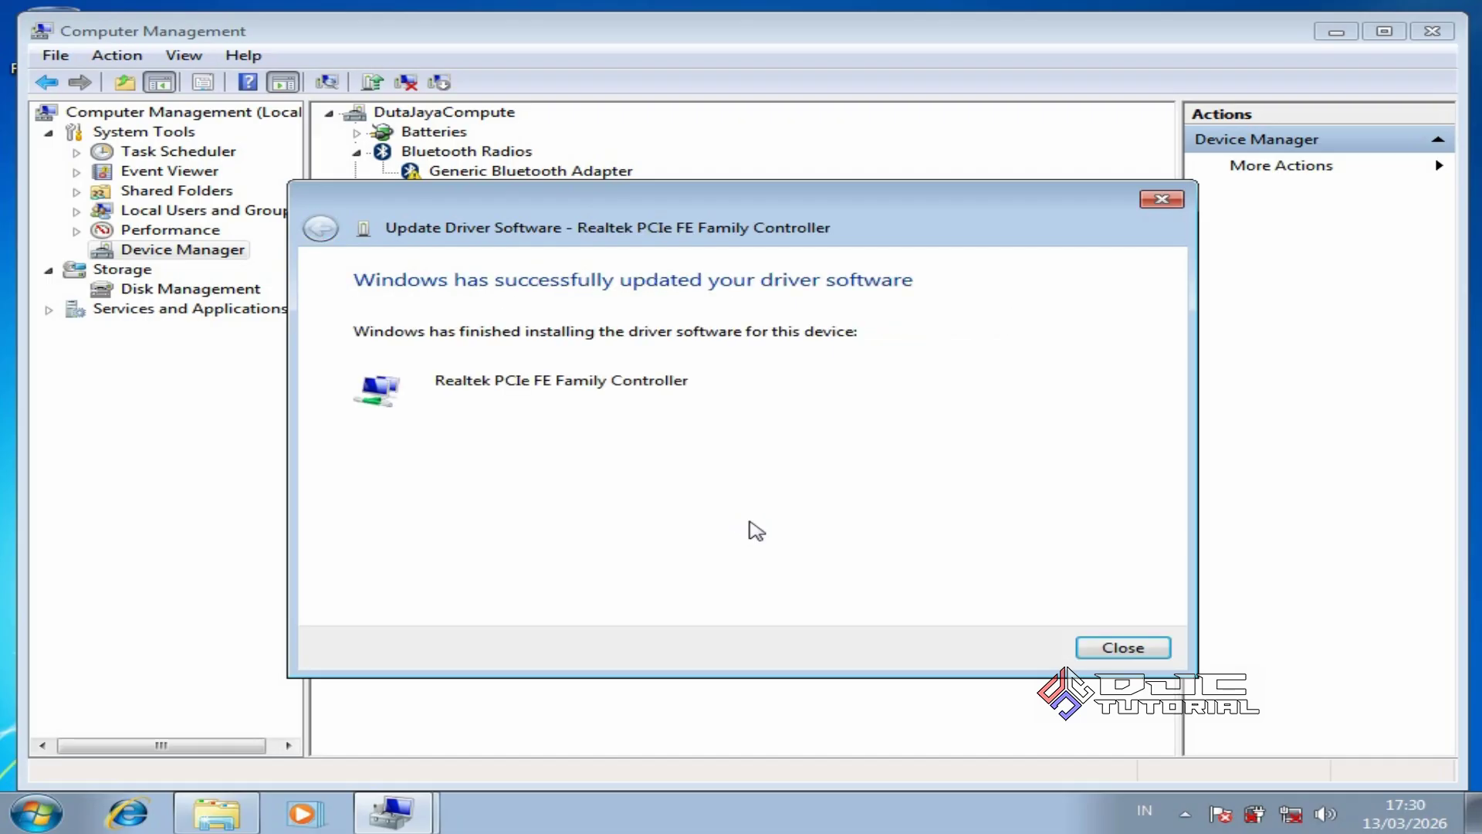
left_click(1090, 645)
Install the Network Controller's wireless driver from D:\BACKUP DRIVER
right_click(535, 467)
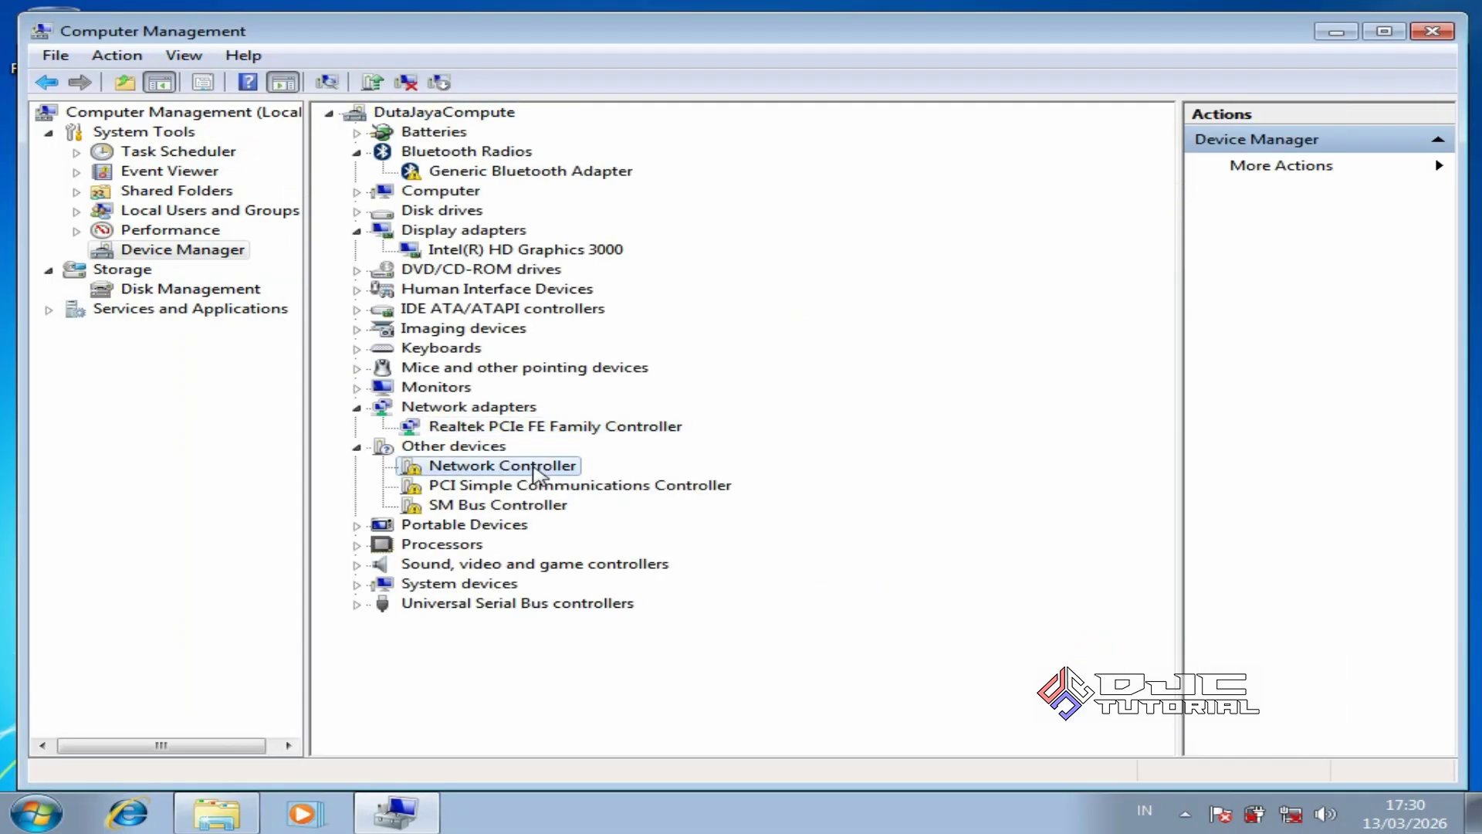
left_click(631, 483)
left_click(629, 495)
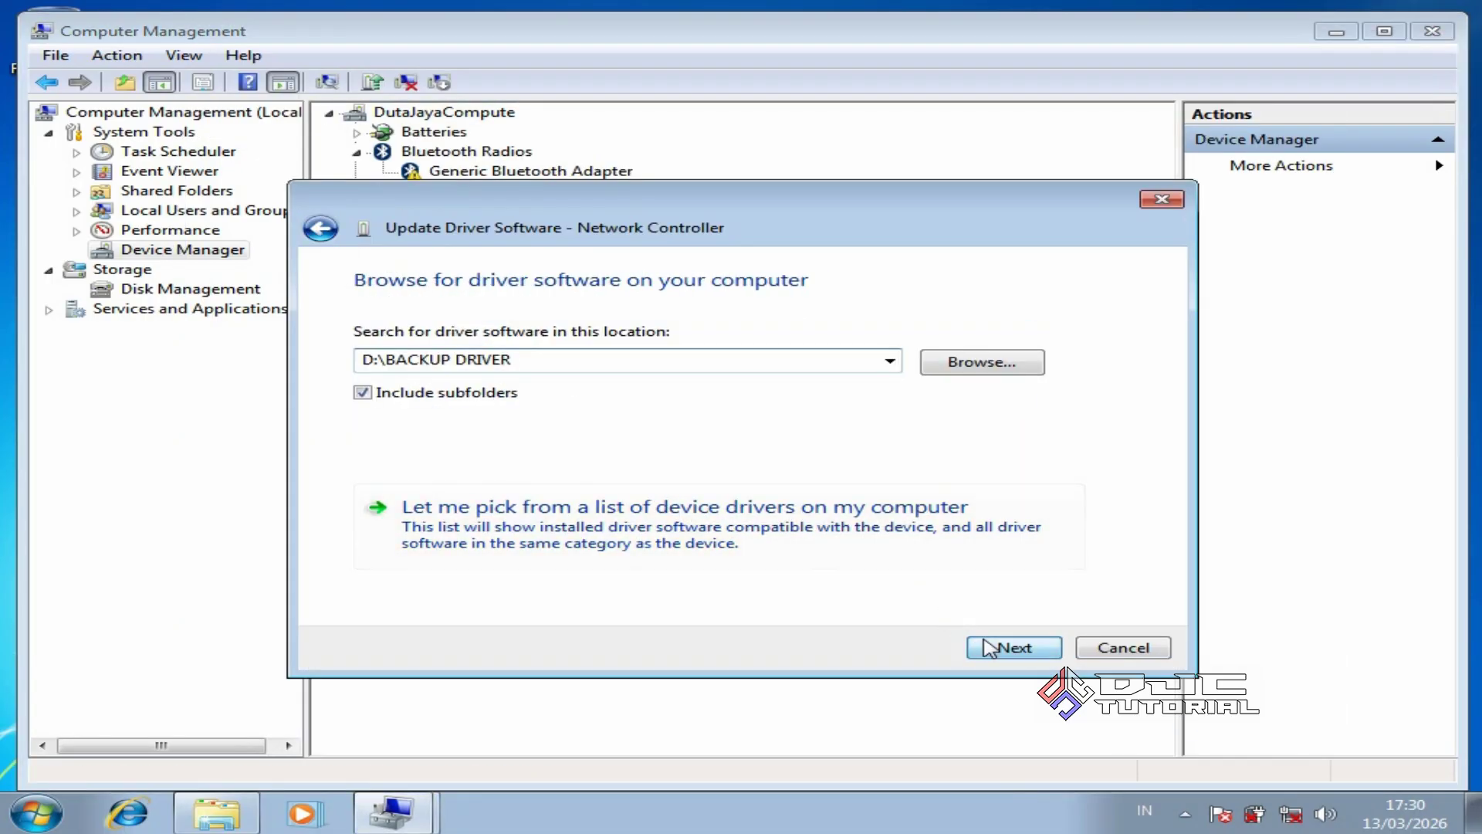
left_click(1012, 646)
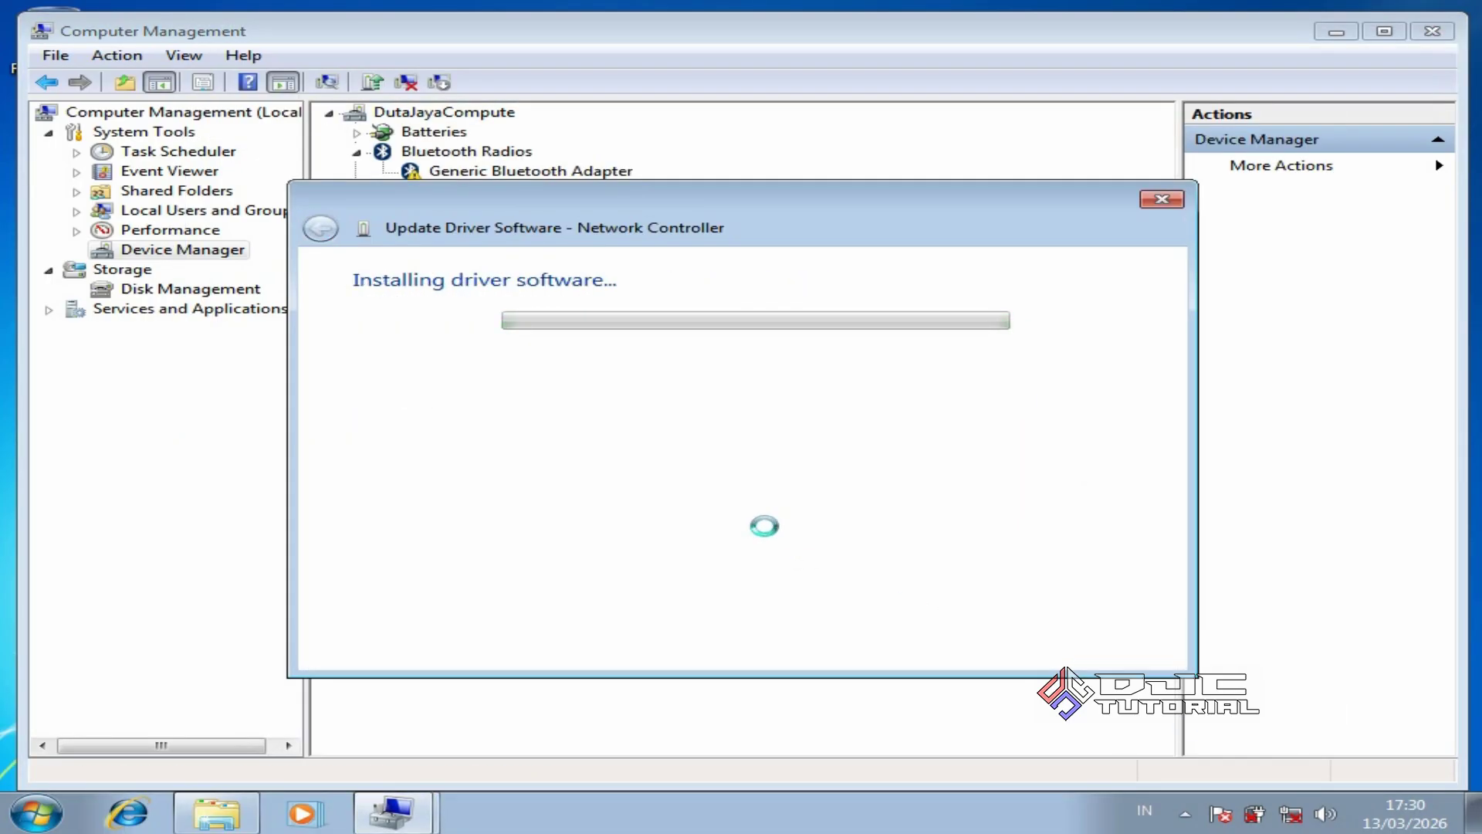
left_click(1120, 650)
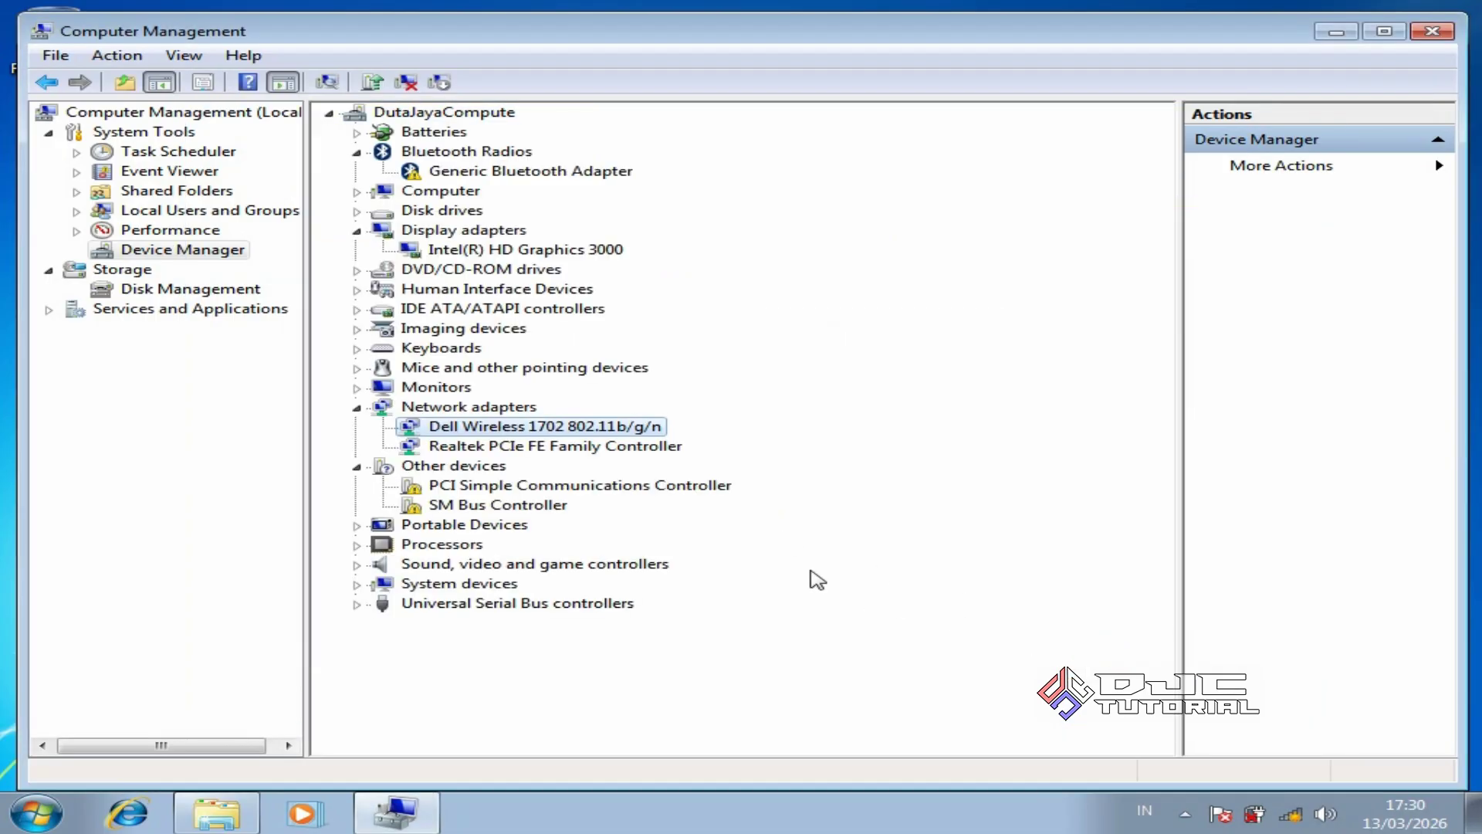
Install the PCI Simple Communications Controller driver from D:\BACKUP DRIVER, postponing the restart
right_click(623, 491)
left_click(679, 499)
left_click(714, 505)
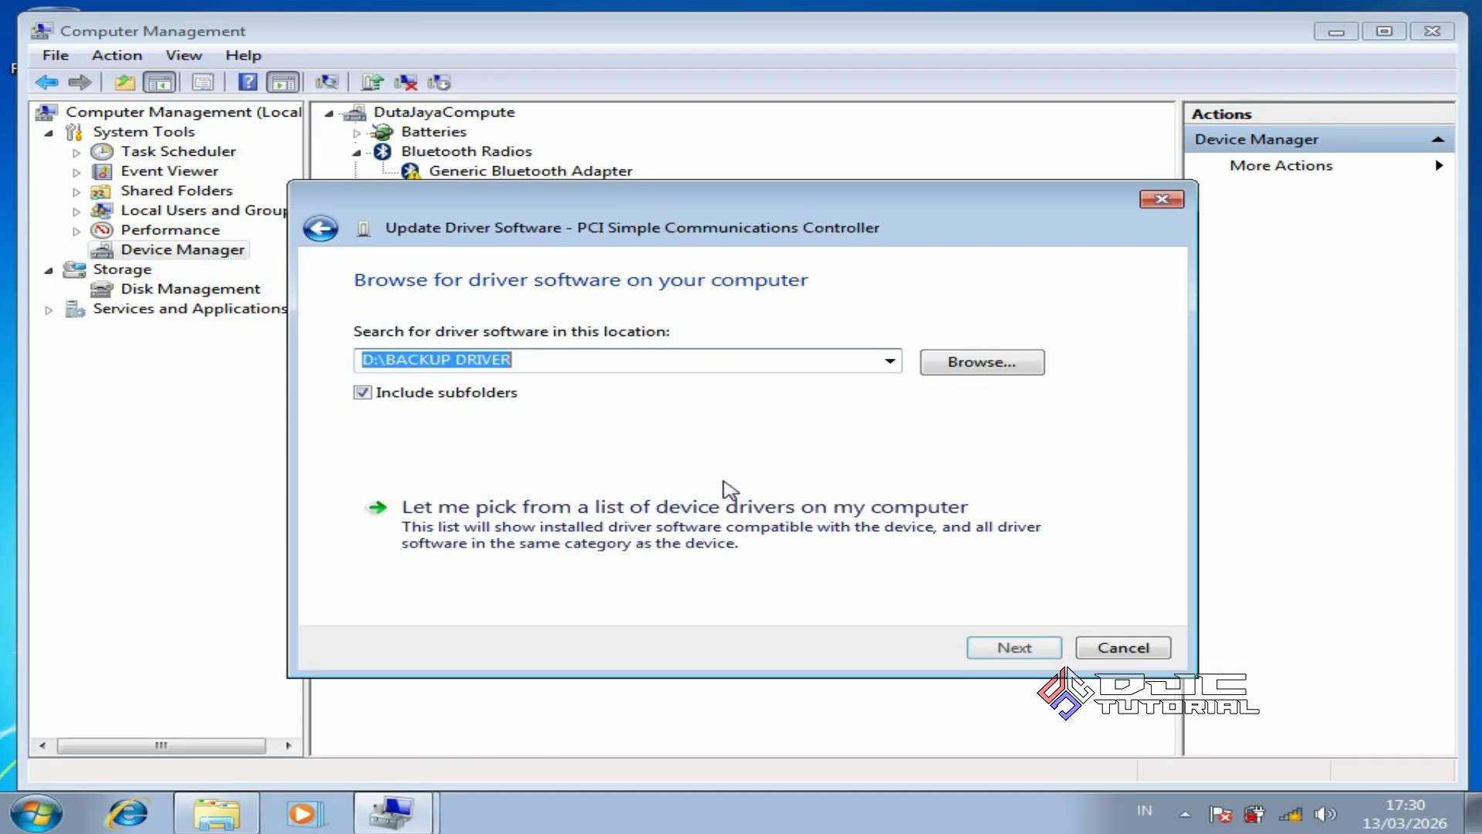
left_click(983, 649)
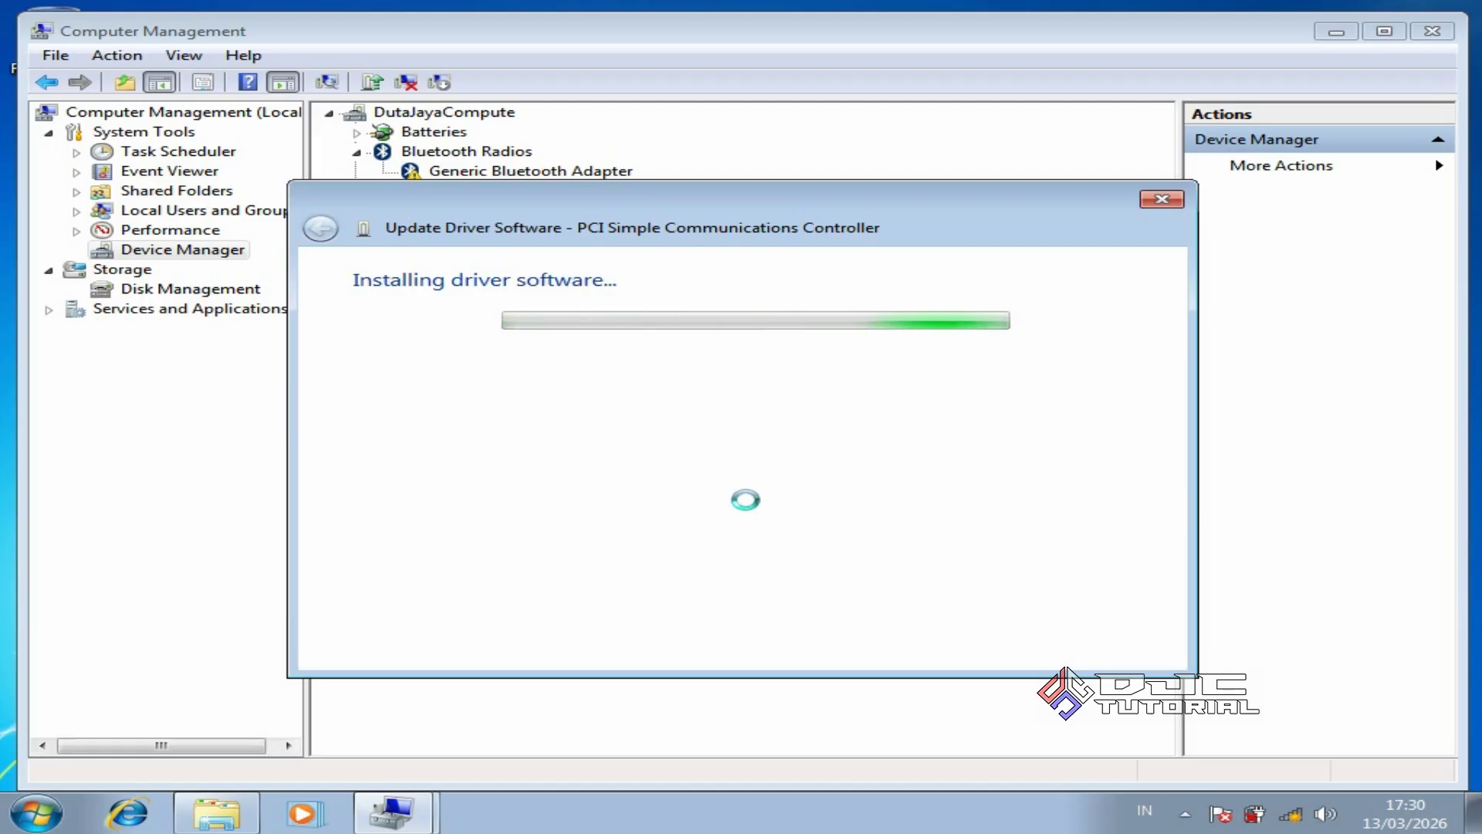
left_click(1122, 645)
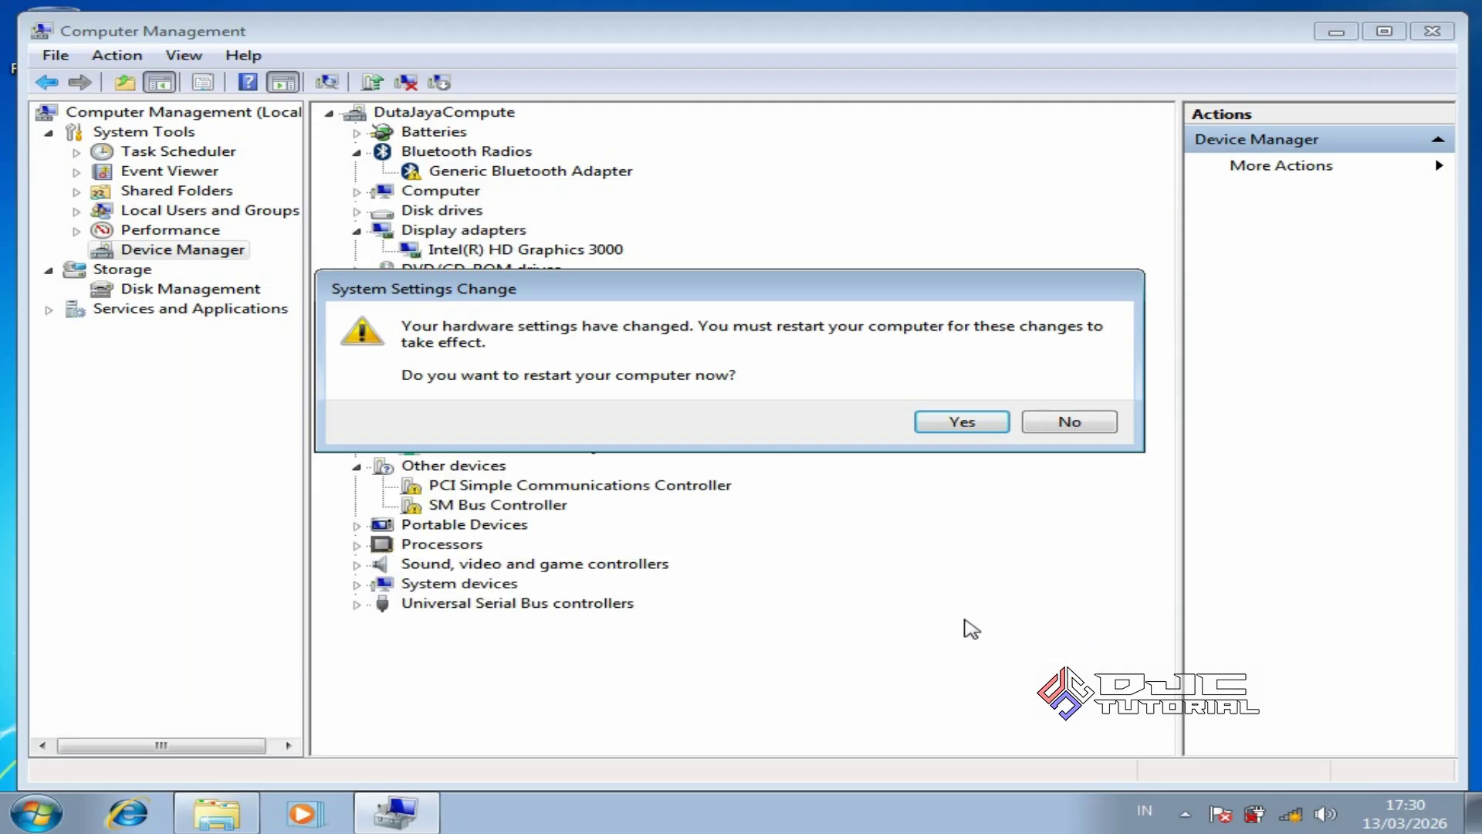
left_click(1069, 422)
Install the Intel(R) 6 Series/C200 SMBus Controller - 1C22 driver for the SM Bus Controller
right_click(537, 428)
left_click(676, 441)
left_click(728, 478)
left_click(1011, 645)
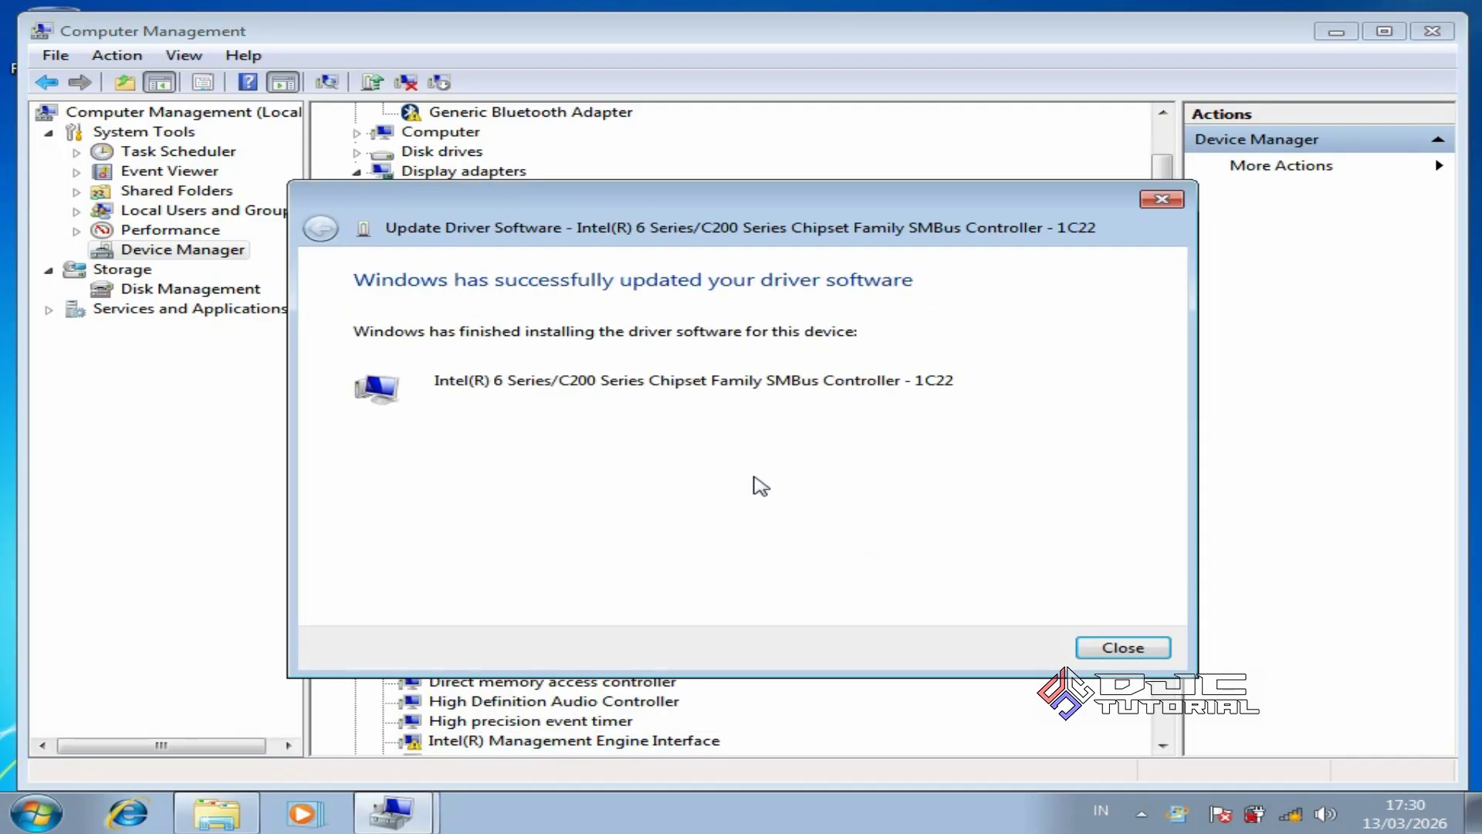
key("Return")
left_click(357, 506)
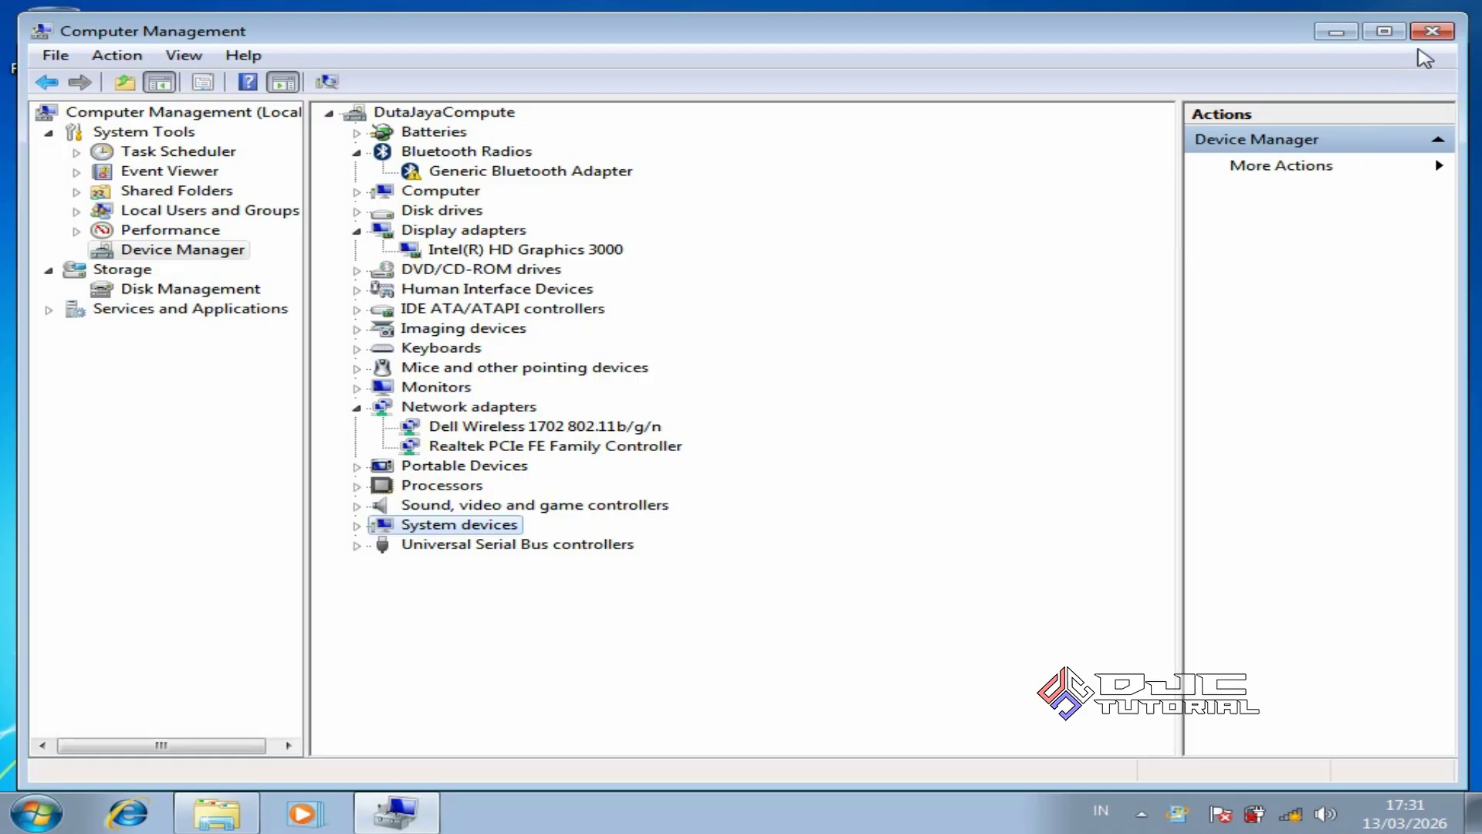
Close Computer Management and the DATA (D:) window, then restart Windows
left_click(1433, 33)
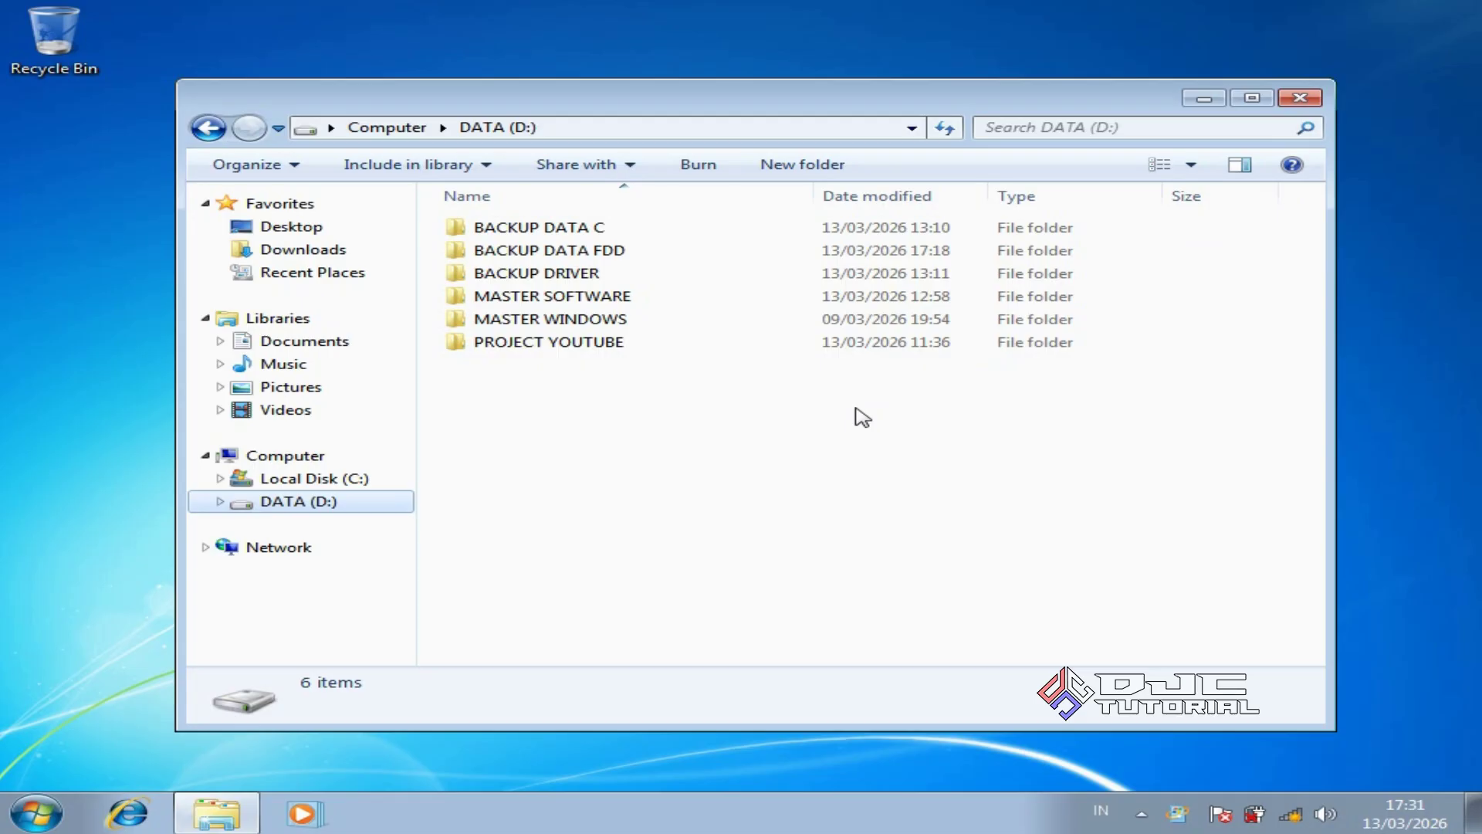
left_click(1297, 98)
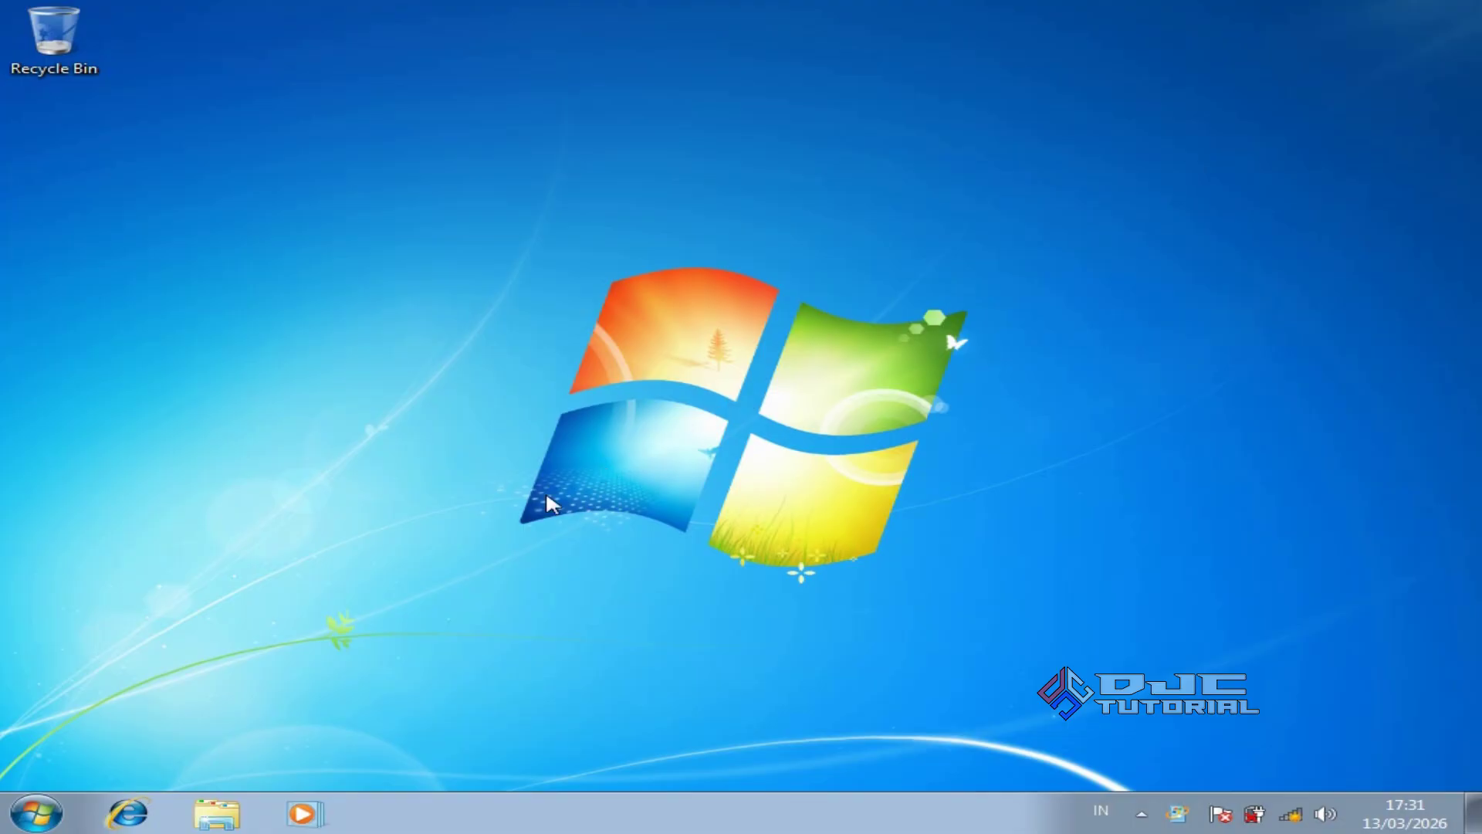
left_click(41, 814)
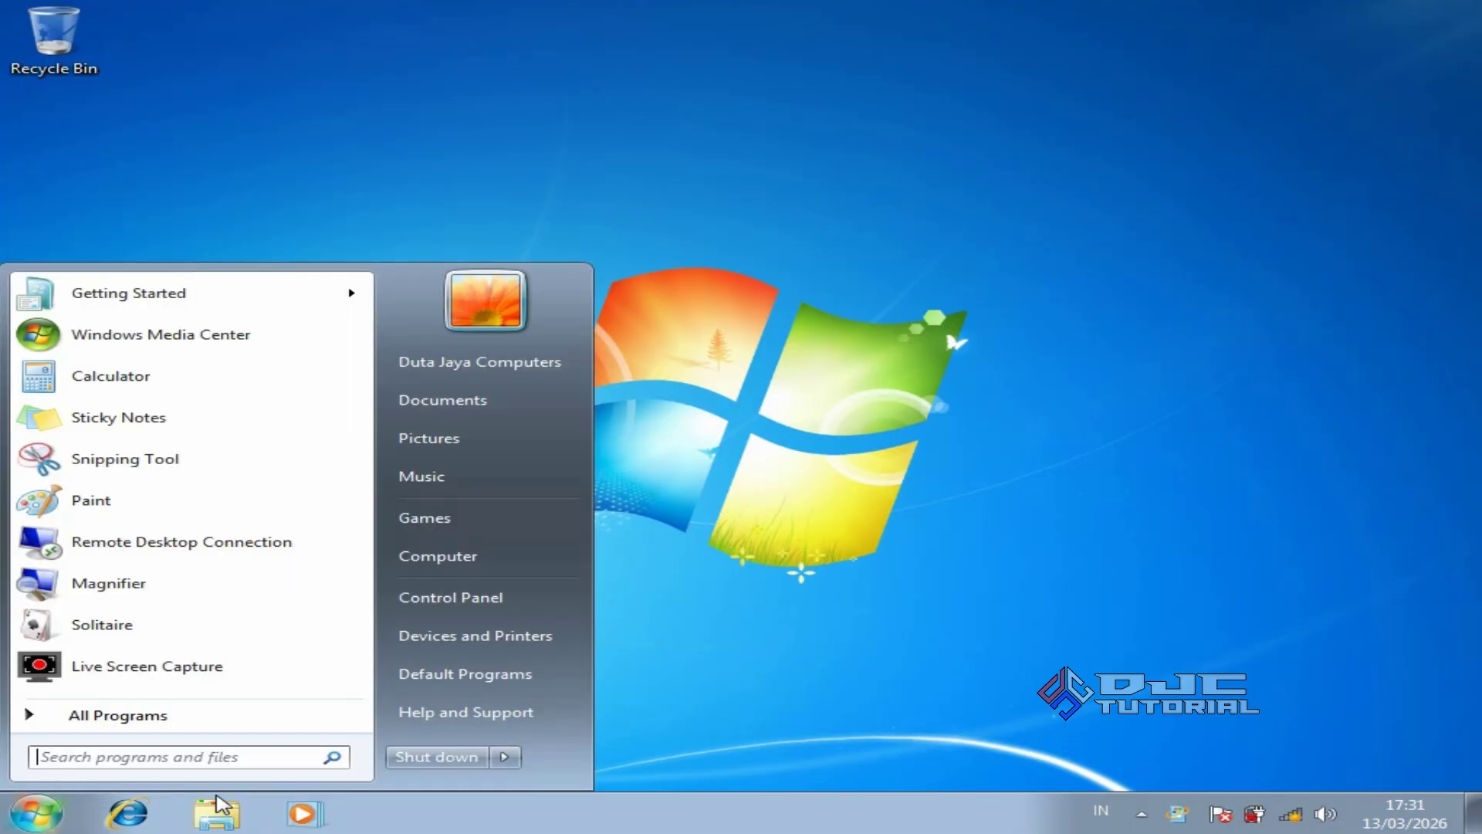
left_click(503, 757)
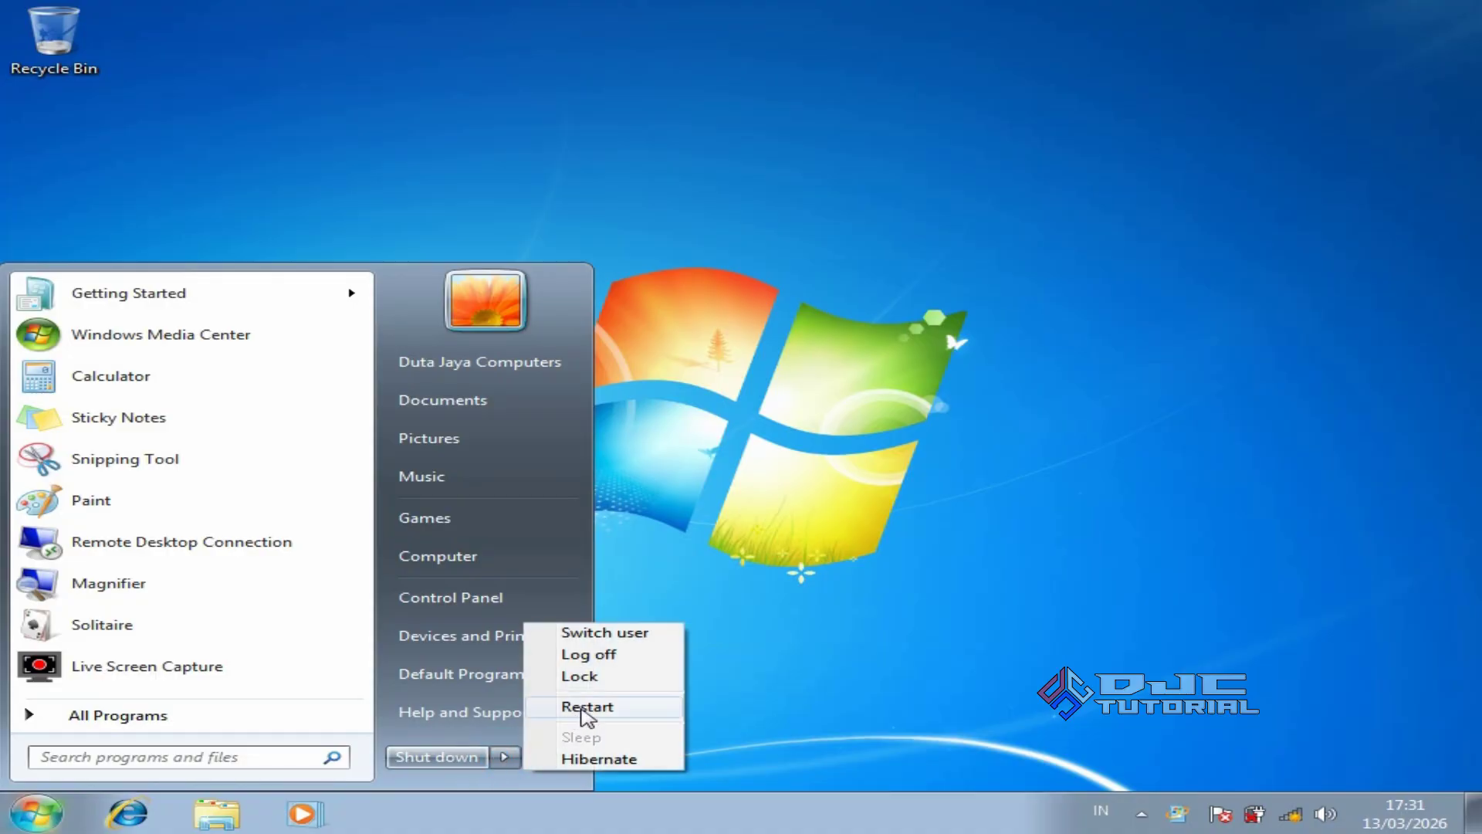
left_click(583, 710)
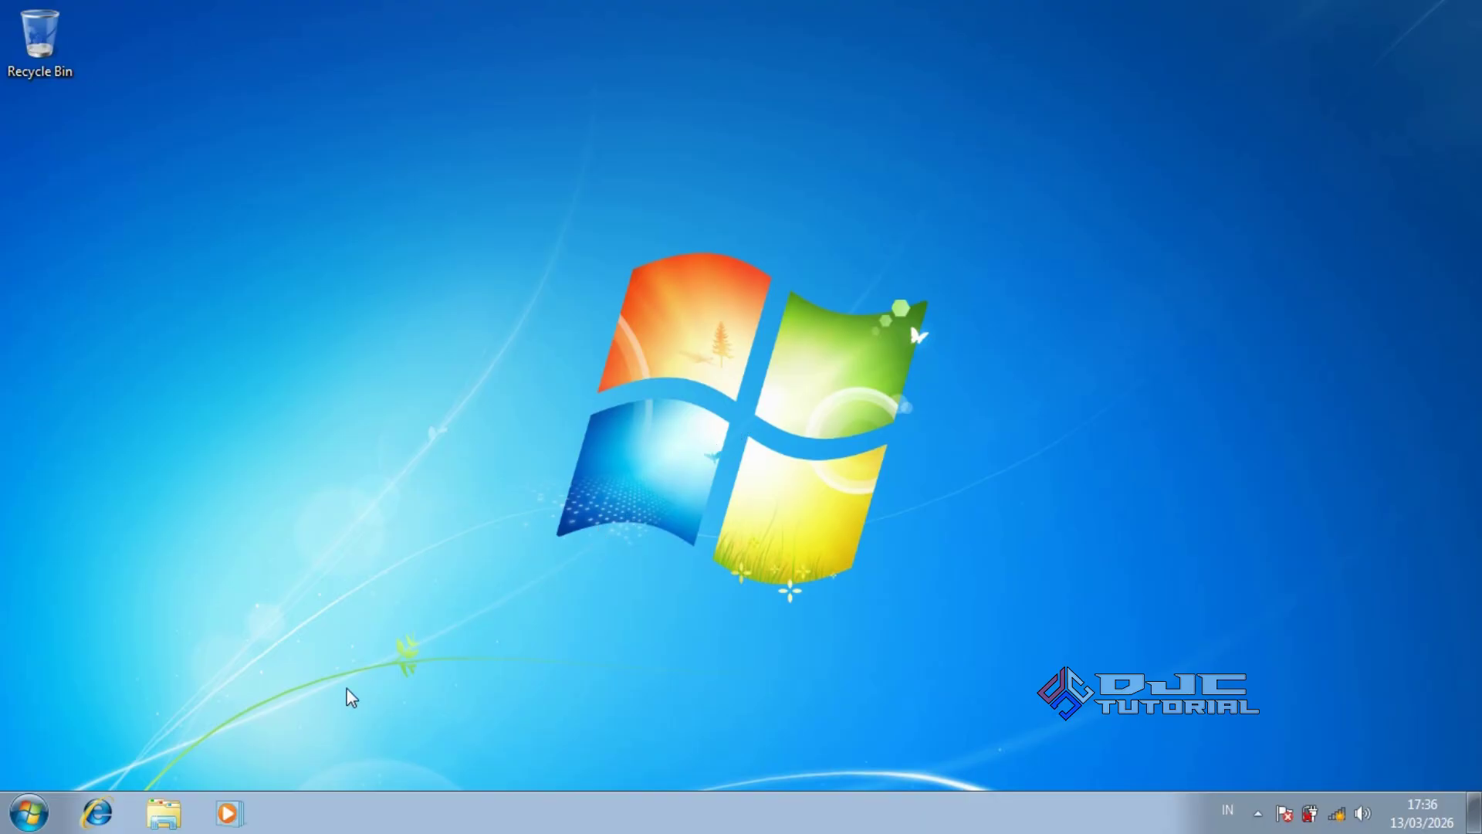
Check in Computer Management's Device Manager that every device has a driver installed
left_click(176, 811)
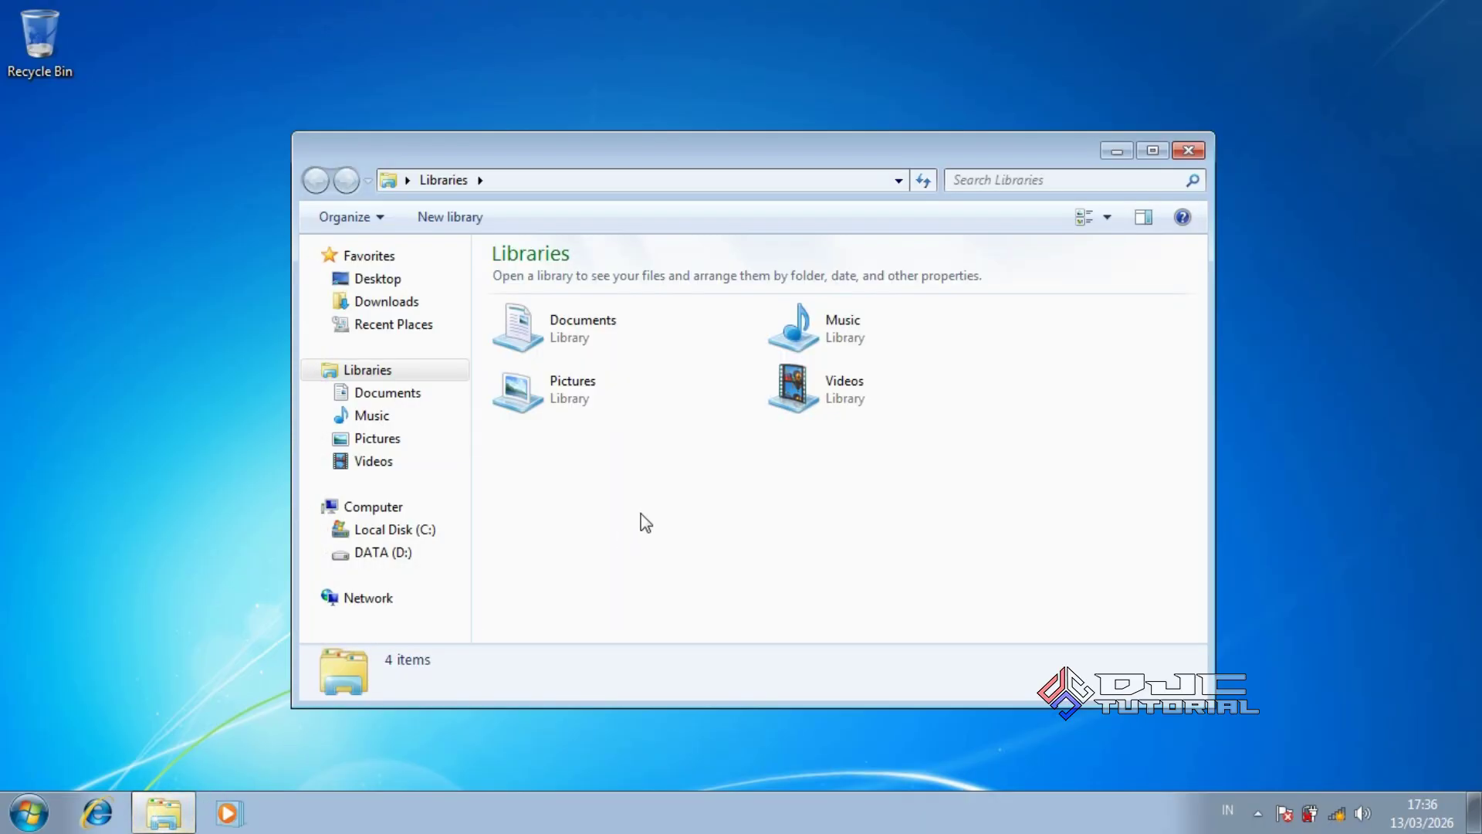
right_click(450, 508)
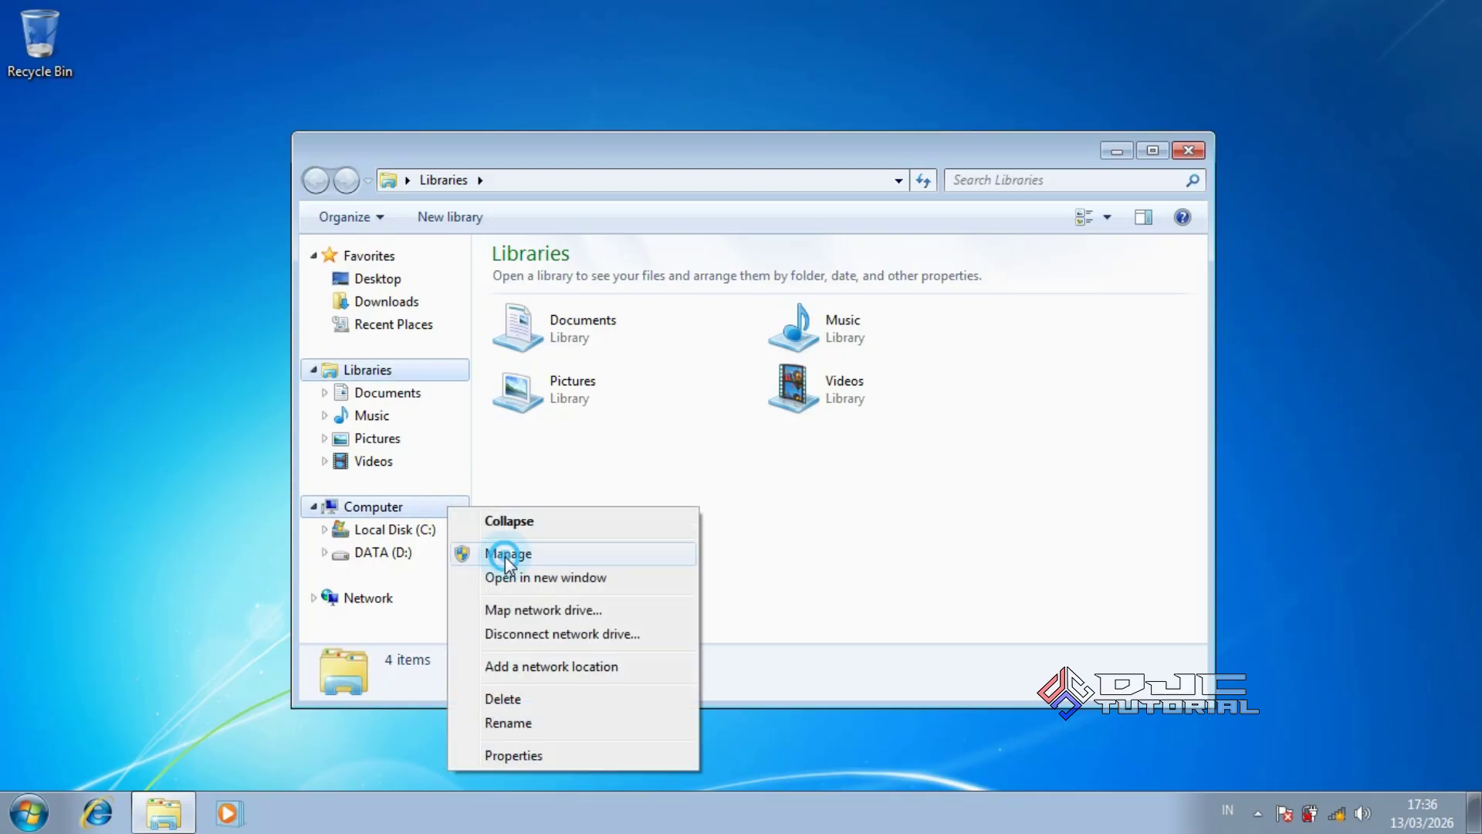
left_click(503, 553)
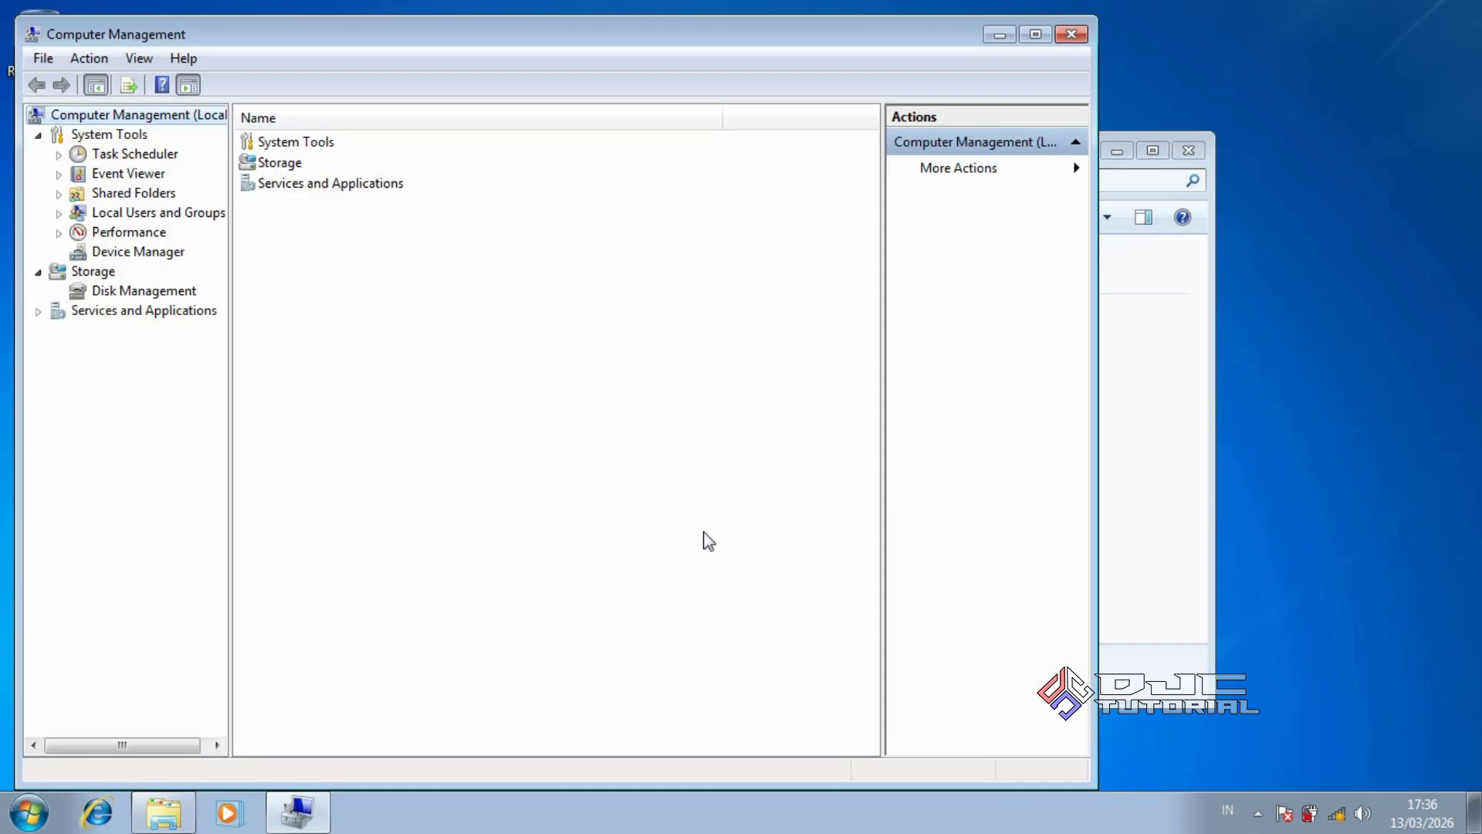
left_click(176, 253)
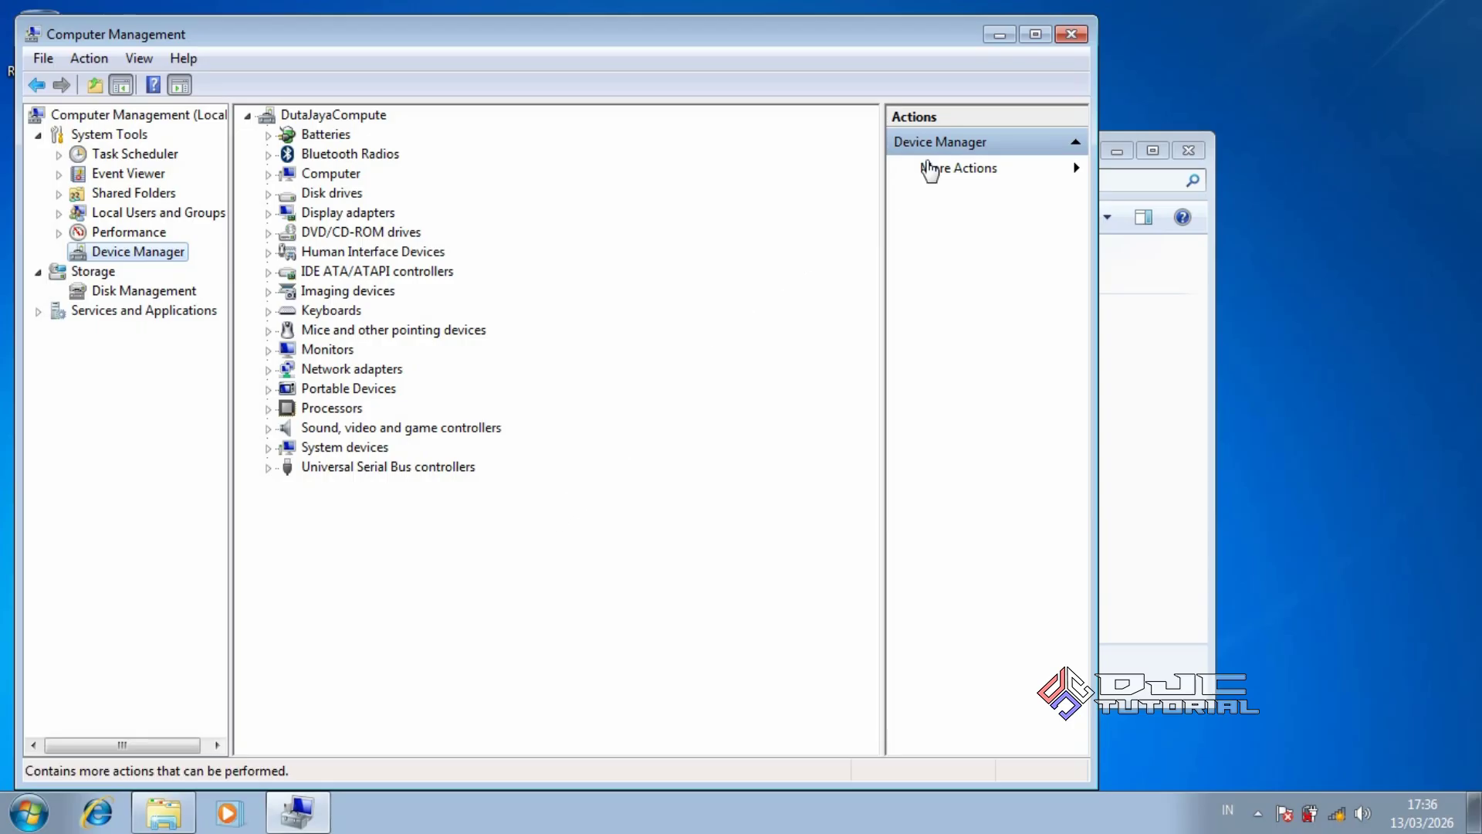
left_click(1069, 35)
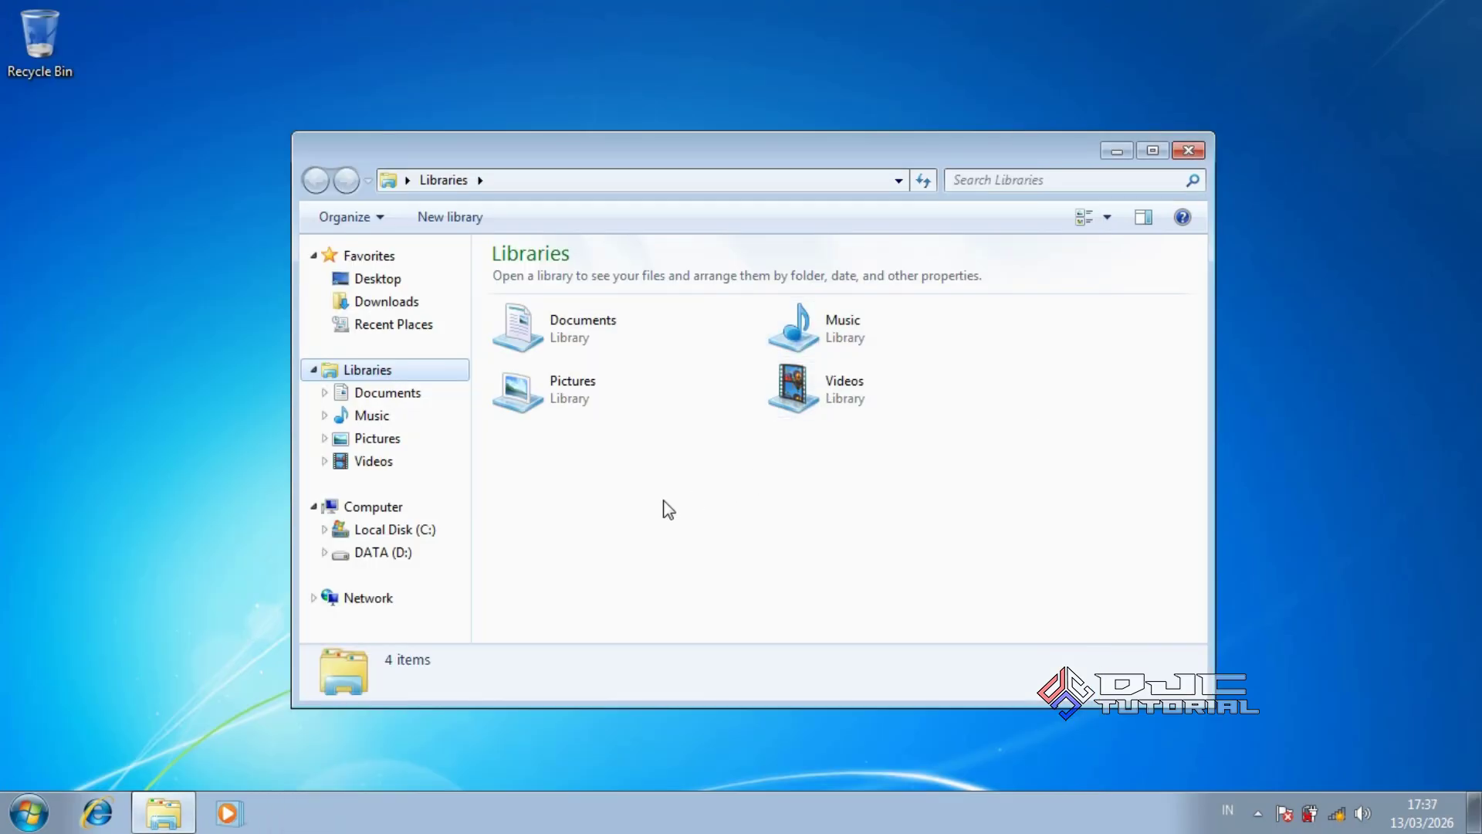
Show the folders on DATA (D:), including BACKUP DRIVER, in Explorer
left_click(415, 554)
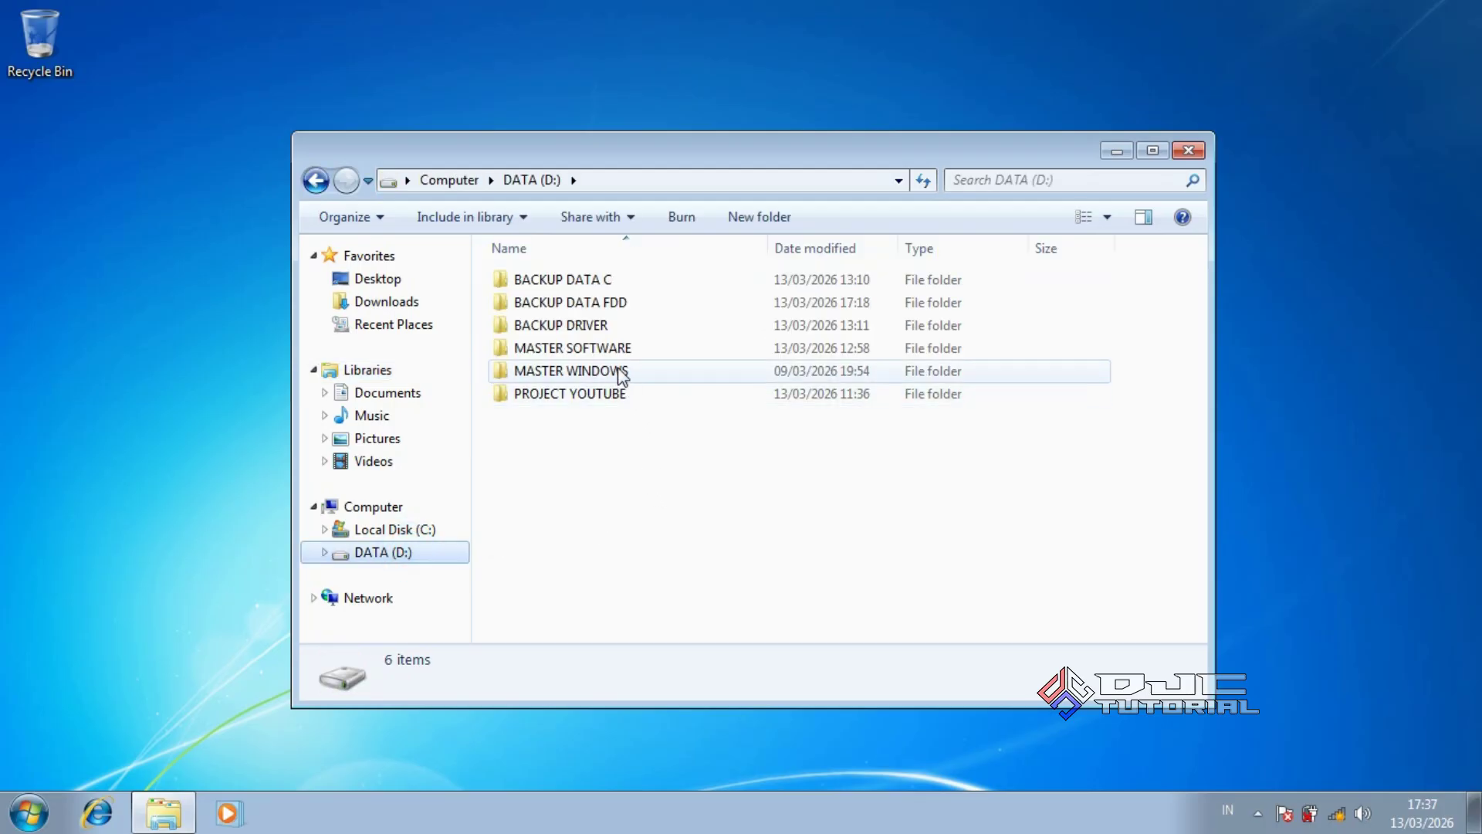
left_click(602, 326)
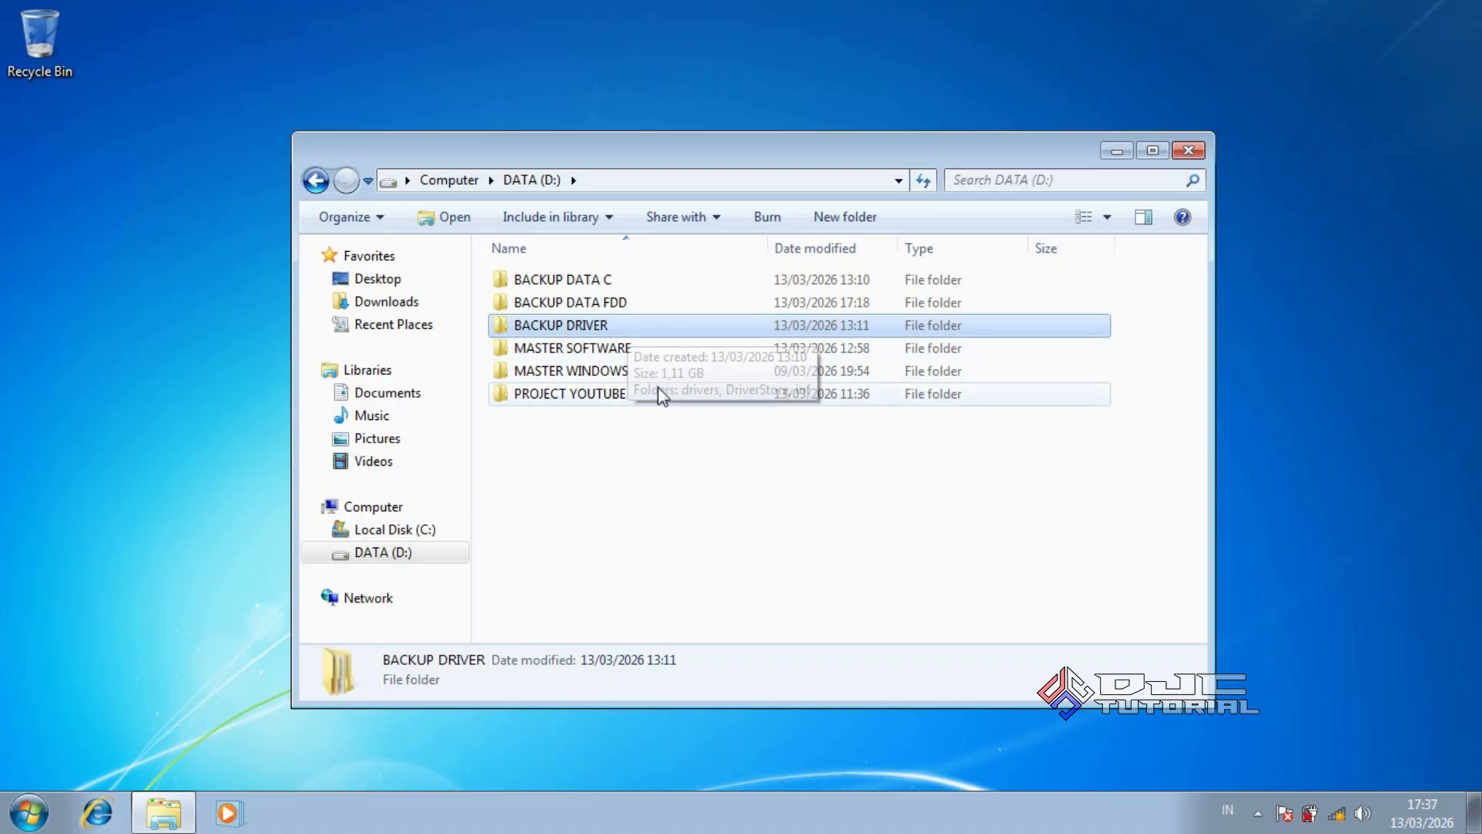
left_click(705, 500)
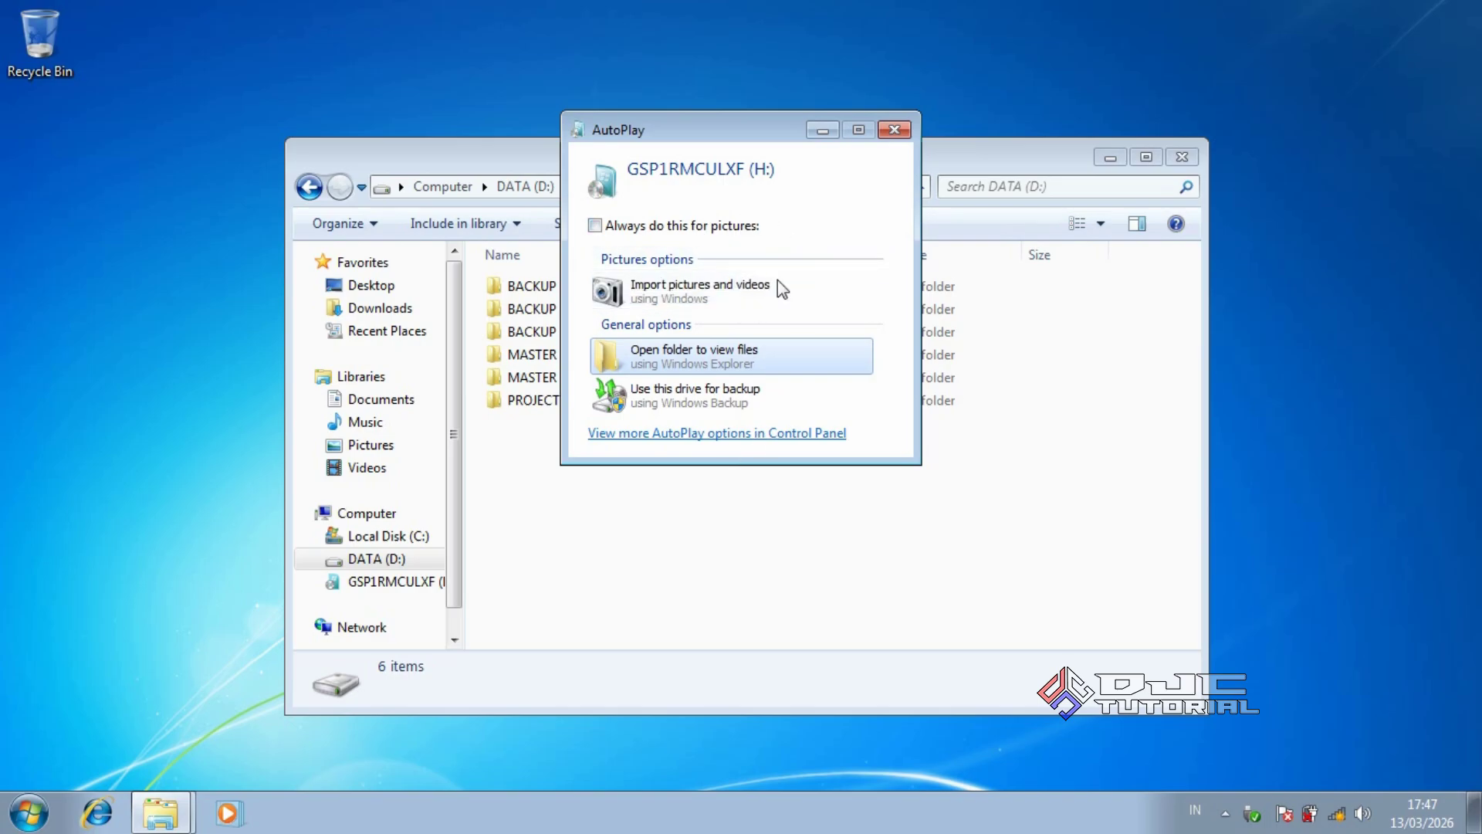
Dismiss AutoPlay and bring up the Format dialog for the GSP1RMCULXF (H:) drive
left_click(894, 130)
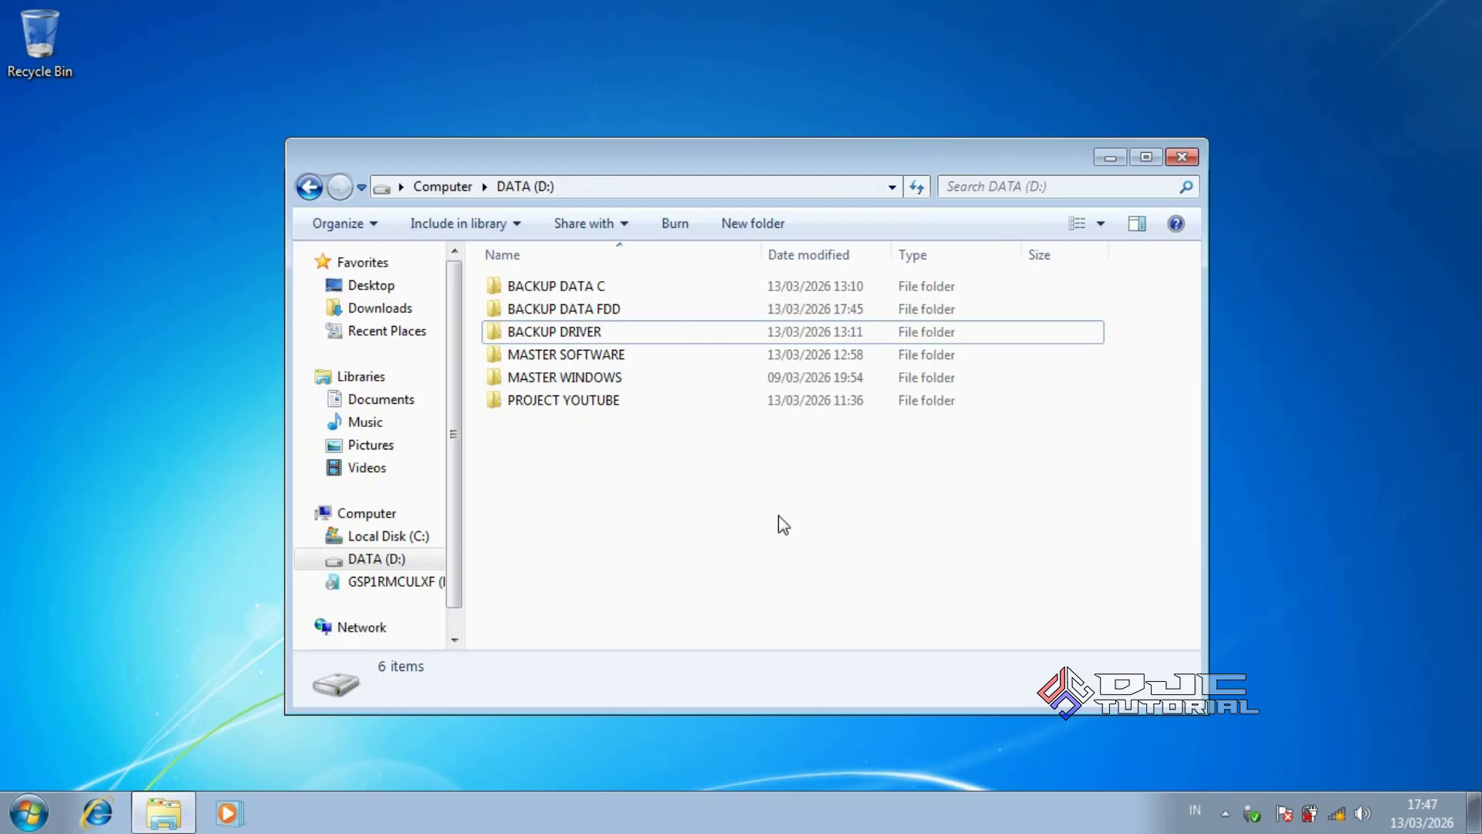
left_click(426, 587)
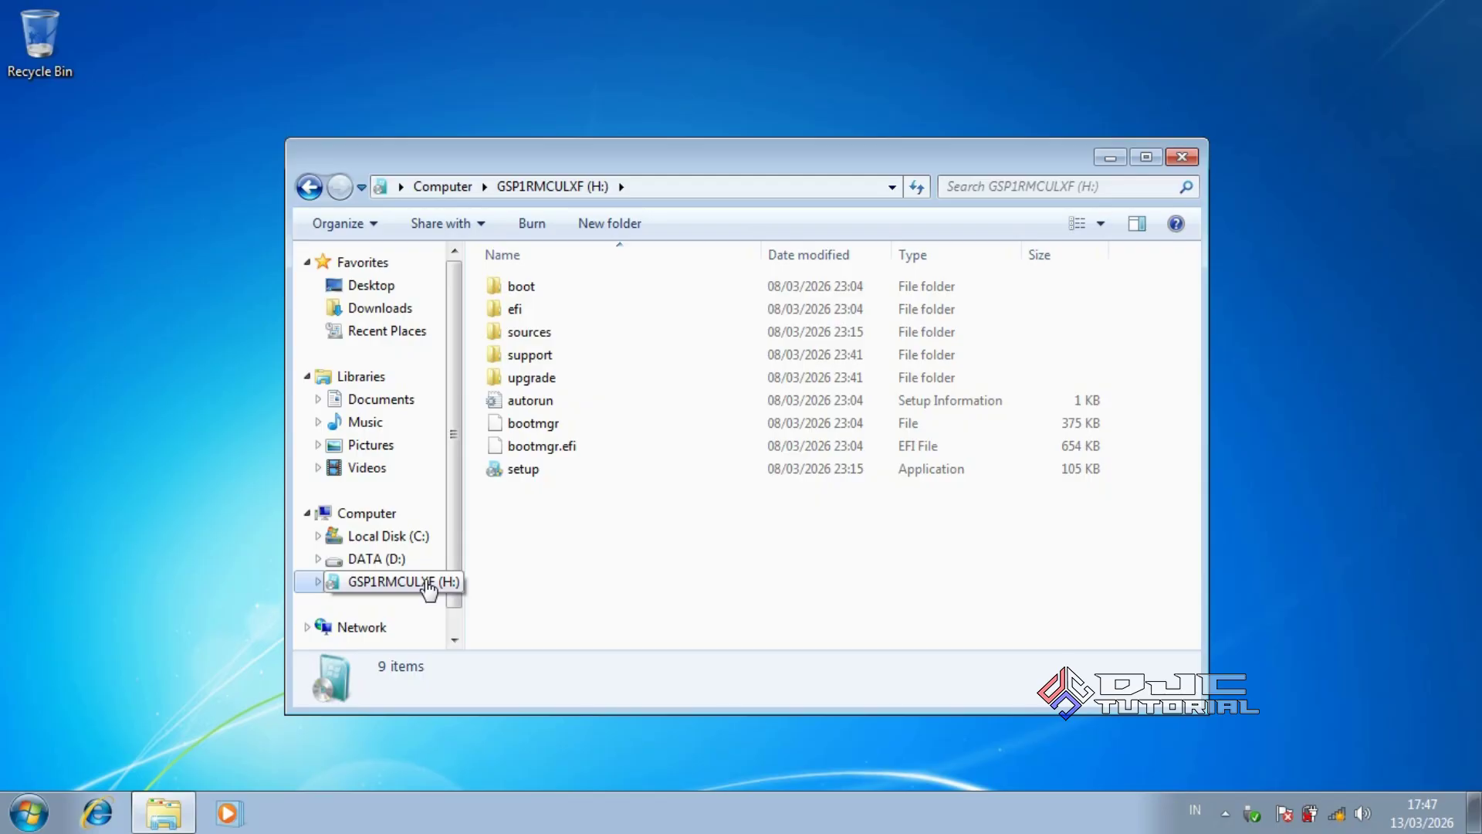
right_click(429, 589)
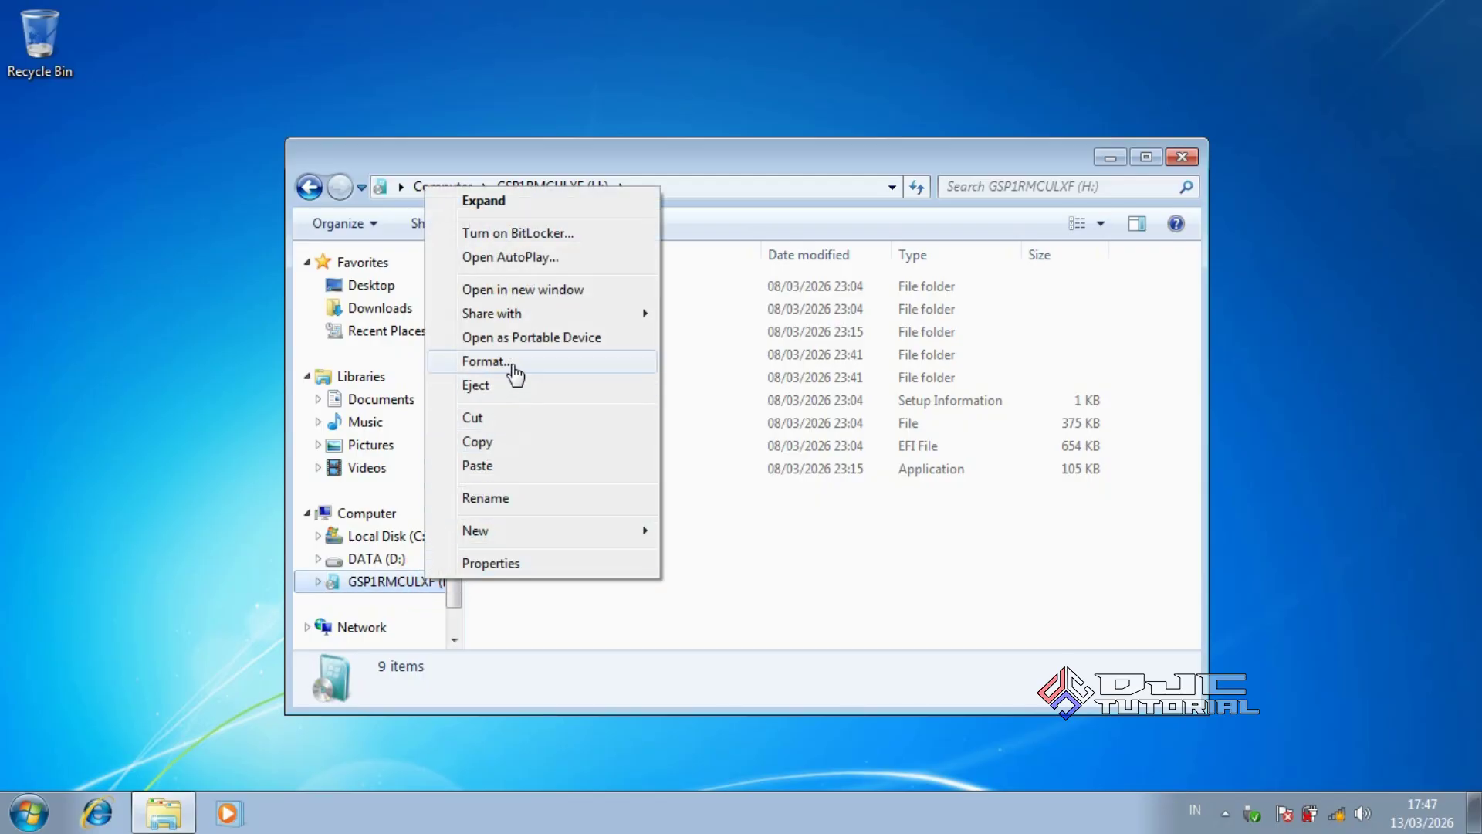
left_click(514, 367)
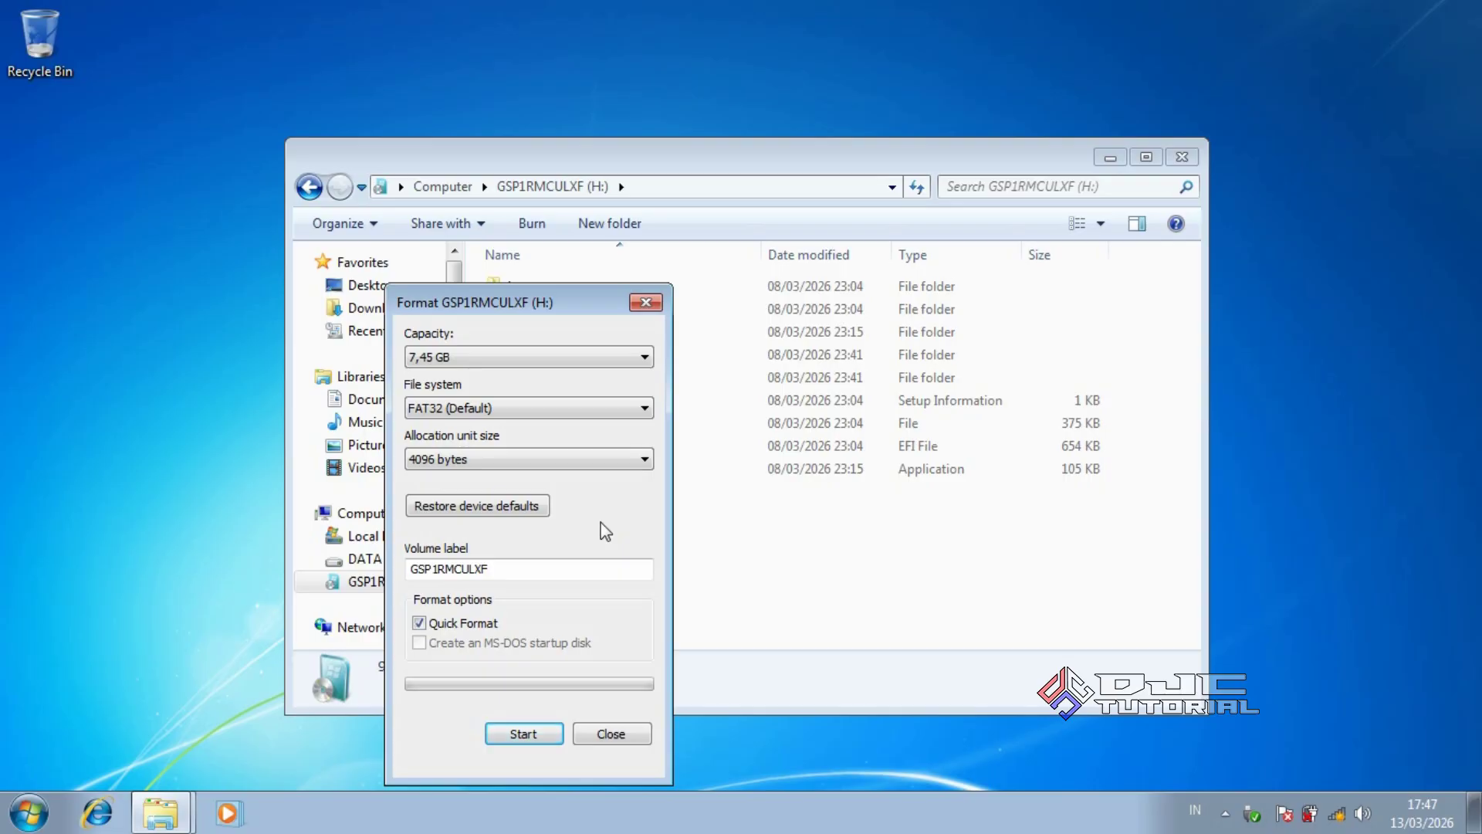
Choose NTFS as the file system and set the volume label to FDD
left_click(511, 409)
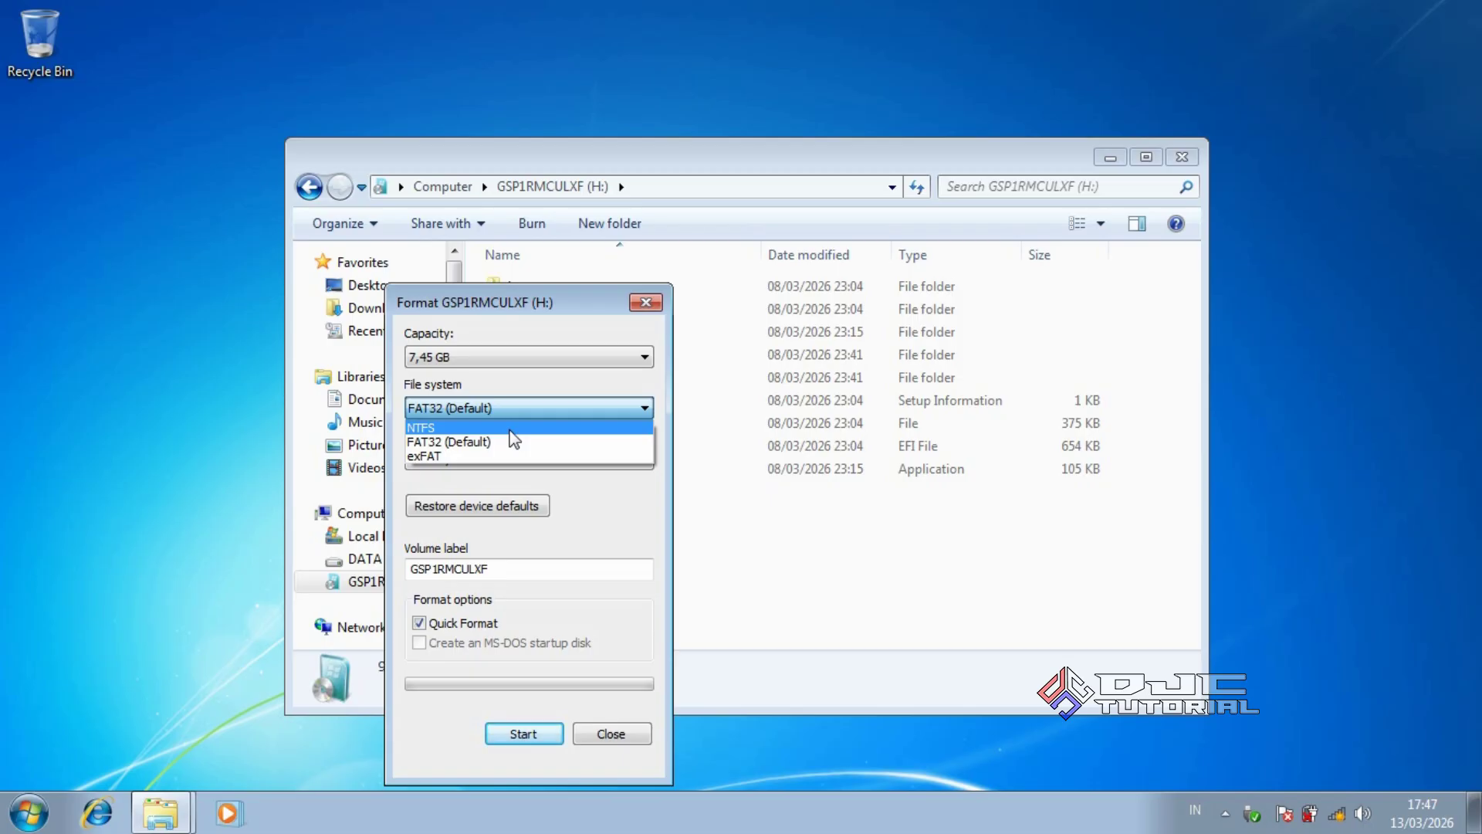
left_click(510, 429)
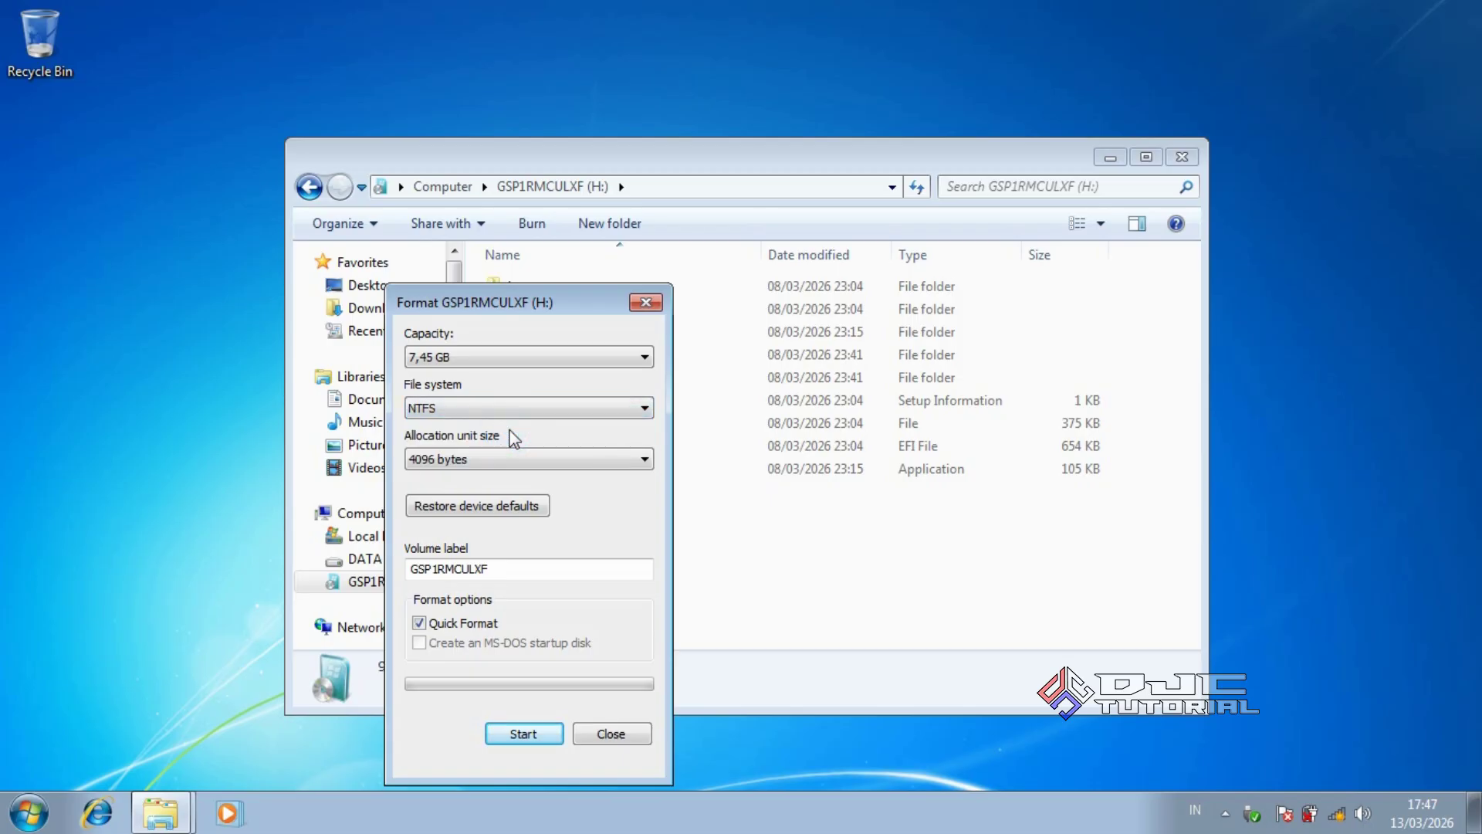
left_click_drag(592, 569, 409, 570)
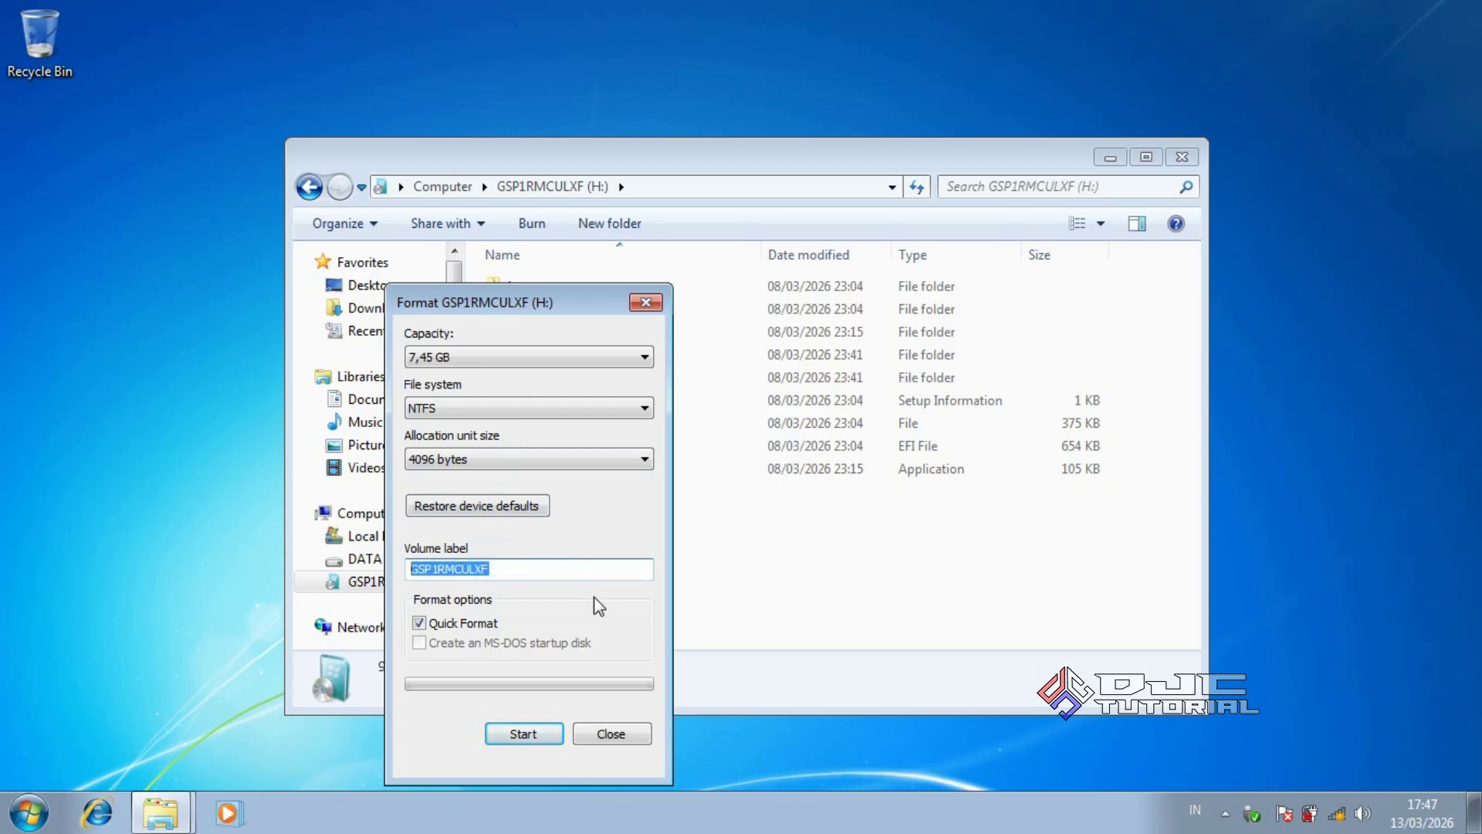
type("FDD")
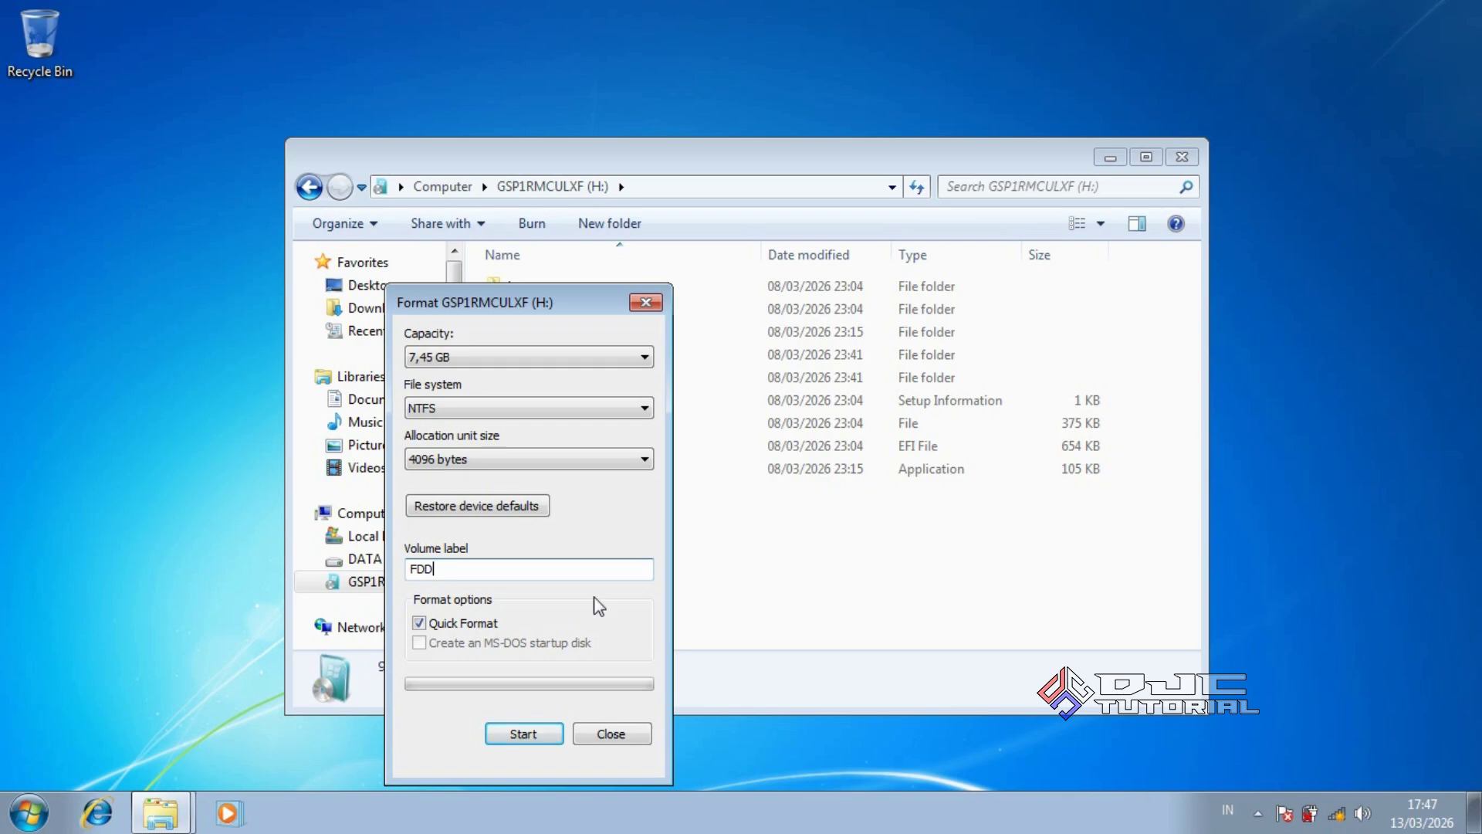
Run the quick format, accepting the data-erase warning, then close the Format dialog
left_click(537, 737)
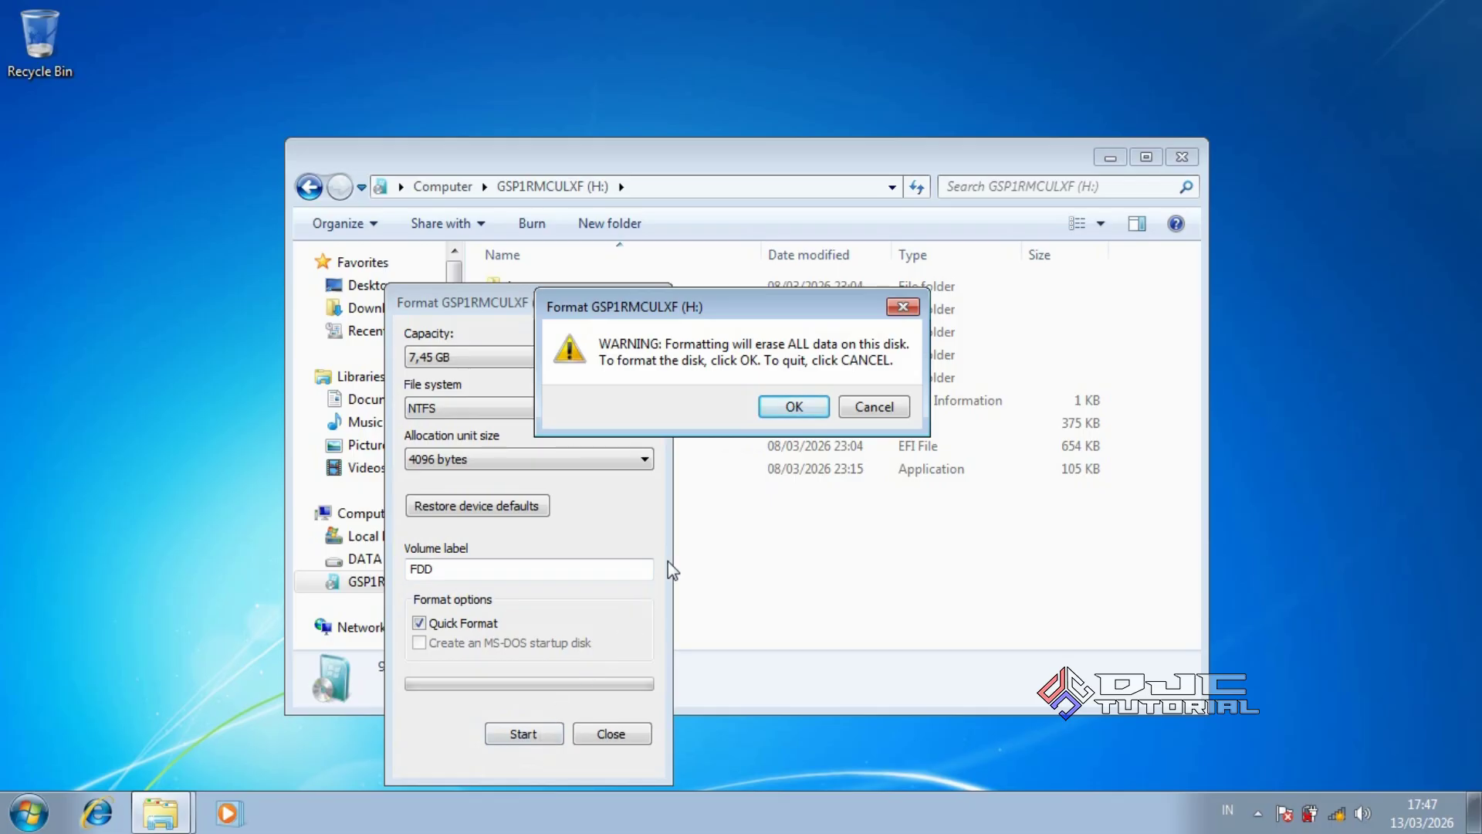
left_click(774, 407)
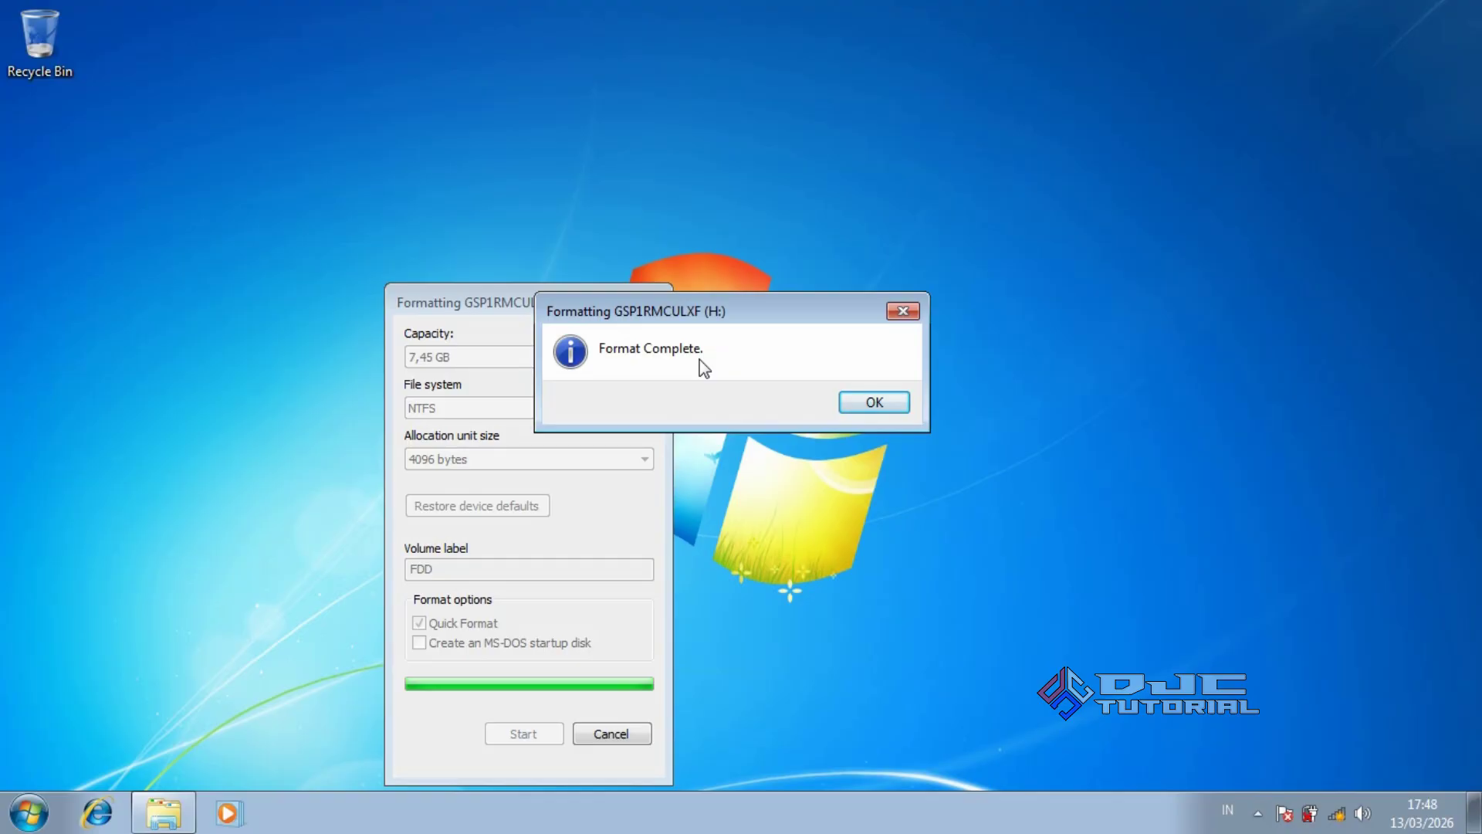
left_click(846, 402)
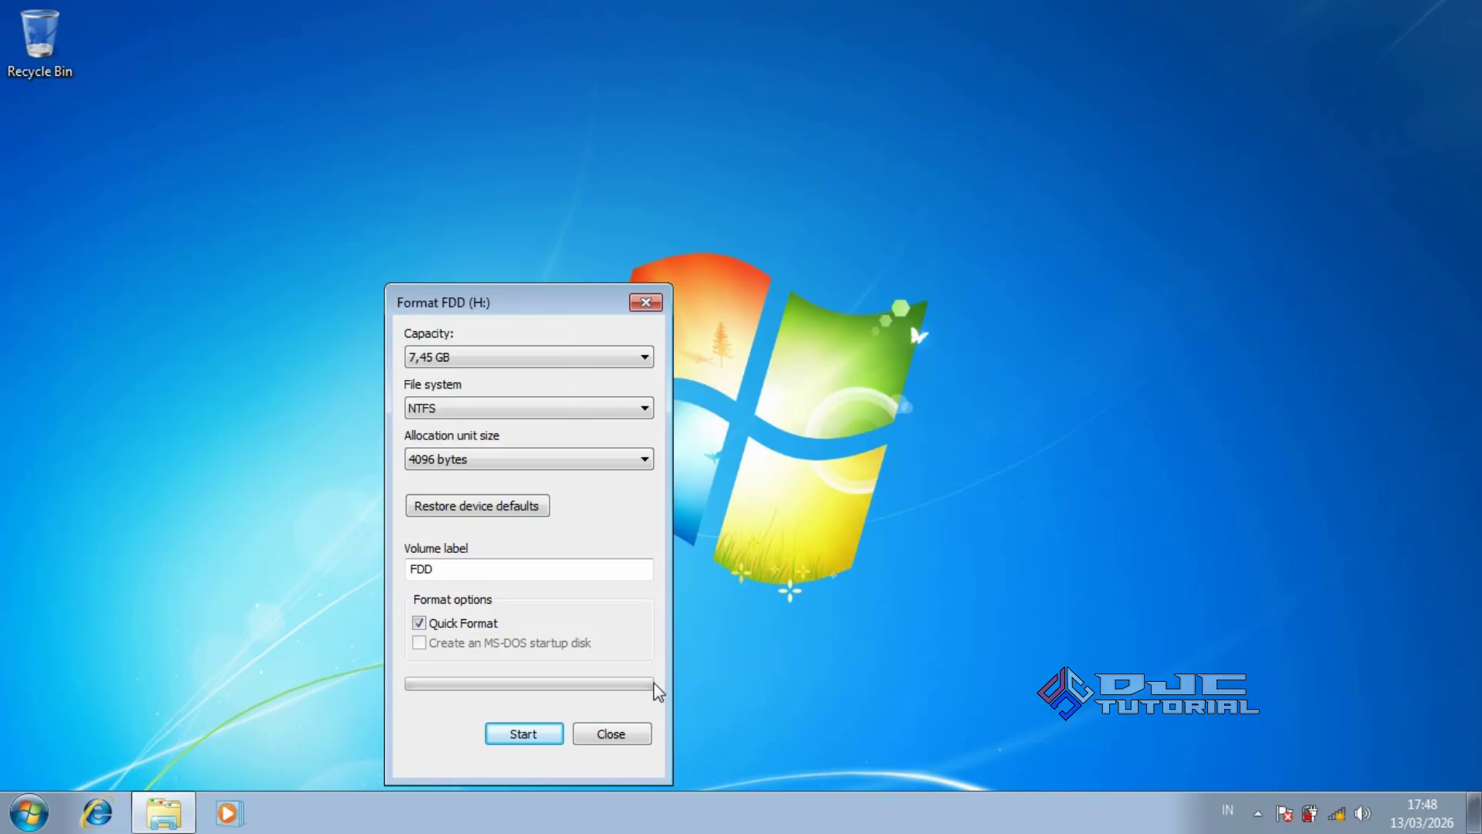
left_click(610, 733)
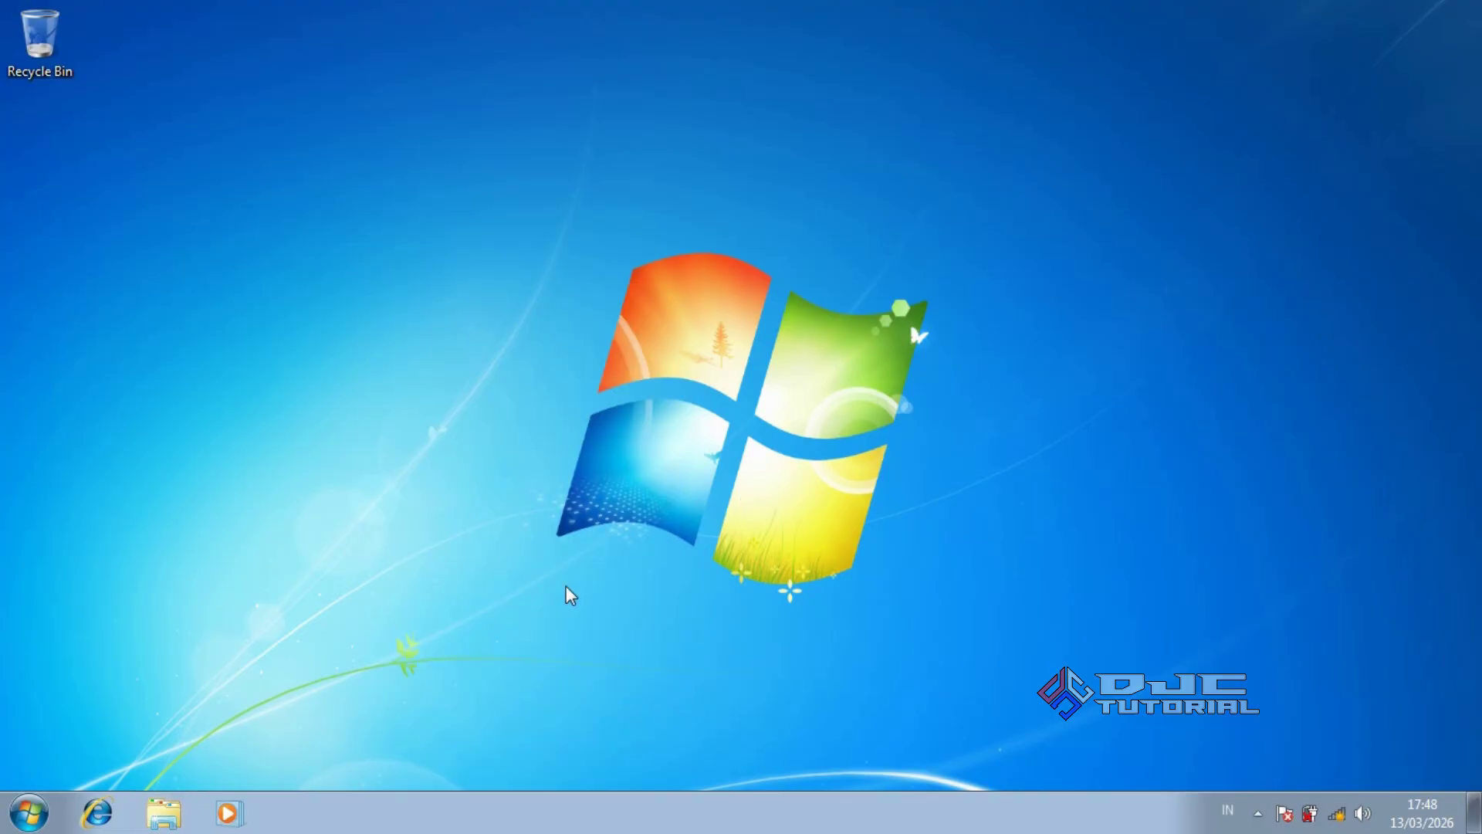
Copy all three folders (FOTO, SOFTWARE, VIDEO) inside D:\BACKUP DATA FDD
left_click(164, 812)
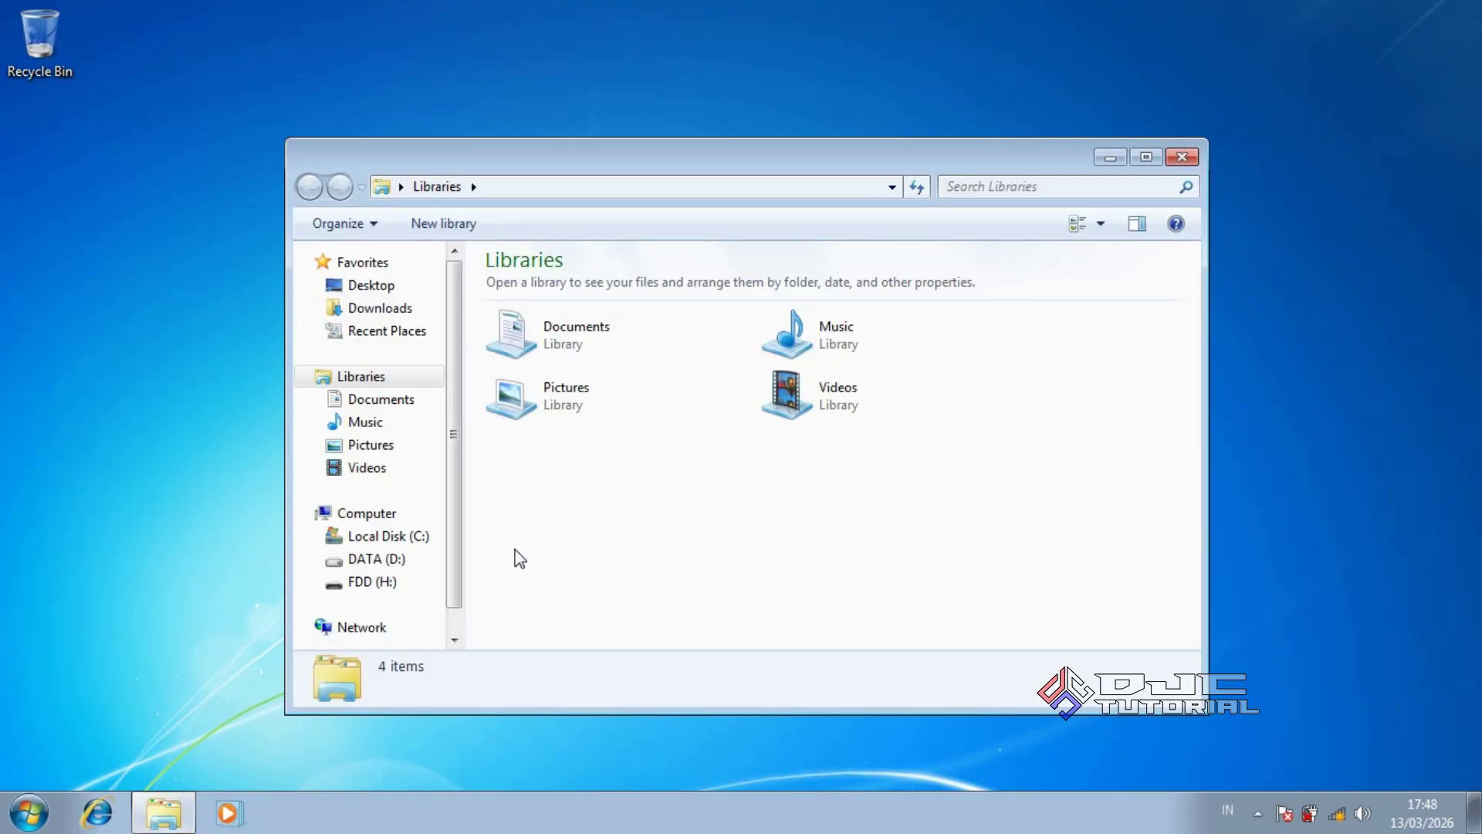
left_click(417, 559)
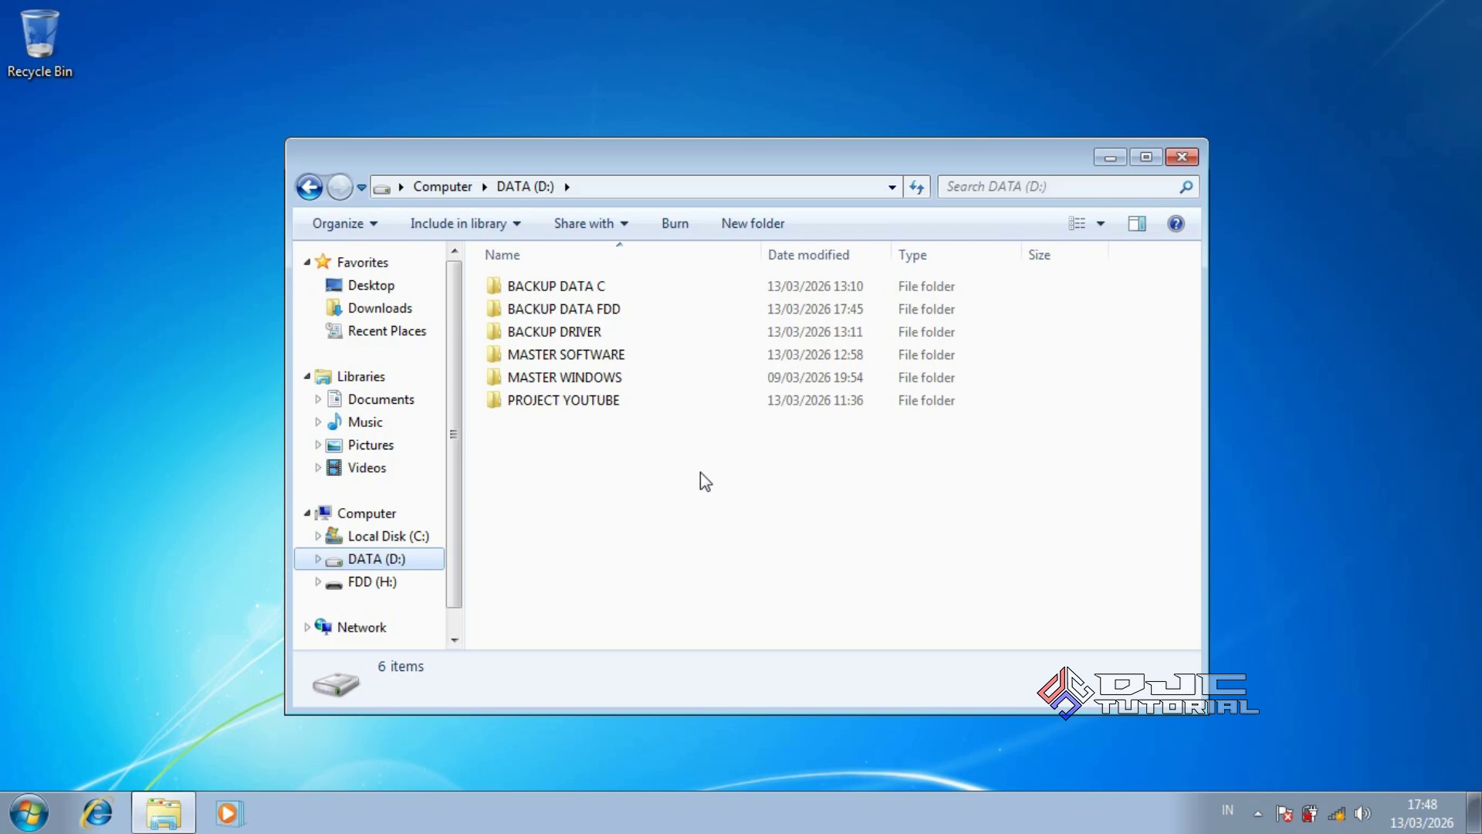
double_click(647, 312)
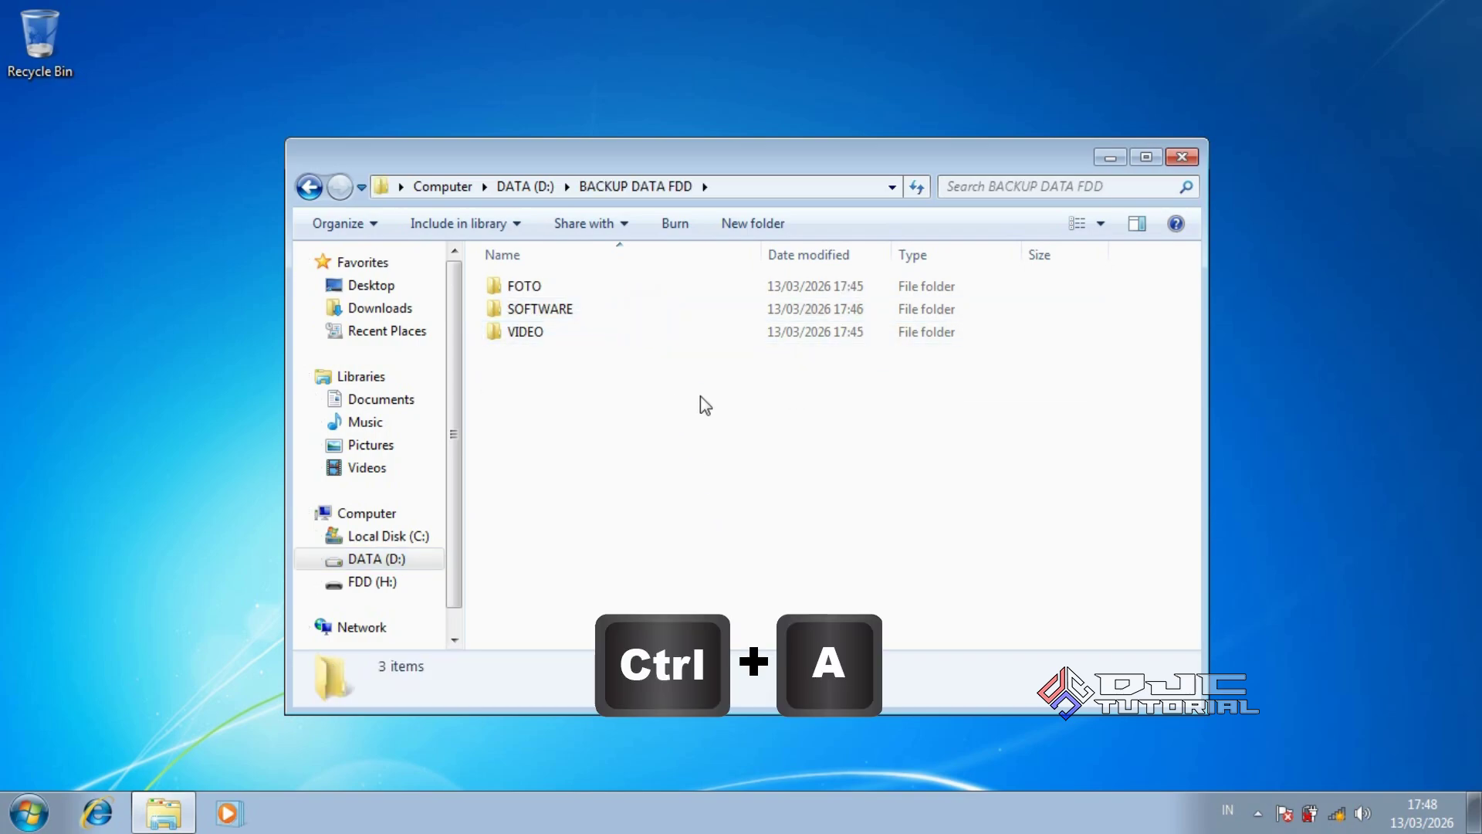
key("ctrl+a")
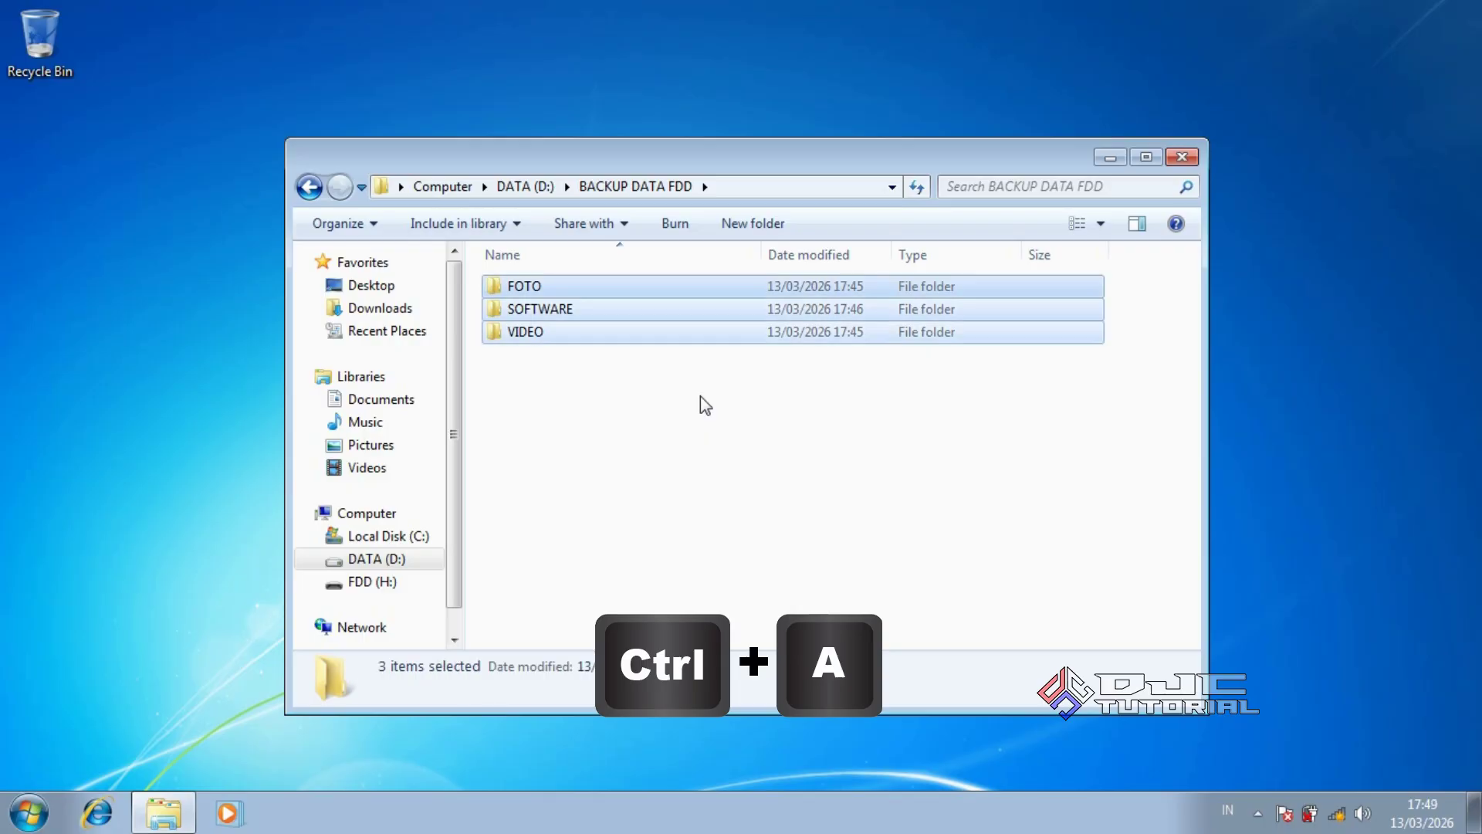
right_click(713, 333)
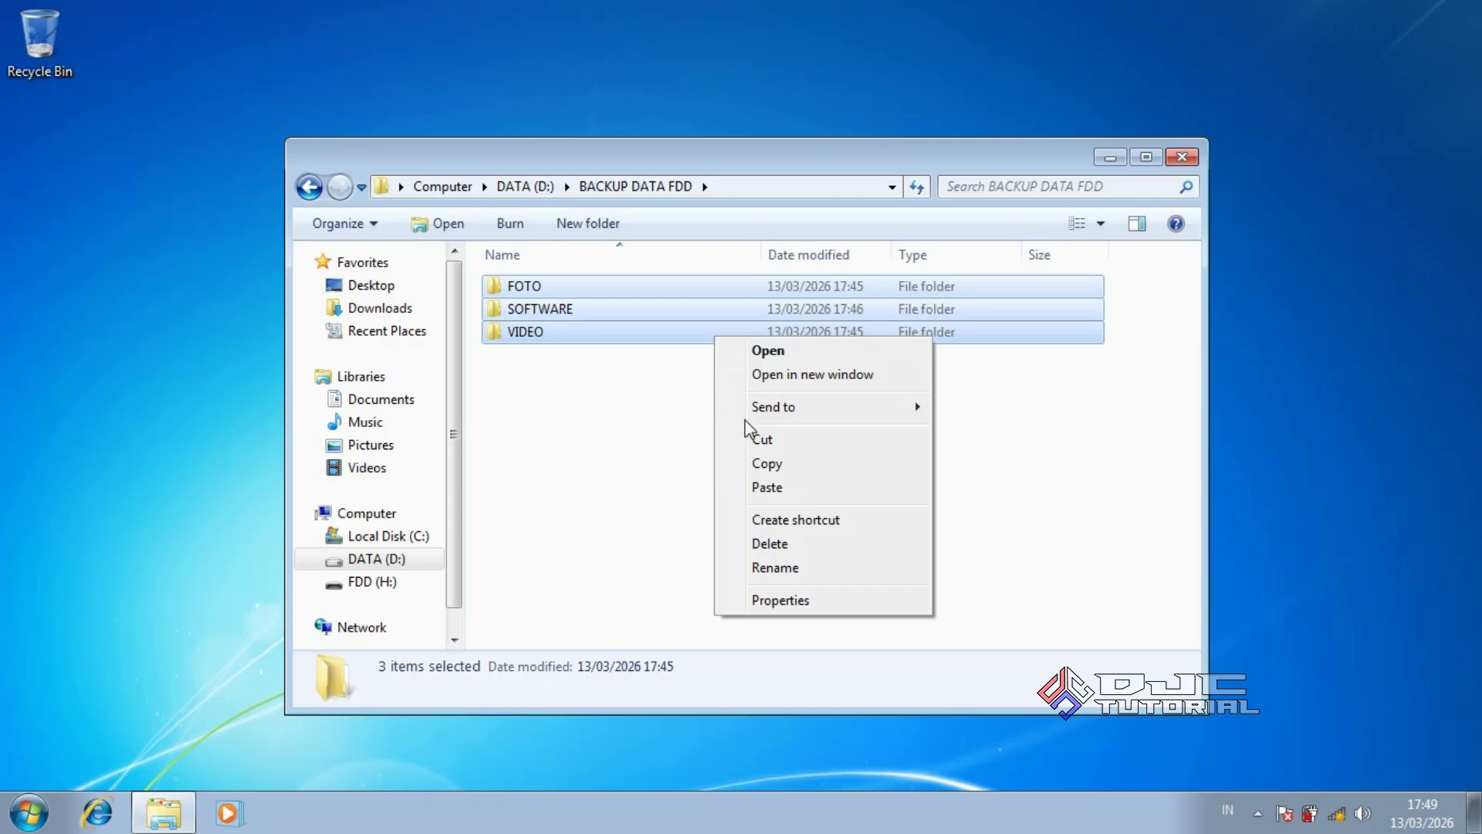
left_click(772, 465)
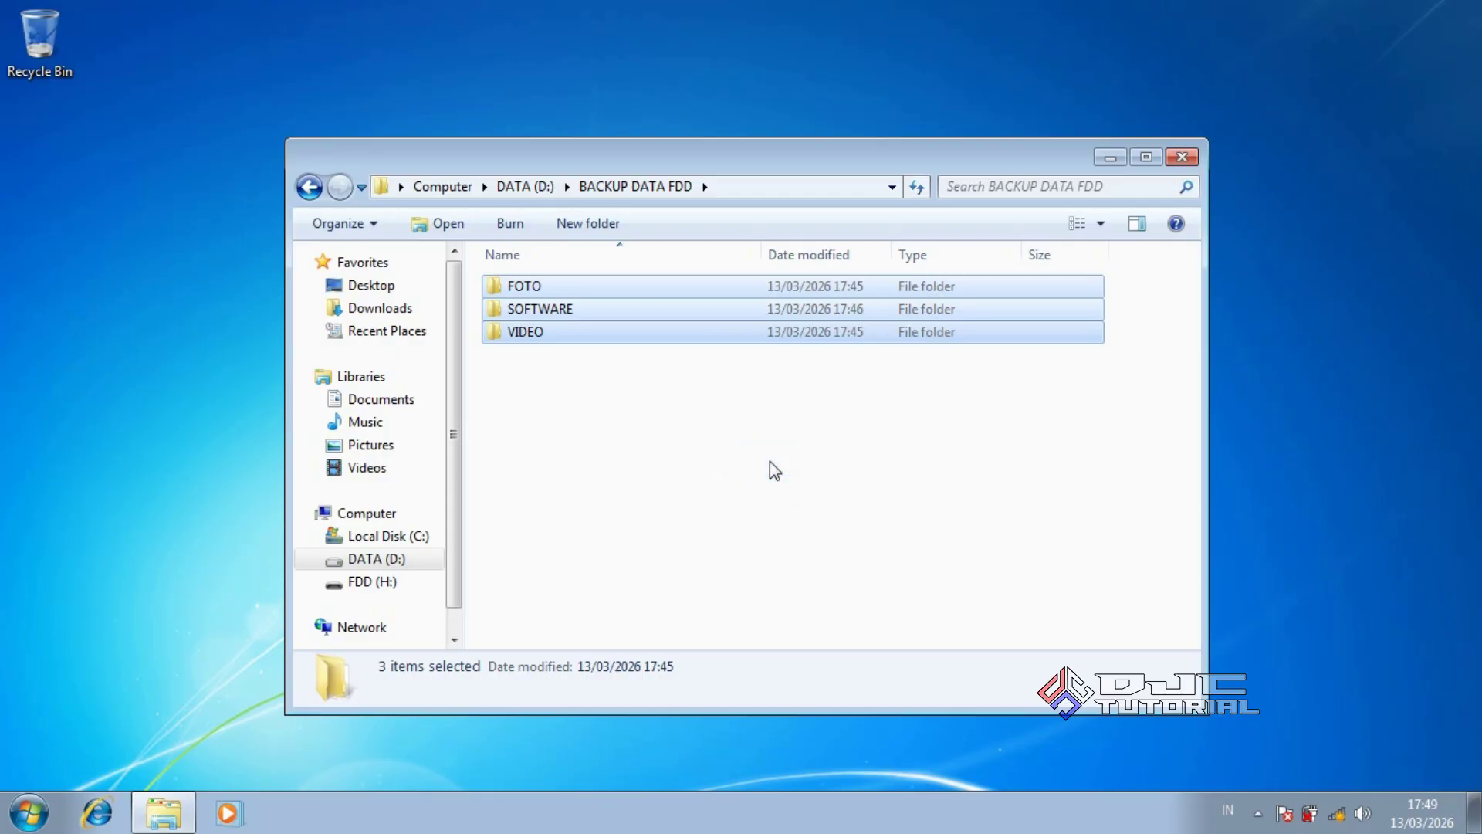
Paste the copied folders onto FDD (H:), then return to DATA (D:)
left_click(414, 587)
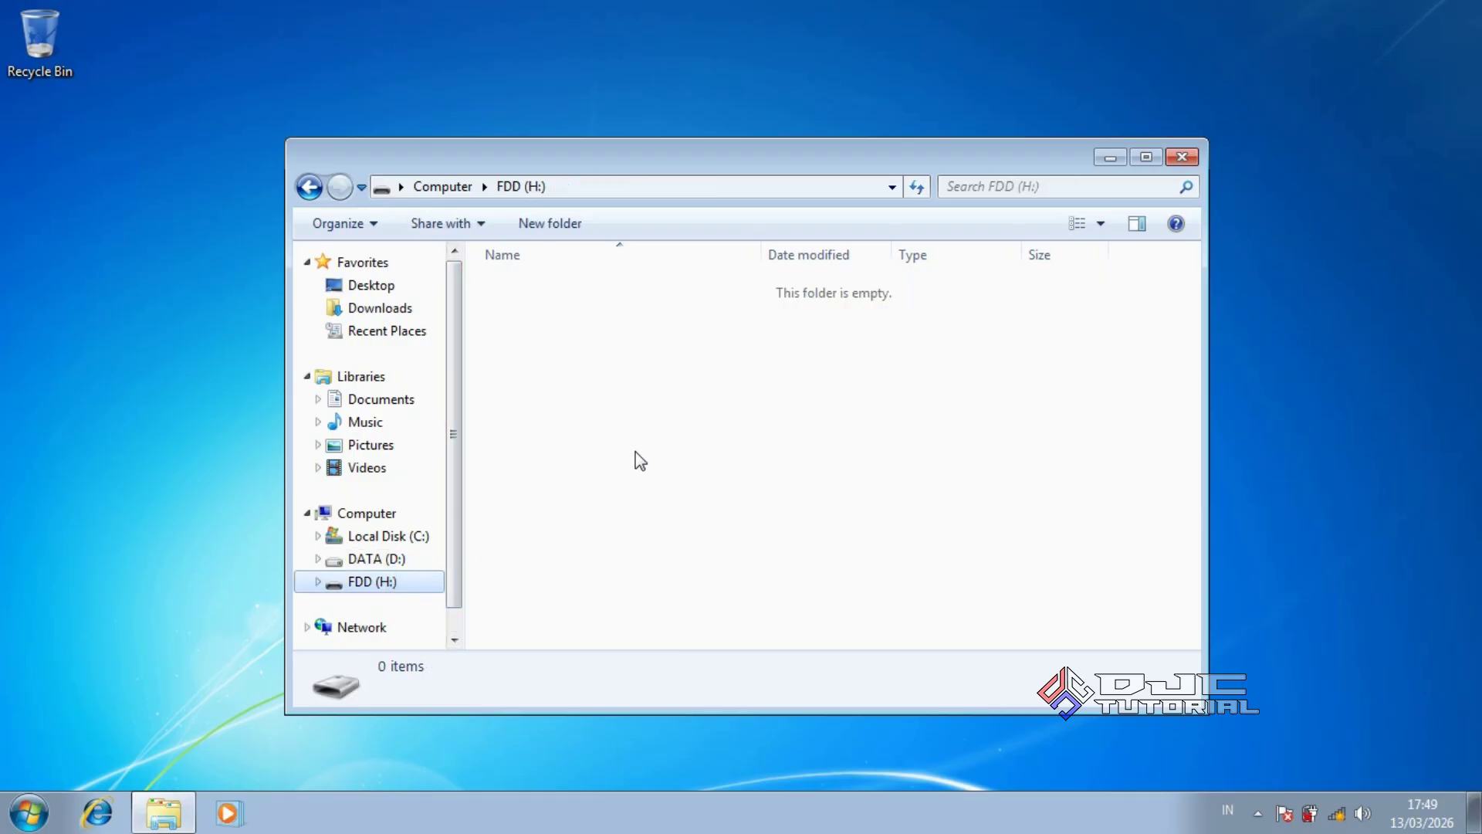
right_click(665, 438)
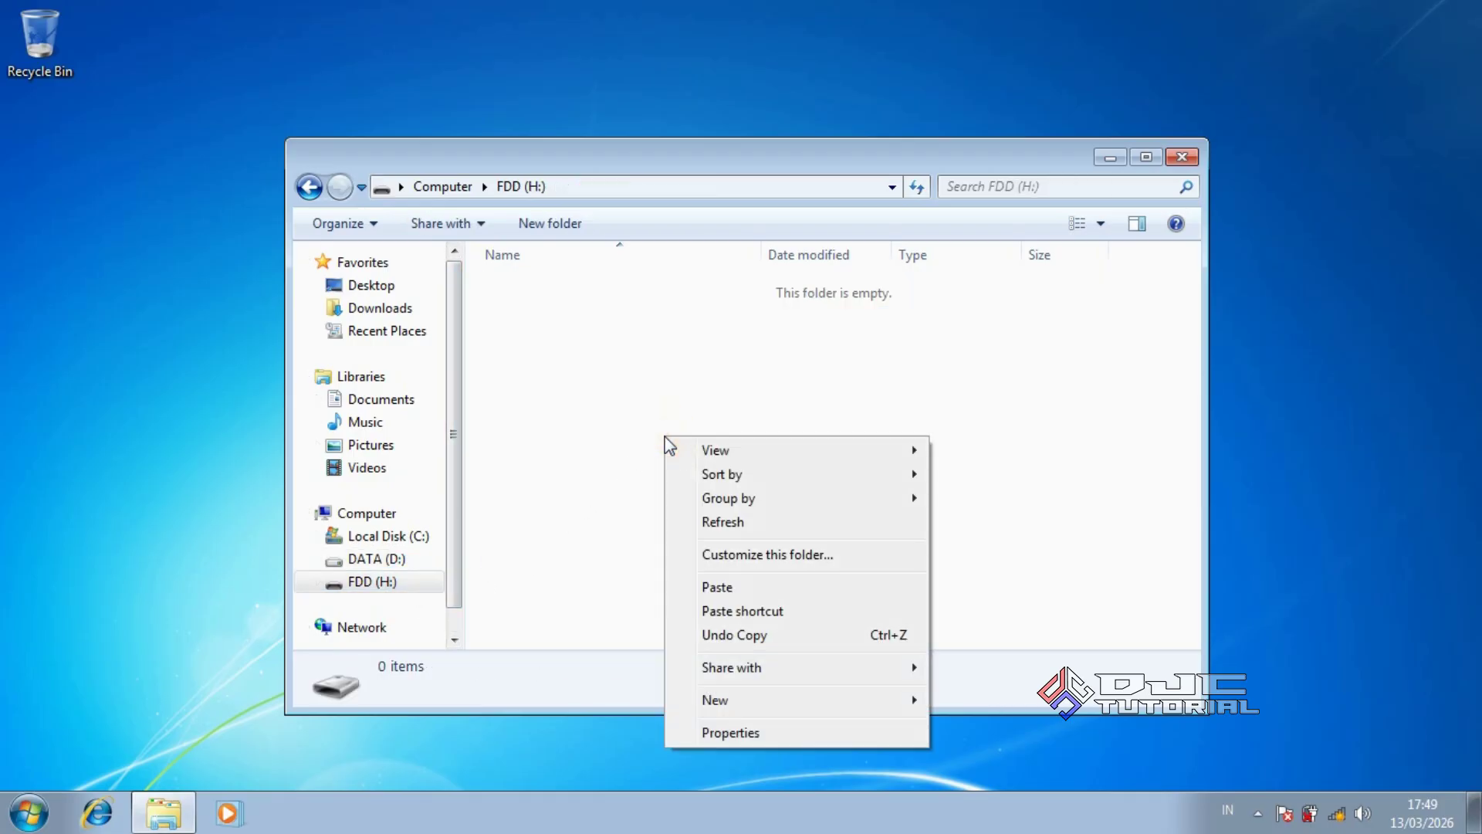
left_click(721, 588)
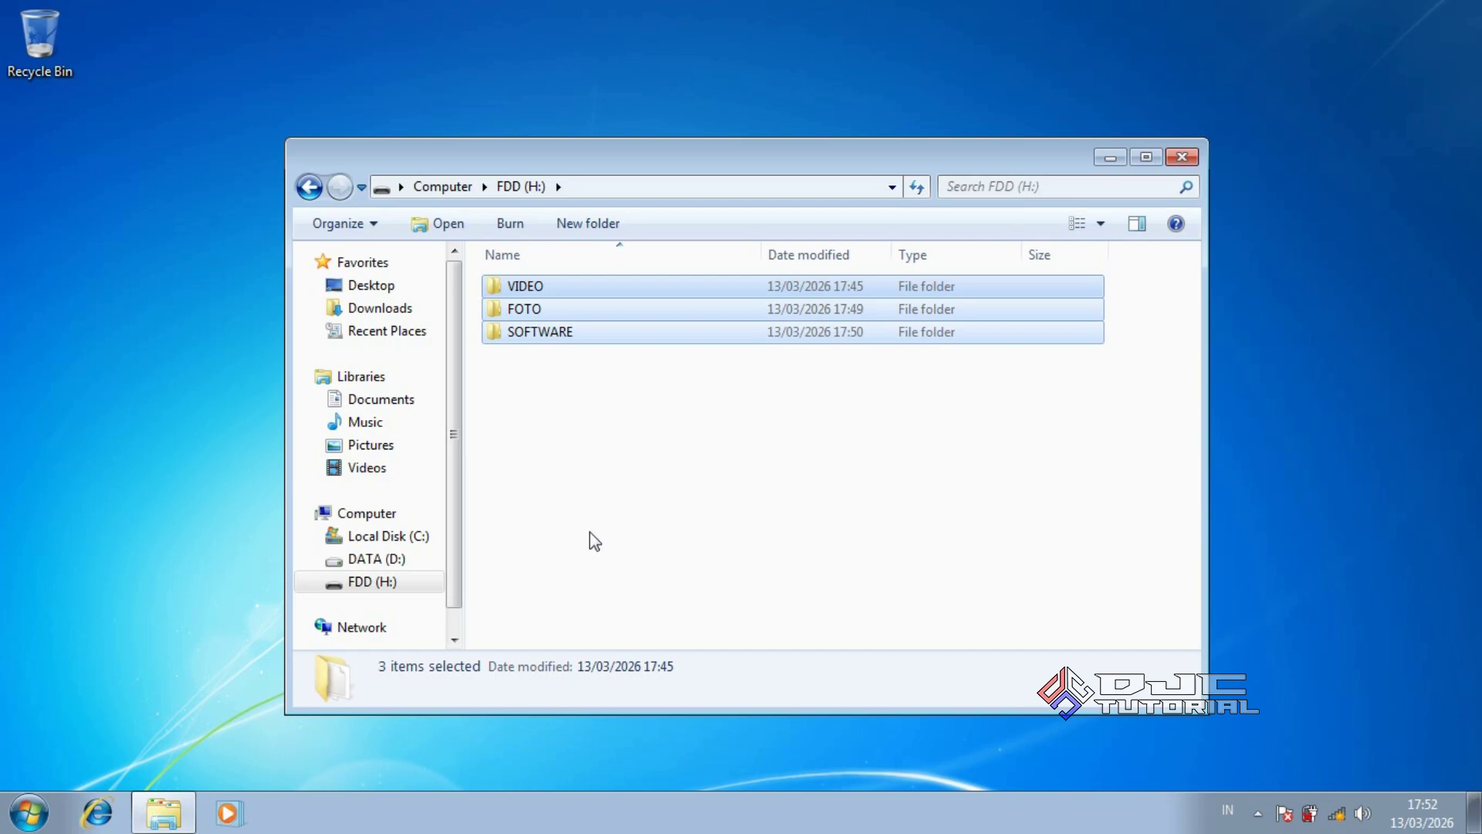
left_click(378, 558)
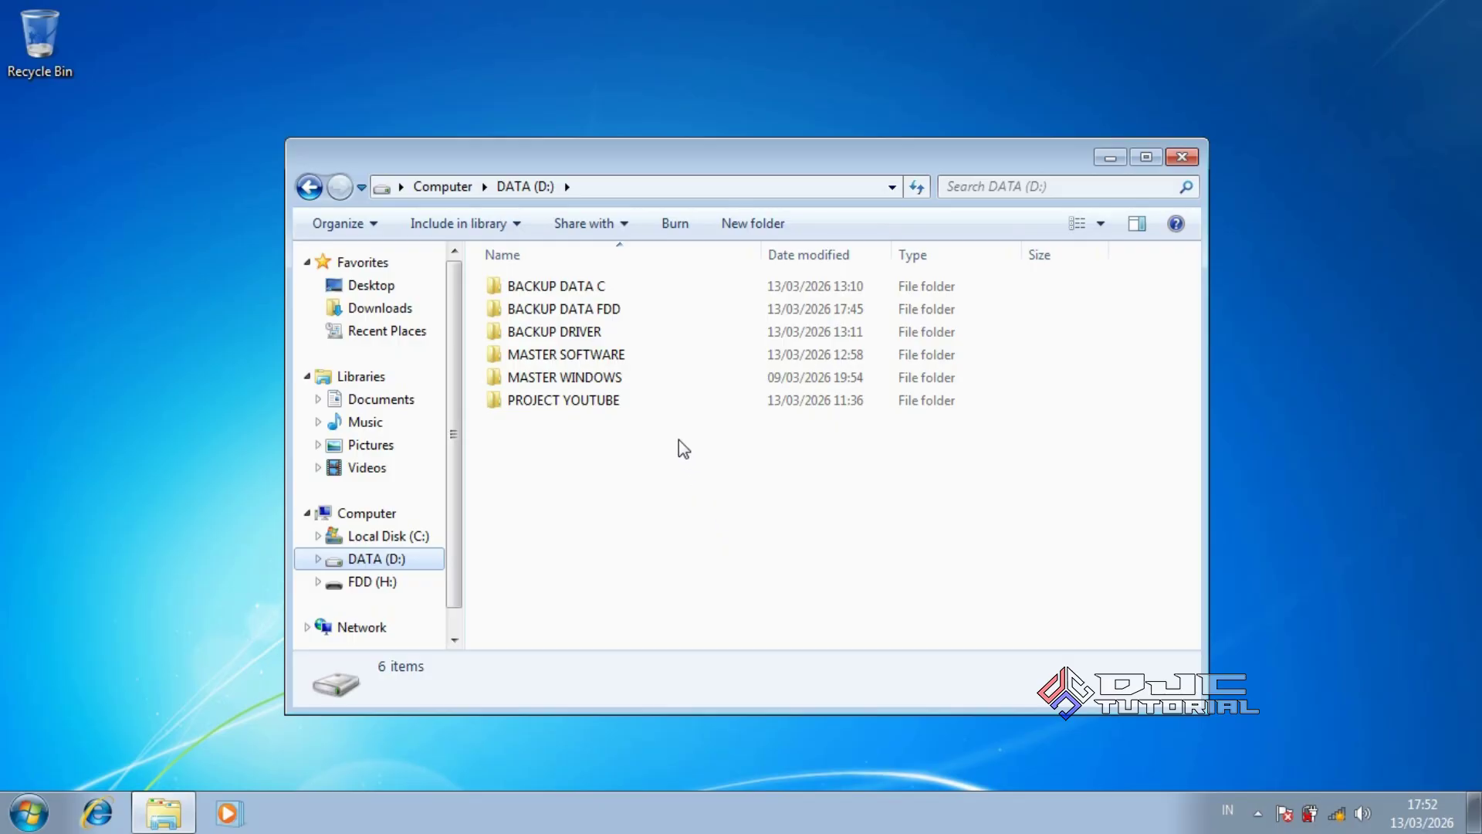
Delete the BACKUP DATA FDD folder from DATA (D:) to the Recycle Bin
left_click(638, 314)
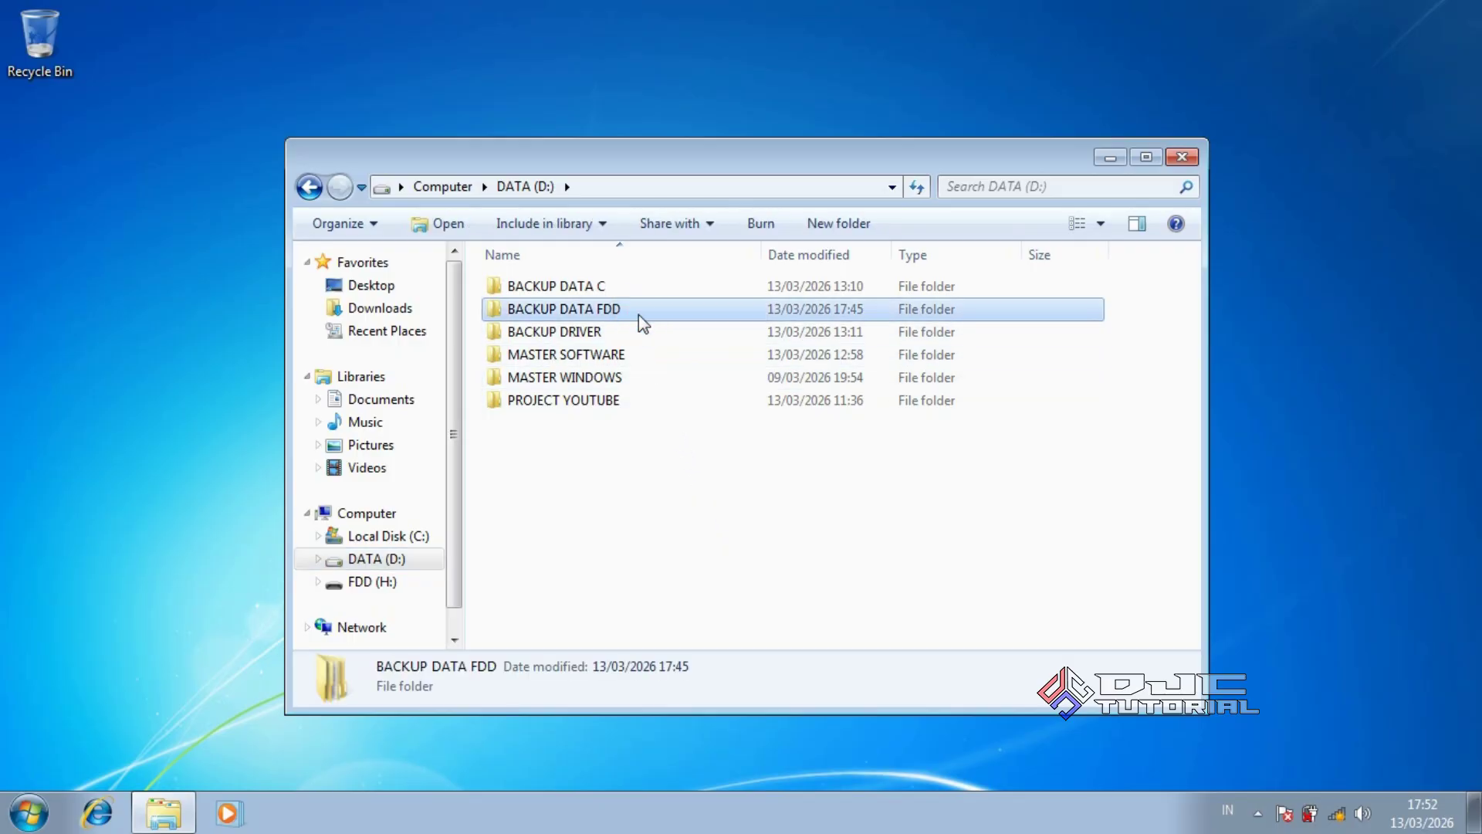
right_click(637, 314)
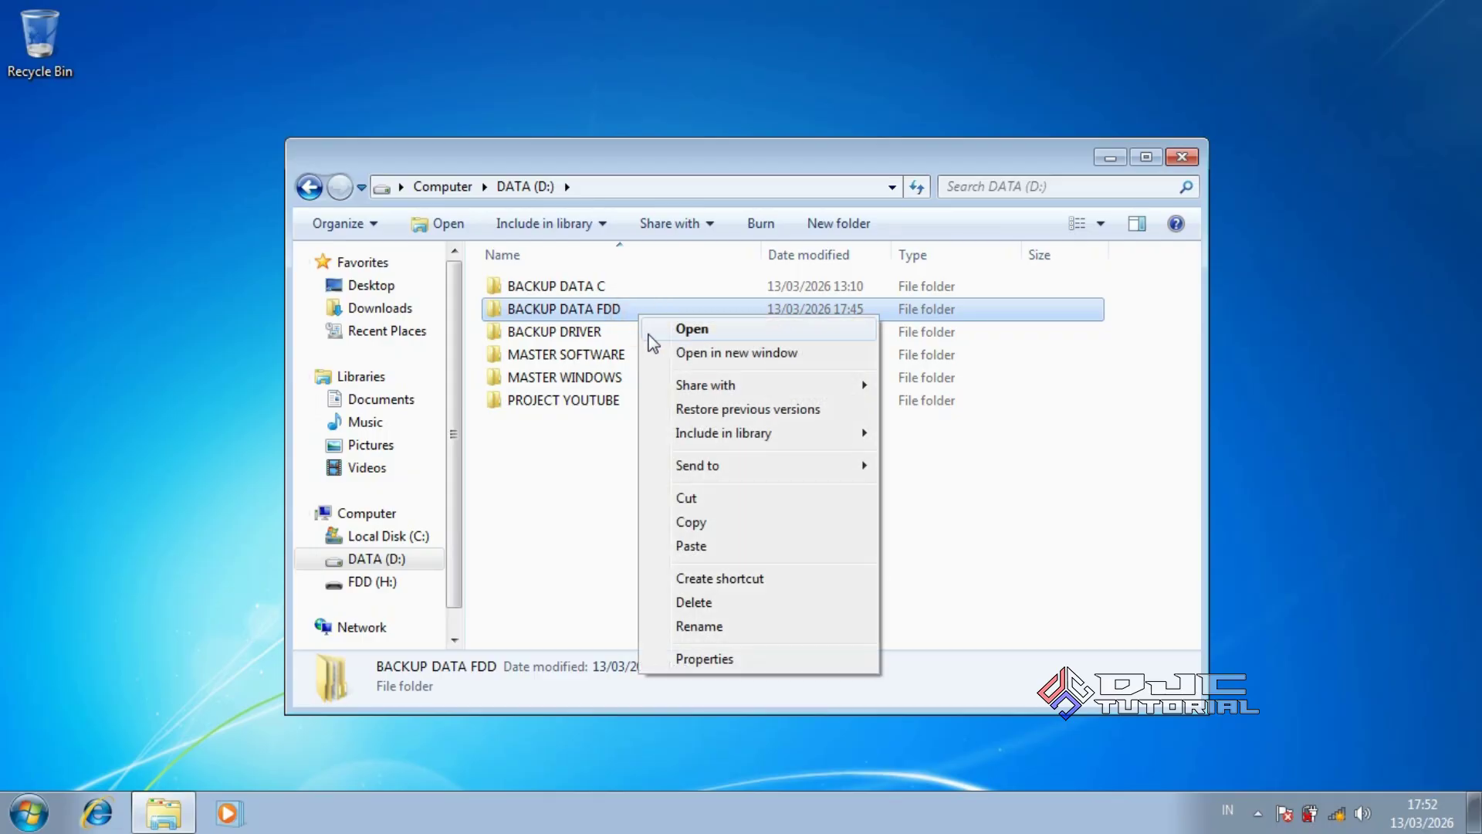
left_click(718, 601)
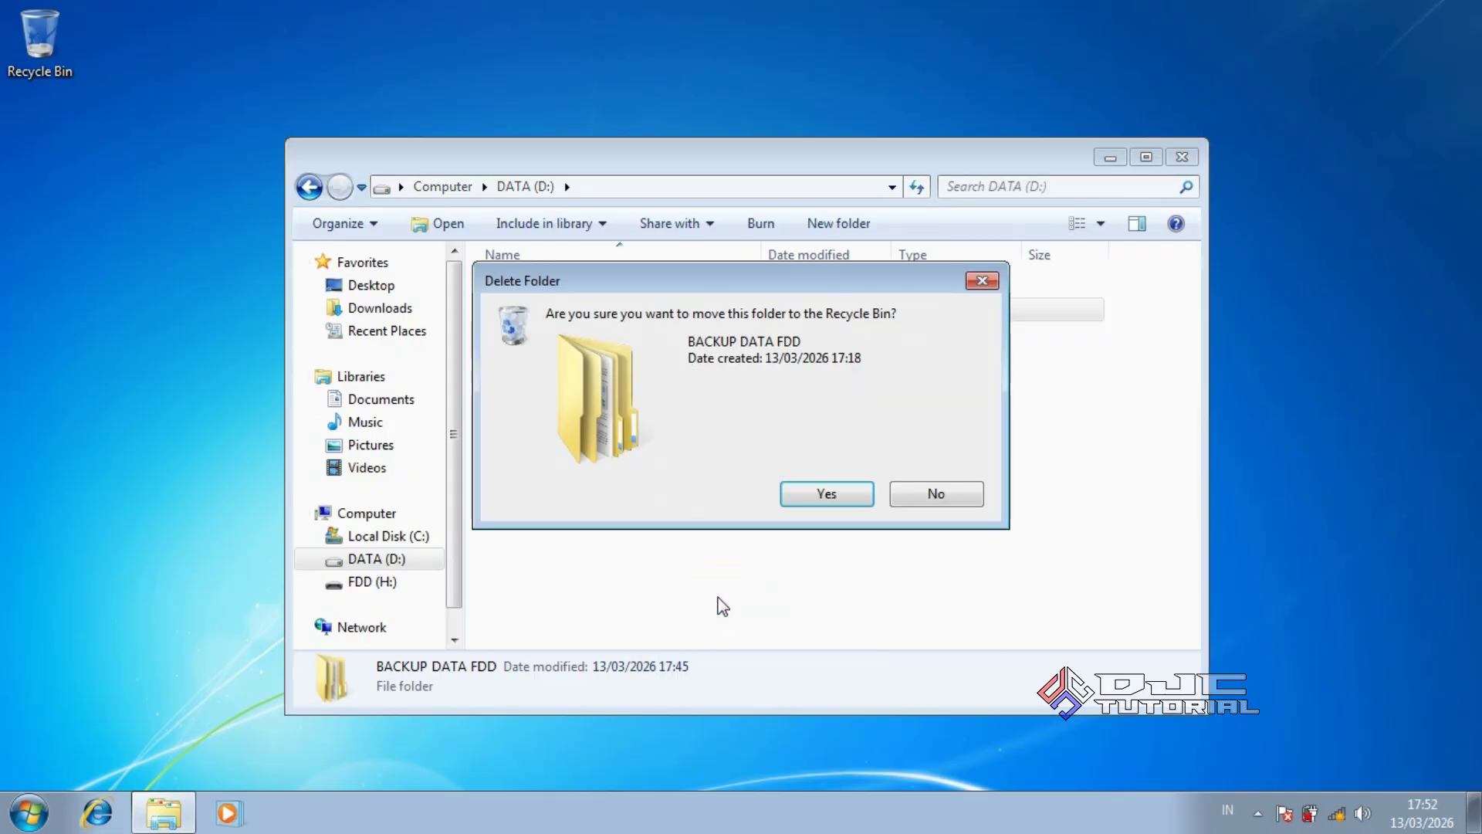
left_click(795, 494)
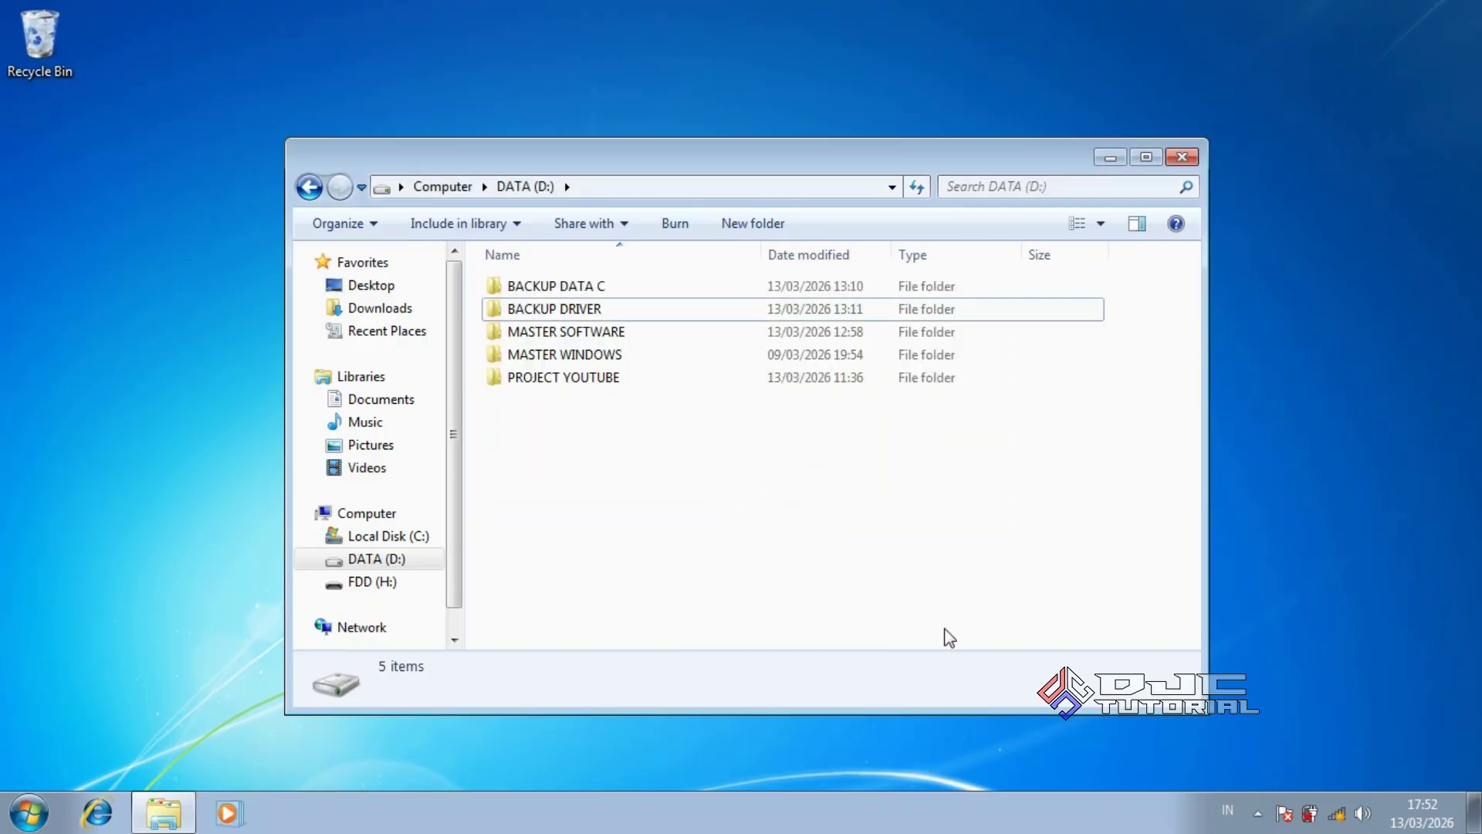
Safely eject the Cruzer Blade flash drive from the system tray
left_click(1258, 811)
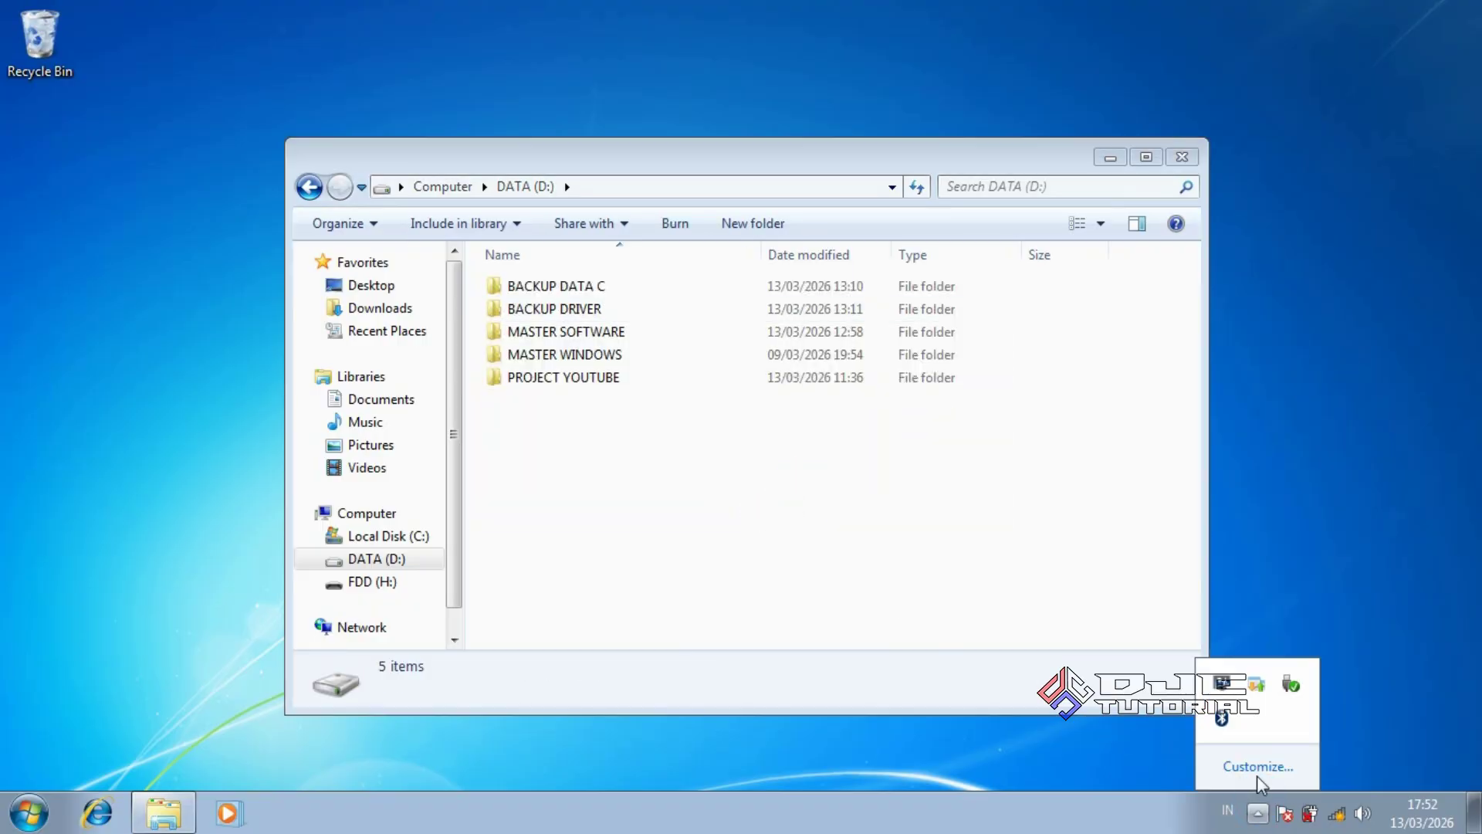
left_click(1286, 687)
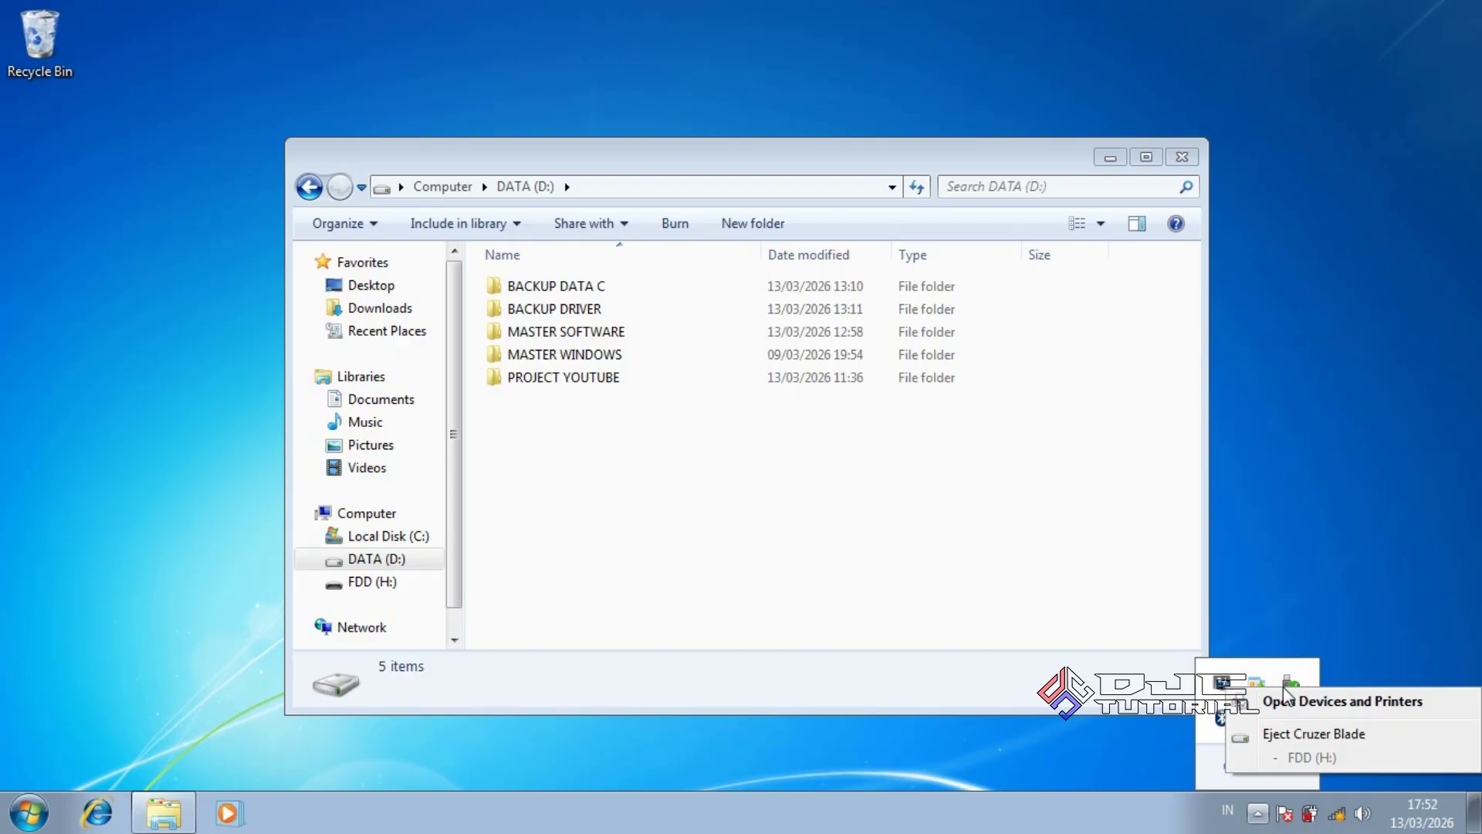
left_click(1288, 733)
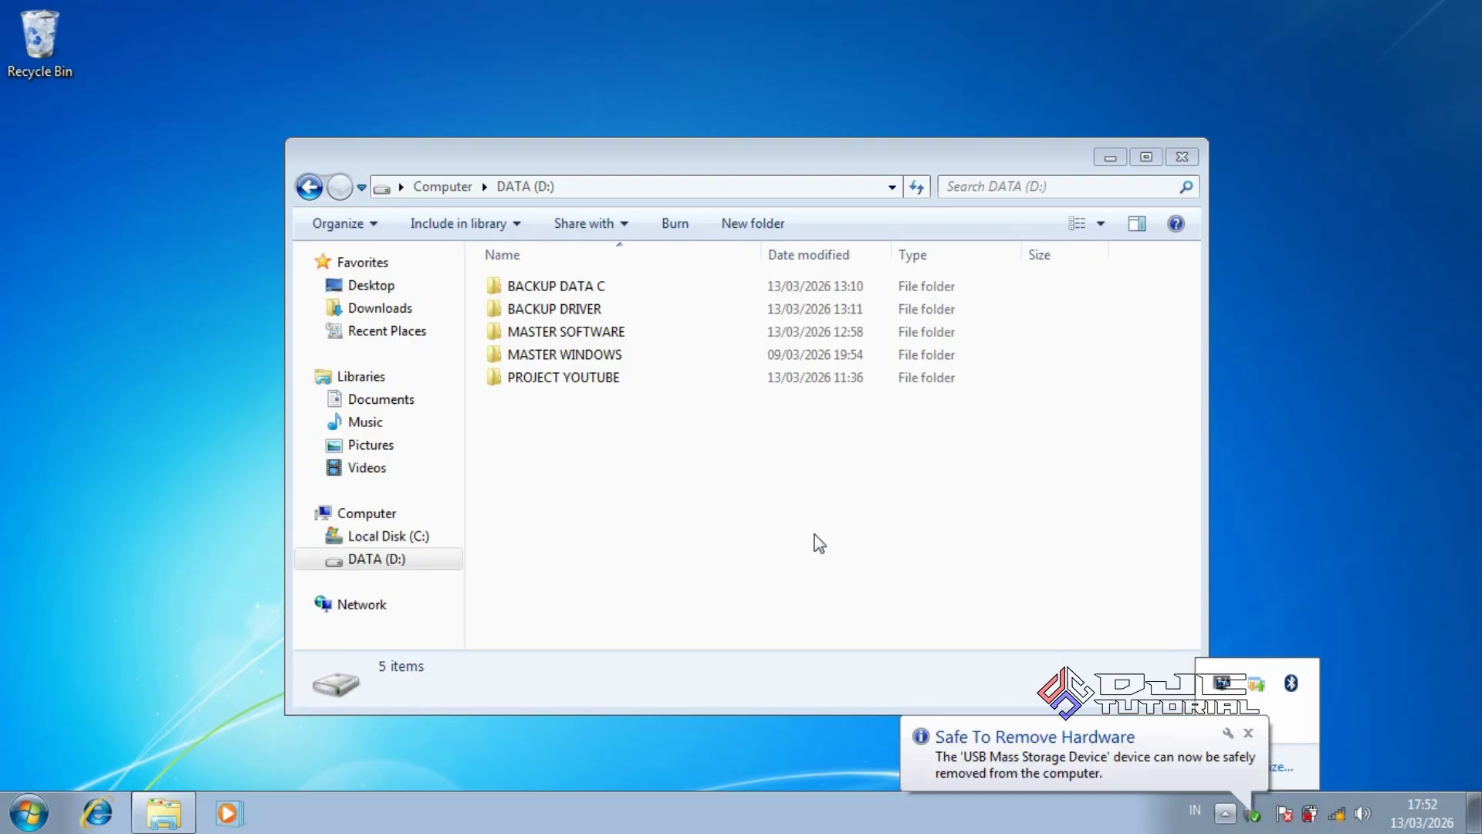
left_click(787, 527)
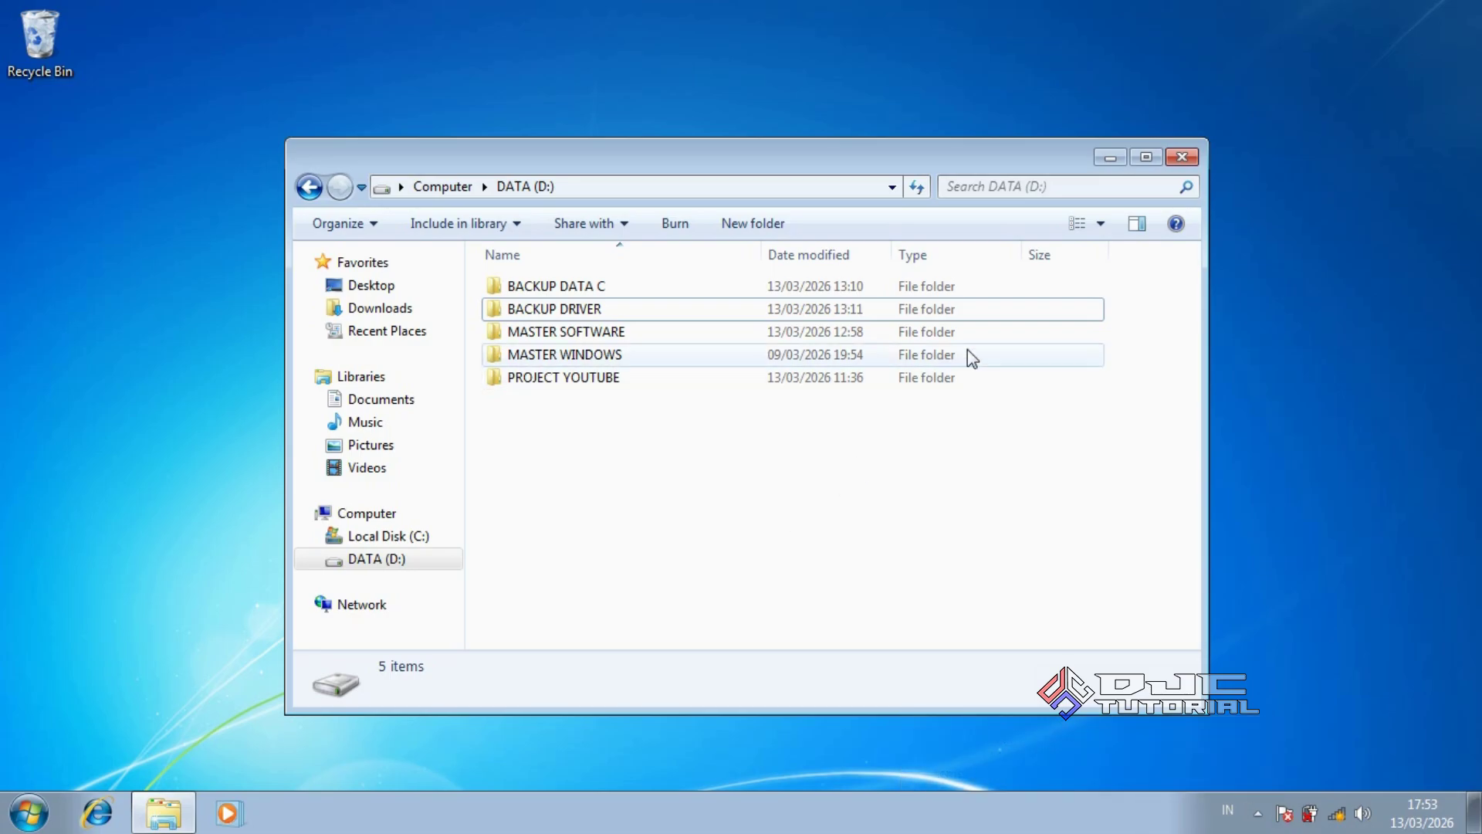
Close the DATA (D:) window and empty the Recycle Bin, permanently deleting BACKUP DATA FDD
left_click(1181, 157)
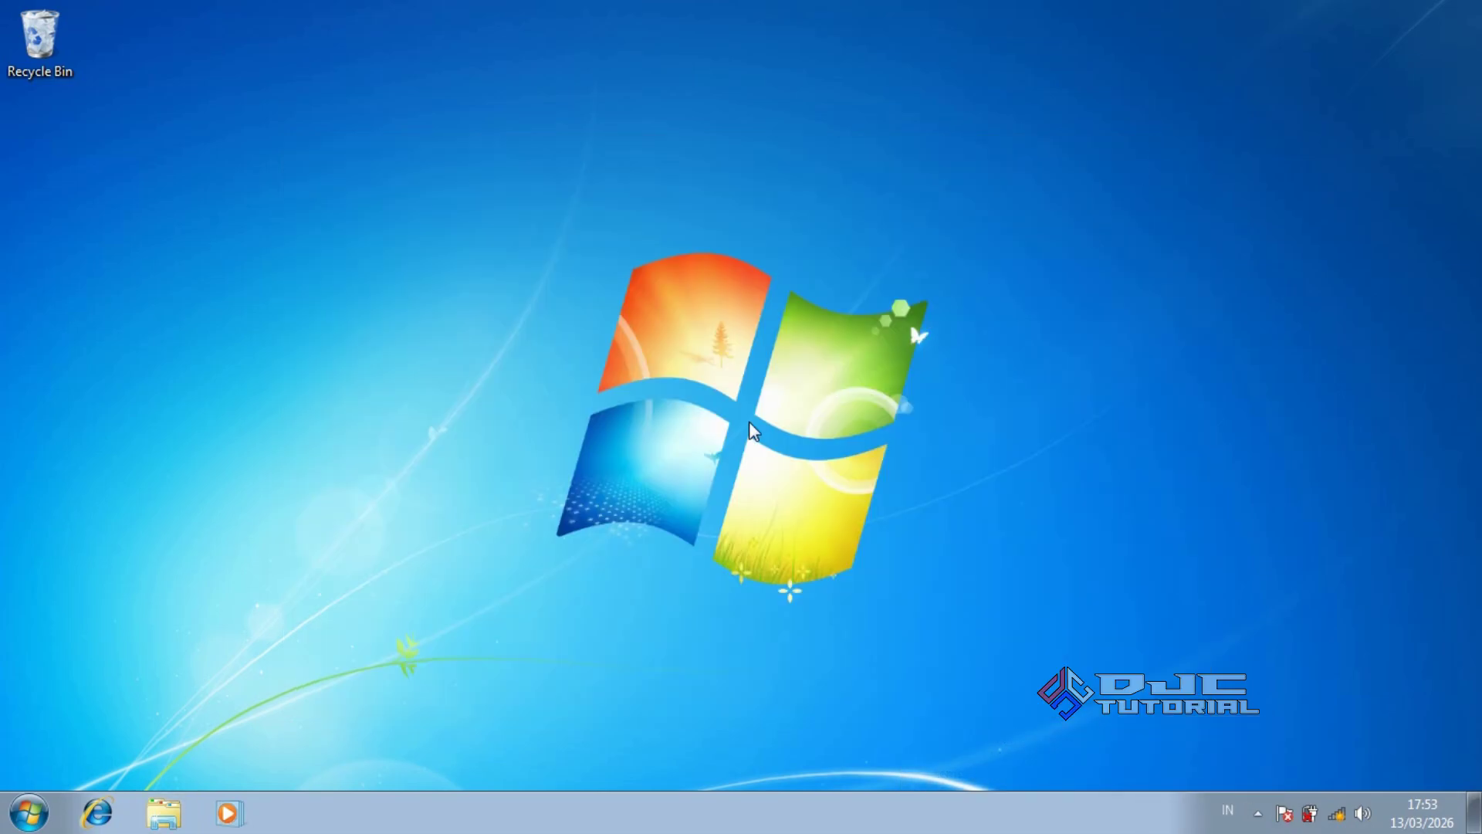
right_click(48, 43)
left_click(96, 83)
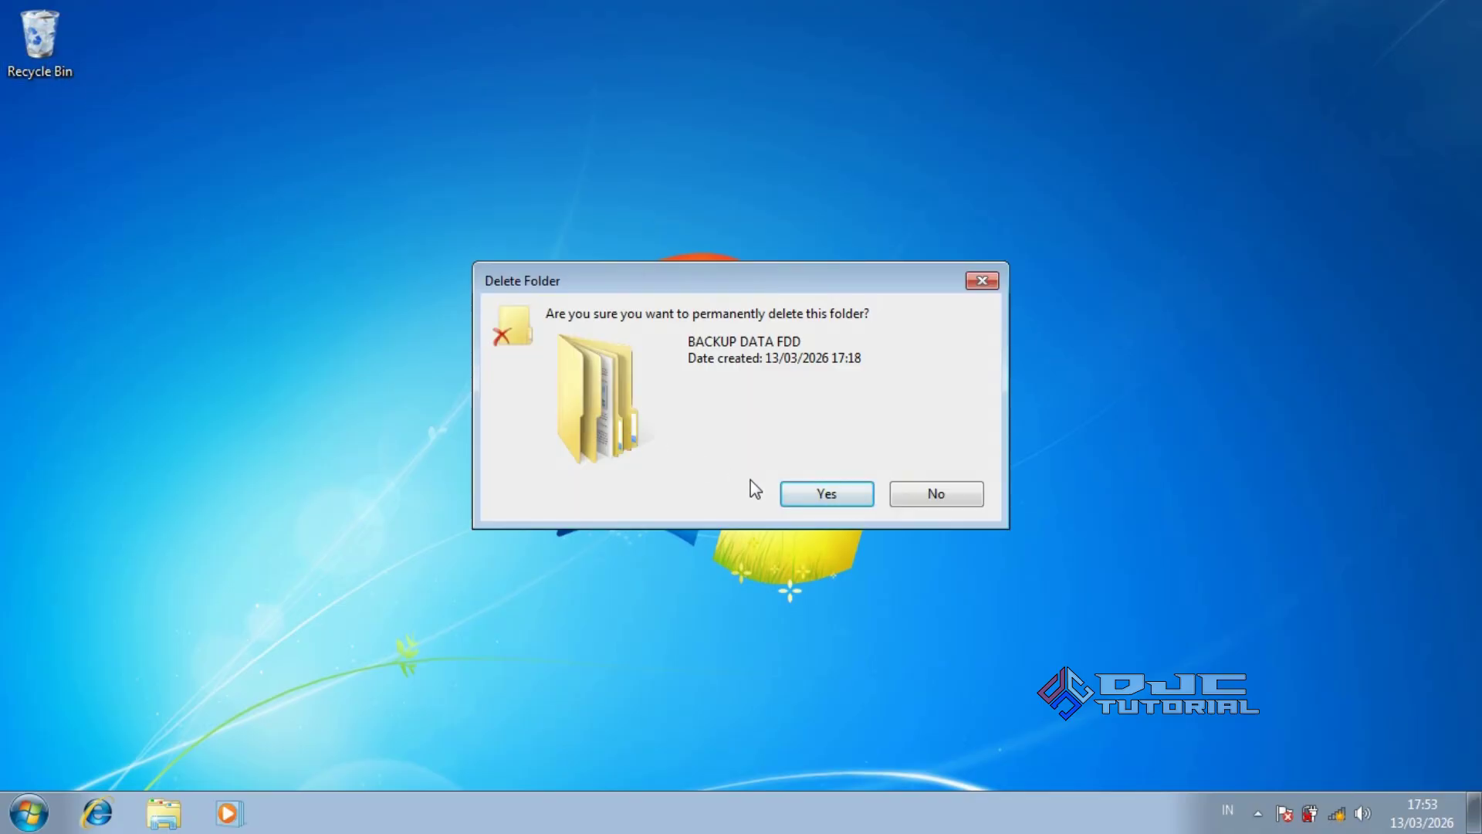
left_click(803, 495)
left_click(736, 418)
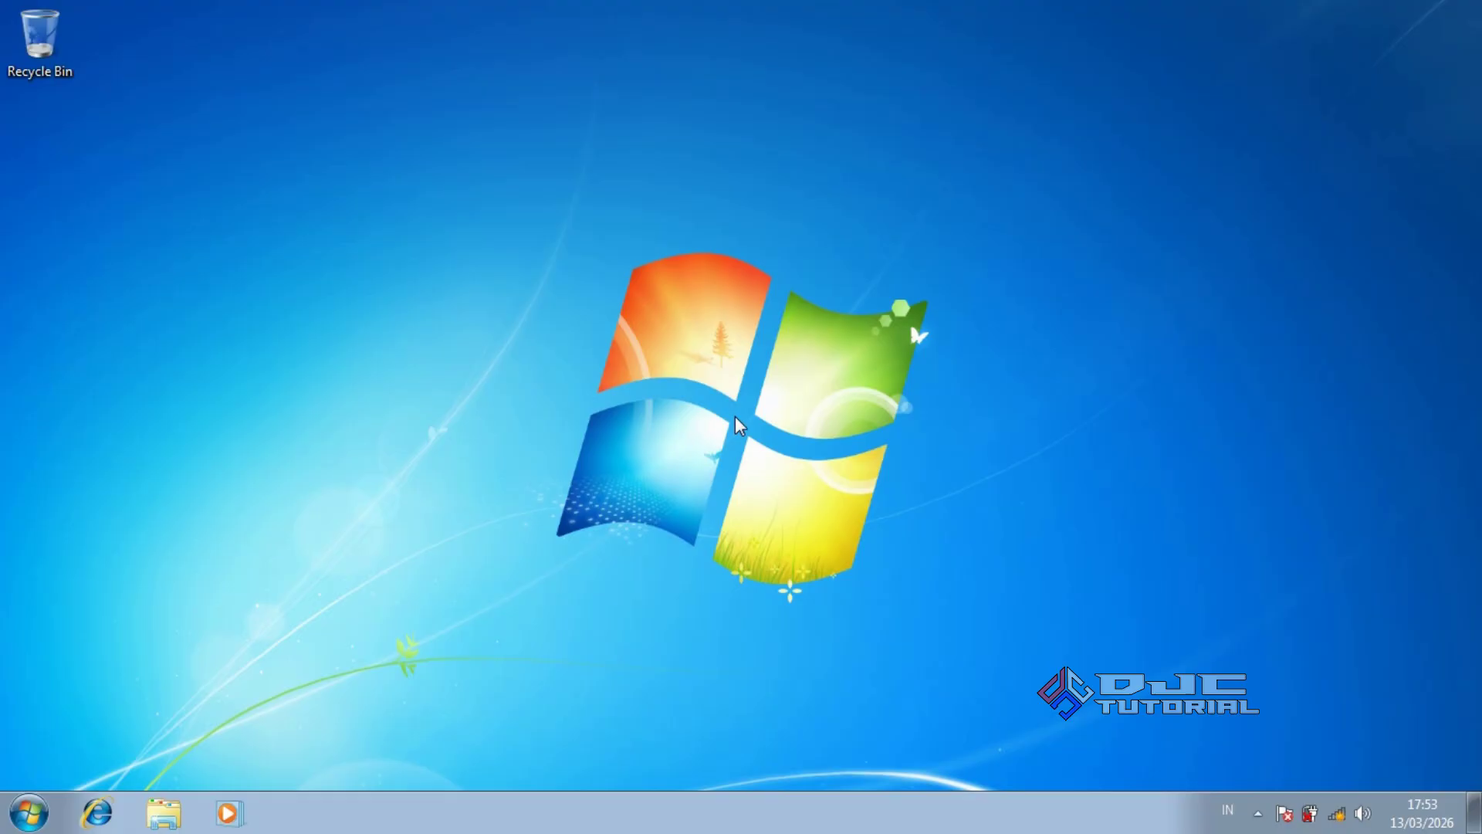